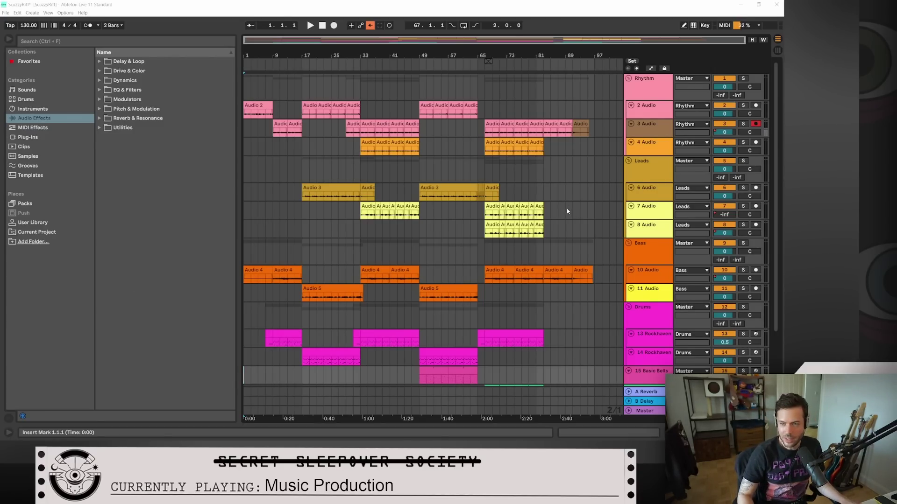
Step: Unfold the SFX group track at the end of the track list
scroll(568, 212, down, 1)
scroll(567, 212, up, 1)
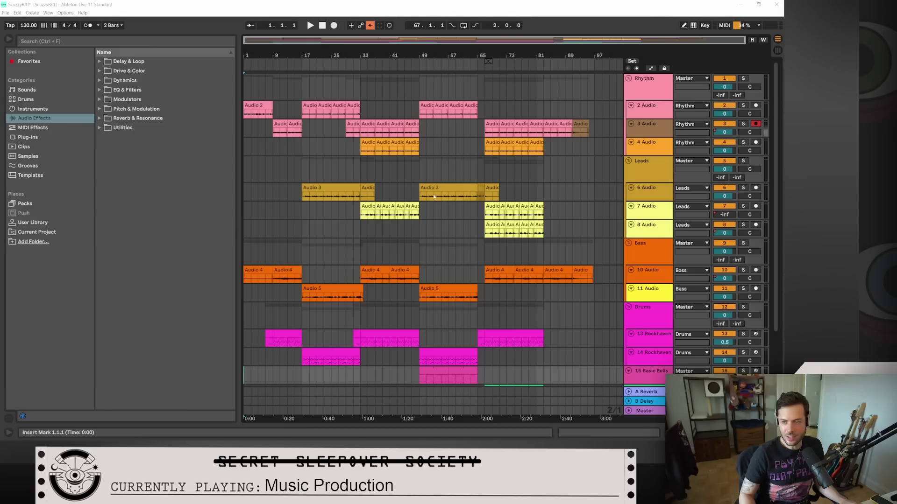
scroll(452, 216, down, 4)
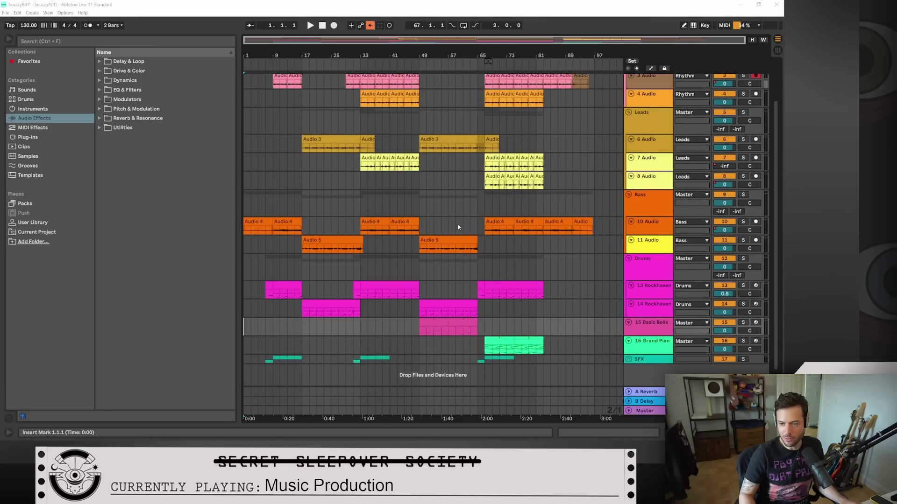
scroll(458, 227, up, 1)
scroll(458, 228, down, 1)
scroll(458, 229, up, 1)
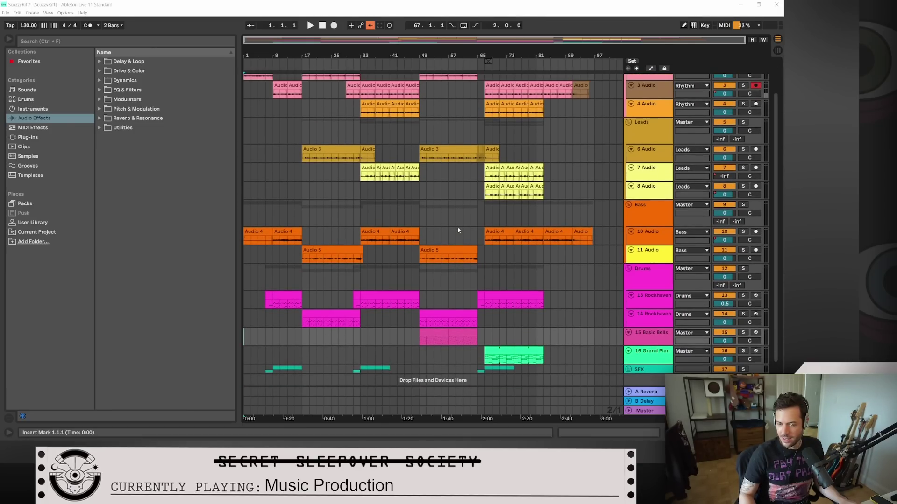
scroll(458, 230, down, 1)
scroll(457, 230, up, 1)
scroll(458, 230, down, 1)
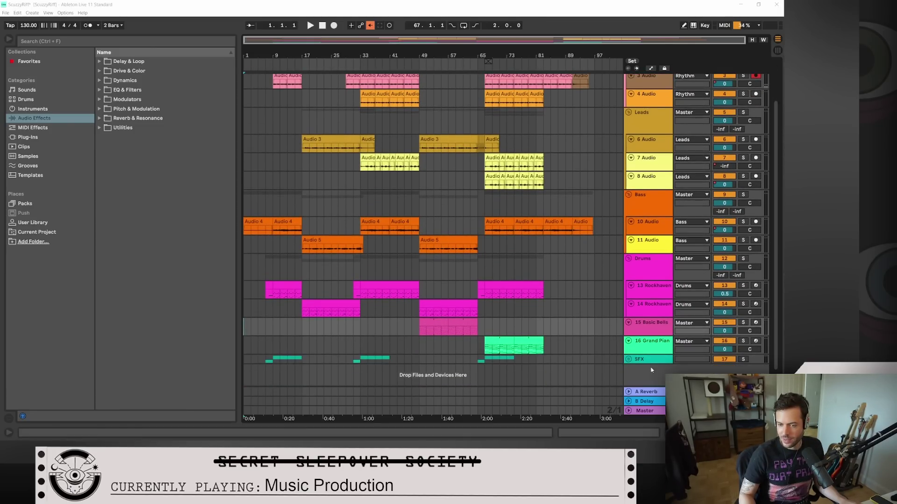
click(640, 361)
click(628, 360)
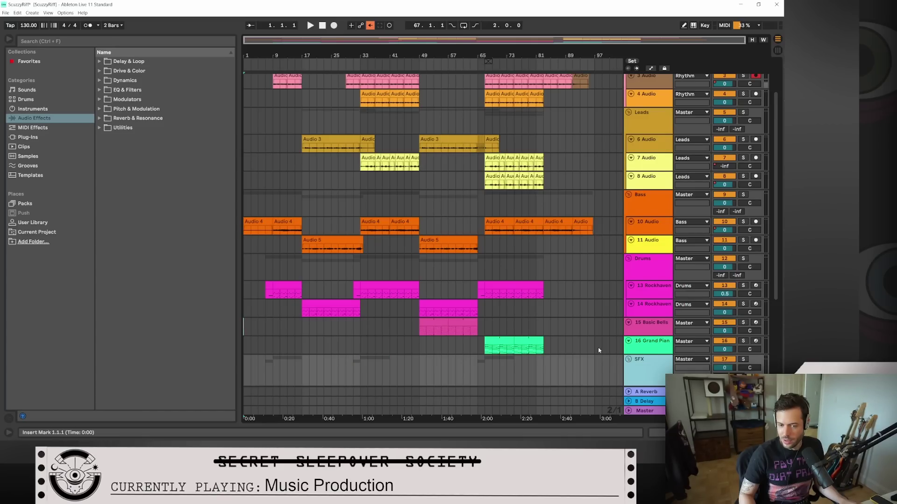
scroll(599, 350, down, 1)
Step: Fold the Rhythm, Leads, Bass and Drums group tracks into compact rows
scroll(599, 351, up, 2)
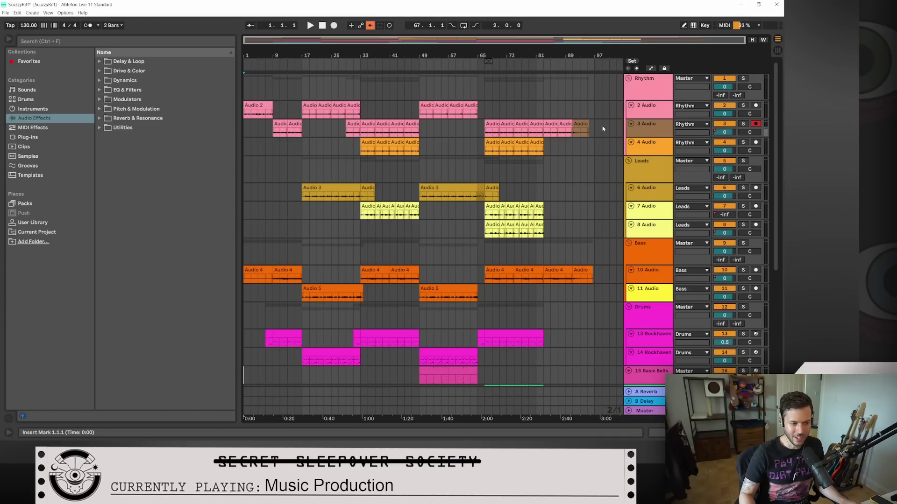
click(629, 80)
click(628, 88)
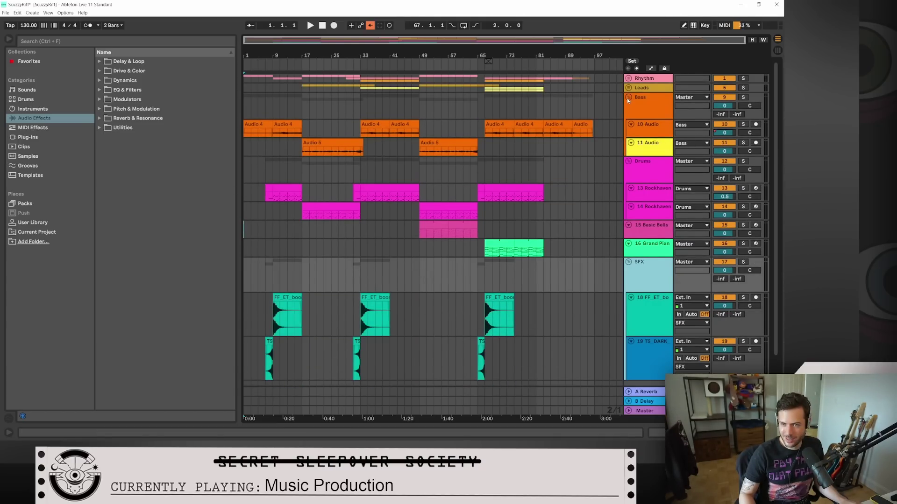
click(629, 97)
click(629, 107)
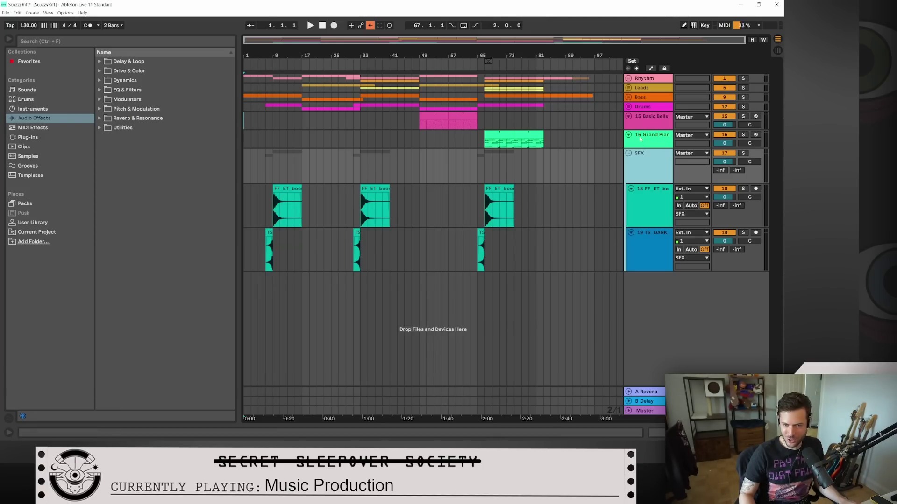
click(630, 156)
click(630, 156)
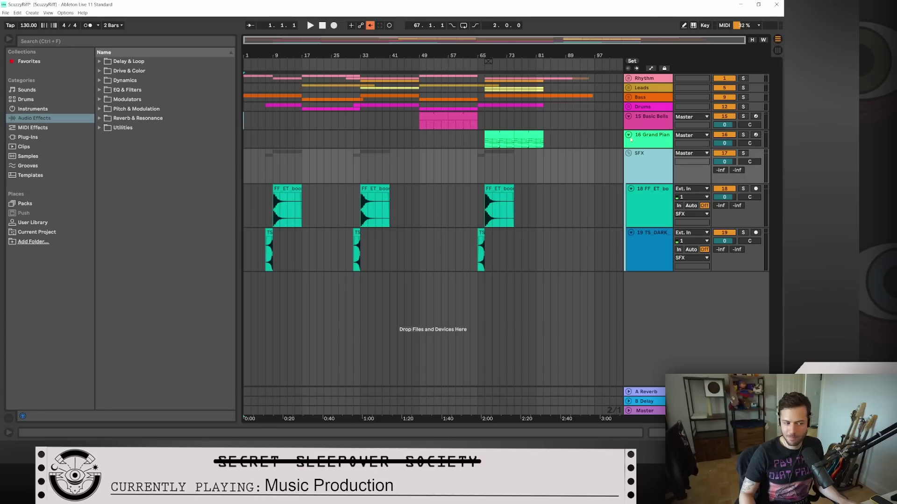
Step: Unfold the Drums, Bass, Leads and Rhythm group tracks again
click(628, 107)
click(628, 97)
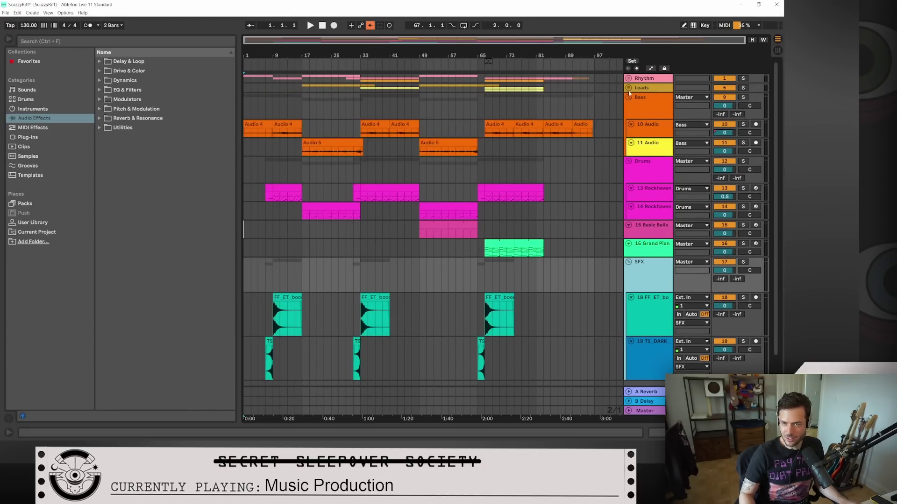
click(628, 88)
click(629, 78)
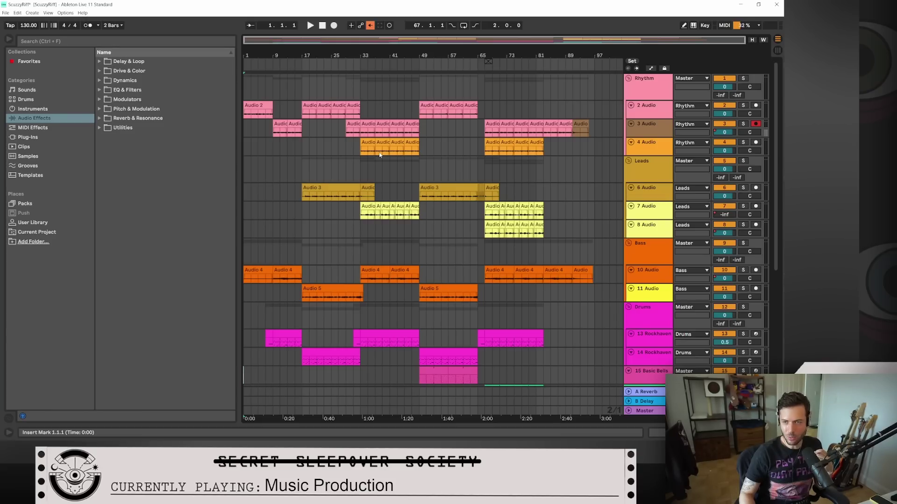
Step: Look over the full track list and play the whole arrangement from bar 1
scroll(396, 188, down, 7)
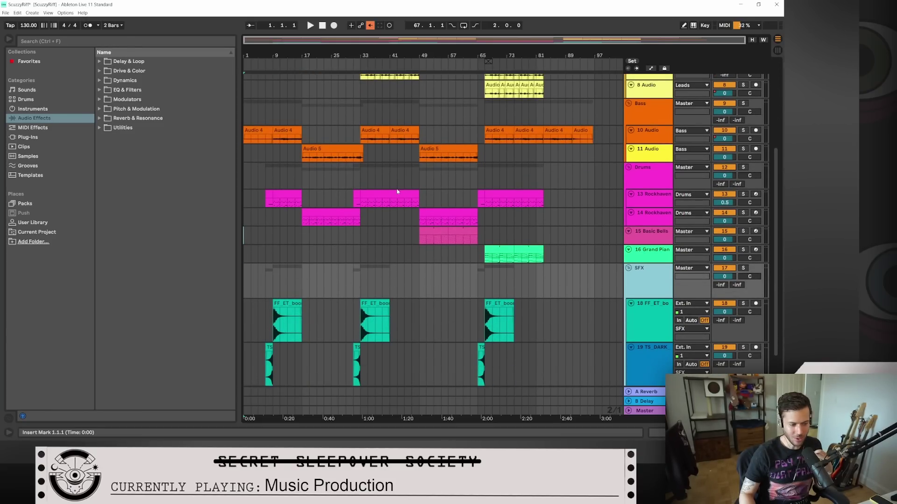
scroll(397, 189, up, 7)
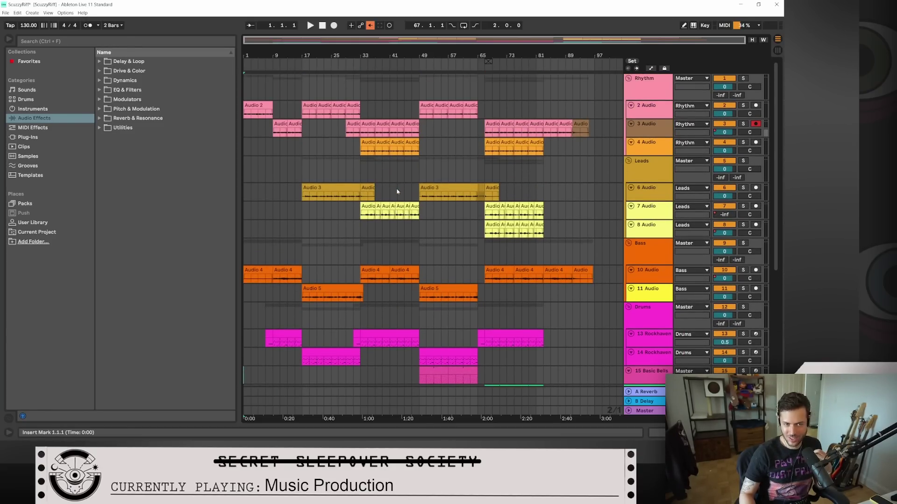
scroll(397, 189, down, 1)
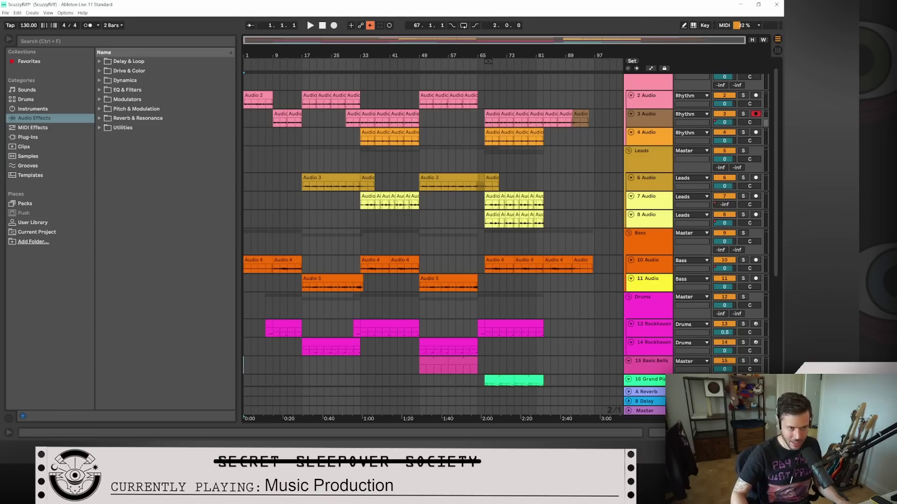
click(310, 25)
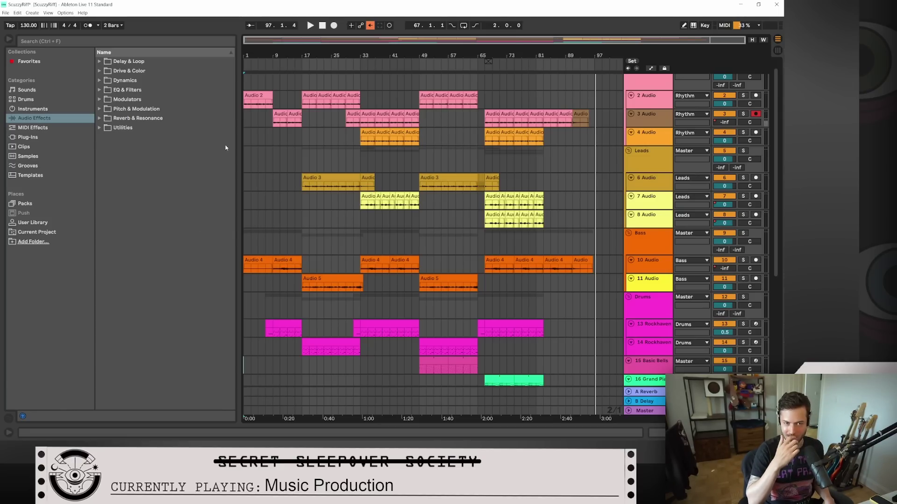
Step: Select bars 49 to 57 of the Basic Bells clip and examine its note pattern in the MIDI note editor
scroll(339, 225, up, 1)
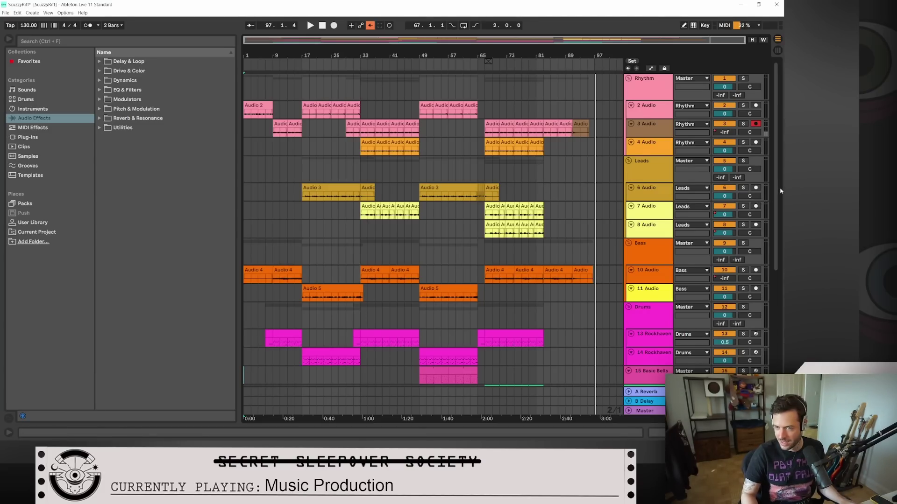
drag(777, 194, 773, 289)
click(653, 234)
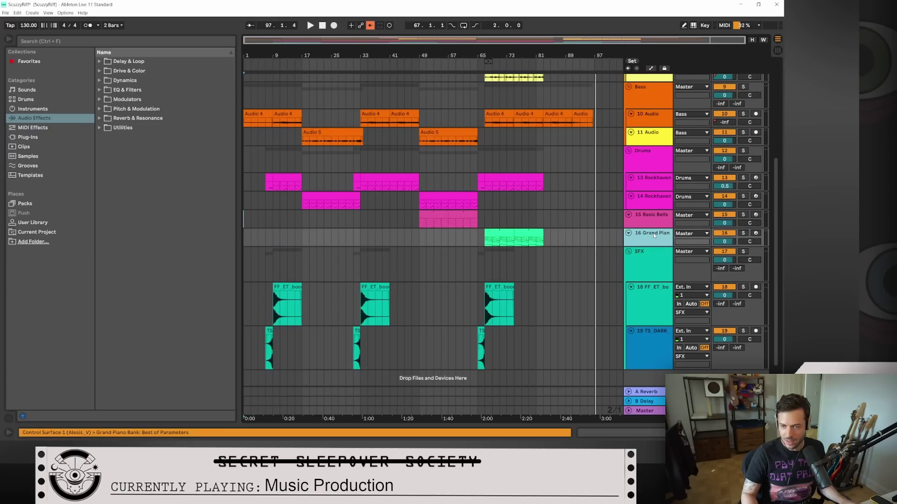
click(650, 217)
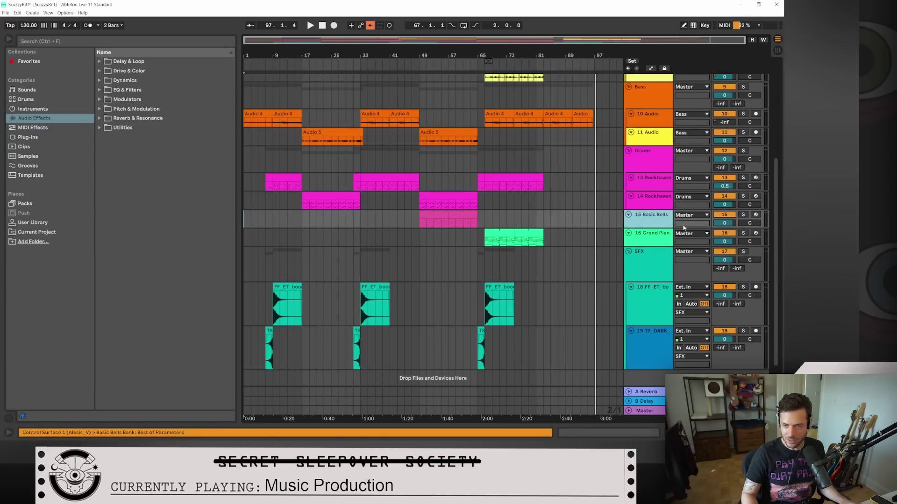
drag(444, 220, 420, 222)
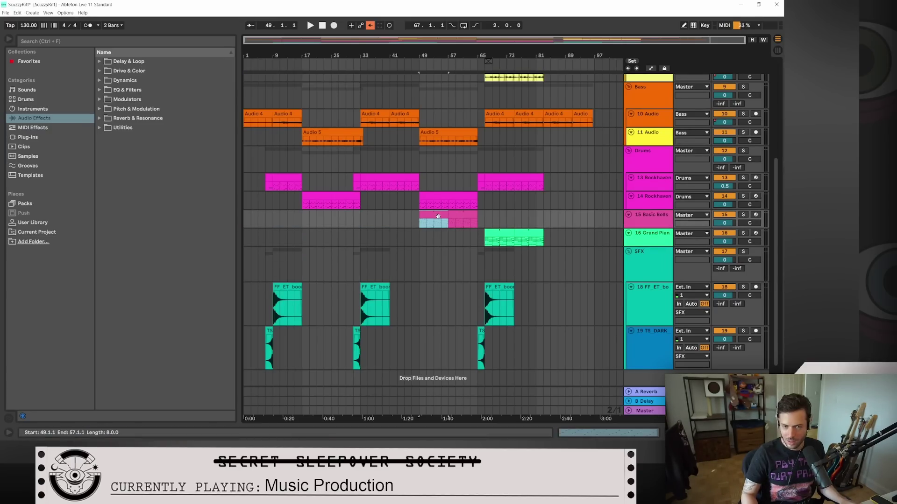
click(608, 437)
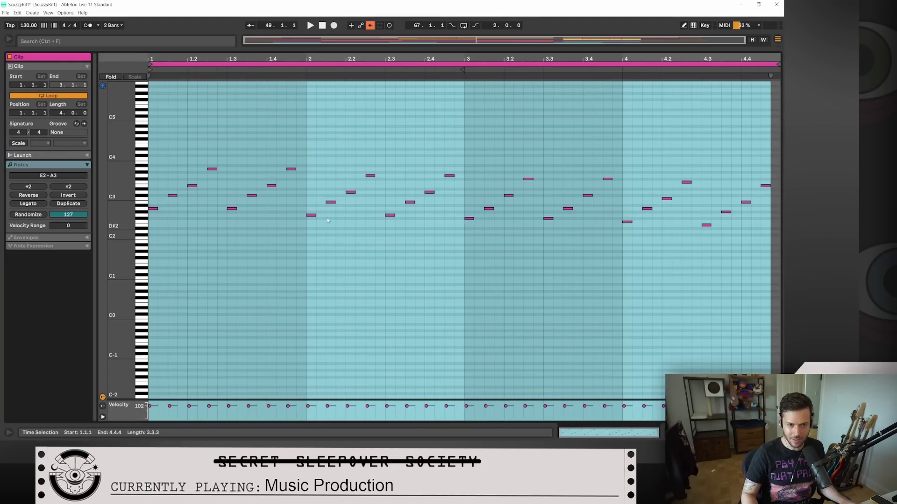
click(405, 243)
scroll(312, 160, up, 6)
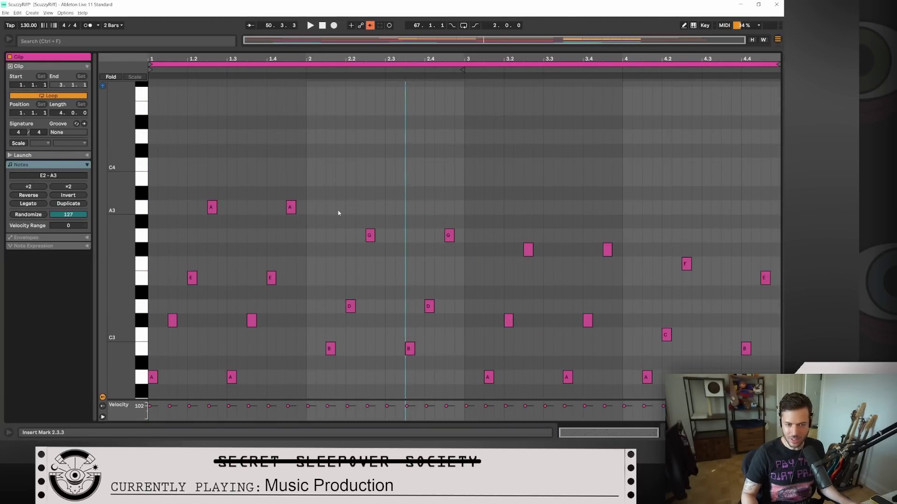
scroll(338, 212, down, 3)
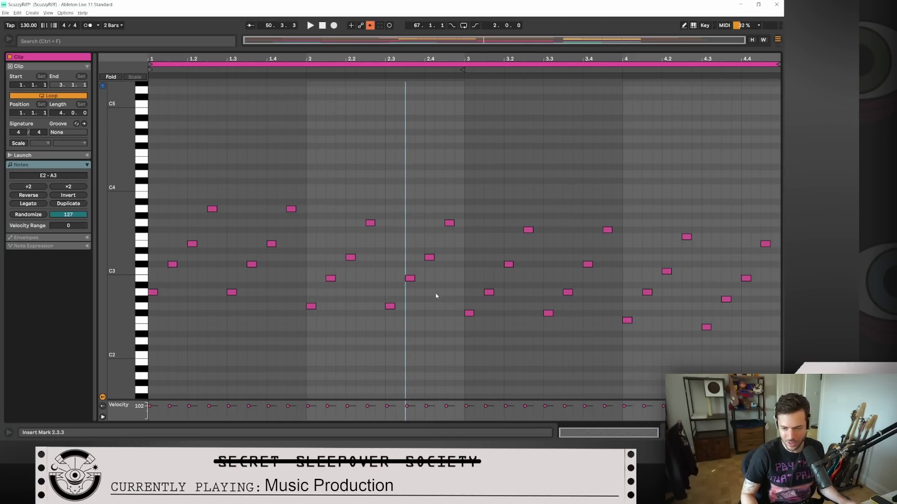
Step: Show the Basic Bells track's device chain below the arrangement and return to the first tracks
click(700, 433)
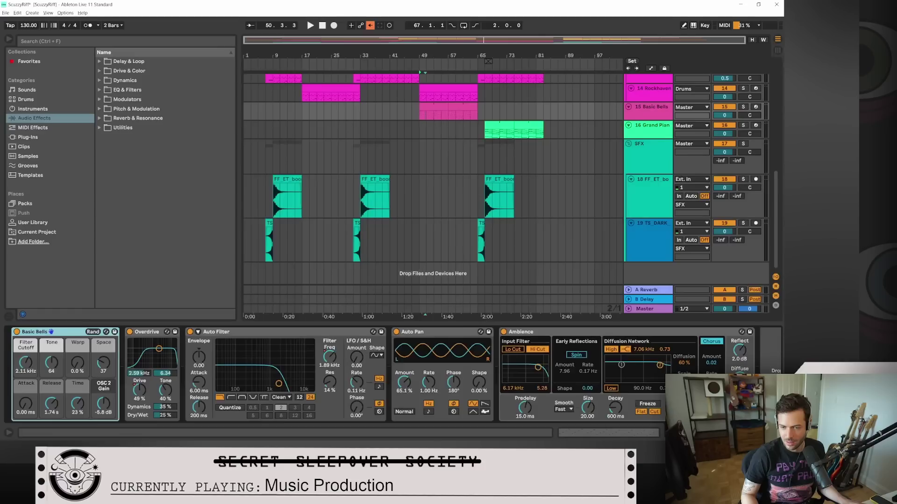
scroll(573, 224, up, 10)
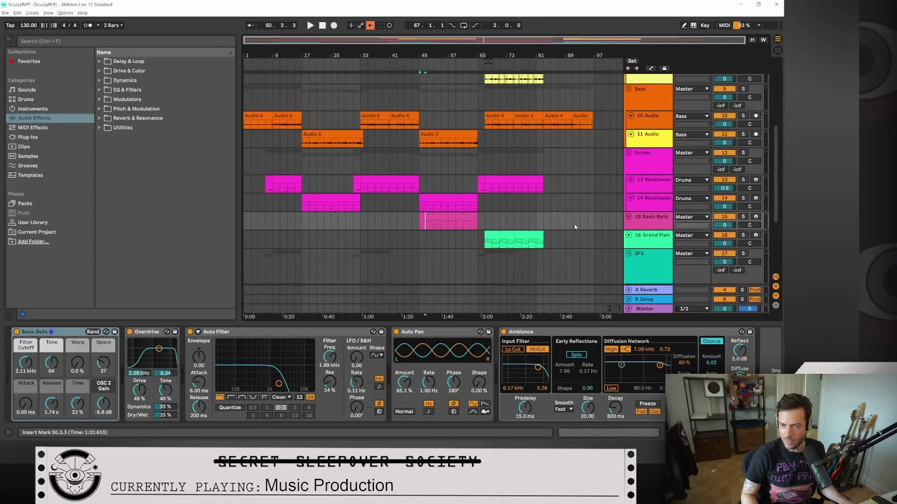
scroll(574, 227, up, 5)
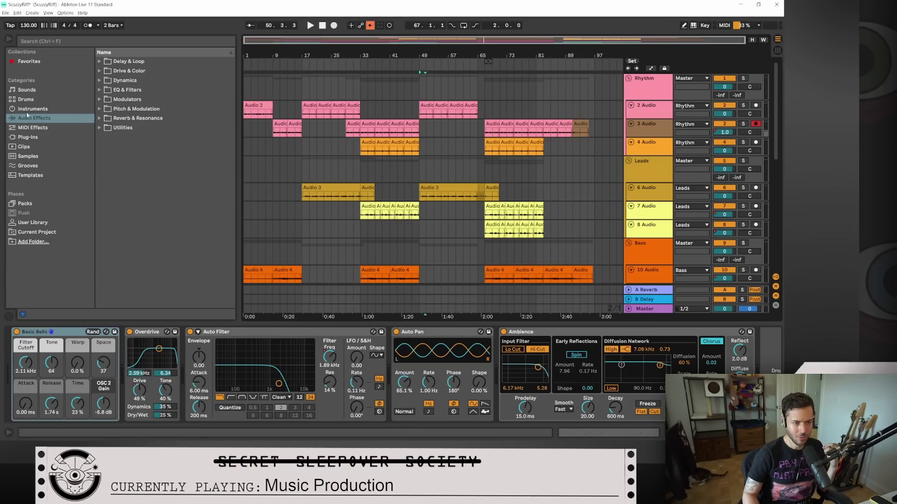
Step: Browse the Delay & Loop and Dynamics audio effects, the plug-ins and the drum kits in the browser
click(52, 115)
click(98, 61)
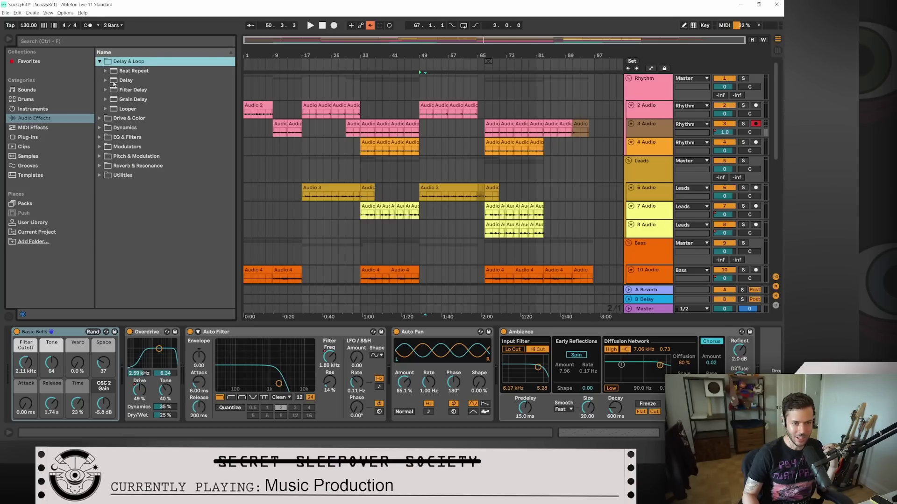
click(99, 128)
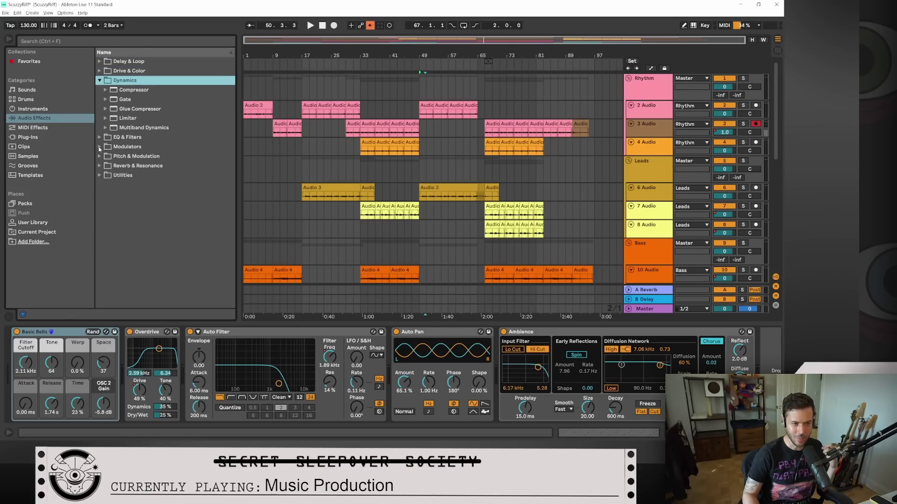
click(40, 136)
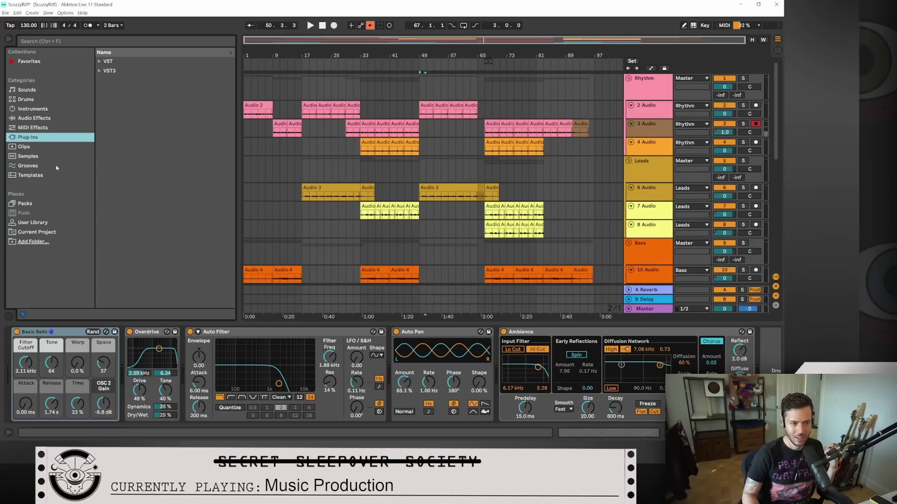
click(37, 100)
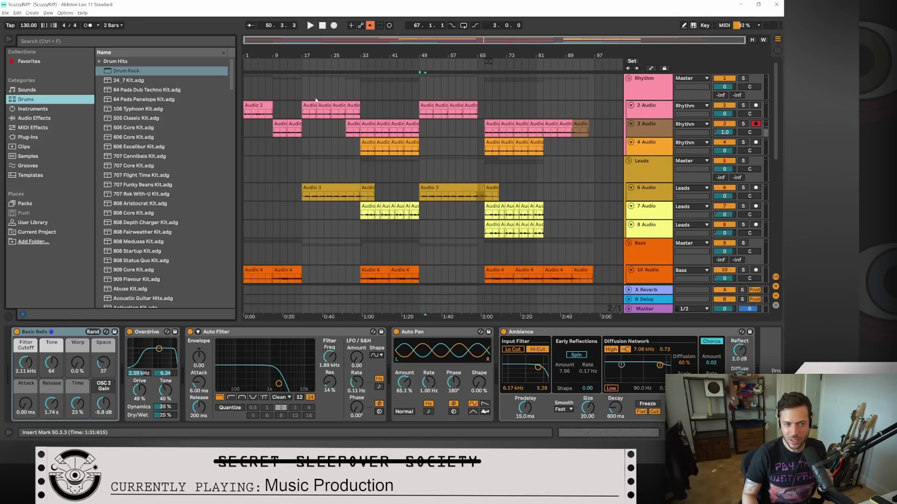
Step: Show the 2 Audio track's devices, place the playback start at bar 1 and solo the track
click(647, 110)
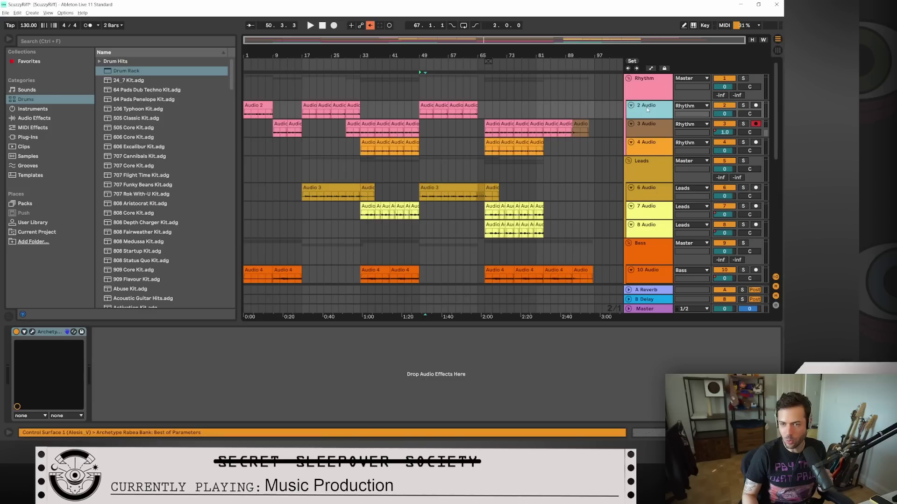
click(244, 56)
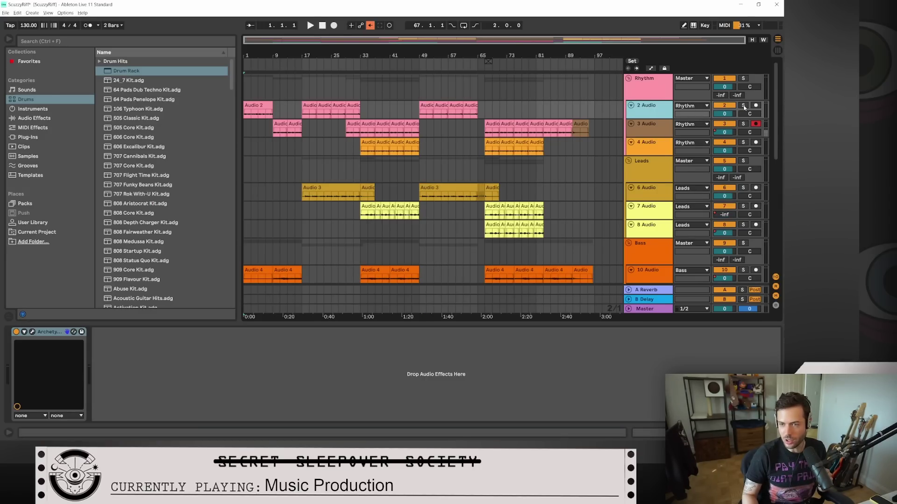
click(743, 106)
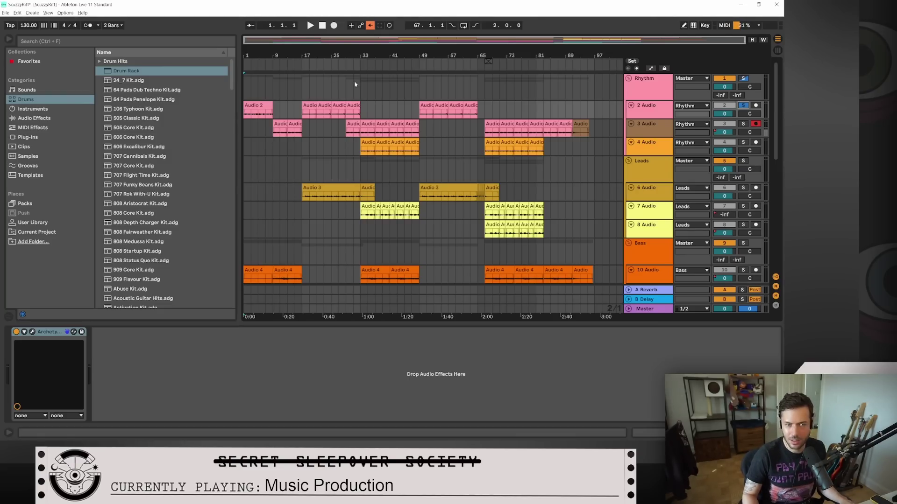
Step: Set the loop to the 8 bars starting at bar 1, enable looping and play the soloed track
drag(485, 62, 244, 62)
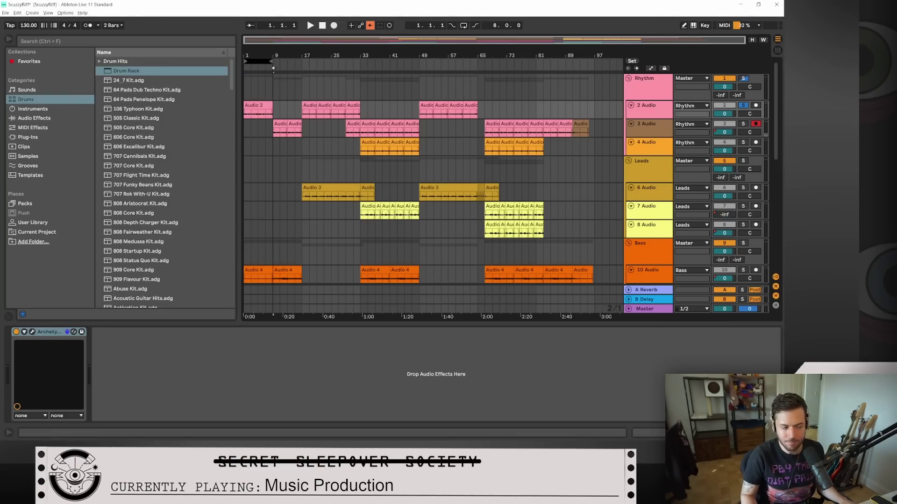
click(464, 26)
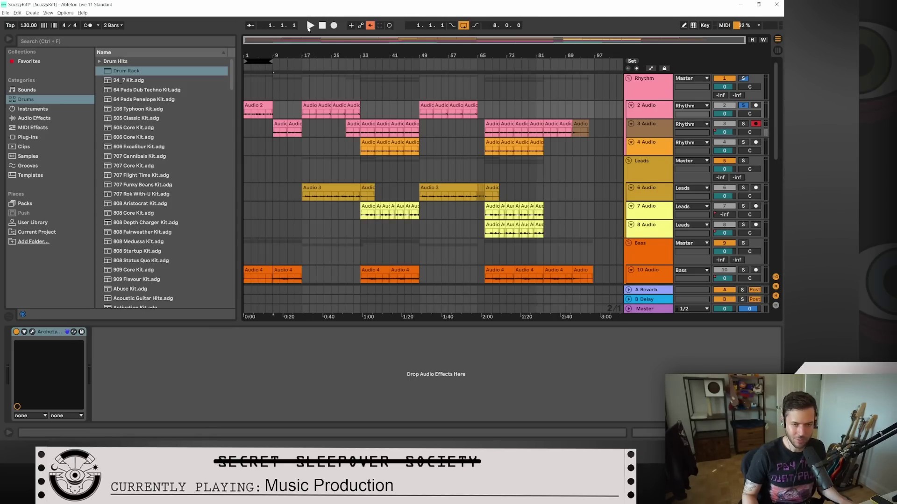
click(310, 26)
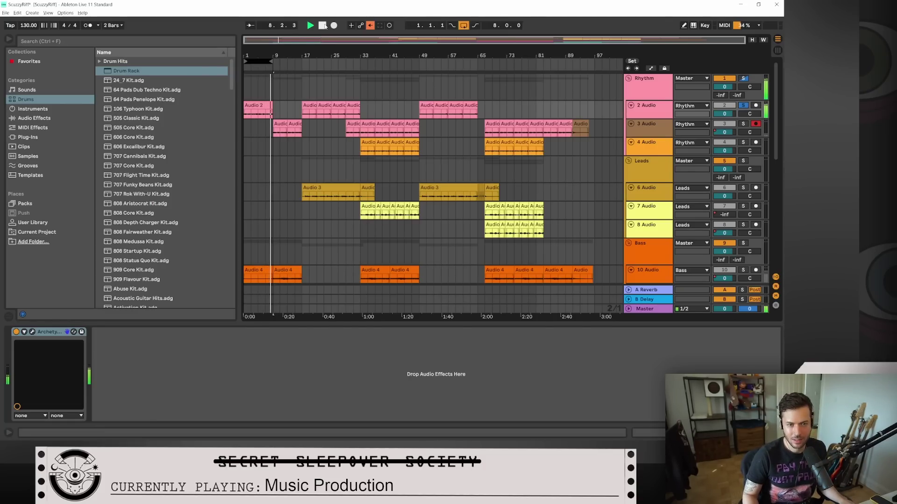
Step: Stop playback, open the 2 Audio track's Archetype Rabea plug-in window at X-Large size and place it over the arrangement
click(322, 26)
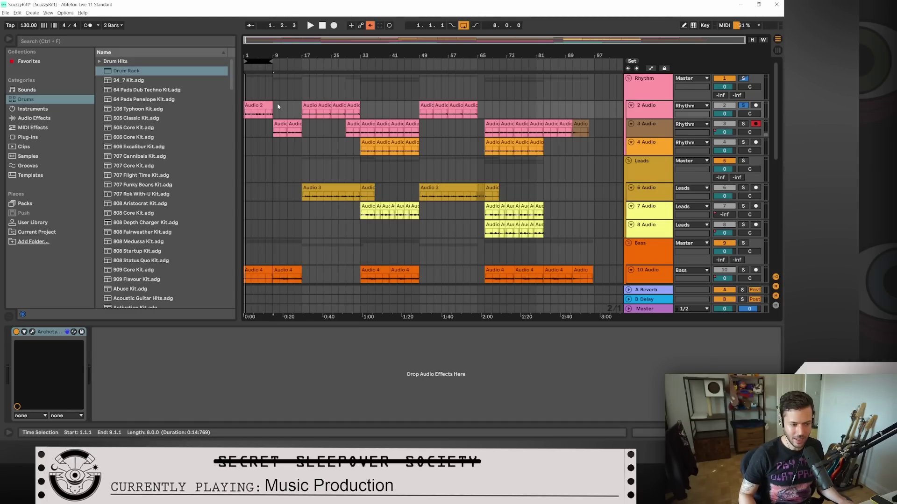
click(32, 332)
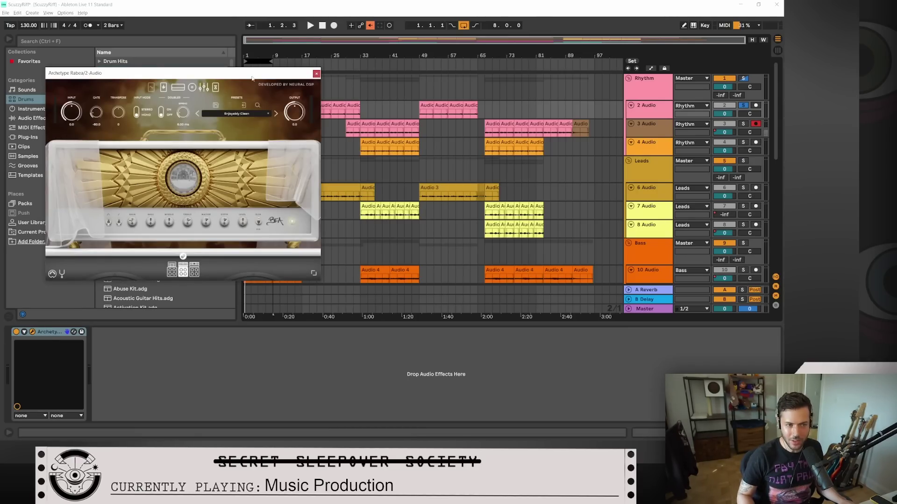
drag(252, 78, 419, 160)
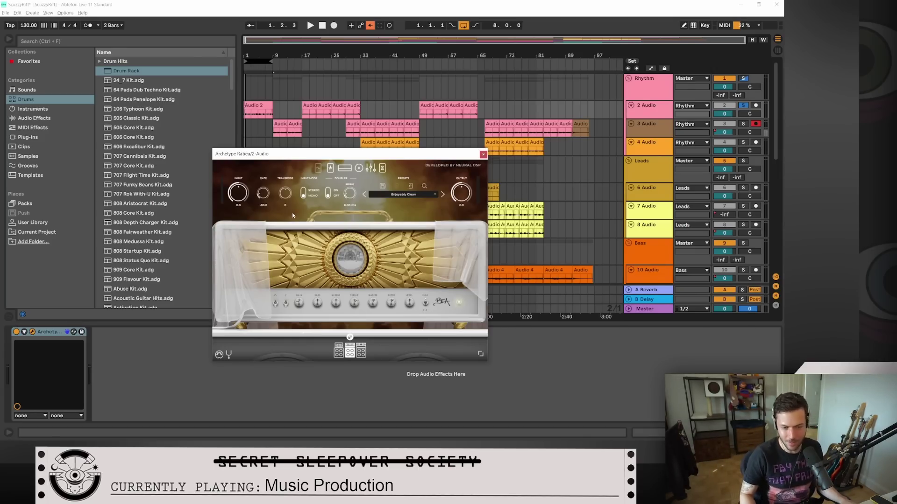
click(478, 355)
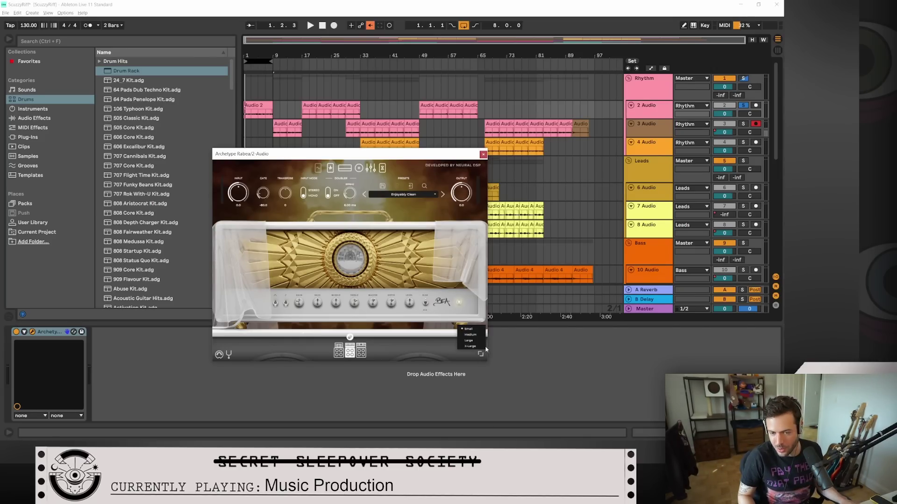
click(480, 345)
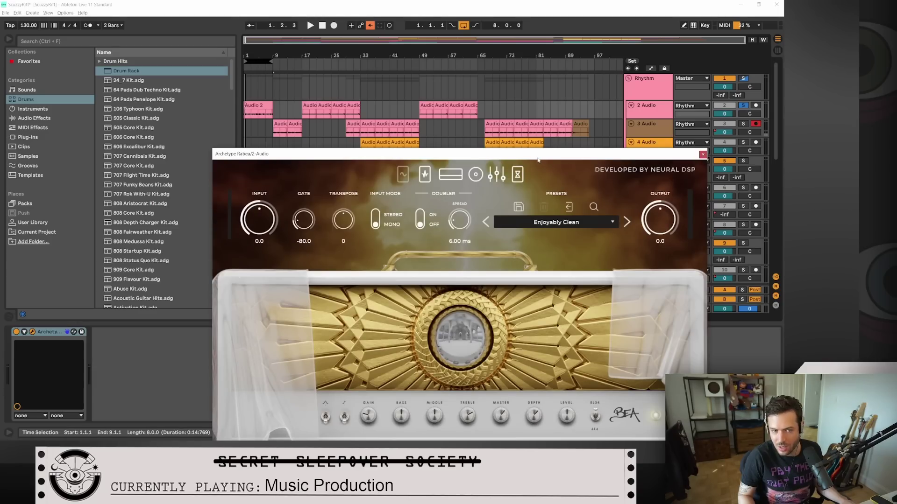
drag(537, 159, 426, 40)
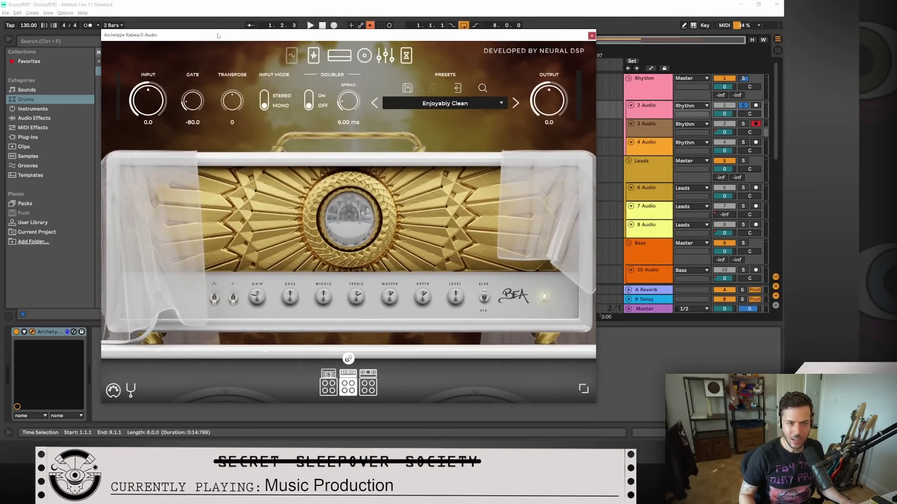
drag(218, 36, 286, 38)
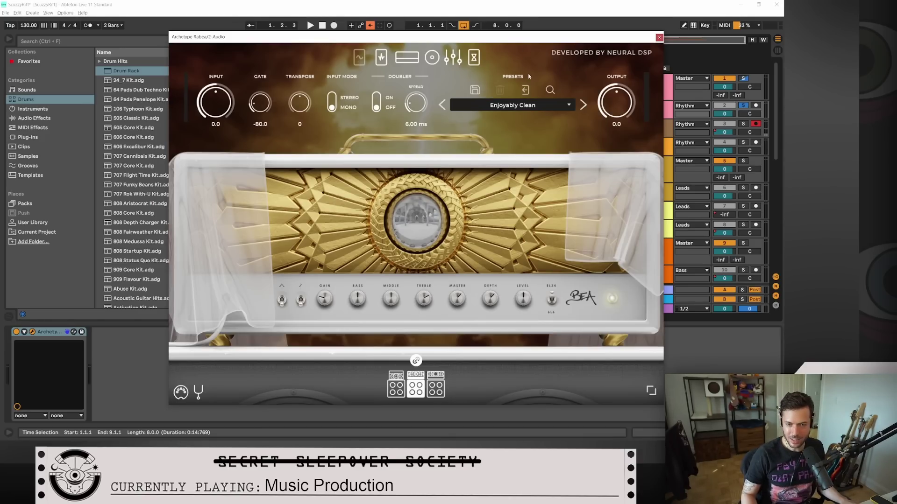
Step: Show the plug-in's pedals, amp, cabinet, EQ and delay/reverb sections, and close its window
click(381, 57)
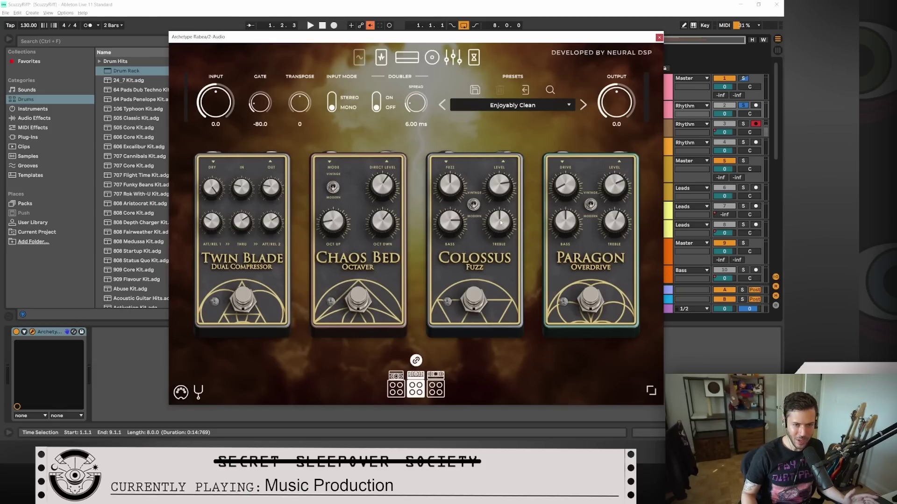
click(410, 58)
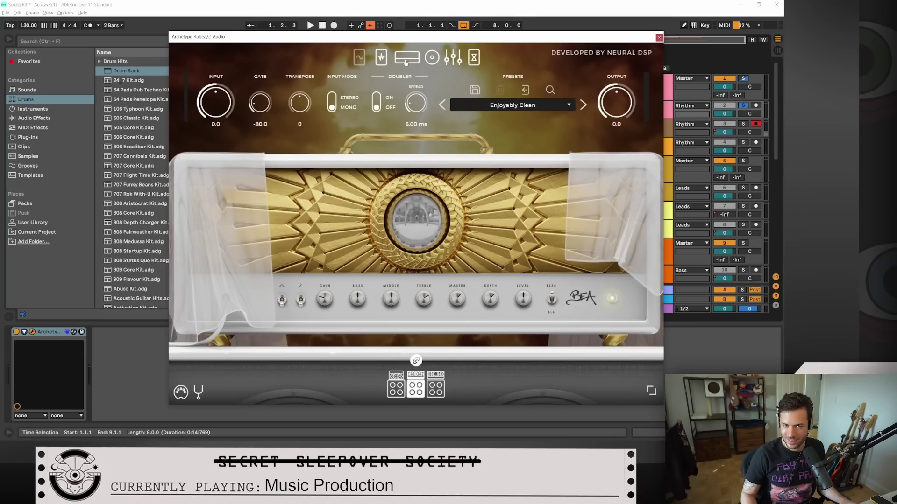
click(433, 57)
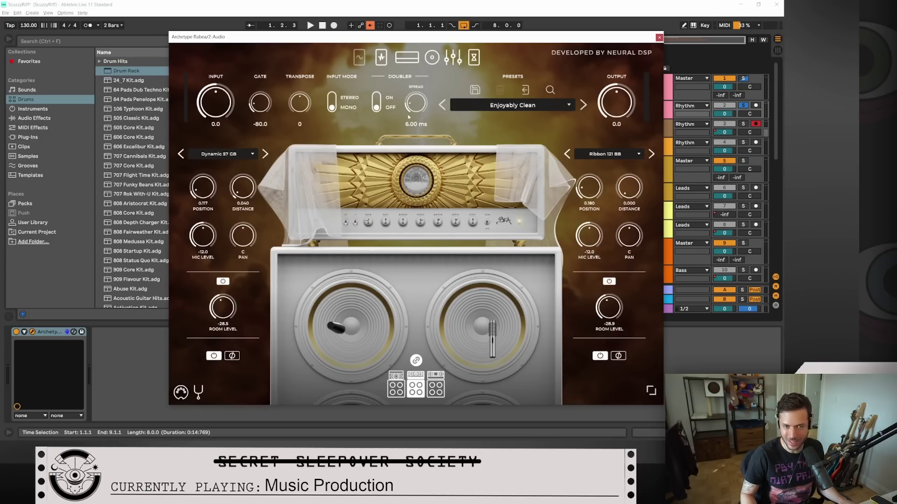
click(452, 57)
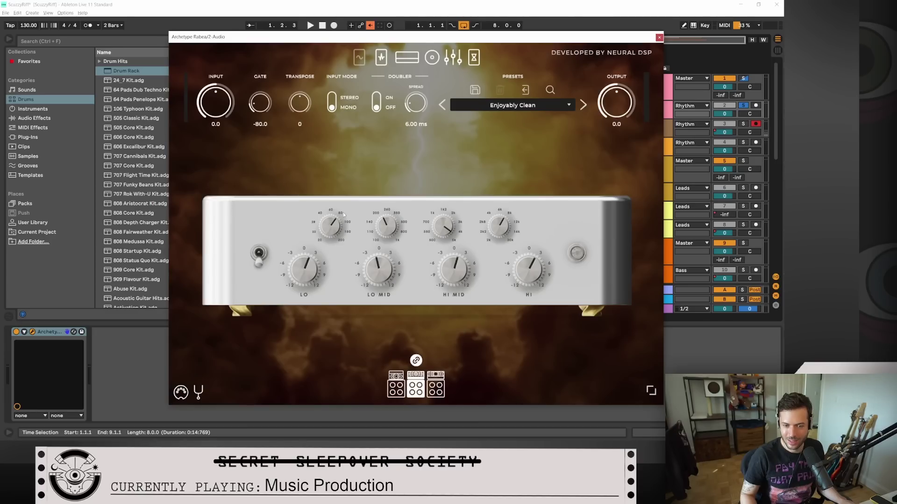
click(475, 58)
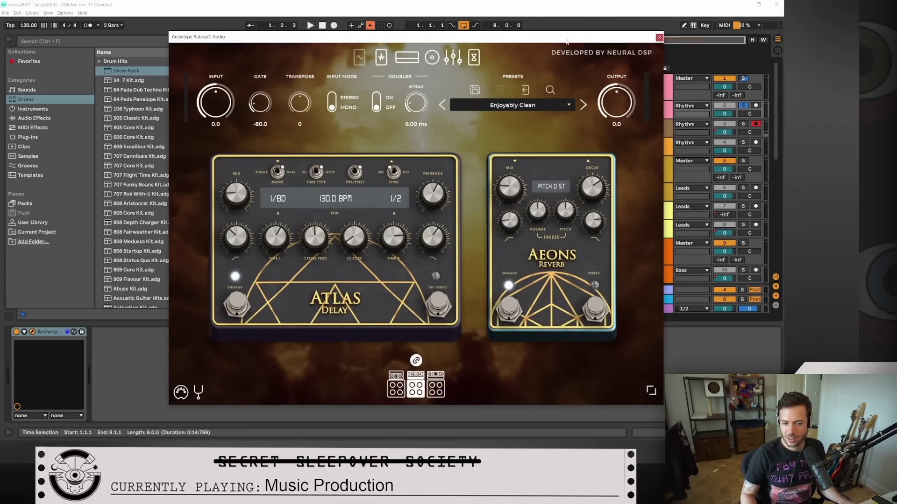
click(33, 333)
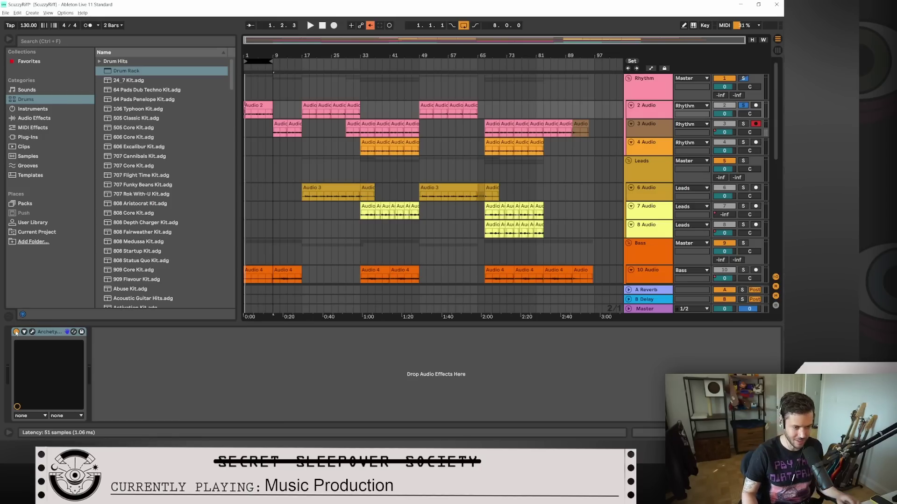
Step: Compare the soloed 2 Audio loop with Archetype Rabea bypassed and re-enabled during playback, and stop
click(16, 333)
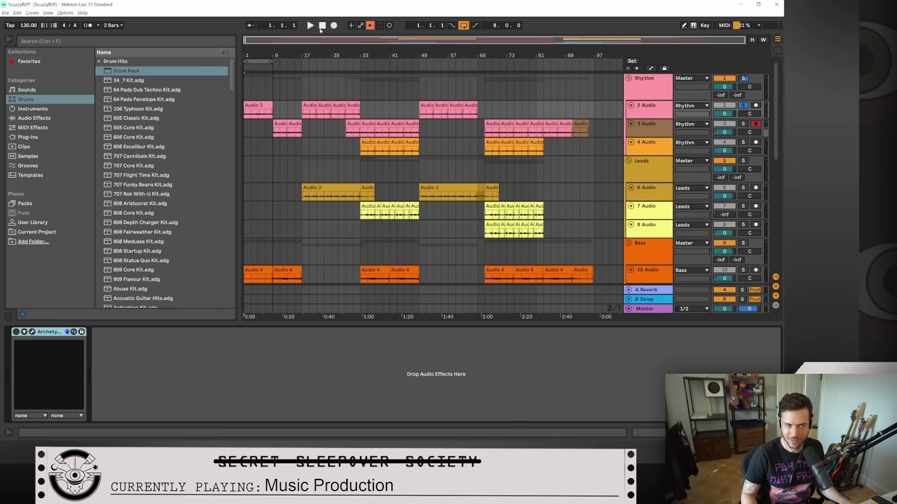
click(310, 25)
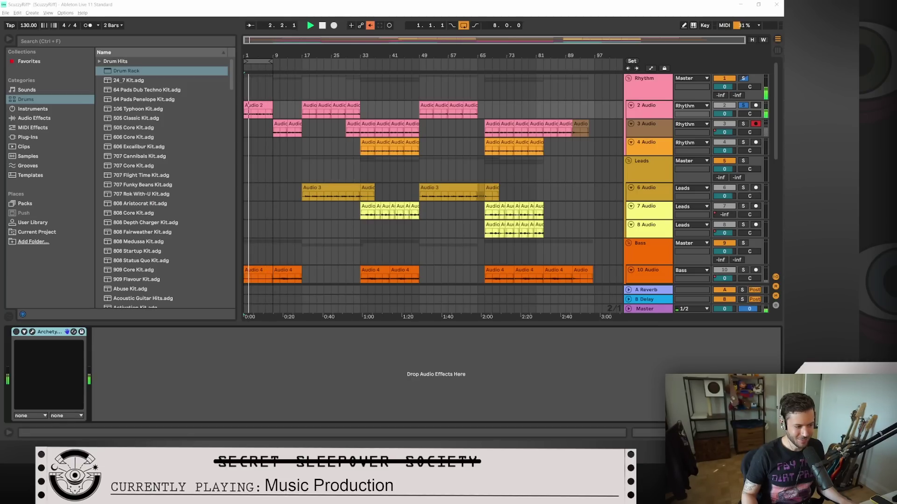
click(15, 332)
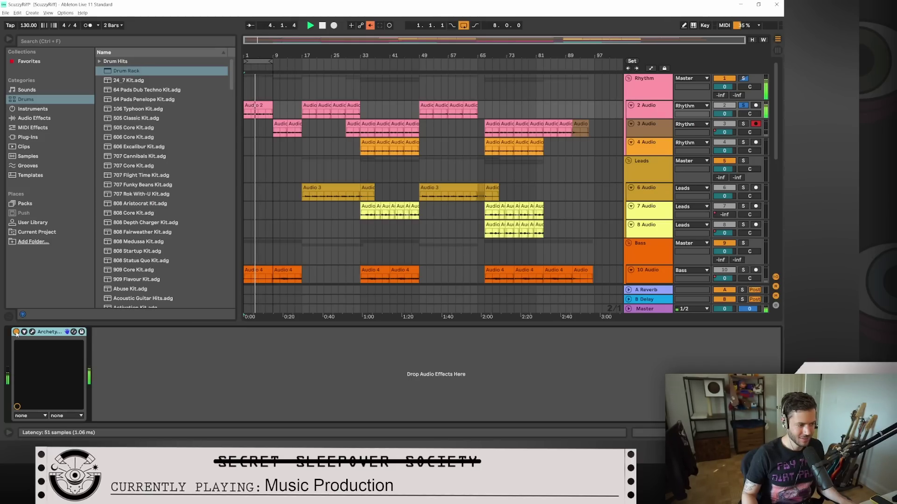
click(323, 26)
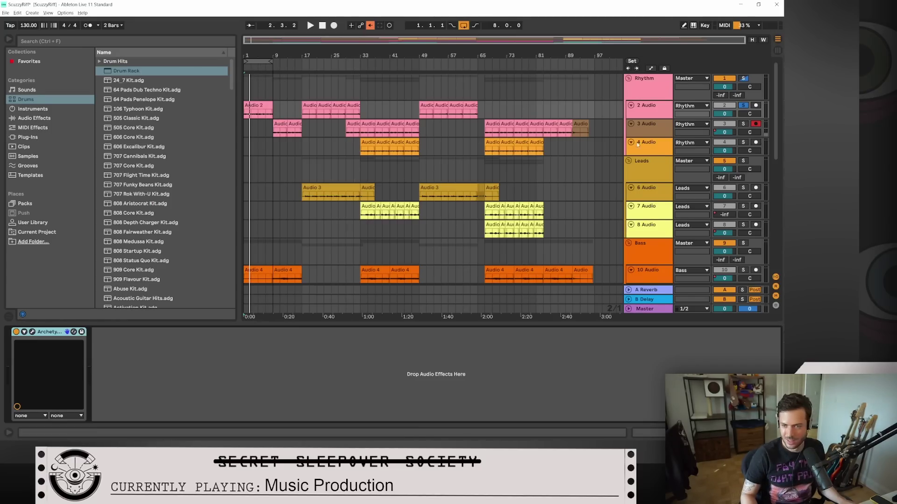
Step: Solo the 3 Audio track, bypass its Archetype Rabea plug-in and play the dry guitar from bar 9
click(742, 124)
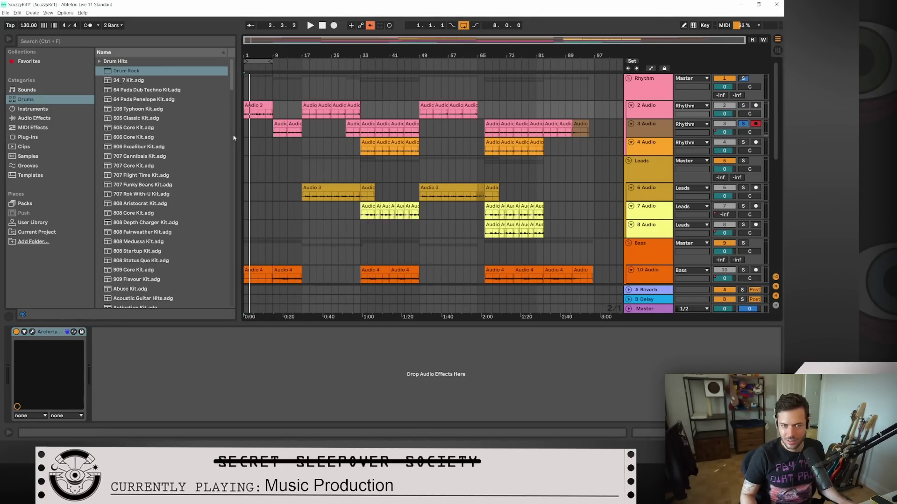
click(648, 129)
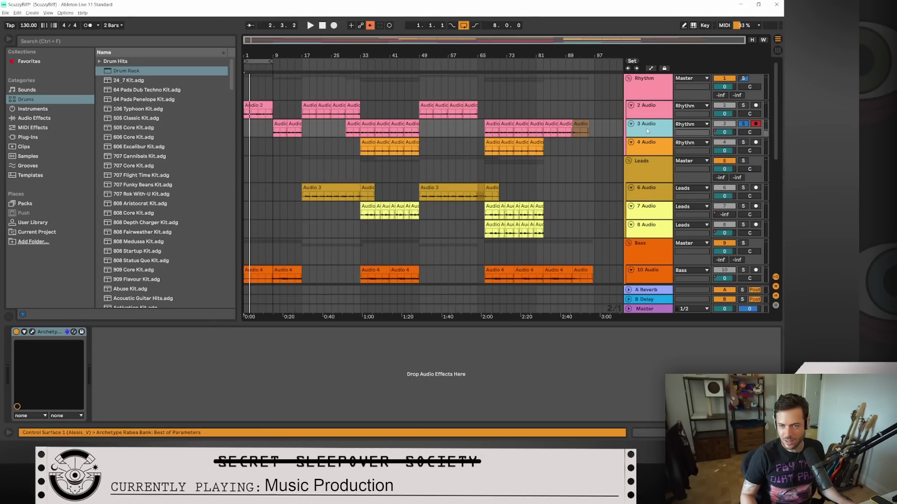
click(27, 322)
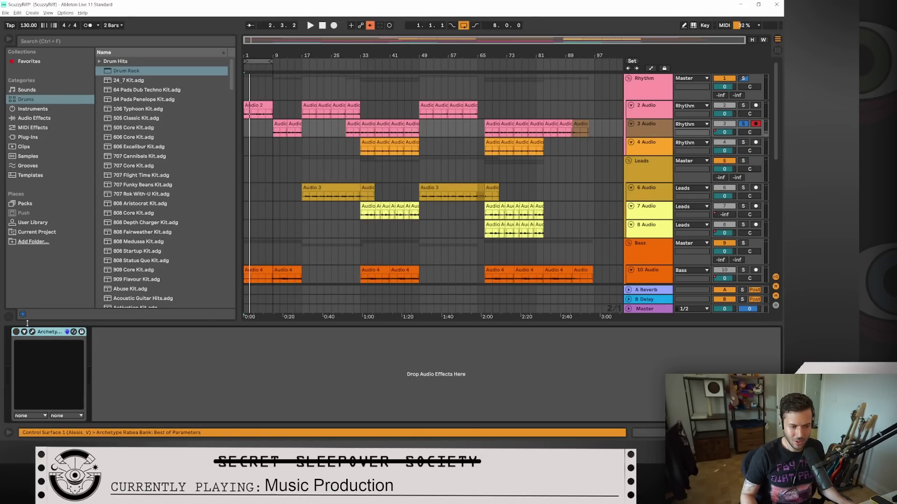
click(275, 76)
key(space)
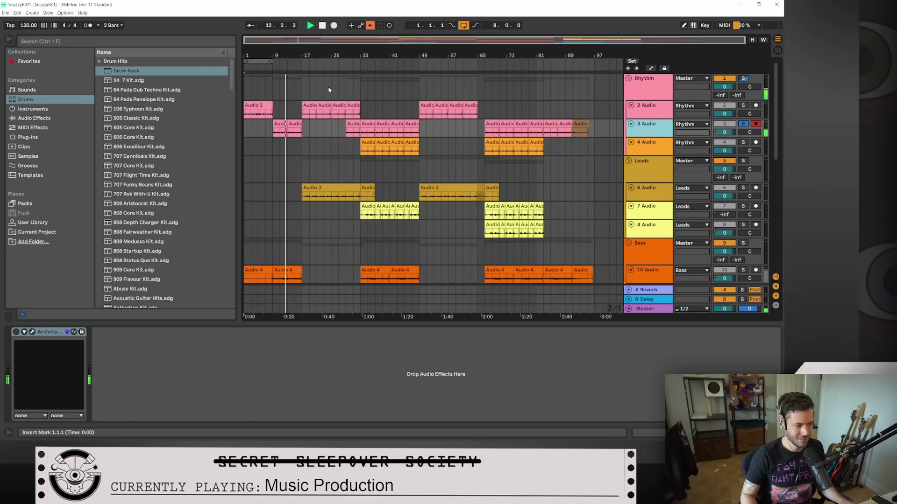
click(274, 68)
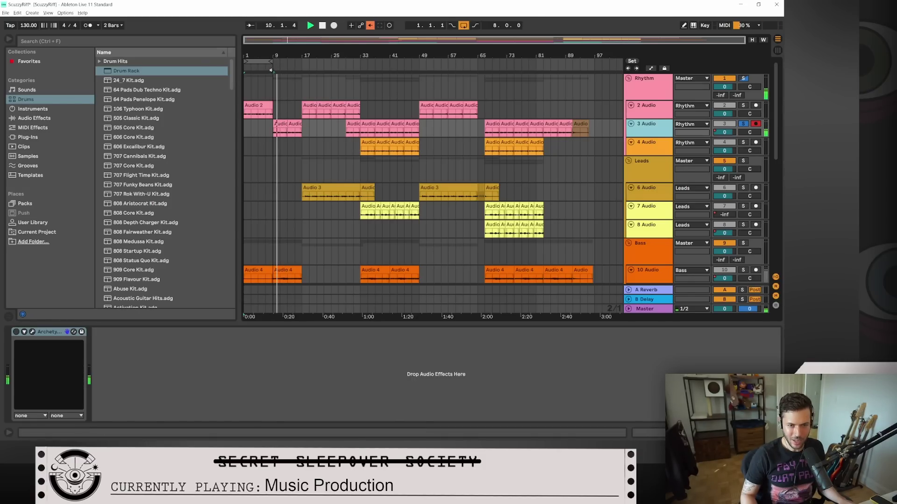
Step: Re-enable the 3 Audio track's Archetype Rabea plug-in, play the processed guitar from bar 9 and stop
click(16, 332)
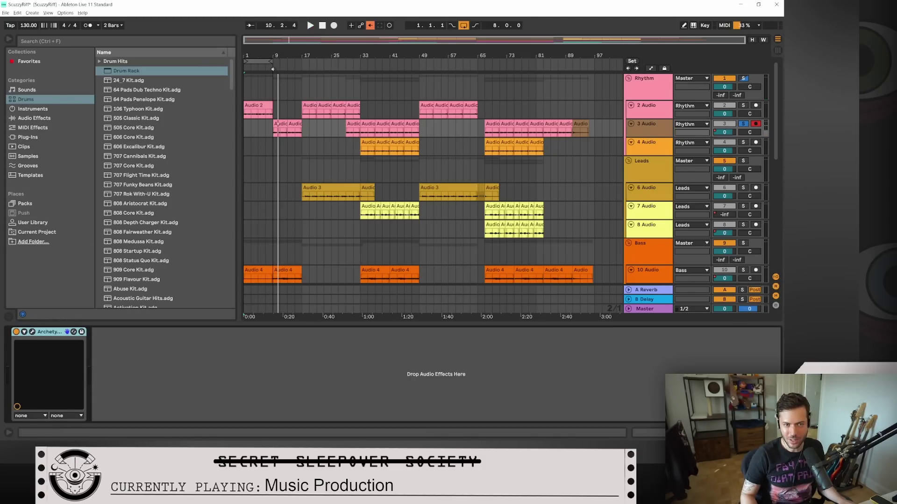
click(273, 88)
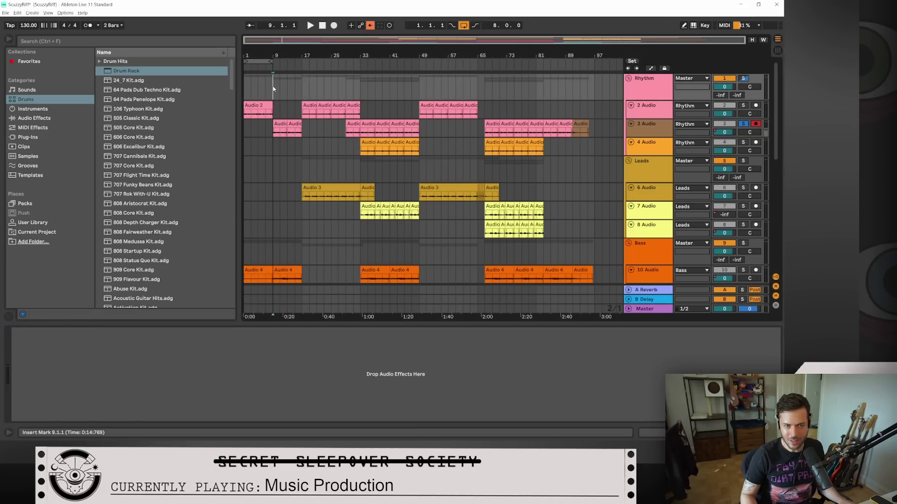
click(311, 27)
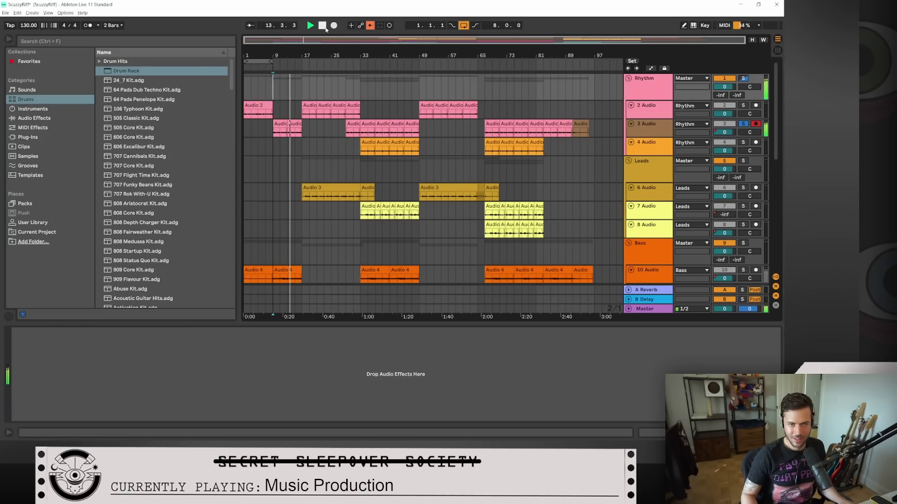
click(322, 26)
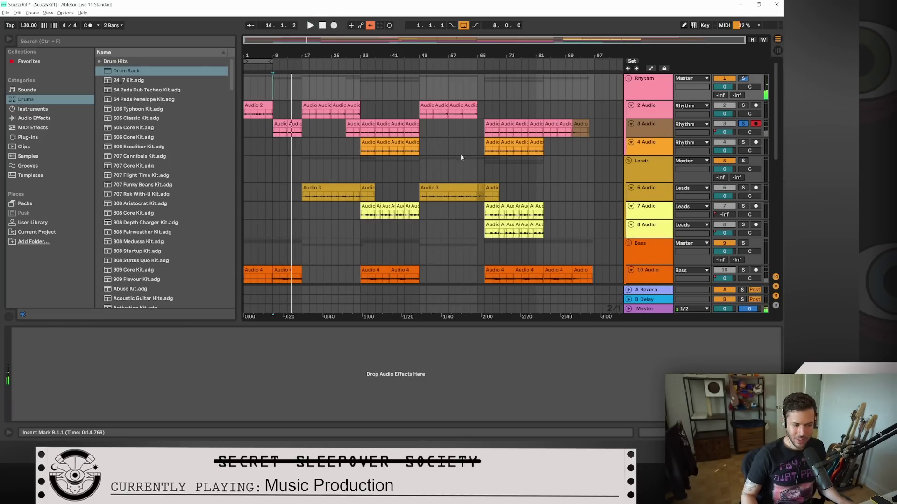
Step: Solo the whole Rhythm group, play it from bar 1 with looping turned off along the way, and stop
click(744, 78)
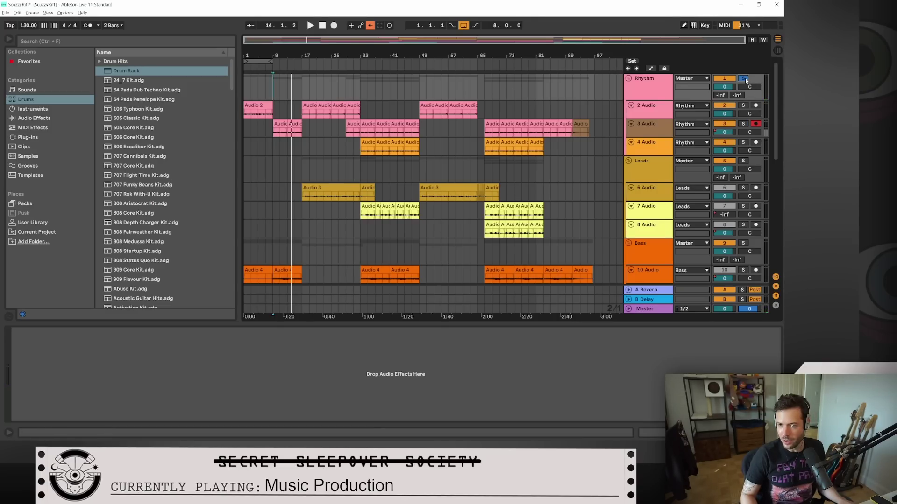
click(288, 111)
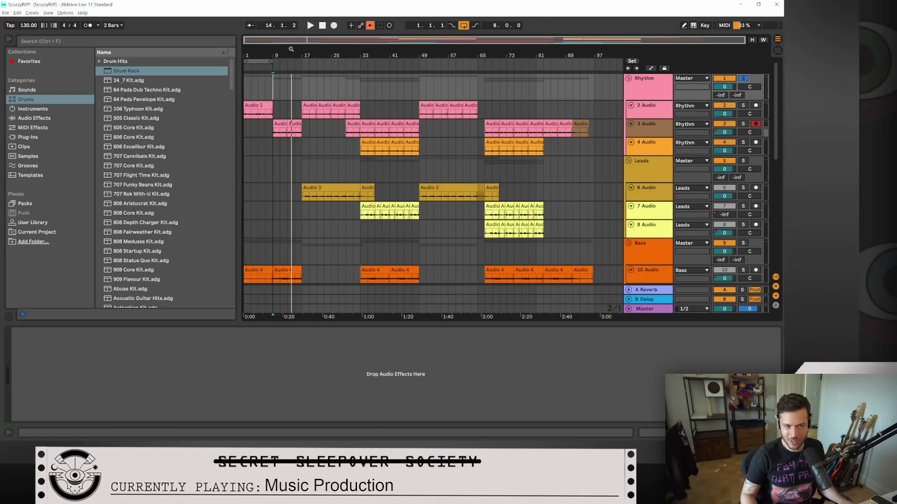
click(323, 25)
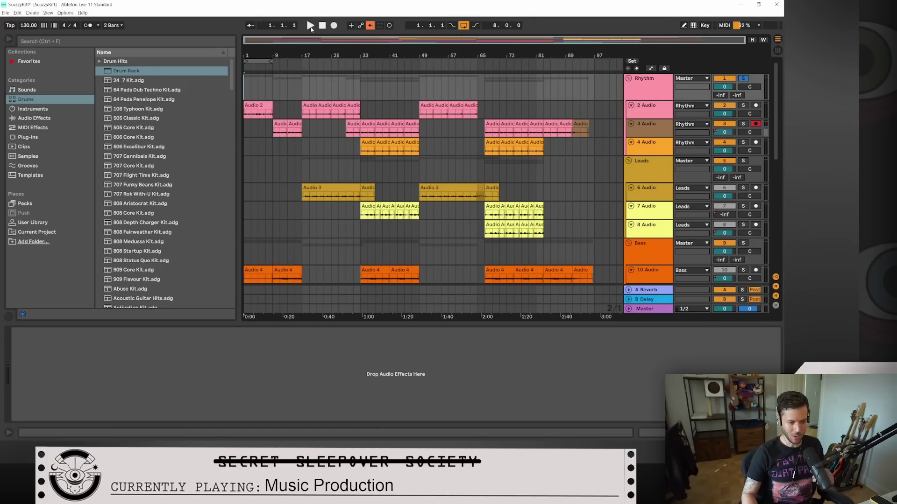
click(310, 26)
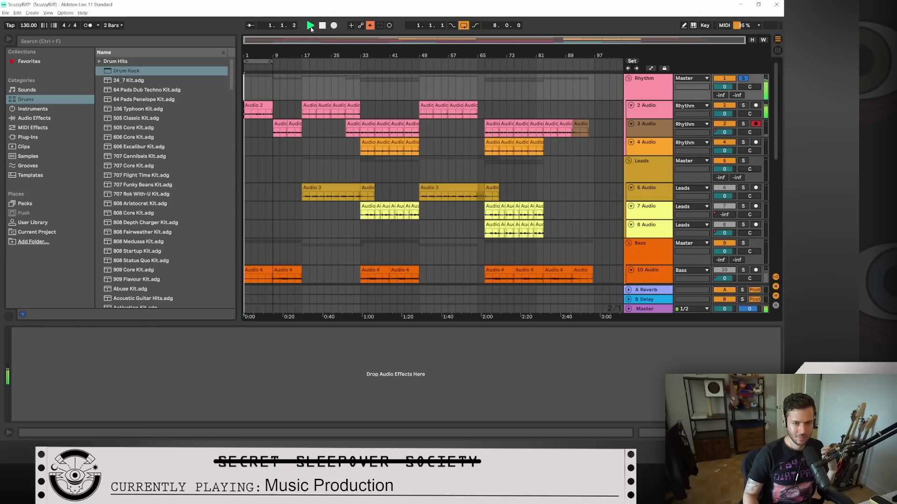
click(464, 25)
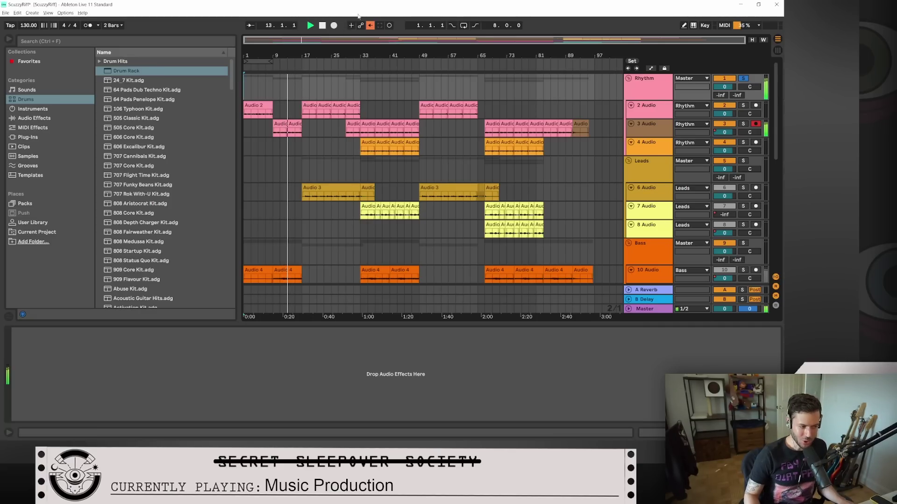
click(324, 26)
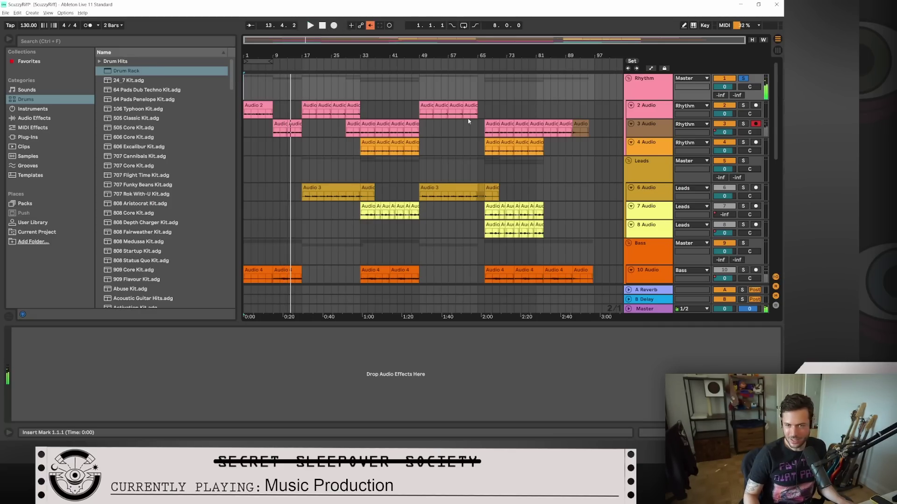
Step: Select the 3 Audio clip at bar 9 and open the track's Archetype Rabea plug-in window over the arrangement
click(280, 123)
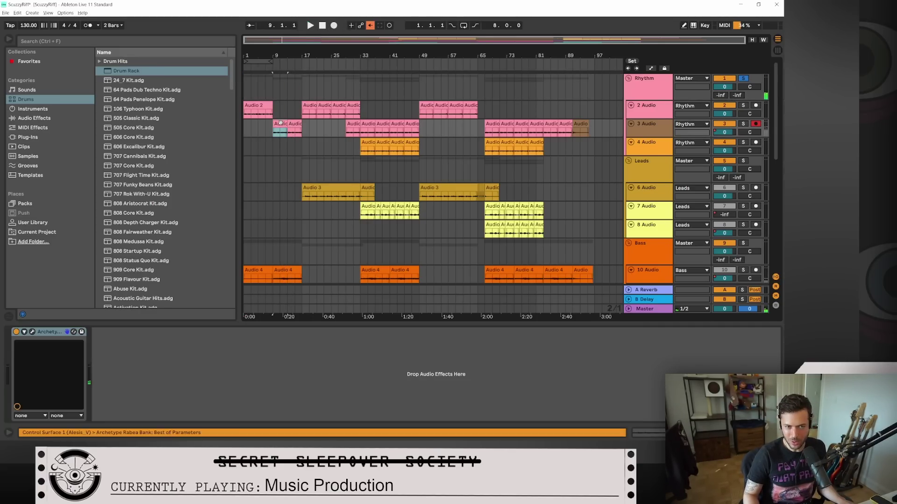
click(33, 332)
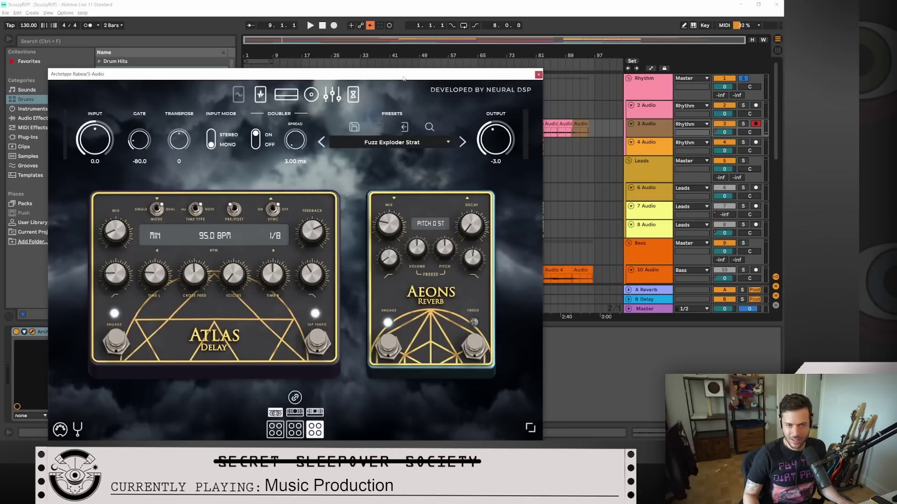
drag(402, 76, 433, 46)
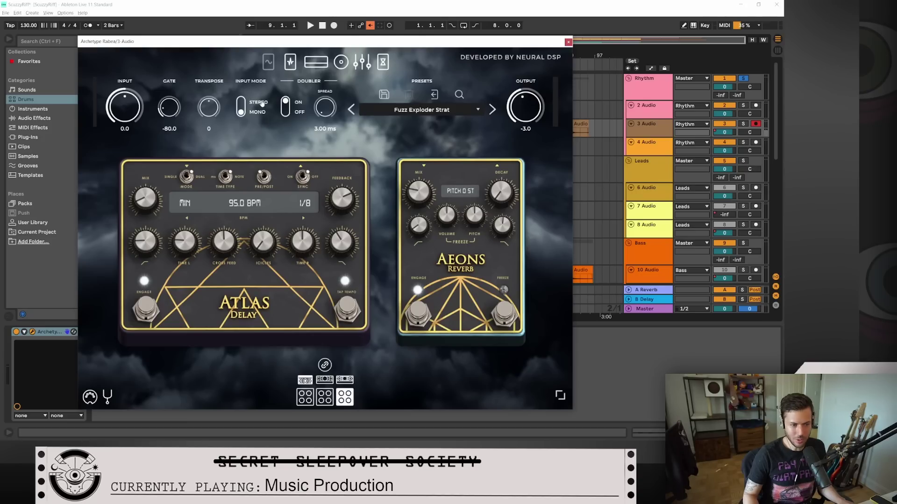
Step: Close the Archetype Rabea window and move the eight-bar loop range to start at bar 9
click(33, 332)
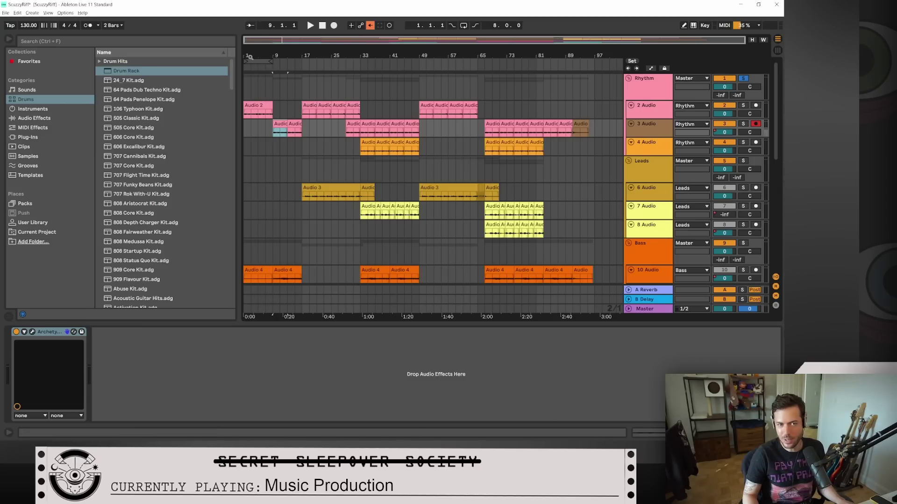
drag(251, 61, 281, 60)
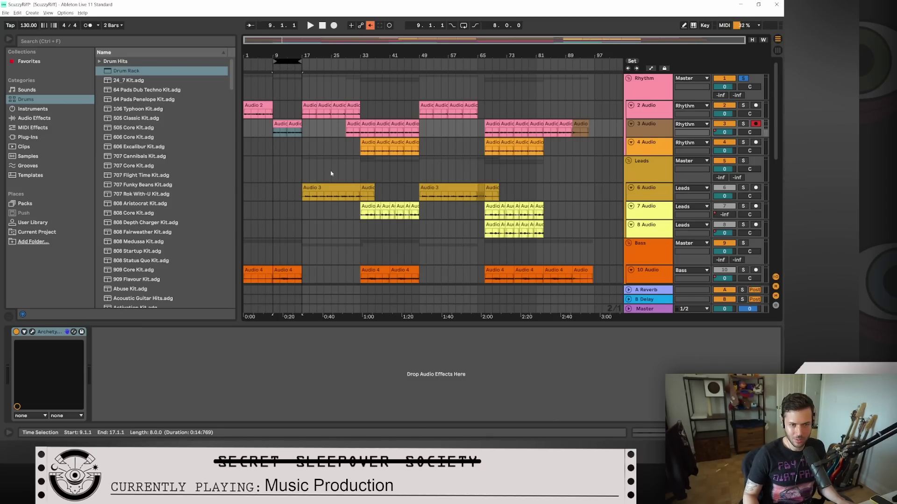
Step: Add the Ballad Reverb preset from the Reverb effect's Hall presets after Archetype Rabea on the 3 Audio track
click(41, 119)
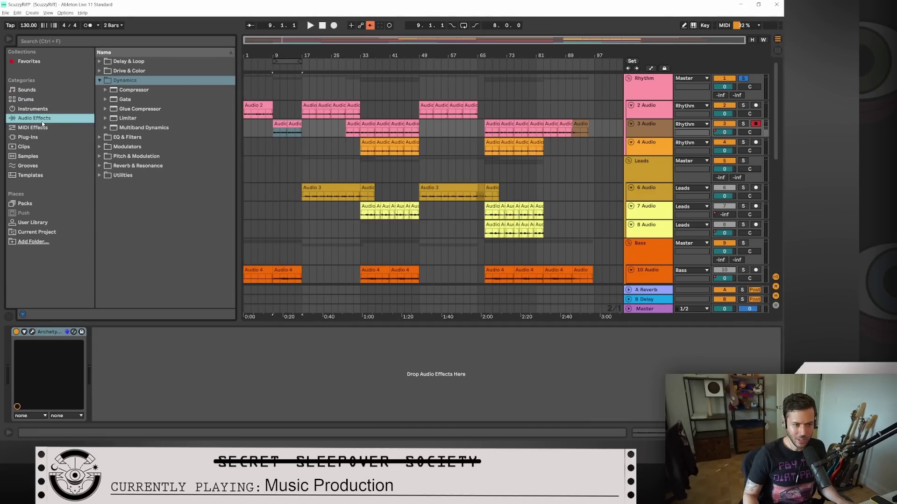
click(99, 81)
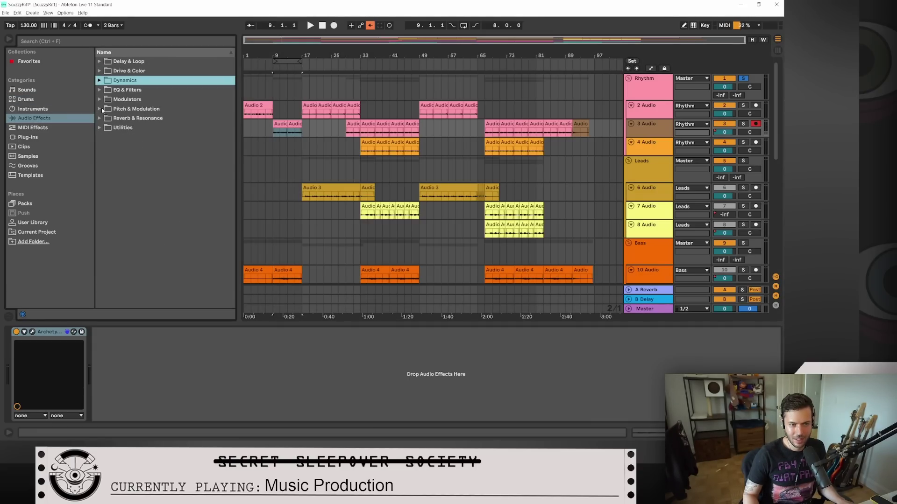
click(100, 109)
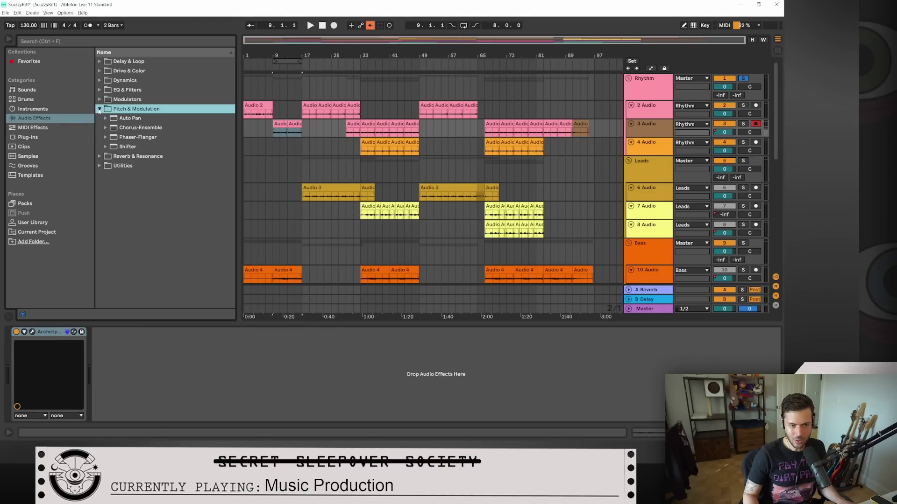
click(99, 109)
click(98, 119)
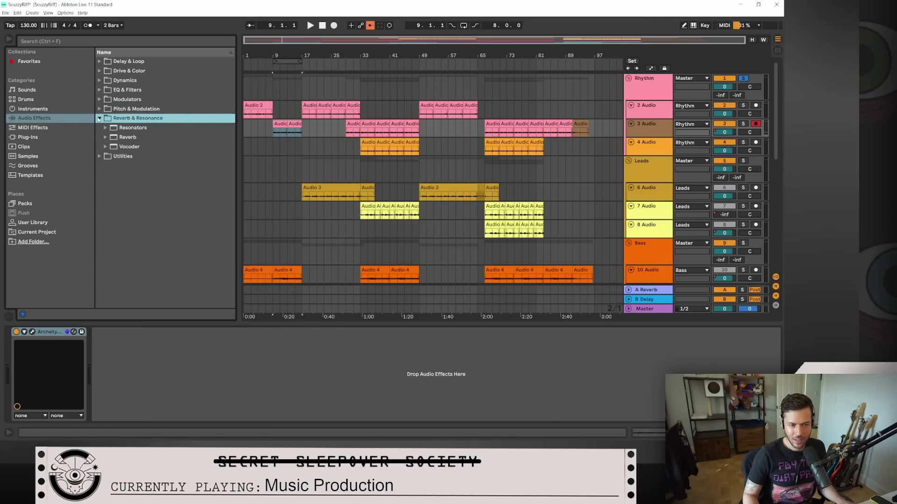
click(106, 138)
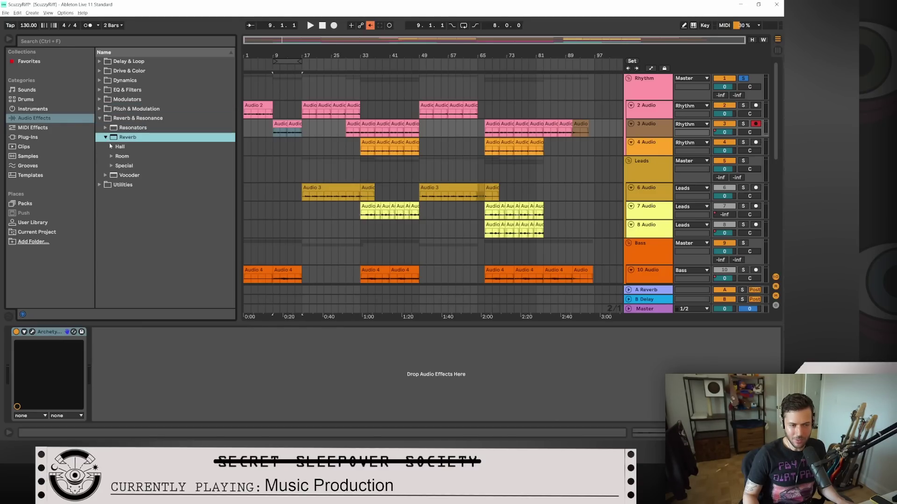
click(111, 147)
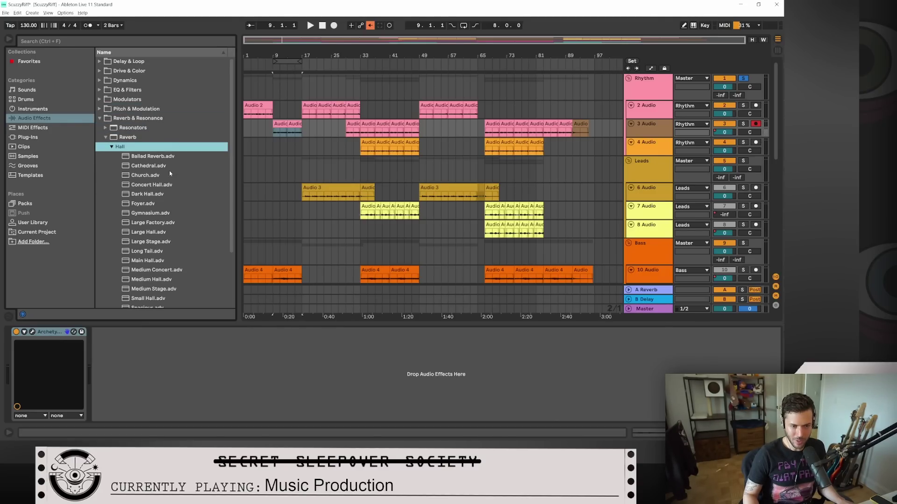
scroll(154, 201, down, 2)
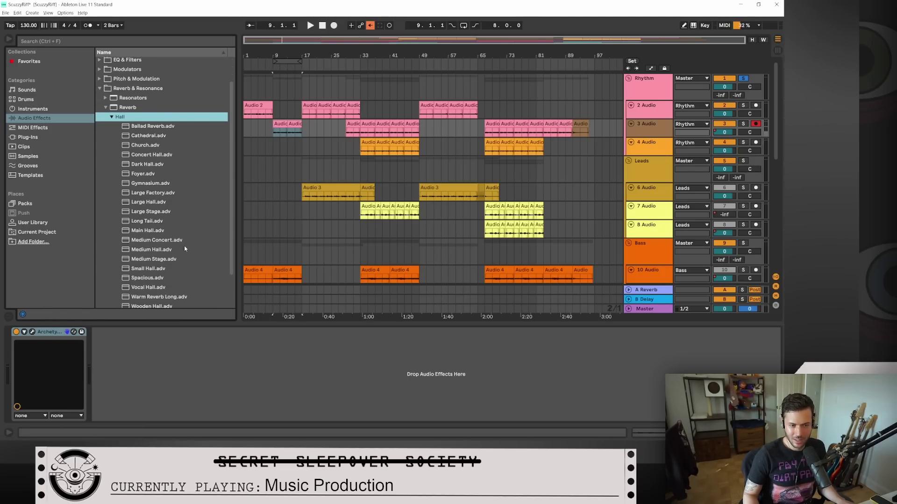
drag(158, 128, 144, 372)
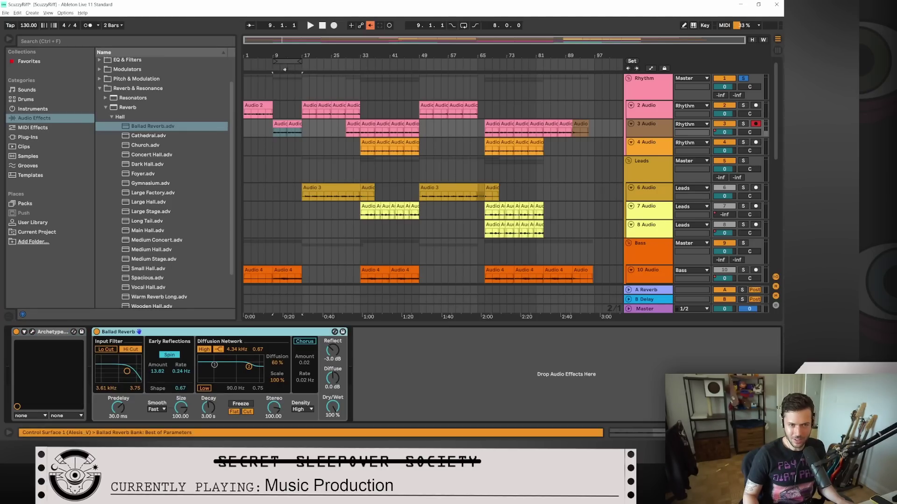
Step: Play the guitar from bar 9 with looping on, bypassing and re-enabling Ballad Reverb to compare the sound, and stop
key(space)
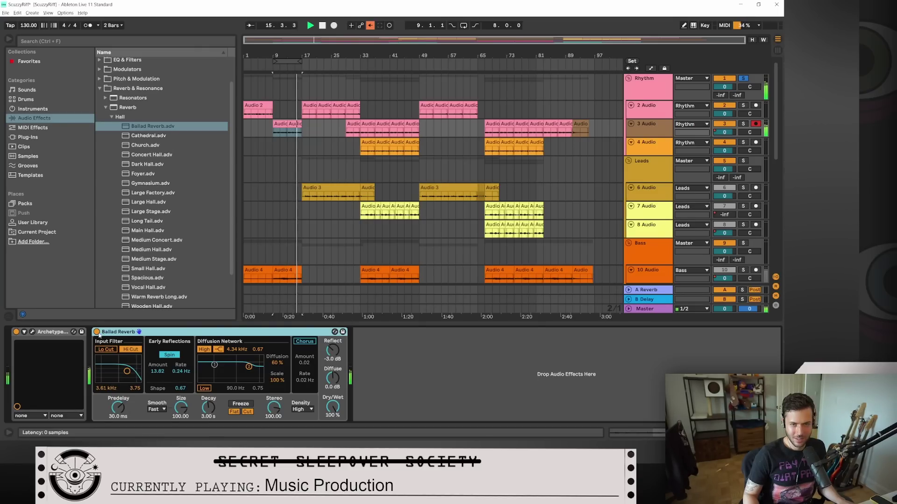
click(469, 23)
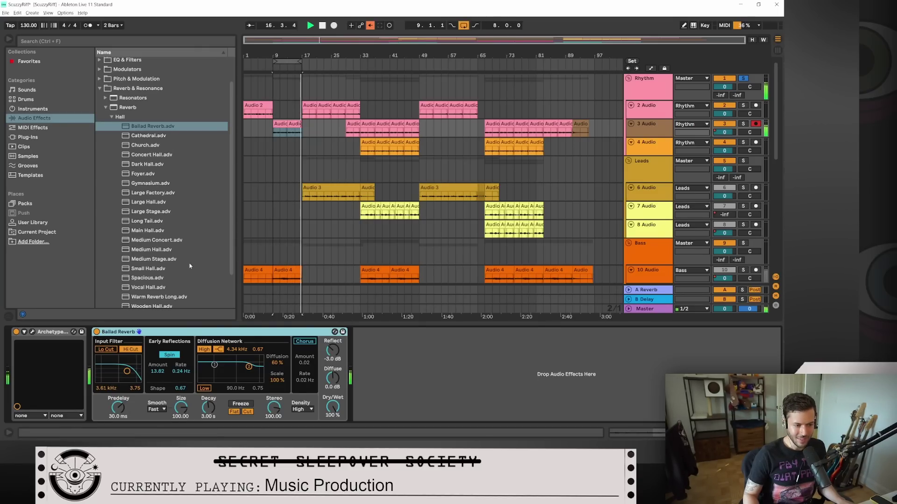
click(96, 332)
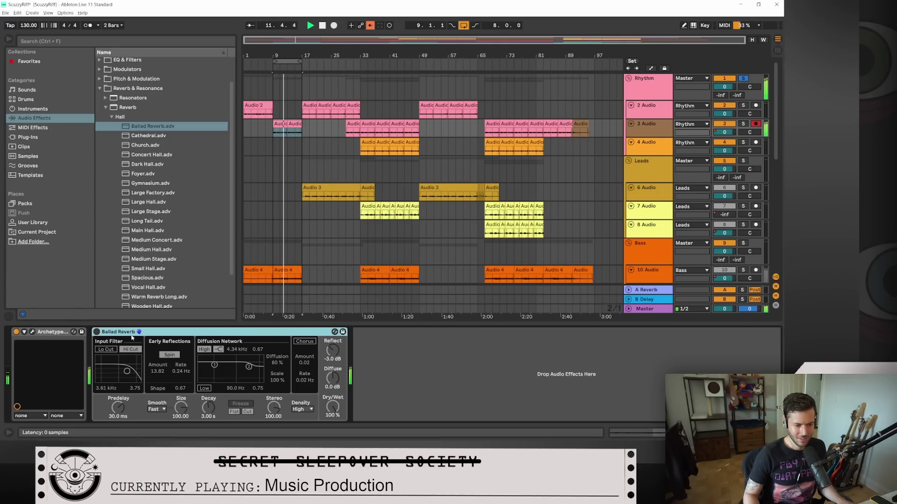
click(96, 332)
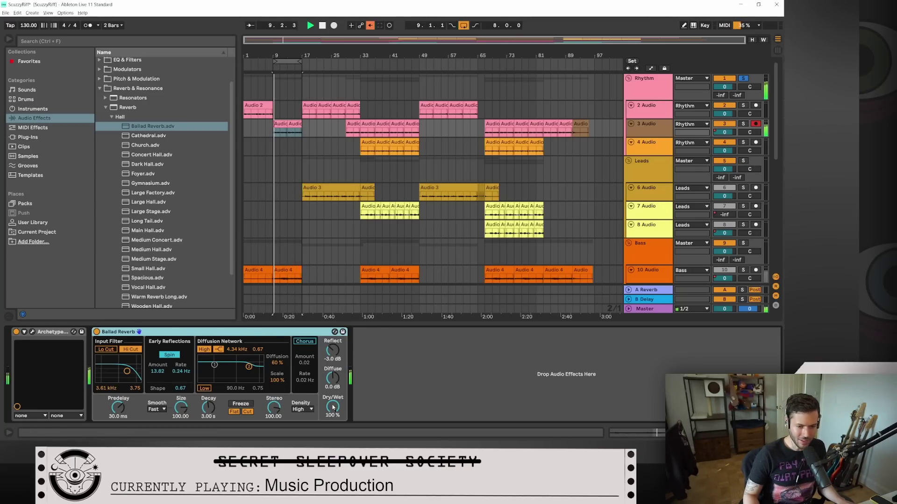
key(space)
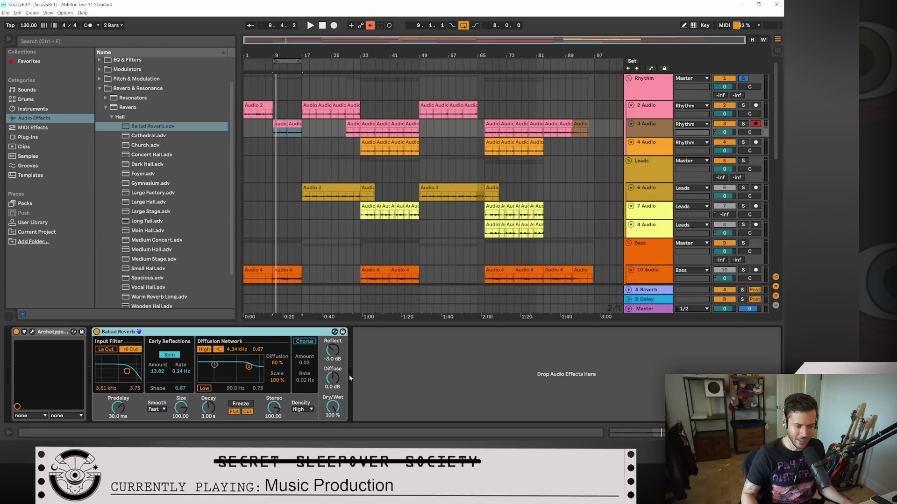
Step: During looped playback, set Ballad Reverb's Reflect to 5.7 dB, Diffuse to 6.0 dB and Dry/Wet to 87 %, and stop
key(space)
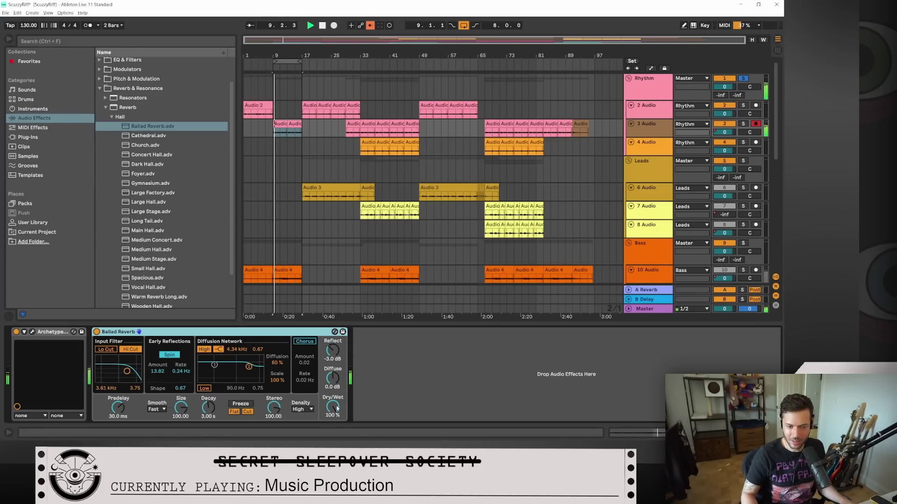
drag(333, 406, 333, 427)
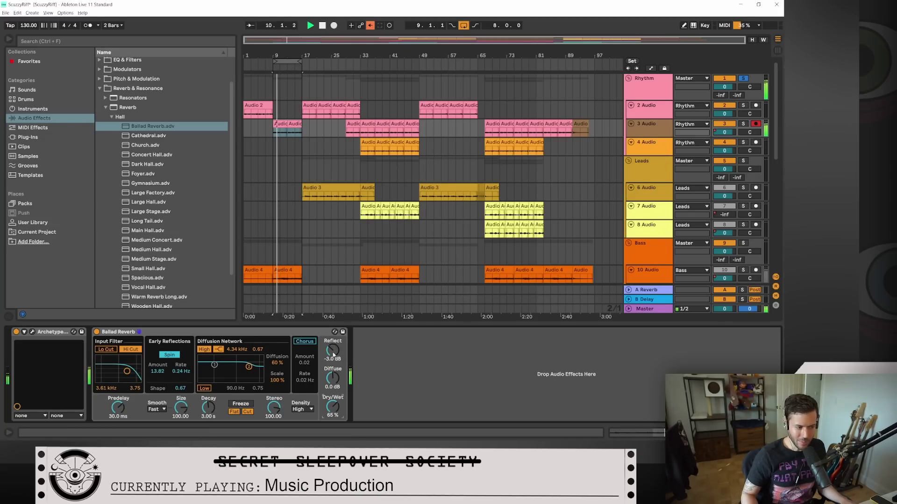
drag(332, 355, 332, 340)
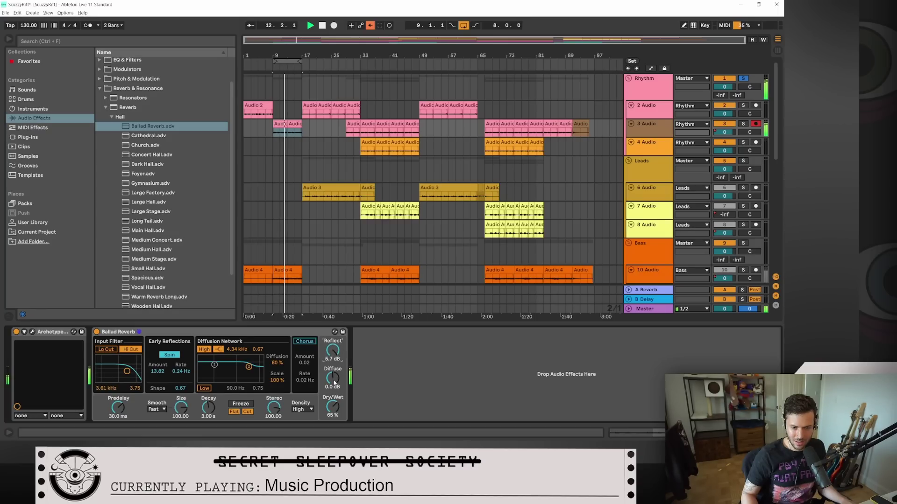
mouse_move(332, 379)
mouse_down()
mouse_move(333, 369)
mouse_move(336, 376)
mouse_up()
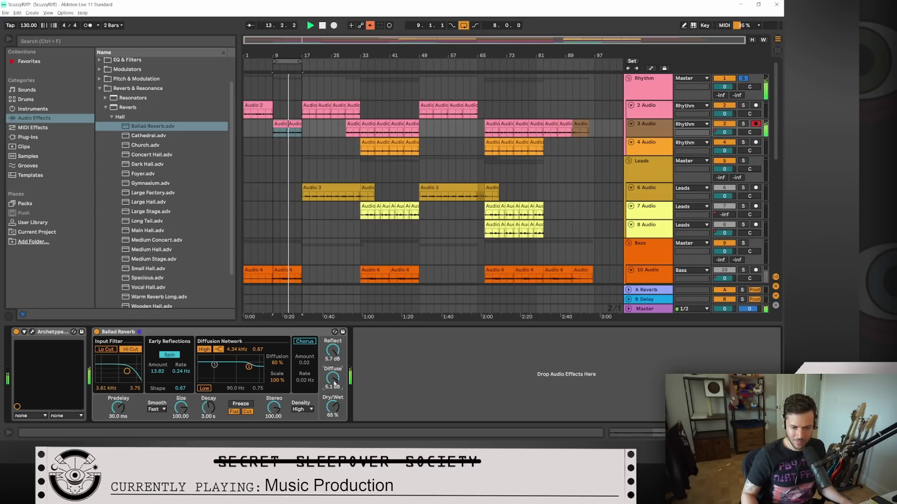
drag(333, 407, 333, 398)
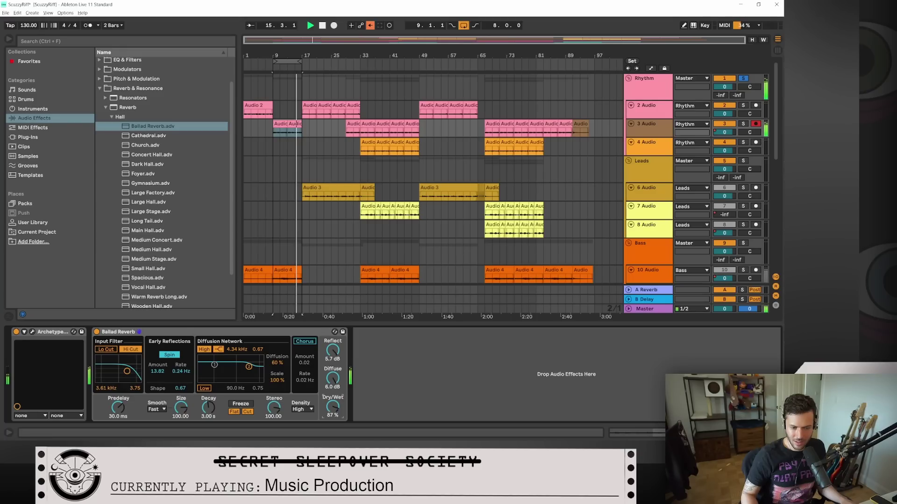
key(space)
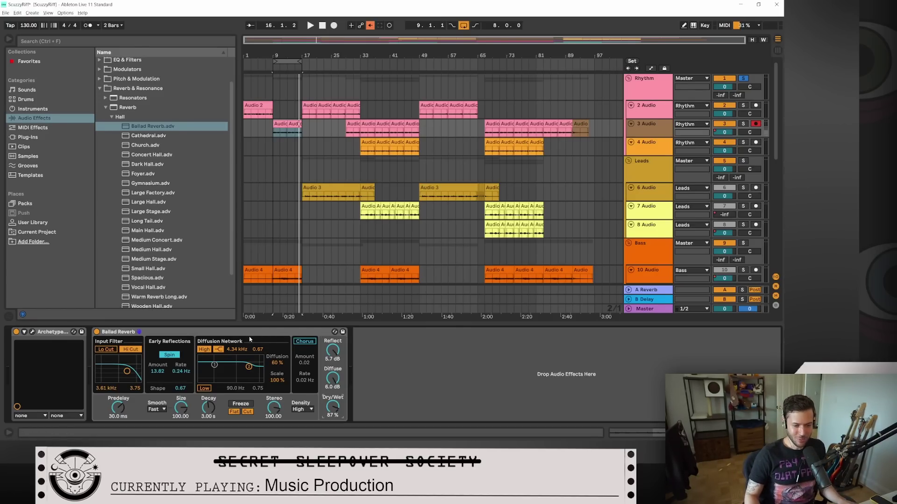
Step: Delete the Ballad Reverb device from the 3 Audio track
right_click(153, 334)
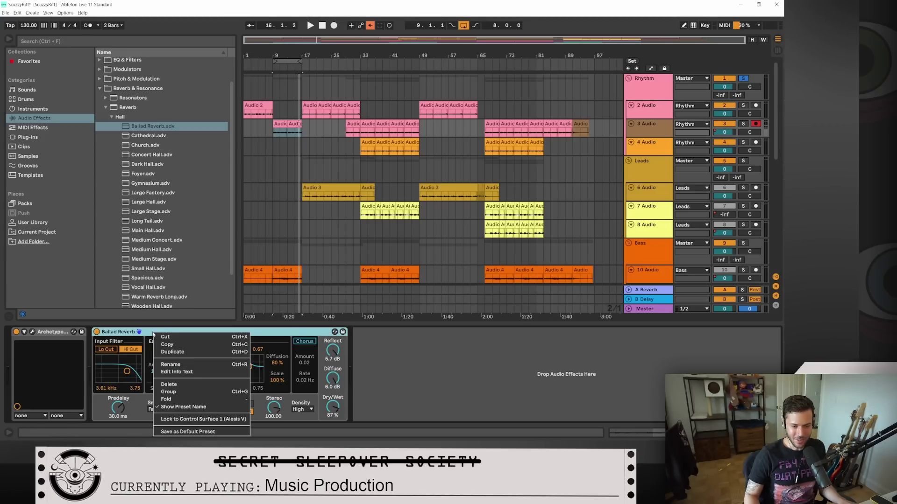
click(165, 385)
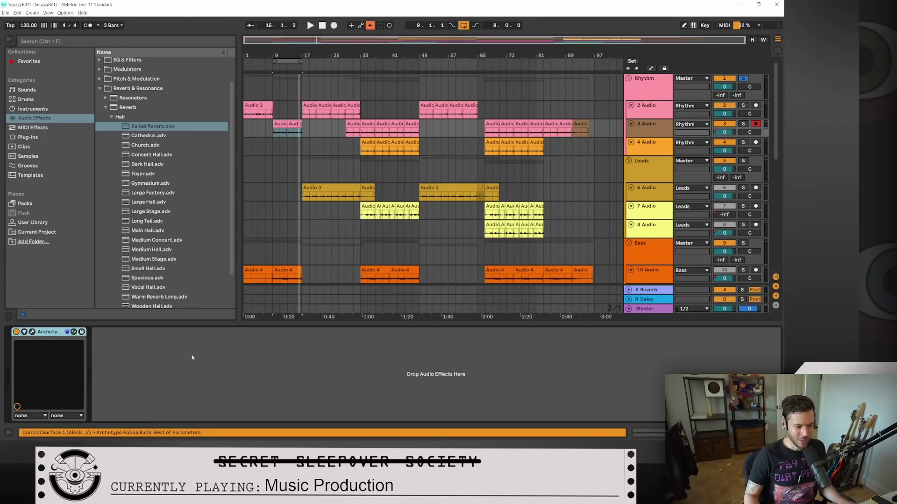
Step: Unsolo the Rhythm group and turn off arrangement looping
scroll(285, 201, down, 5)
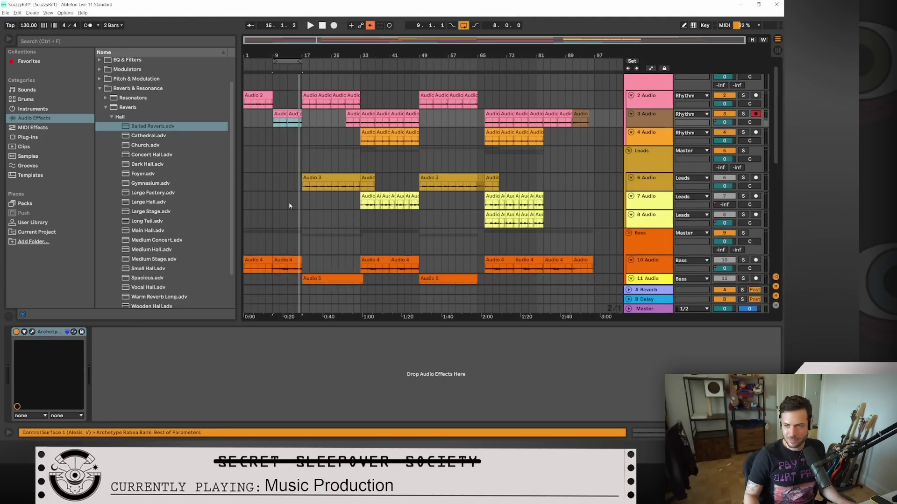
scroll(289, 203, up, 5)
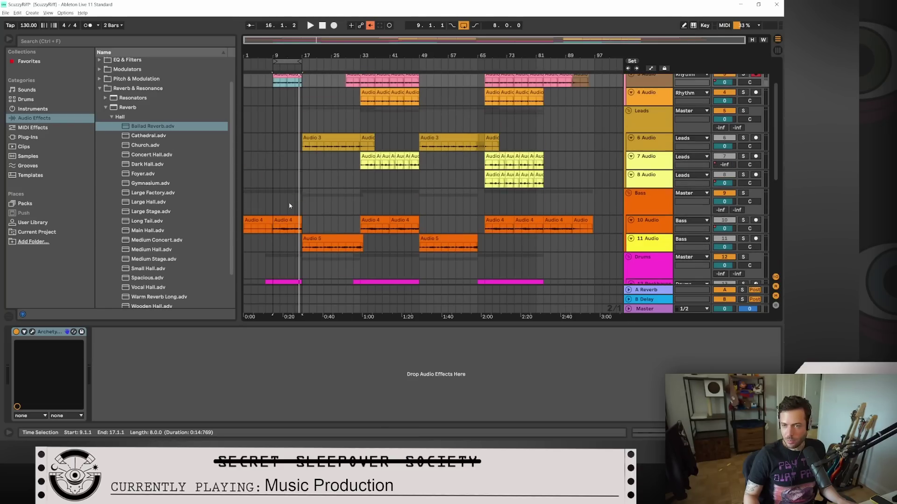
click(744, 79)
click(744, 78)
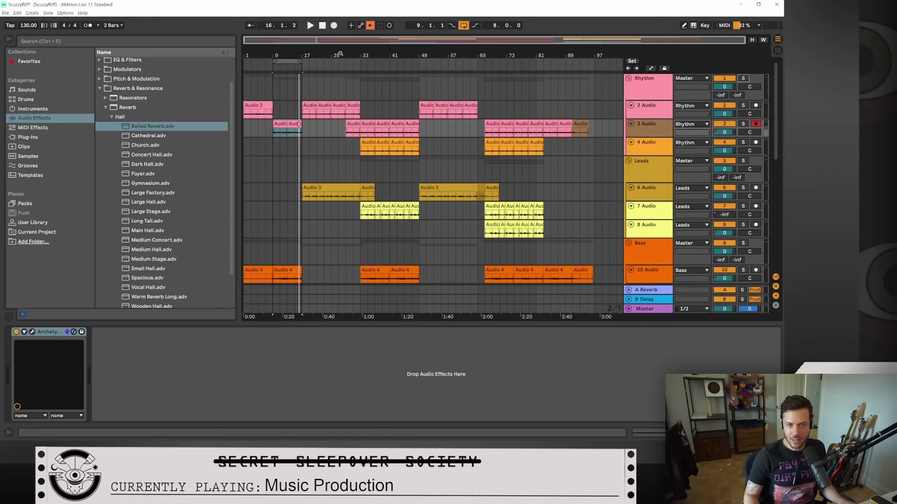
click(280, 65)
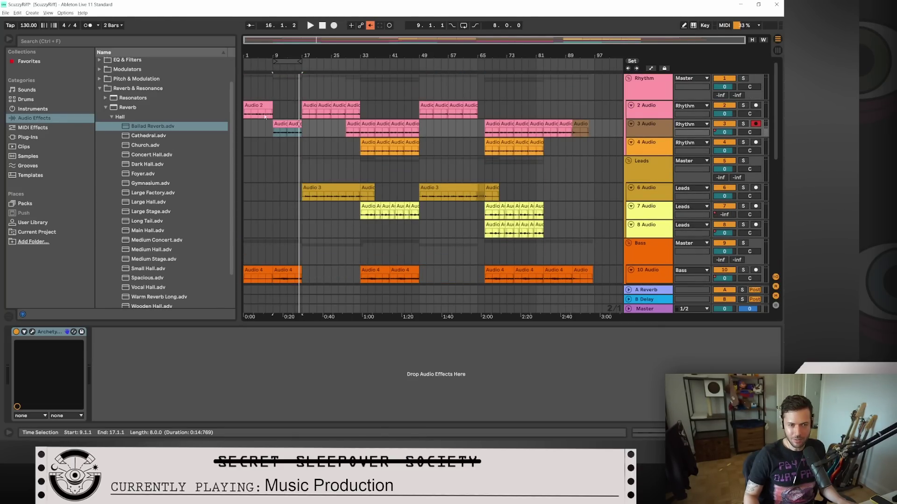
Step: Select the two-bar drum clip at bar 7 on the 13 Rockhaven track and show its MIDI notes in the enlarged clip editor
scroll(299, 117, down, 2)
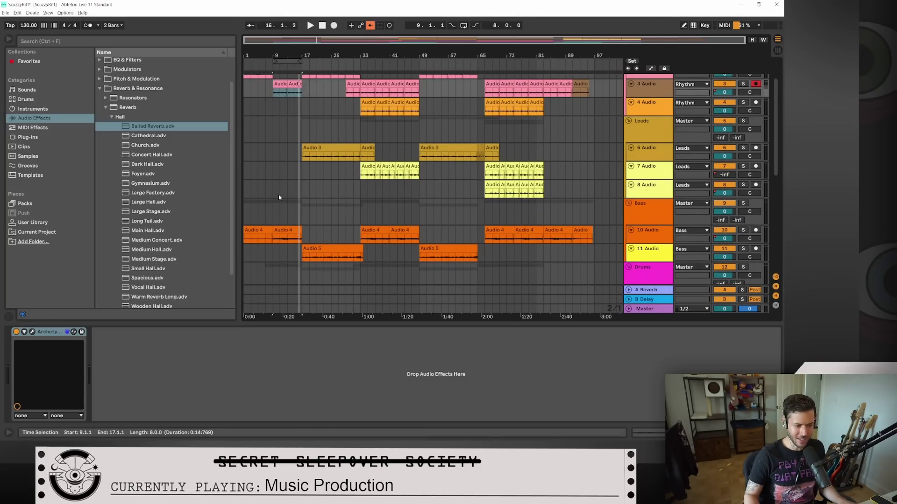
scroll(279, 197, down, 4)
scroll(386, 224, down, 6)
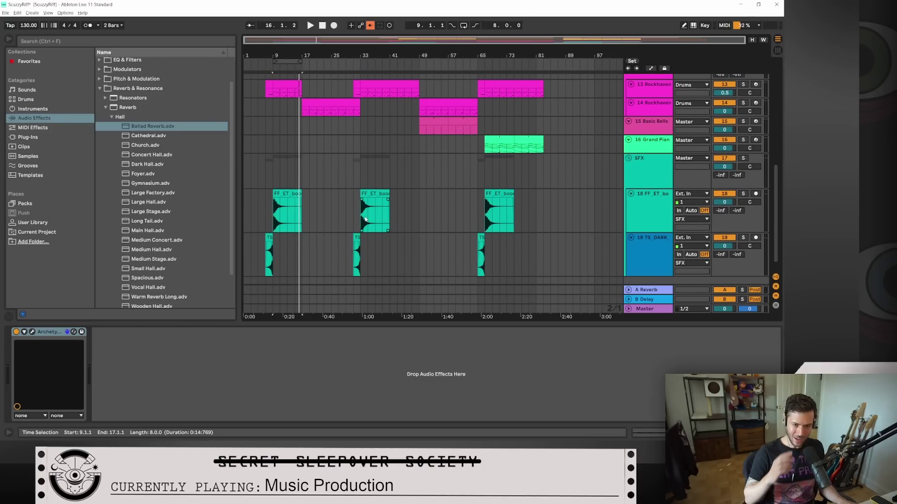
scroll(365, 219, down, 1)
scroll(365, 220, up, 4)
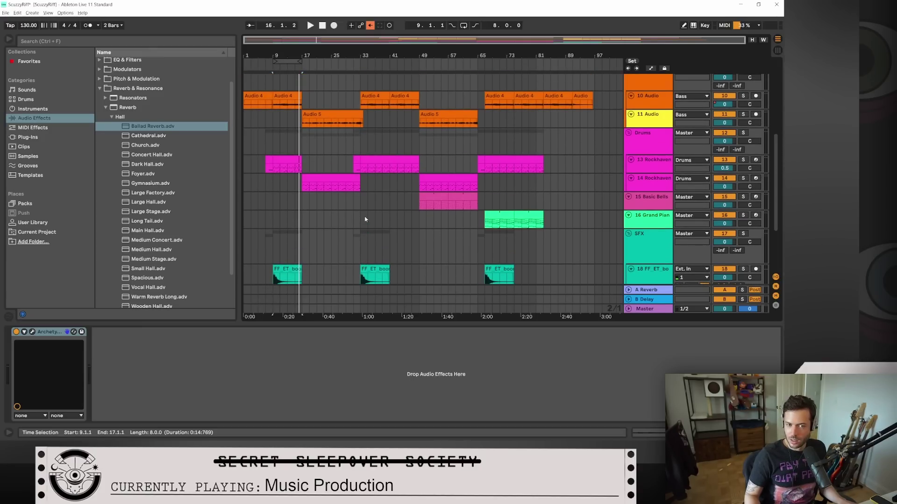
click(645, 161)
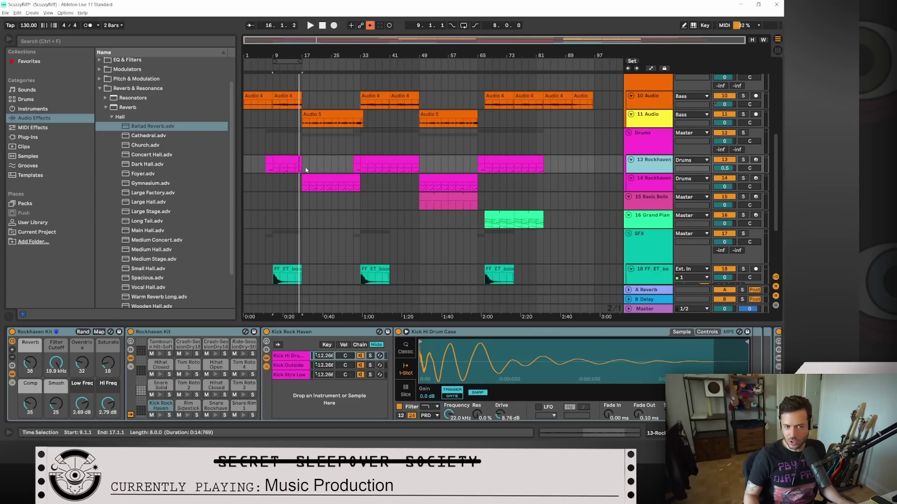
click(268, 158)
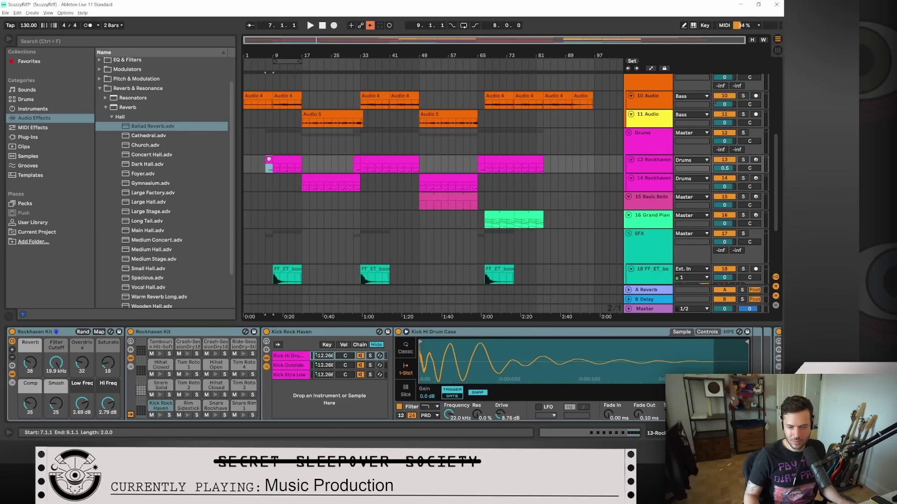
click(604, 434)
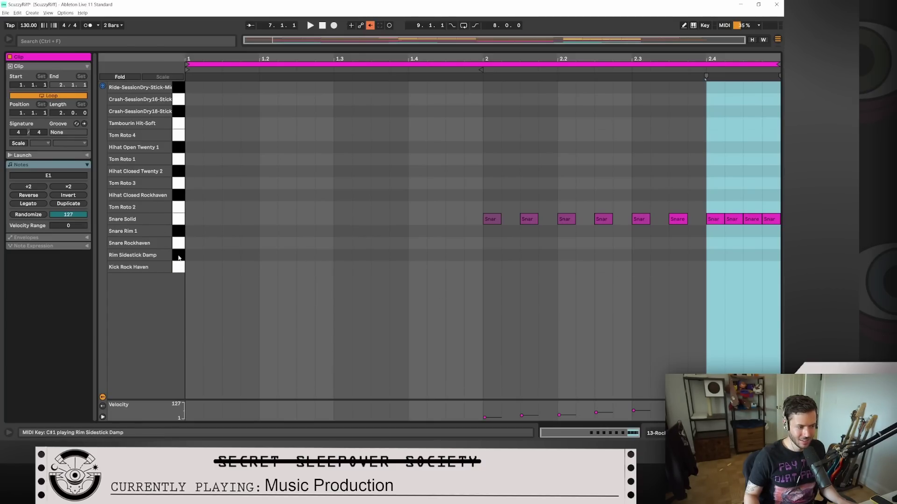
Step: Audition the Snare Solid, Tom Roto 2 and Hihat Closed Twenty 2 sounds of the Rockhaven drum kit
click(180, 219)
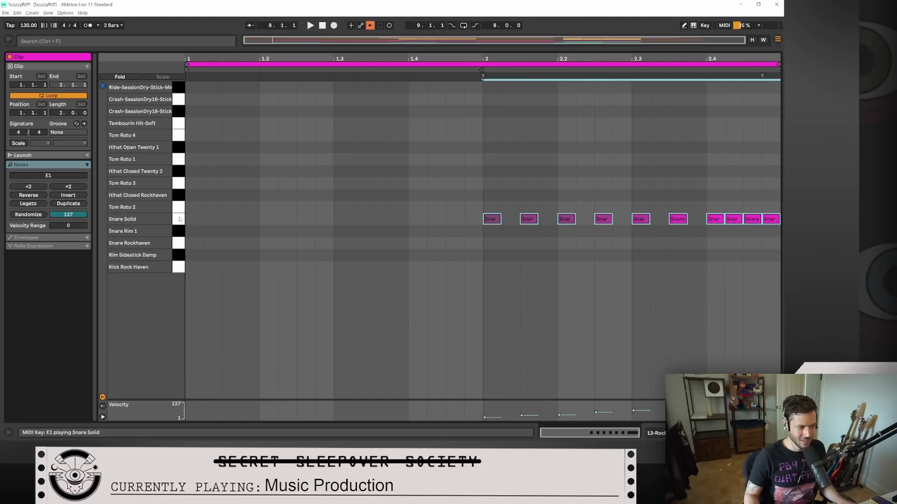
click(181, 208)
click(181, 171)
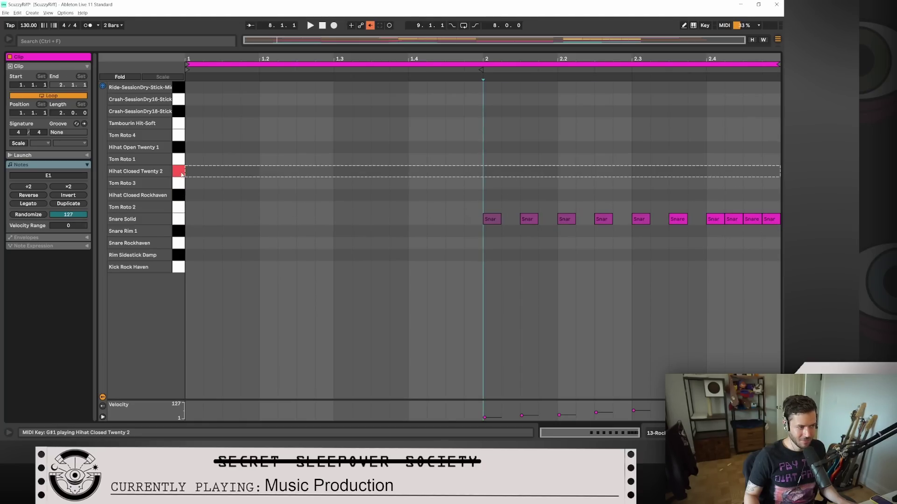
Step: Audition the Tom Roto 1, Tambourin Hit-Soft and Ride-SessionDry sounds of the Rockhaven drum kit
click(180, 159)
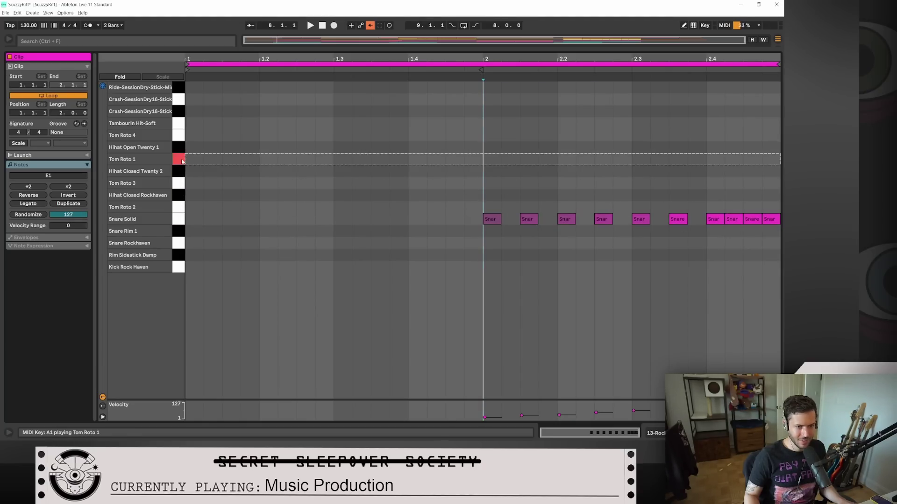
click(180, 123)
click(181, 88)
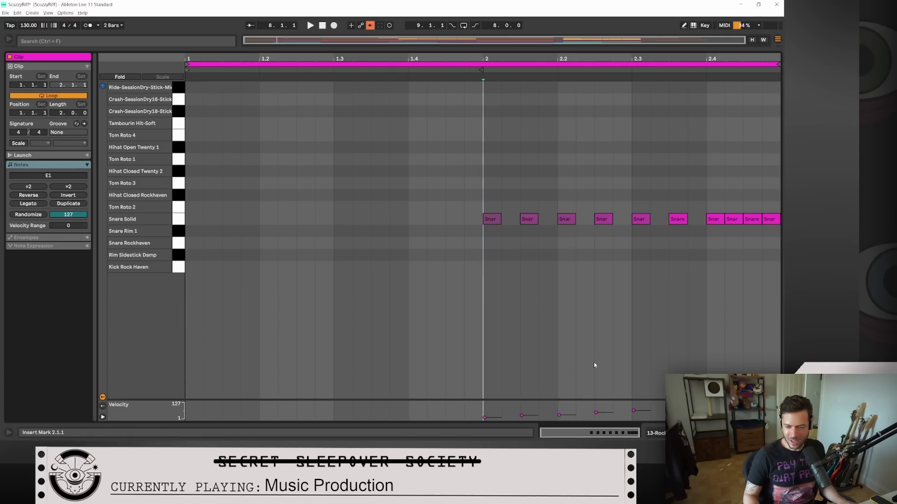
Step: Show the 13 Rockhaven track's device chain and go through its devices up to CamelCrusher
click(677, 433)
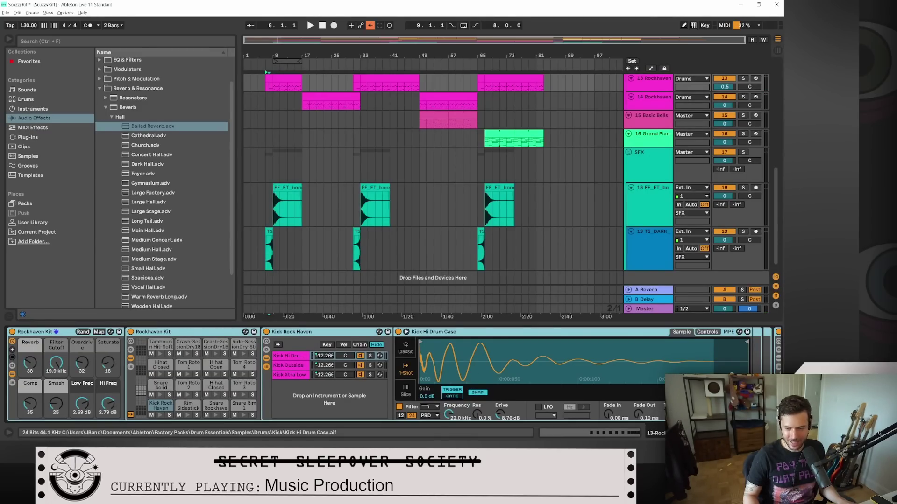
click(756, 332)
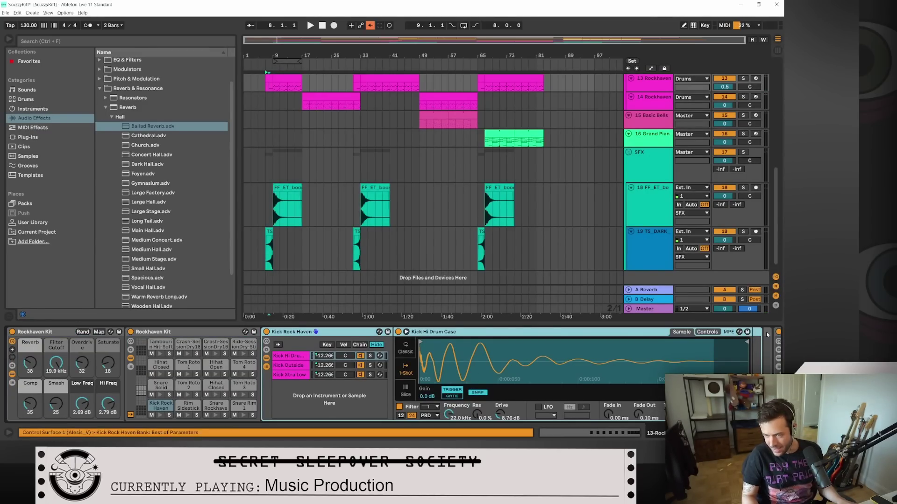
click(767, 334)
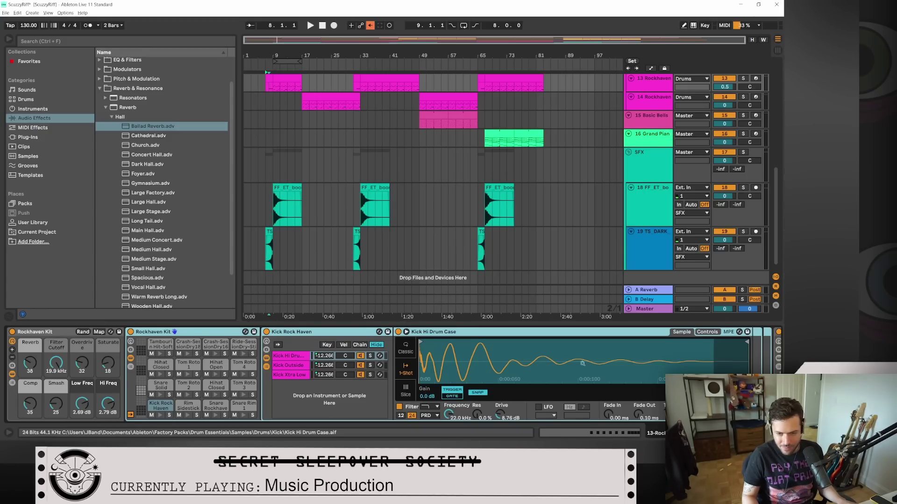
click(778, 334)
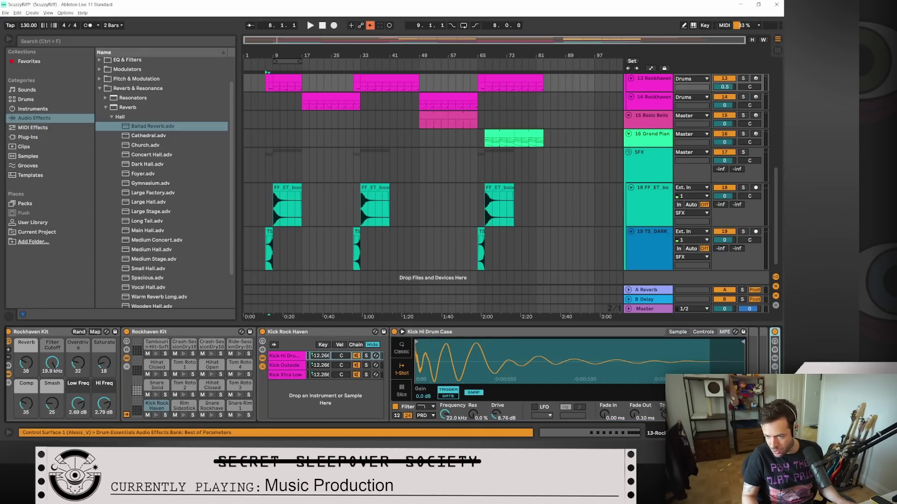
click(62, 332)
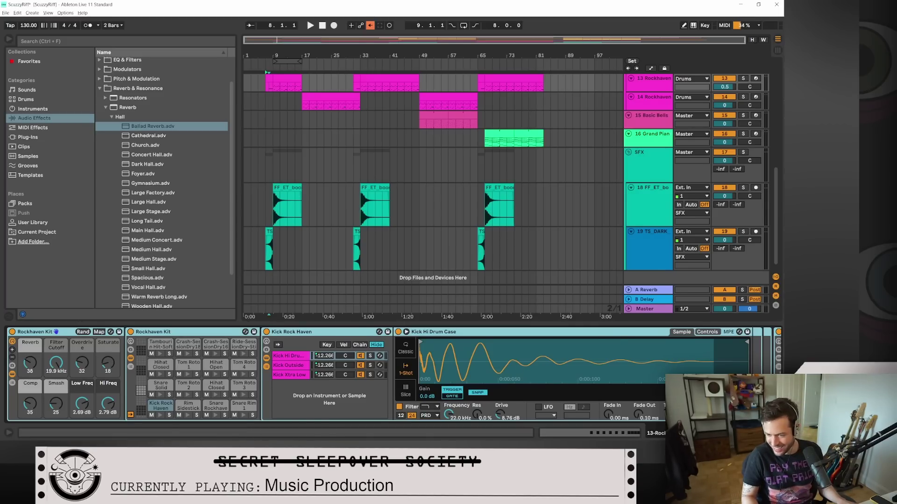
scroll(392, 376, right, 3)
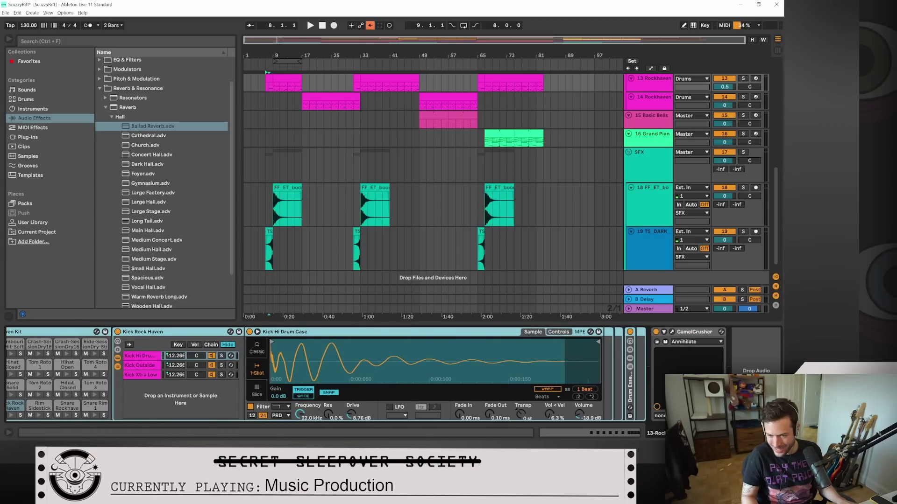
click(689, 332)
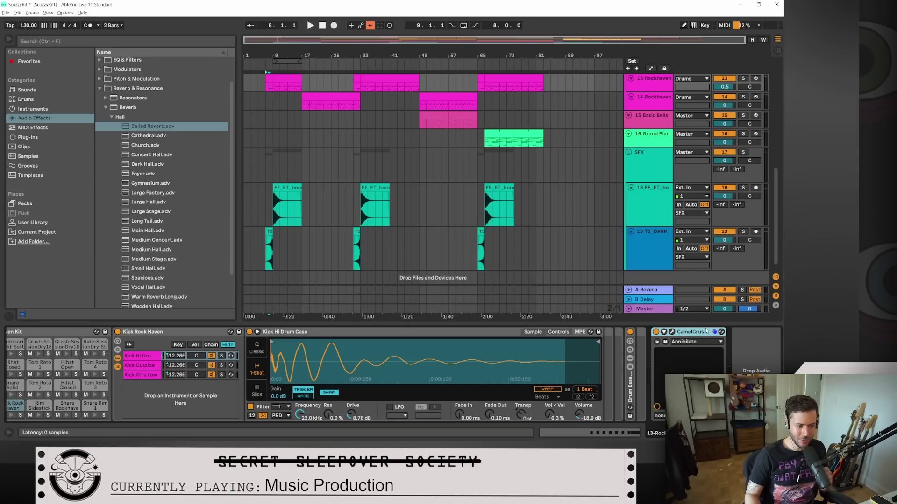
Step: Open the CamelCrusher plug-in window and place it clear of the arrangement clips
click(672, 332)
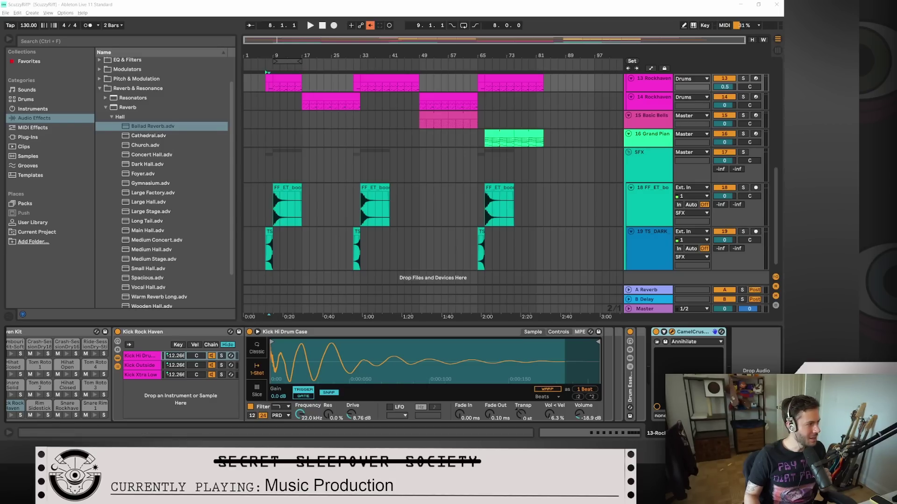
drag(0, 63, 243, 110)
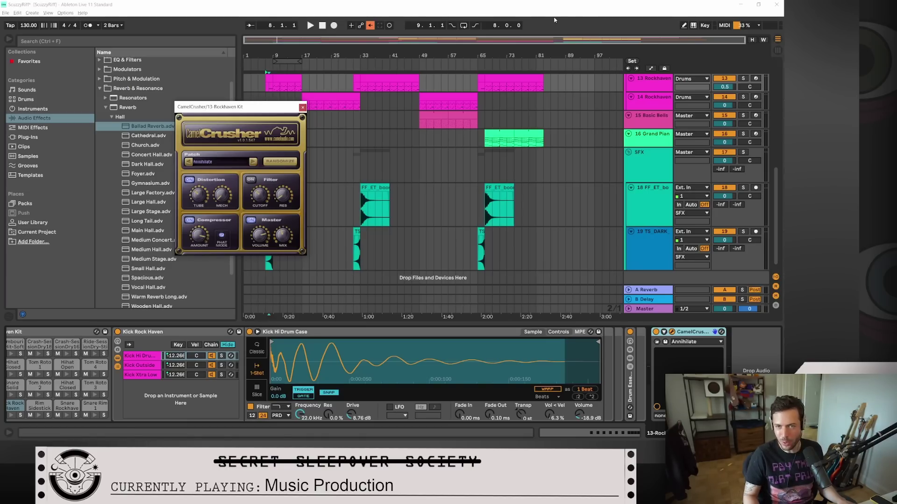
drag(241, 107, 184, 259)
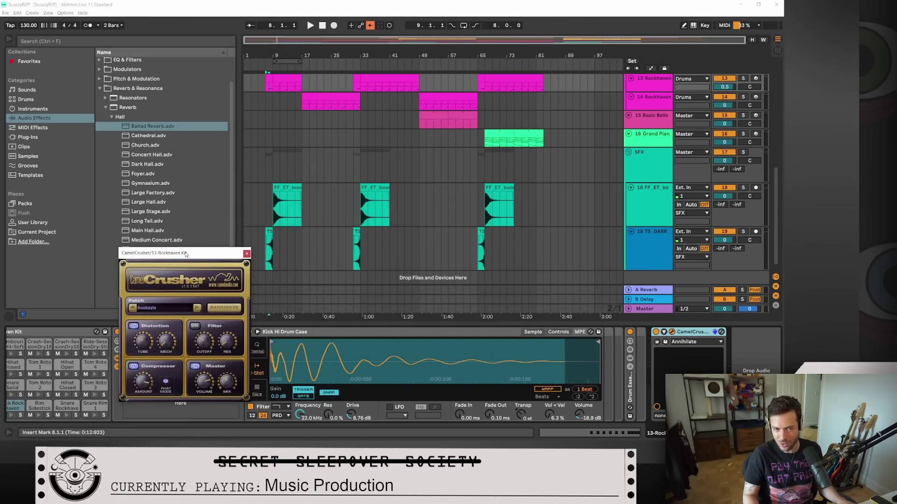
Step: Select the eight-bar drum clip at bar 9 on the 13 Rockhaven track, solo the track and play it
scroll(340, 132, up, 2)
click(282, 119)
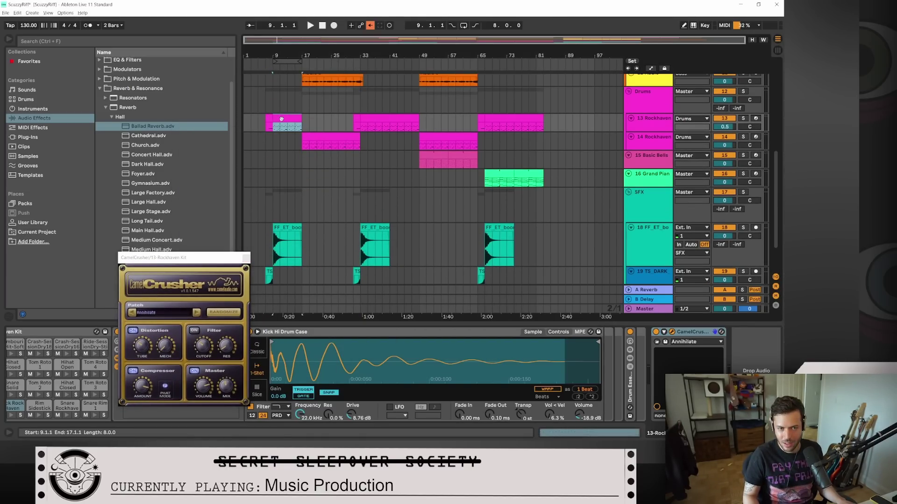
click(743, 118)
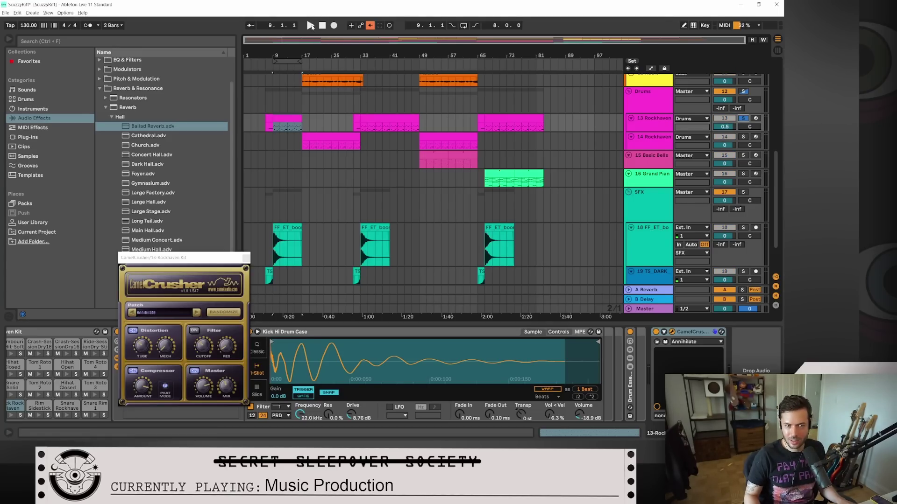
click(310, 26)
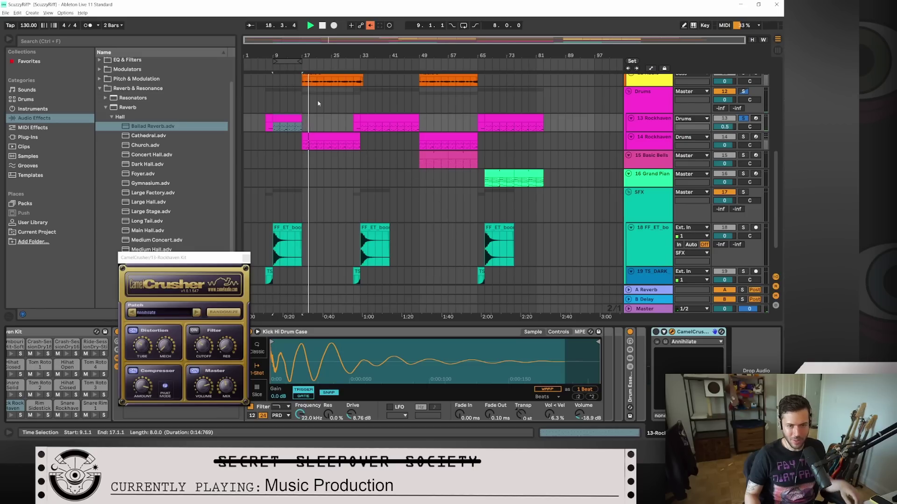
Step: Replay the soloed Rockhaven drums from bar 9, toggling CamelCrusher to compare the sound, and reposition its plug-in window
click(274, 83)
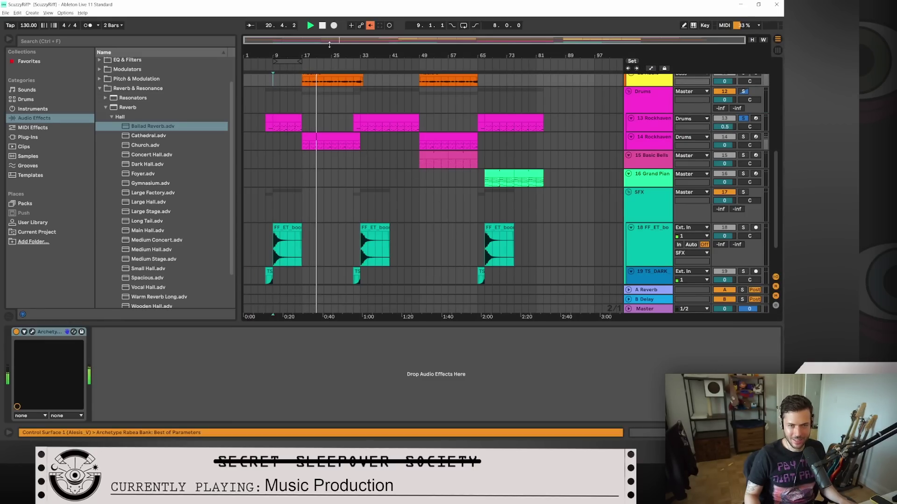
click(274, 82)
key(space)
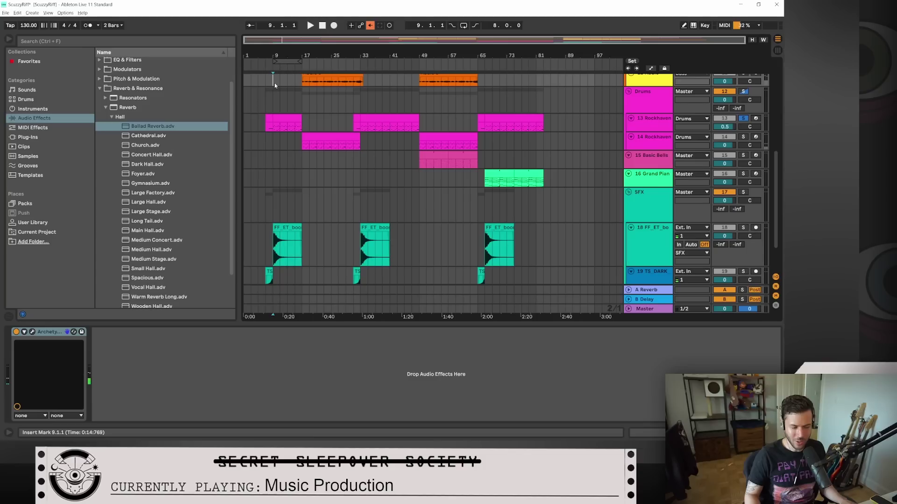
click(311, 26)
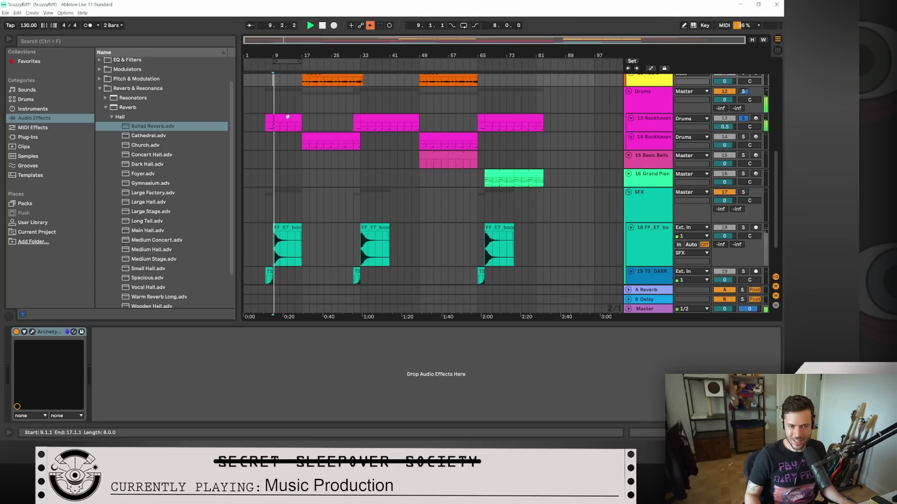
click(281, 124)
click(656, 333)
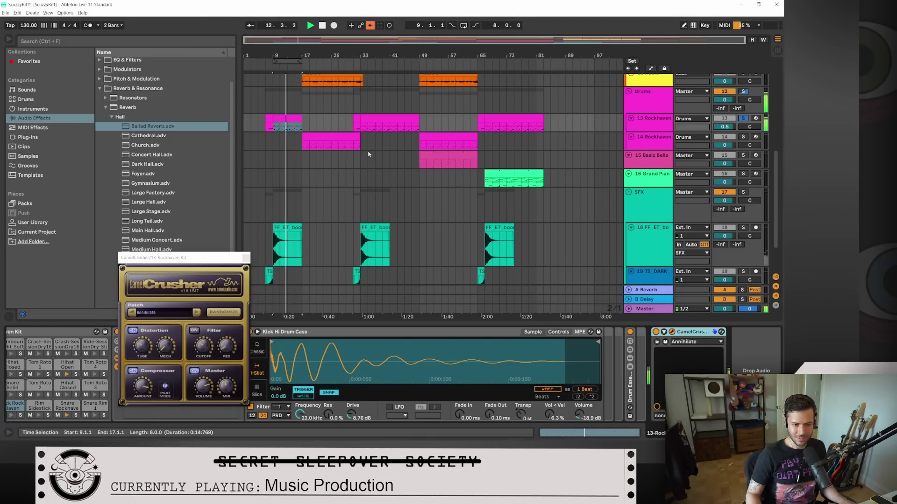
drag(205, 258, 185, 136)
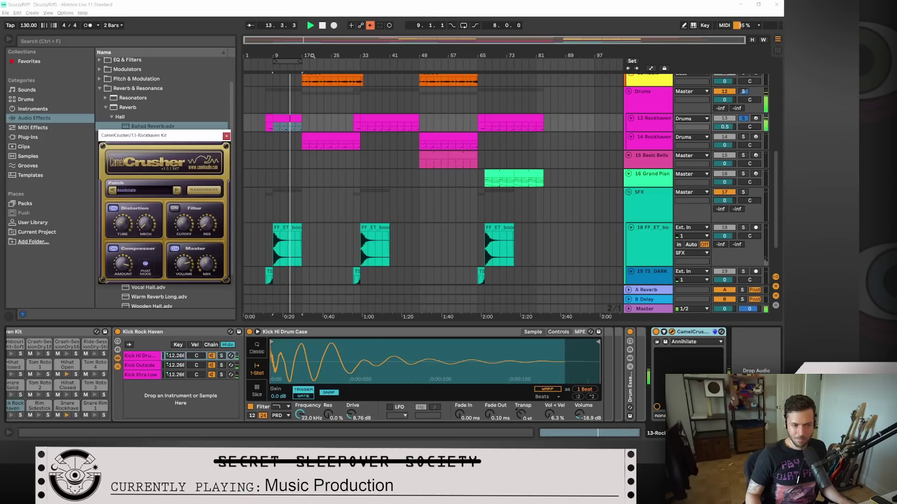
Step: Stop the drum playback and close the CamelCrusher plug-in window
click(287, 61)
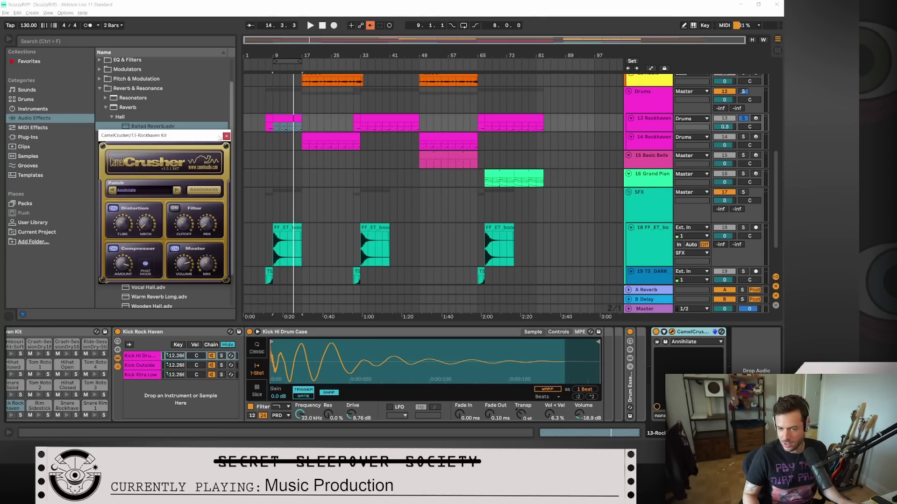
drag(219, 137, 326, 173)
click(332, 172)
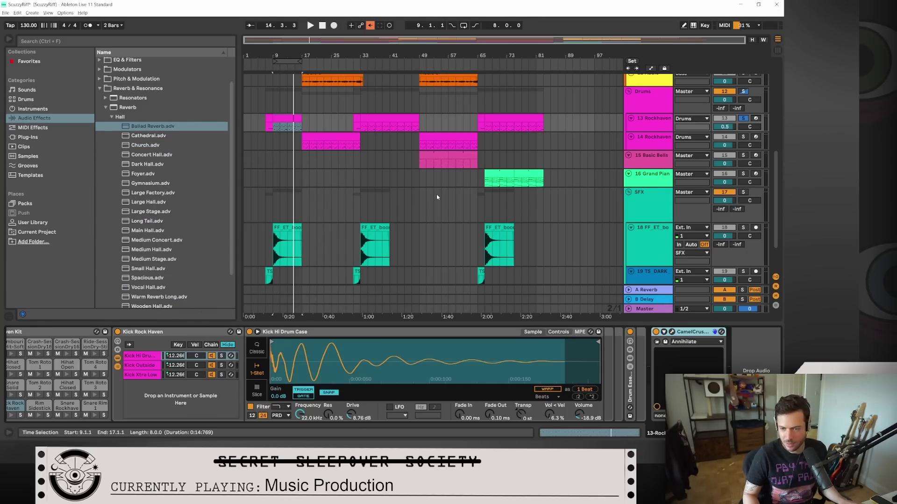
Step: Select the clip at bar 7 on the 19 TS_DARK track, solo the track and play it from there
scroll(412, 224, down, 5)
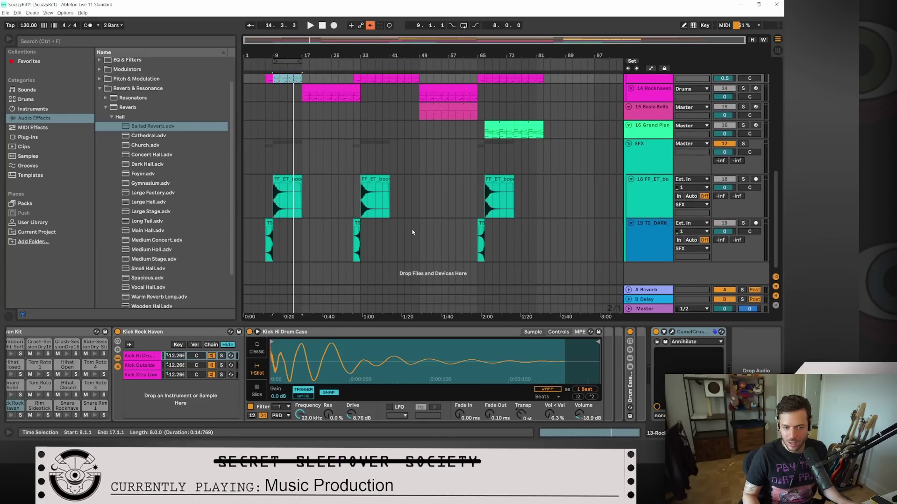
scroll(328, 229, up, 5)
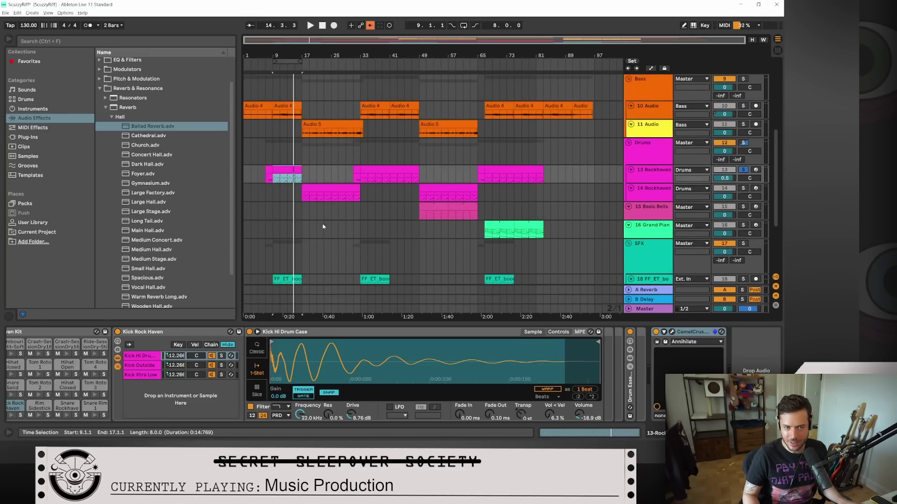
scroll(323, 227, up, 2)
scroll(323, 227, down, 7)
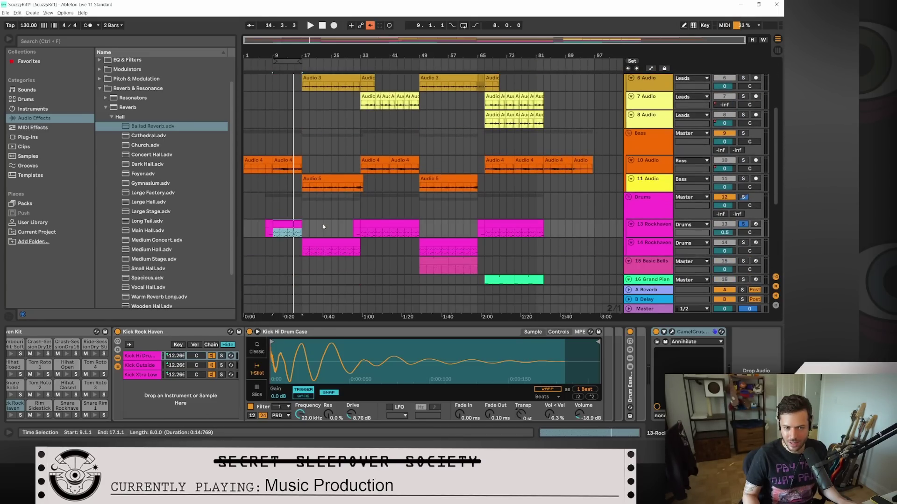
scroll(323, 227, up, 3)
scroll(322, 227, down, 5)
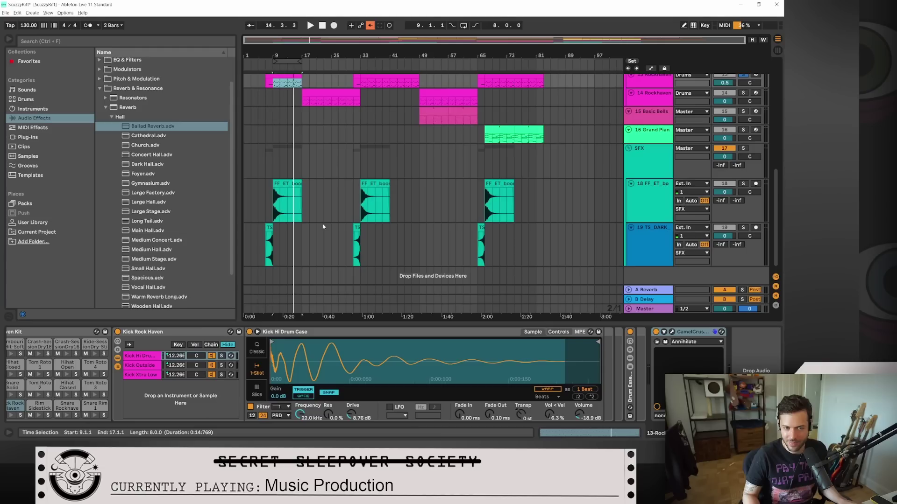
click(657, 222)
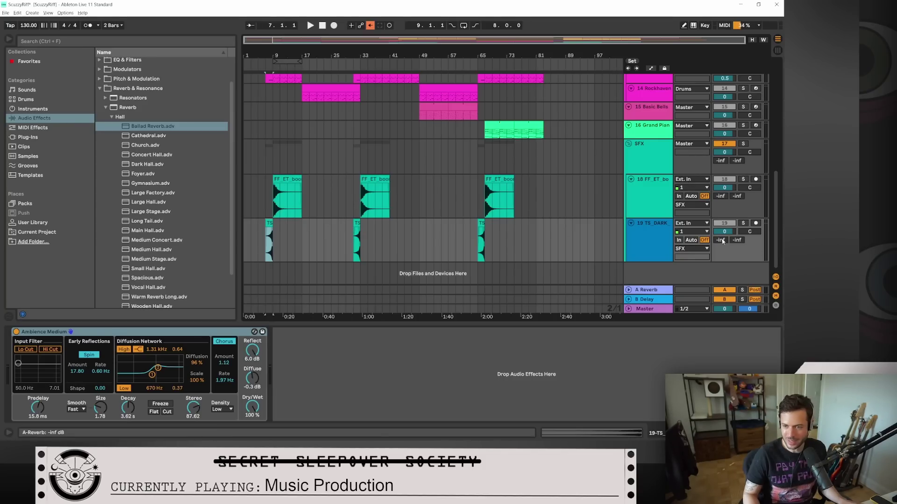
key(s)
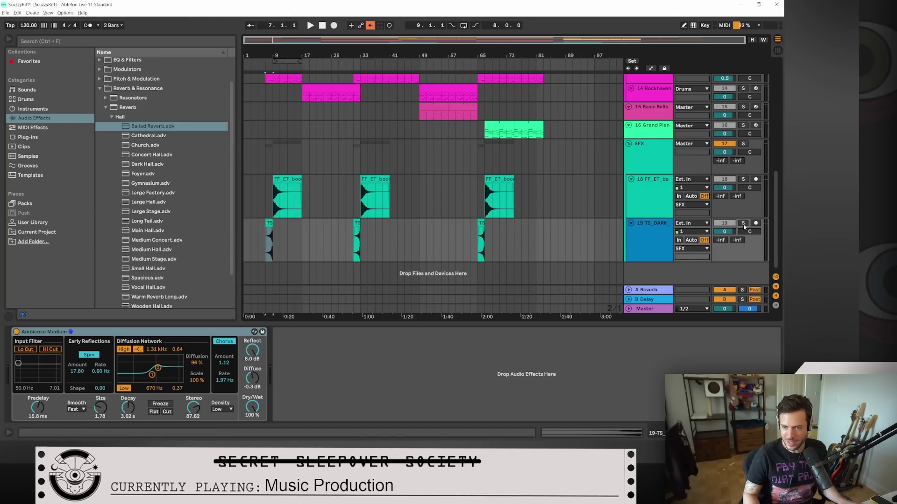
click(267, 65)
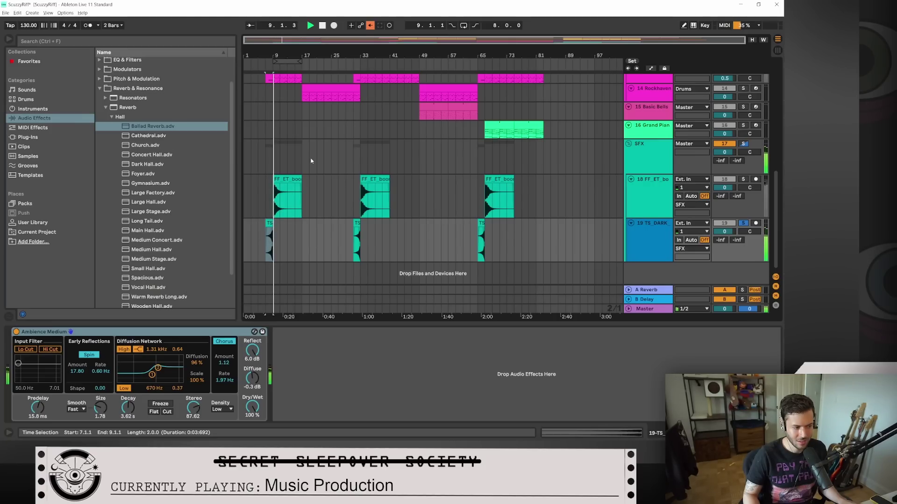
key(space)
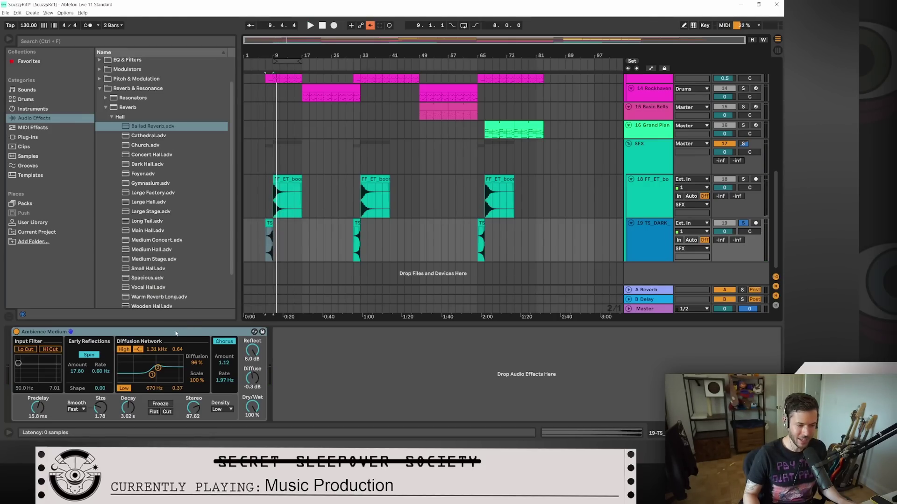
Step: Turn off the Ambience Medium reverb on the 19 TS_DARK track and replay its sound from bar 7
click(16, 333)
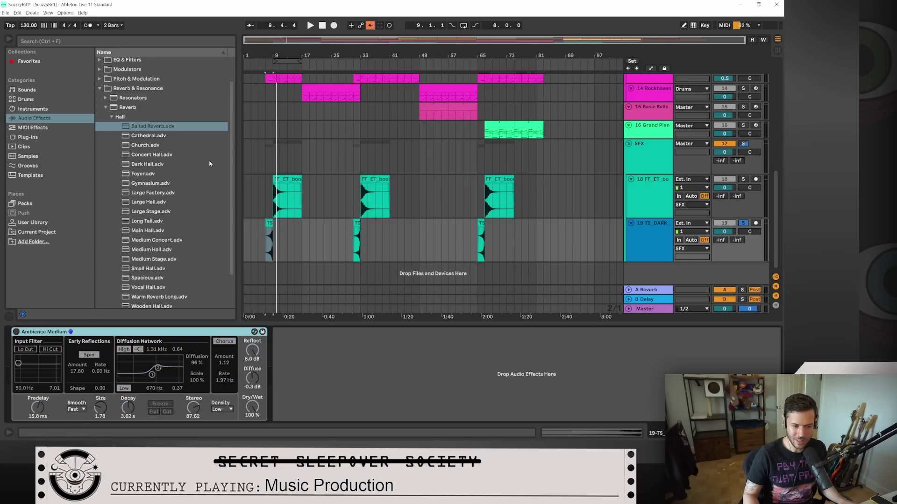
click(267, 67)
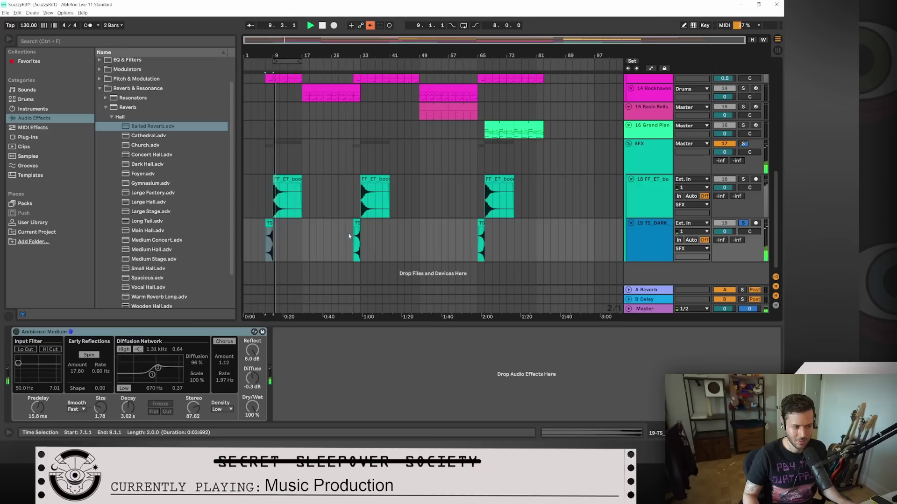
key(space)
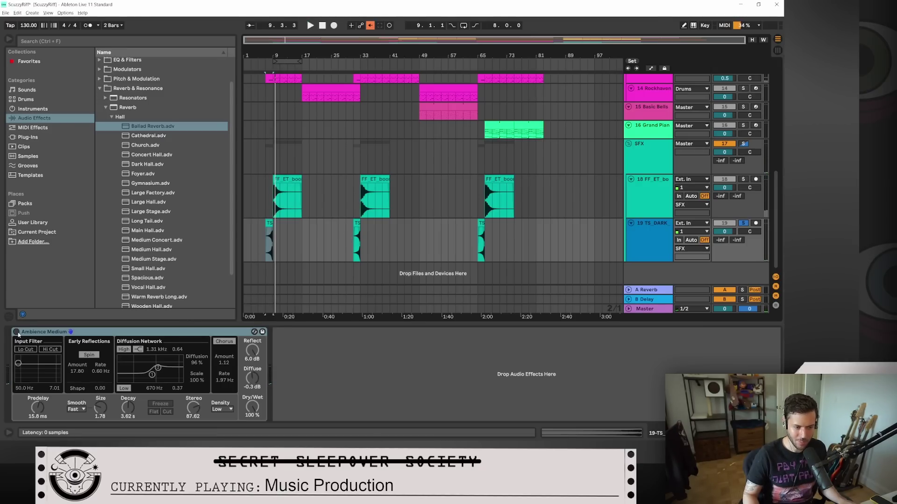
Step: Select the clip at bar 9 on the 18 FF_ET track and solo that track
click(292, 194)
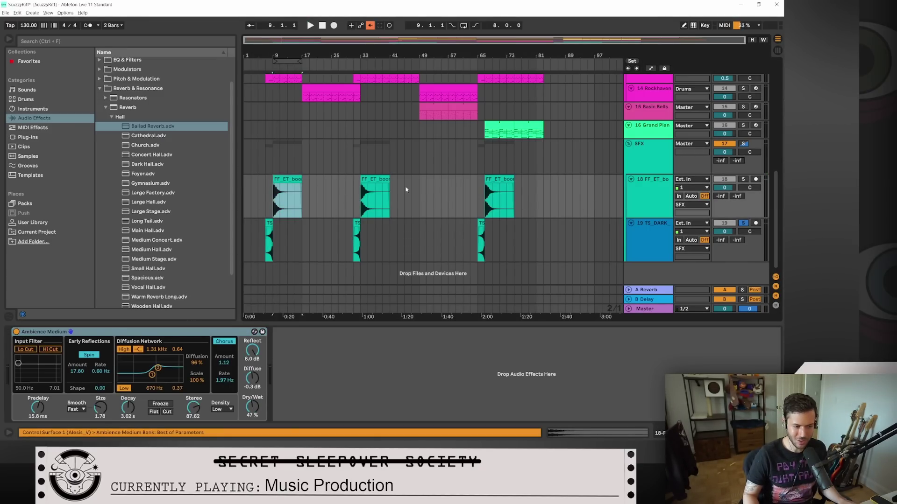
click(743, 179)
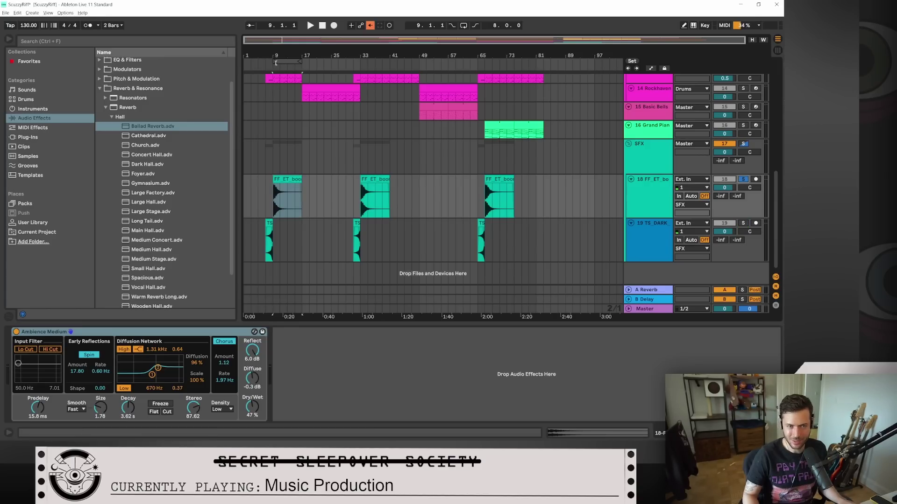
Step: Play the soloed 18 FF_ET track briefly, and solo the whole SFX group to play both effects together
click(266, 68)
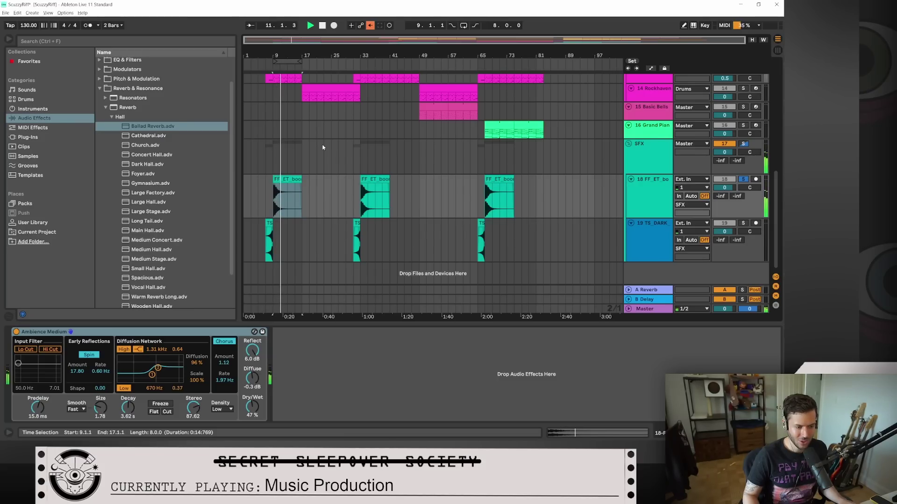
key(space)
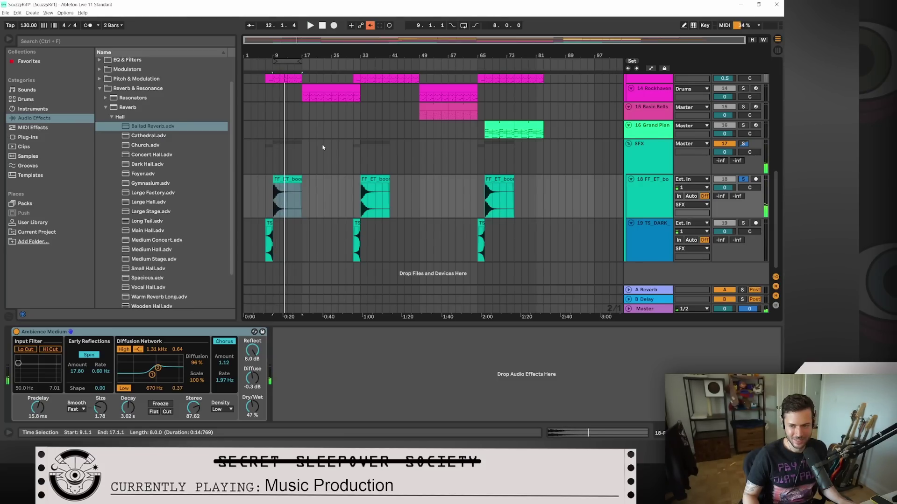
click(744, 145)
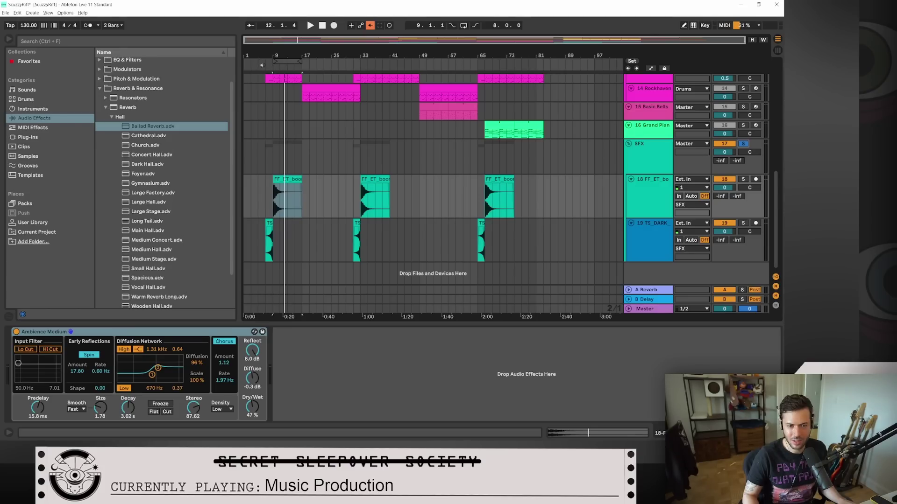
key(space)
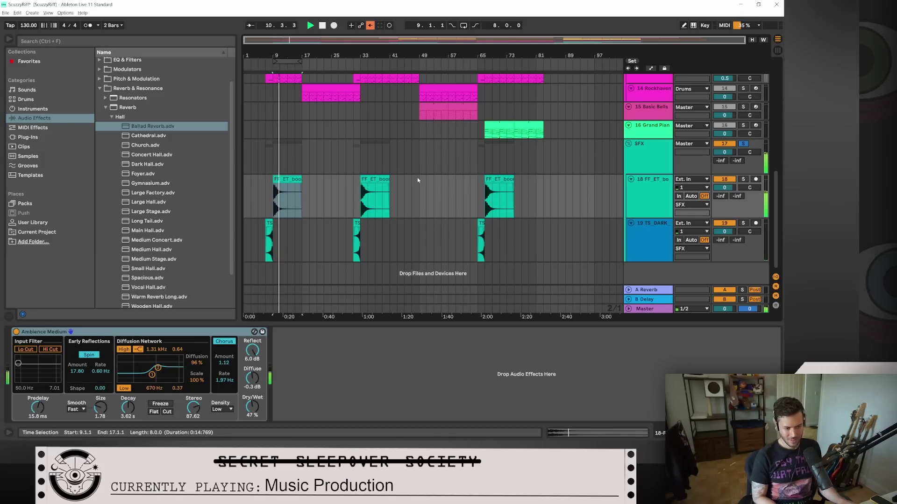
click(322, 26)
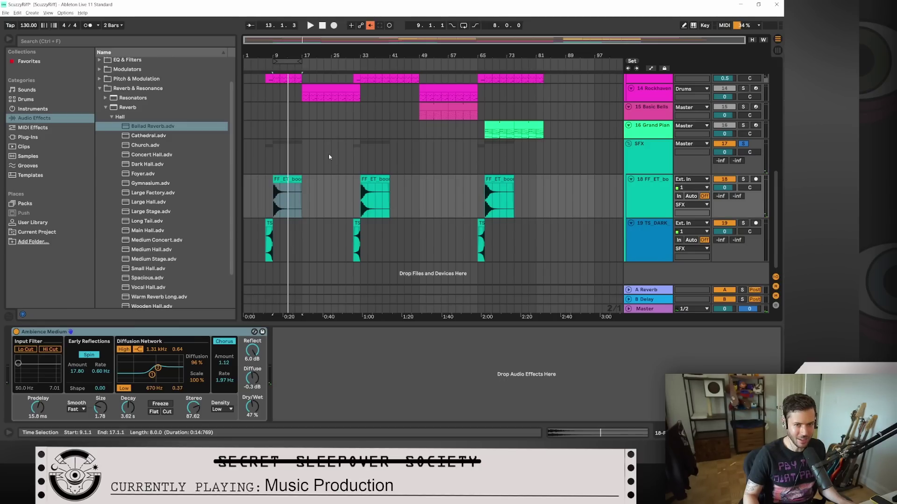
scroll(328, 182, up, 2)
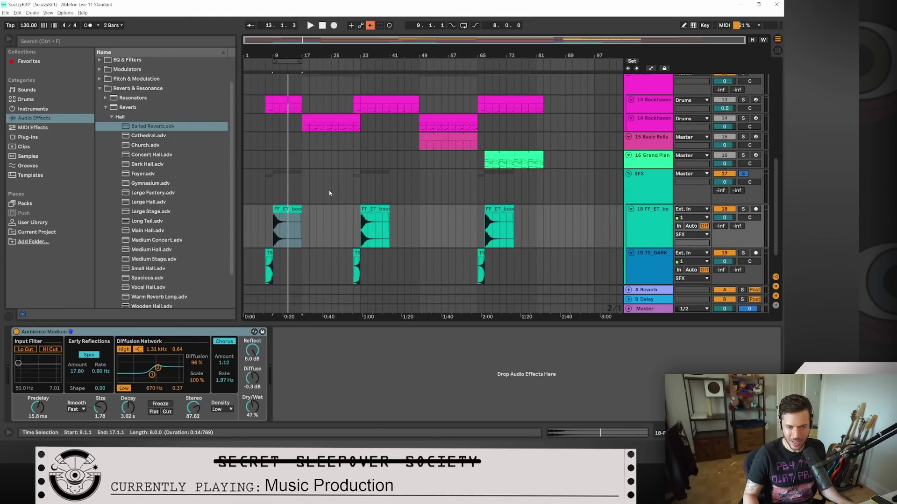
scroll(329, 193, down, 2)
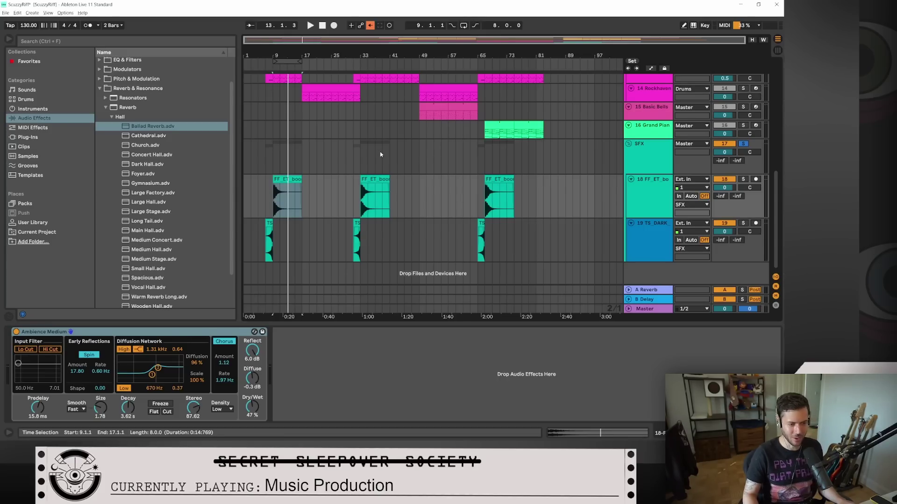
Step: Turn off solo on the SFX group and play the full arrangement from around bar 7
click(744, 145)
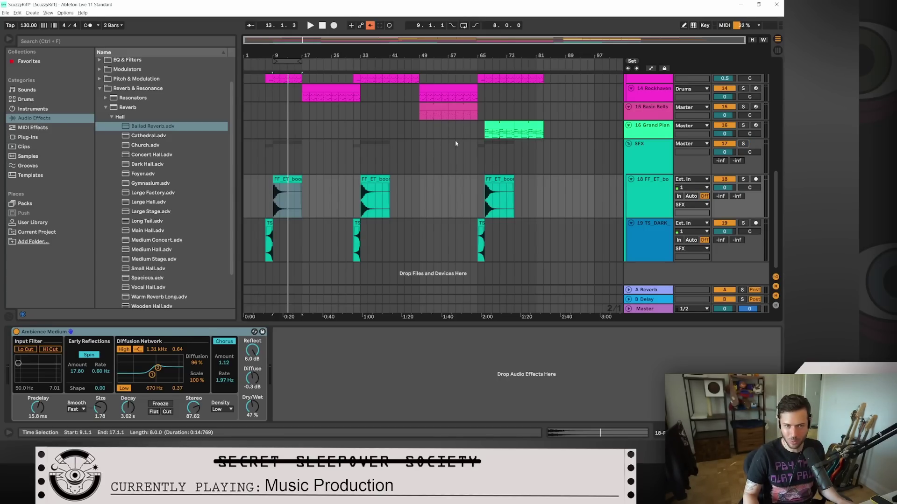
click(263, 65)
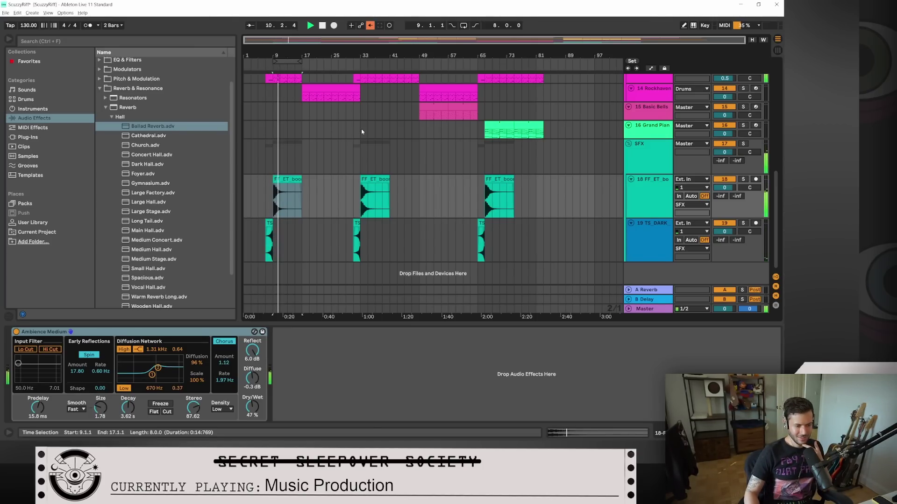
click(322, 25)
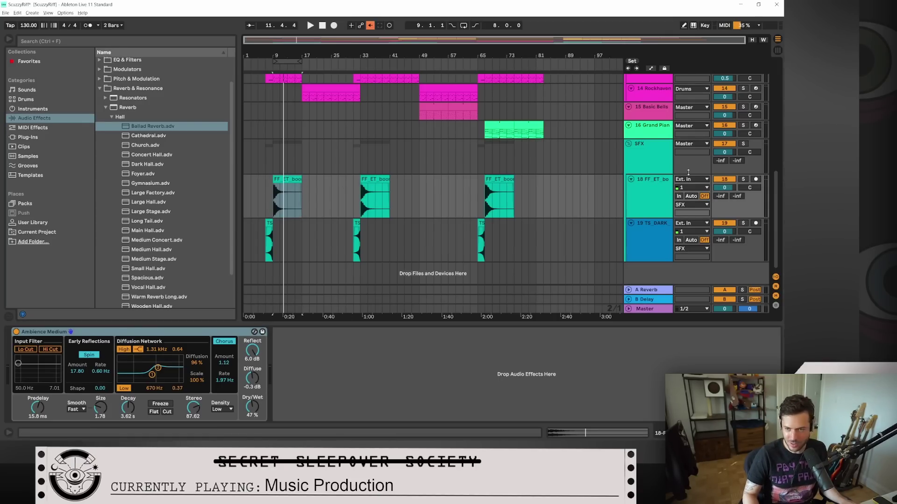
Step: Mute the SFX group and play the arrangement without it from around bar 7
click(731, 181)
click(724, 224)
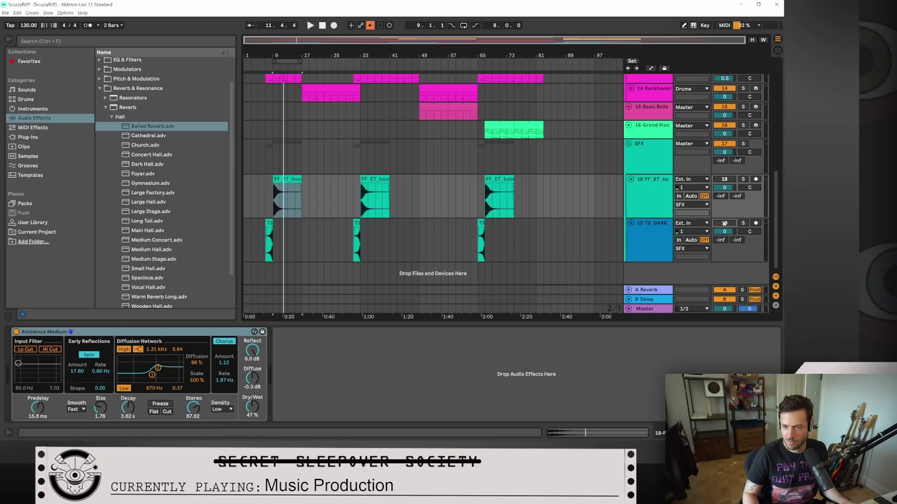
click(724, 224)
click(724, 180)
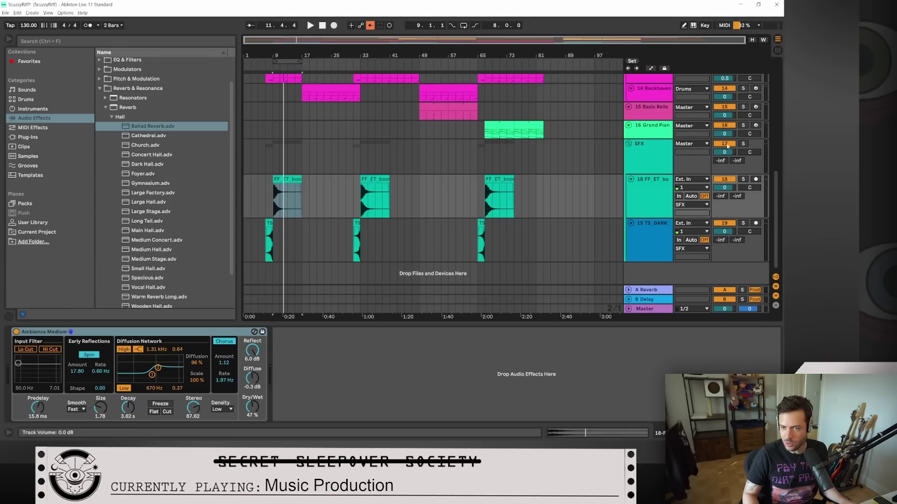
click(724, 143)
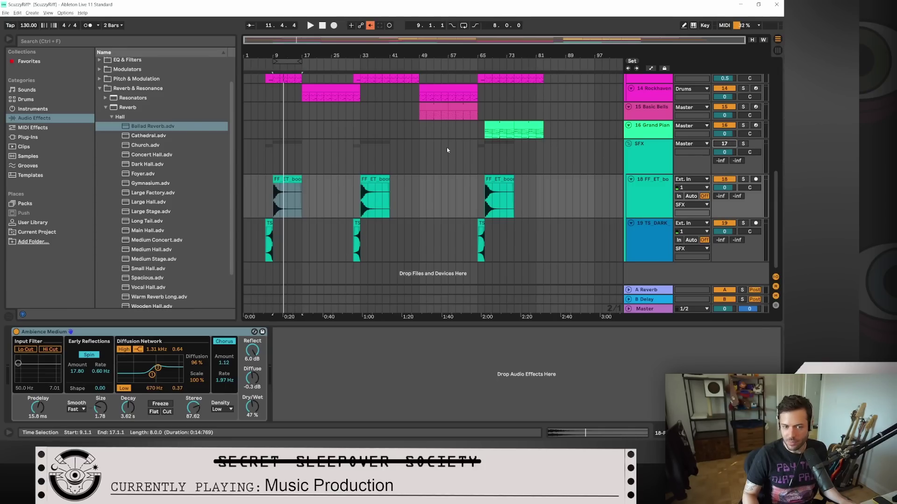
click(263, 64)
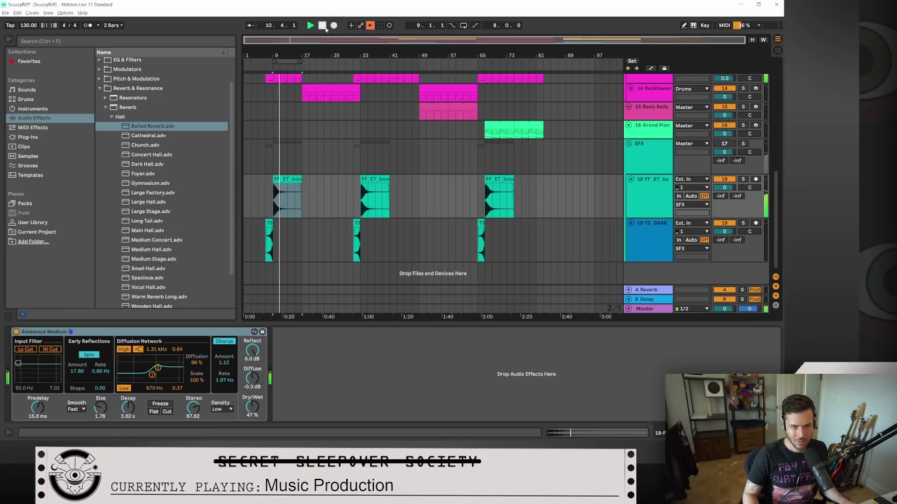
click(270, 63)
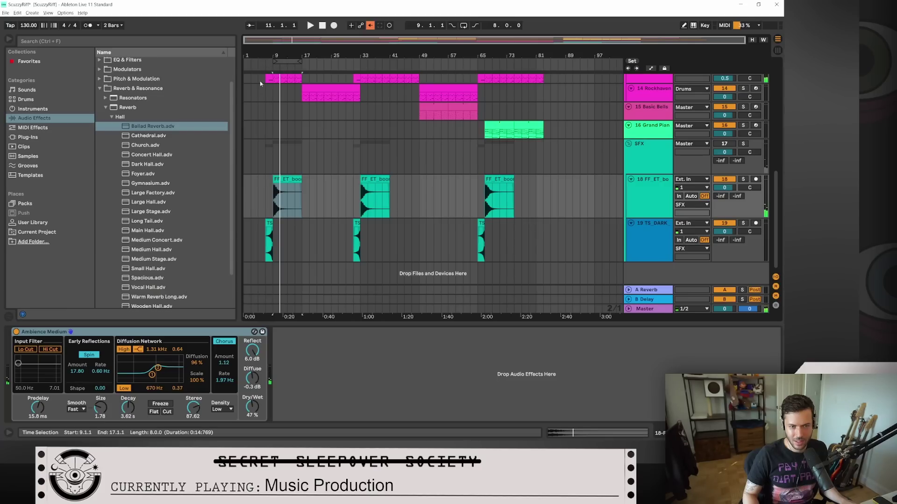
Step: Unmute the SFX group and play the arrangement from bar 7 on the 19 TS_DARK track
click(263, 233)
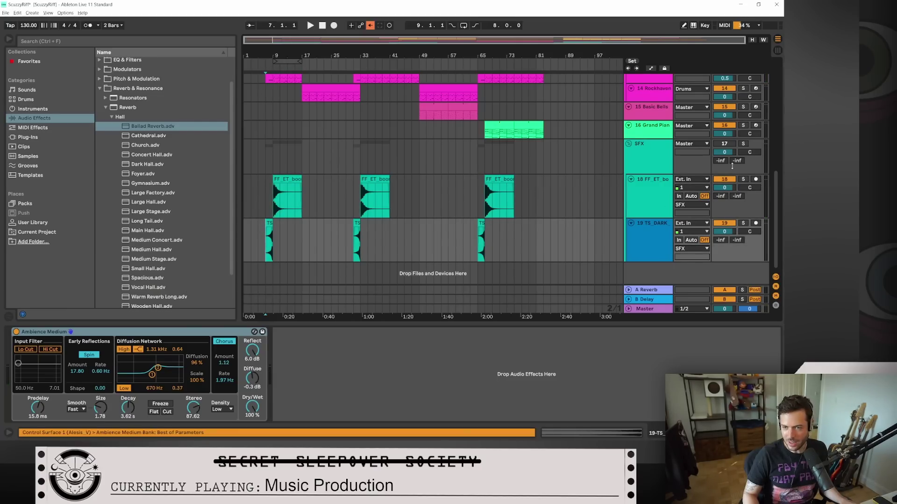
click(724, 145)
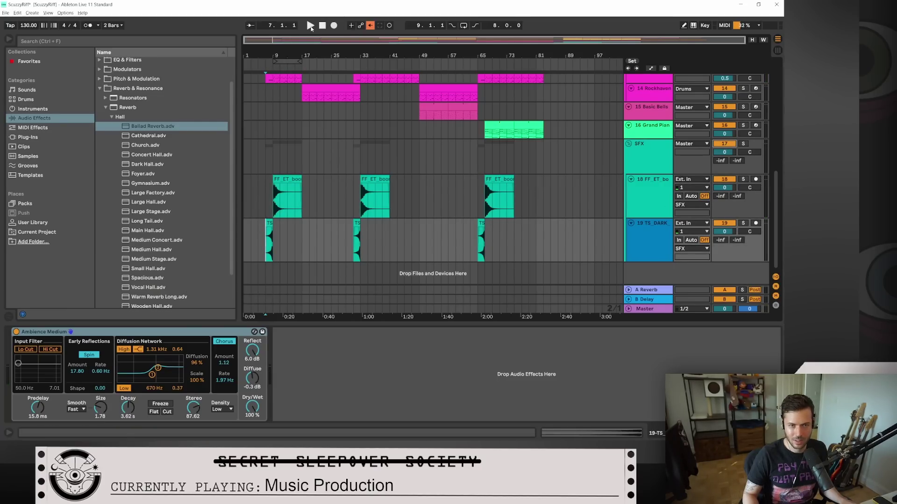
key(space)
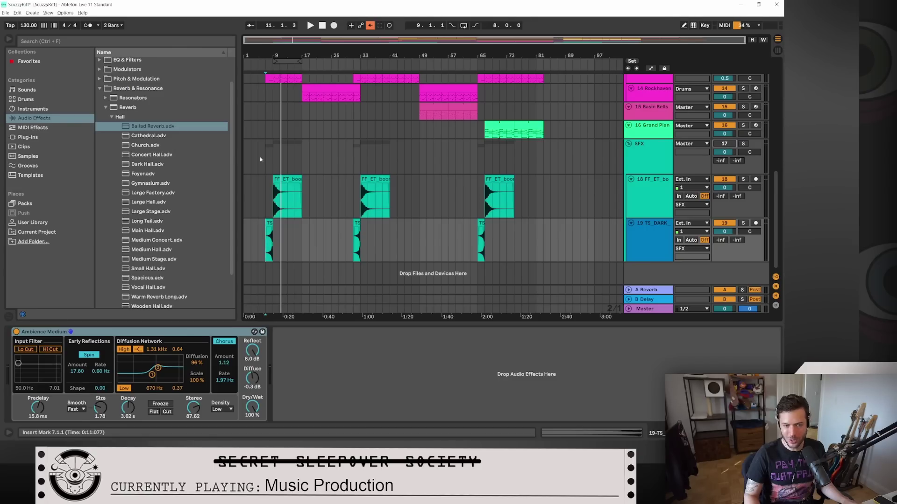
Step: Compare the section from bar 7 with the SFX group muted and with it unmuted
click(263, 68)
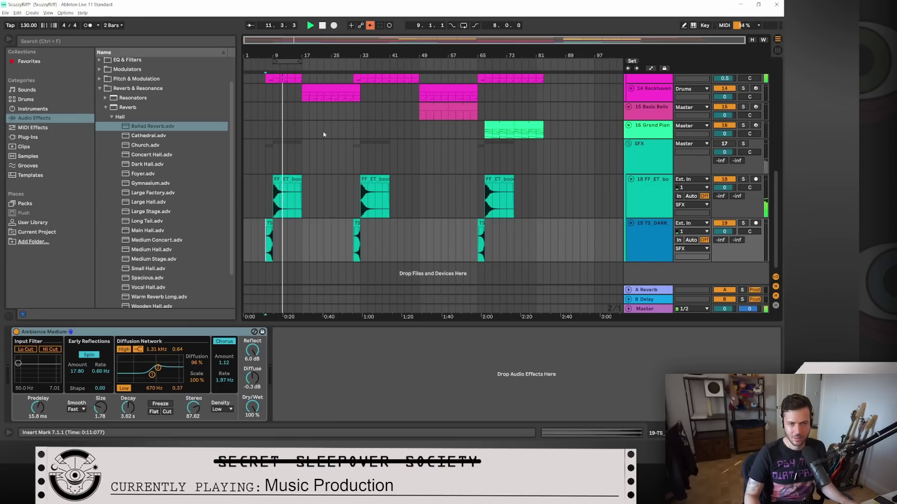
key(space)
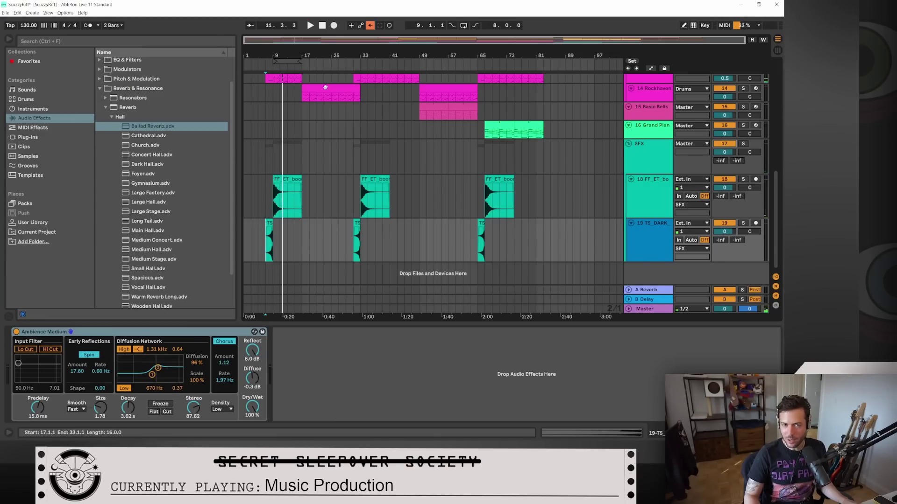
click(263, 65)
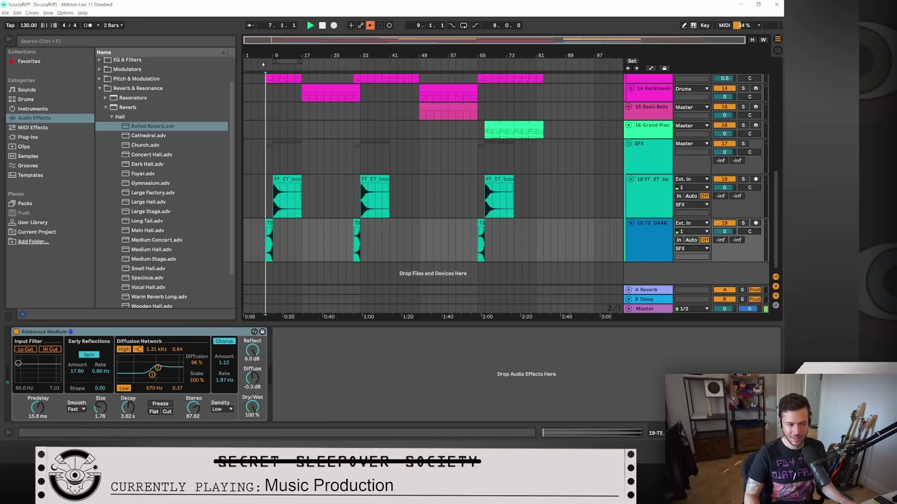
click(322, 26)
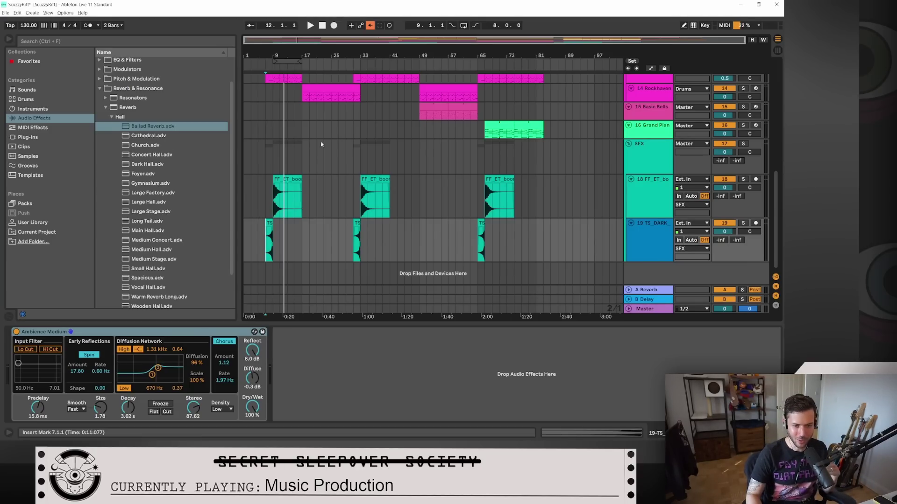
Step: Solo the 10 Audio track in the Bass group and play it from bar 9 to just past bar 17
scroll(325, 244, up, 2)
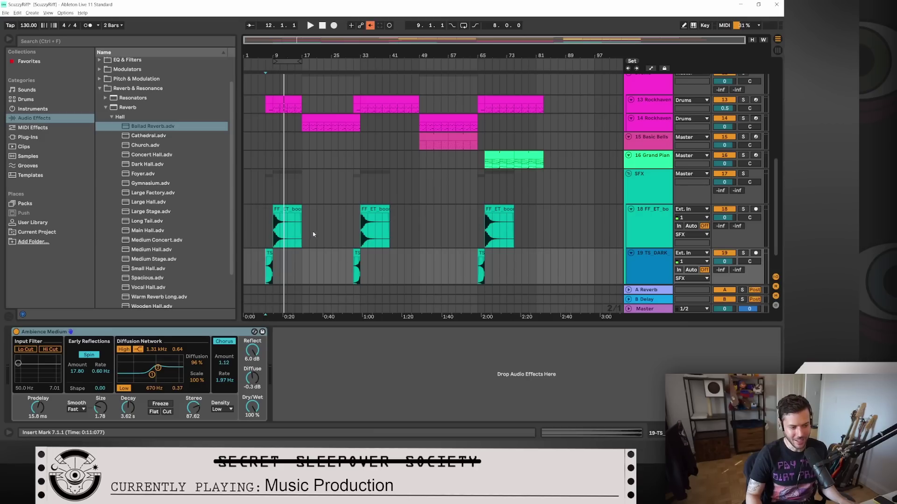
scroll(327, 234, up, 5)
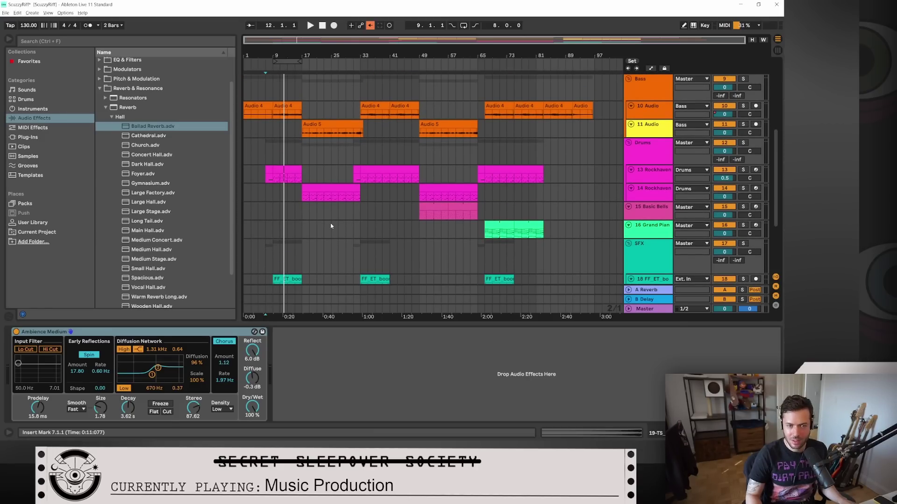
scroll(331, 226, up, 5)
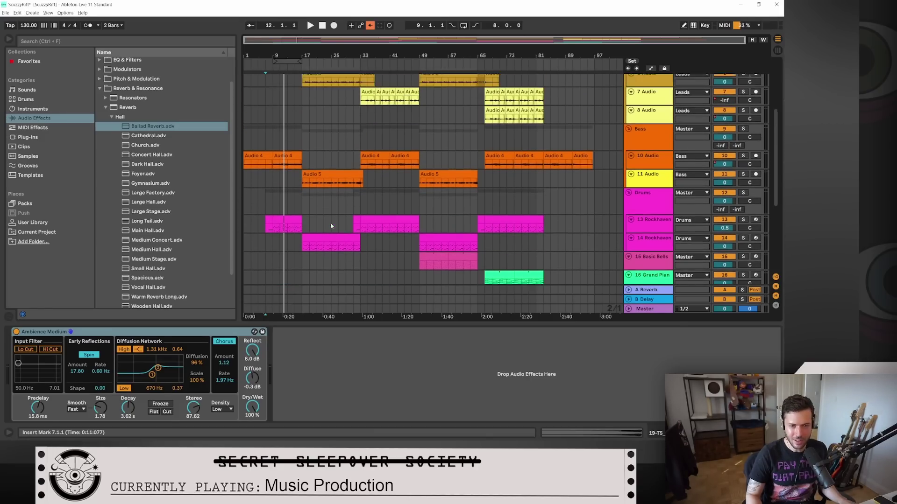
scroll(330, 226, up, 4)
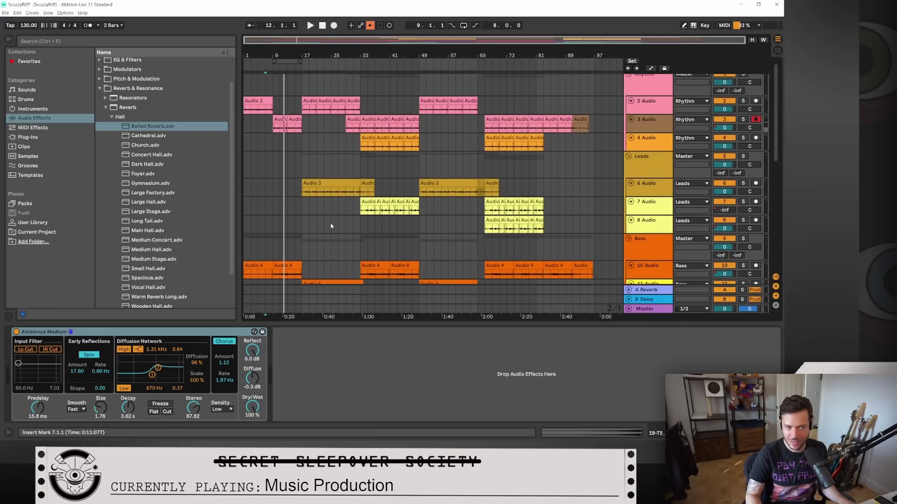
scroll(331, 226, down, 3)
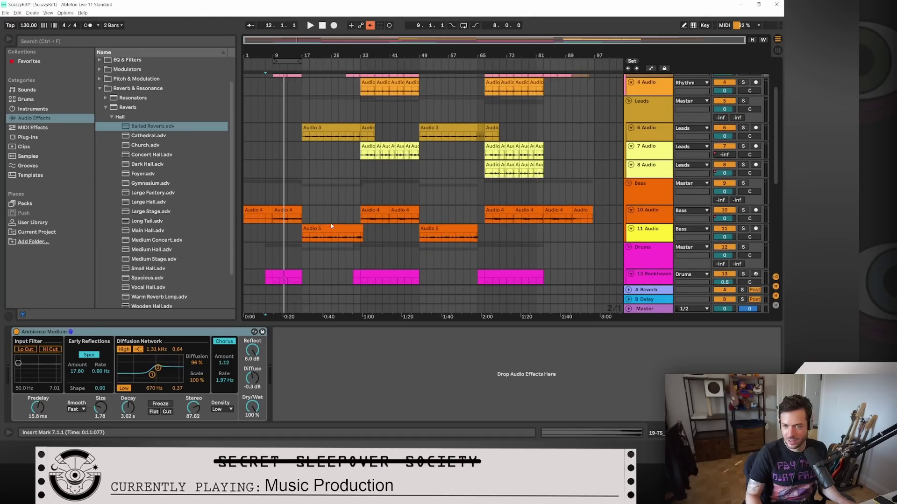
scroll(419, 229, down, 3)
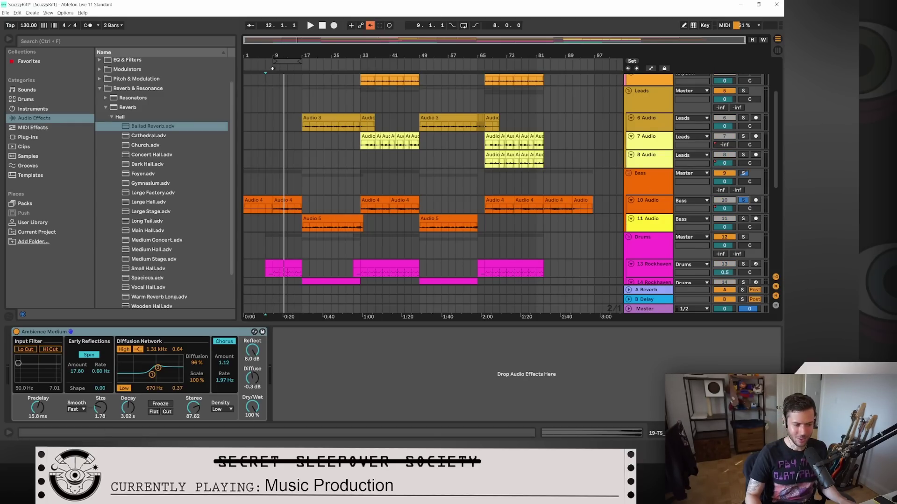
click(272, 69)
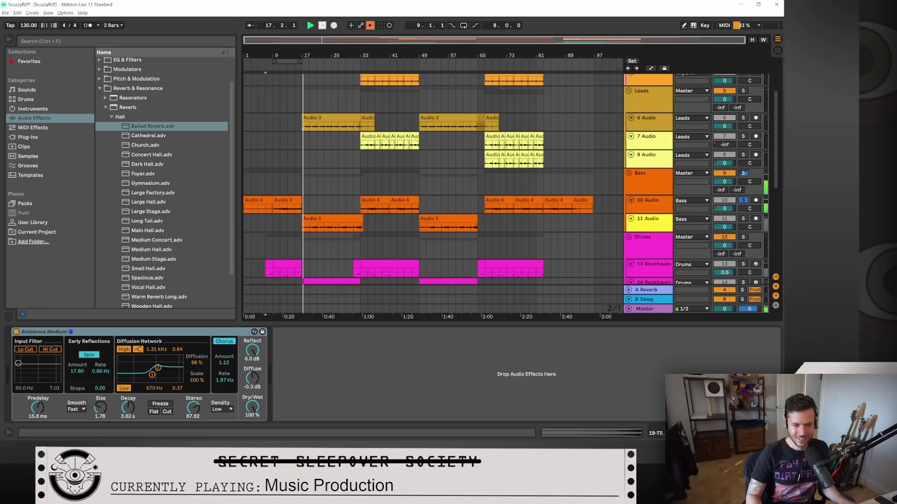
click(323, 26)
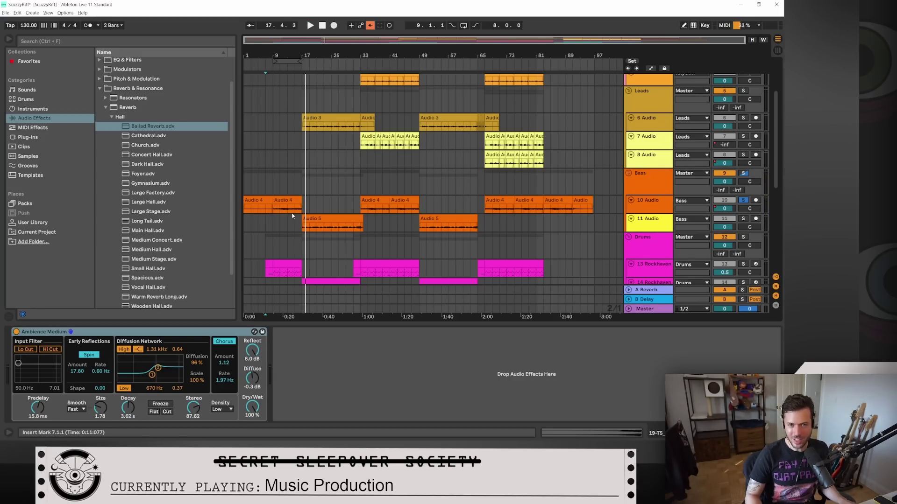
Step: Solo the 11 Audio track in the Bass group instead and play it from bar 17
click(743, 219)
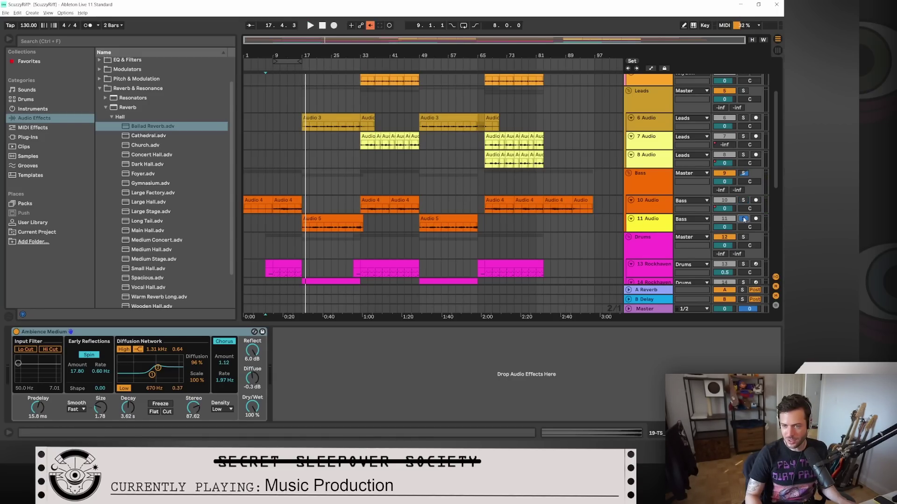
click(301, 68)
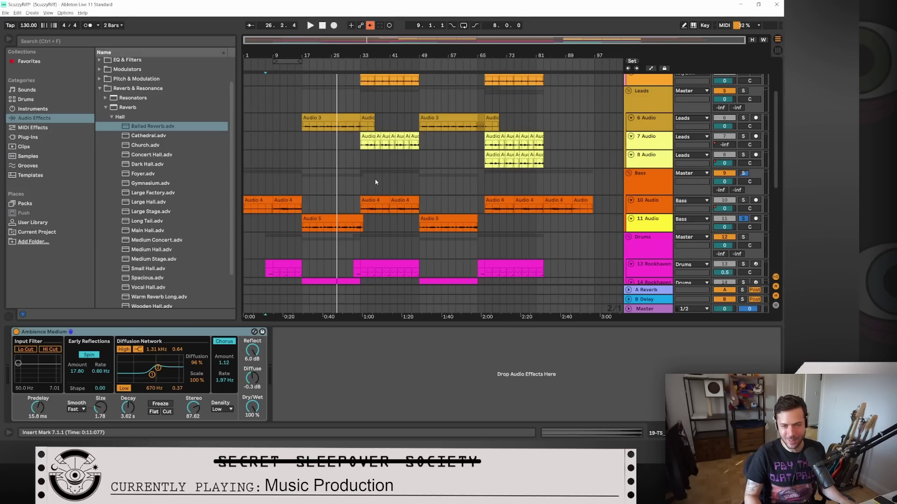
Step: Look through the arrangement from the Rhythm group down to the Drums and SFX groups
scroll(375, 182, up, 3)
scroll(375, 183, up, 1)
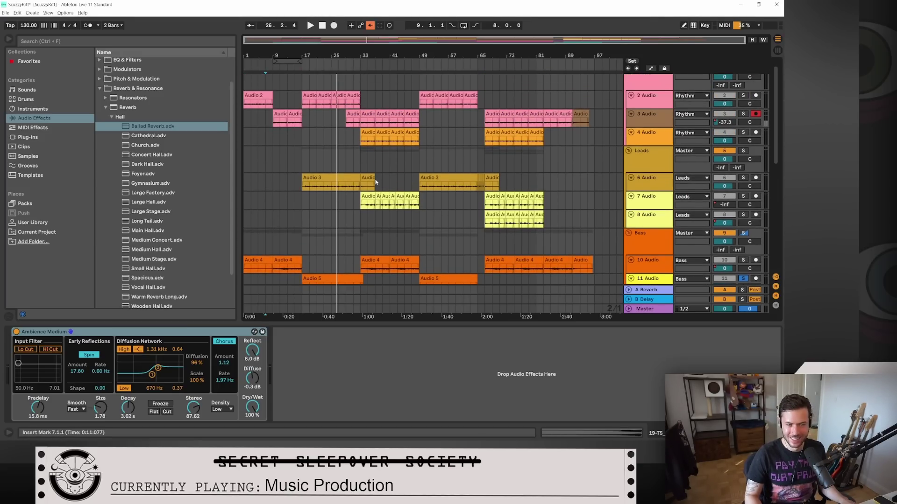
scroll(375, 182, down, 1)
scroll(376, 182, up, 2)
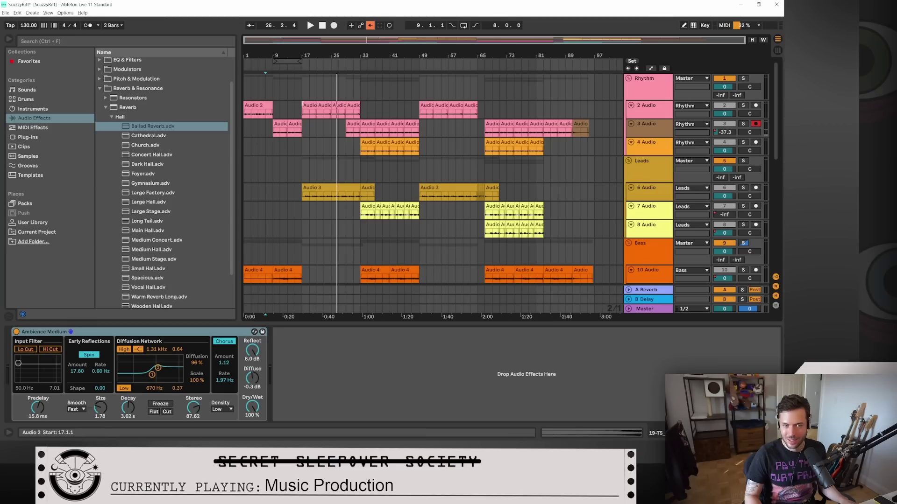
scroll(311, 180, down, 8)
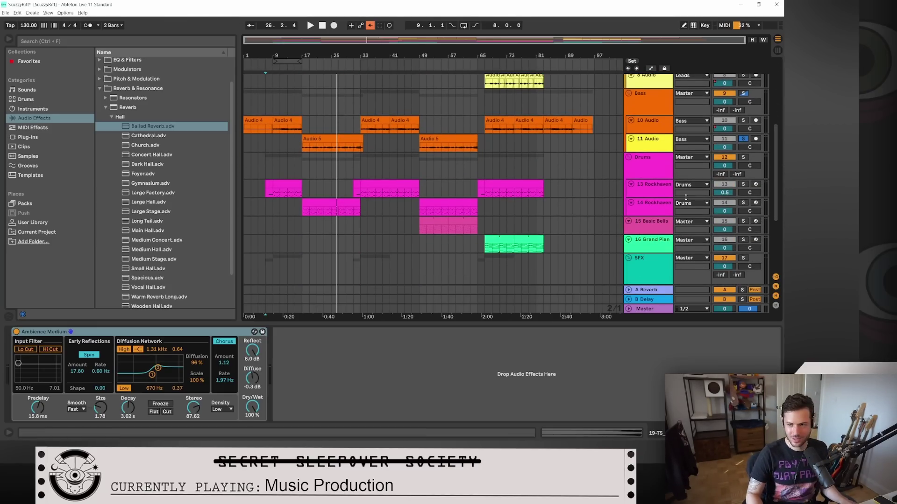
Step: Solo the 2 Audio track in the Rhythm group and play it from bar 17 to about bar 22
scroll(590, 208, down, 2)
scroll(588, 209, up, 1)
scroll(589, 209, up, 6)
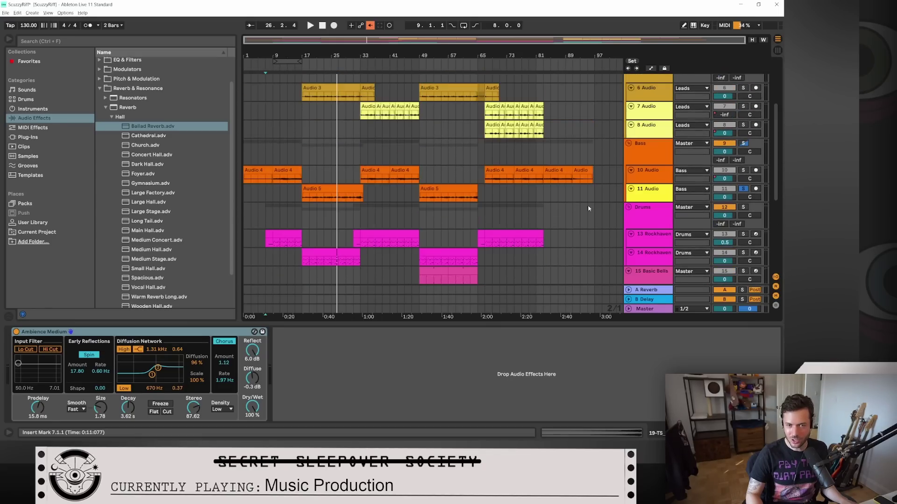
scroll(589, 209, up, 4)
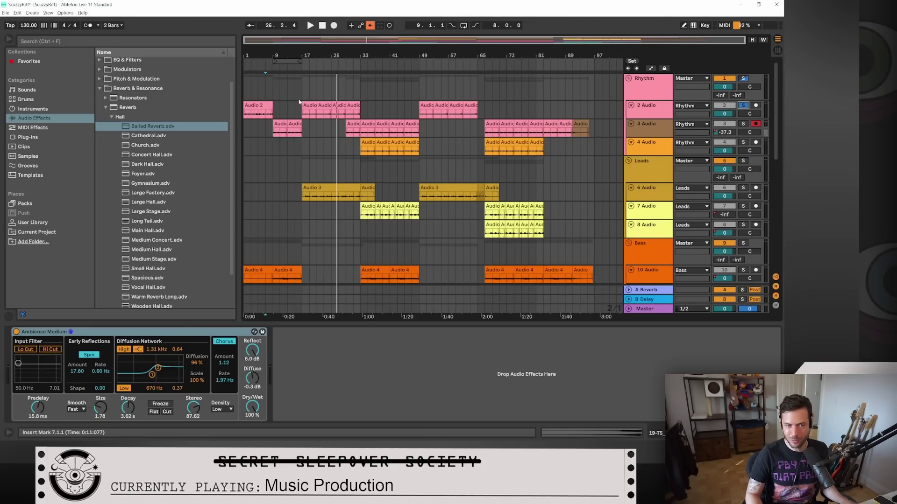
click(302, 65)
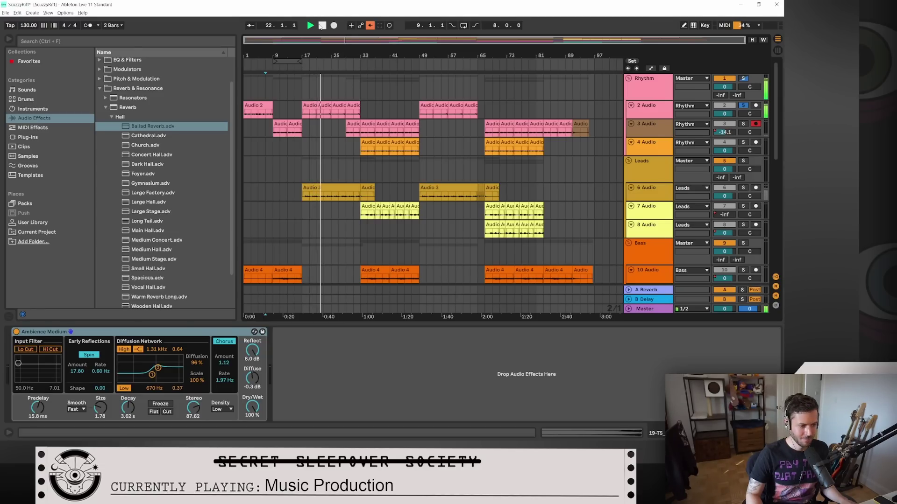
click(322, 26)
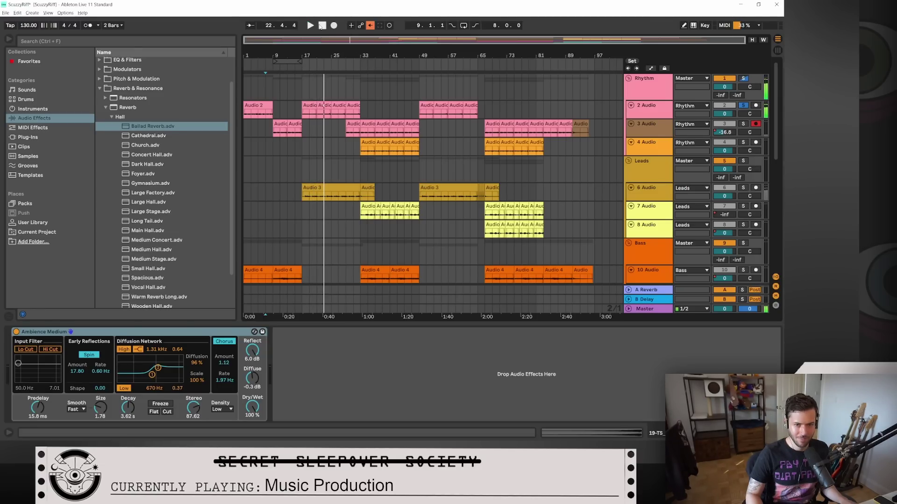
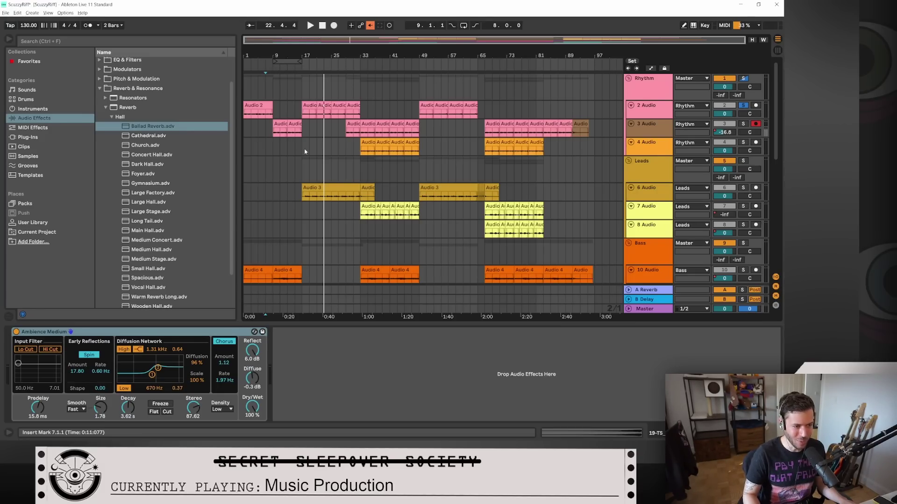
Step: Place the insert mark at bar 17 and replay the soloed 2 Audio track up to bar 23
click(305, 151)
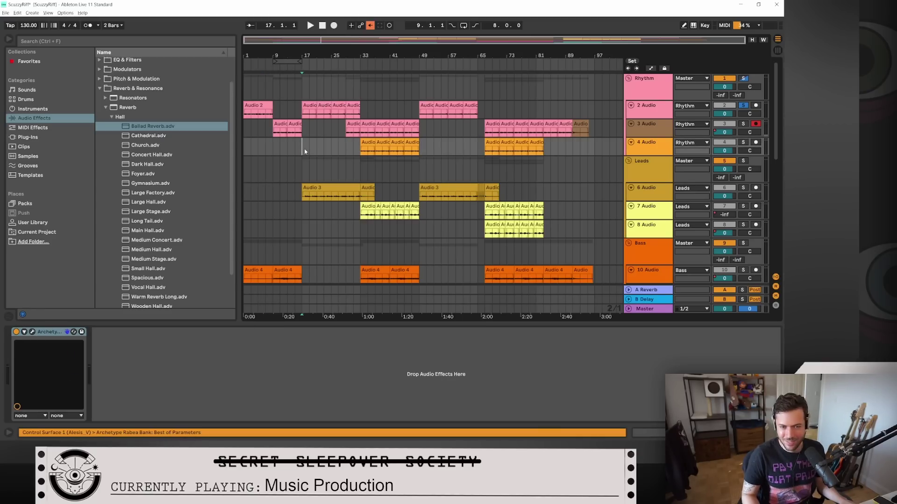
scroll(311, 162, down, 1)
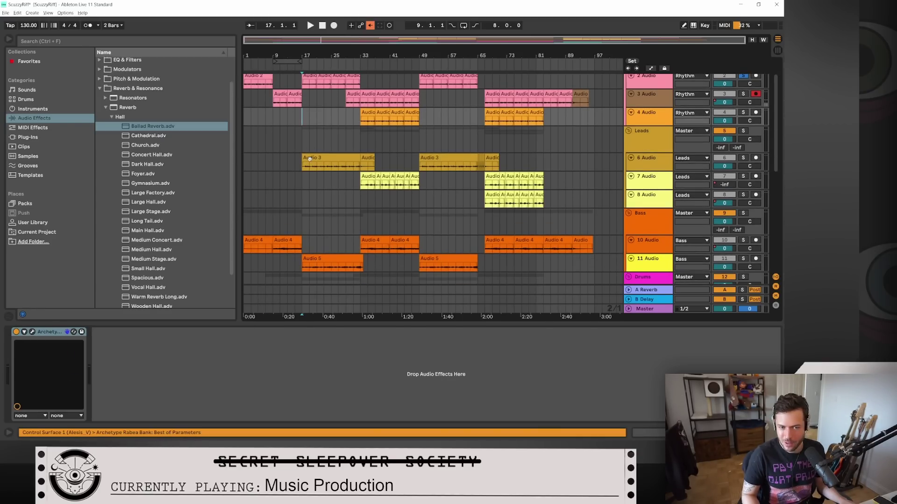
scroll(310, 162, up, 1)
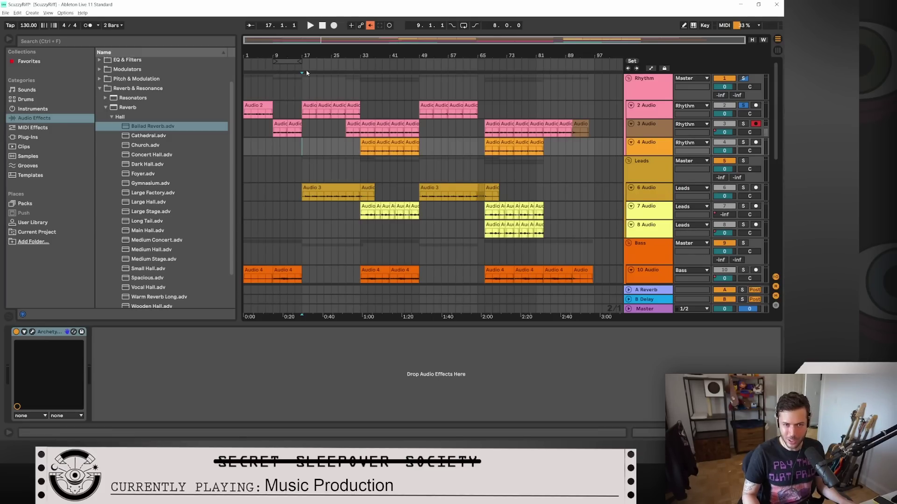
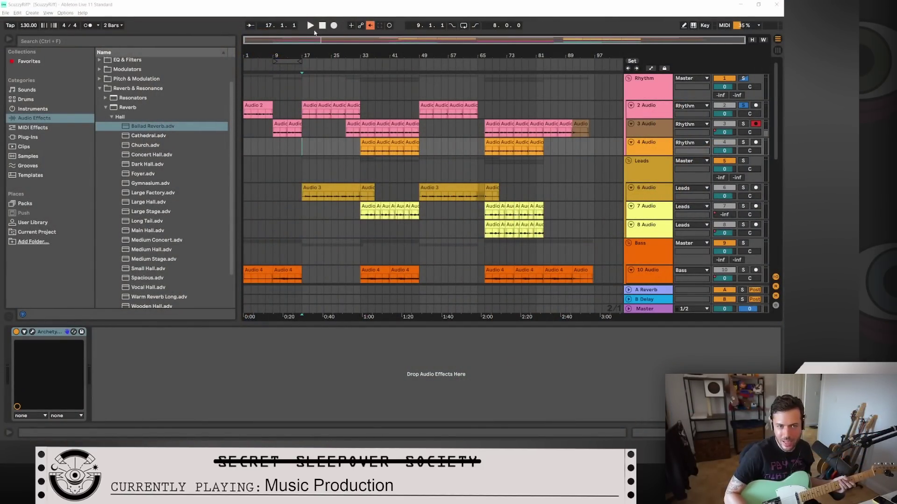
click(310, 26)
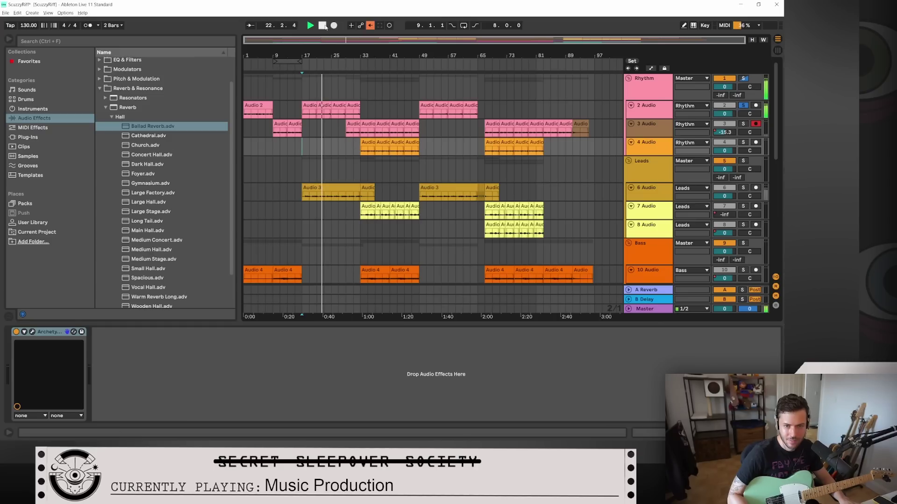
click(326, 27)
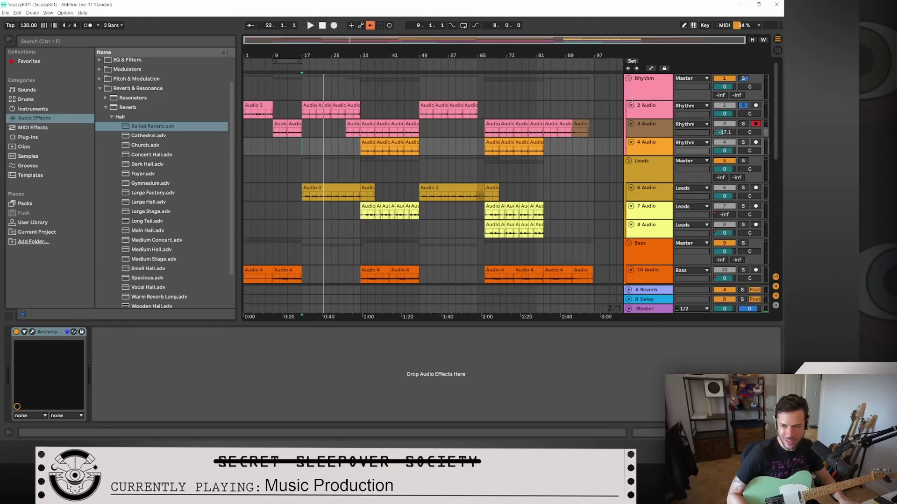
Step: Compare the 2 Audio rhythm part from about bar 3 to bar 6 with the part from about bar 21 to bar 24
click(253, 66)
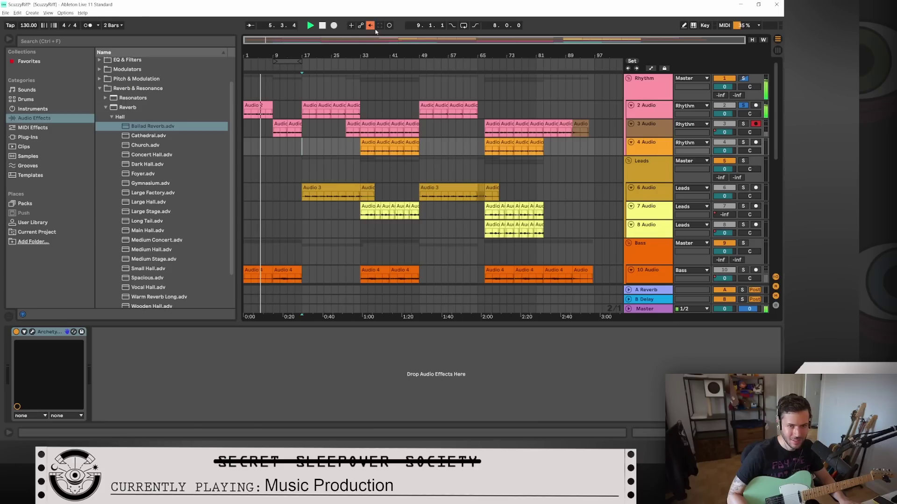
click(323, 26)
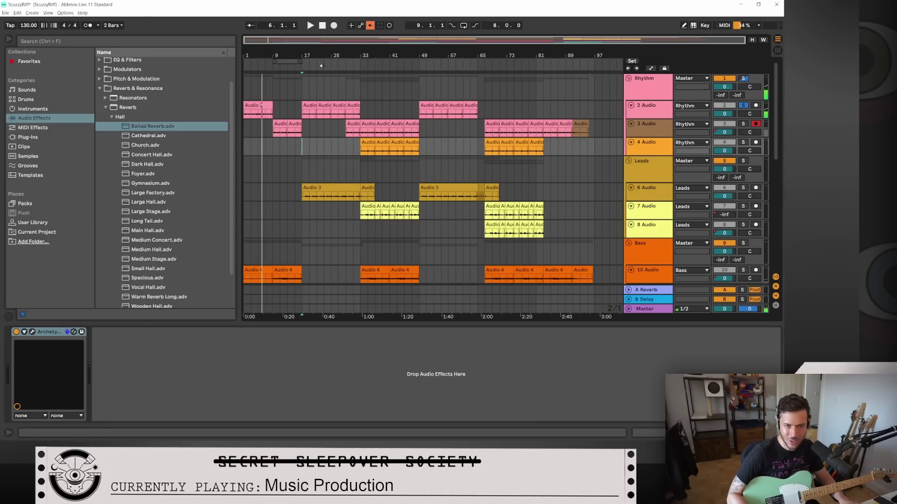
click(320, 66)
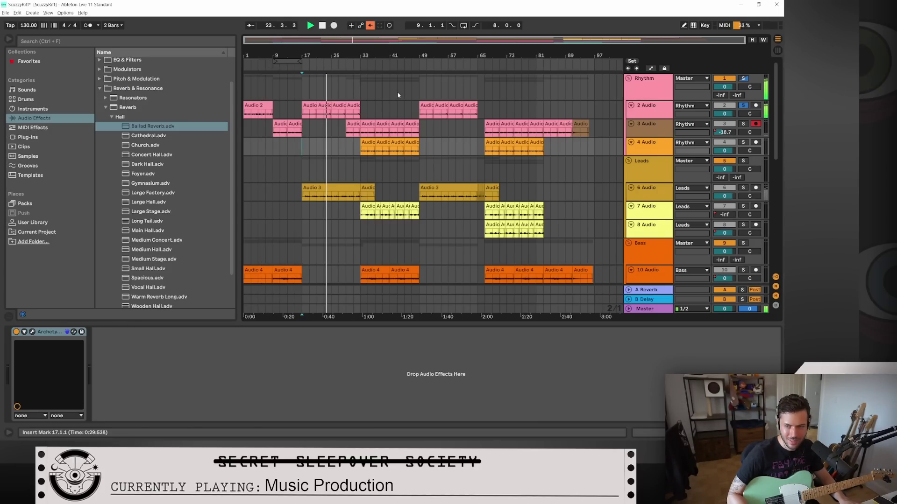
key(space)
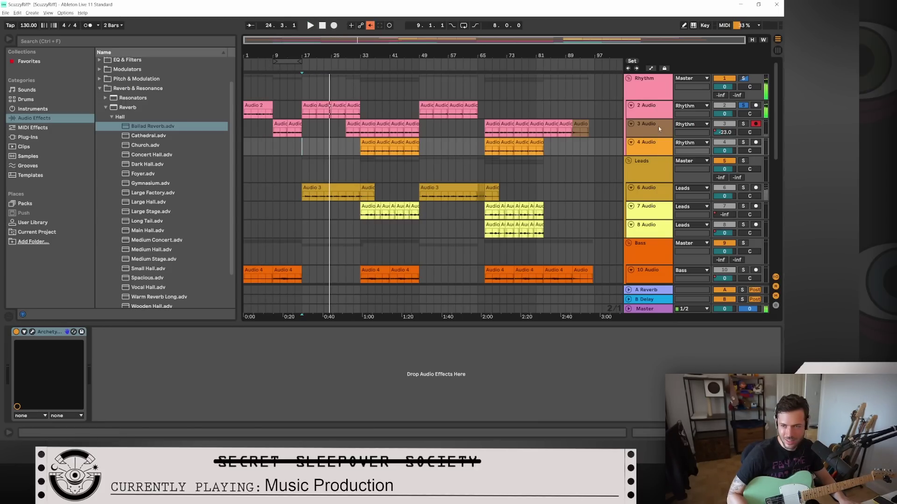
Step: Solo the 3 Audio track in the Rhythm group instead and play it from about bar 38 to bar 41
click(745, 125)
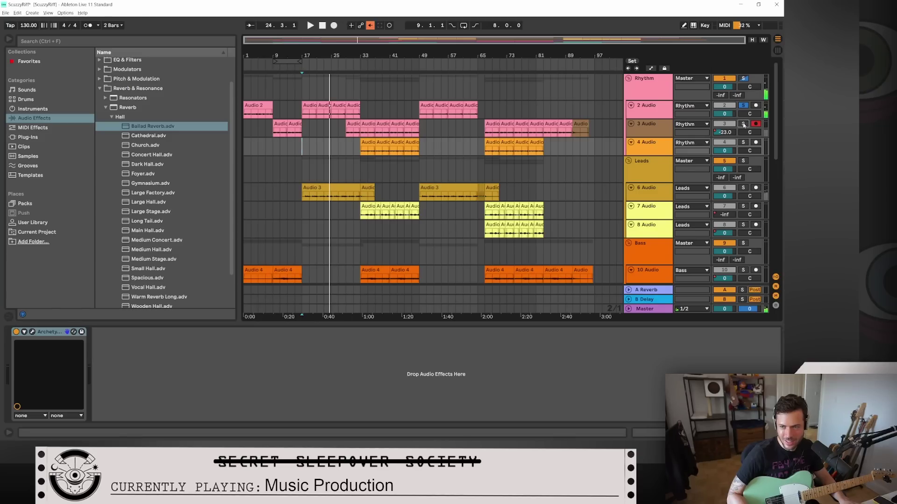
click(380, 64)
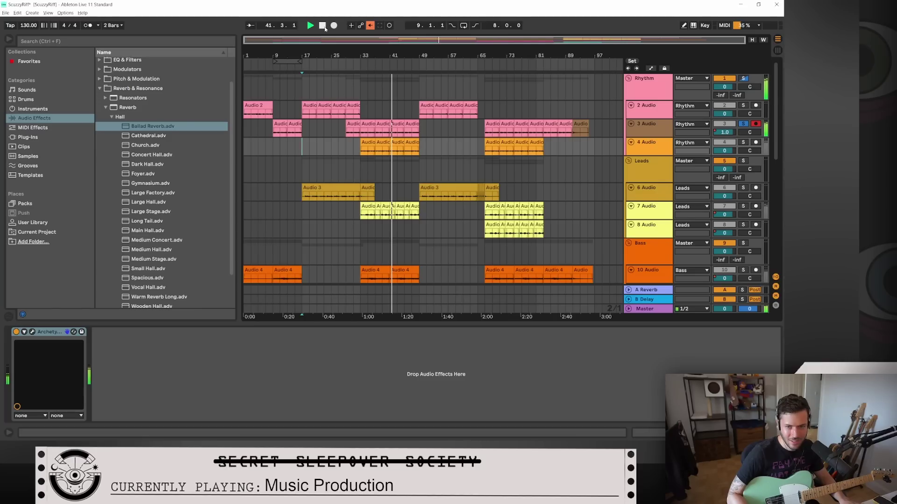
click(325, 28)
Step: Switch the solo back to the 2 Audio track and play it from about bar 51 to bar 54
click(744, 106)
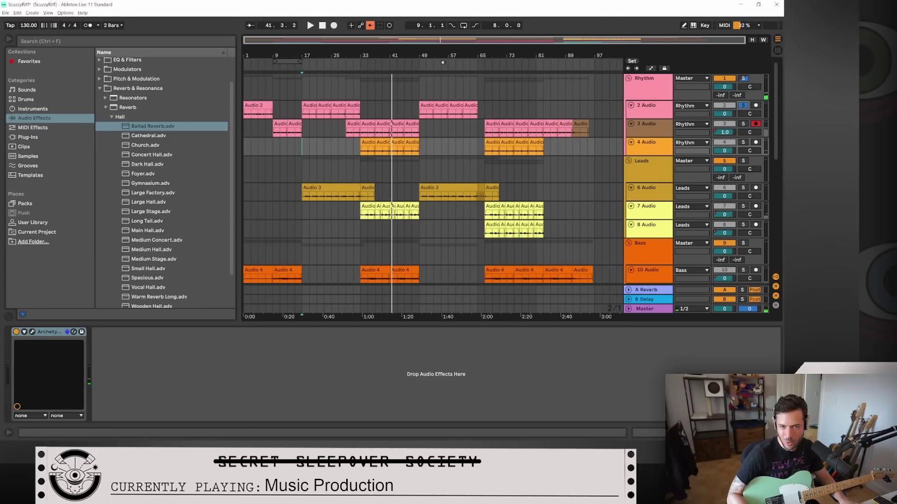
click(427, 66)
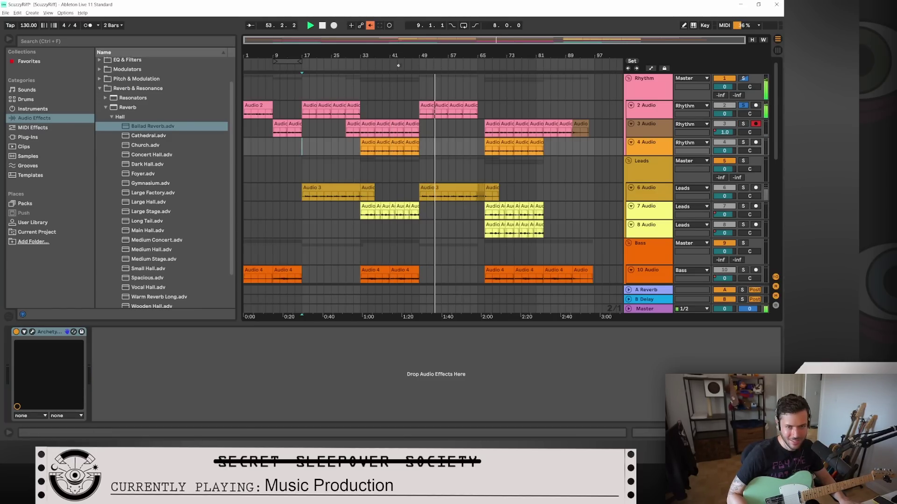
click(322, 26)
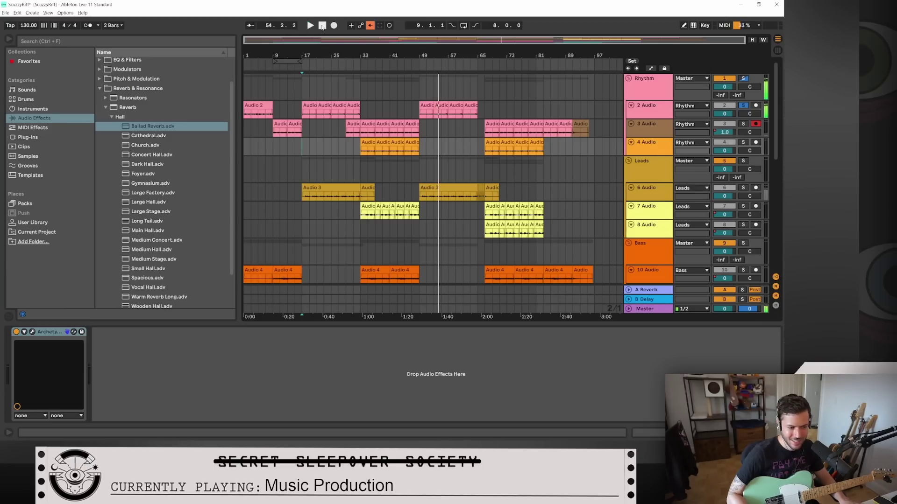
Step: Switch the solo to the 3 Audio track and play it from about bar 67 to bar 71
click(744, 123)
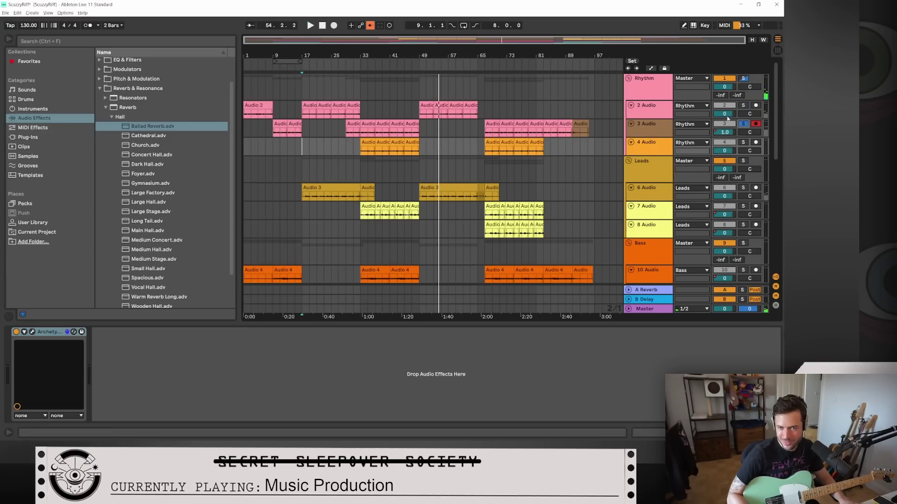
click(488, 65)
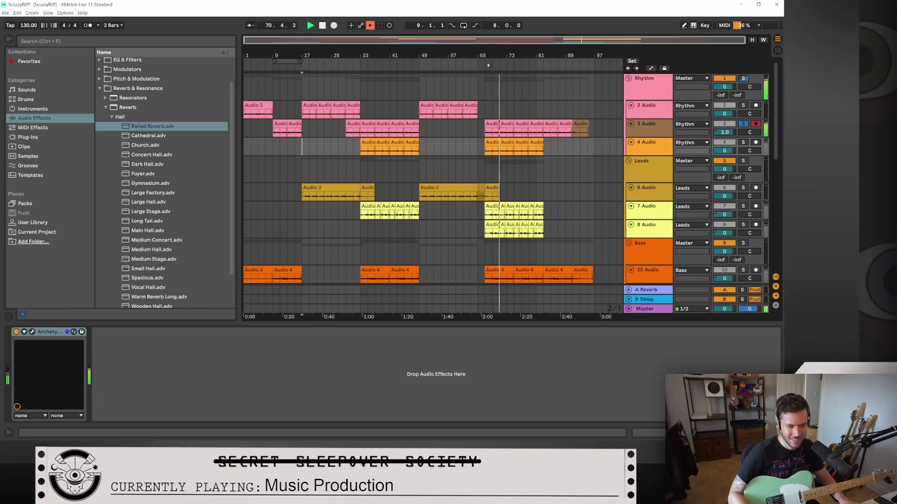
click(322, 26)
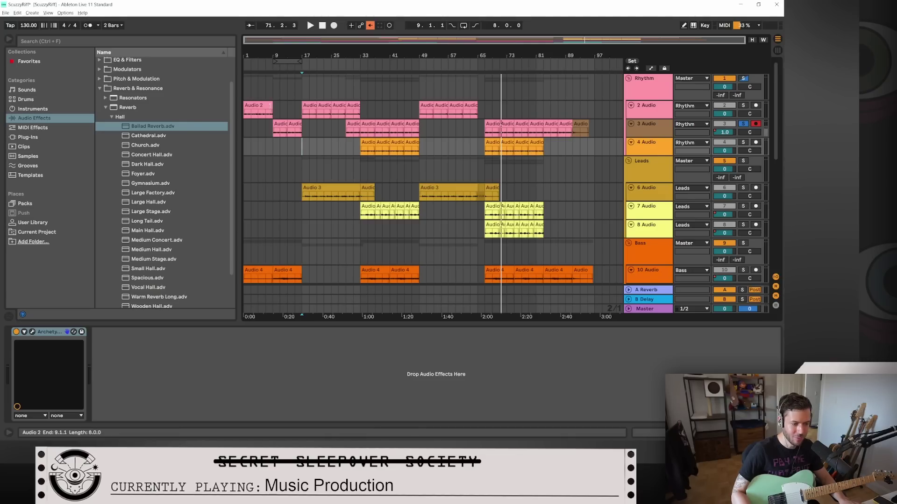
Step: Play the ending of the soloed 3 Audio track from about bar 90 to bar 93
scroll(453, 165, down, 2)
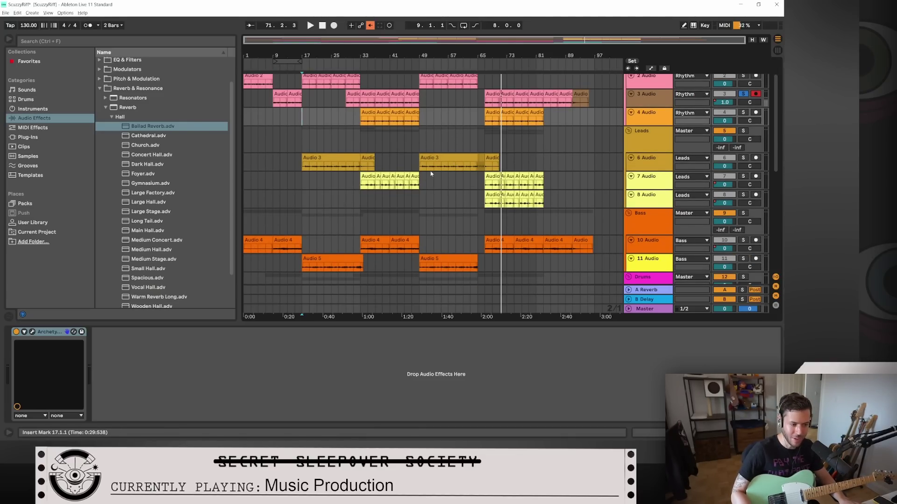
scroll(430, 174, up, 1)
scroll(431, 174, up, 1)
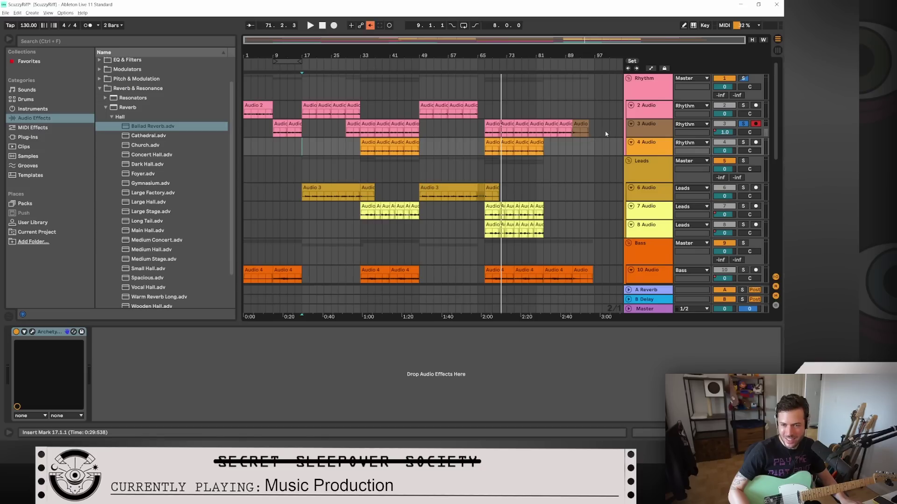
click(606, 133)
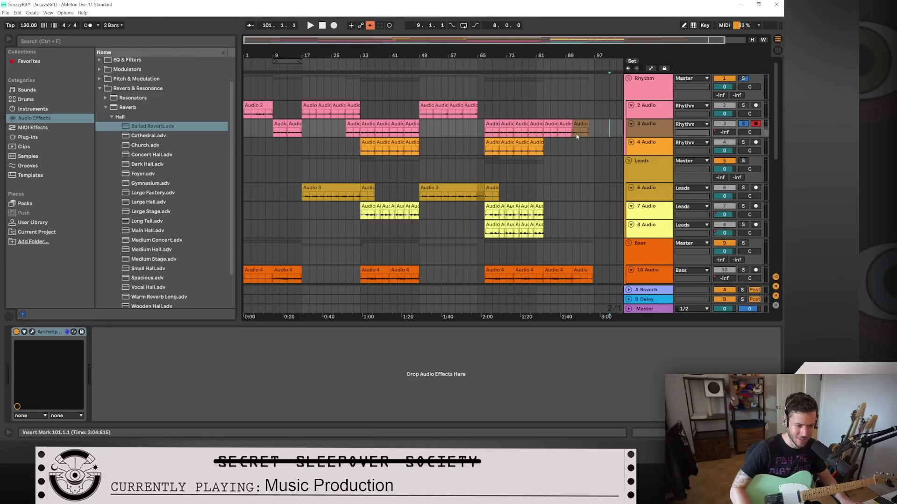
scroll(612, 144, down, 1)
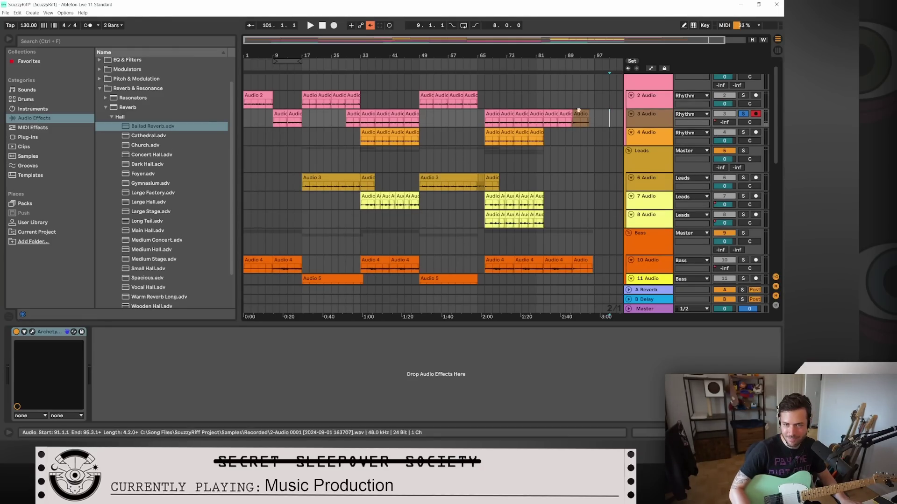
click(569, 64)
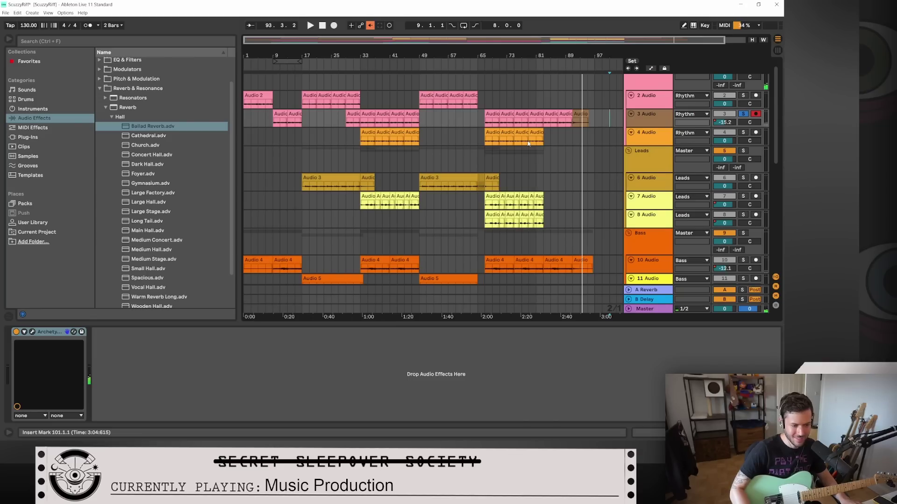
Step: Play the 4 Audio track in the Rhythm group soloed from about bar 33 to bar 37 and clear its solo
scroll(326, 157, up, 1)
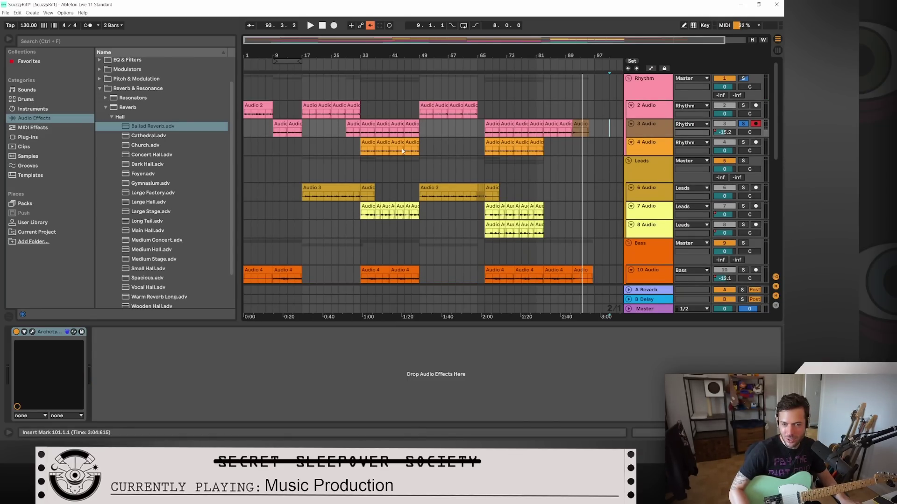
scroll(584, 157, down, 1)
scroll(616, 158, up, 1)
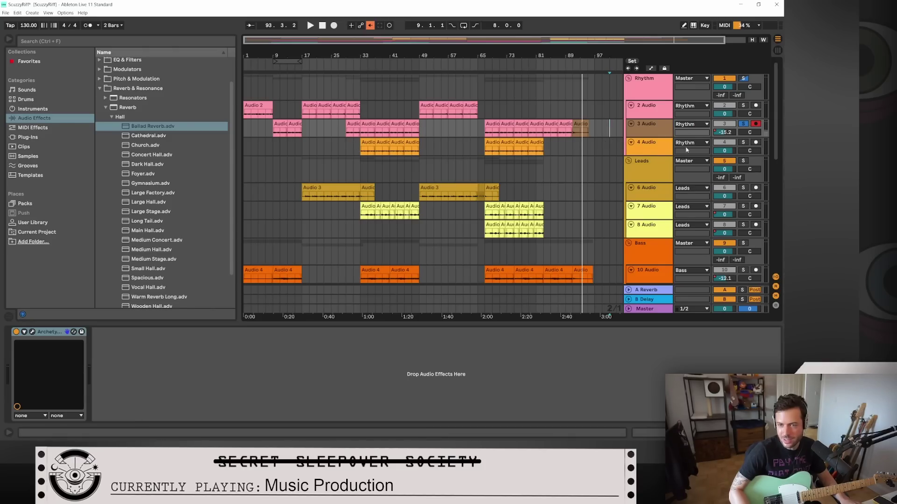
click(657, 153)
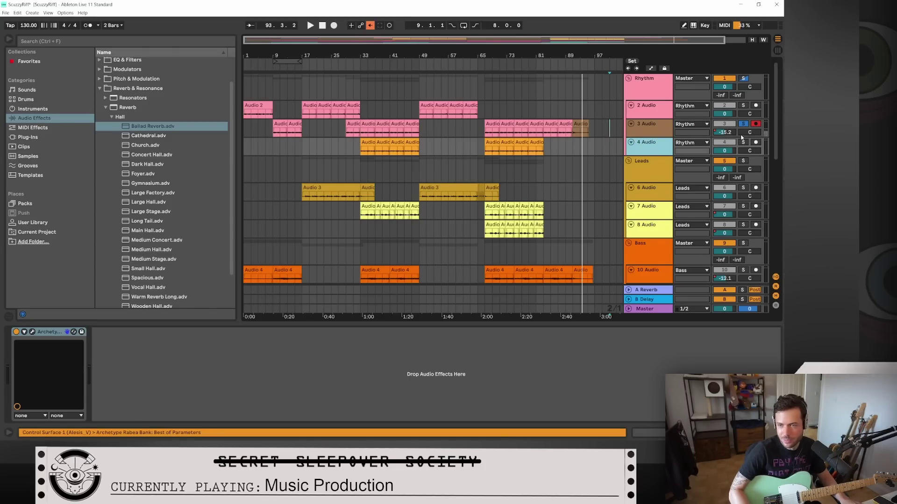
click(743, 142)
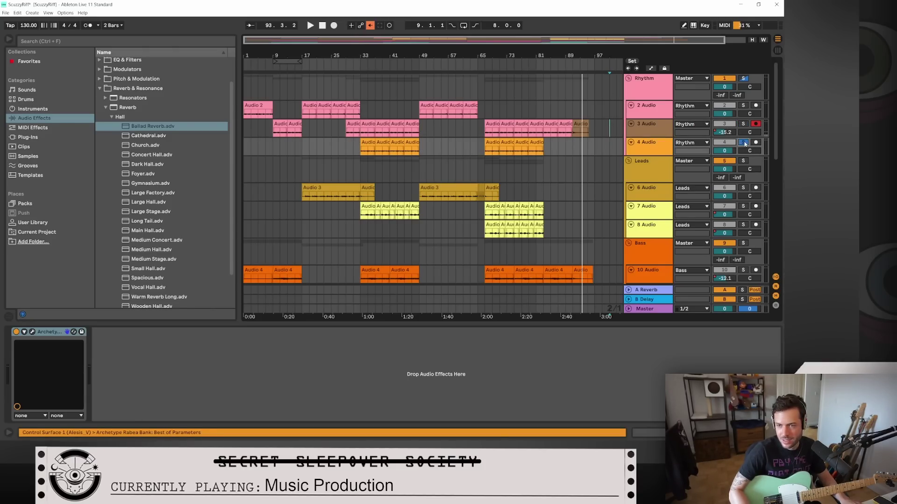
click(358, 64)
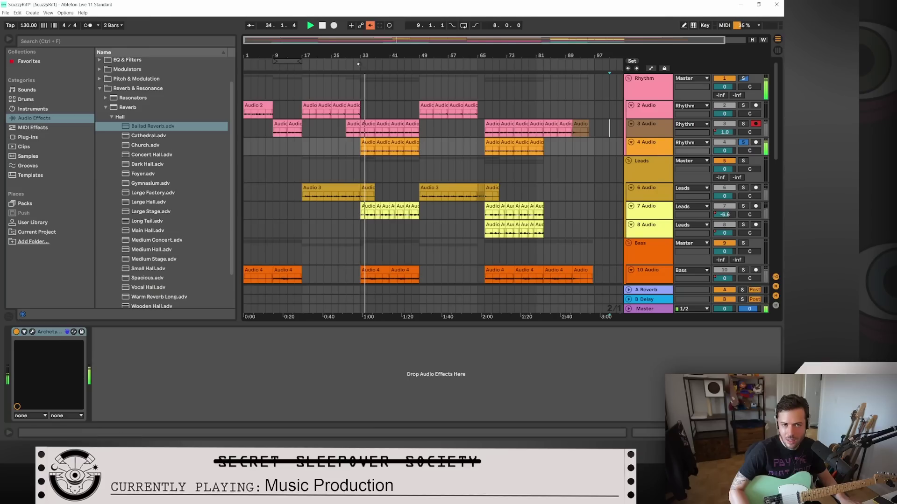
click(322, 25)
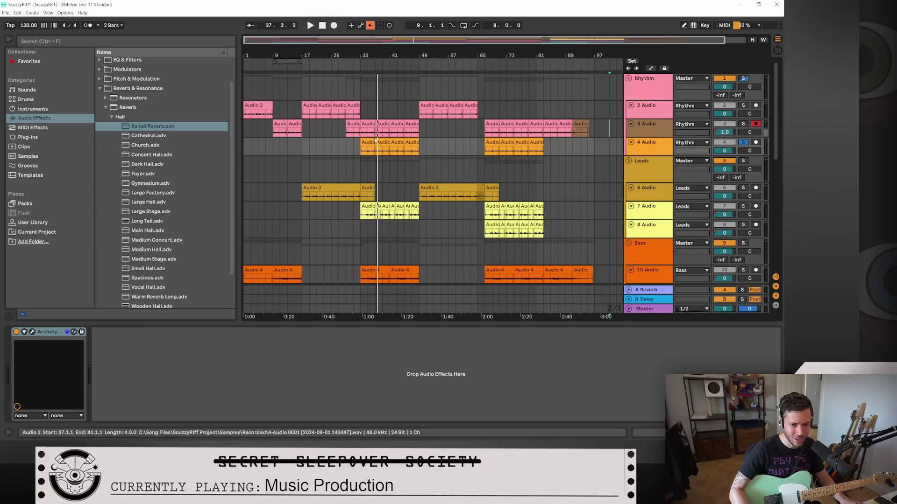
click(742, 143)
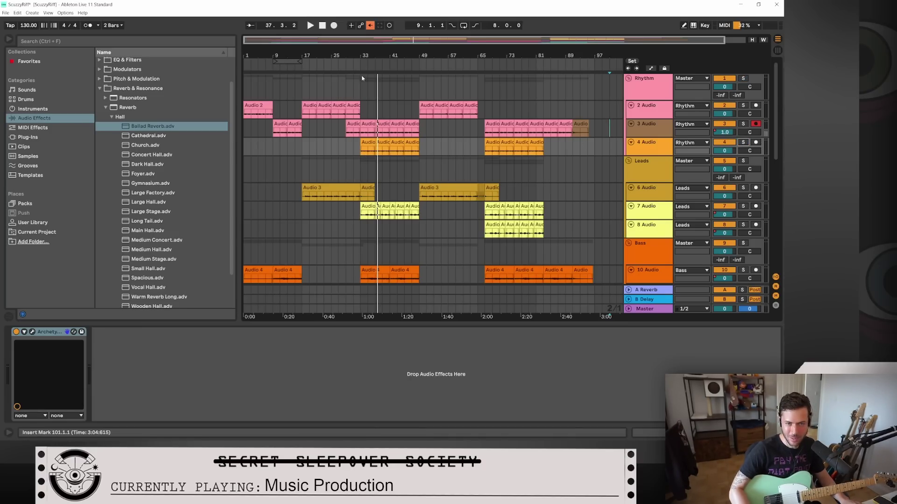
Step: Play the full mix from bar 33 to about bar 37
click(361, 148)
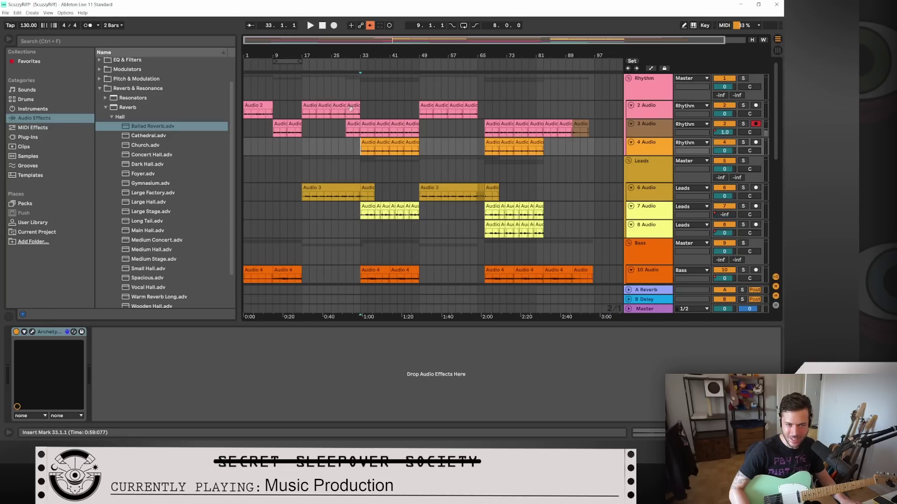
click(309, 26)
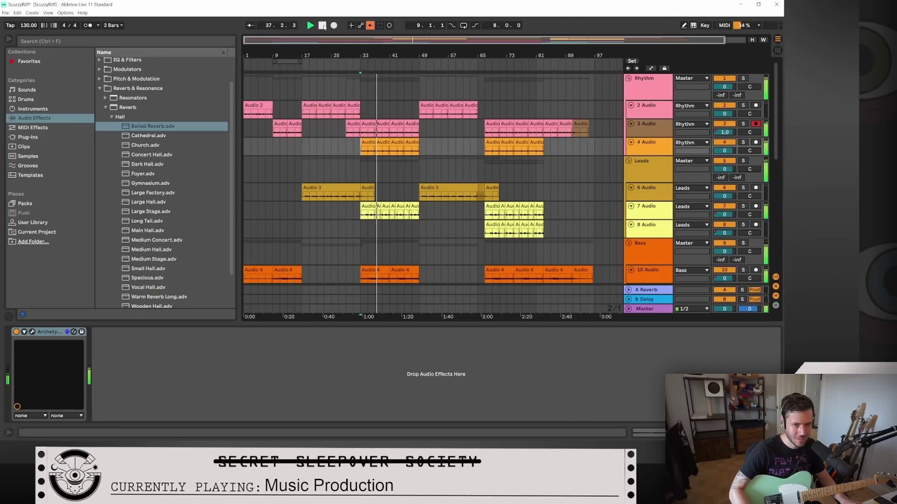
click(323, 26)
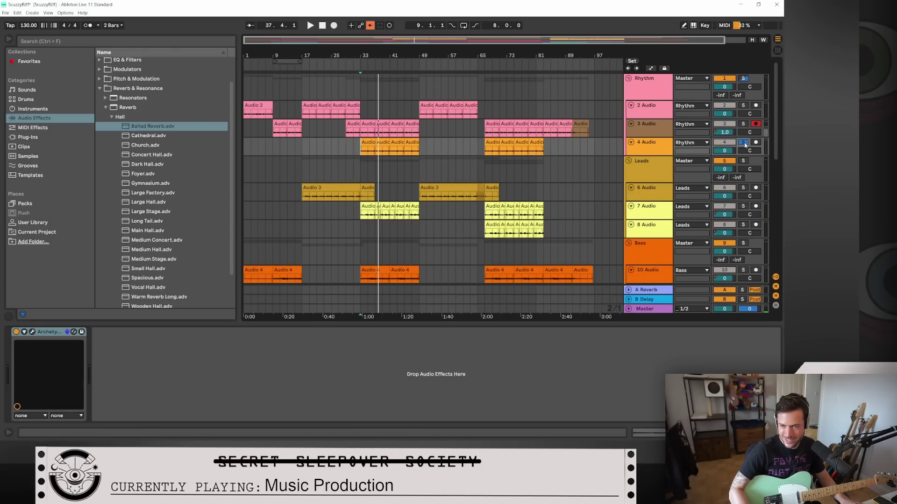
Step: Play the 4 Audio track in the Rhythm group soloed from bar 33 to about bar 37
click(357, 144)
click(310, 25)
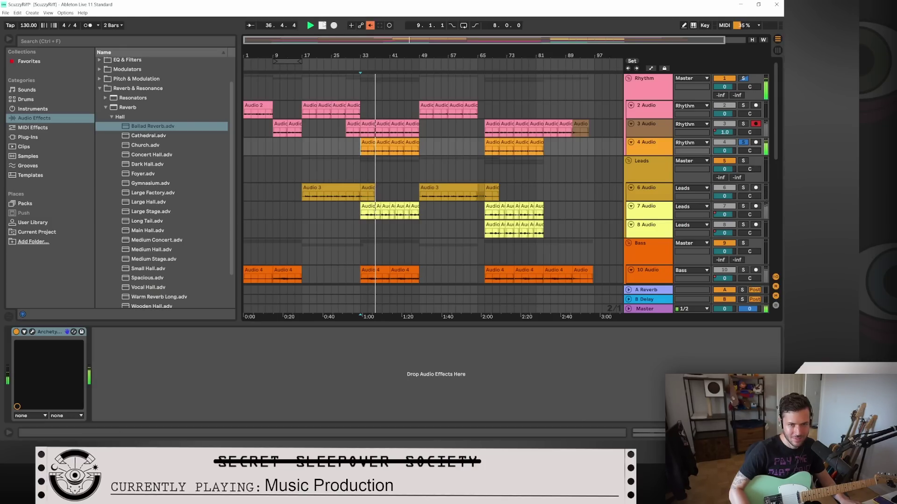
click(322, 25)
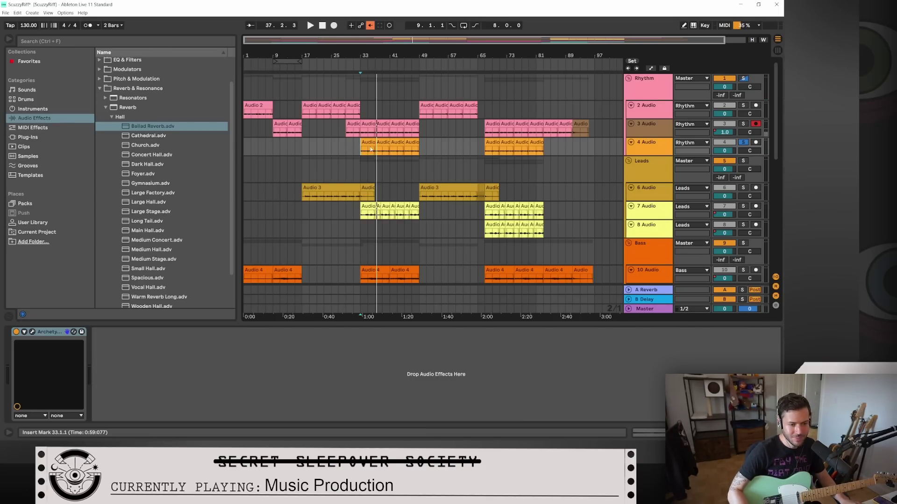
Step: Look over the clip layout of the Rhythm, Leads and Bass groups in the arrangement
scroll(430, 176, down, 3)
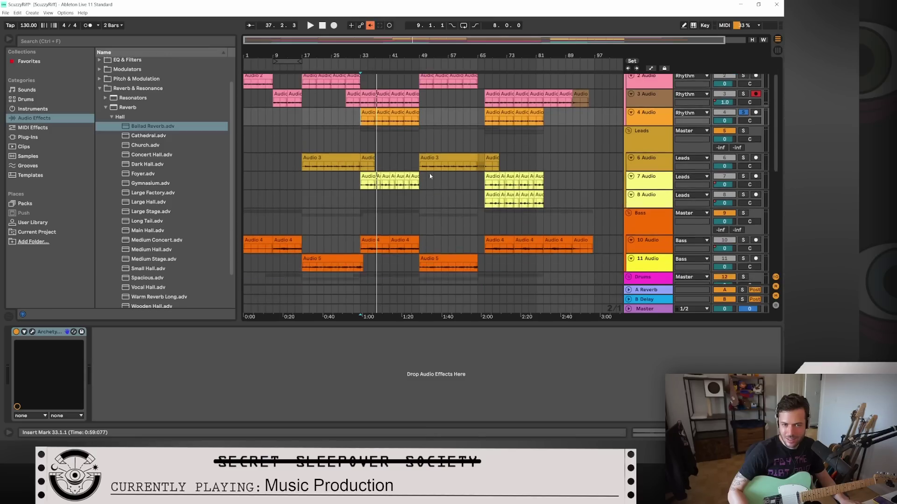
scroll(429, 176, up, 3)
scroll(429, 176, down, 1)
scroll(430, 176, up, 1)
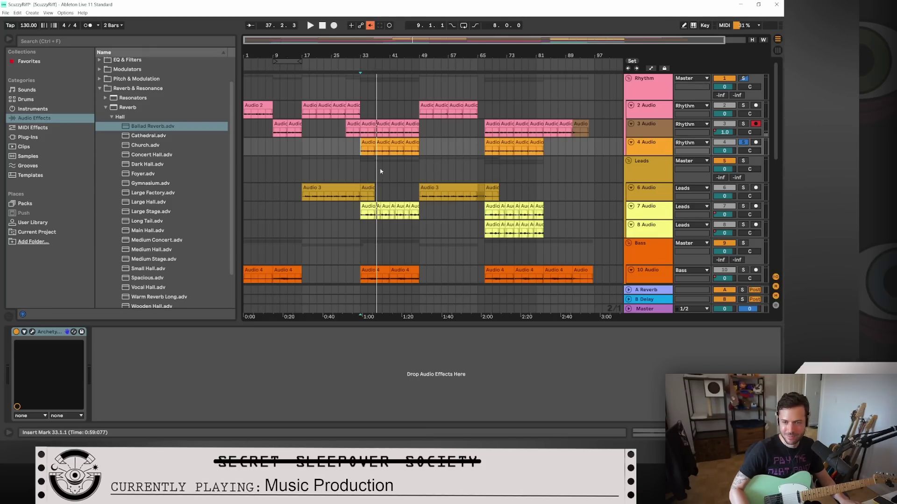
scroll(404, 179, down, 2)
scroll(691, 181, up, 1)
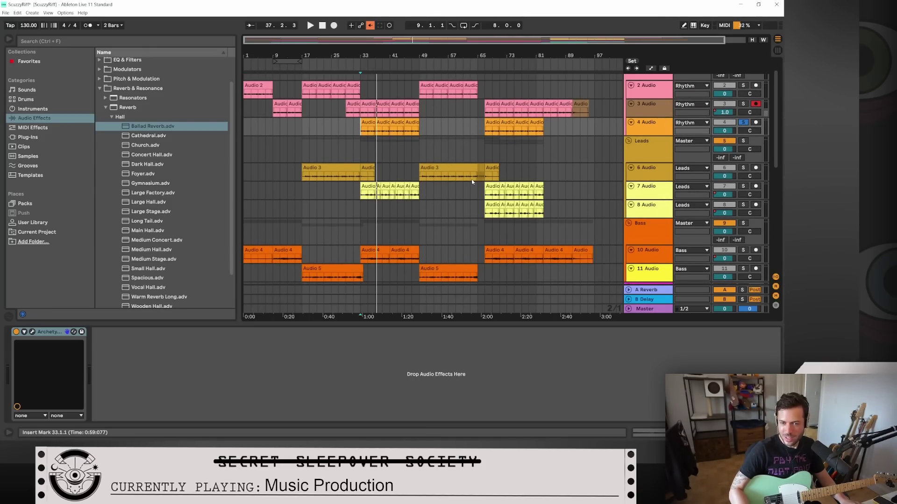
scroll(387, 193, down, 2)
scroll(387, 192, up, 1)
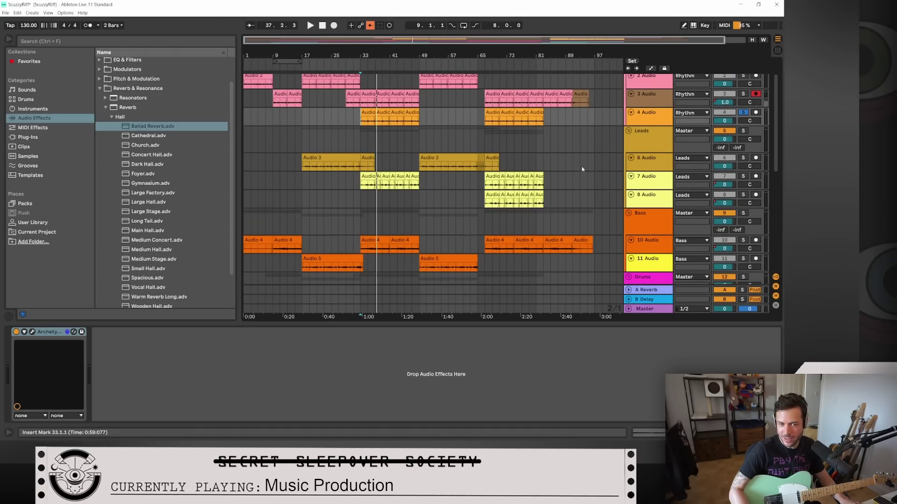
Step: Switch the solo to the 6 Audio track in the Leads group and play it from bar 17 to about bar 25
click(743, 158)
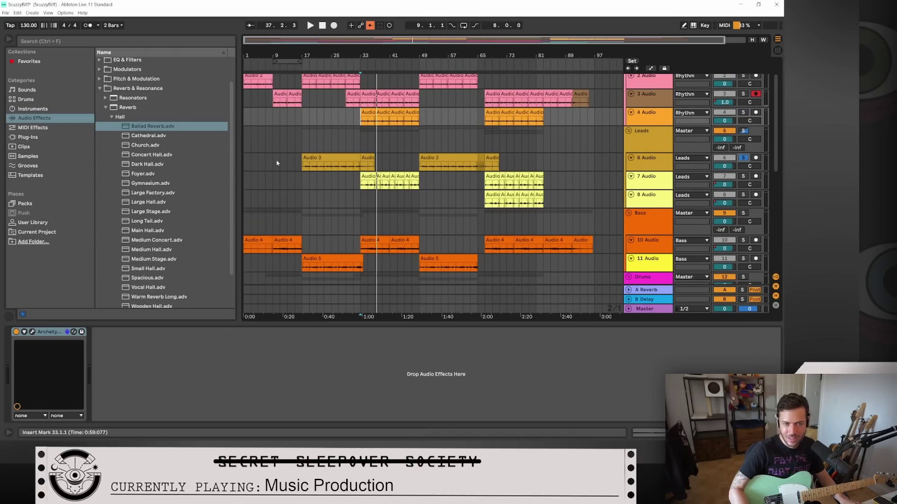
scroll(277, 163, up, 2)
click(303, 203)
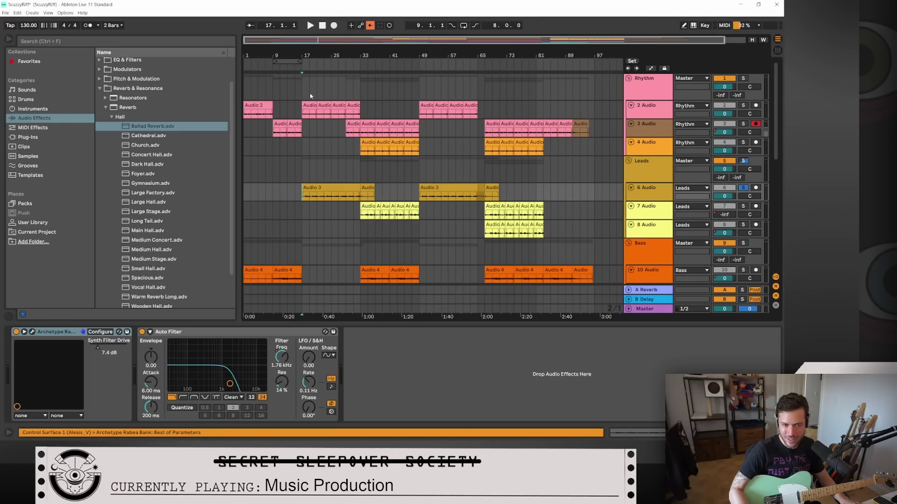
click(310, 25)
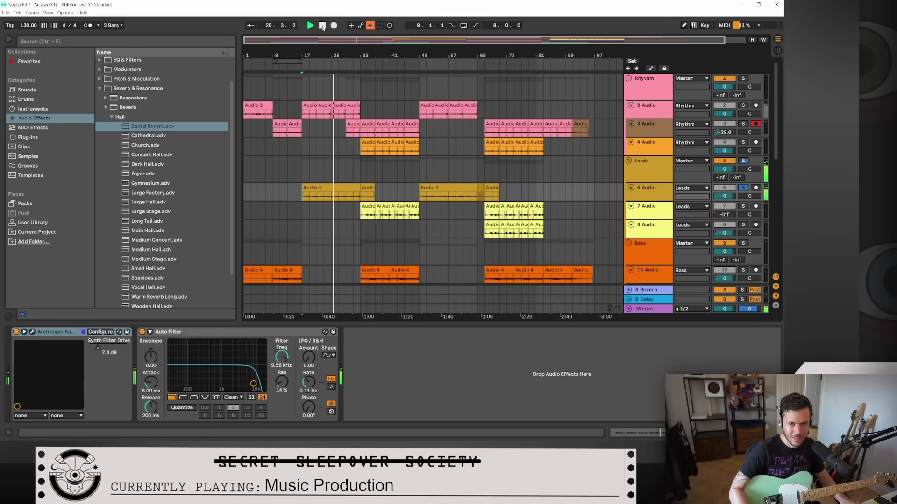
click(322, 25)
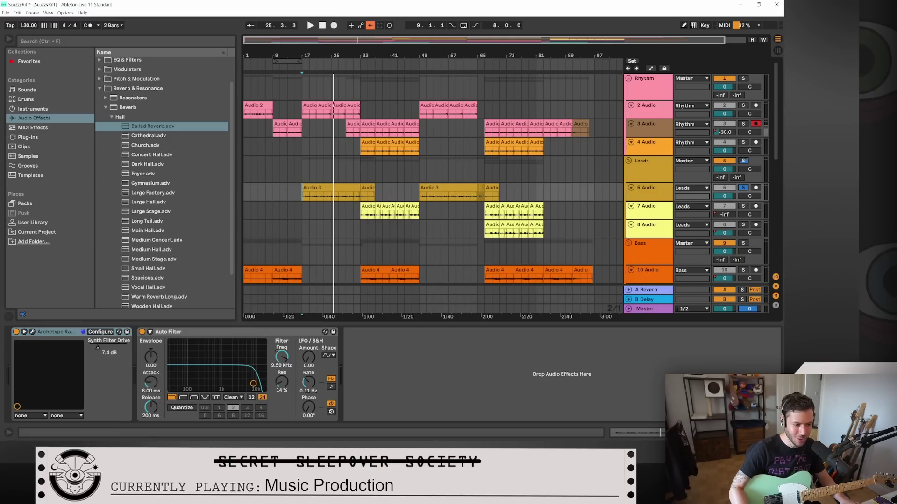
Step: Inspect the Archetype Rabea plug-in on the 6 Audio track, including its Overlord Synth settings and preset list, and close it
click(66, 332)
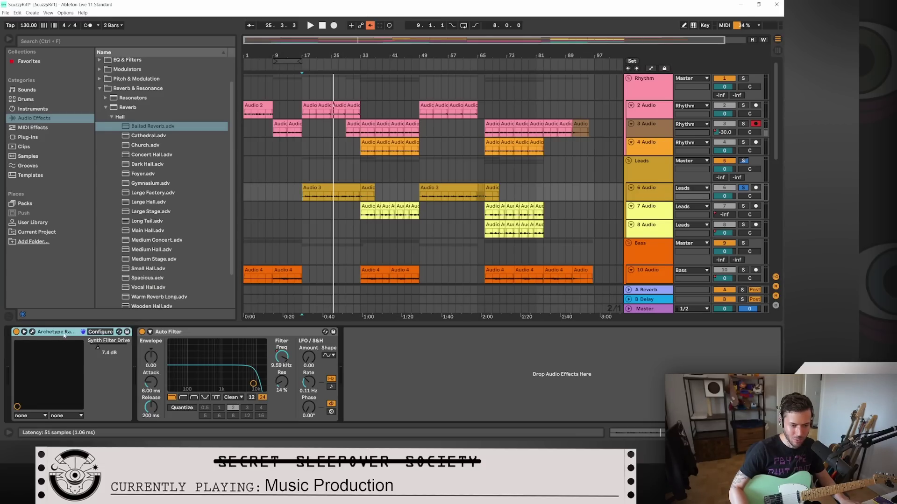
click(32, 332)
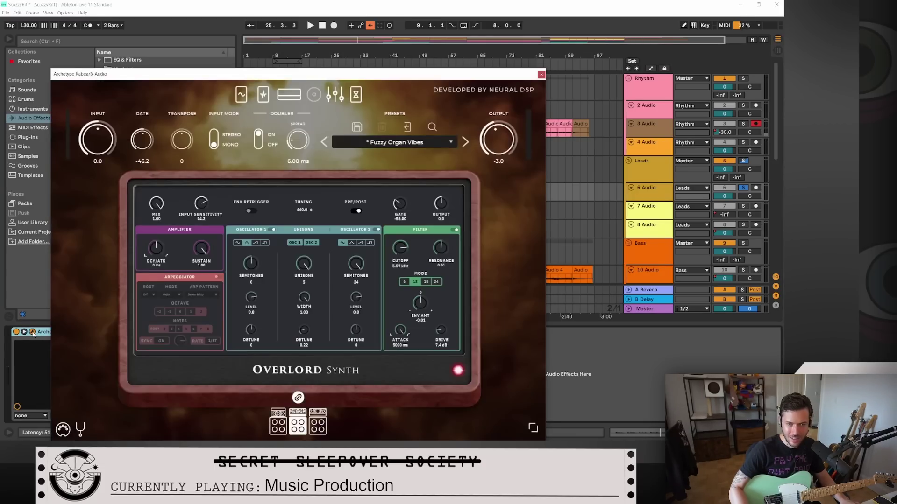
drag(229, 79, 283, 57)
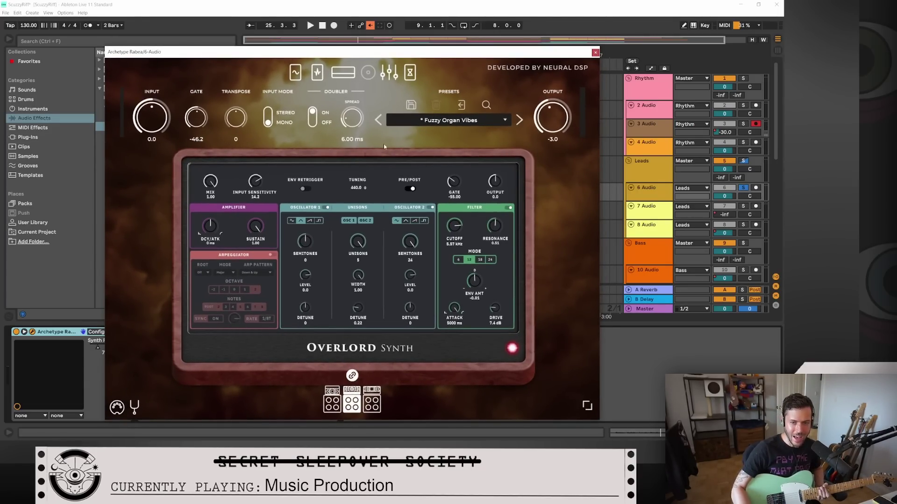
click(505, 122)
mouse_move(426, 190)
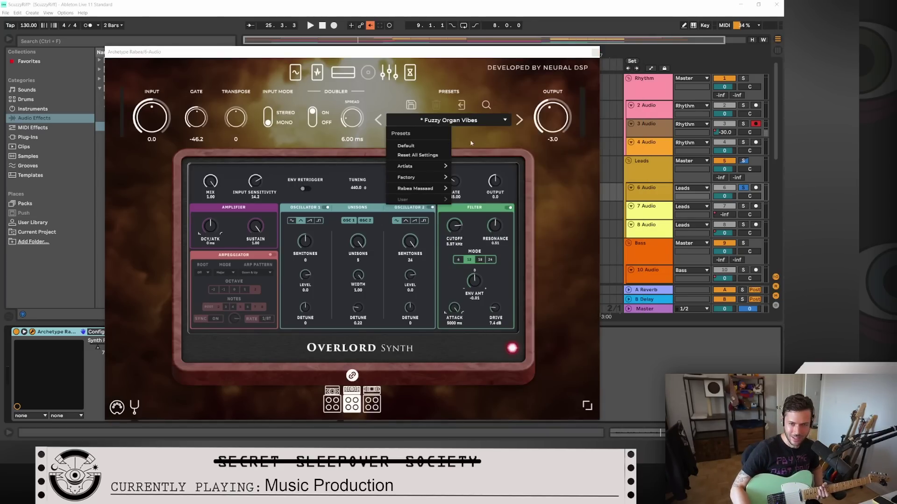
click(499, 126)
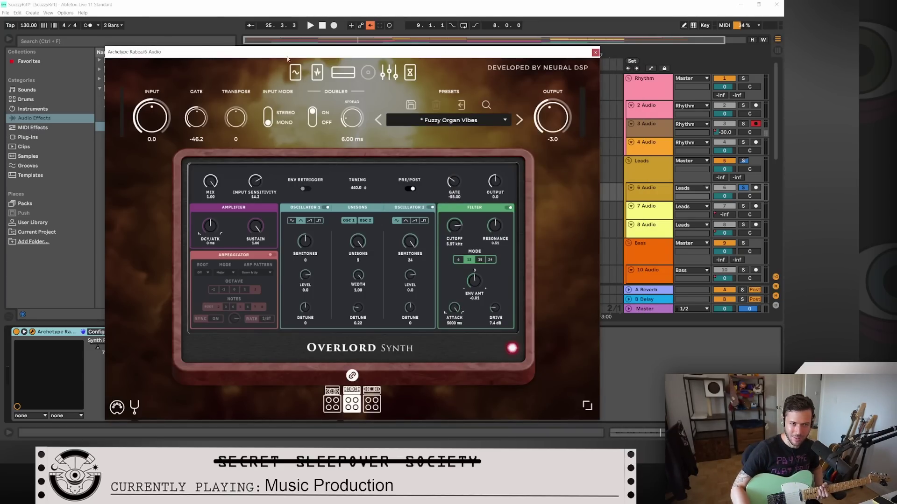
click(595, 53)
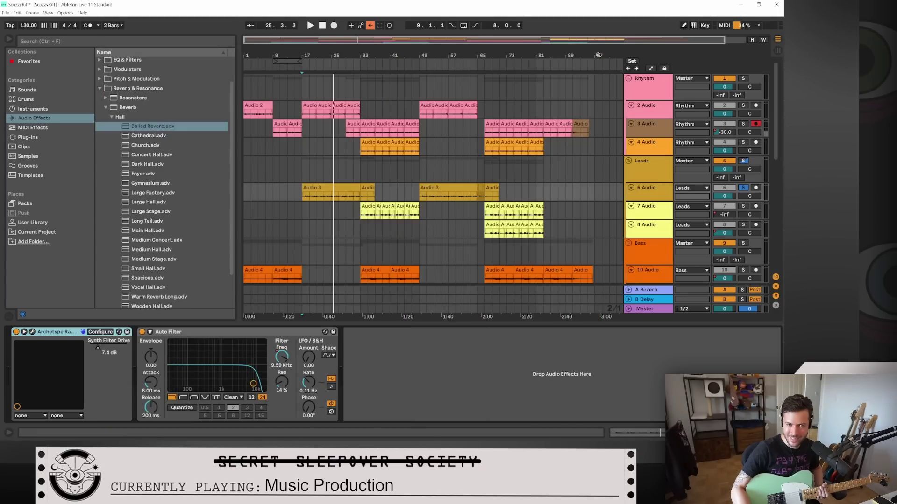
Step: Review the audio device and latency settings in the Preferences, close them and return the insert marker to bar 17
click(63, 13)
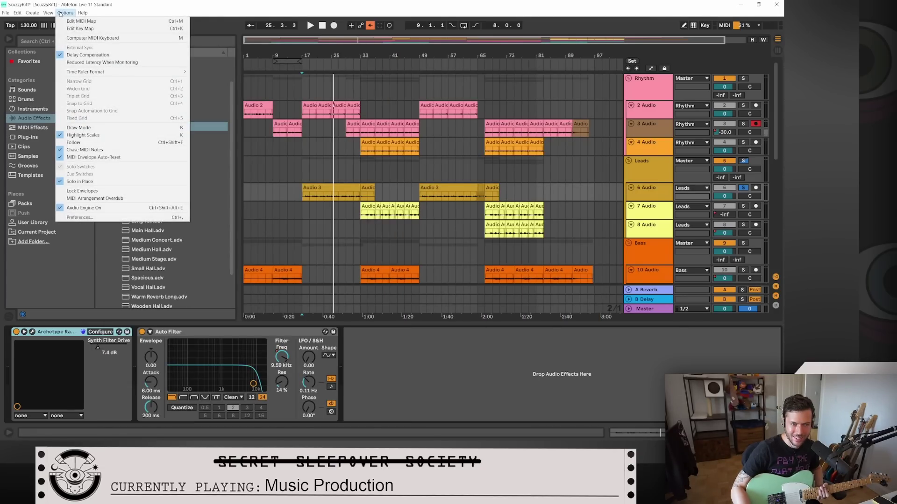
click(78, 217)
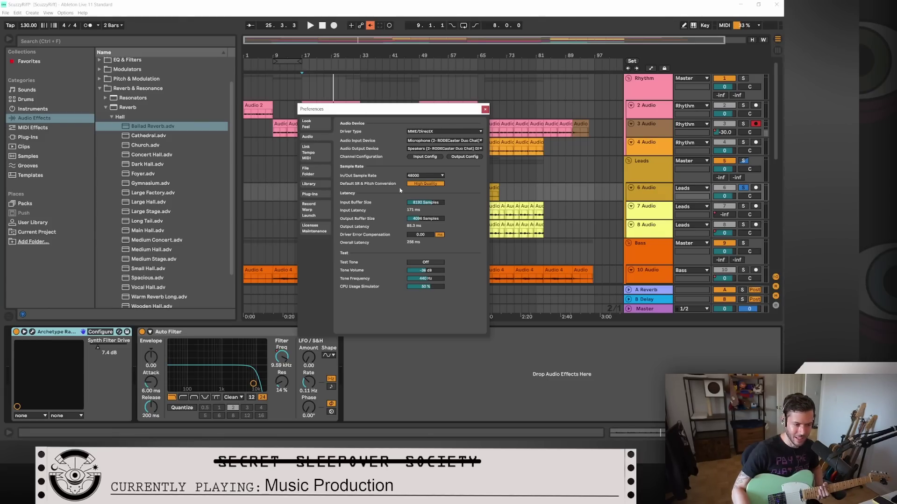
click(485, 109)
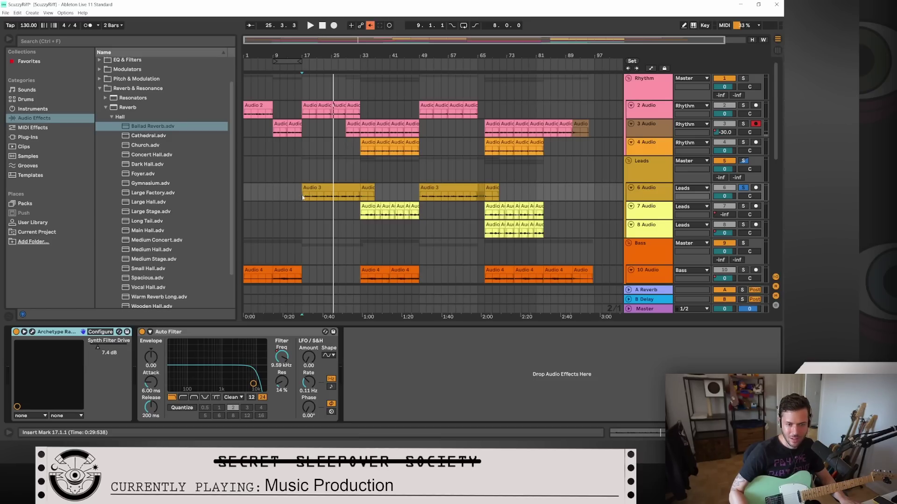
key(space)
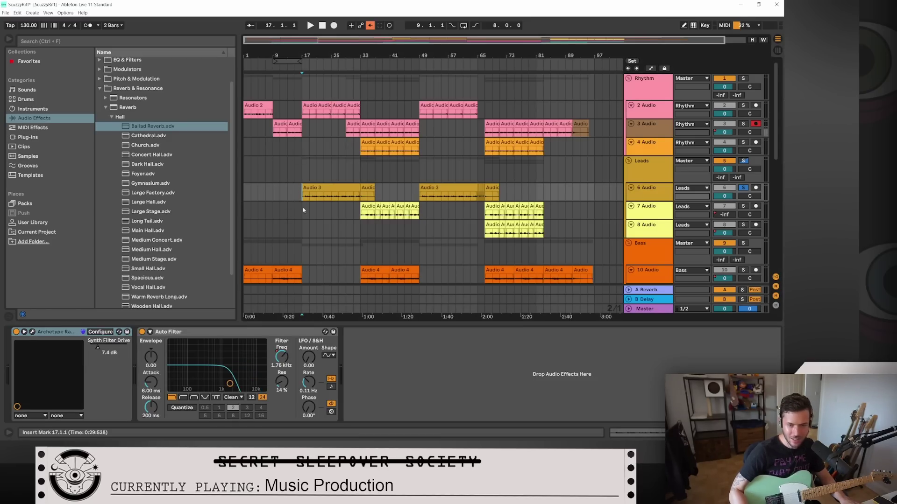
key(ctrl+z)
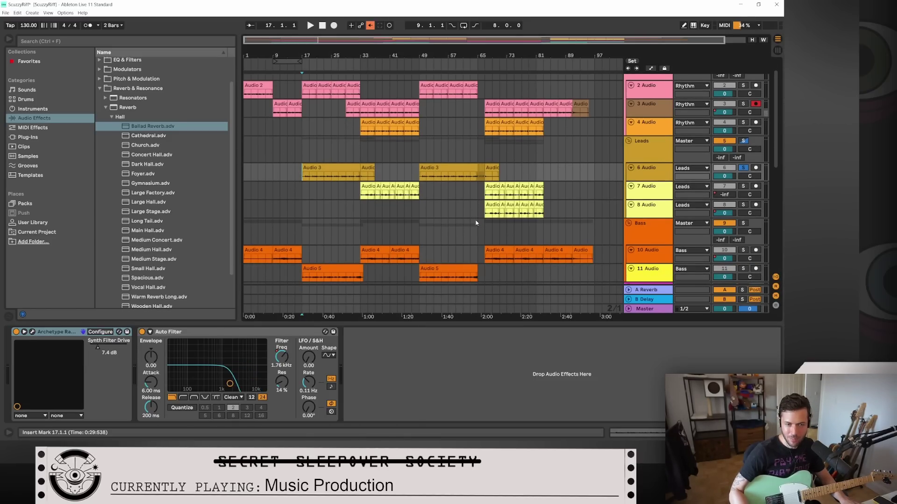
Step: Inspect the notes of the 13 Rockhaven drum clip from bar 9 to 17 and audition its Kick Rock Haven row
scroll(430, 222, down, 6)
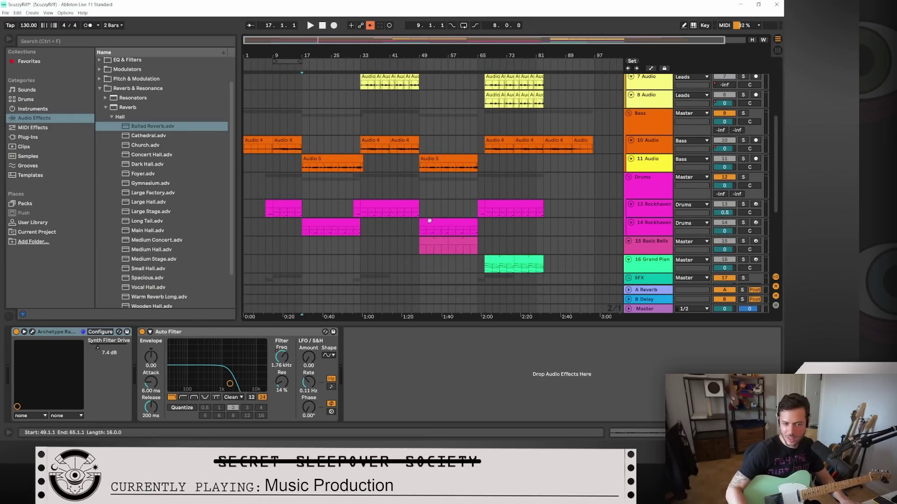
drag(294, 212, 273, 212)
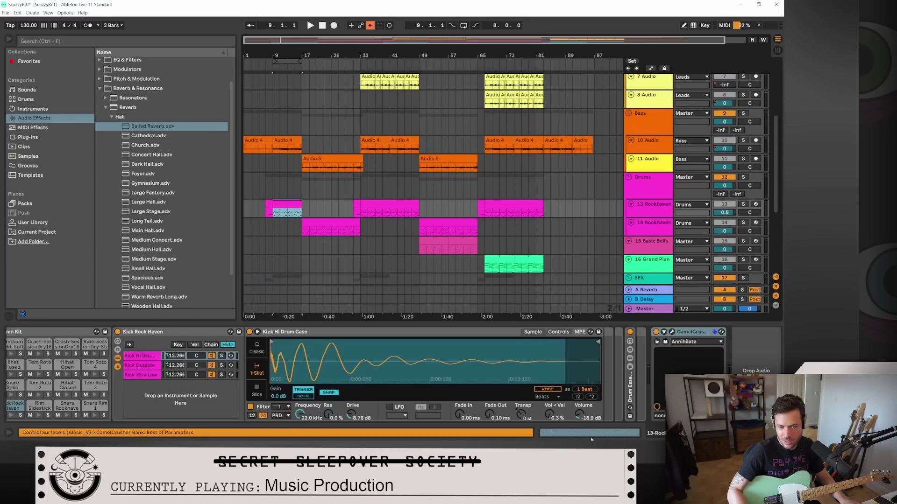
key(shift+Tab)
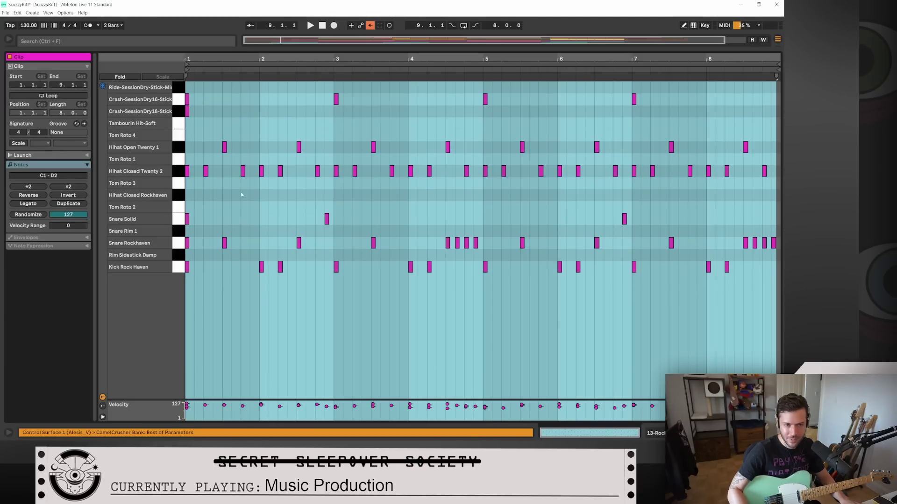
click(232, 306)
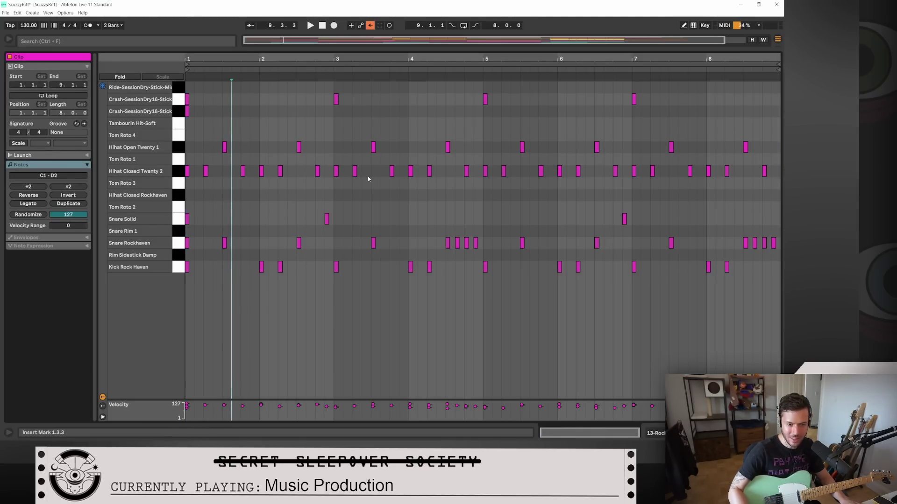
click(178, 270)
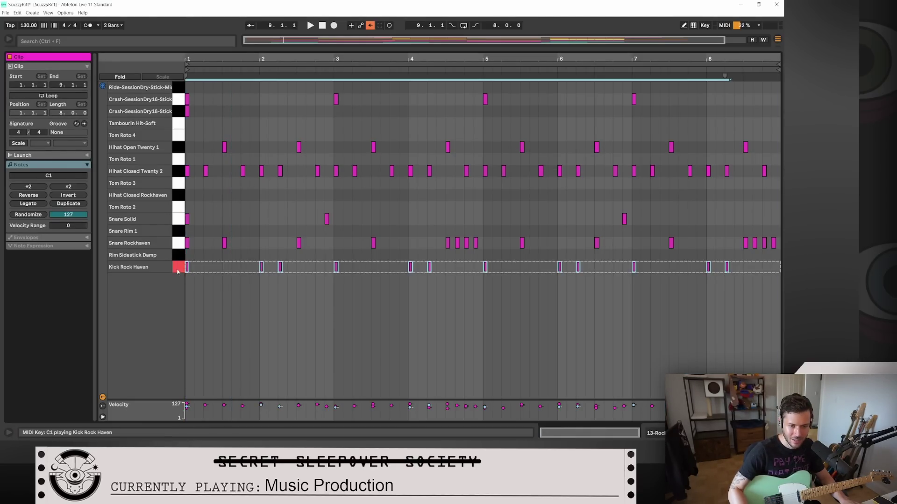
click(250, 281)
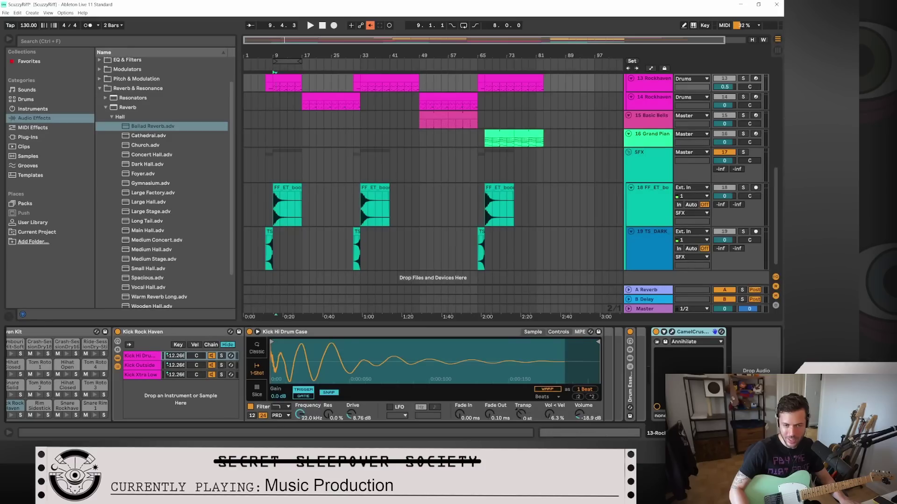
Step: View the chord notes of the 16 Grand Piano clip, return to the arrangement and place the insert marker at bar 85
click(642, 144)
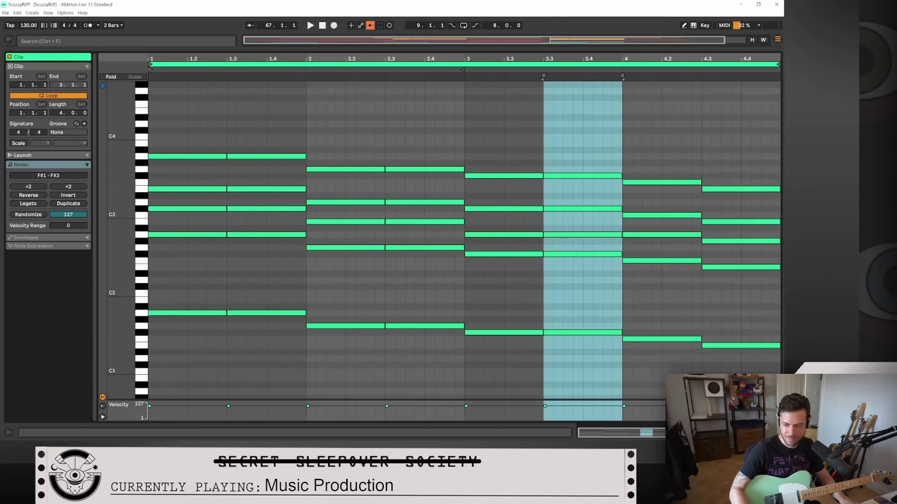
key(shift+Tab)
click(549, 130)
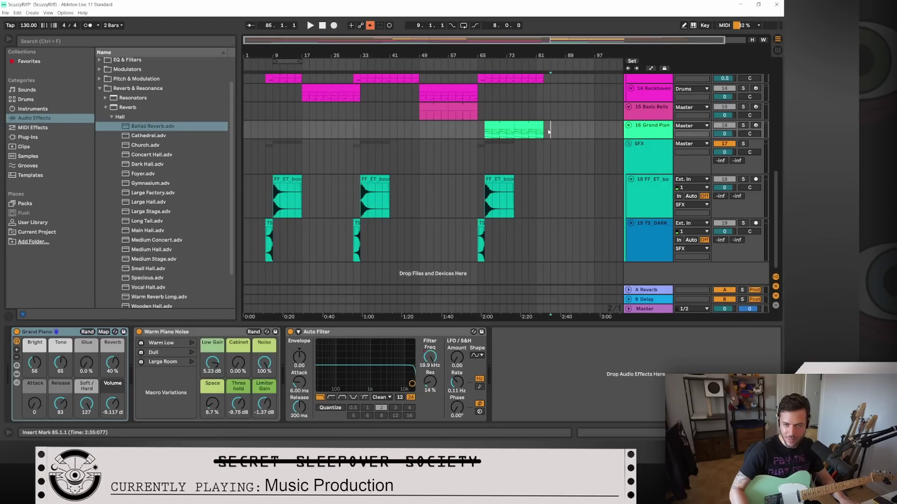
scroll(567, 172, up, 5)
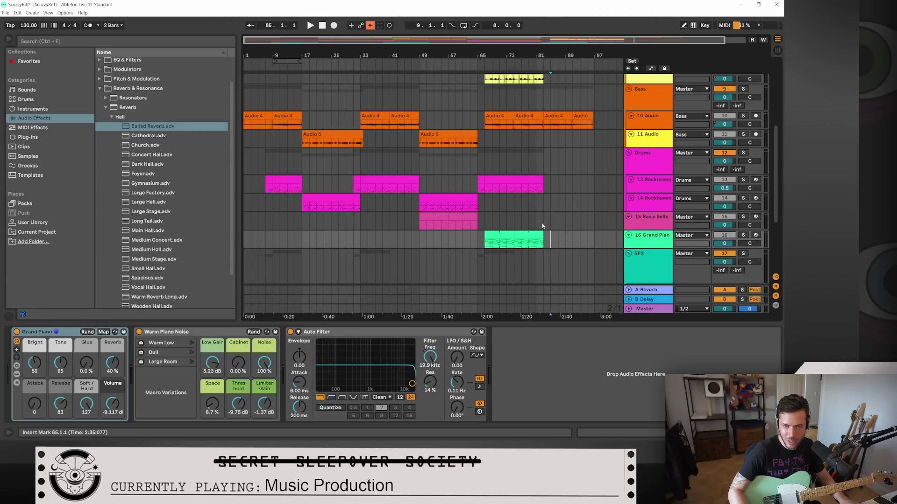
scroll(548, 223, down, 2)
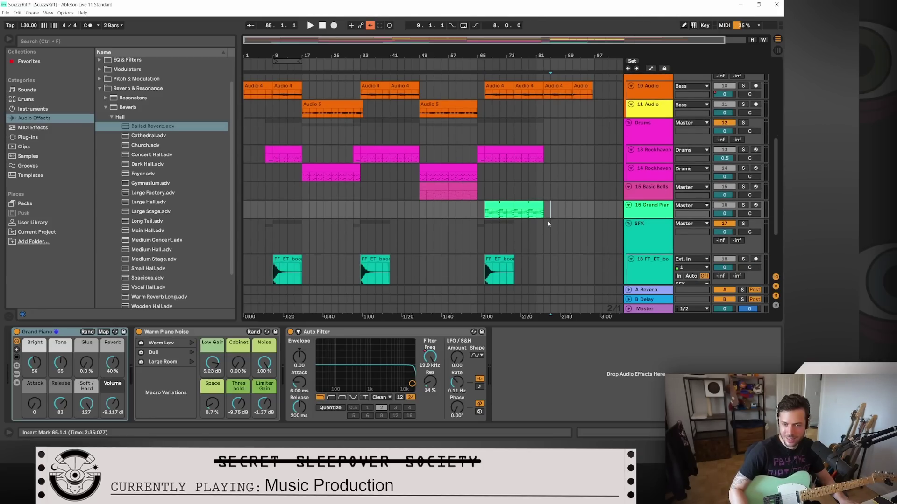
scroll(548, 223, up, 10)
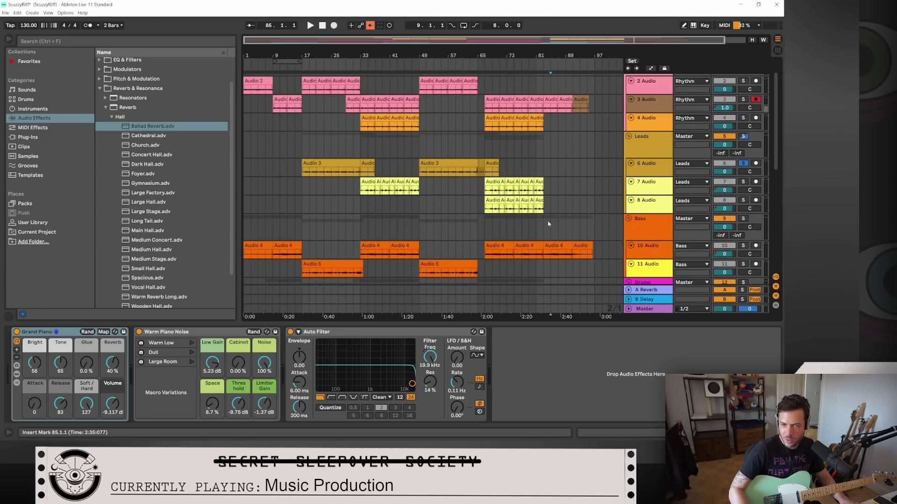
Step: Play the soloed 6 Audio lead clip from bar 17 with its Auto Filter active
scroll(548, 224, up, 2)
scroll(421, 196, down, 1)
click(323, 167)
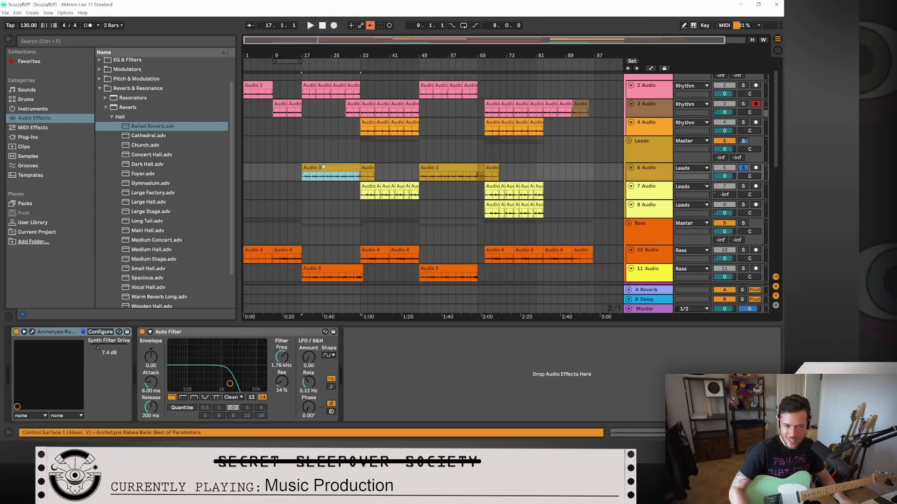
click(302, 178)
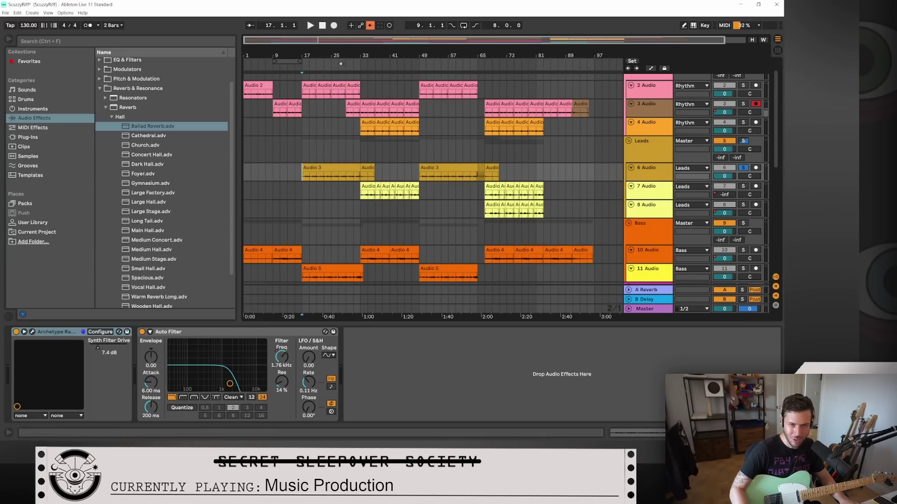
click(309, 25)
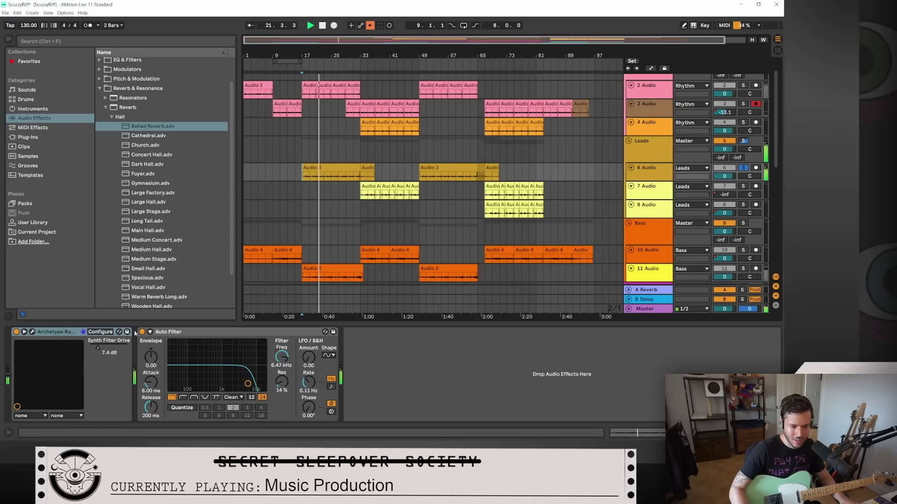
Step: Bypass the Auto Filter on the 6 Audio track during playback and audition the unfiltered lead again from bar 25
click(16, 332)
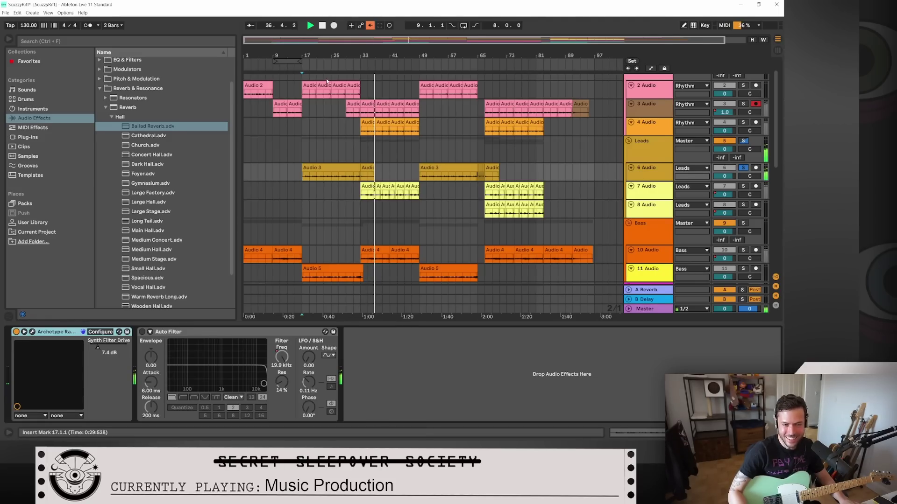
click(16, 332)
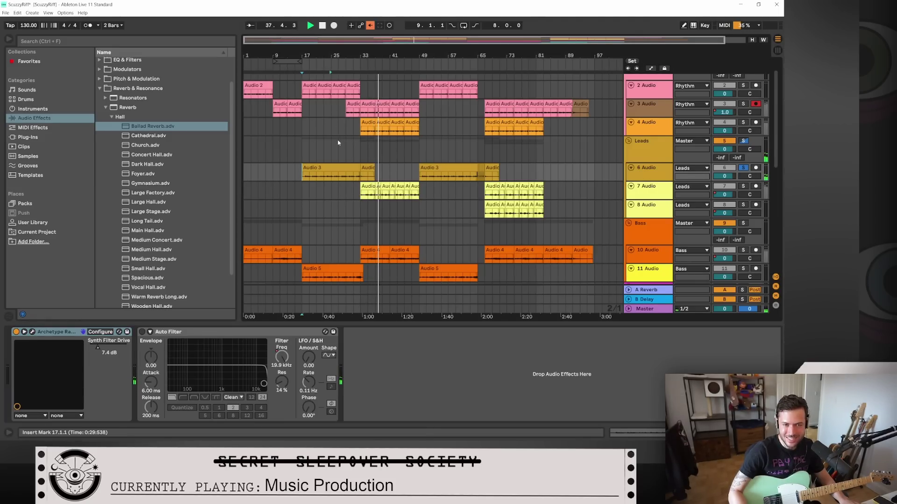
click(321, 26)
click(330, 76)
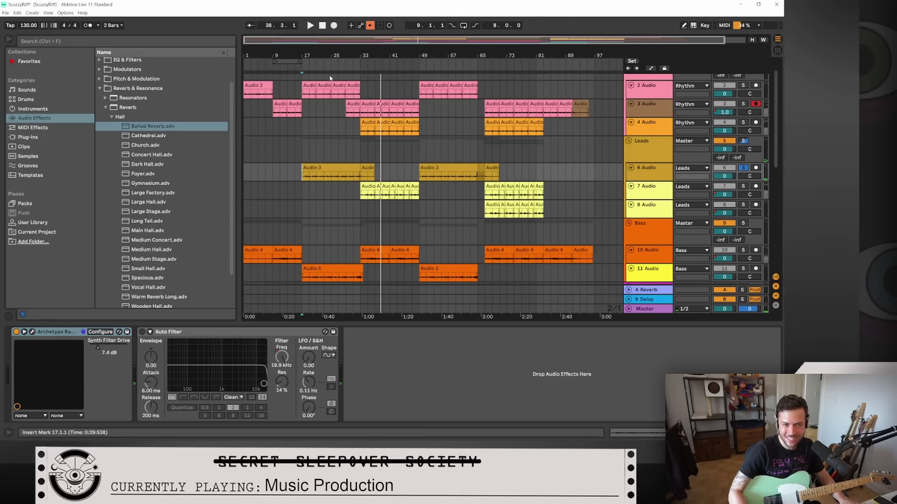
click(311, 26)
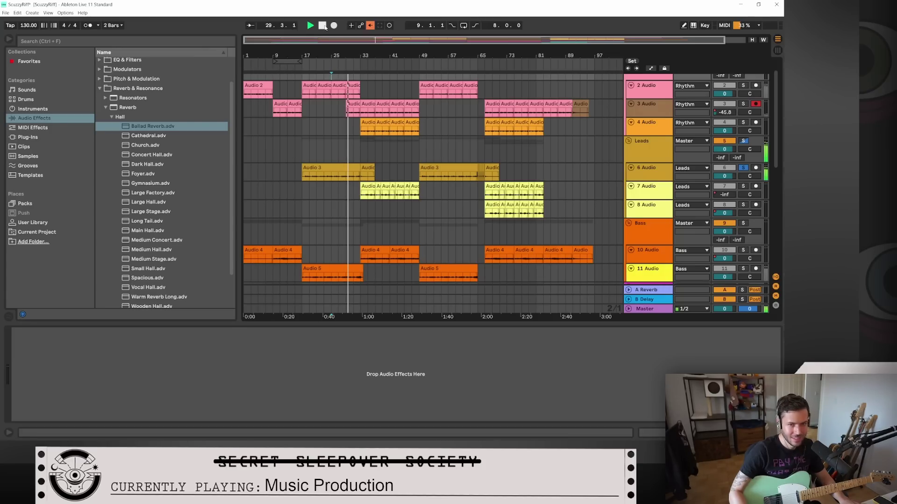
click(323, 25)
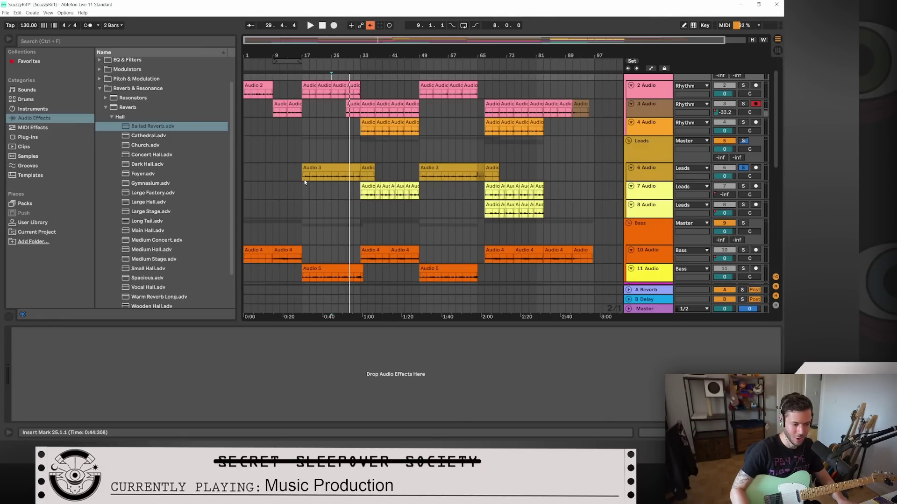
Step: Re-enable the Auto Filter on the 6 Audio track and audition the filtered lead from bar 17
click(329, 168)
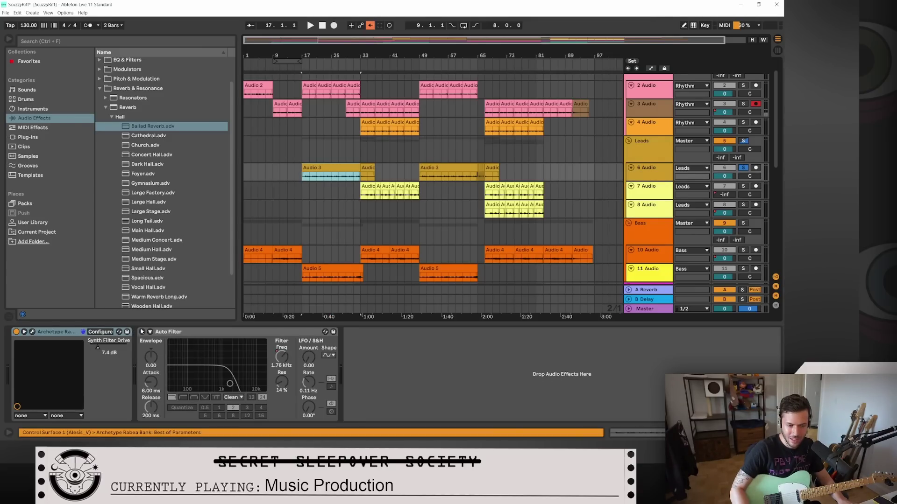
click(143, 331)
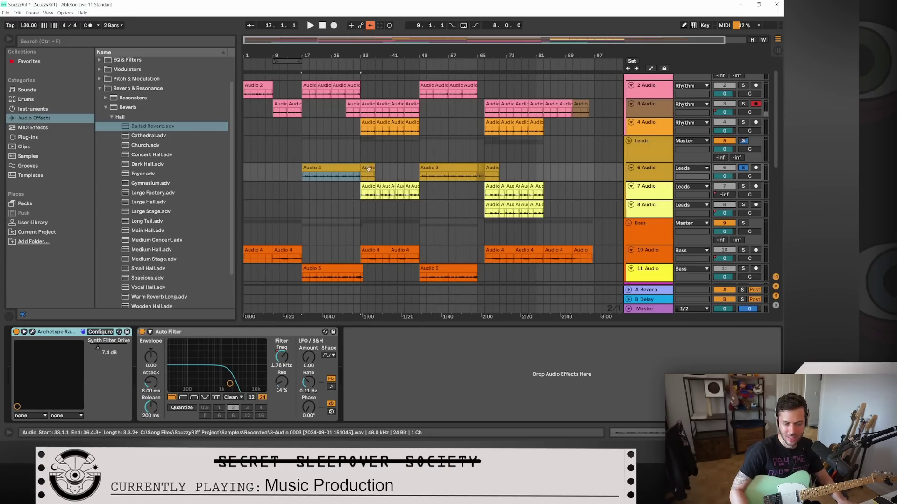
click(244, 332)
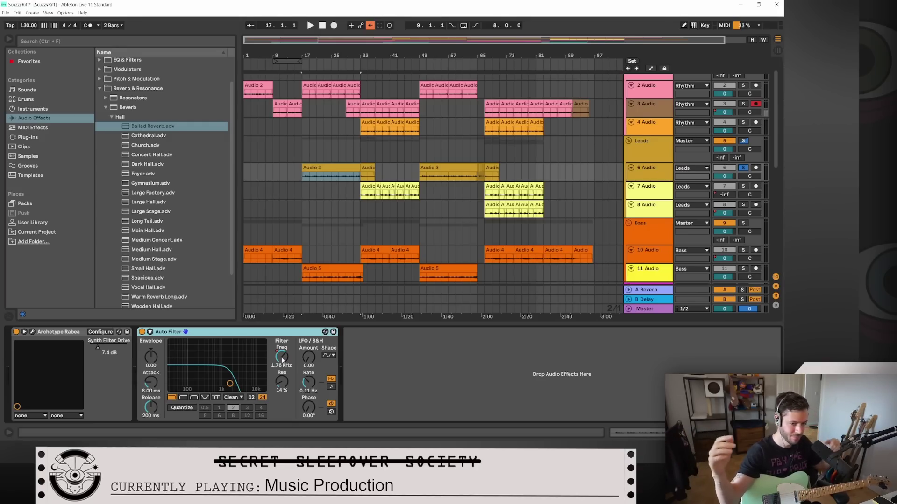
click(302, 179)
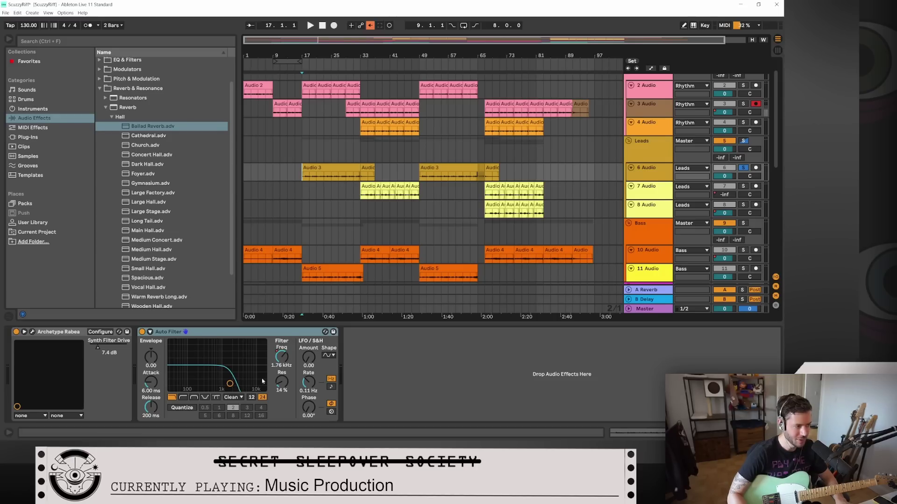
click(309, 26)
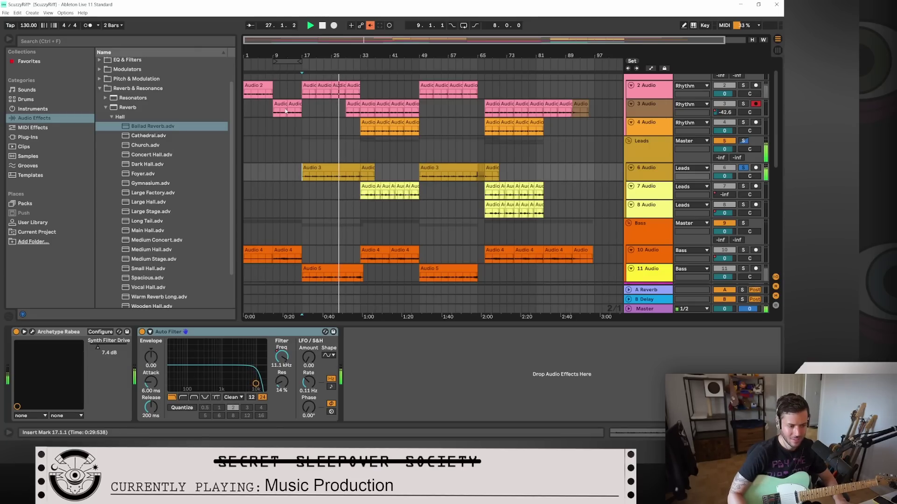
click(323, 27)
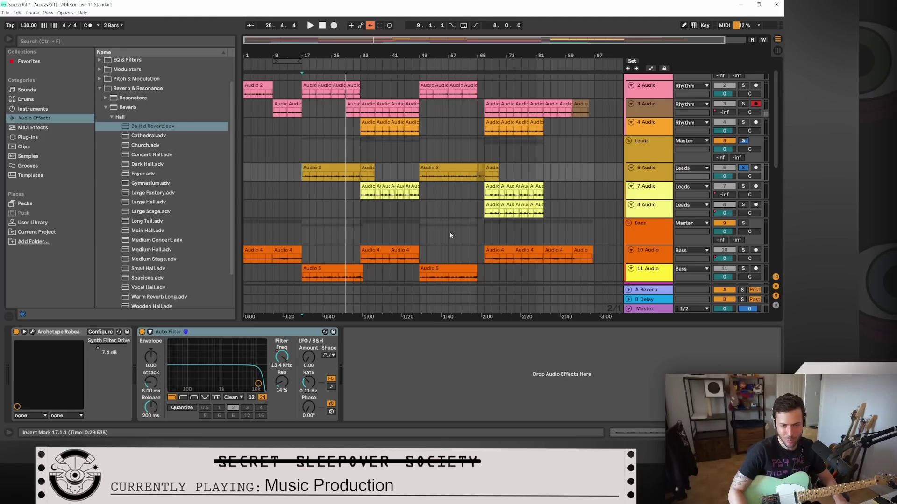
Step: View the device chains of the 6 Audio lead and the 4, 3 and 2 Audio rhythm tracks
click(643, 190)
click(646, 170)
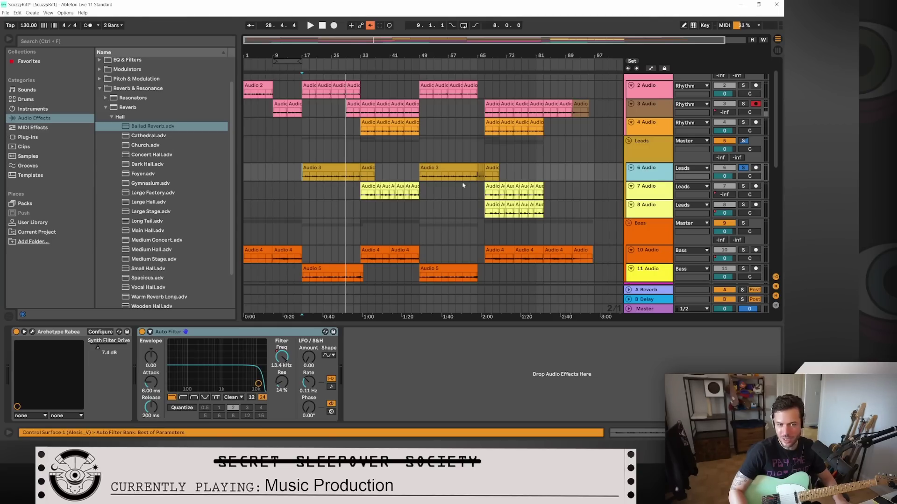
click(656, 134)
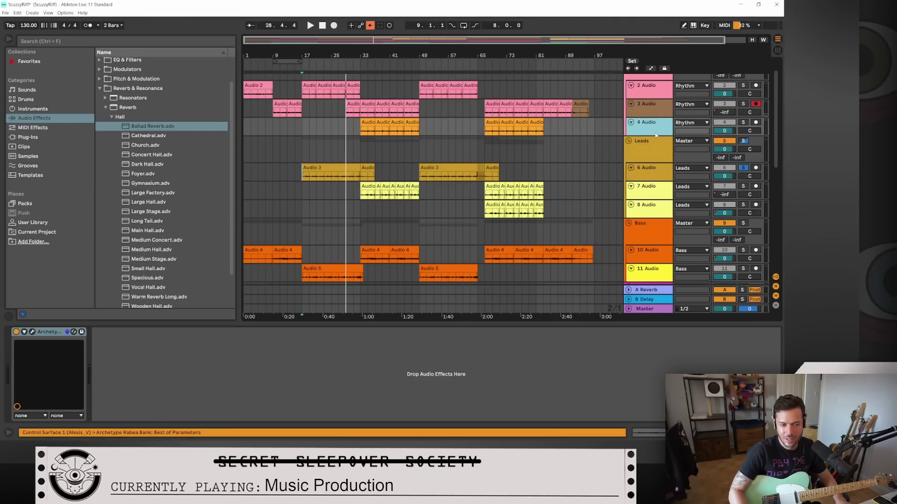
click(658, 104)
click(657, 94)
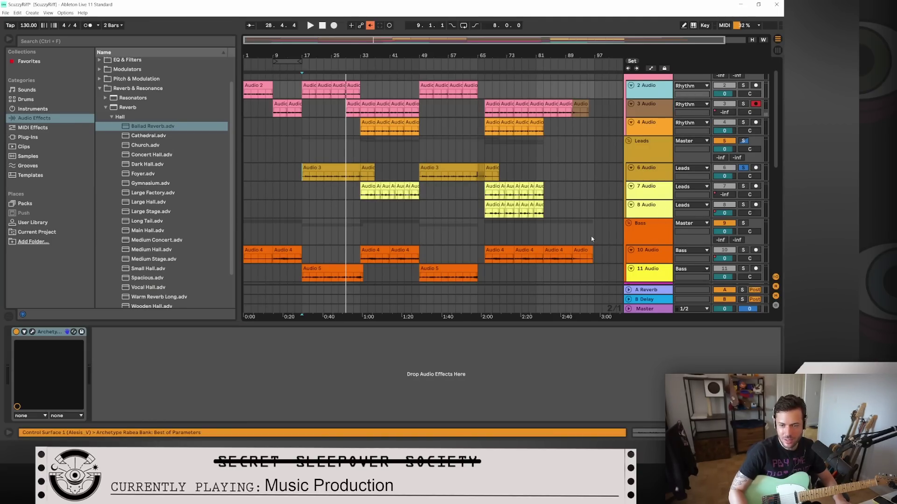
Step: Turn off solo on the Leads group and the 6 Audio track
scroll(592, 237, down, 5)
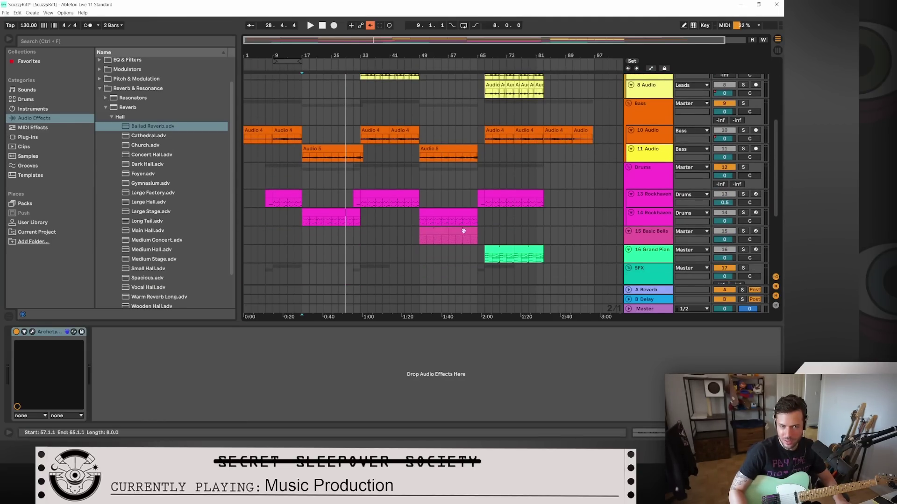
scroll(461, 233, up, 4)
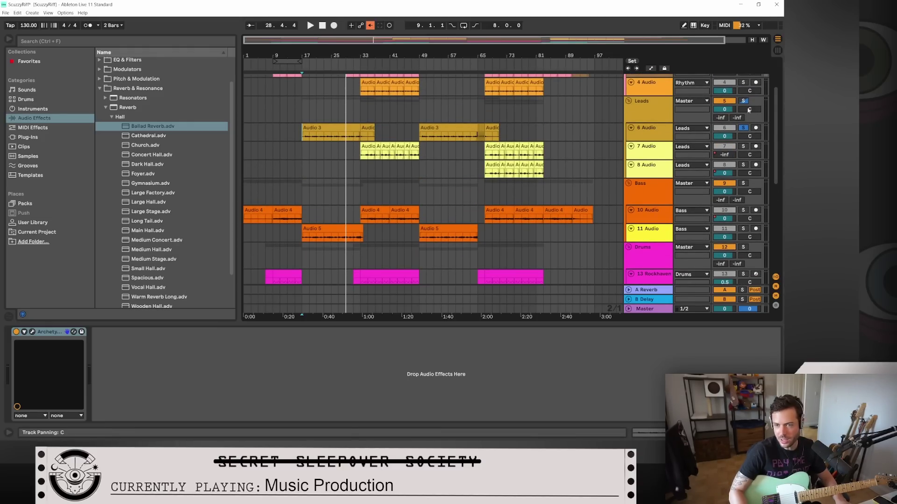
scroll(514, 196, down, 5)
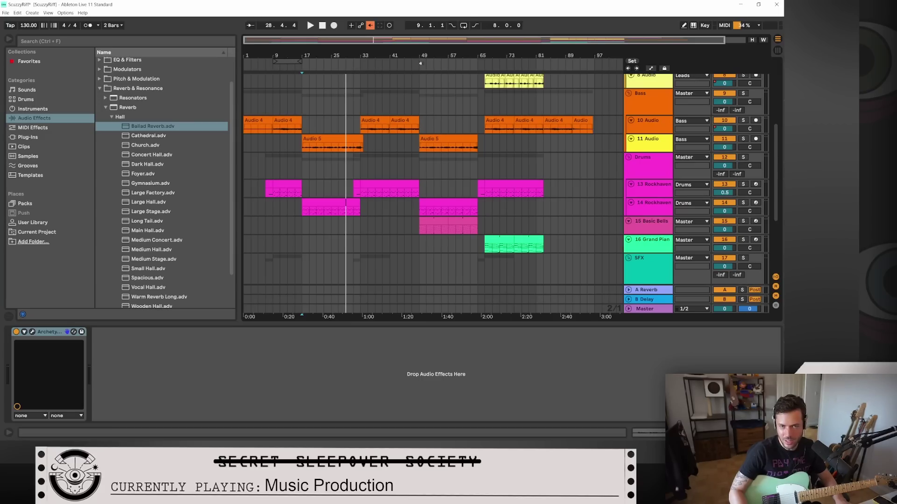
Step: Play the arrangement from bar 49 and solo the 15 Basic Bells track
click(420, 230)
click(418, 231)
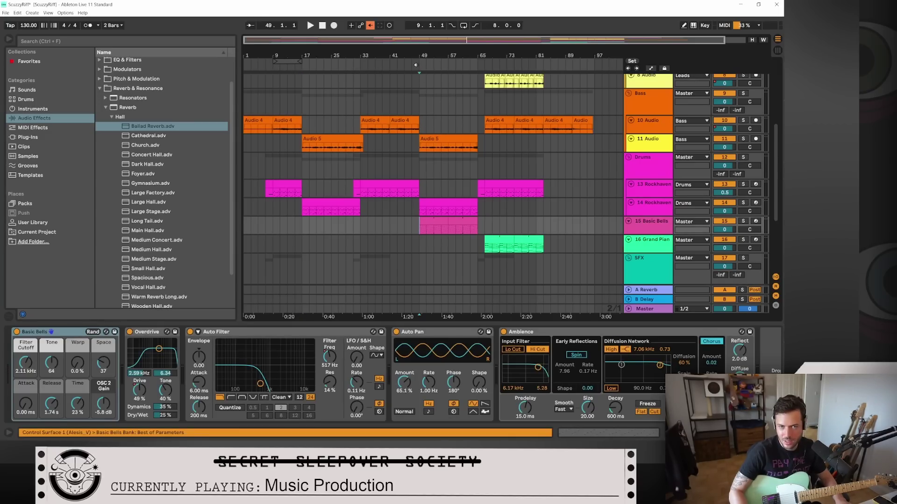
click(312, 25)
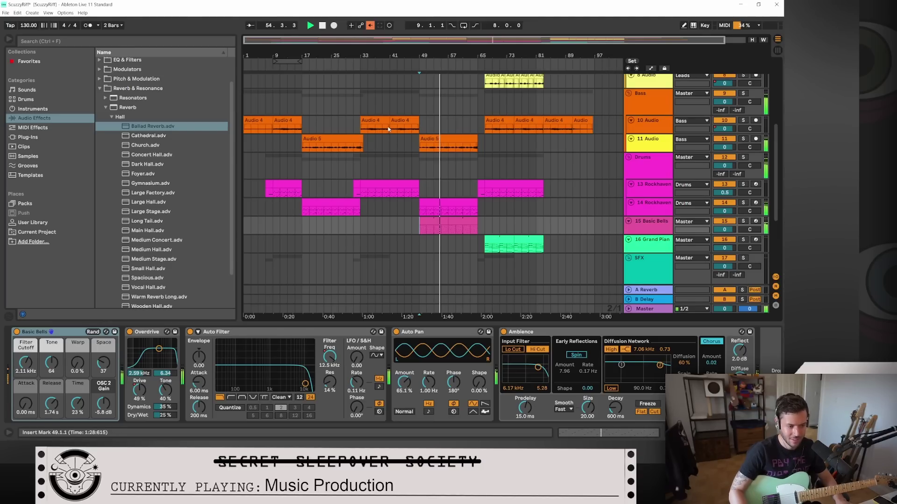
click(322, 25)
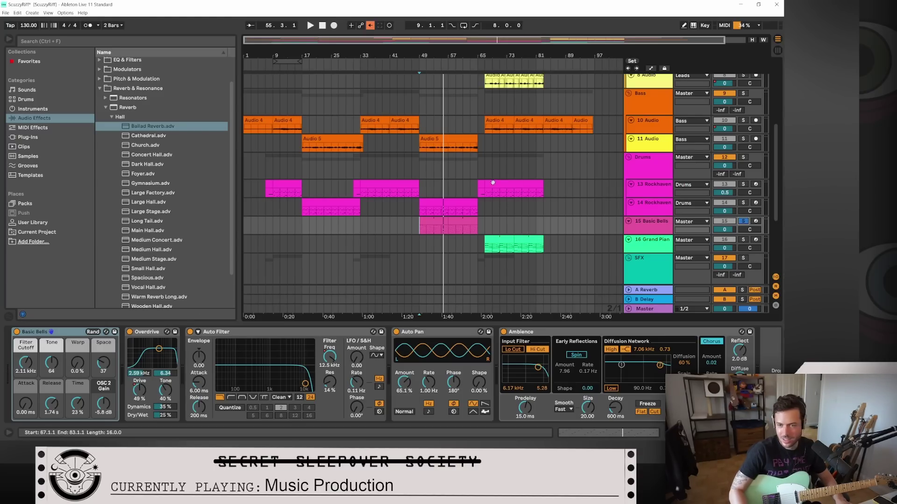
Step: Increase the height of the tracks and show automation, with the 15 Basic Bells track selected
click(507, 208)
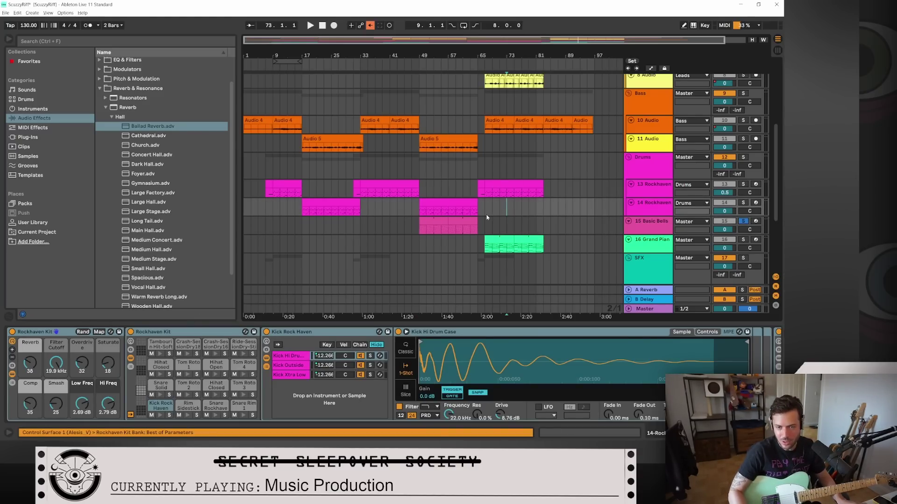
click(652, 214)
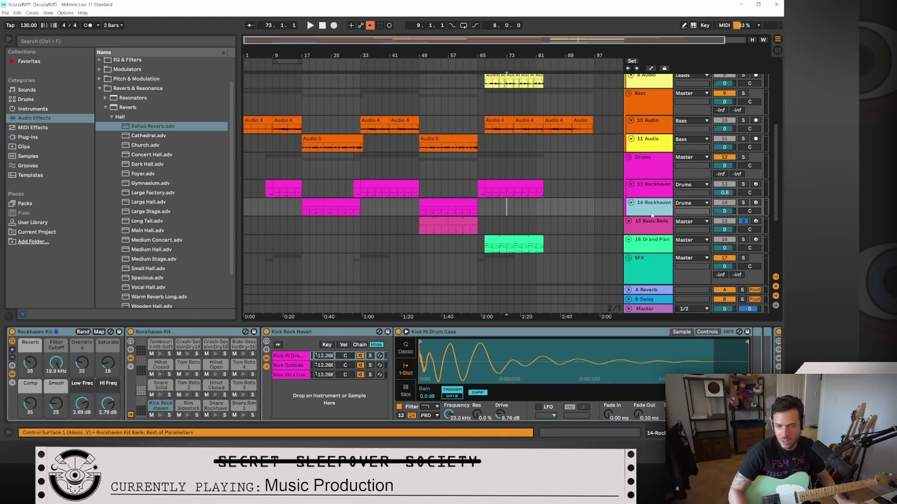
drag(652, 215, 652, 232)
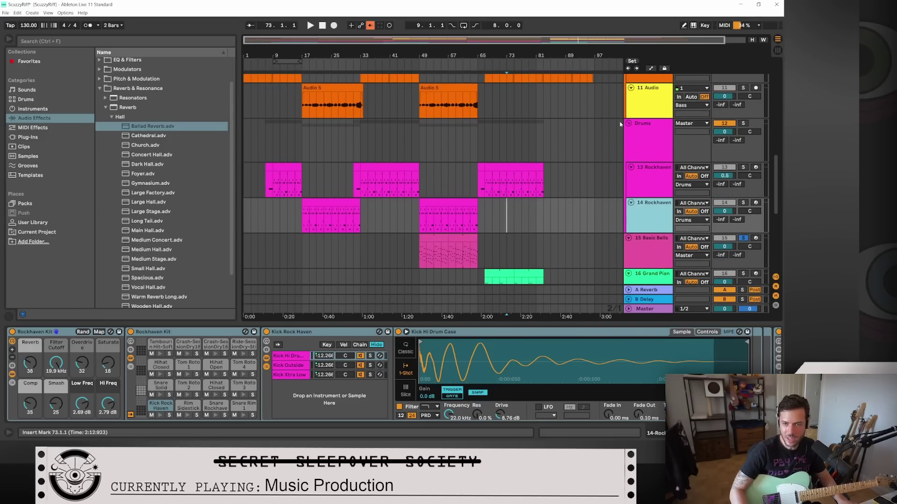
click(651, 69)
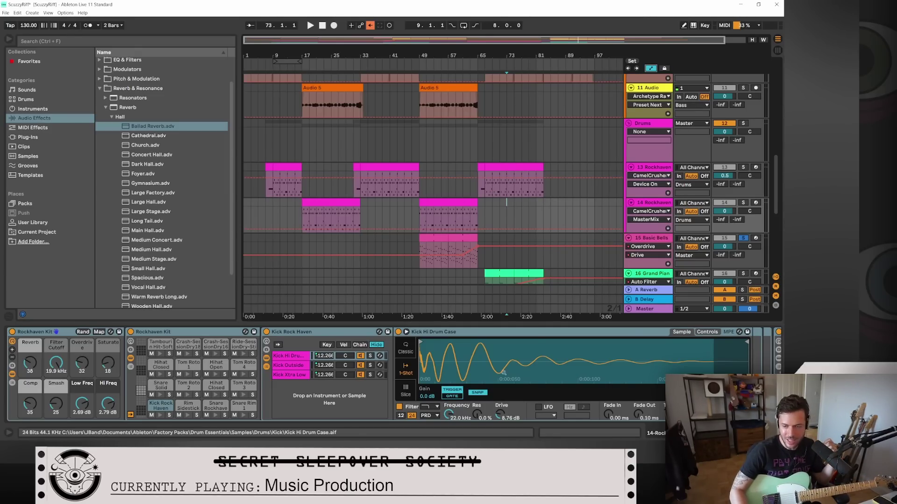
click(650, 239)
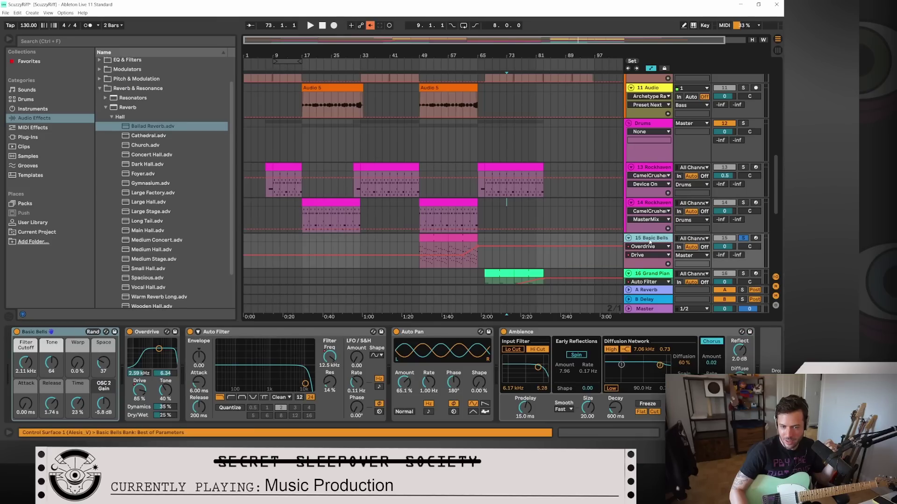
Step: Automate the Auto Pan Amount on 15 Basic Bells from 21.1% at bar 49 up to 79.1% at bar 65 and audition the ramp
click(404, 383)
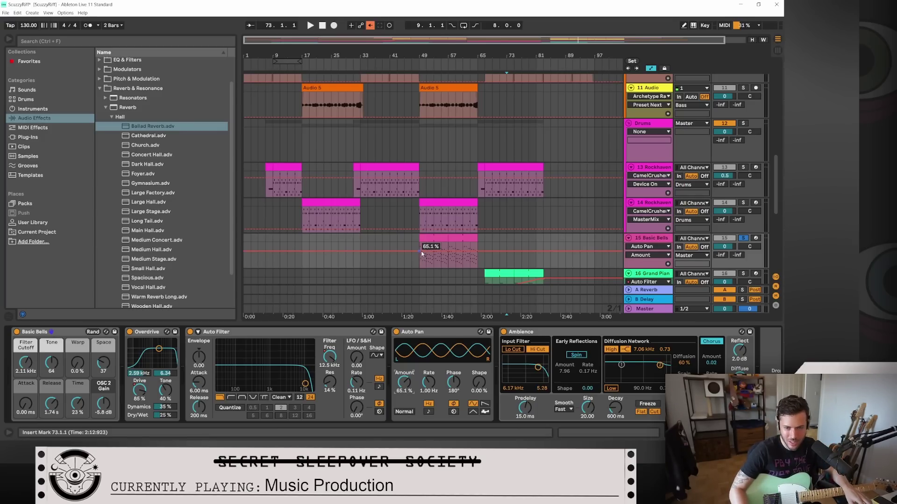
drag(422, 253, 419, 262)
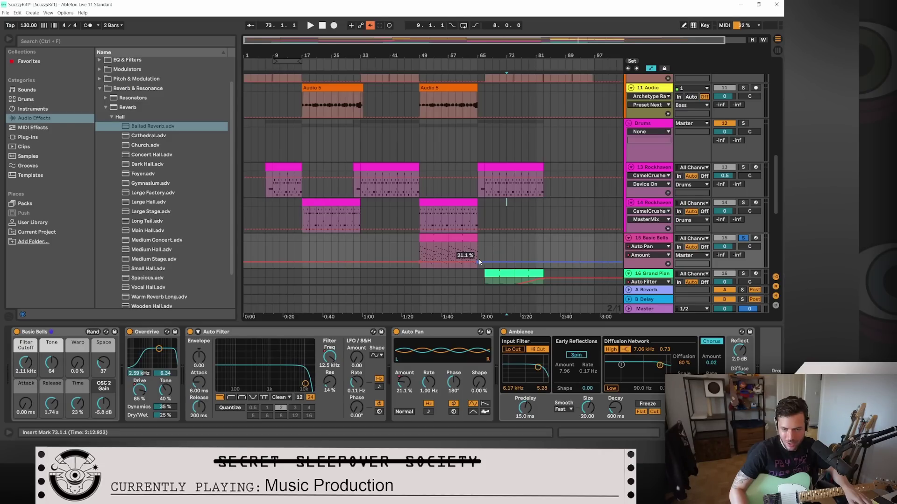
drag(478, 262, 477, 247)
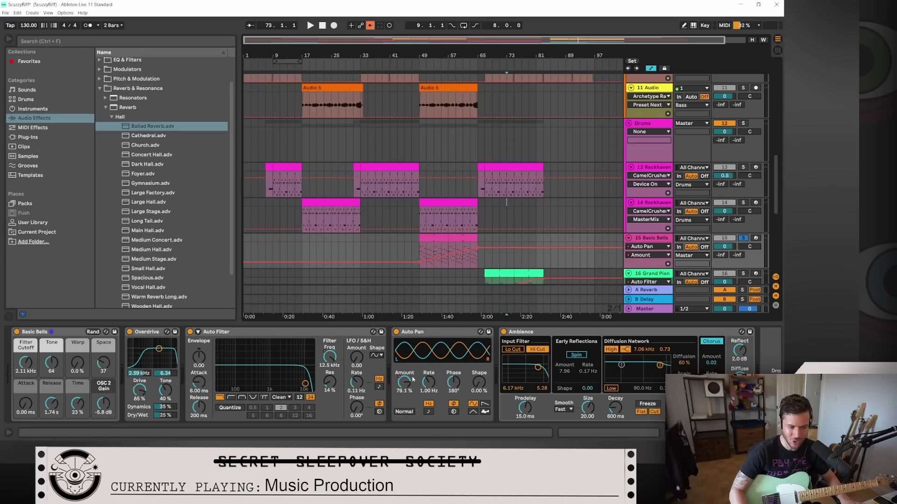
click(420, 66)
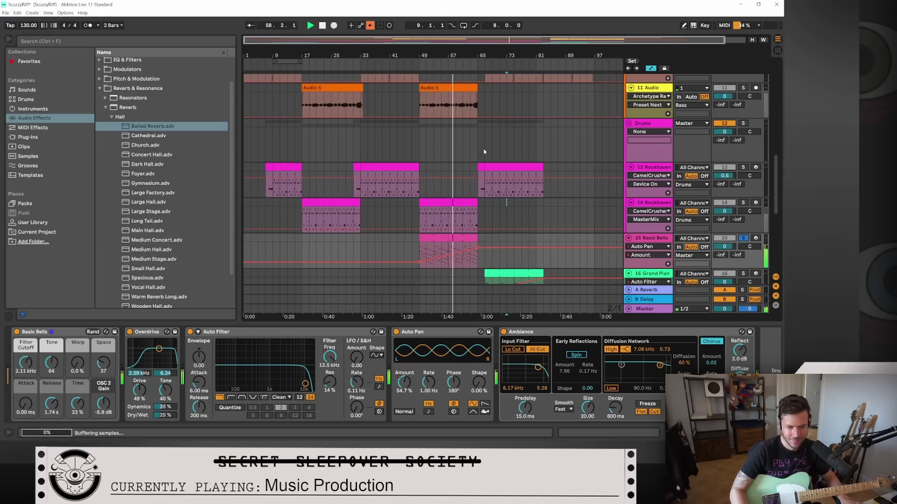
click(523, 274)
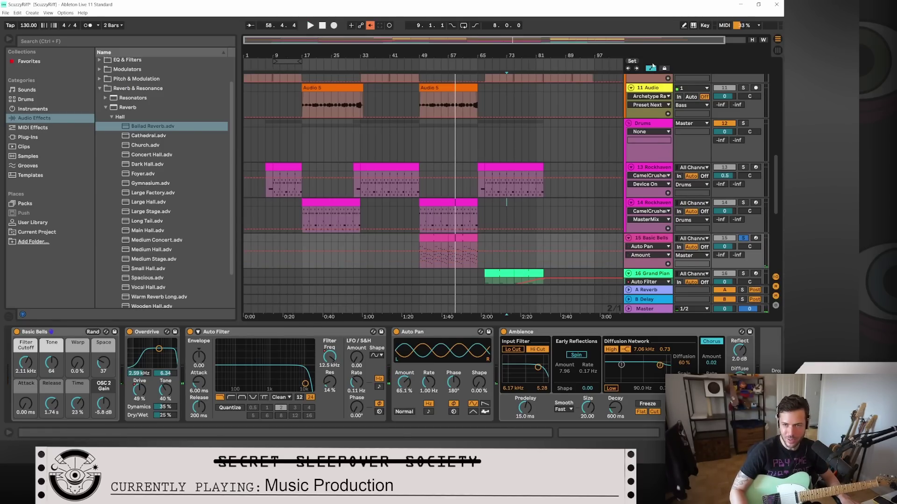
Step: Hide the automation and play the soloed 15 Basic Bells clip from bar 49
click(651, 68)
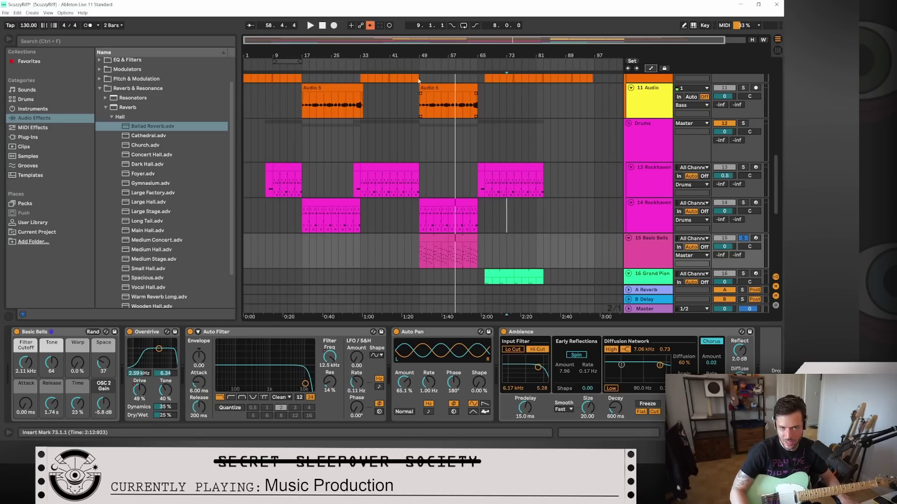
click(420, 255)
key(space)
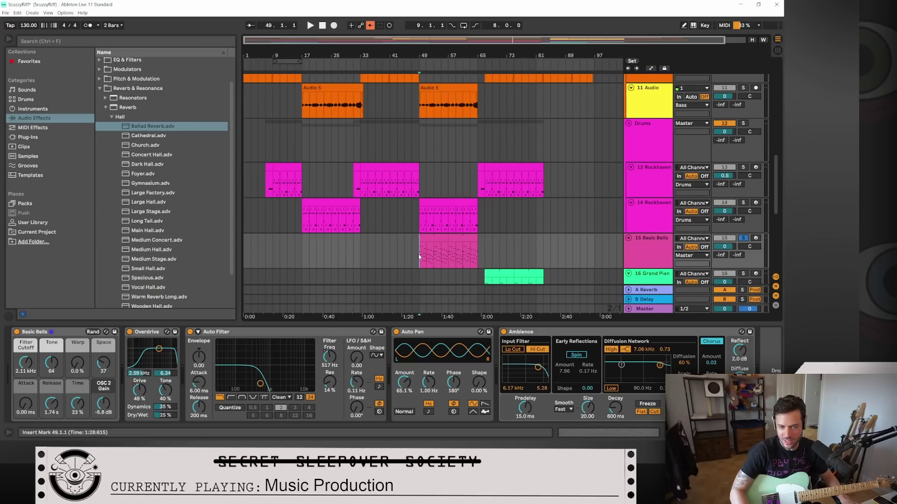
Step: Play the soloed 15 Basic Bells clip from bar 49 to its end while following the Overdrive Drive amount
click(309, 25)
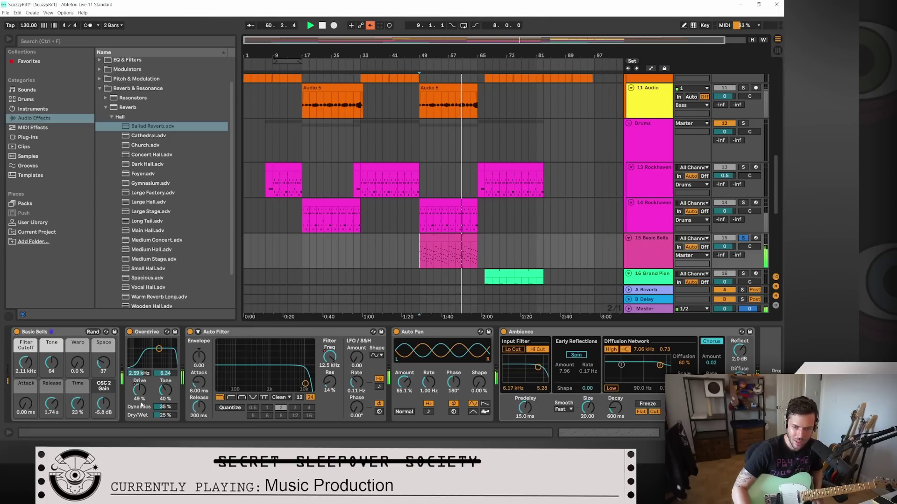
scroll(142, 403, up, 7)
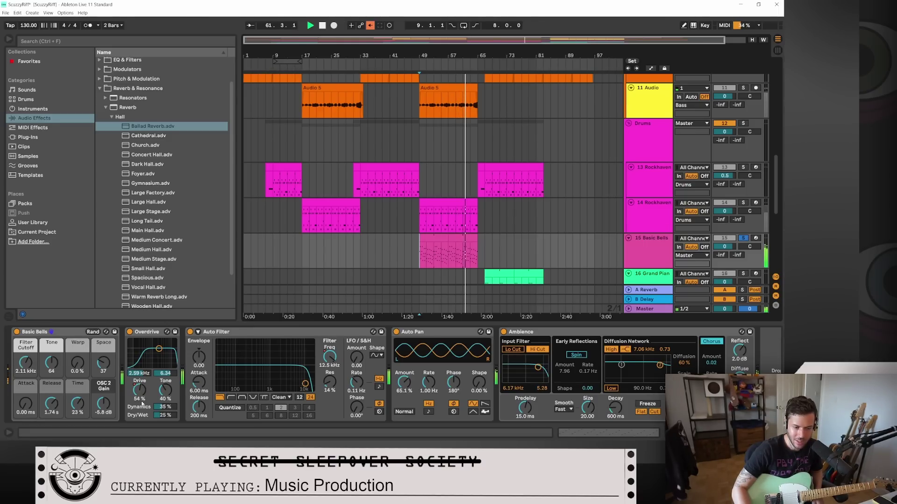
scroll(140, 412, up, 10)
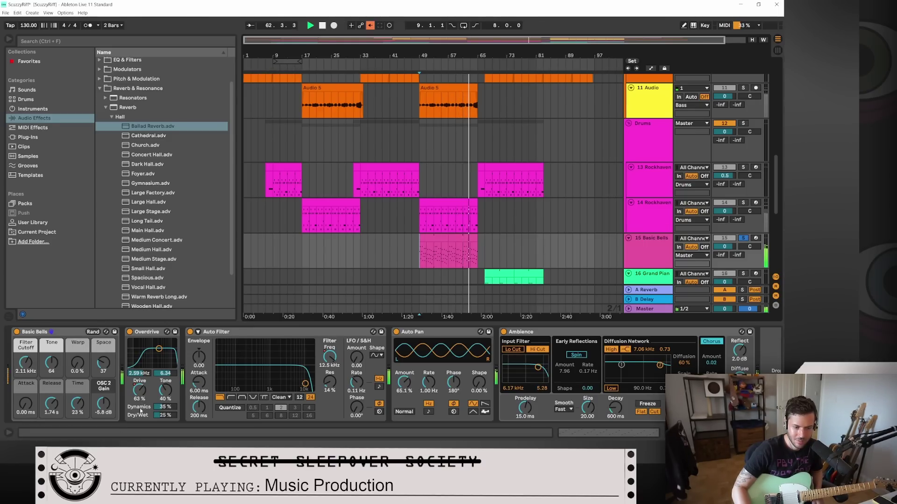
scroll(140, 411, up, 9)
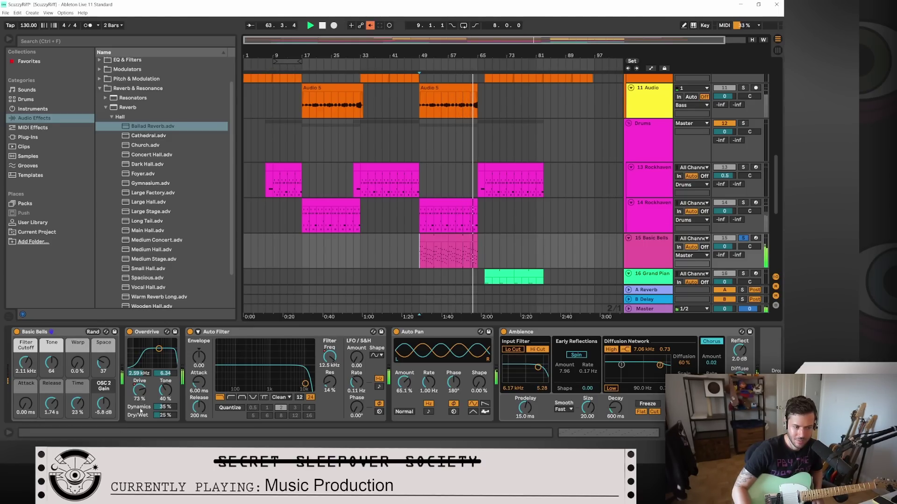
scroll(140, 411, up, 5)
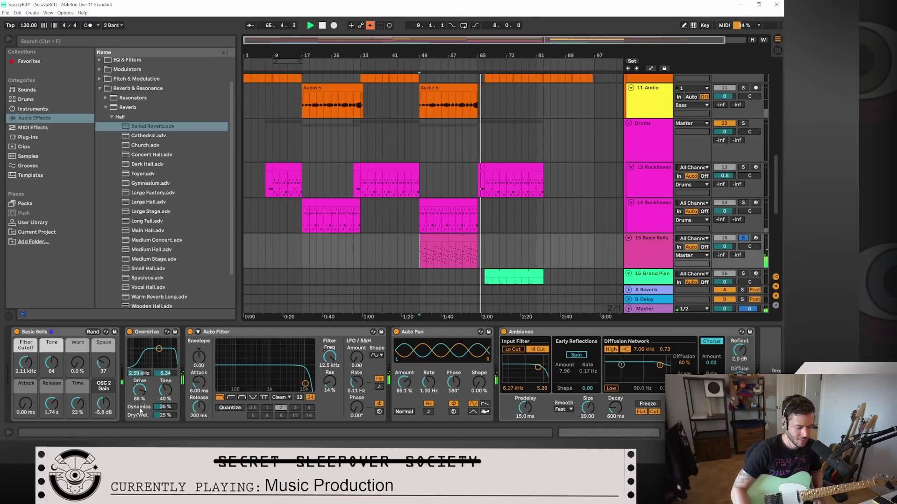
click(322, 25)
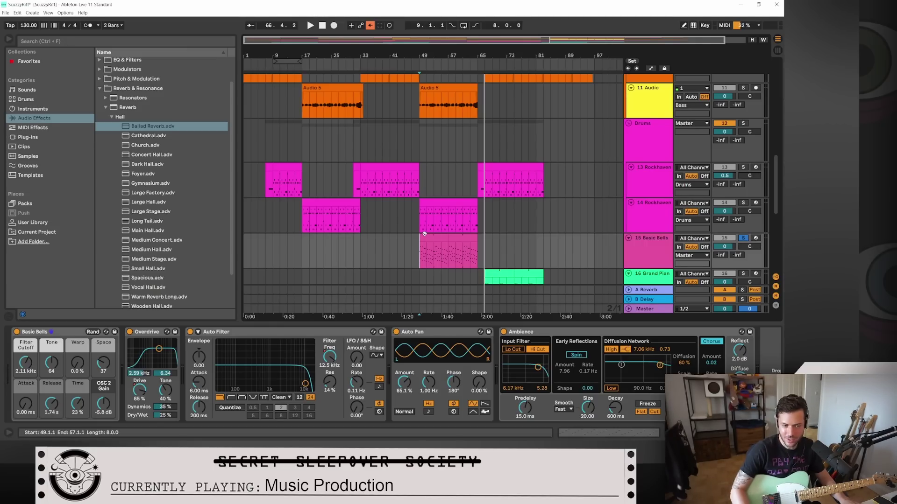
Step: Bypass Overdrive, Auto Filter, Auto Pan and Ambience on 15 Basic Bells and audition the dry sound from bar 49
click(130, 331)
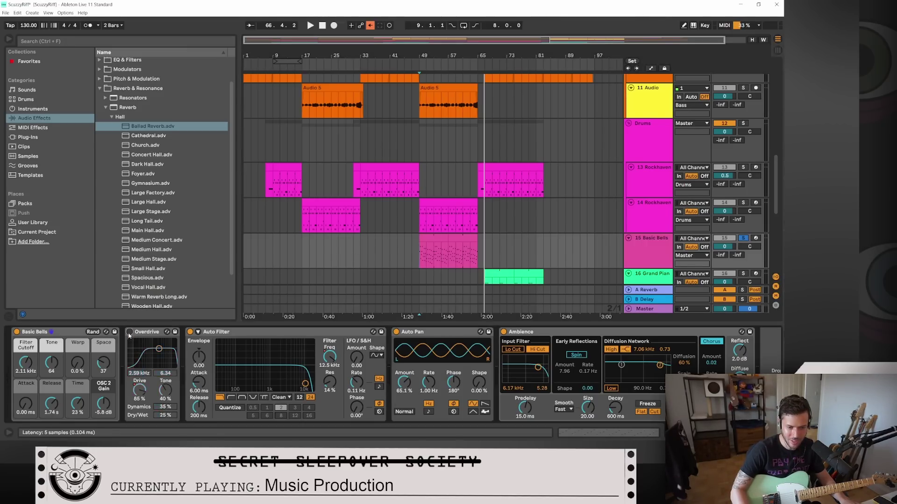
click(190, 332)
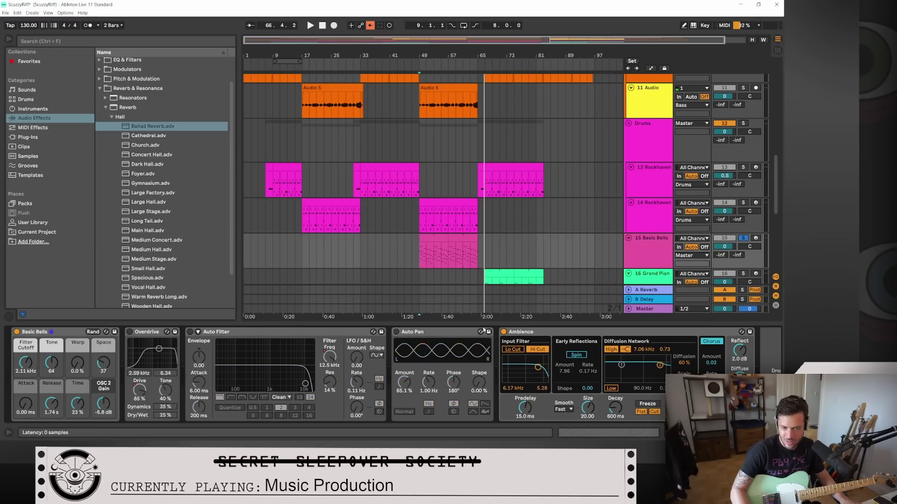
click(504, 332)
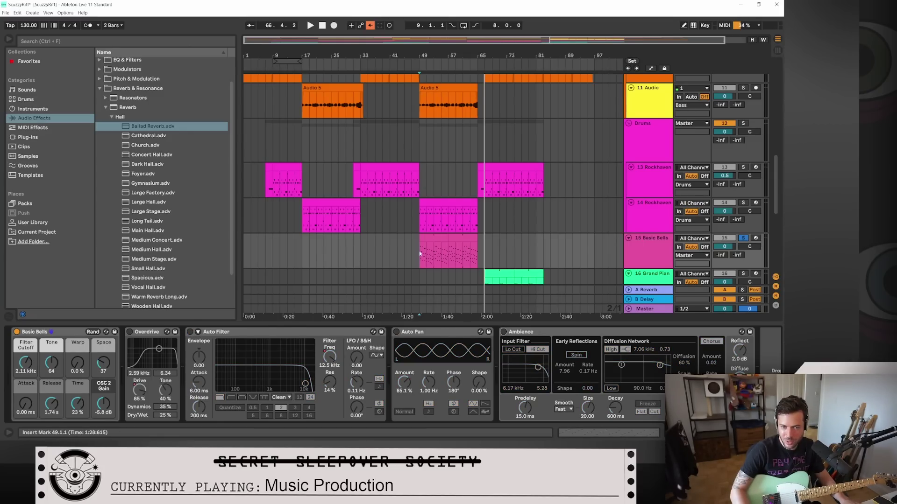
key(space)
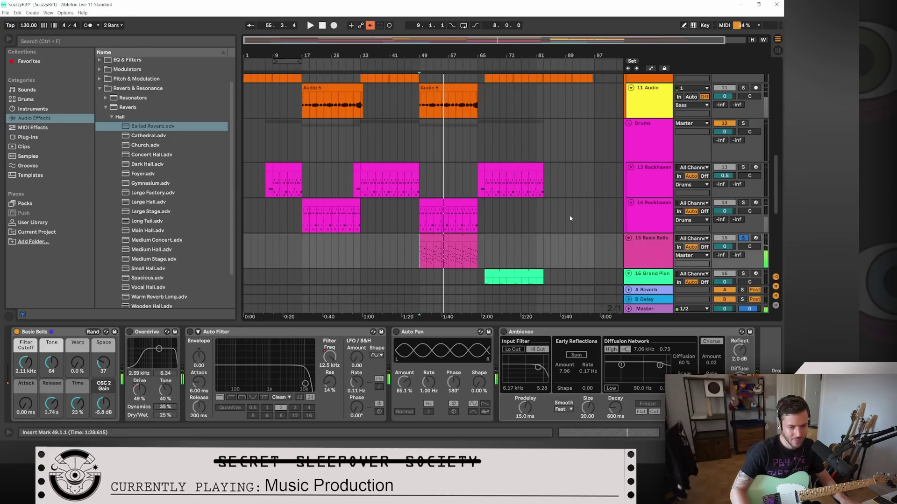
Step: Re-enable Overdrive, Auto Filter, Auto Pan and Ambience on 15 Basic Bells
click(130, 332)
click(189, 333)
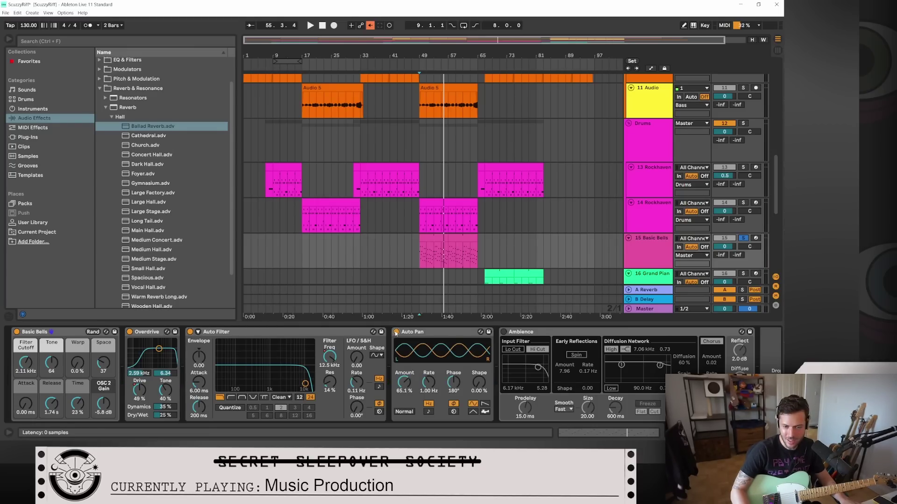
click(503, 332)
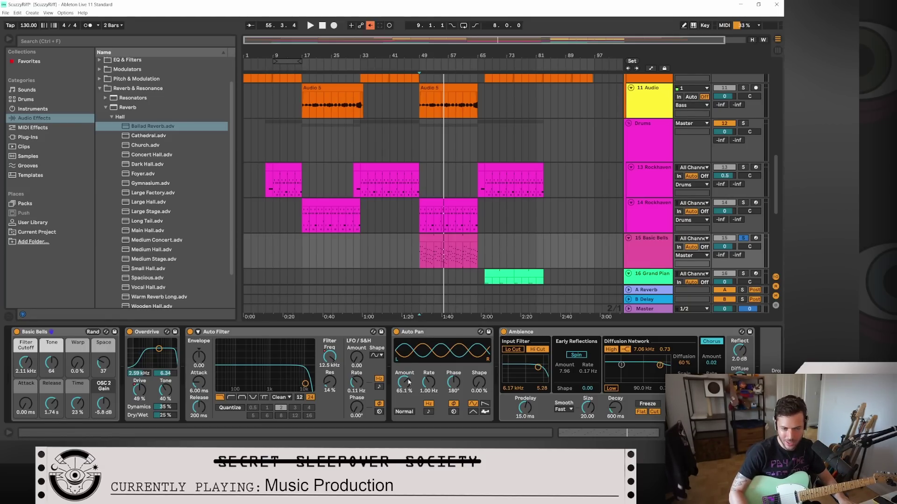
Step: Try an Auto Pan Amount of 100% on the bells, audition it from bar 49, and undo the change
drag(405, 386, 405, 365)
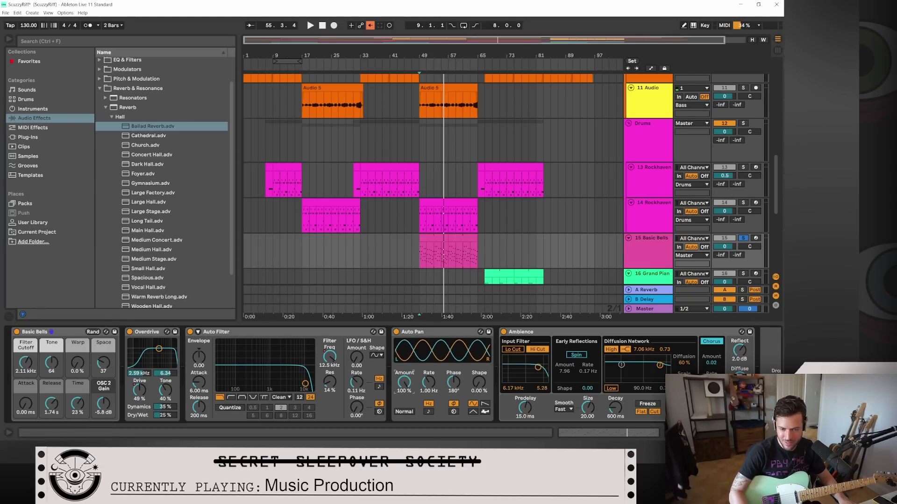
click(433, 74)
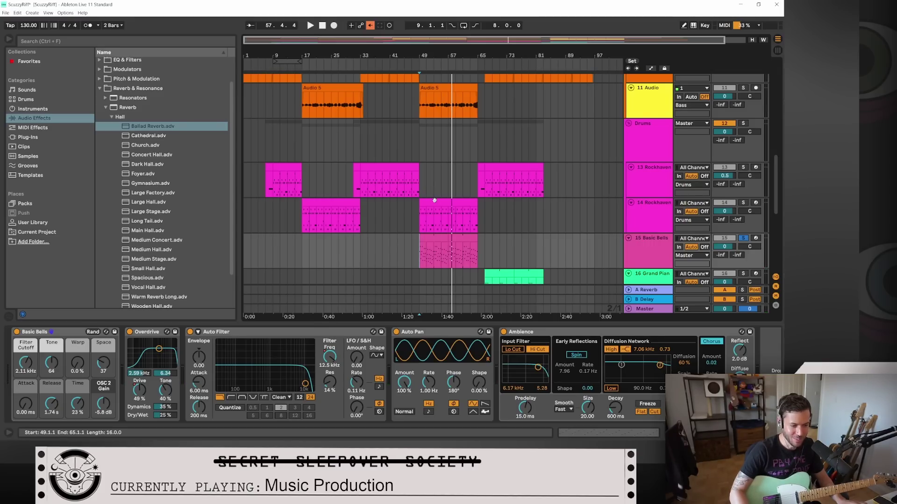
key(ctrl+z)
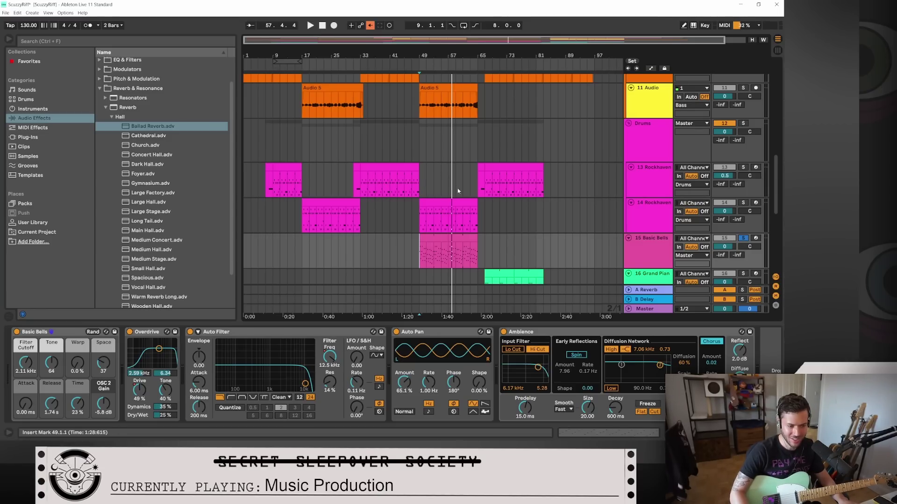
Step: Look over the arrangement's tracks from the Leads group through Bass and Drums down to the SFX group
scroll(509, 210, down, 3)
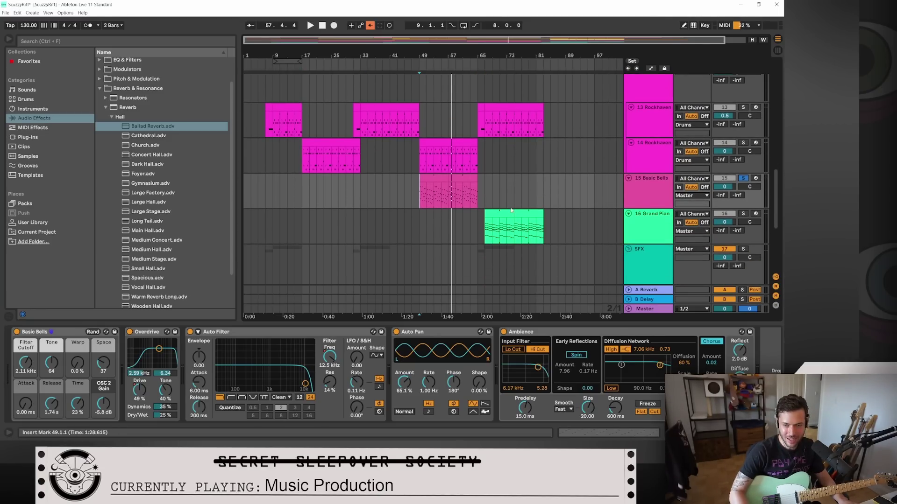
scroll(511, 210, up, 4)
scroll(511, 210, up, 1)
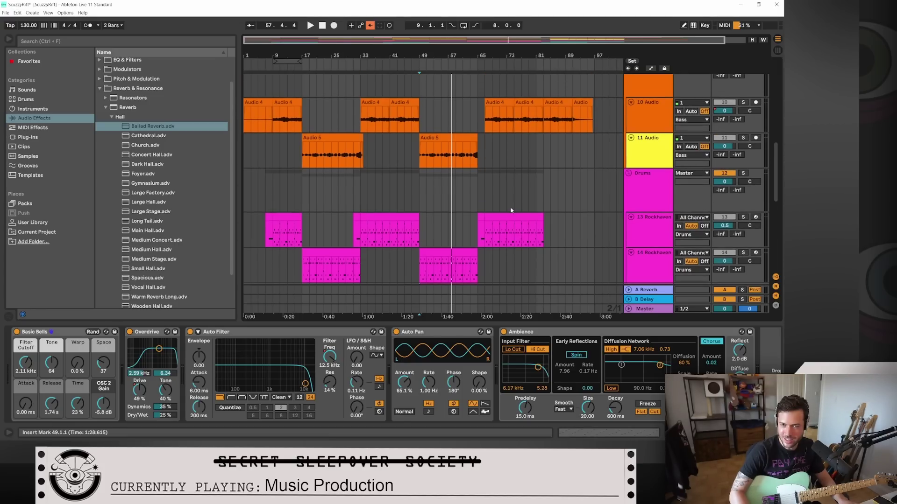
scroll(511, 210, down, 8)
scroll(511, 211, down, 2)
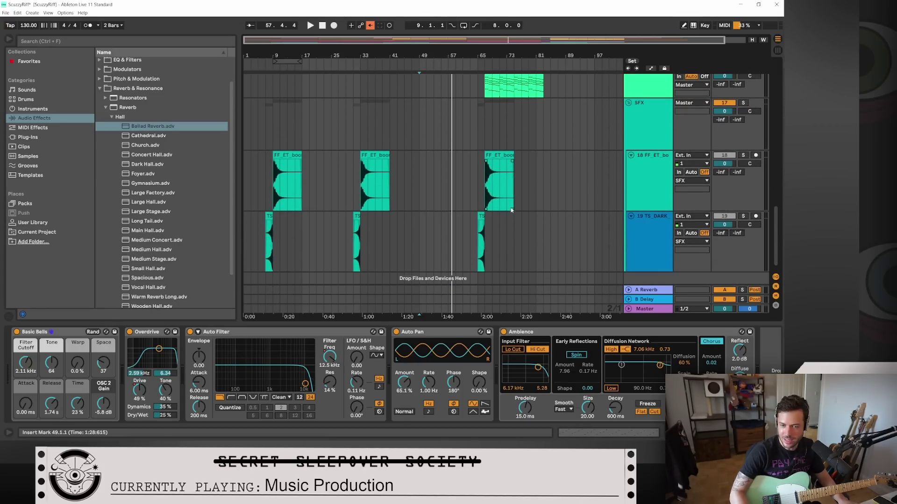
scroll(511, 210, up, 10)
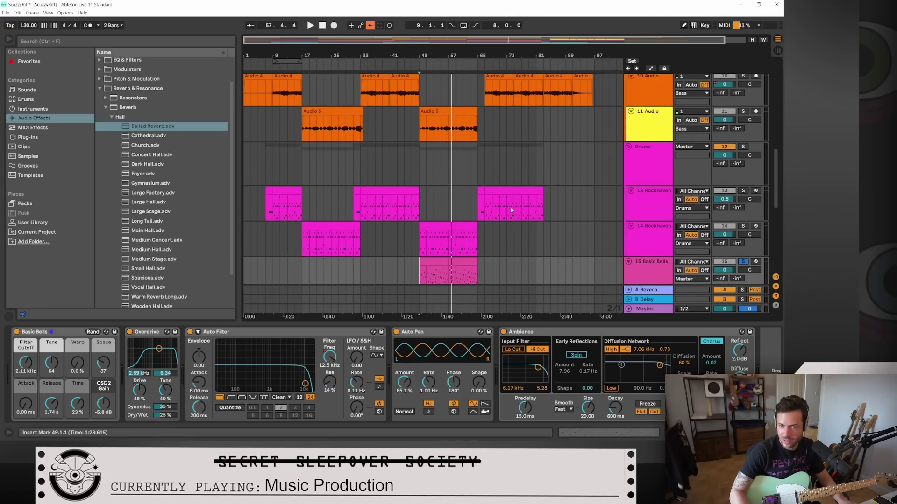
scroll(770, 184, up, 10)
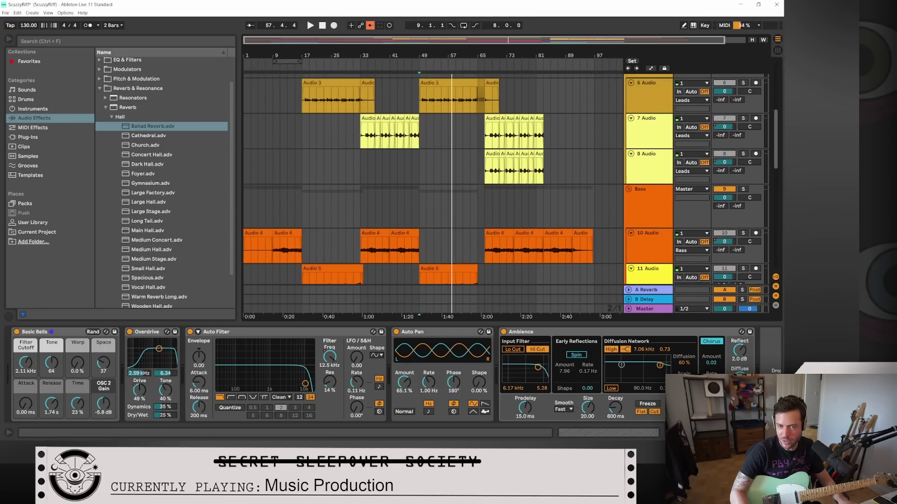
scroll(779, 122, down, 5)
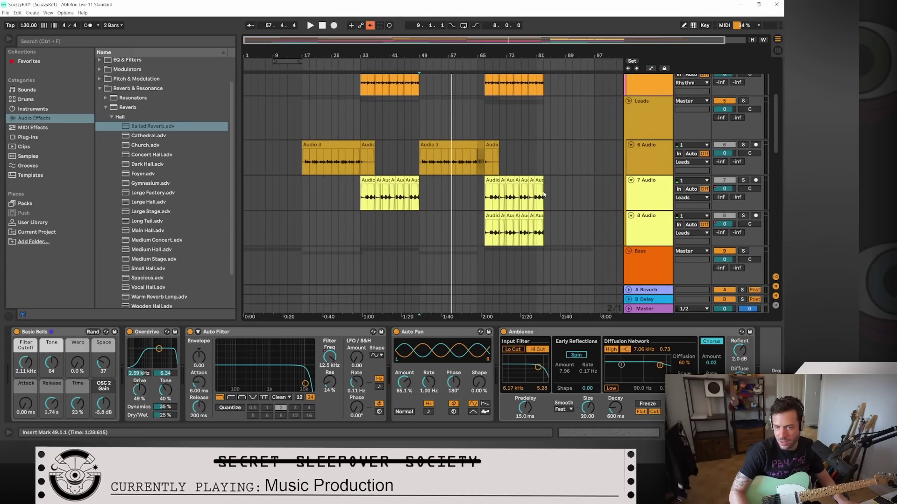
Step: Show the device chain of the 8 Audio track and look over the Rhythm and Leads guitar clips
click(649, 227)
scroll(574, 171, up, 3)
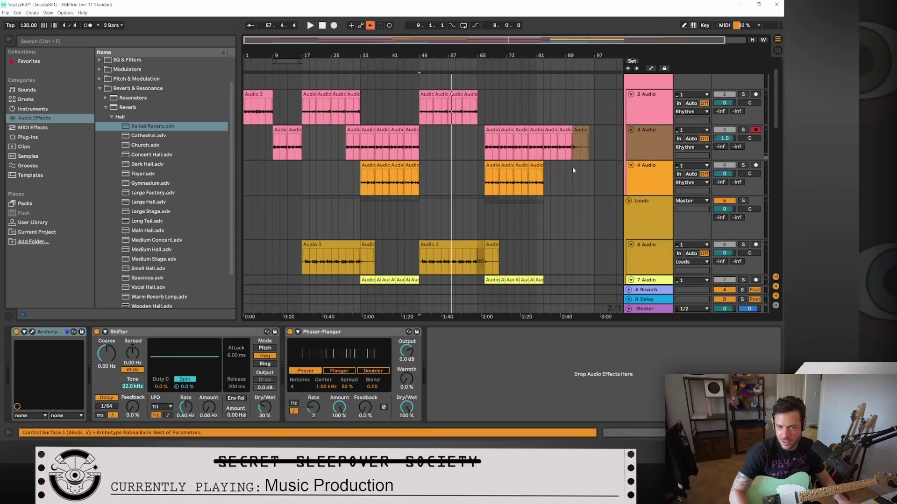
scroll(573, 170, up, 2)
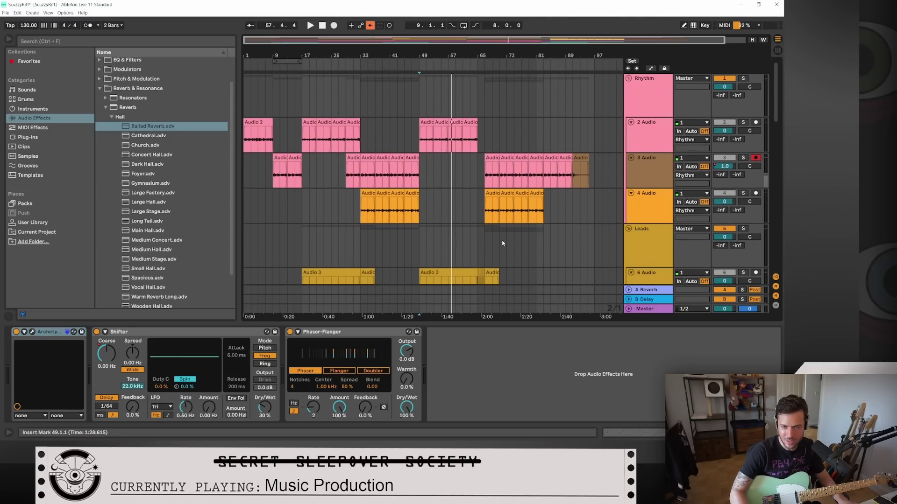
scroll(474, 203, down, 1)
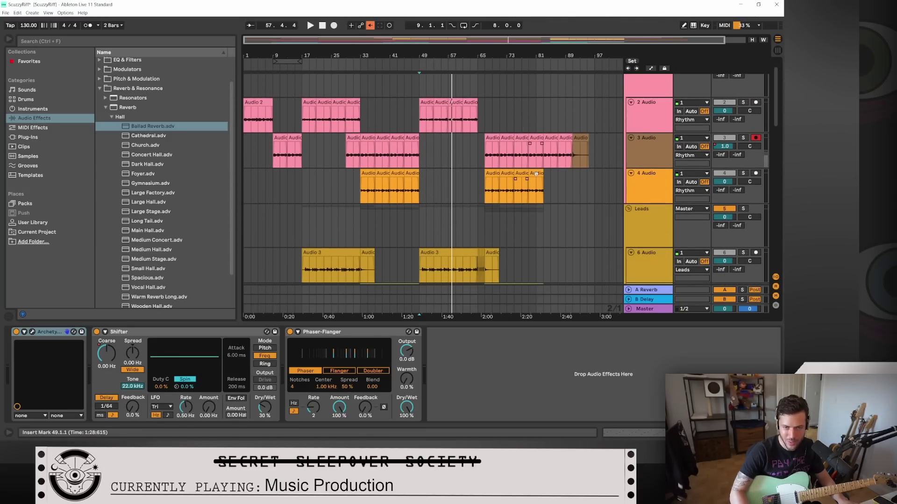
scroll(540, 200, down, 3)
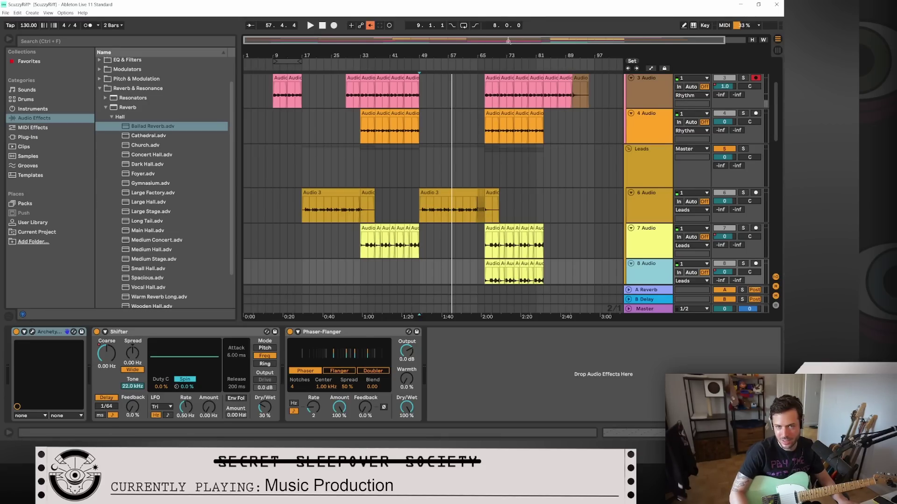
Step: Zoom in on bars 47 to 73, play the unsoloed mix from bar 49, jump to about bar 62, and stop
drag(508, 41, 539, 115)
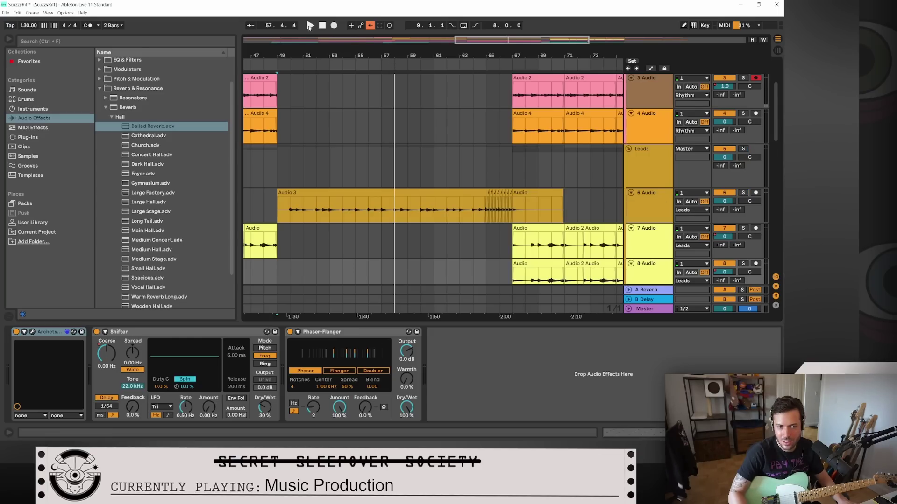
click(310, 26)
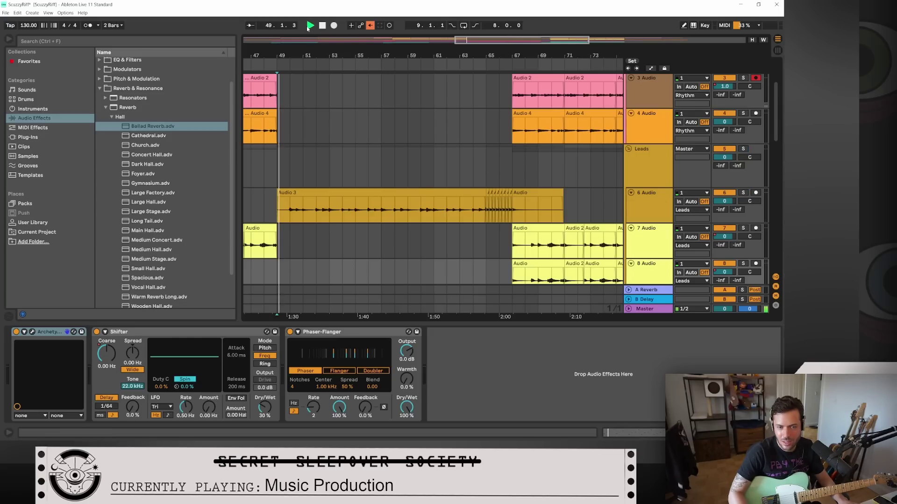
click(449, 67)
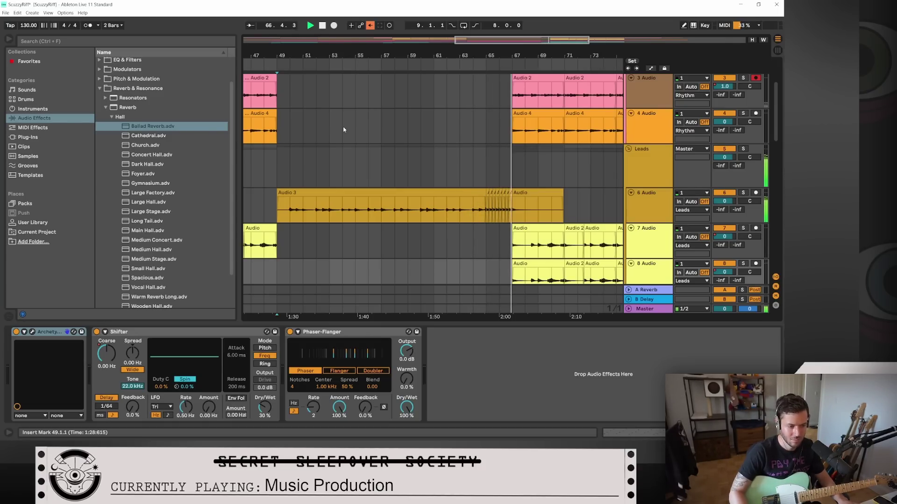
click(322, 26)
Step: Zoom back out to the whole arrangement and select the 7 Audio and 8 Audio lead tracks in turn
scroll(503, 137, down, 4)
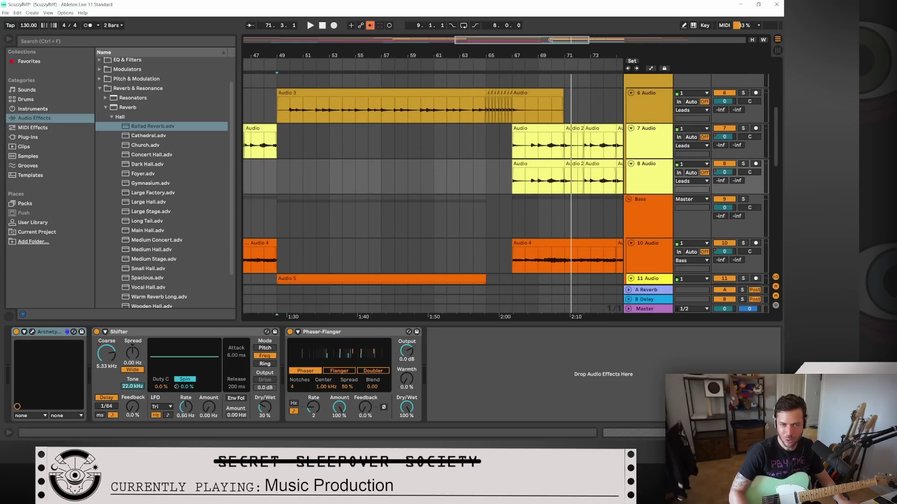
drag(550, 40, 542, 136)
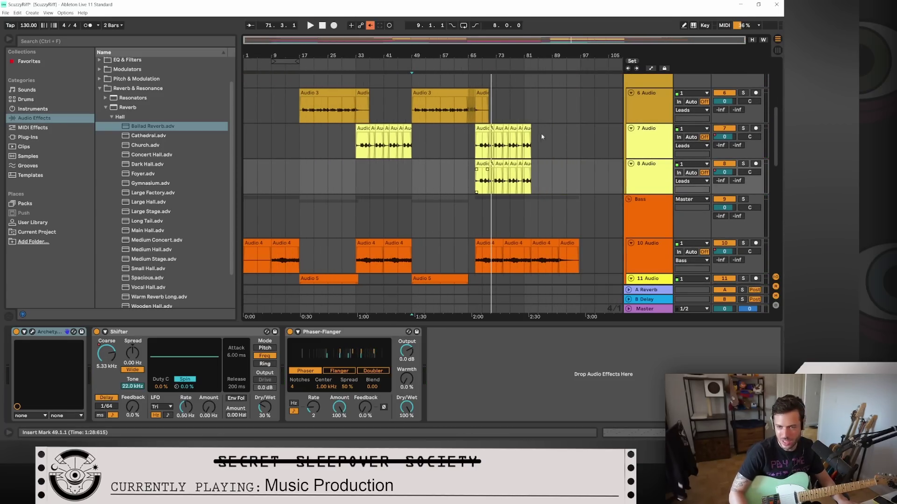
click(648, 180)
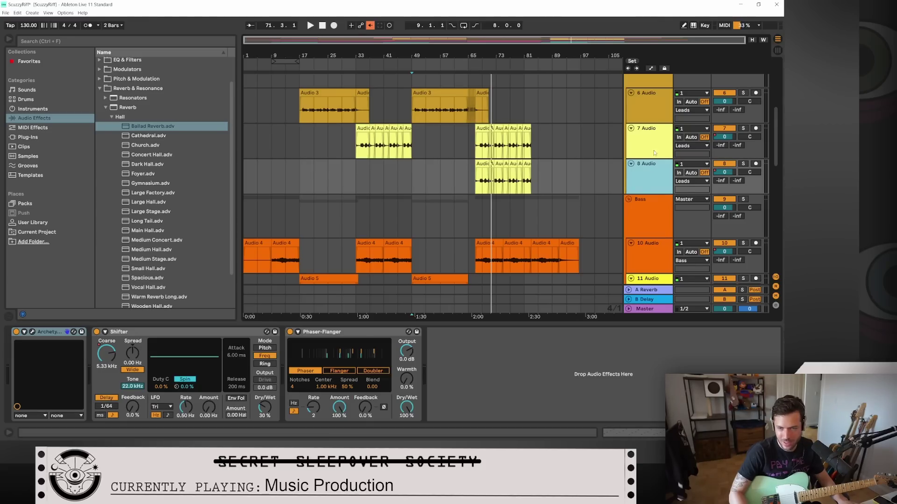
click(654, 148)
click(652, 181)
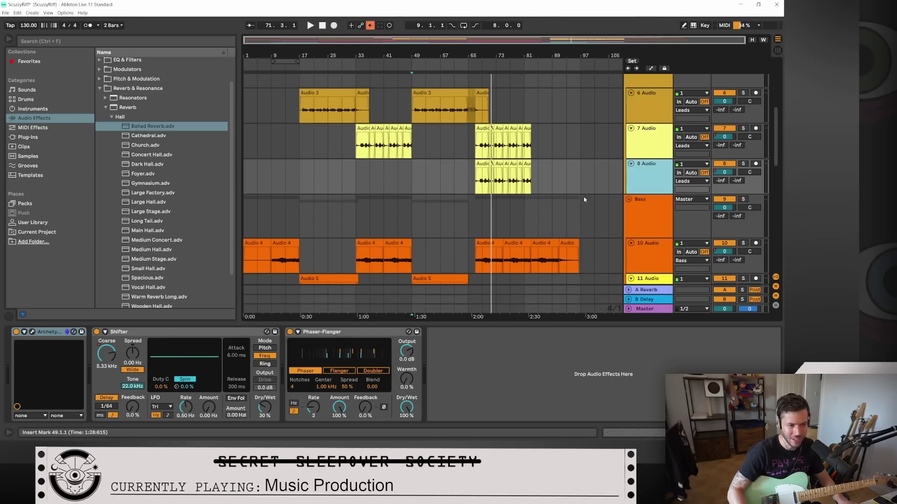
Step: Solo the 7 Audio lead track and audition its clips from bar 67
click(654, 143)
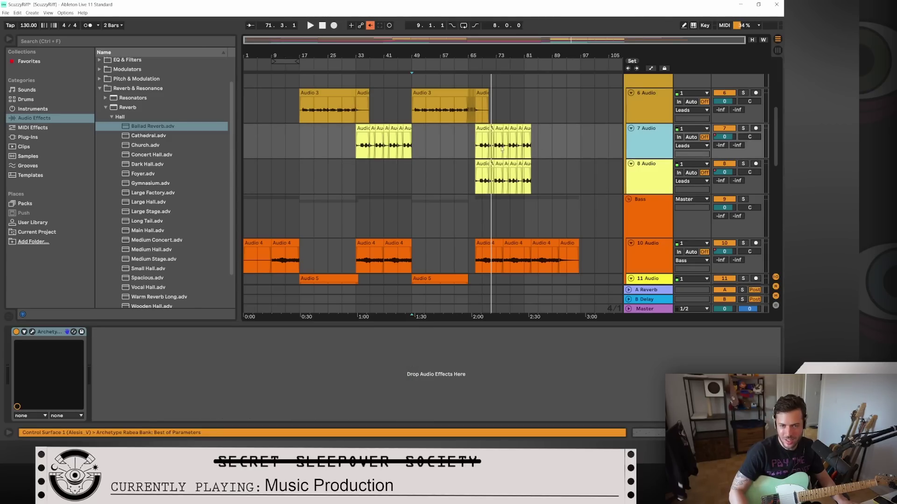
click(744, 129)
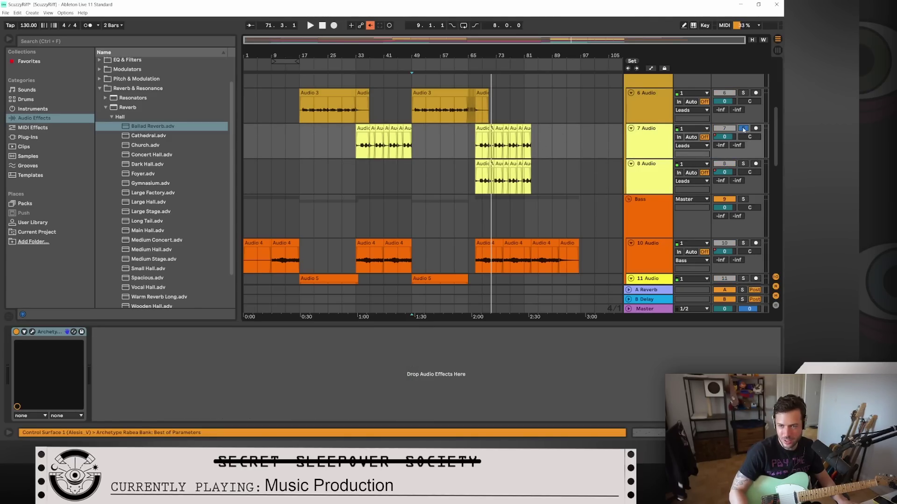
click(475, 66)
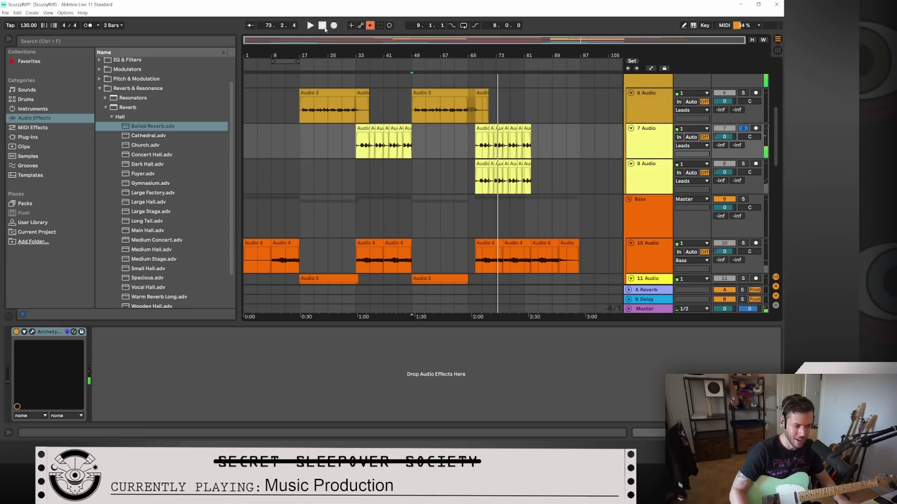
Step: Show the 8 Audio track's device chain, solo the track, and audition its clips from bar 67 to about bar 83
click(639, 174)
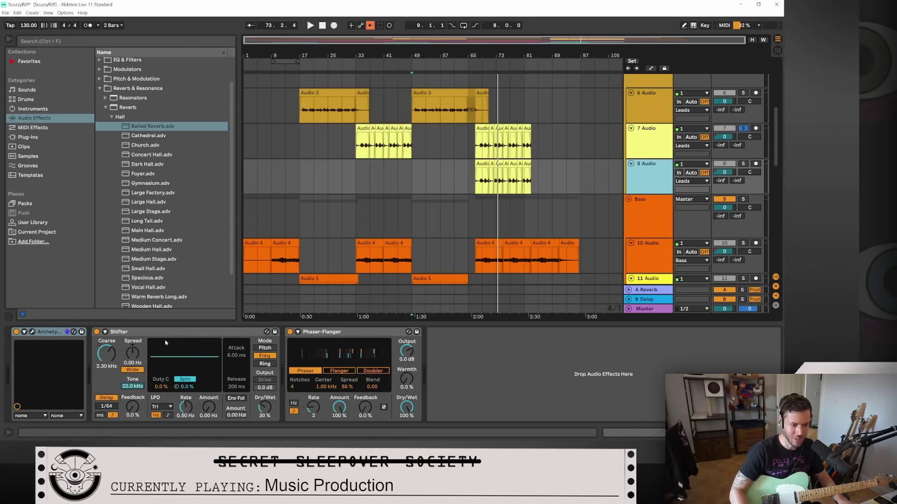
click(474, 180)
key(space)
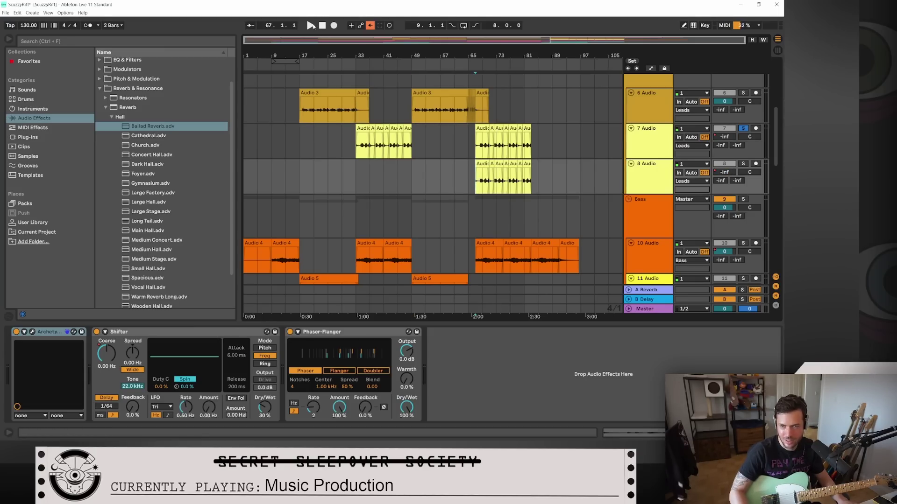
click(747, 164)
key(space)
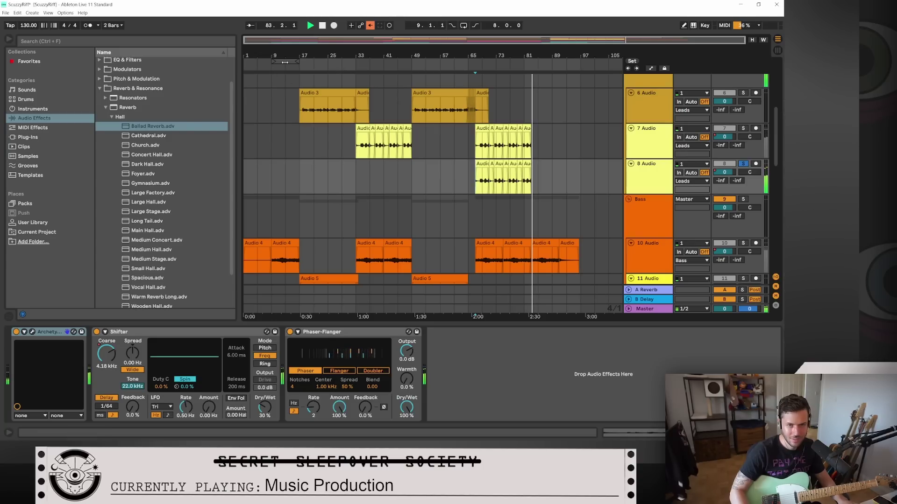
click(322, 26)
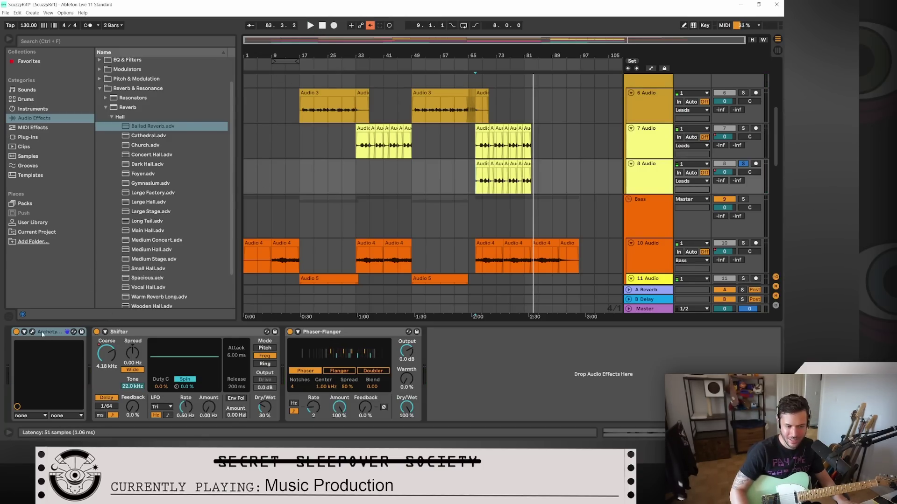
Step: Turn on the automation view and show the Shifter's Coarse automation on the 8 Audio track
click(650, 69)
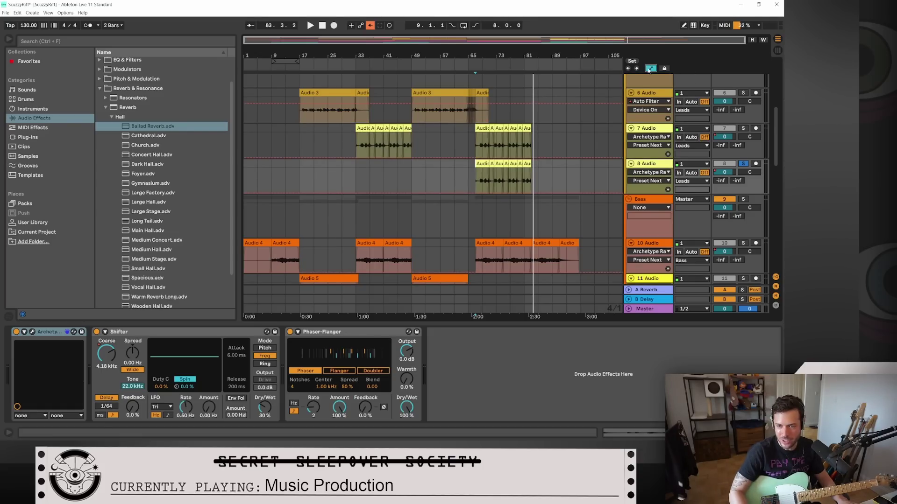
click(107, 356)
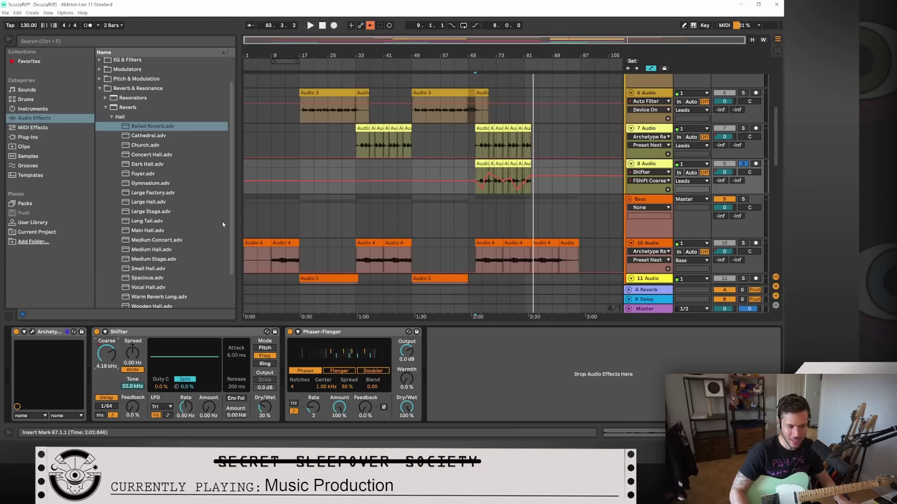
scroll(158, 187, up, 3)
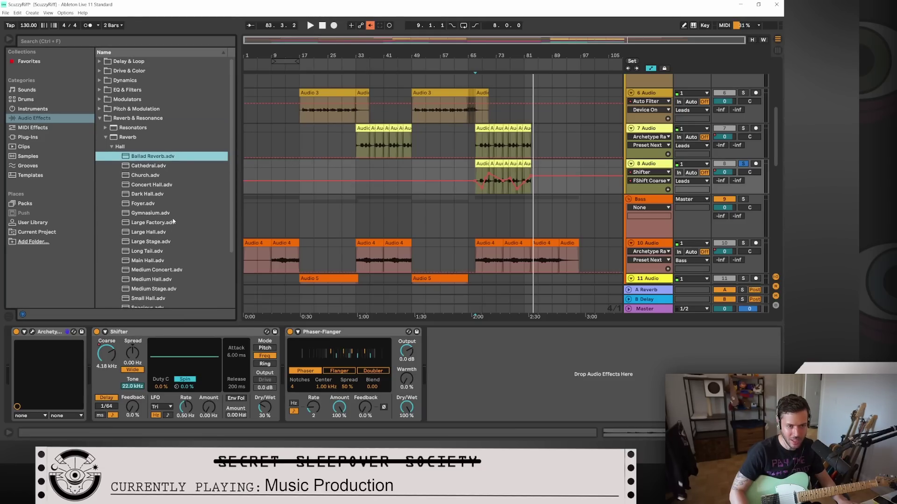
Step: Open the Archetype Rabea window on the 8 Audio track, move it over the arrangement to view its amp, and close it
click(28, 335)
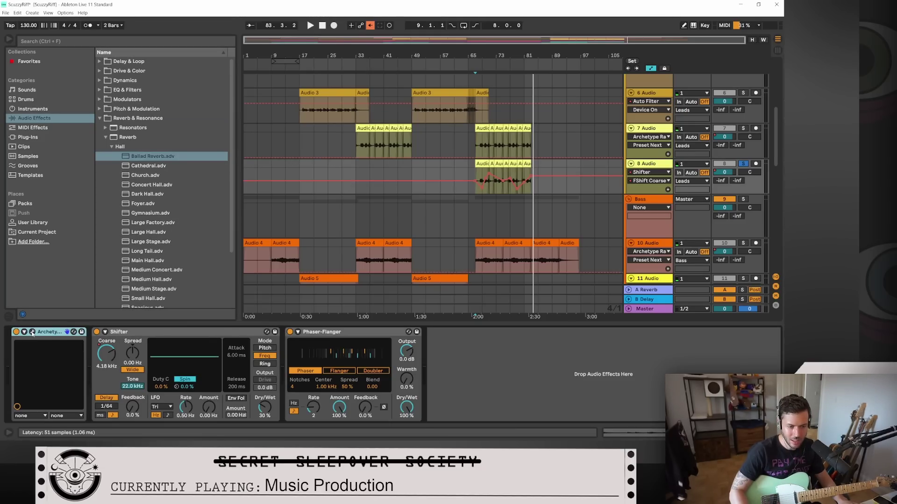
click(32, 332)
drag(241, 79, 325, 55)
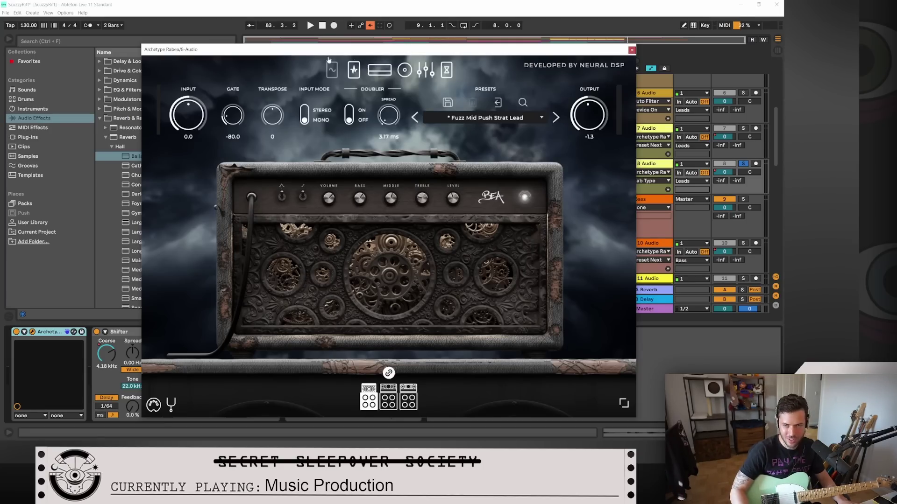
click(632, 50)
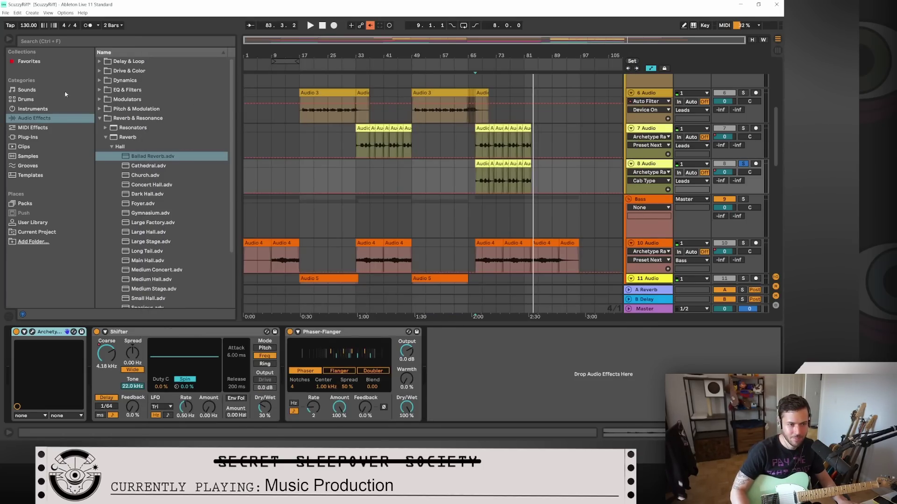
Step: Browse the VST3 plug-ins to the Neural DSP collection and select Archetype Tim Henson
click(29, 137)
click(99, 71)
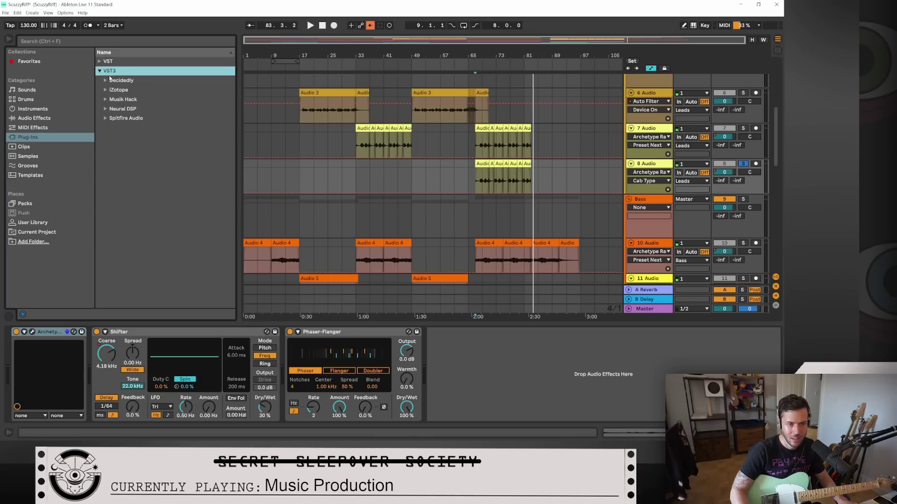
click(105, 109)
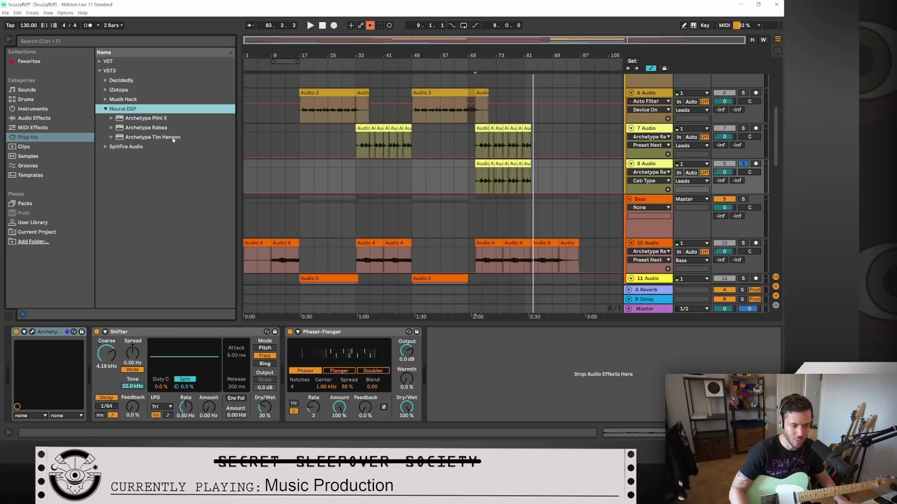
click(139, 138)
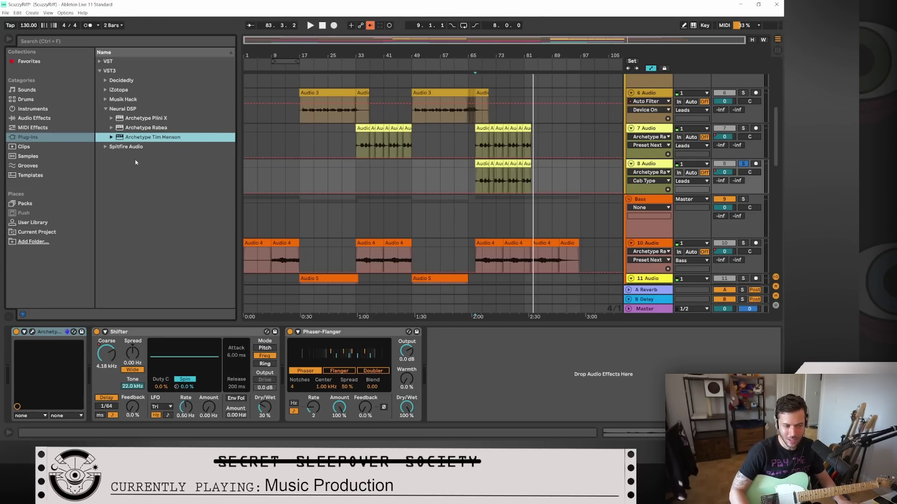
Step: Add Archetype Plini X after the Phaser-Flanger on the 8 Audio track and reposition its window
click(128, 120)
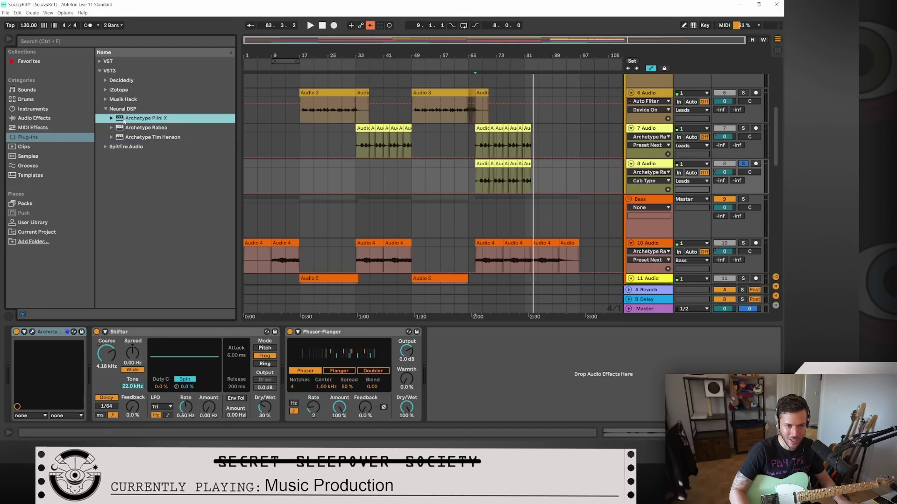
drag(211, 157, 477, 372)
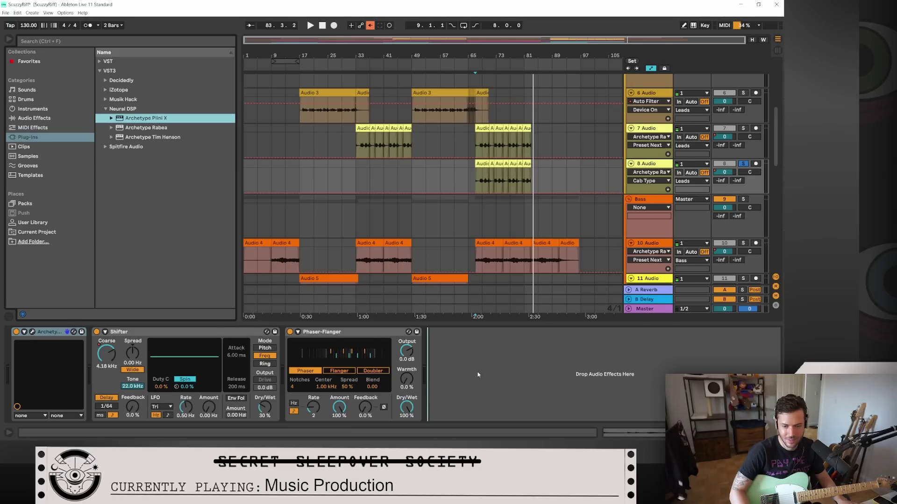
drag(477, 375, 478, 375)
drag(492, 54, 317, 45)
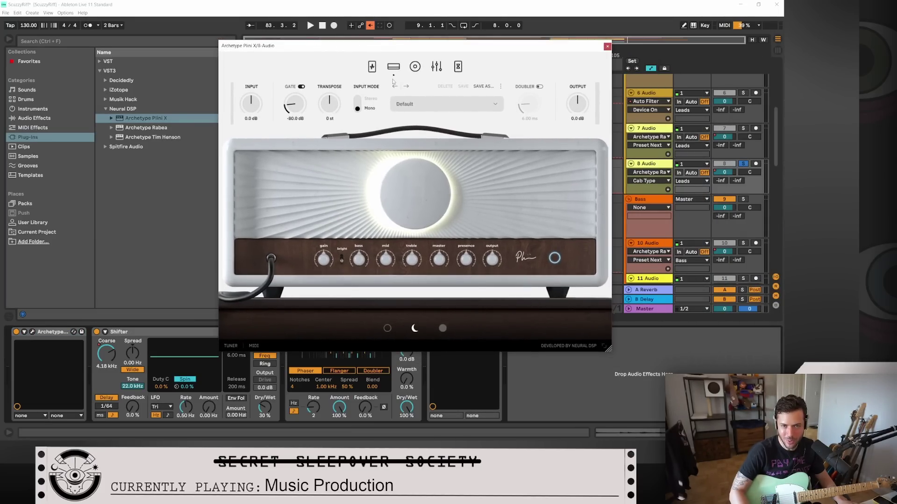
Step: Look through Archetype Plini X's pedal, amp, cabinet, EQ and effects sections, return to the amp, and step through its presets
click(372, 68)
click(393, 67)
click(413, 68)
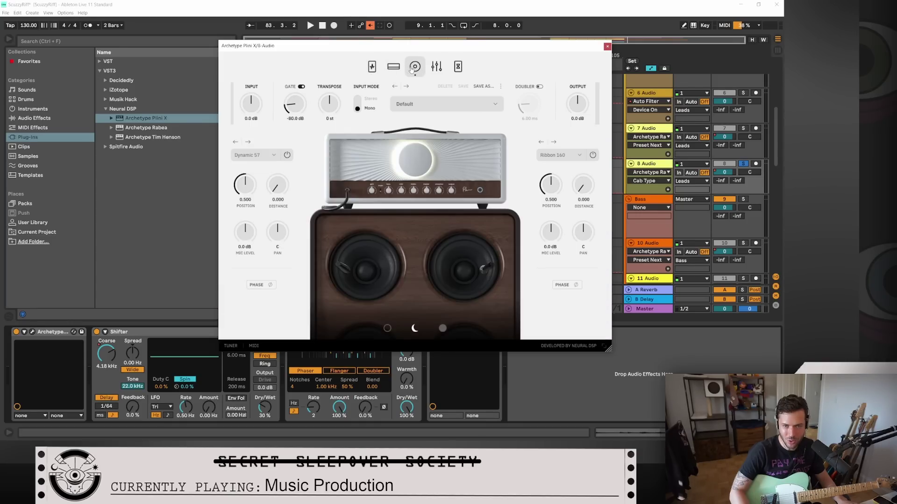
click(436, 66)
click(458, 67)
click(395, 68)
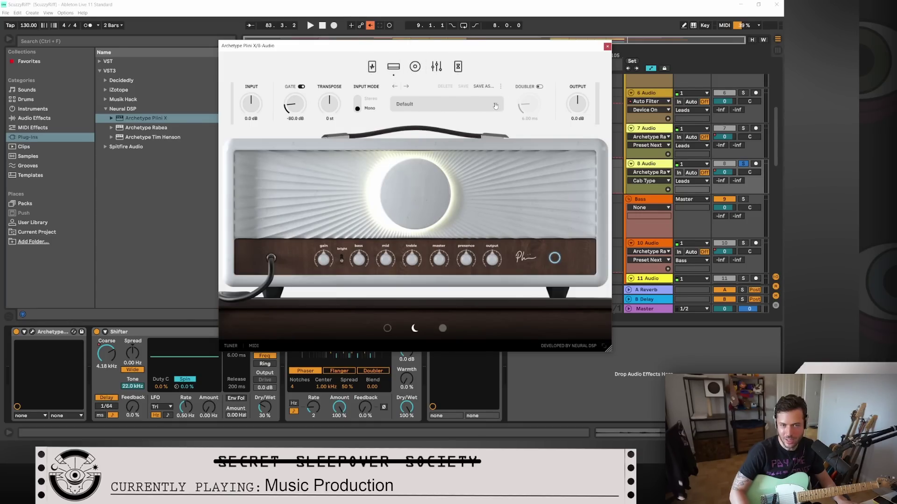
click(406, 87)
click(393, 87)
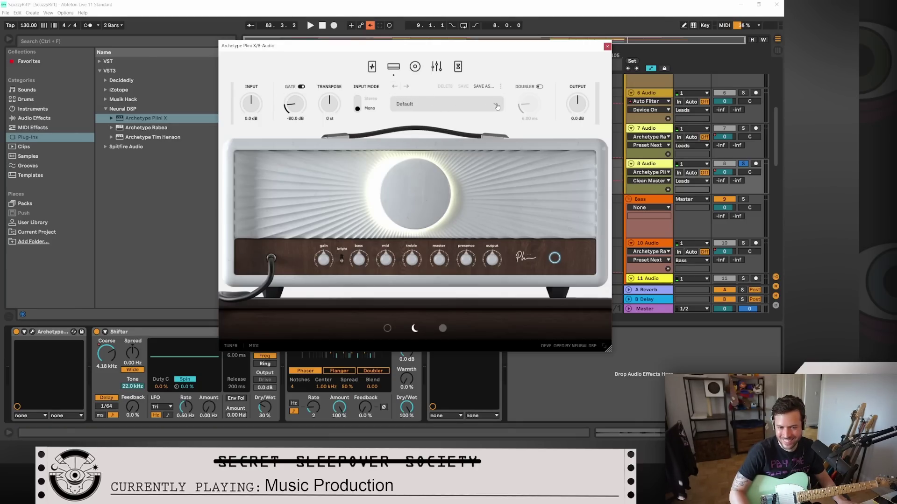
Step: Switch through Archetype Plini X's three amp models and return to the white amp with the glowing moon
click(387, 328)
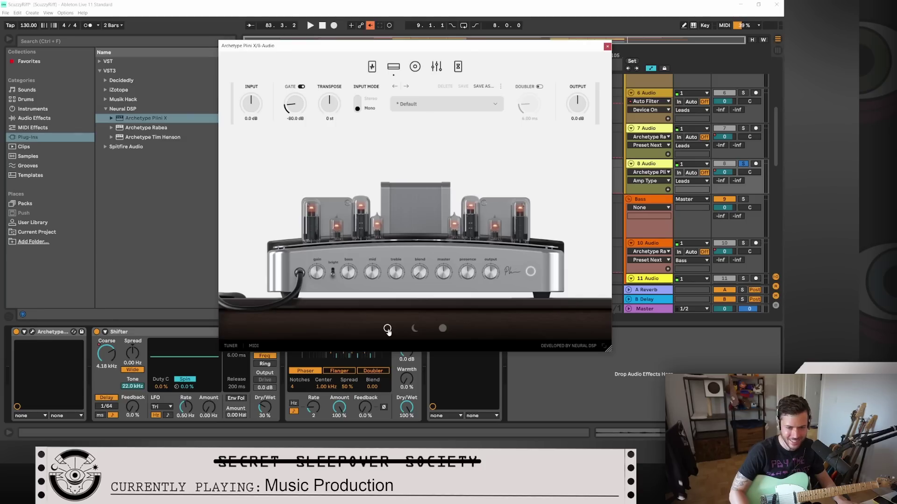
click(415, 329)
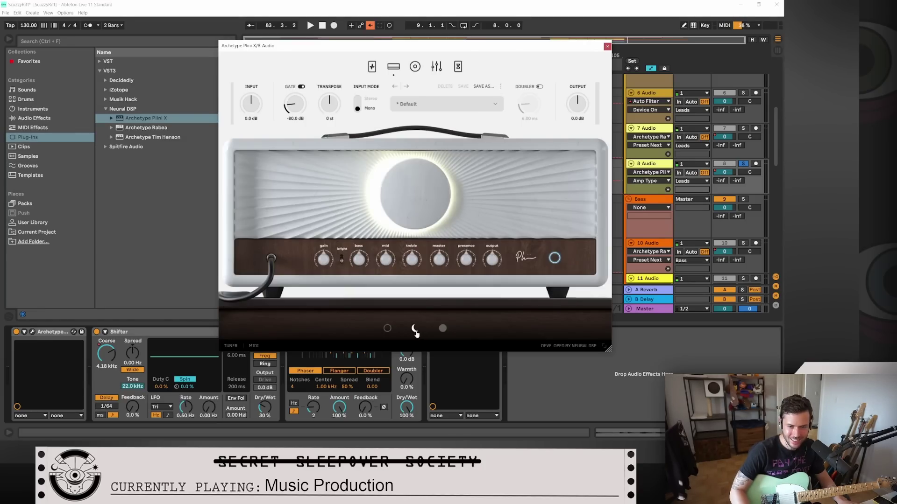
click(442, 329)
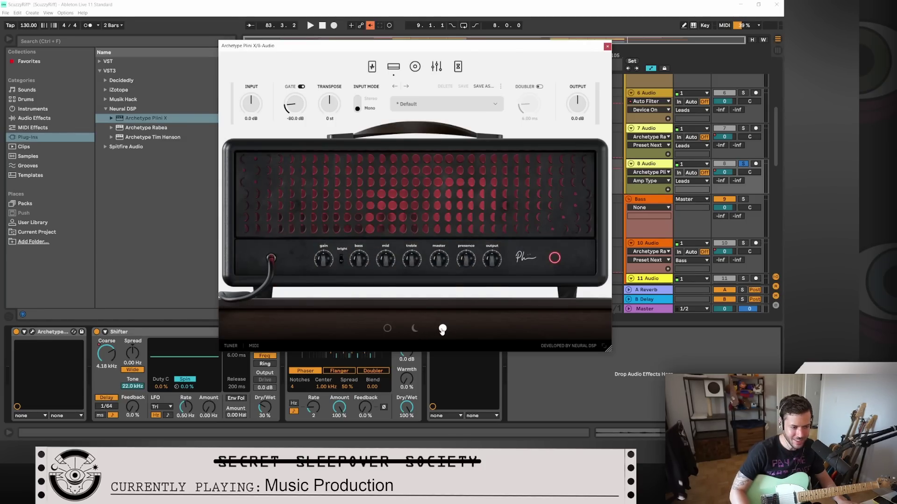
click(414, 330)
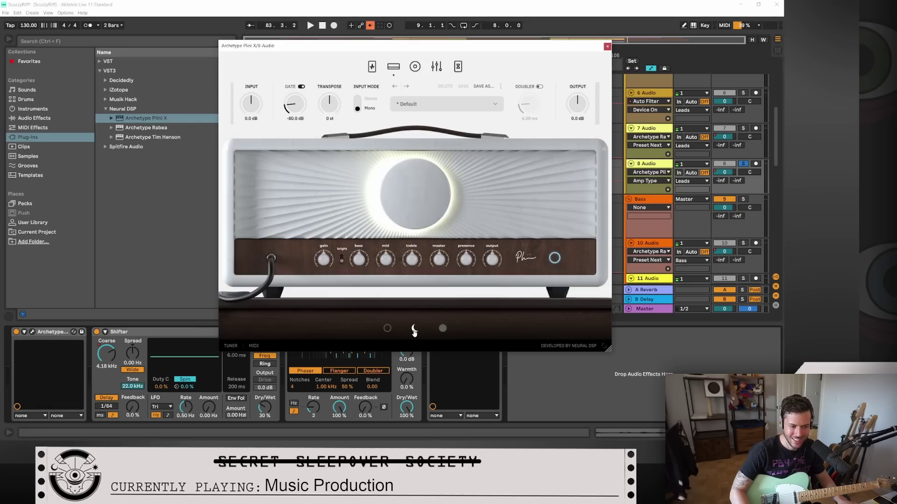
Step: Close the Archetype Plini X window and delete the plug-in from the 8 Audio track's device chain
click(607, 47)
right_click(461, 220)
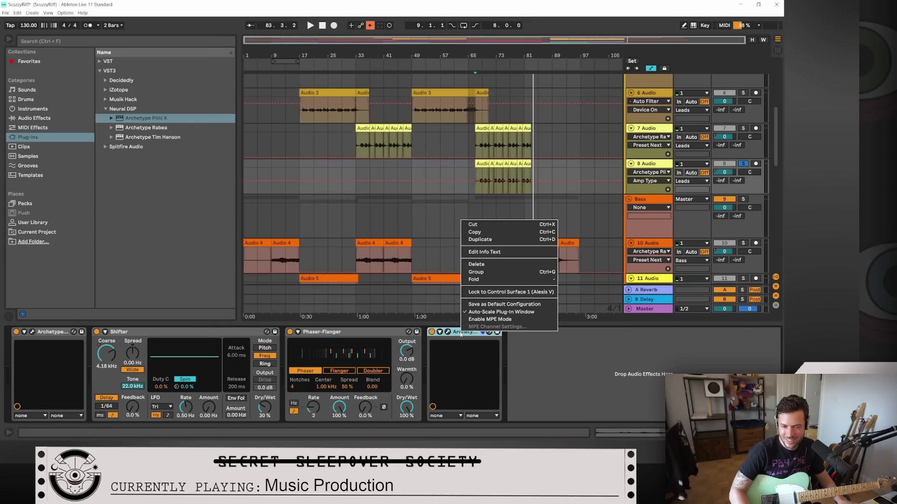
click(505, 265)
key(Delete)
Step: Add Archetype Tim Henson after the Phaser-Flanger on the 8 Audio track and reposition its window over the arrangement
click(176, 137)
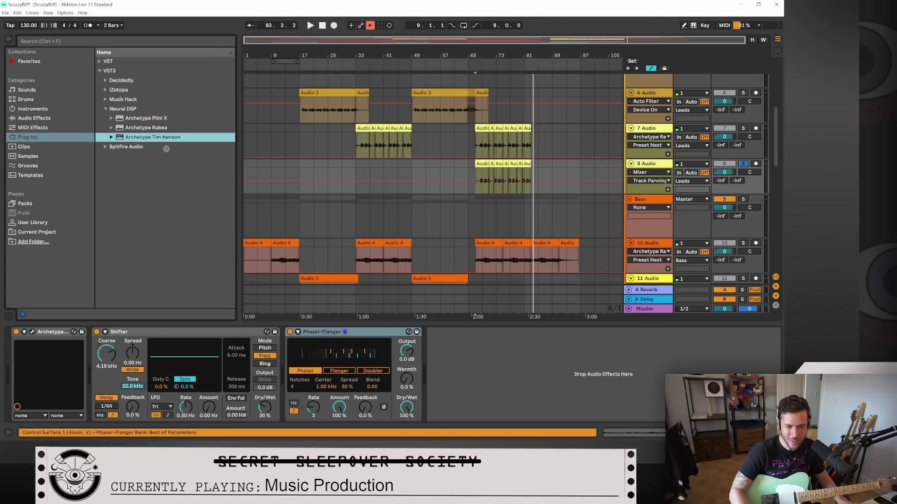
drag(166, 148, 482, 373)
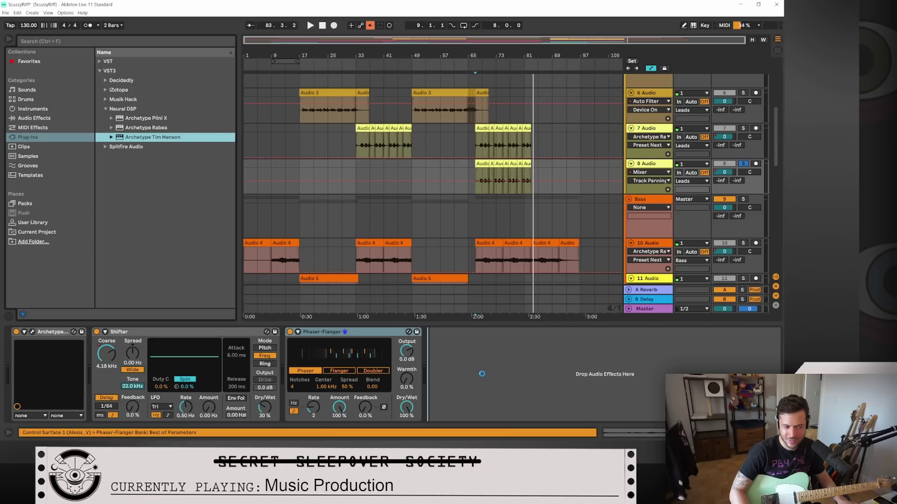
drag(482, 374, 481, 376)
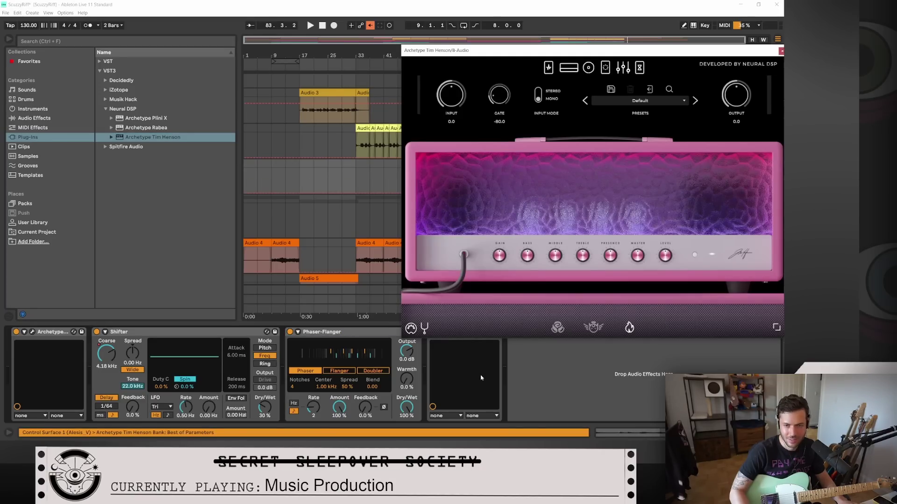
drag(536, 54, 276, 46)
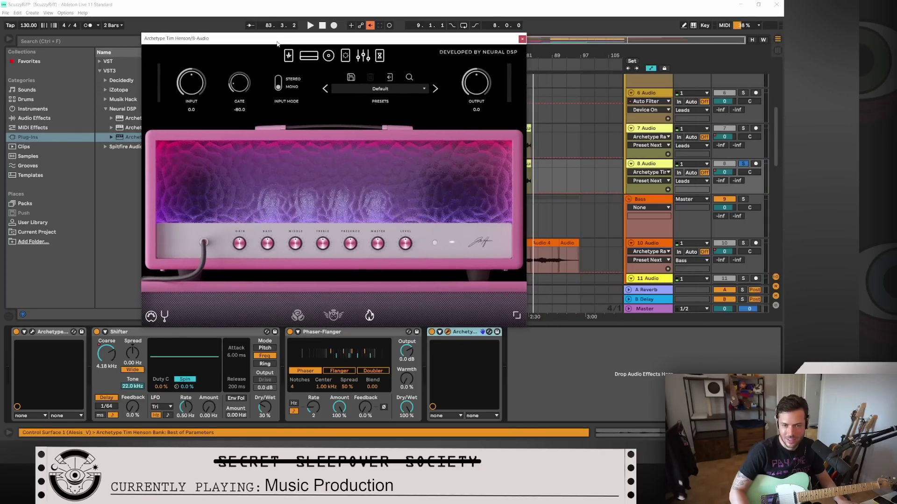
Step: Switch through Archetype Tim Henson's white, black and pink amp models, finishing on the pink one, and reposition the window
click(331, 318)
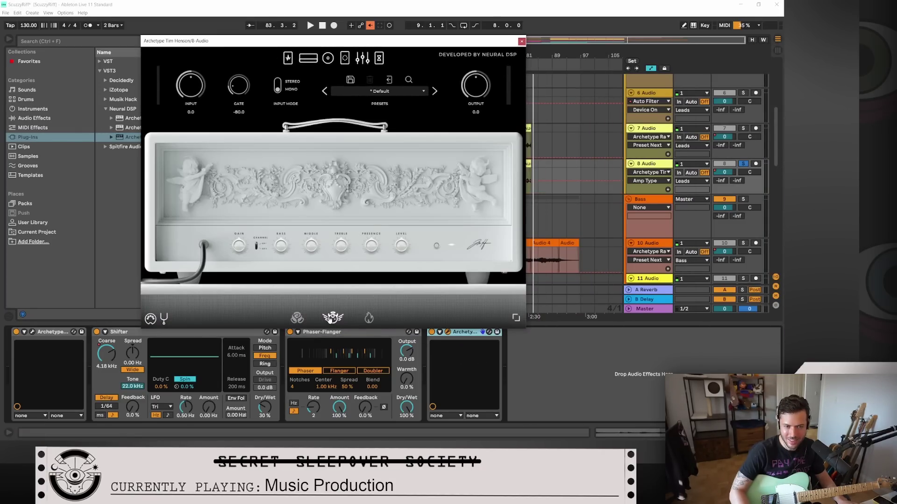
click(297, 318)
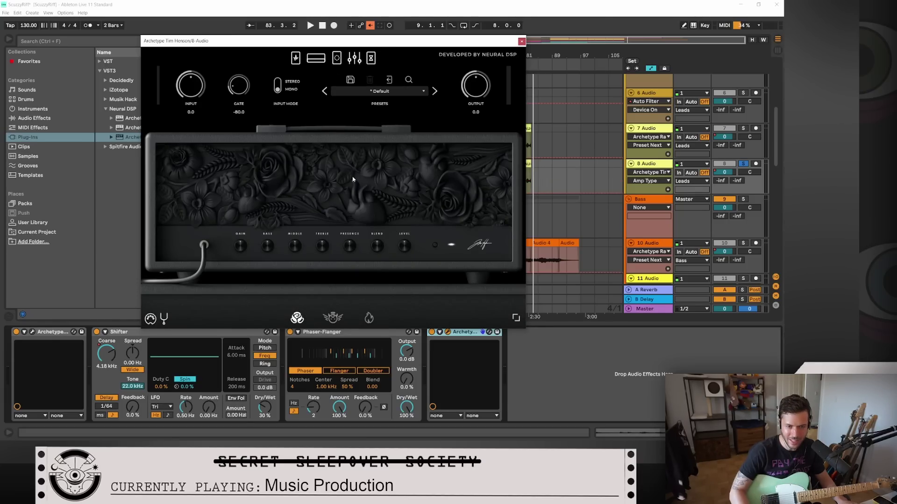
click(333, 318)
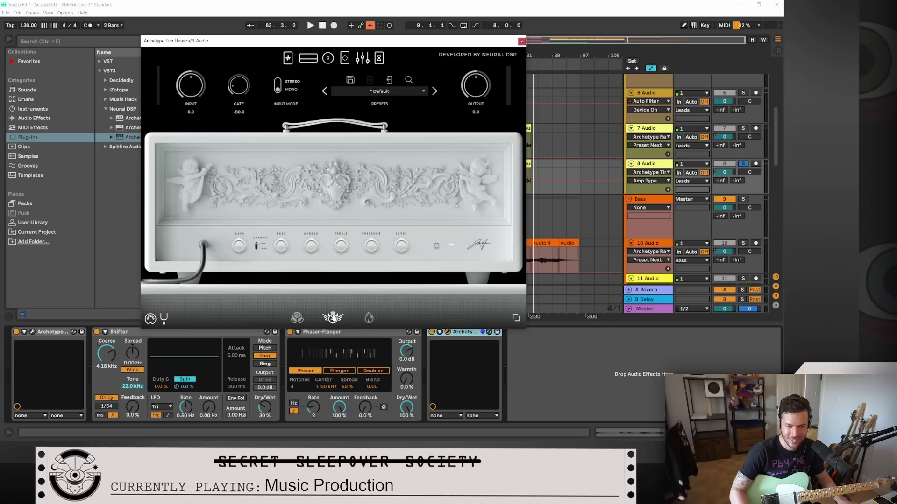
click(369, 318)
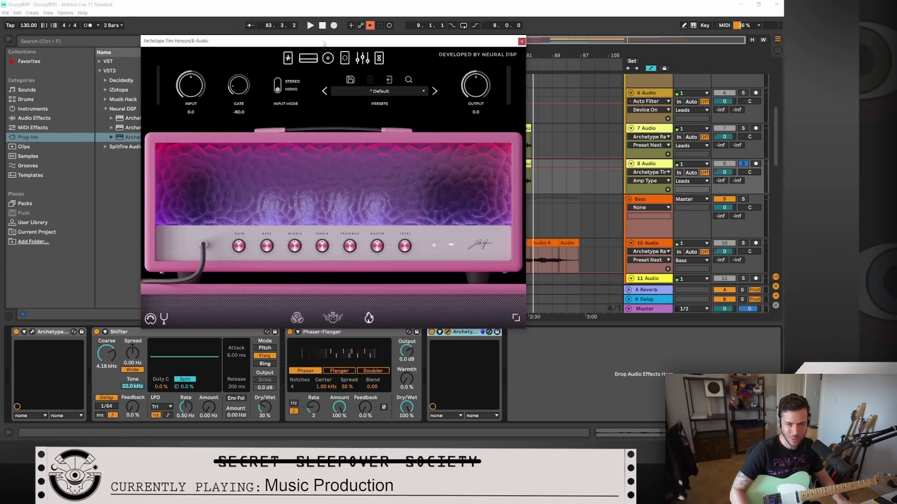
drag(323, 43, 295, 82)
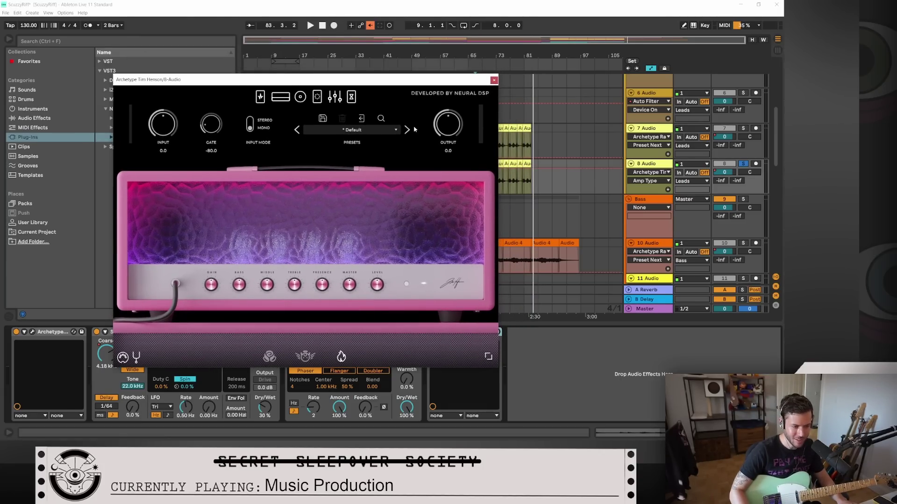
Step: Close the Archetype Tim Henson window and delete the plug-in from the 8 Audio track's device chain
click(493, 81)
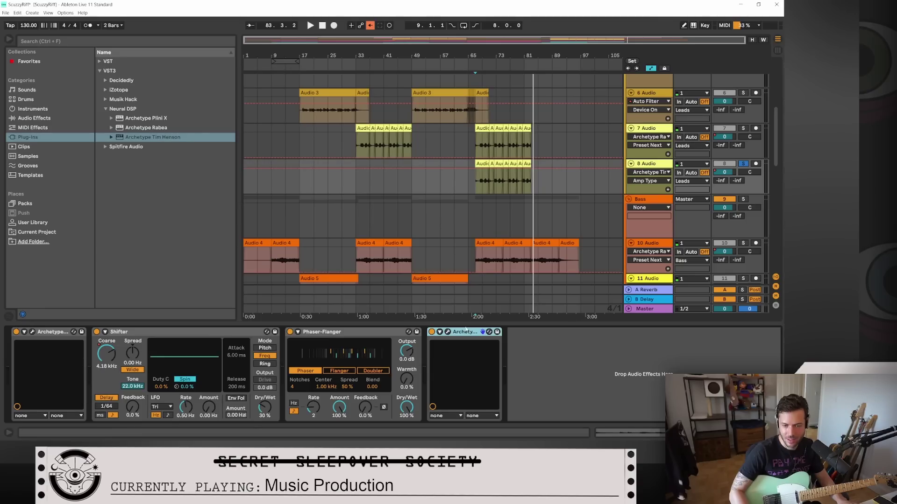
right_click(461, 332)
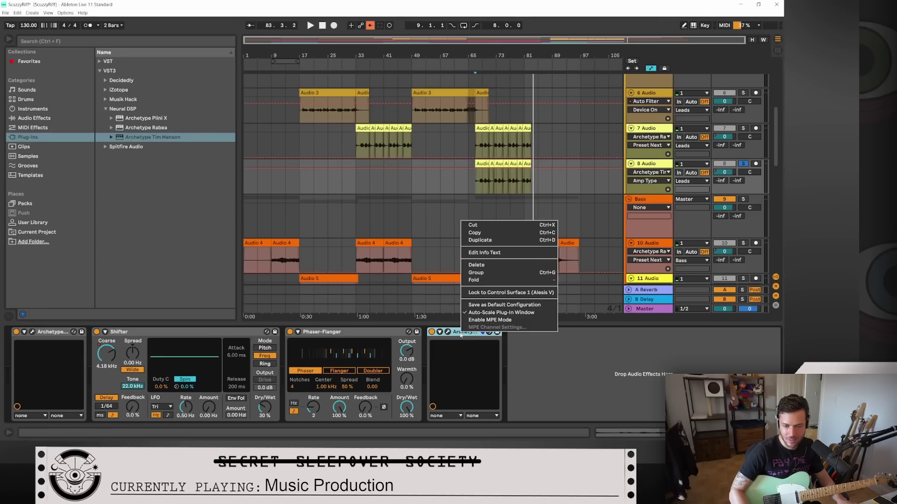
click(496, 266)
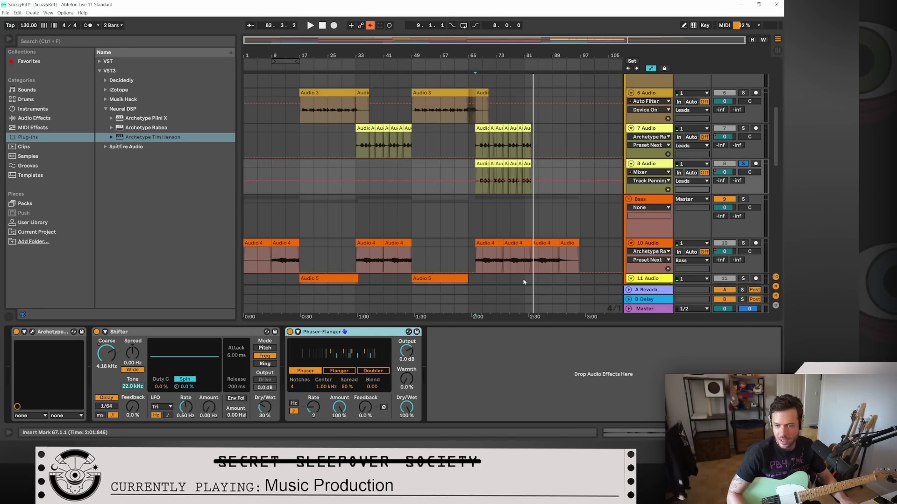
Step: Hide the arrangement's automation lanes and select the 16 Grand Piano track to show its devices
scroll(593, 200, down, 4)
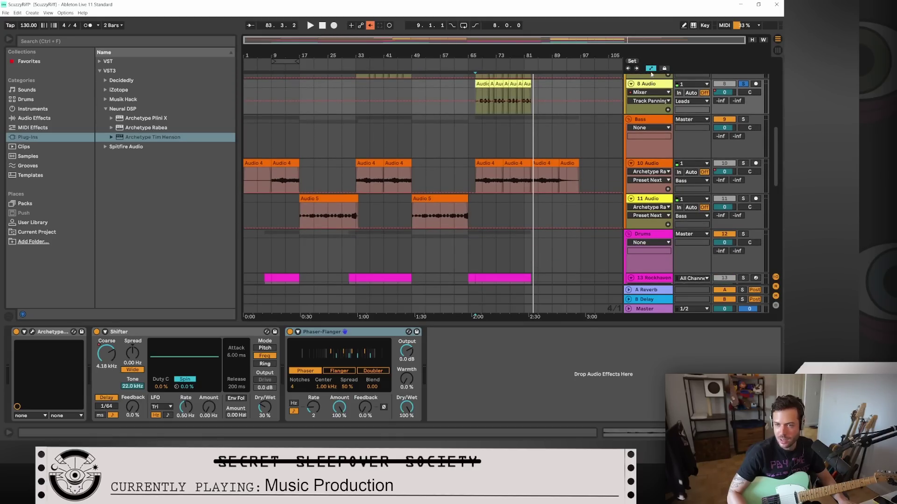
scroll(544, 238, down, 5)
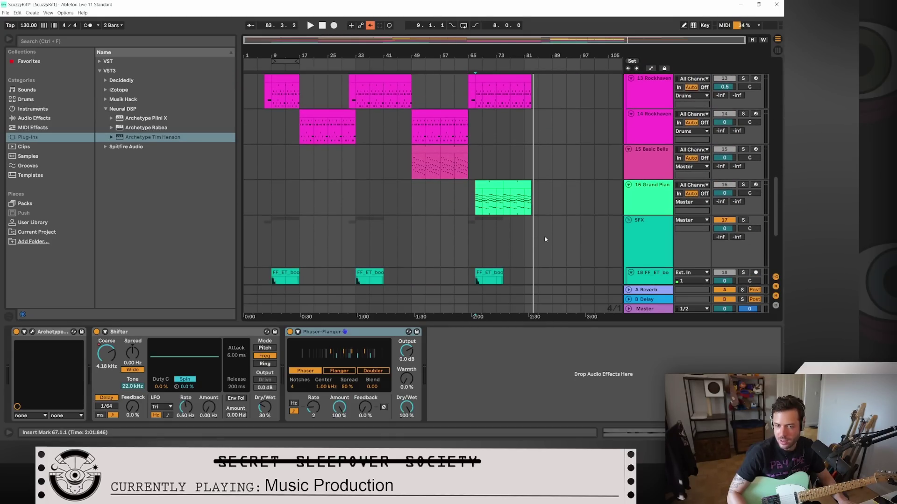
scroll(545, 239, down, 3)
scroll(545, 239, up, 4)
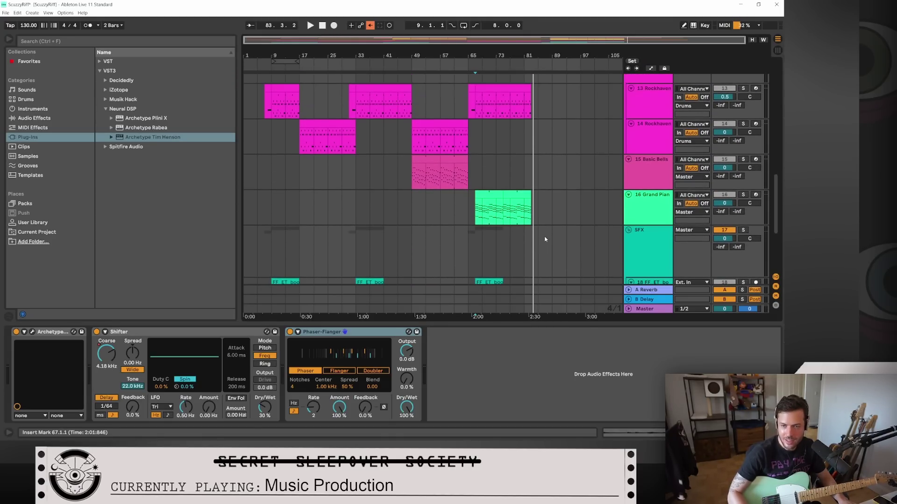
scroll(544, 236, up, 2)
click(641, 237)
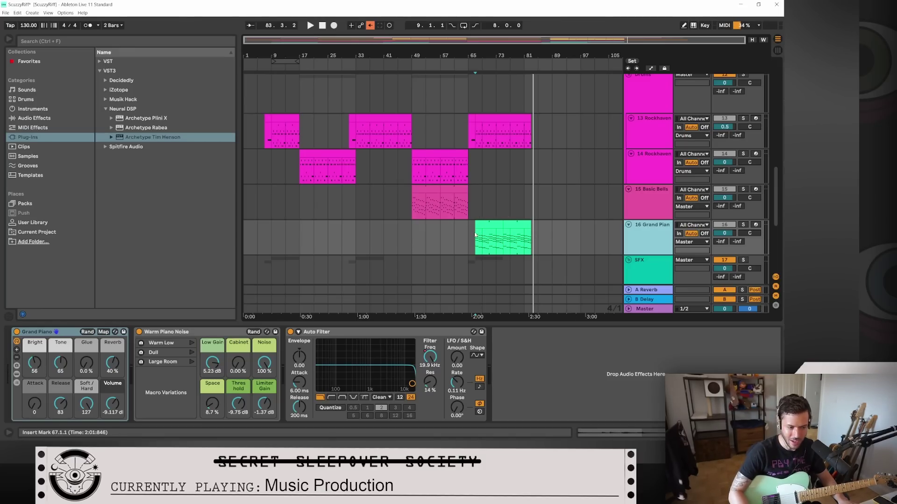
Step: Solo the Grand Piano track and audition its part from bar 67 through the end of the clip
key(space)
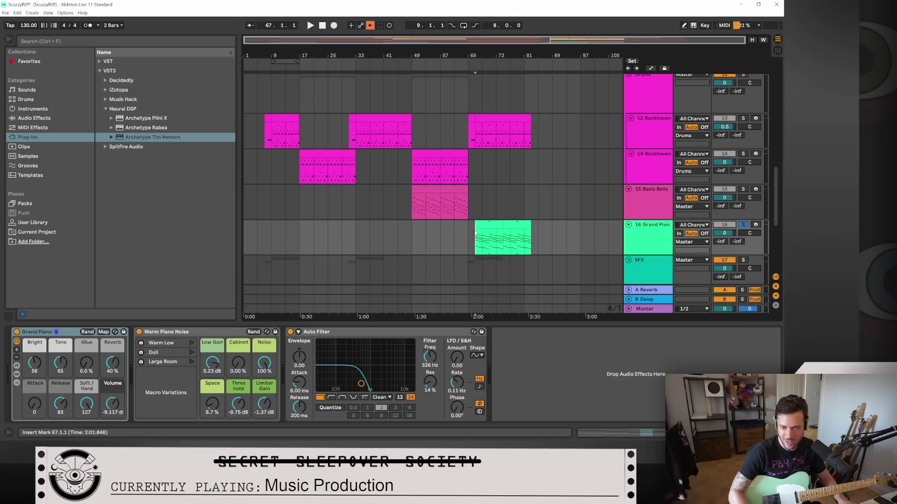
click(310, 27)
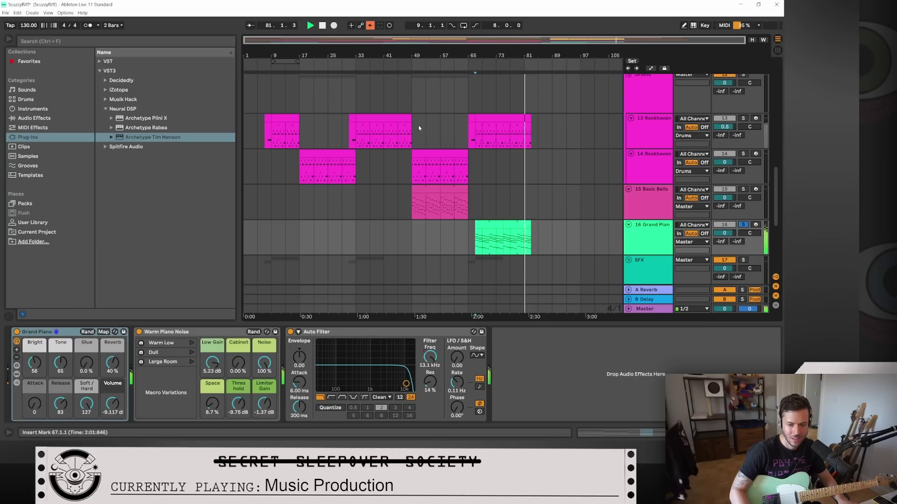
click(322, 26)
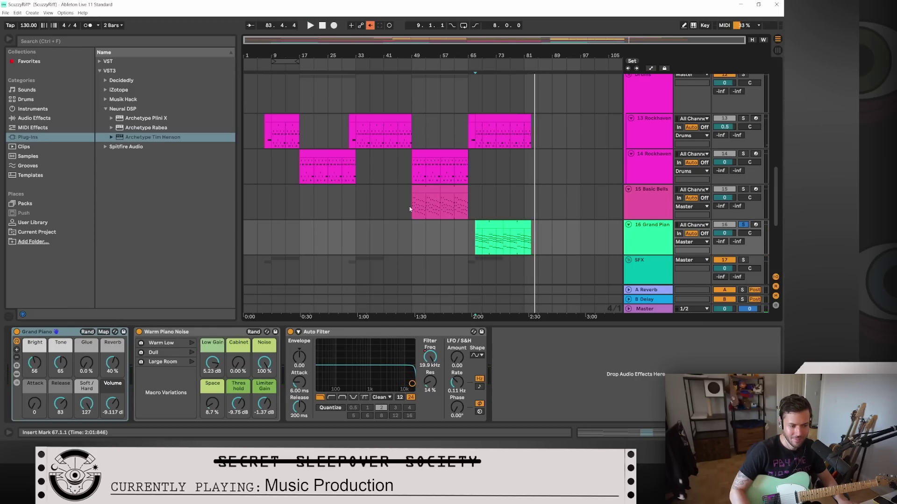
Step: Return the insert marker to the Grand Piano clip's start at bar 67 and bypass Warm Piano Noise and Auto Filter
scroll(411, 206, down, 3)
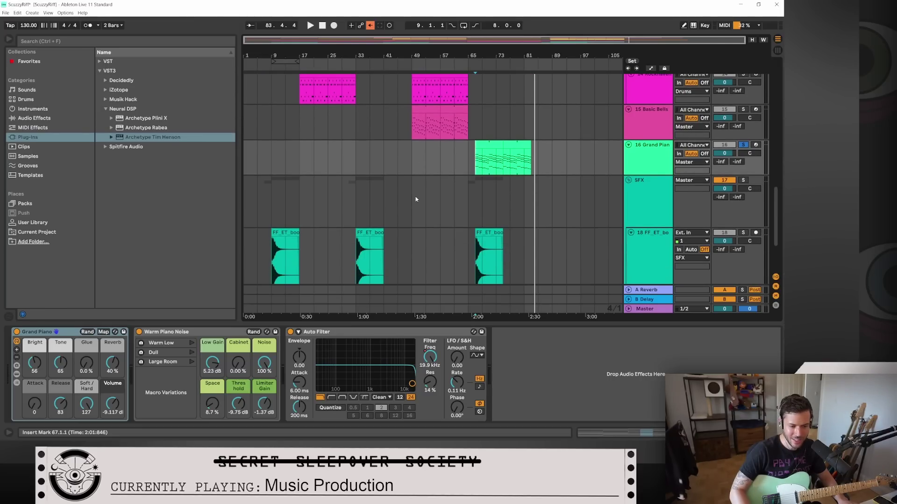
scroll(415, 199, up, 2)
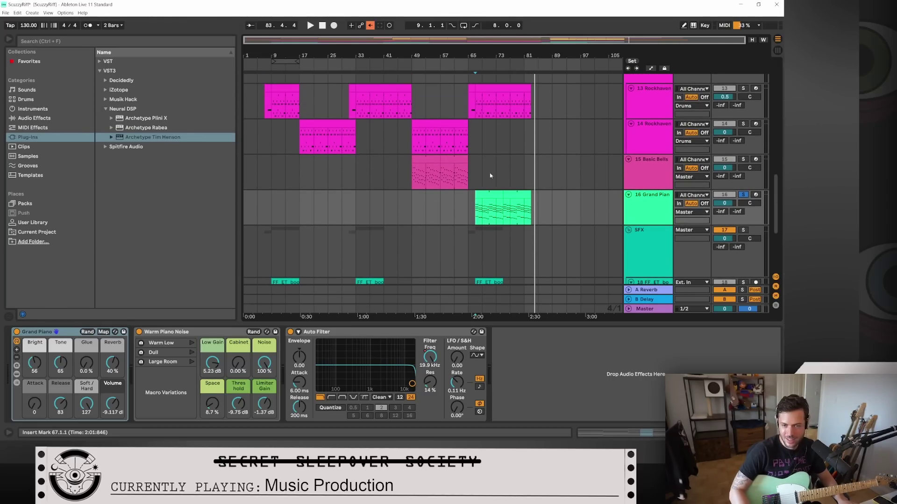
click(473, 211)
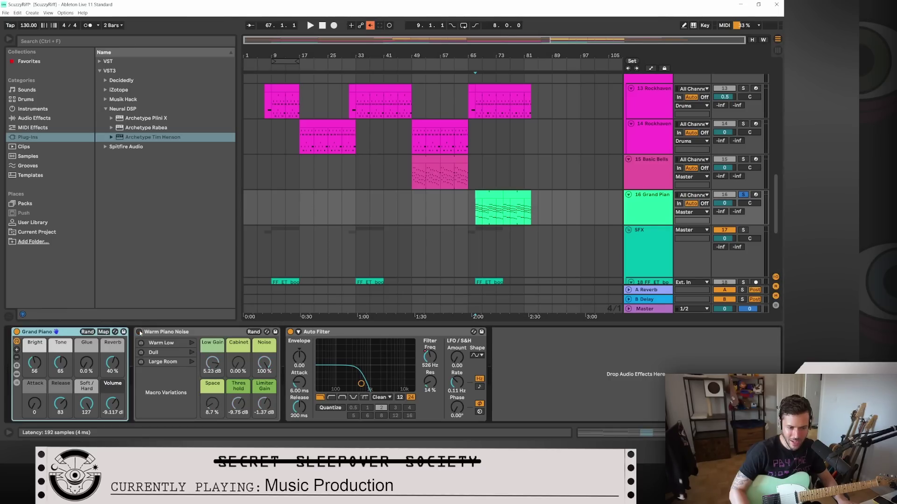
click(290, 332)
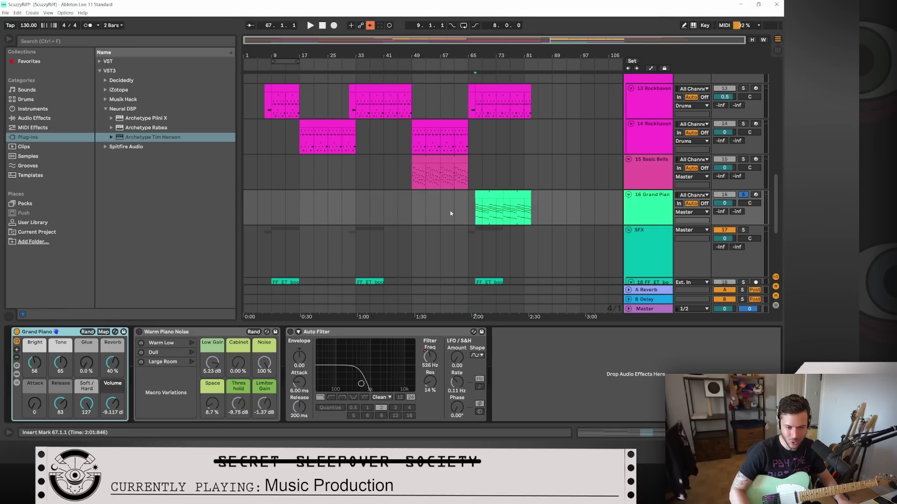
Step: Play back the soloed Grand Piano part from bar 67 and examine its chord notes in the MIDI clip
click(310, 26)
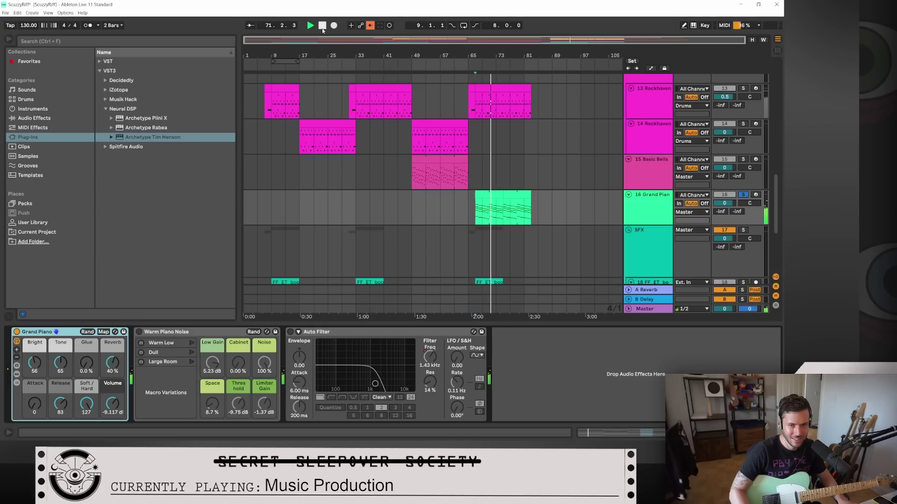
click(323, 28)
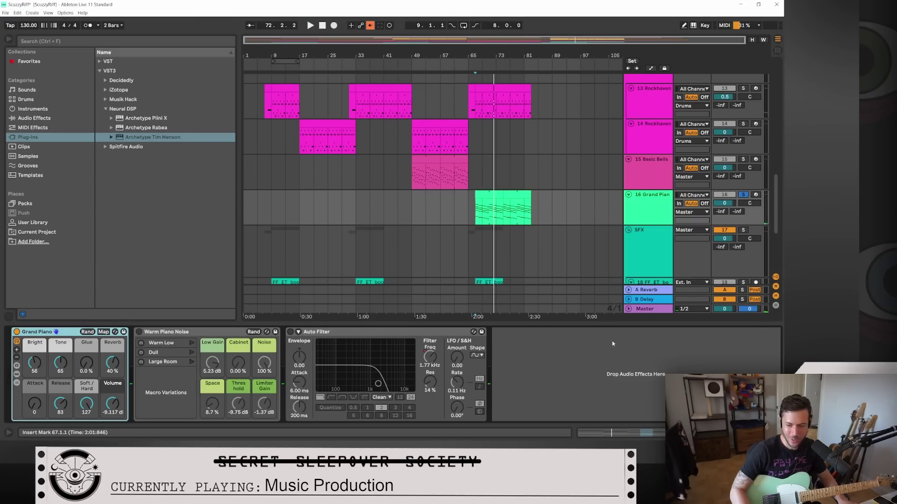
click(633, 435)
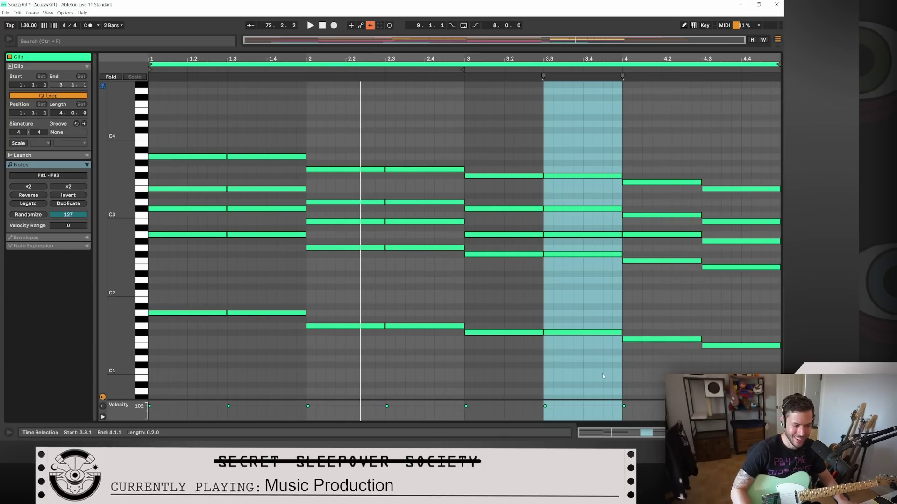
Step: Turn on the Warm Piano Noise and Auto Filter devices on the Grand Piano track
key(shift+Tab)
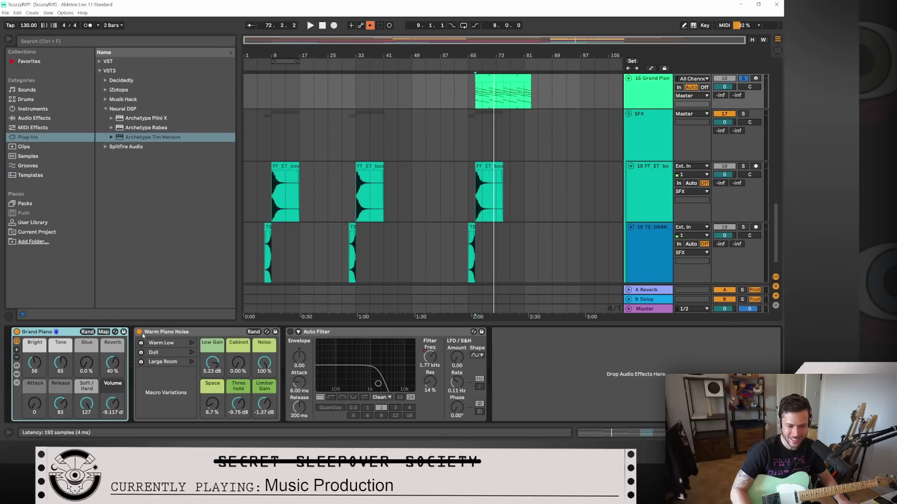
click(290, 331)
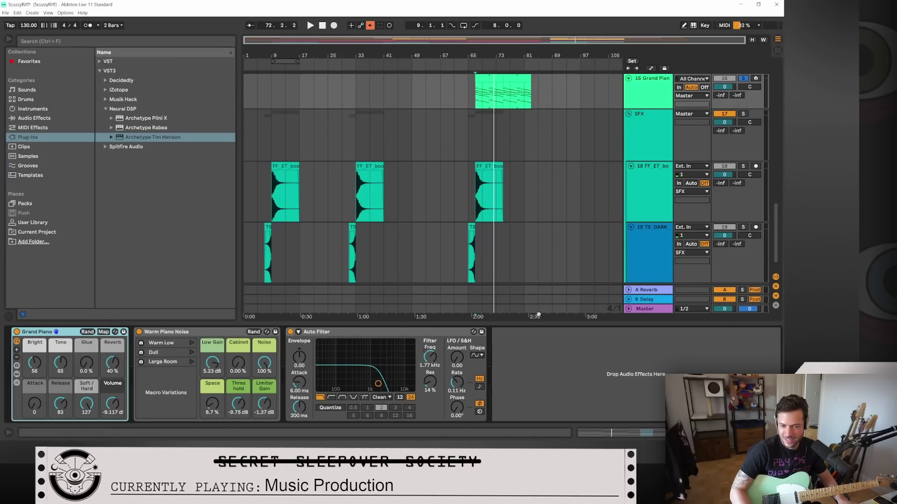
Step: Select the third clip on the 13 Rockhaven drum track from bar 67 to 83 and solo that track
scroll(544, 233, up, 2)
scroll(544, 234, down, 3)
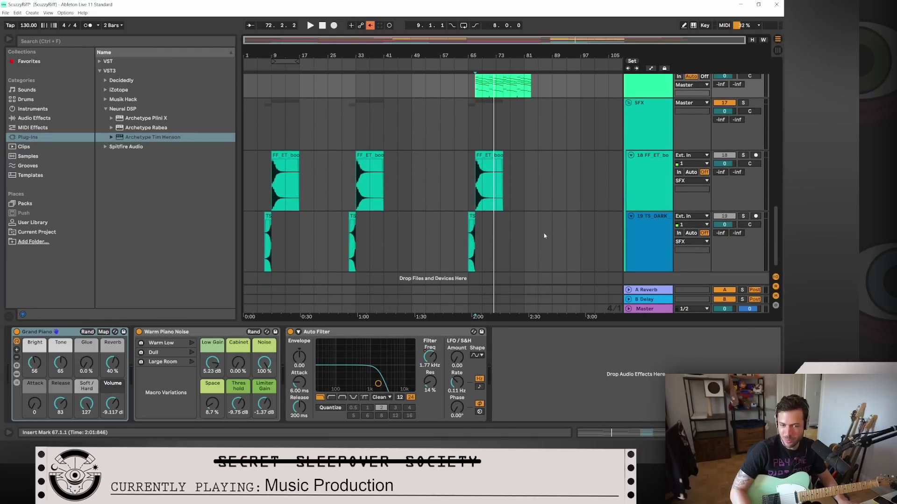
scroll(544, 236, up, 5)
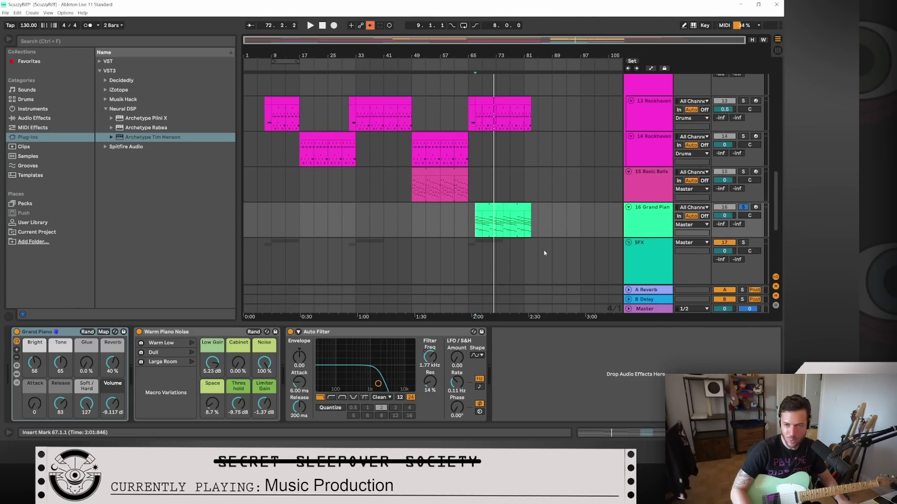
scroll(580, 259, up, 1)
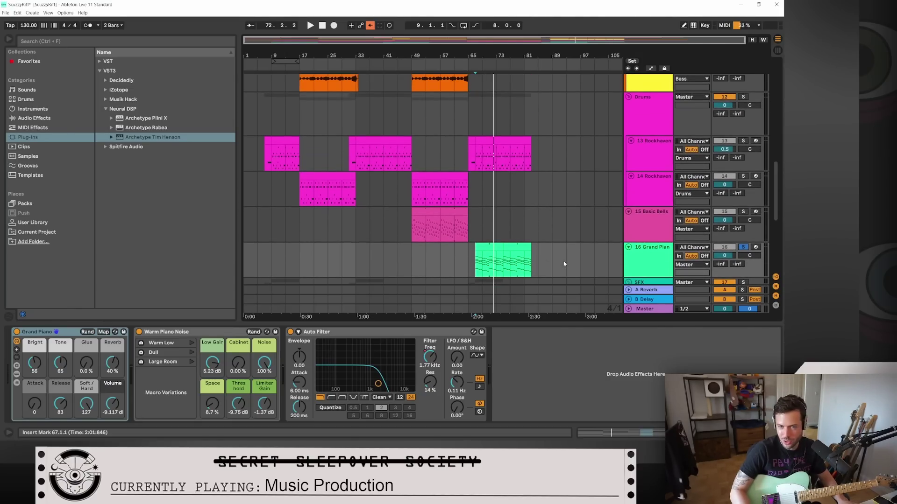
click(503, 139)
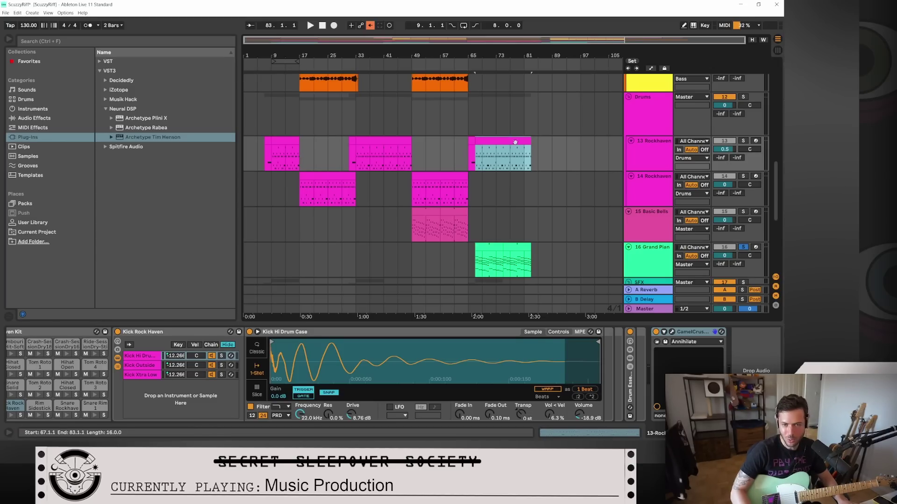
scroll(551, 171, up, 1)
click(743, 150)
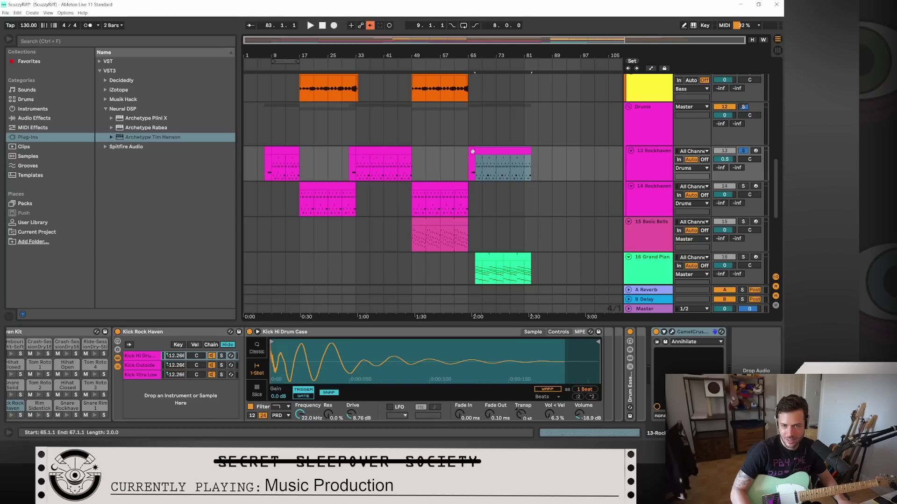
Step: Open the notes of the 13 Rockhaven clip starting at bar 33 and enlarge its velocity lane
click(355, 175)
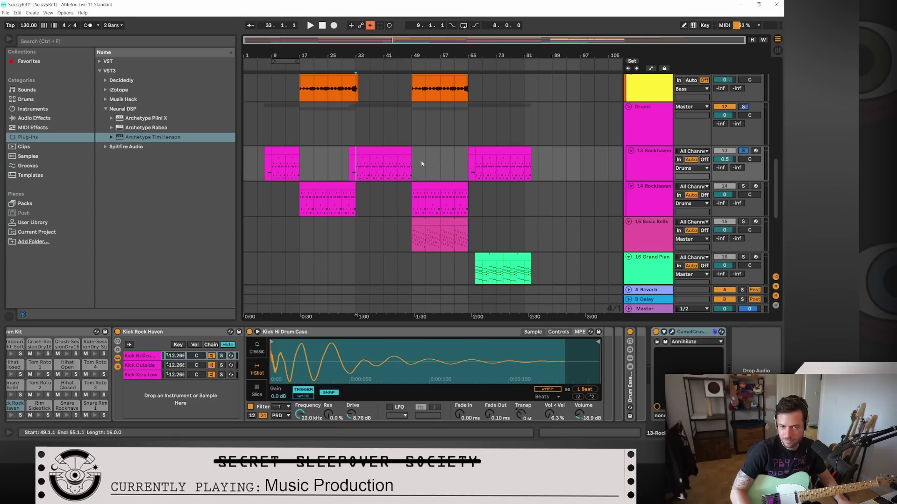
click(372, 151)
click(609, 434)
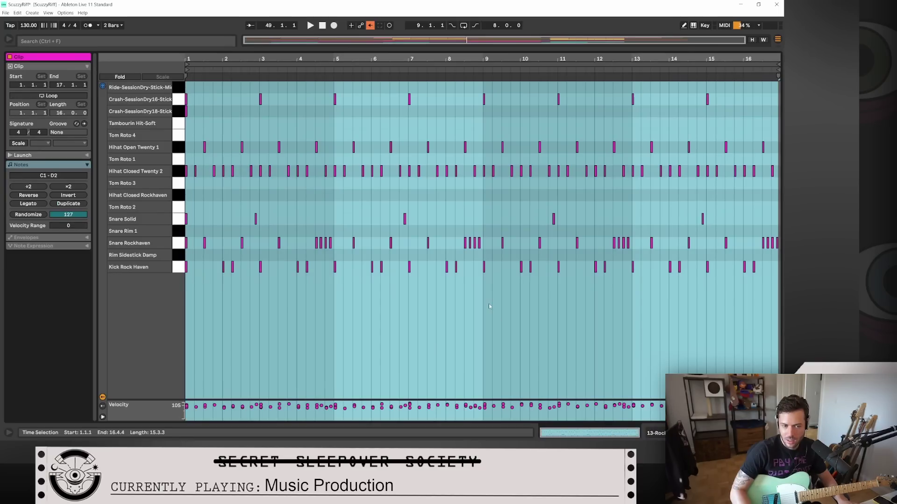
click(254, 304)
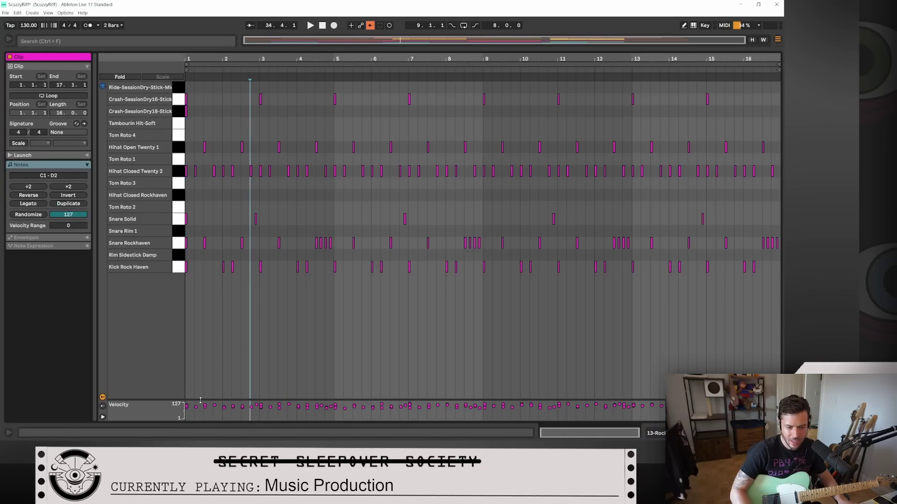
drag(201, 400, 200, 308)
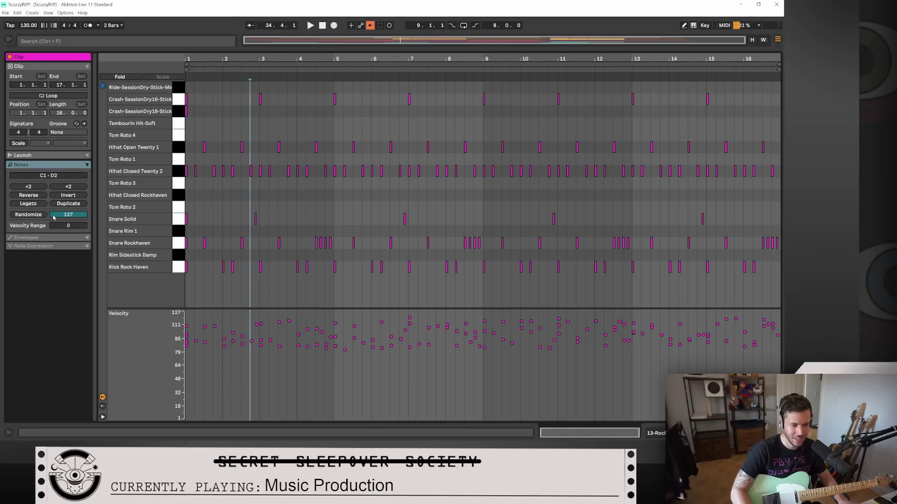
Step: Set the velocity randomization amount to 13 and play the drum clip briefly
click(56, 216)
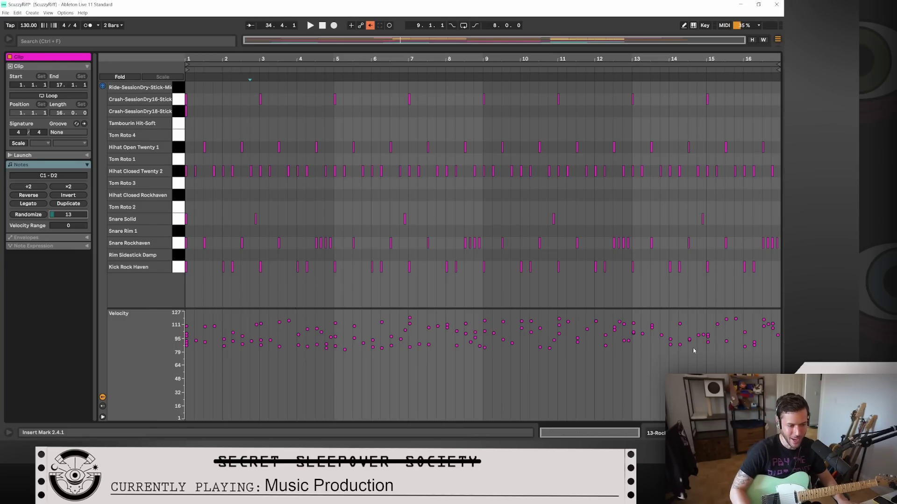
click(310, 26)
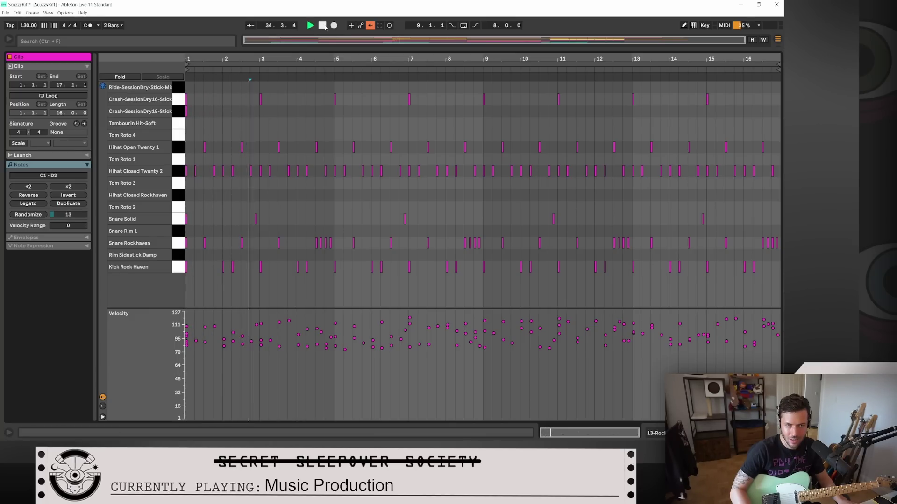
key(space)
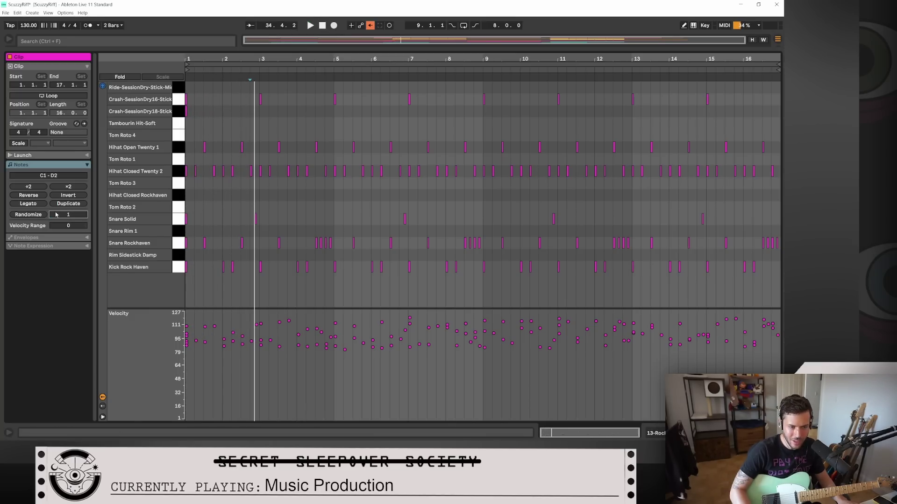
Step: Set the randomization amount to 1, apply it to the velocities of all the drum clip's notes, and deselect them
click(28, 215)
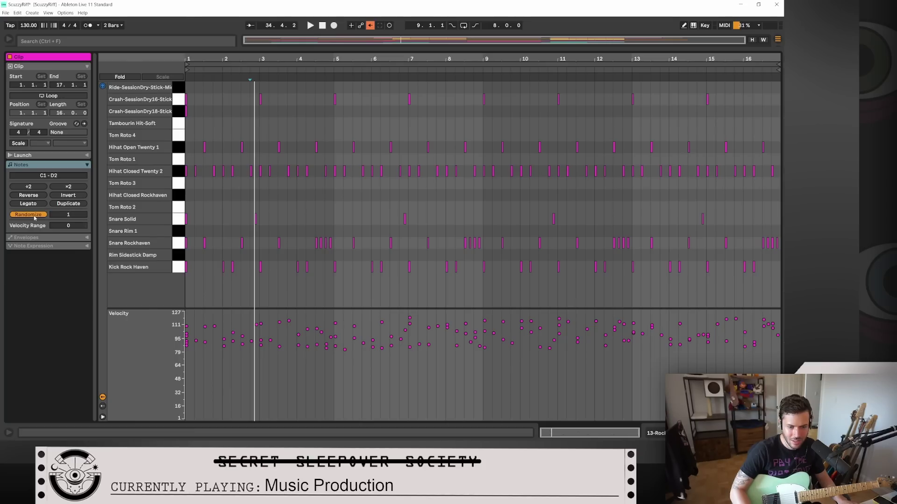
click(256, 388)
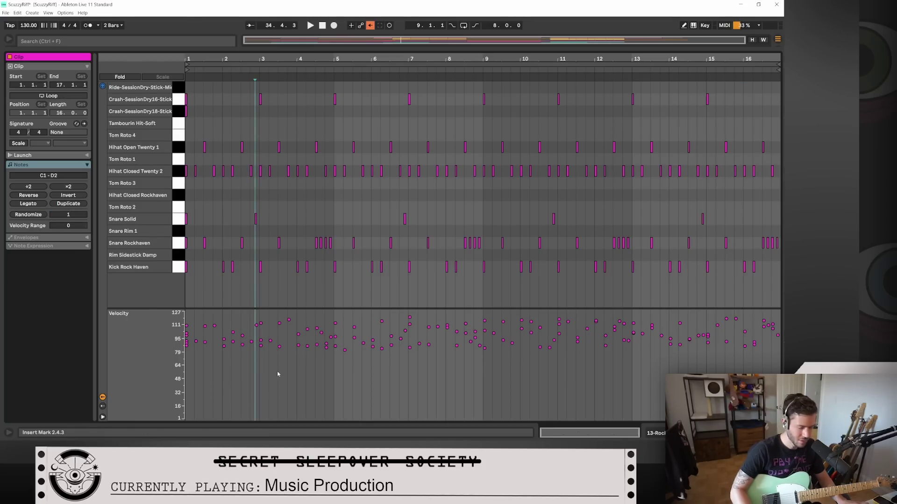
key(ctrl+a)
click(33, 216)
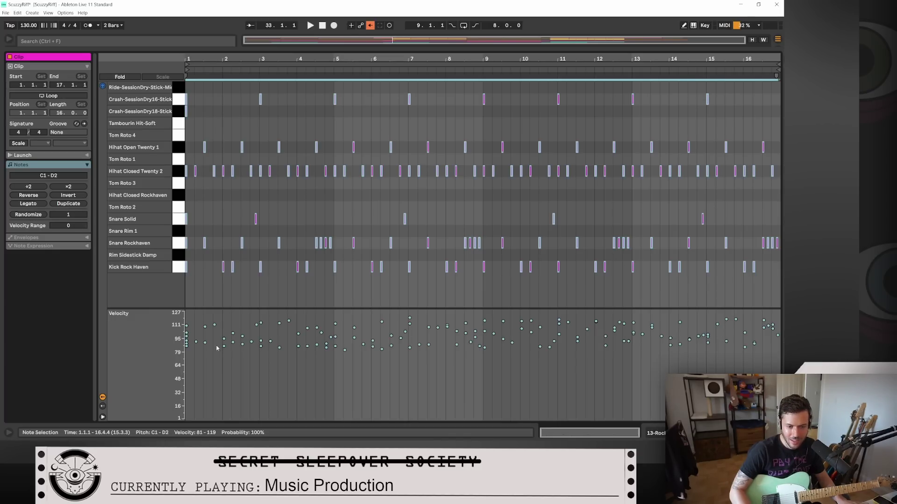
click(244, 363)
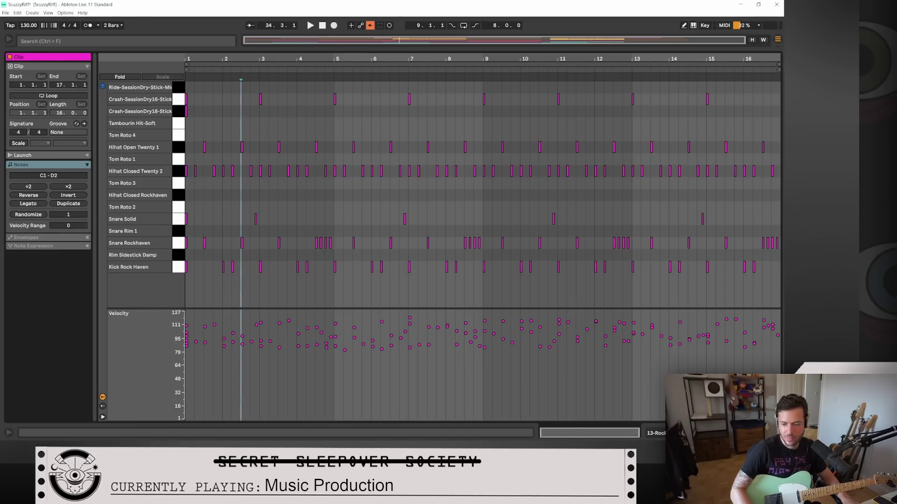
Step: Return to the arrangement from the drum notes, select the 15 Basic Bells track and reduce the height of the tracks
click(712, 433)
scroll(571, 245, down, 3)
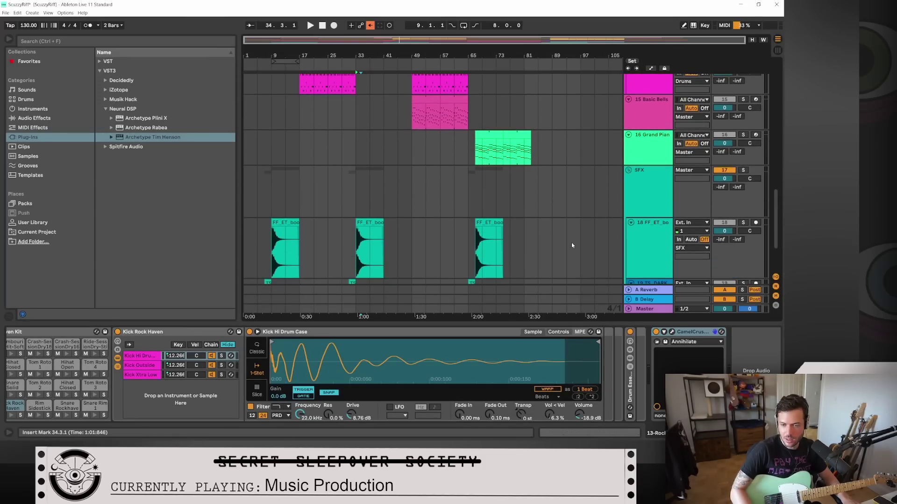
scroll(572, 245, up, 3)
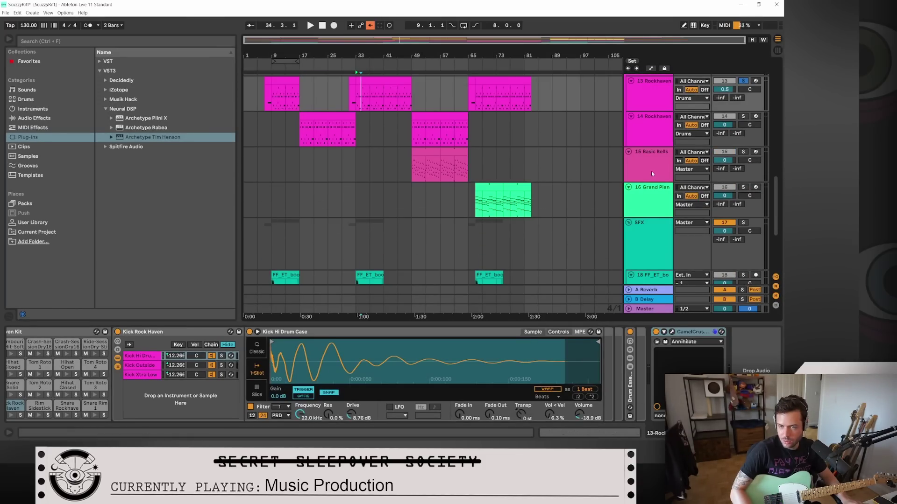
click(651, 181)
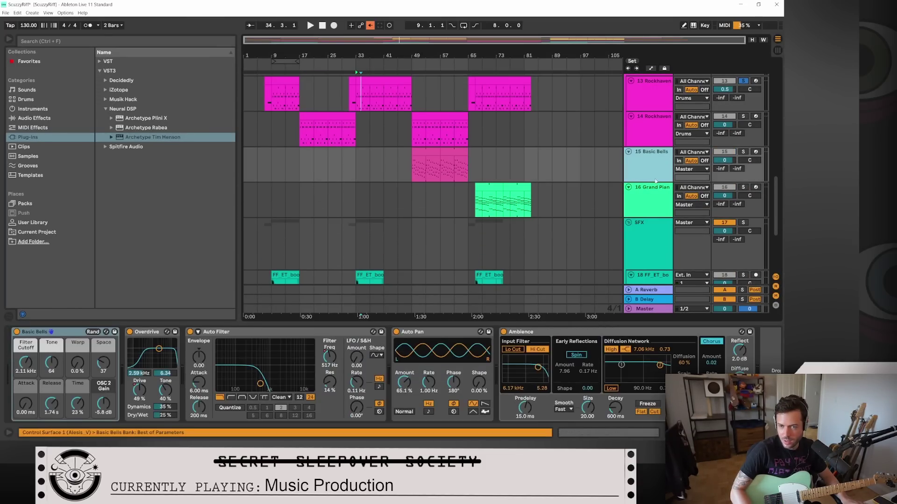
drag(651, 181, 652, 171)
Step: Clear the active drum solo so that all tracks in the arrangement can be heard
scroll(567, 191, up, 3)
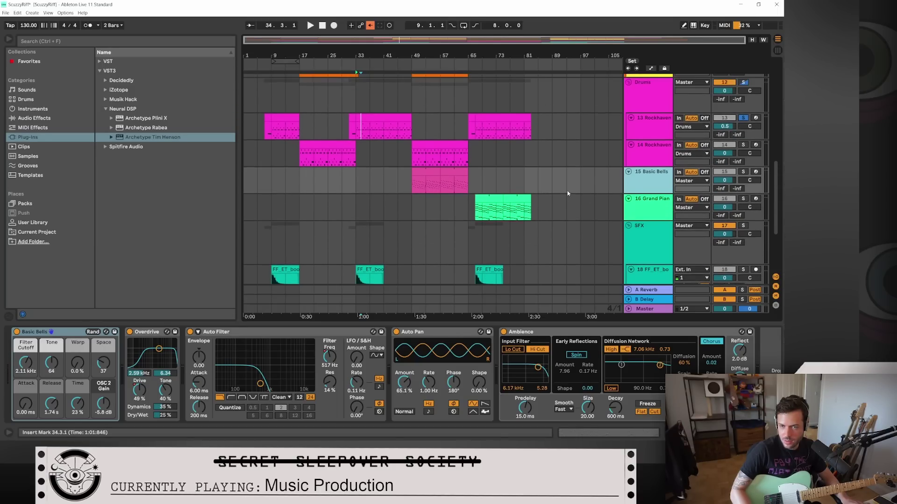
scroll(567, 190, up, 10)
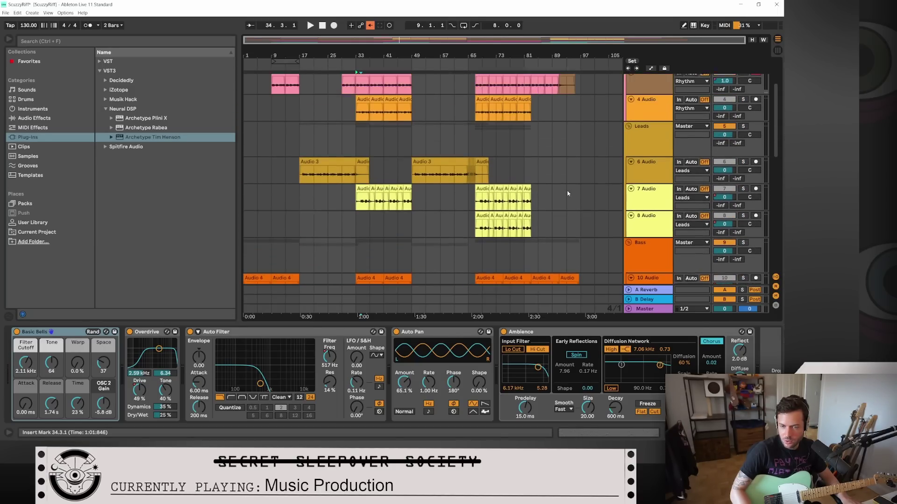
scroll(567, 194, up, 1)
scroll(556, 202, up, 1)
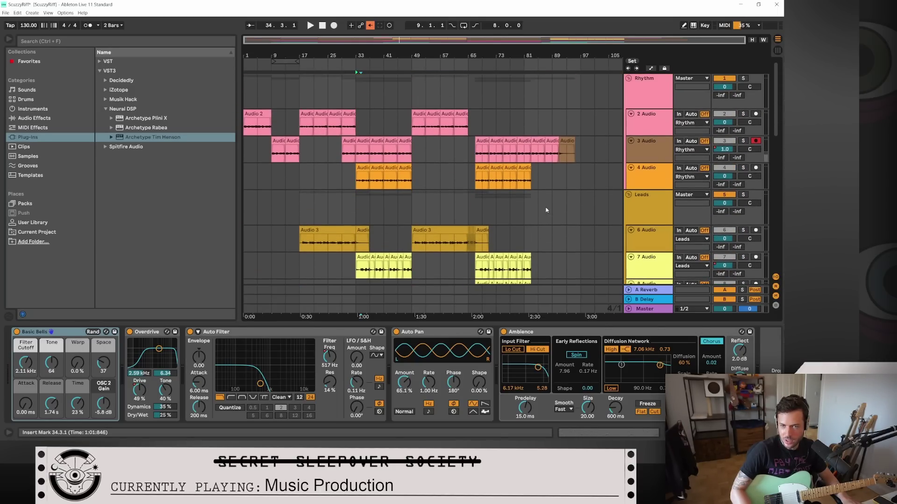
scroll(546, 210, down, 2)
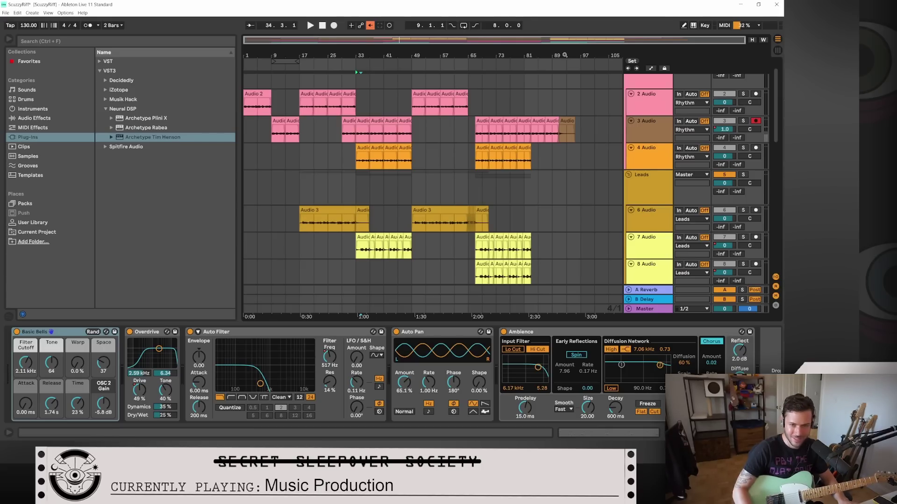
drag(743, 41, 544, 42)
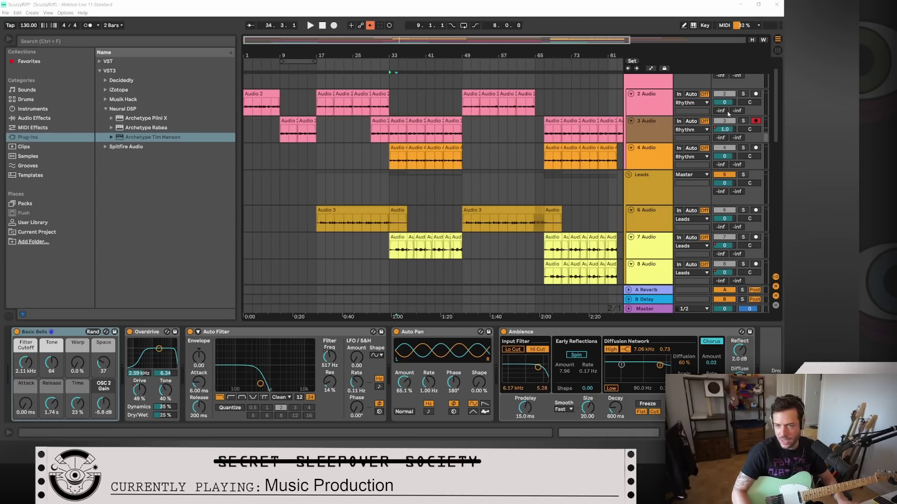
click(742, 121)
click(742, 121)
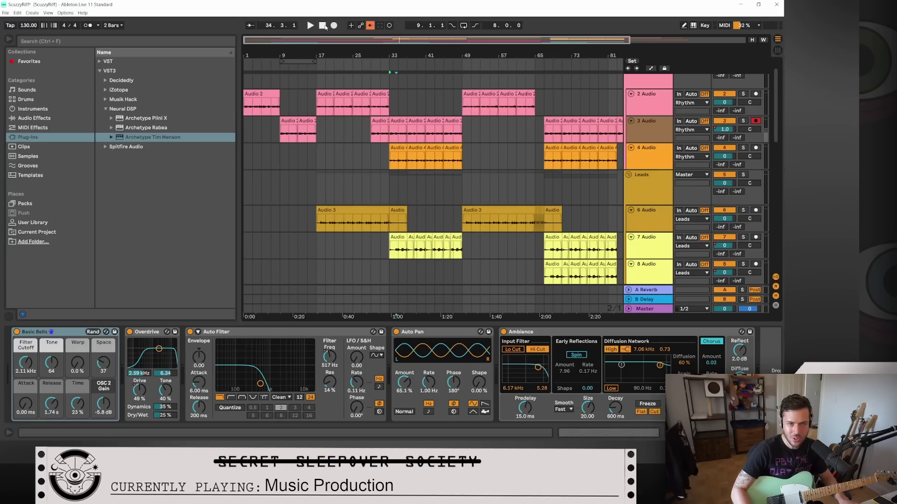
Step: Play the full arrangement from bar 1 and follow it through to the drum, Basic Bells and Grand Piano tracks
click(323, 25)
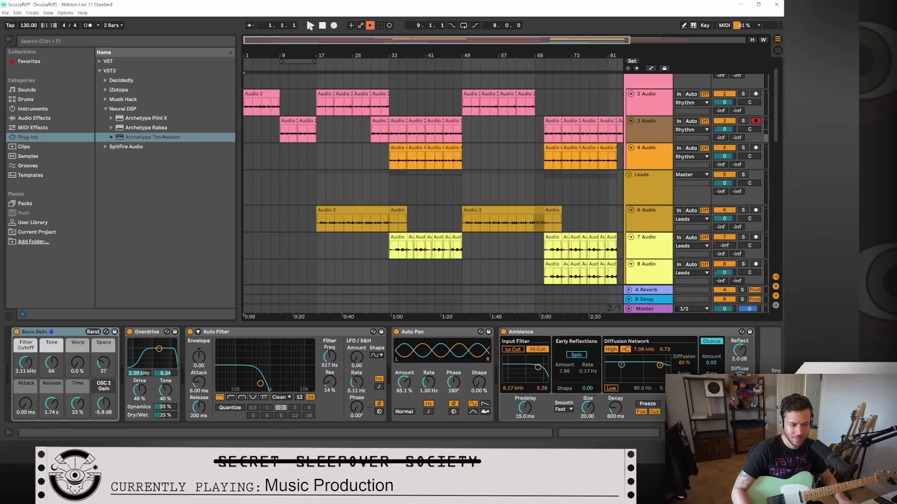
click(310, 25)
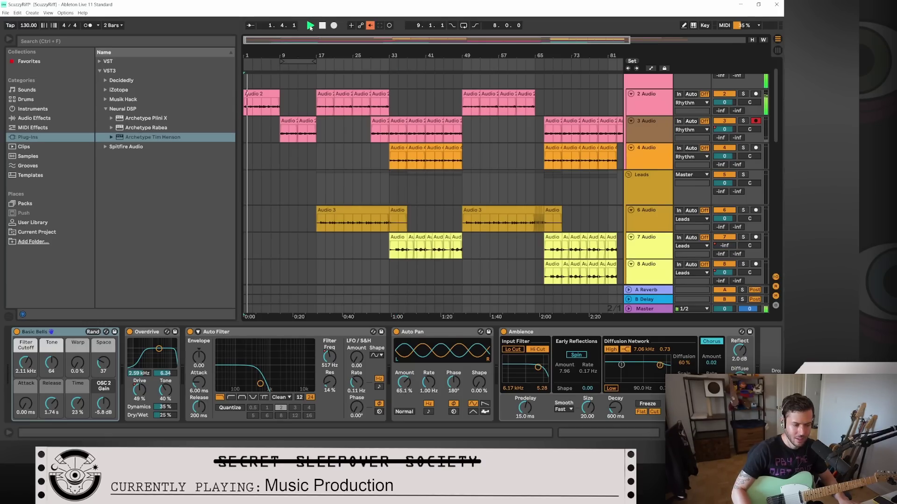
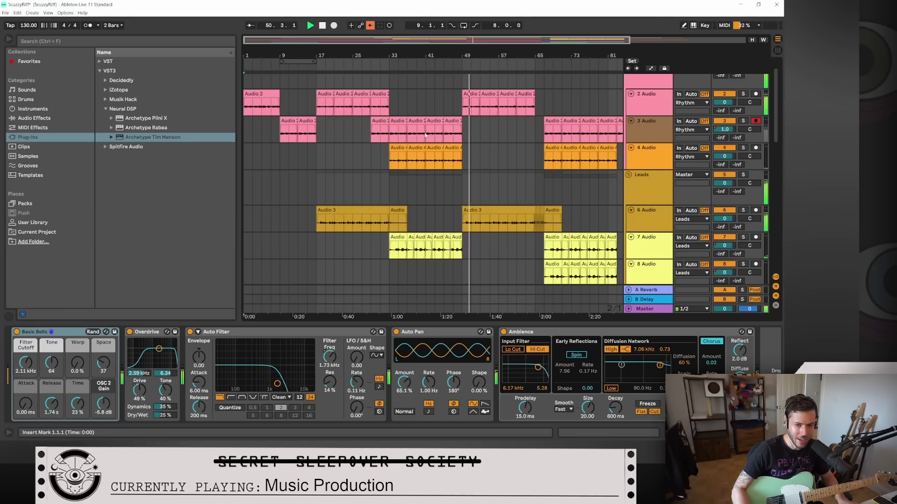
scroll(476, 161, down, 10)
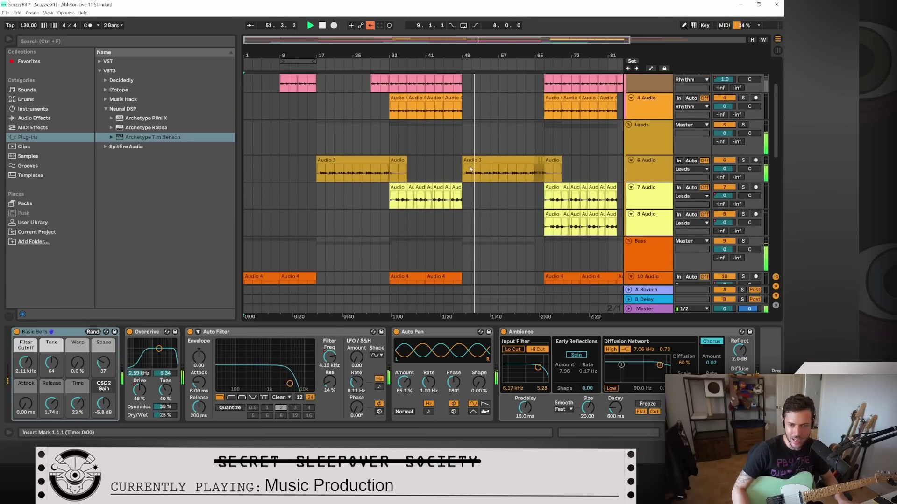
scroll(468, 165, down, 4)
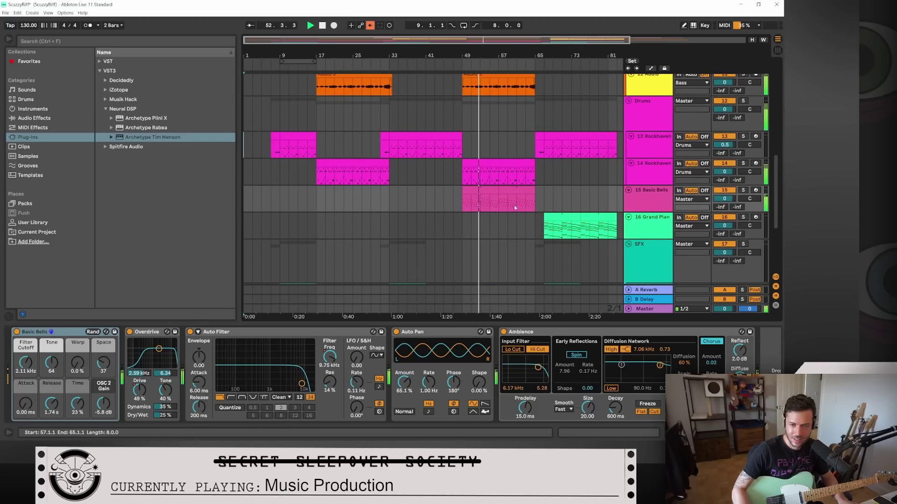
Step: Replay the Basic Bells section from about bar 50, check the lead and bass tracks during playback, and stop
click(505, 167)
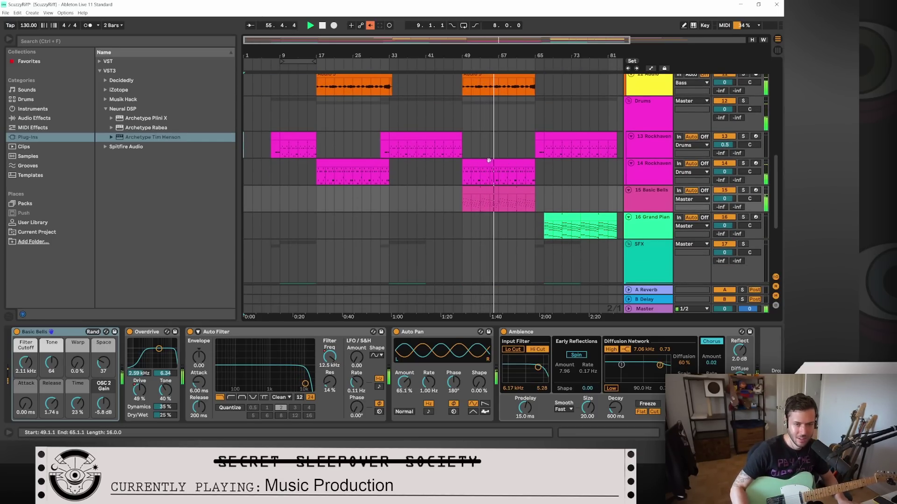
key(space)
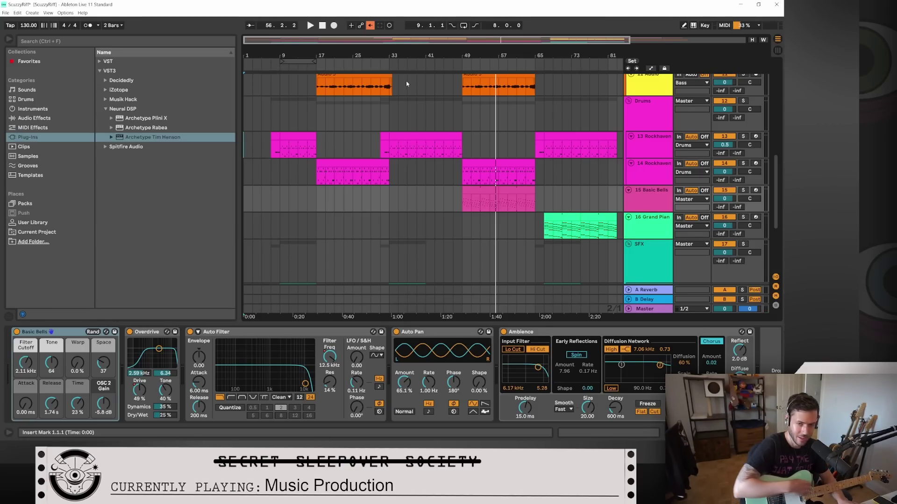
click(310, 25)
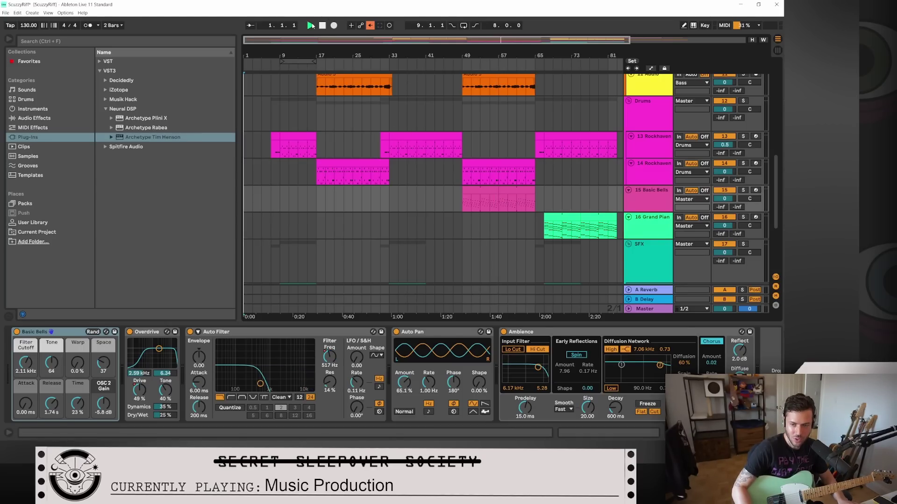
click(475, 67)
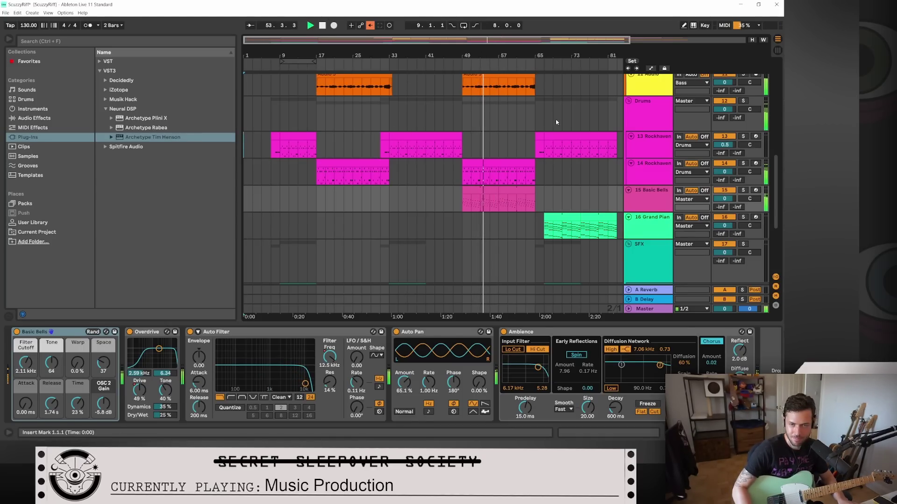
scroll(556, 122, up, 7)
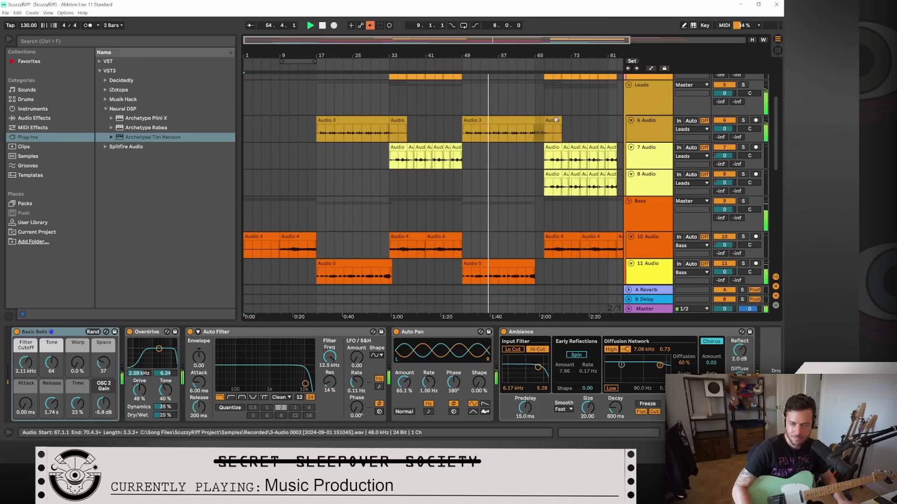
key(space)
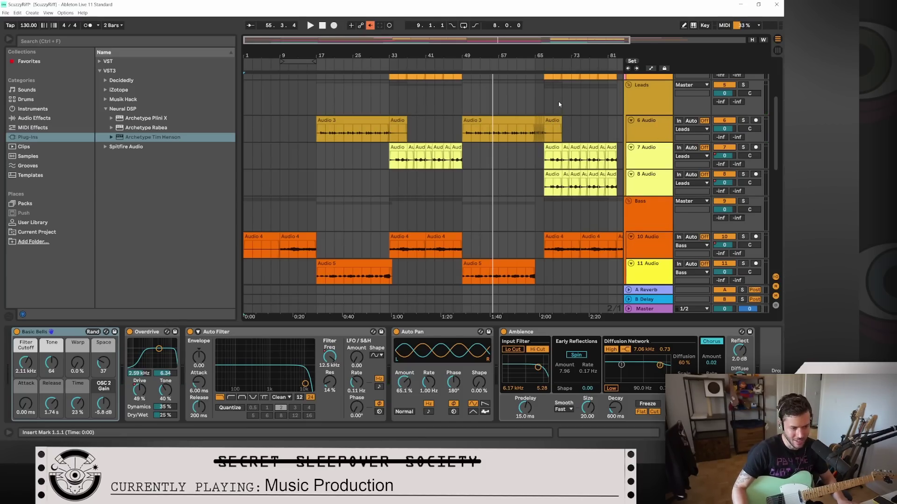
Step: Zoom the timeline out to fit the whole song and look over the drum, bass, lead and rhythm tracks
drag(560, 56, 520, 49)
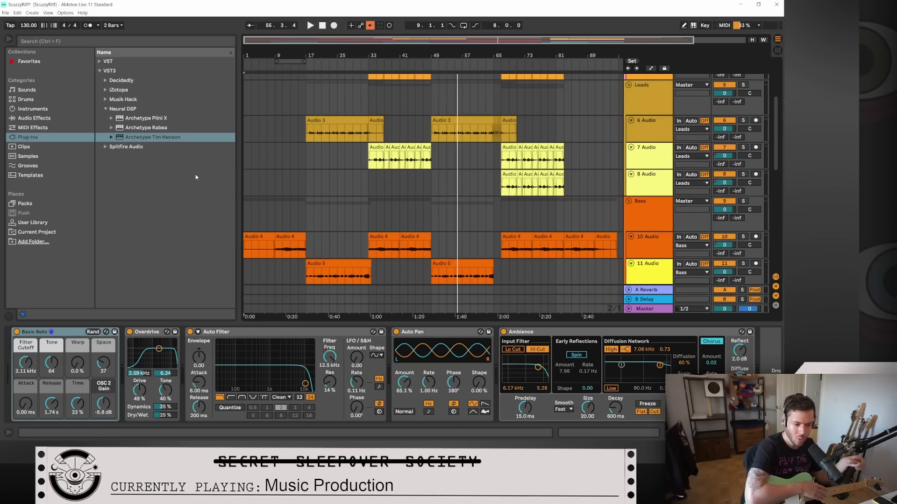
scroll(307, 203, down, 8)
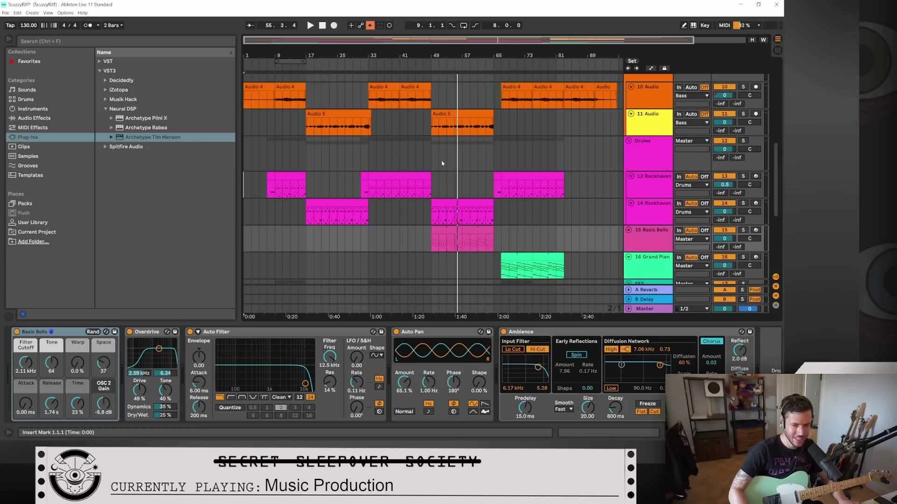
scroll(459, 192, down, 2)
scroll(459, 192, up, 3)
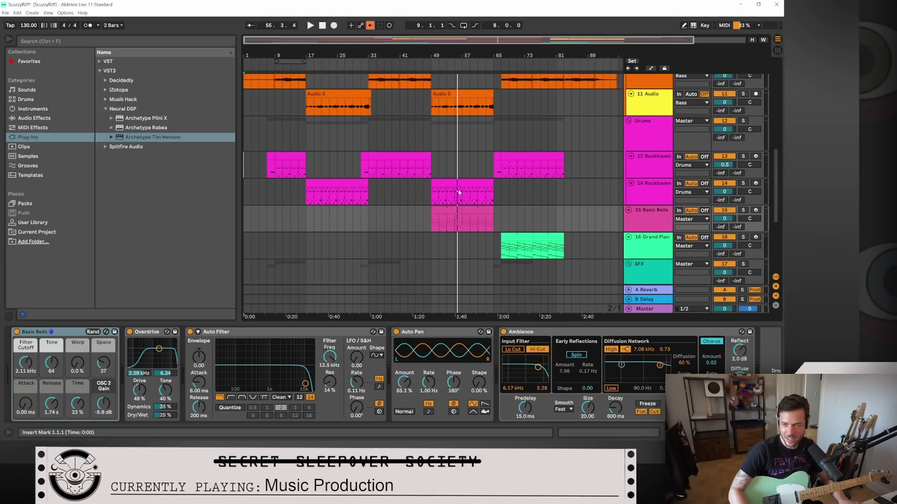
scroll(458, 190, up, 8)
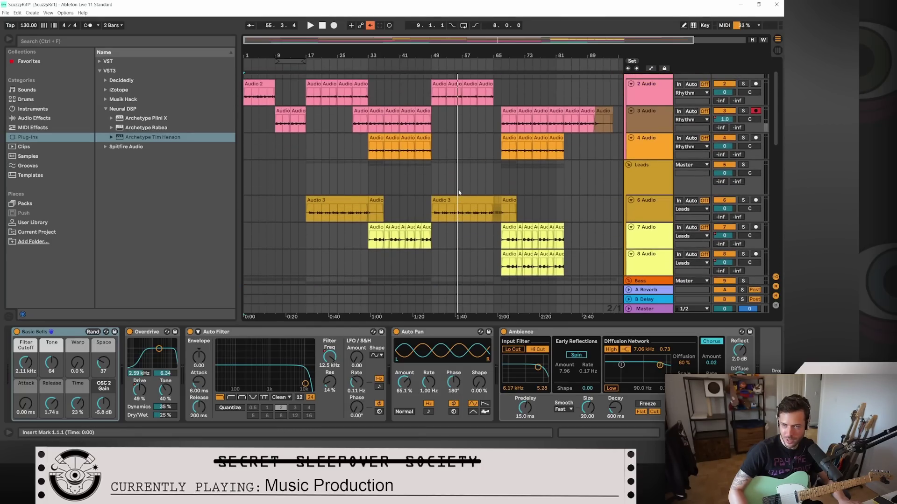
scroll(459, 190, down, 6)
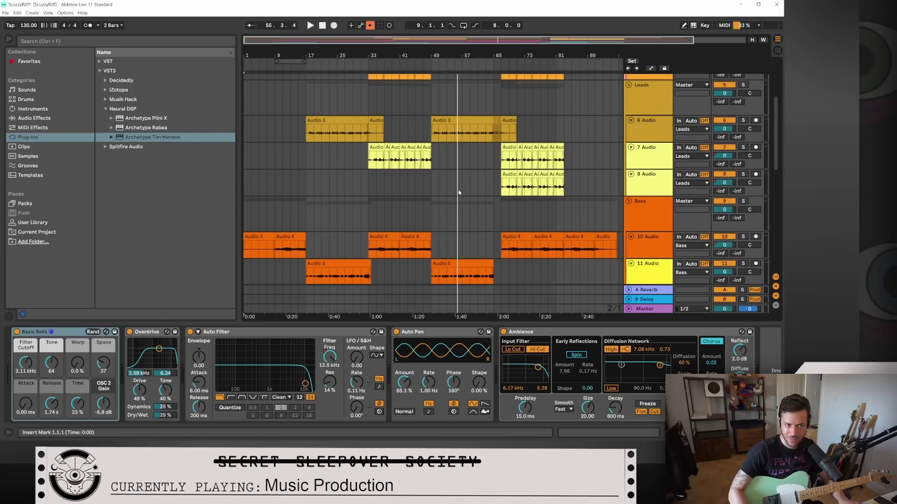
Step: Expand the iZotope plug-ins folder, inspect the Ozone 11 Elements window on the Master track and close it
click(105, 90)
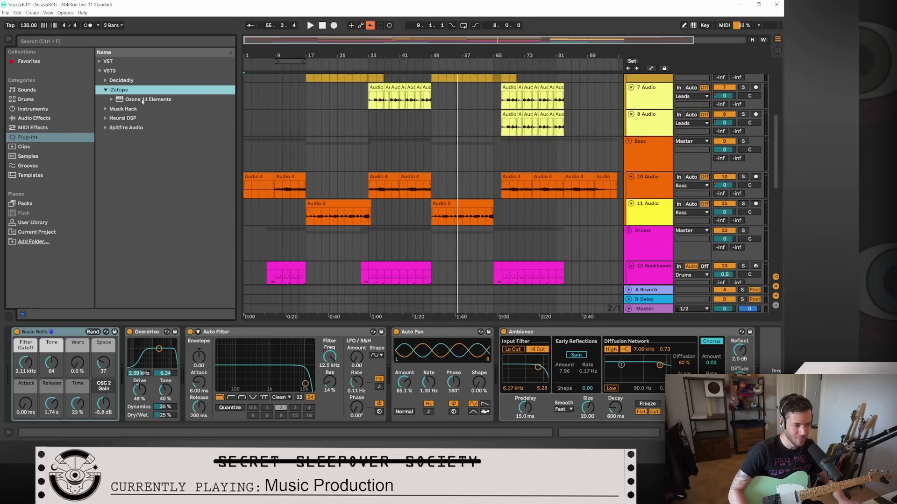
scroll(398, 210, down, 4)
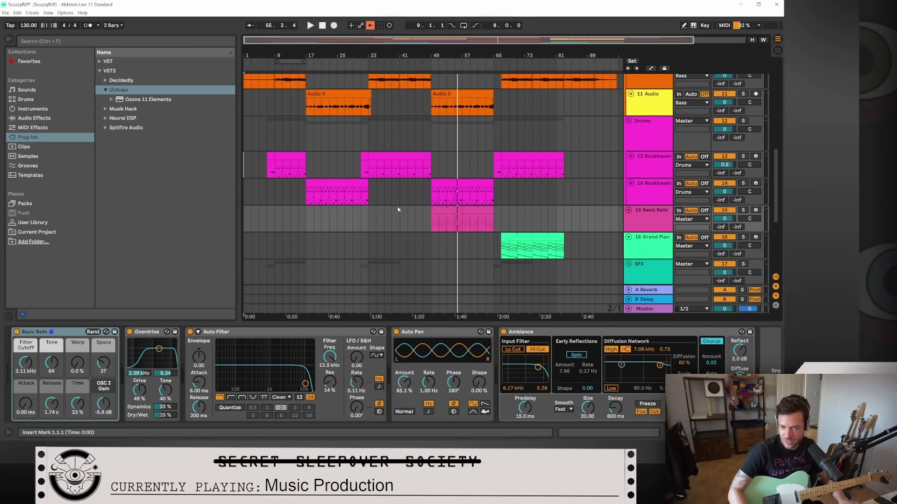
scroll(398, 210, down, 5)
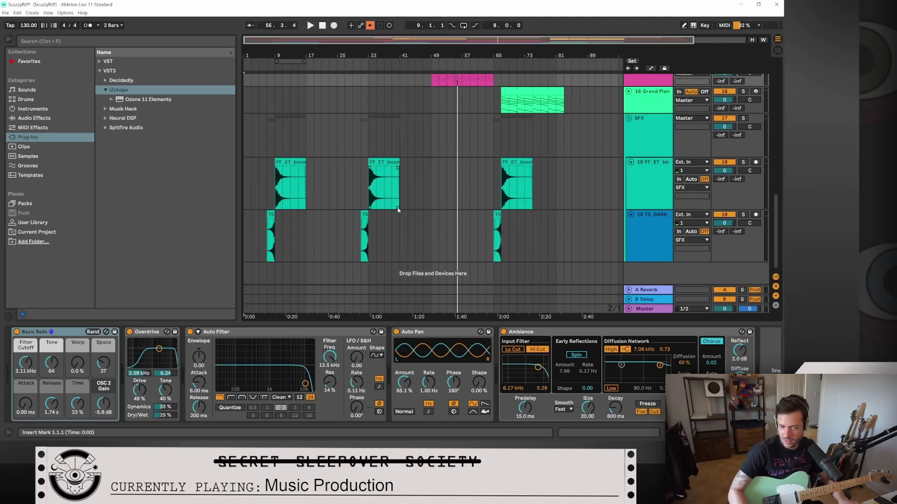
click(645, 309)
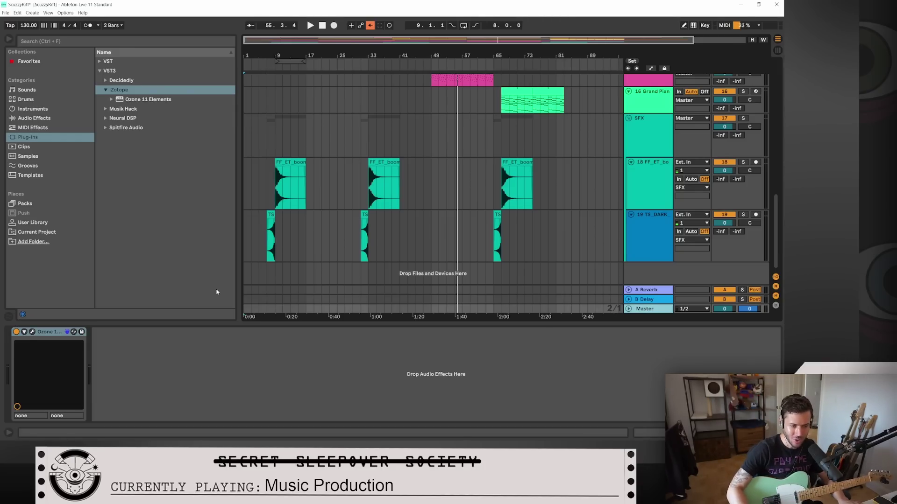
click(33, 332)
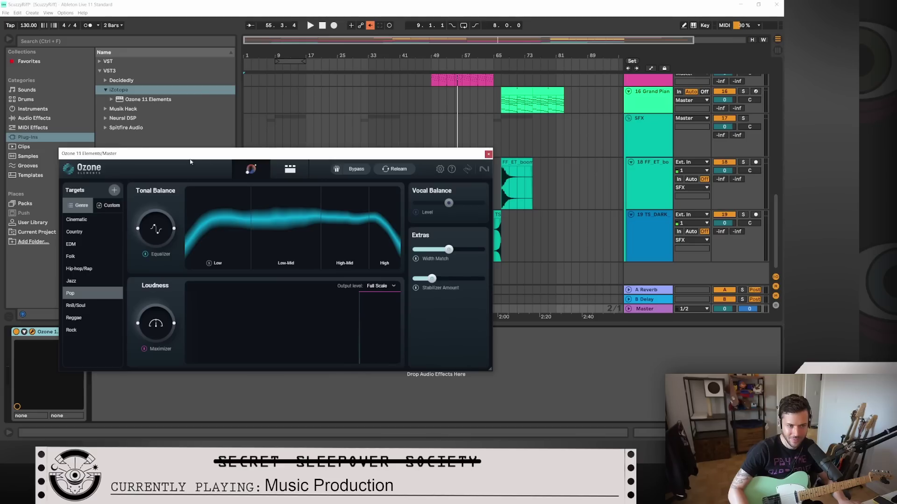
drag(184, 155, 295, 152)
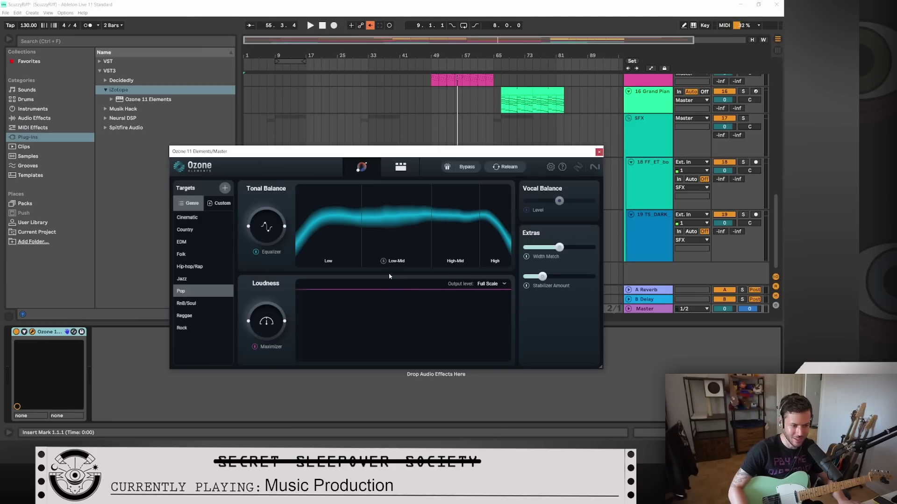
click(598, 152)
Step: Switch off Ozone 11 Elements on the Master track and play the arrangement from bar 33
scroll(467, 201, up, 3)
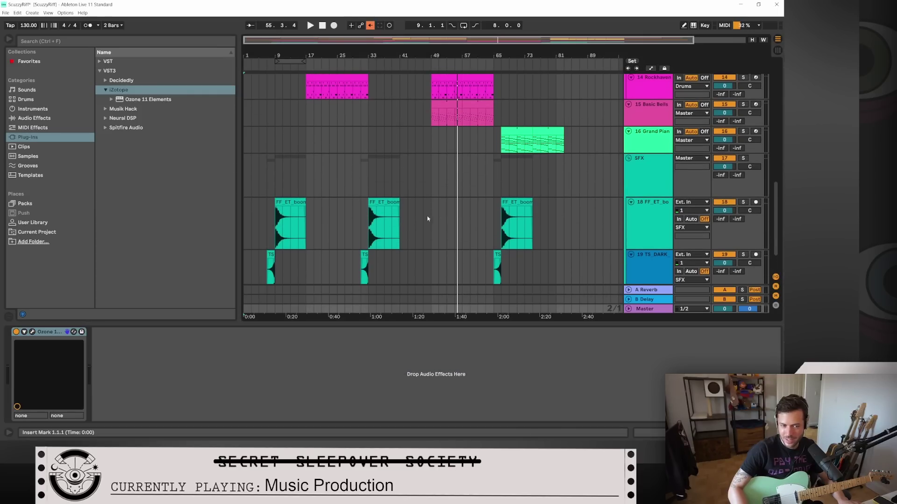
scroll(540, 258, down, 1)
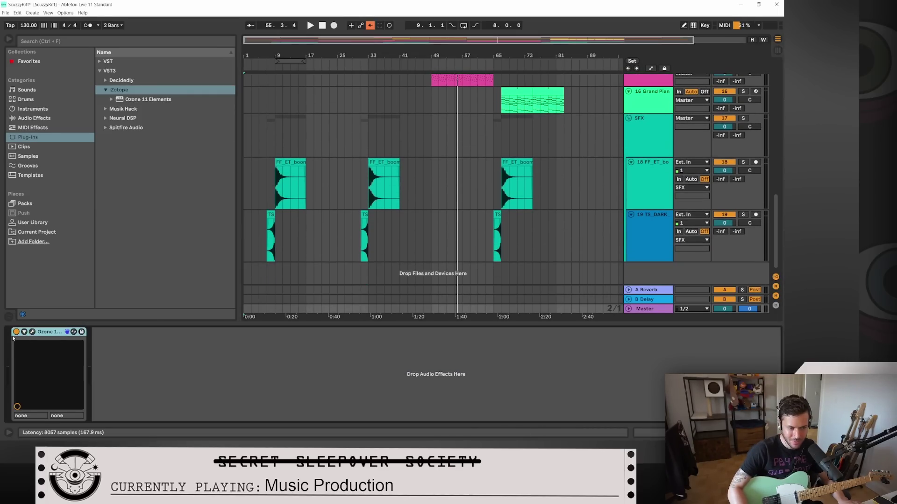
scroll(777, 223, up, 1)
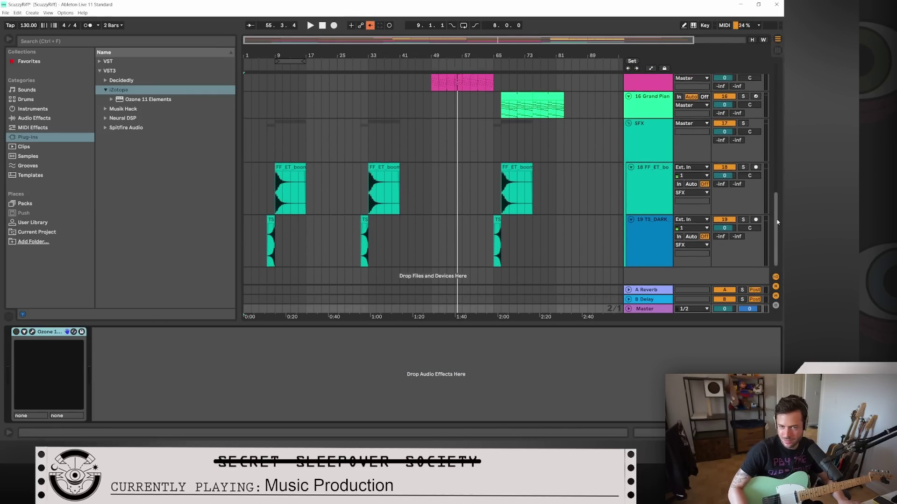
scroll(778, 222, up, 15)
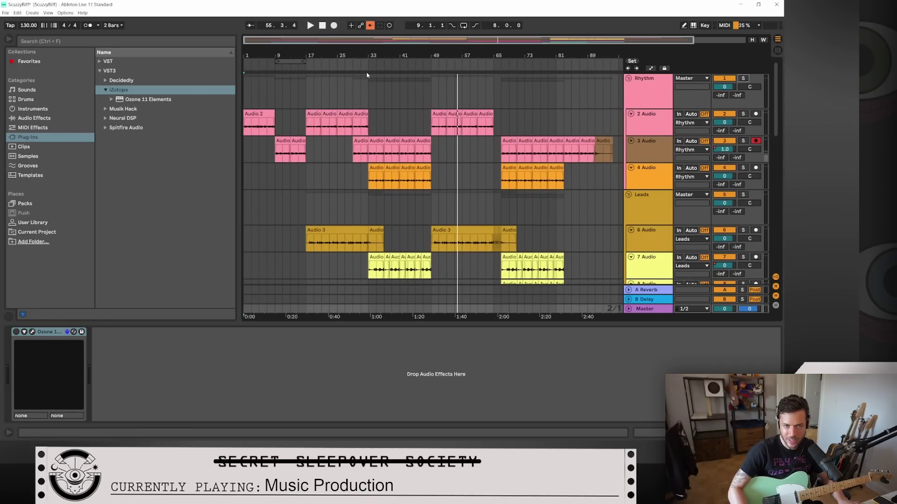
click(367, 92)
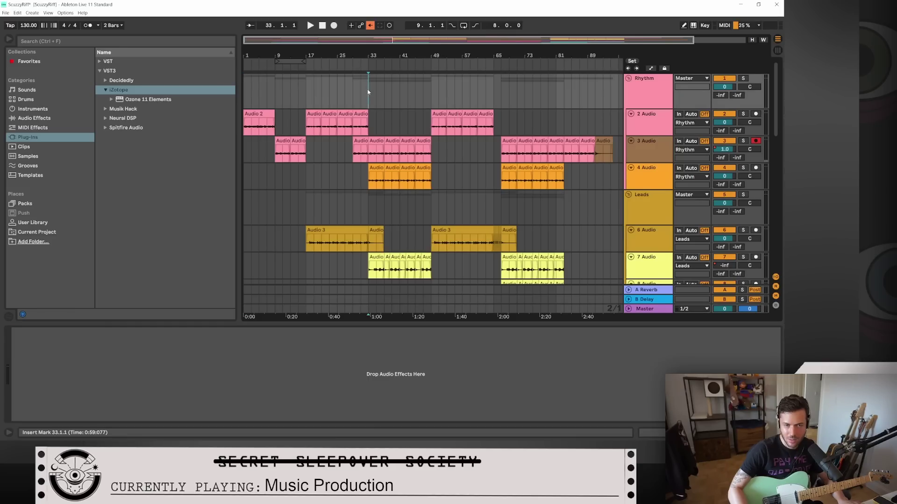
click(309, 26)
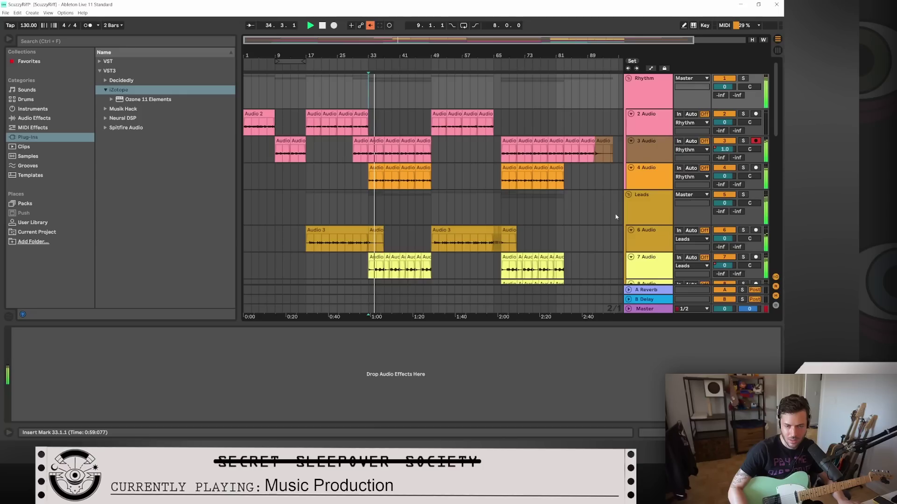
Step: Select the Master track during playback and switch Ozone 11 Elements back on to hear its effect
scroll(615, 216, down, 8)
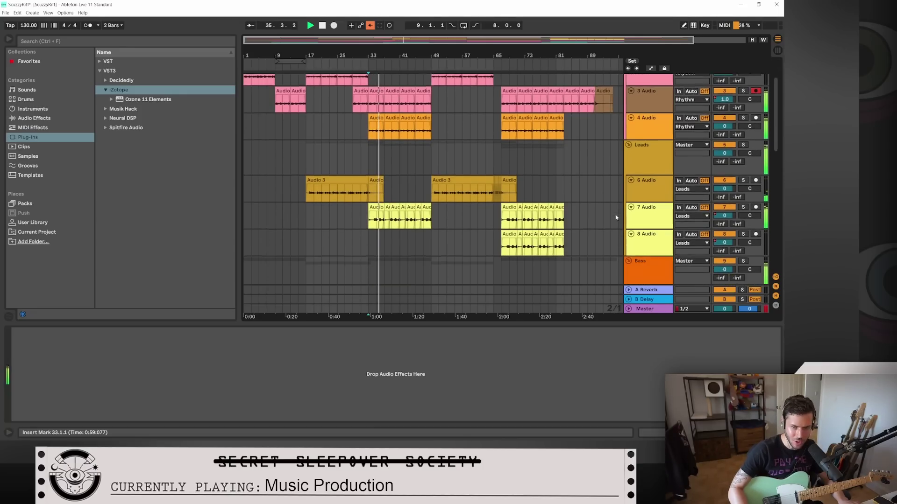
scroll(616, 220, down, 10)
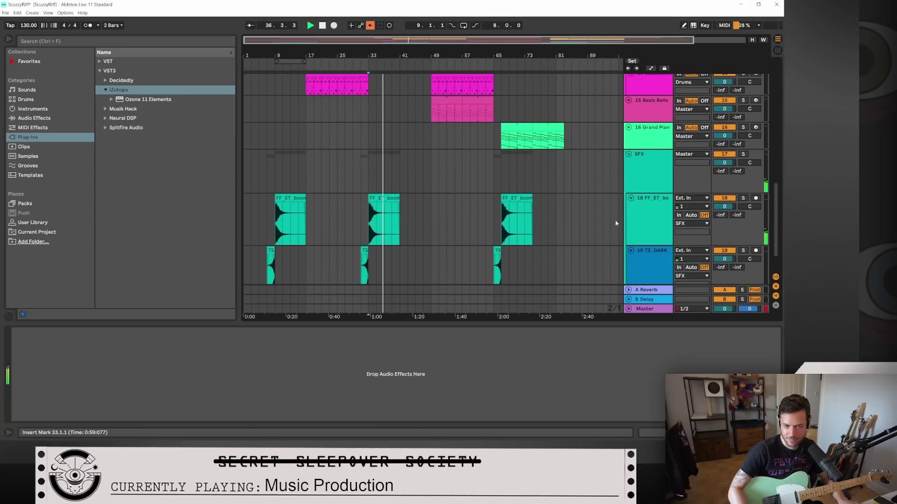
scroll(617, 241, down, 1)
click(646, 310)
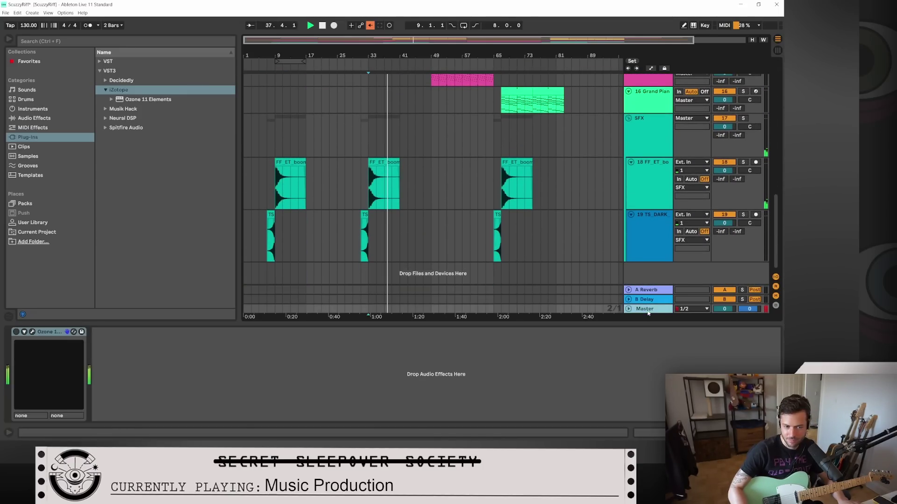
click(15, 332)
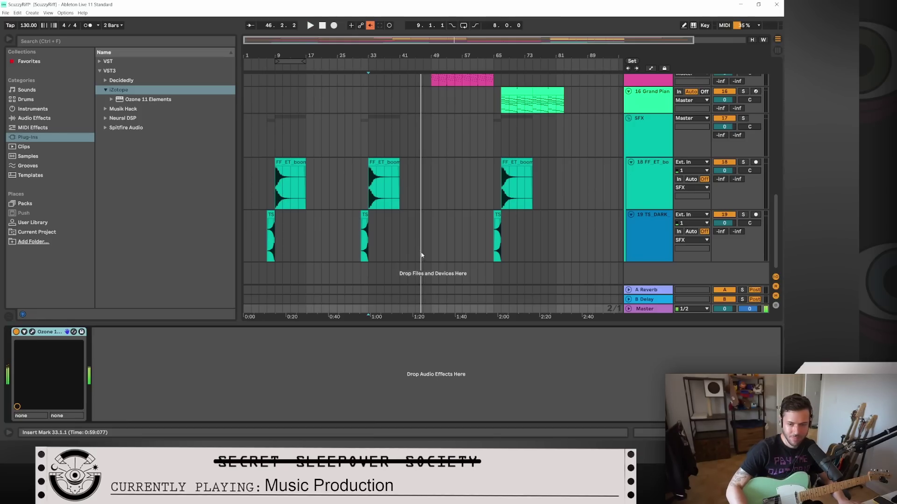
Step: Play the Basic Bells section, switch off Ozone 11 Elements, and restart playback from about bar 49
scroll(428, 254, up, 8)
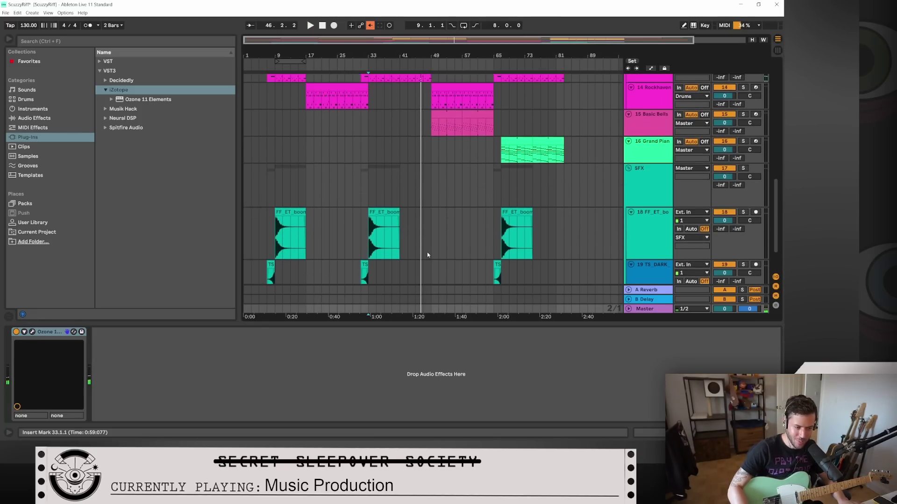
scroll(427, 254, up, 1)
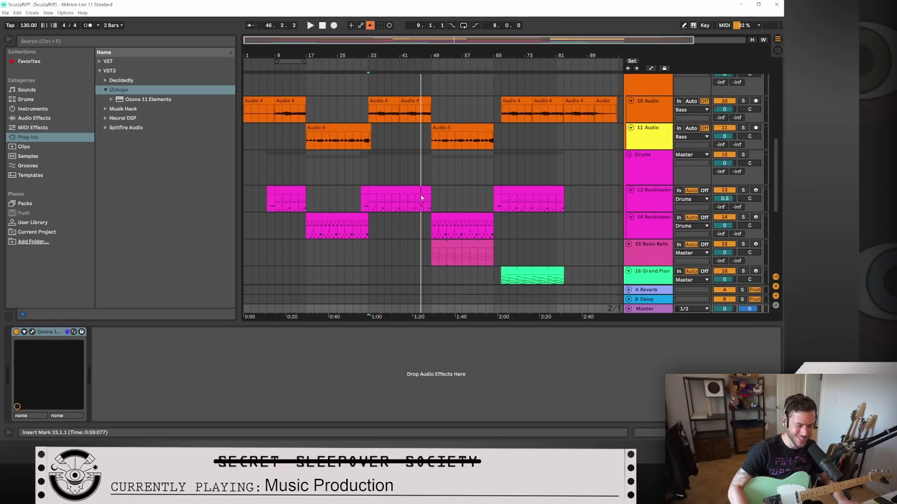
click(437, 65)
click(16, 332)
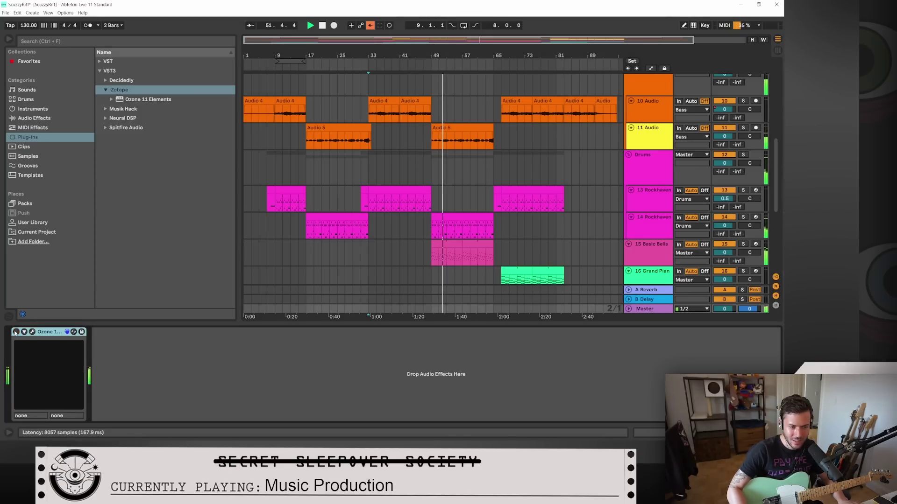
key(space)
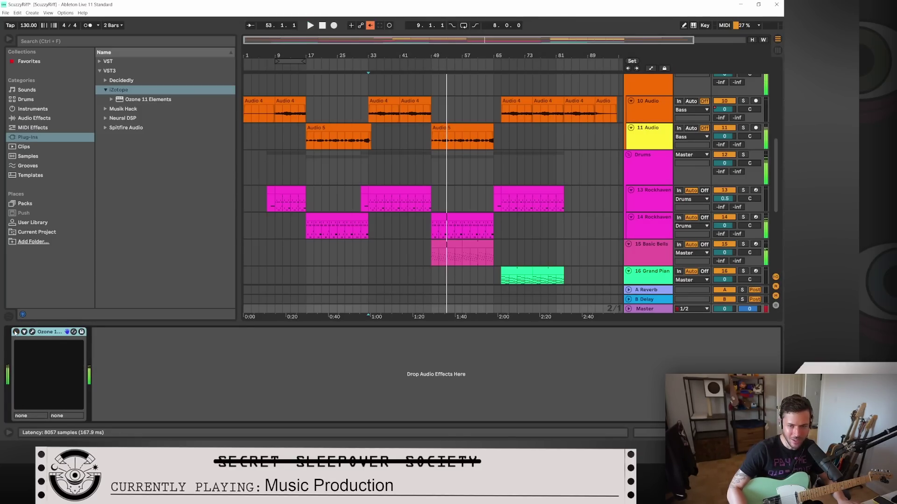
click(432, 68)
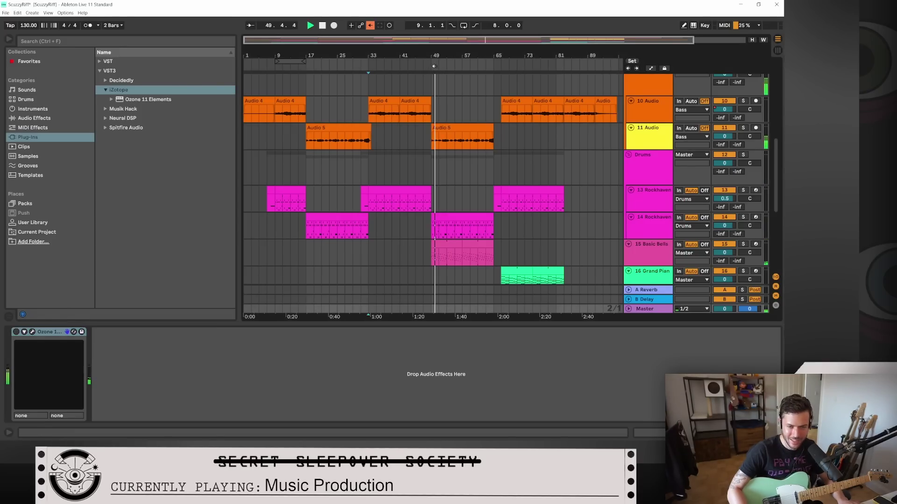
Step: Compare the playing section with and without Ozone 11 Elements, leaving the effect switched on
click(17, 332)
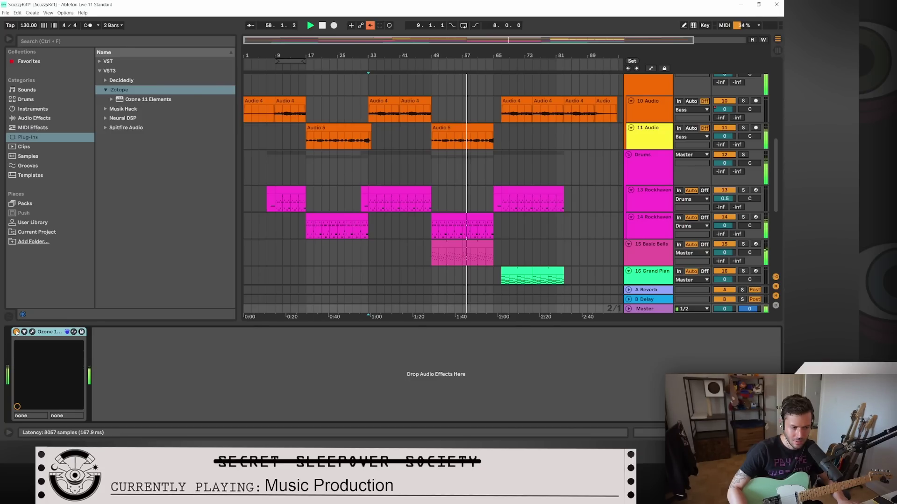
click(17, 332)
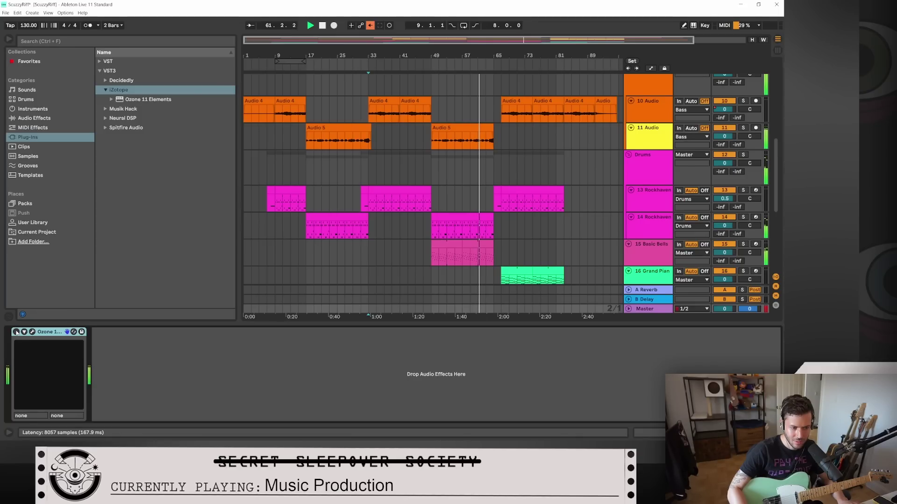
click(17, 332)
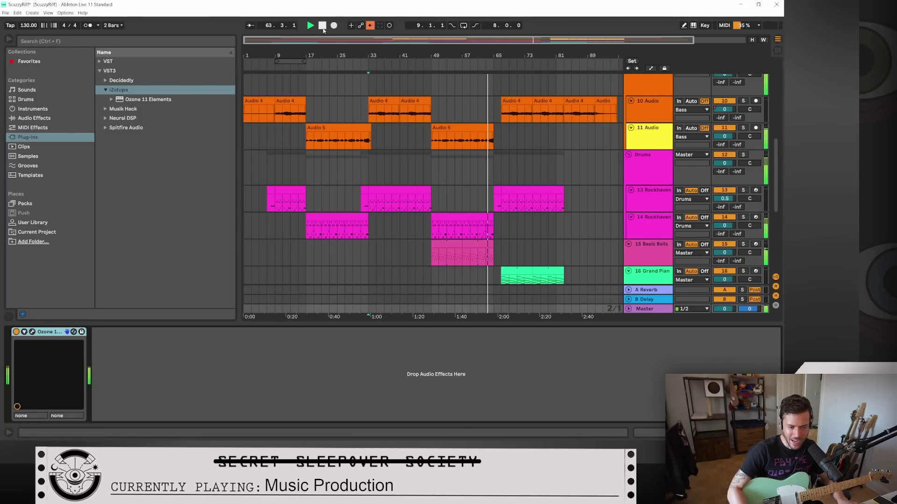
Step: Stop playback and look over all the arrangement's tracks, from the SFX group back up to the Rhythm group
click(322, 26)
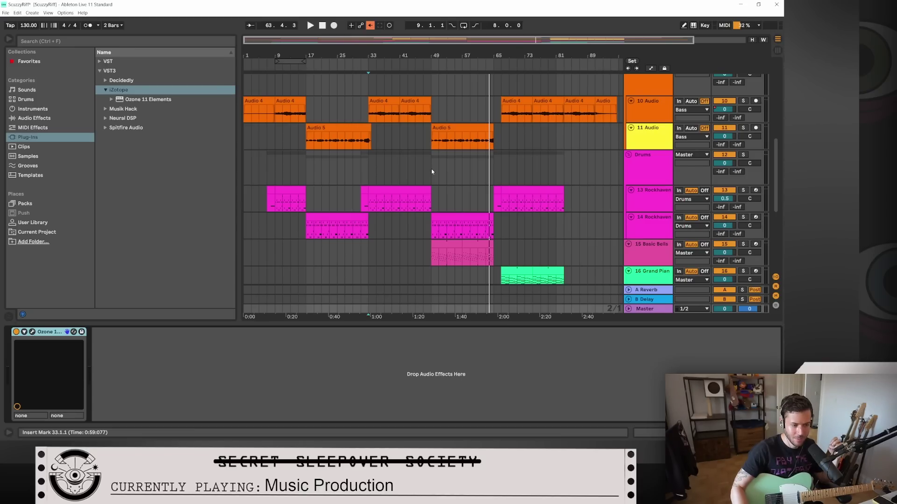
scroll(431, 172, down, 2)
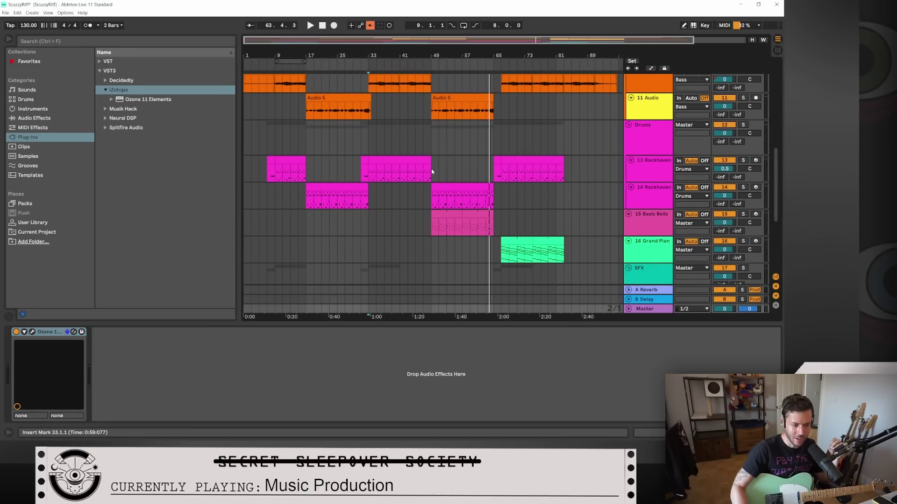
scroll(431, 169, down, 10)
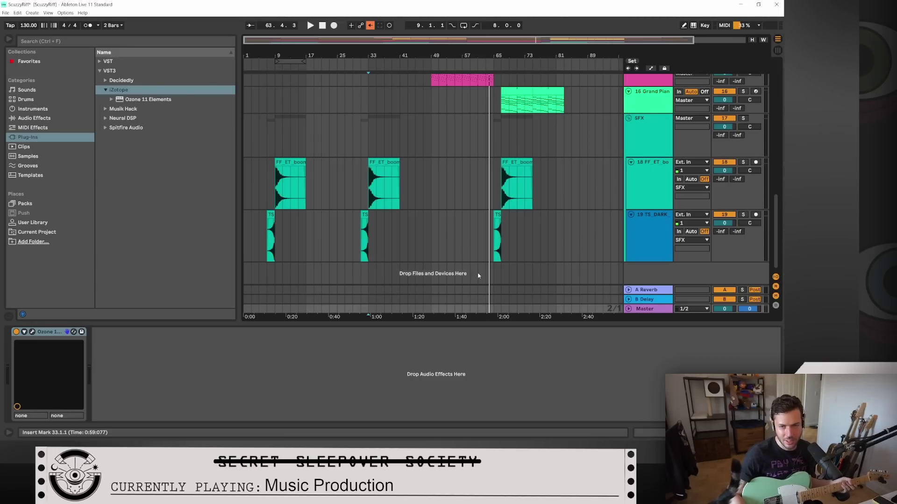
scroll(472, 271, up, 10)
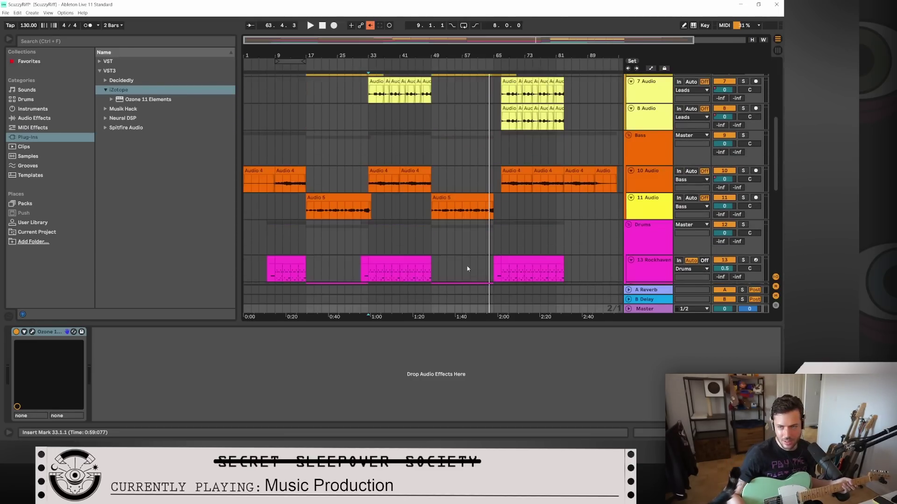
scroll(467, 268, up, 2)
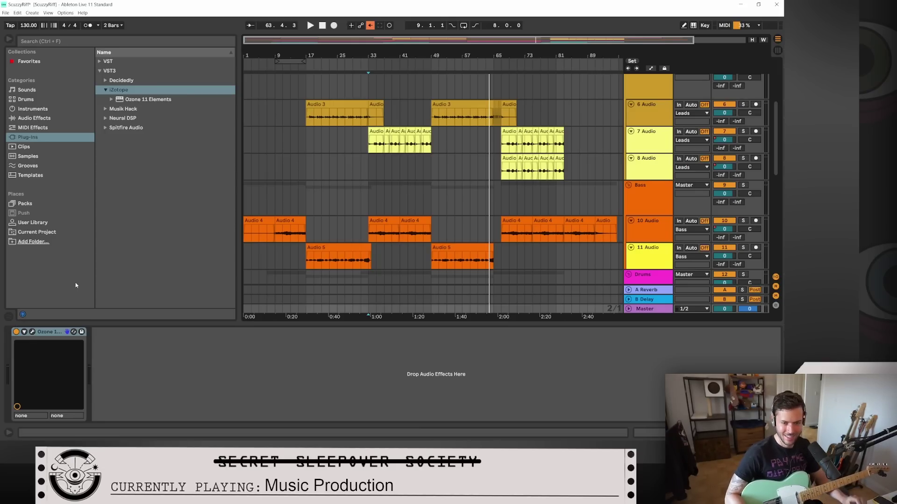
scroll(541, 187, up, 5)
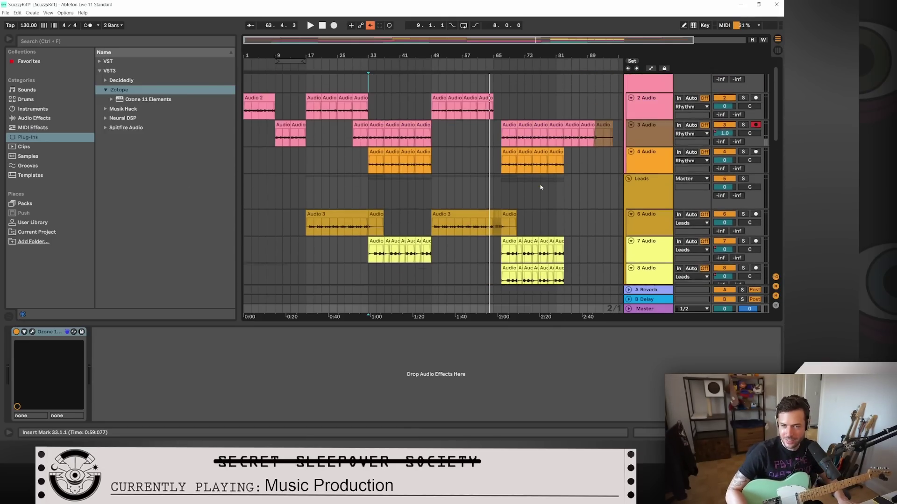
scroll(540, 187, up, 1)
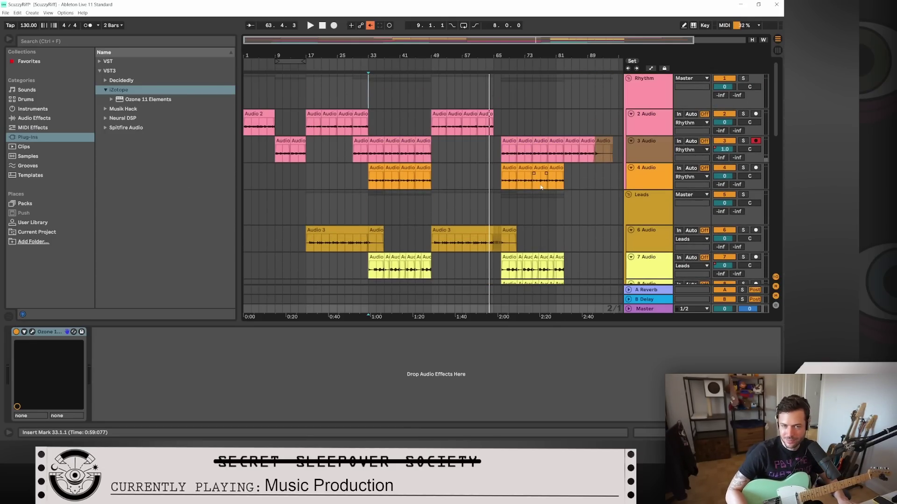
Step: Switch off the Archetype Rabea plug-in on Rhythm tracks 2 Audio, 3 Audio and 4 Audio
click(650, 126)
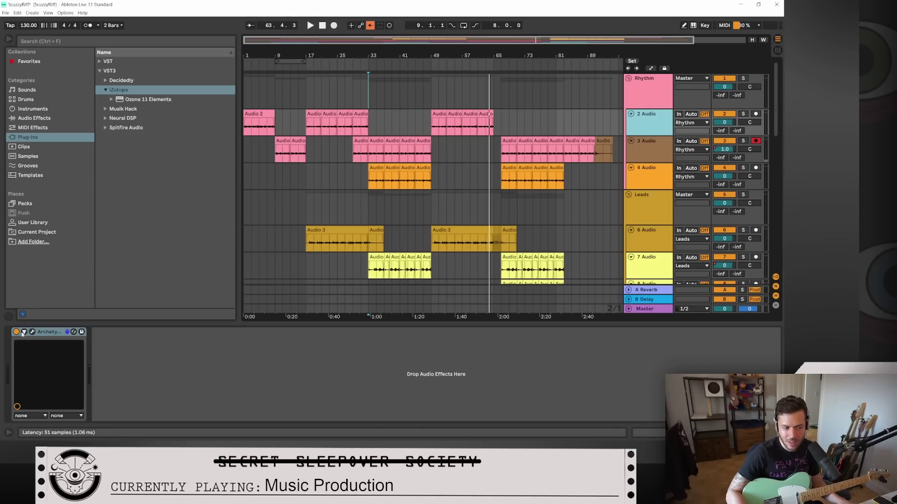
click(646, 151)
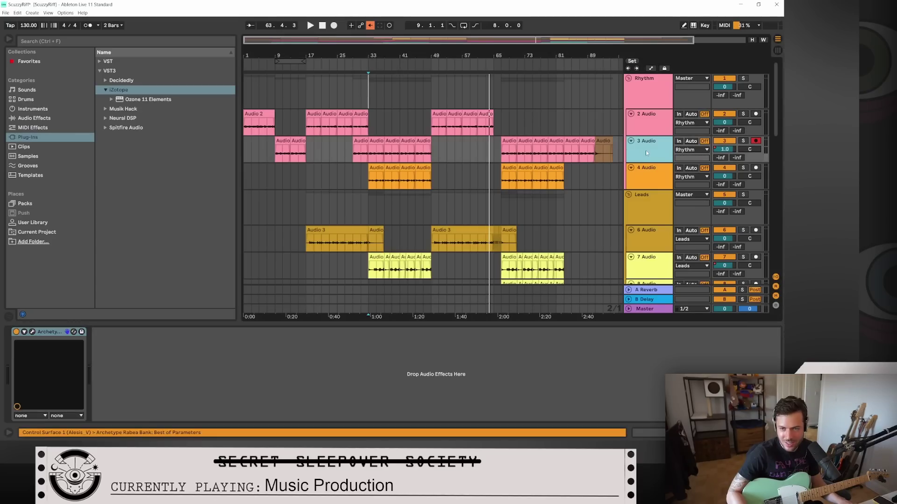
click(16, 333)
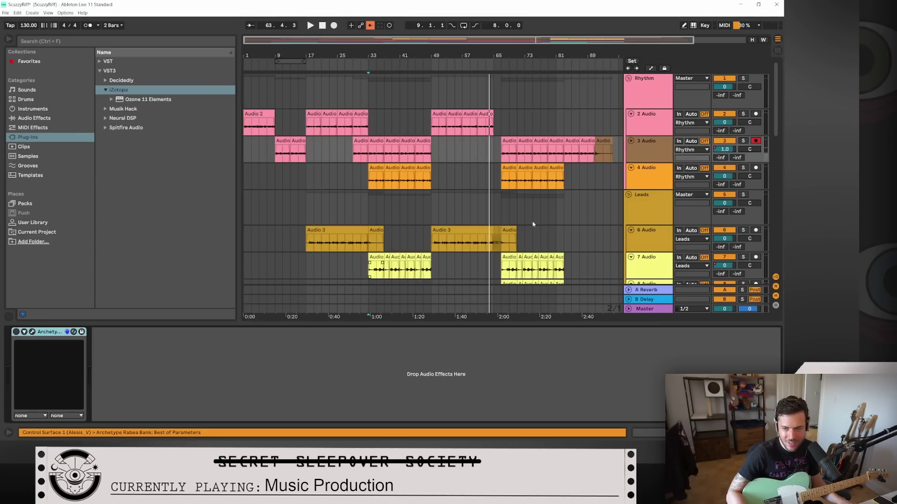
click(644, 180)
click(16, 332)
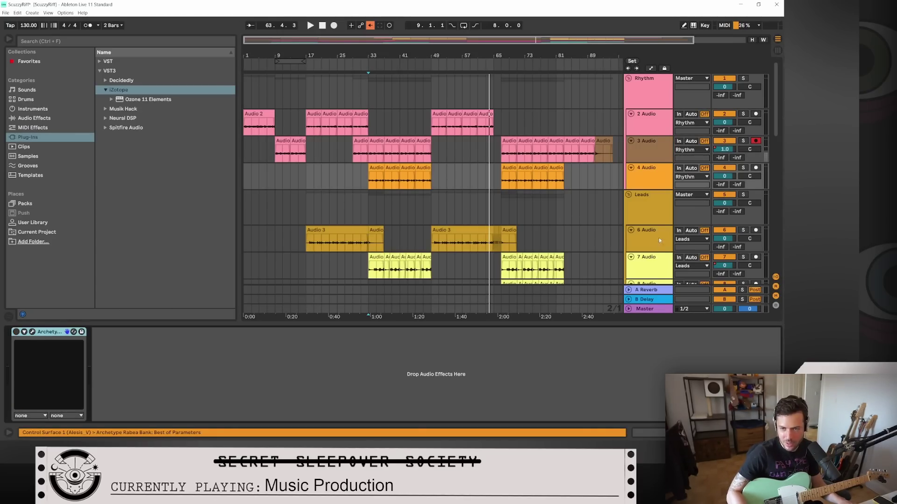
Step: Switch off Archetype Rabea and Auto Filter on lead track 6 Audio, and Archetype Rabea on track 7 Audio
click(647, 242)
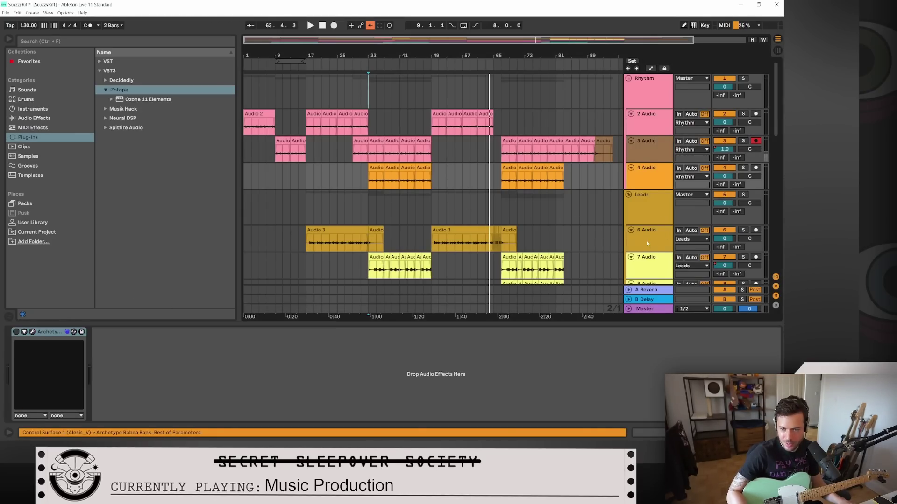
click(16, 332)
click(142, 332)
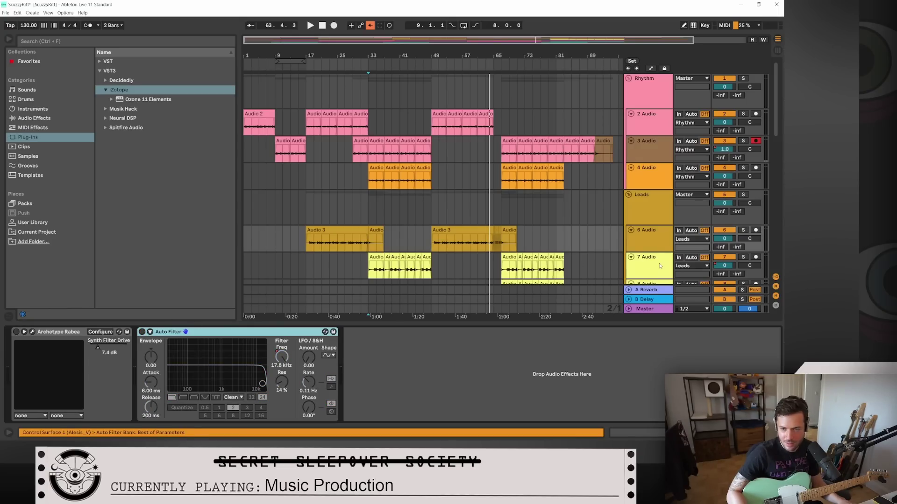
click(660, 266)
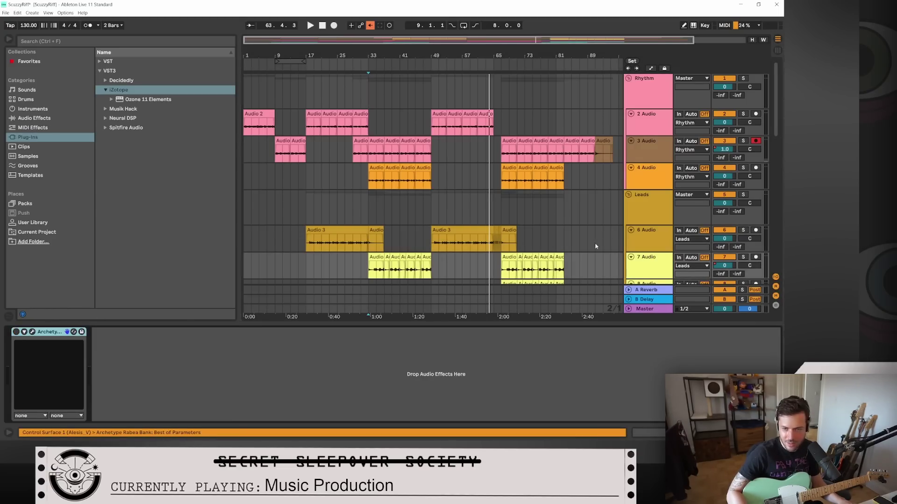
scroll(603, 236, down, 3)
click(641, 220)
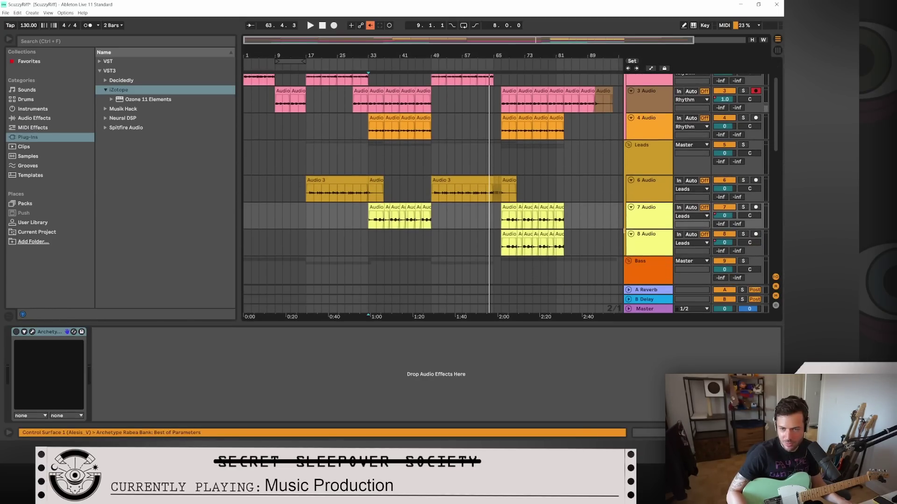
Step: Switch off Archetype Rabea, Shifter and Phaser-Flanger on lead track 8 Audio
click(651, 249)
click(16, 332)
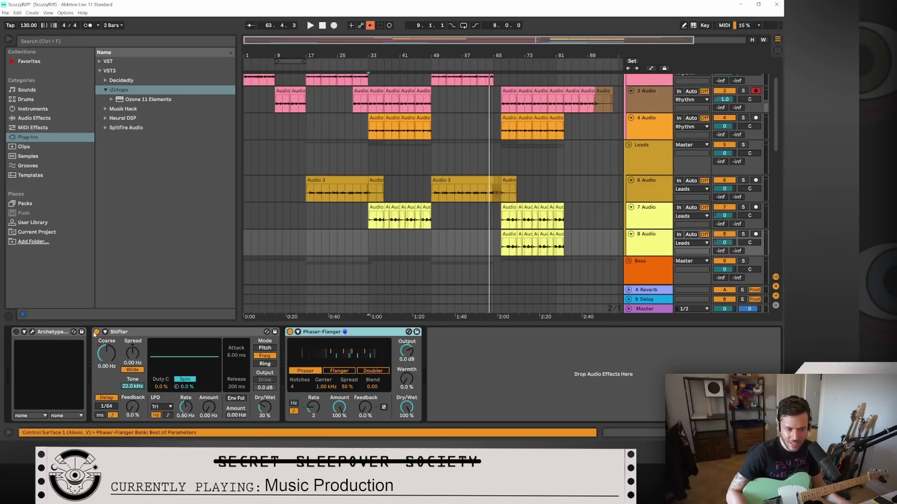
click(97, 332)
click(290, 331)
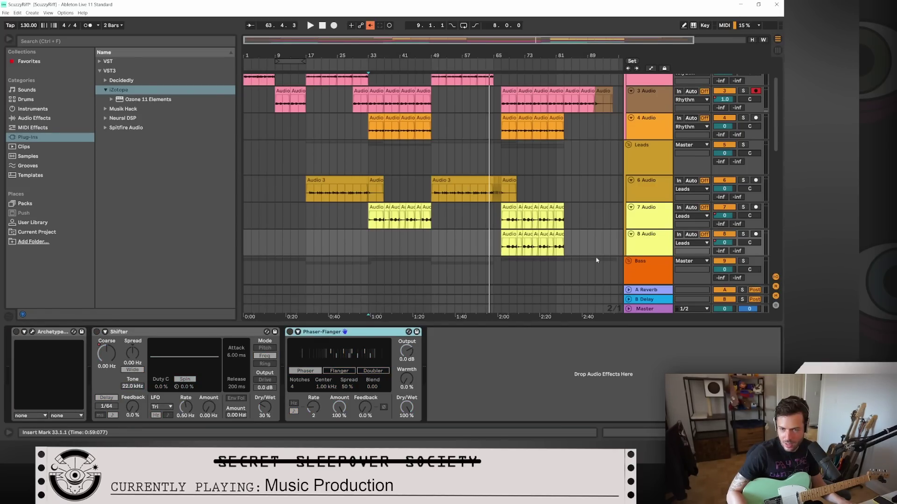
Step: Switch off Archetype Rabea on the Bass group's tracks 10 Audio and 11 Audio
scroll(590, 229, down, 4)
scroll(590, 229, down, 3)
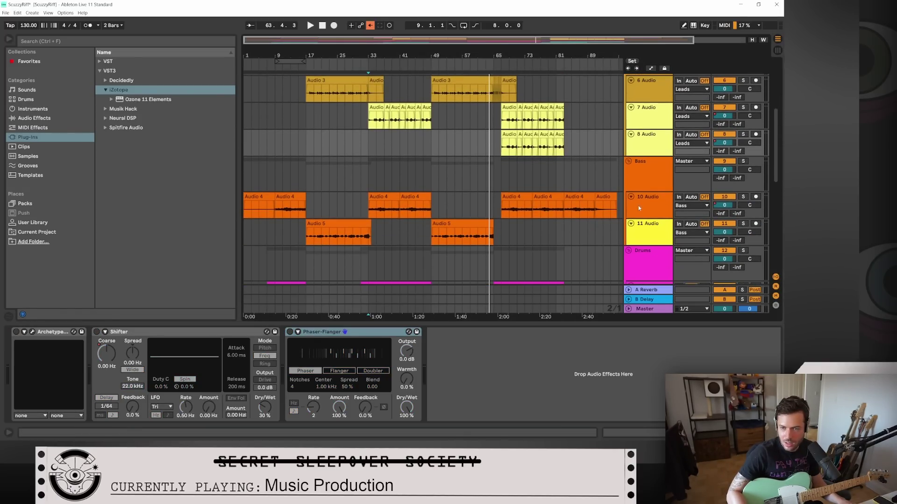
click(653, 216)
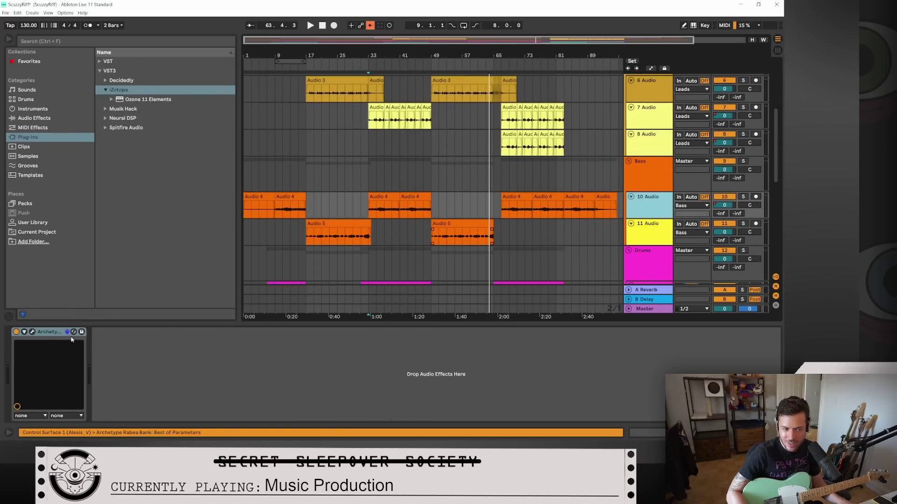
click(16, 332)
click(646, 229)
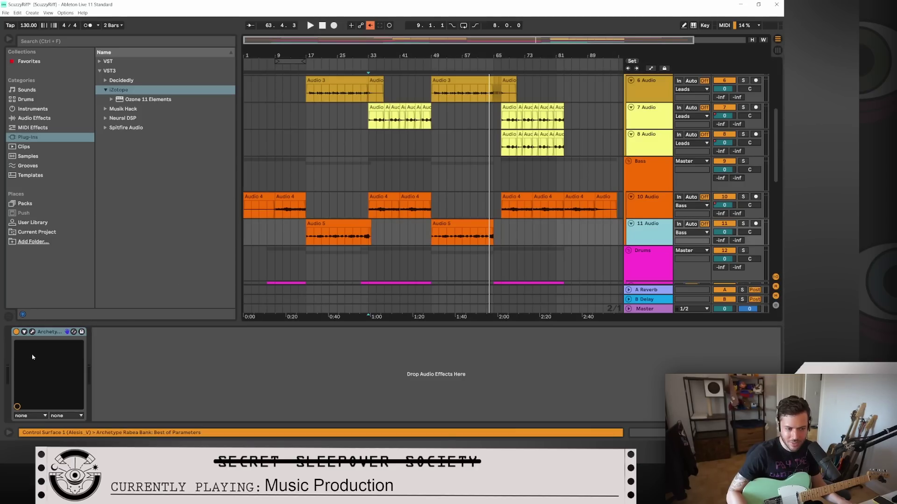
click(16, 331)
Step: Switch off CamelCrusher on the two Rockhaven drum tracks, 13 and 14
scroll(576, 222, down, 3)
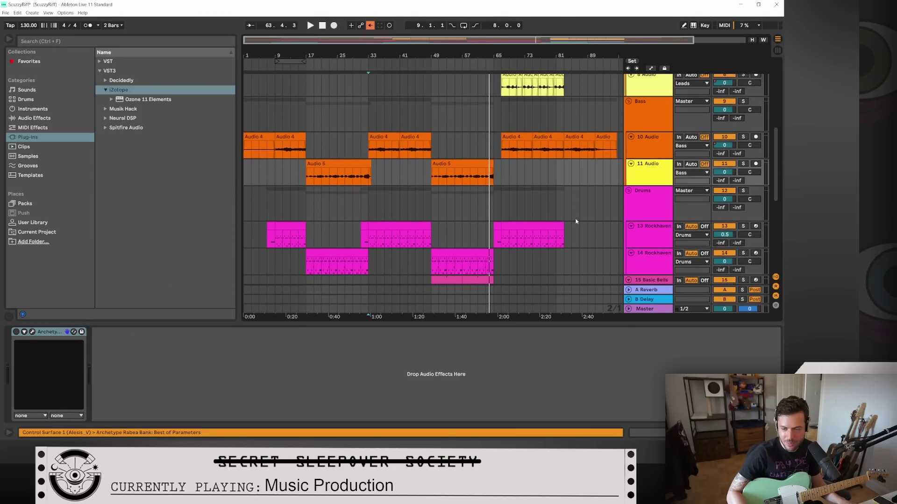
scroll(576, 222, down, 2)
click(655, 195)
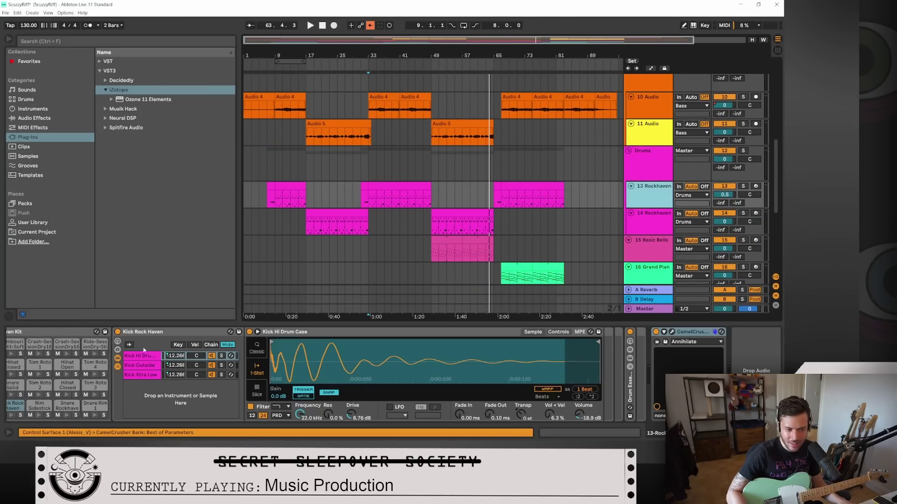
click(696, 433)
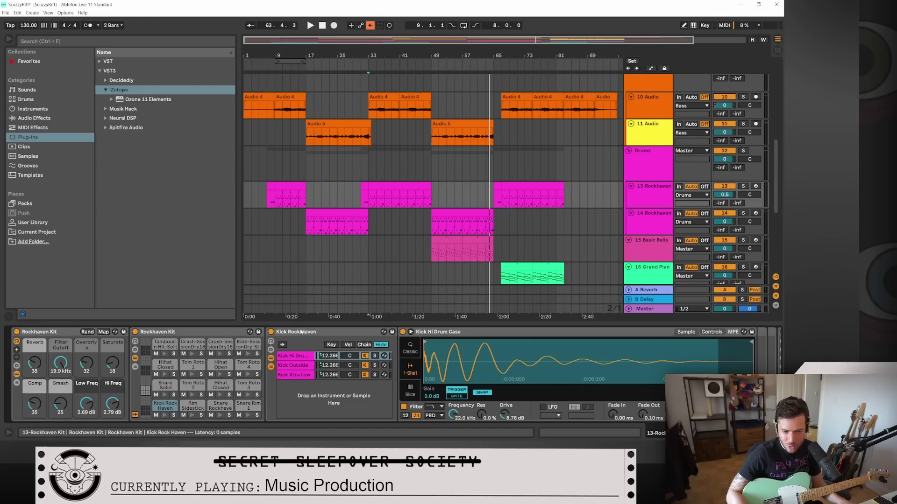
scroll(393, 376, down, 3)
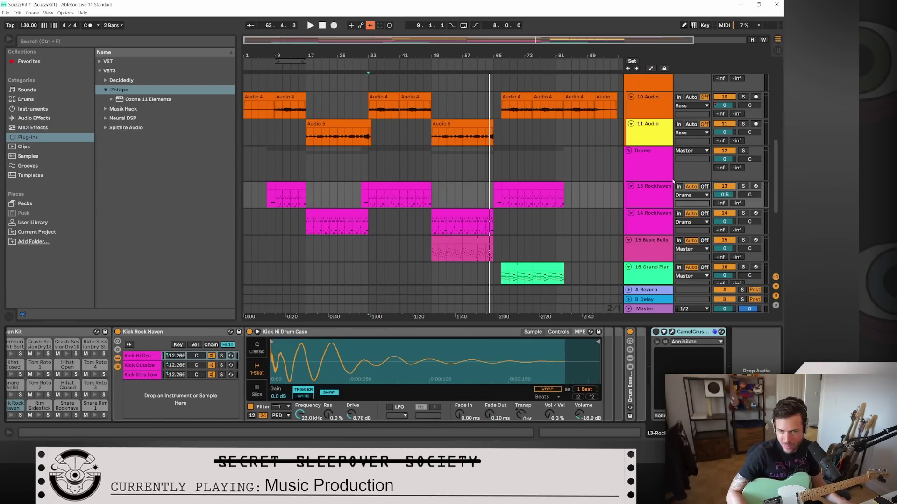
click(660, 224)
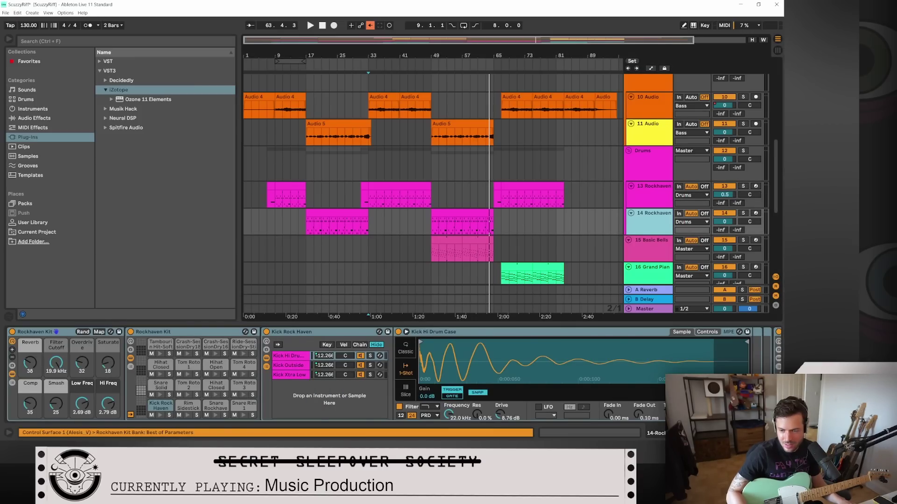
click(656, 332)
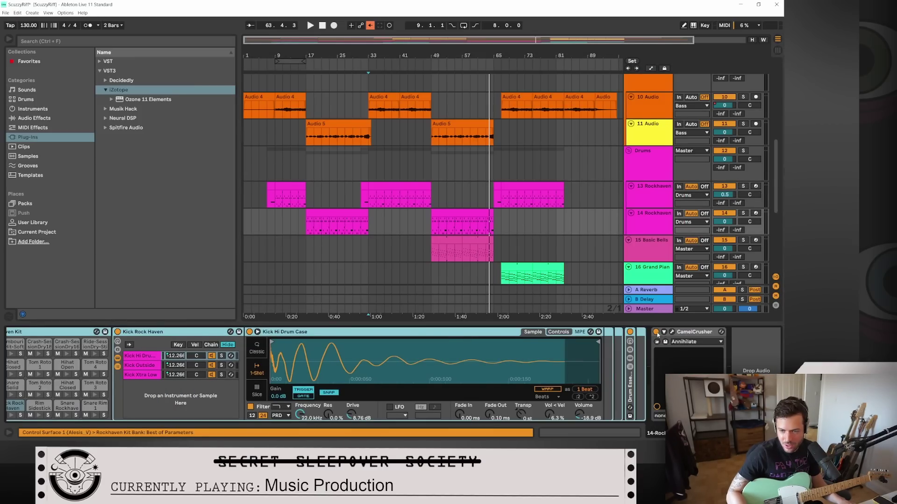
click(645, 221)
Step: Switch off Overdrive, Auto Filter, Auto Pan and the Ambience reverb on the Basic Bells track
click(646, 250)
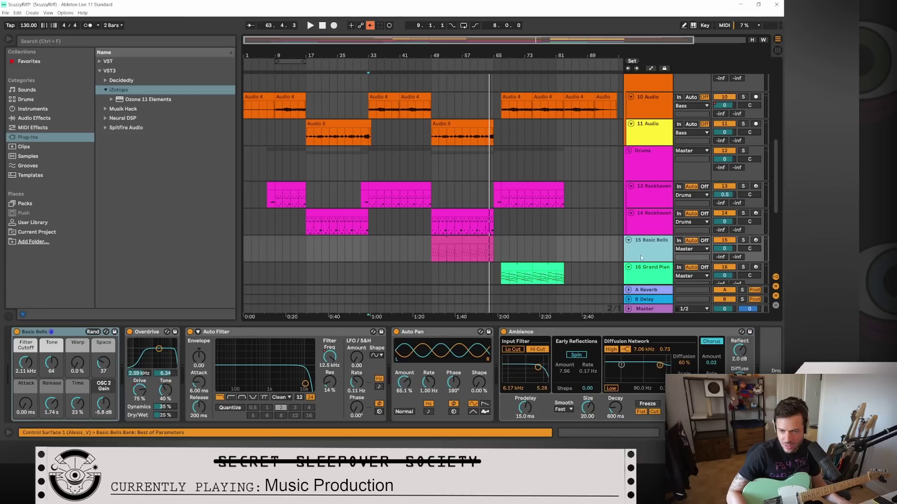
click(129, 332)
click(190, 332)
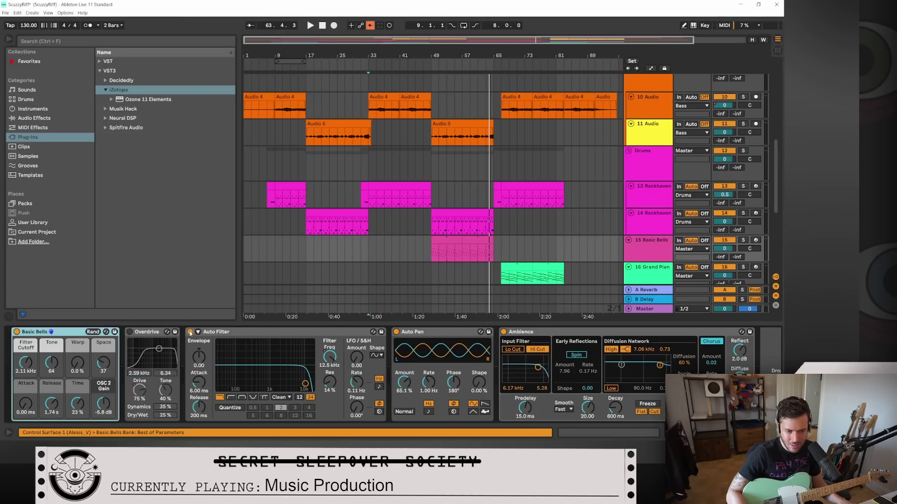
click(396, 332)
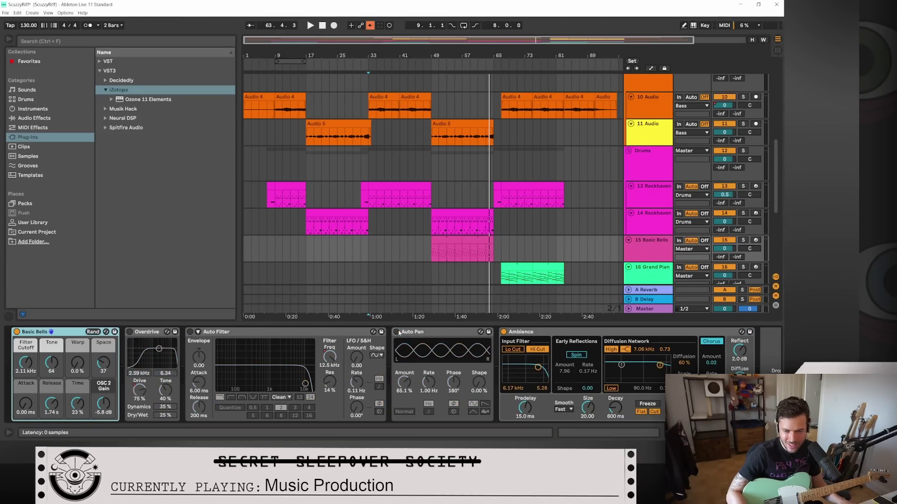
click(503, 332)
Step: Switch off Warm Piano Noise and Auto Filter on the Grand Piano track
click(646, 276)
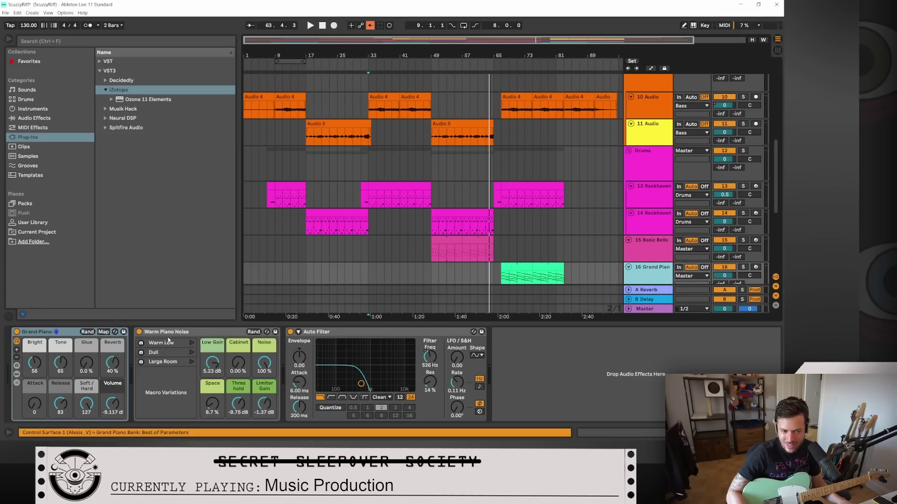
click(140, 332)
click(290, 333)
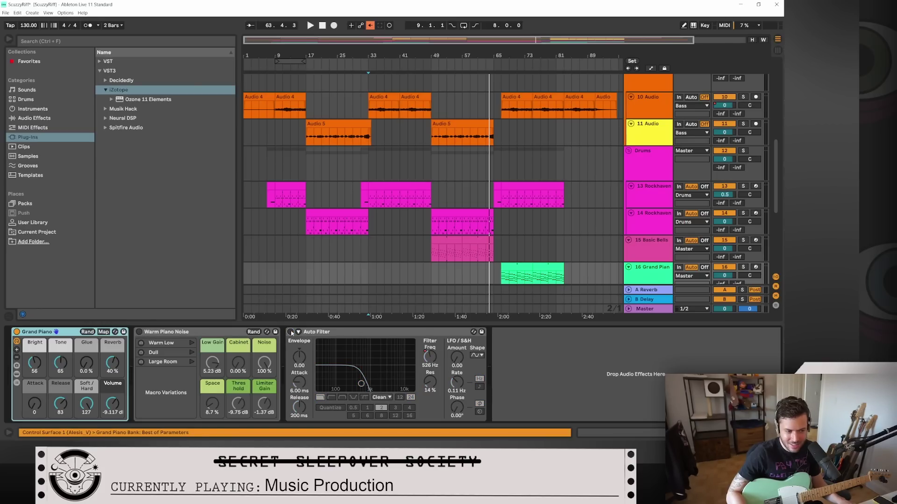
Step: Switch off the Ambience Medium reverb on the two SFX tracks, 18 and 19
scroll(621, 281, down, 2)
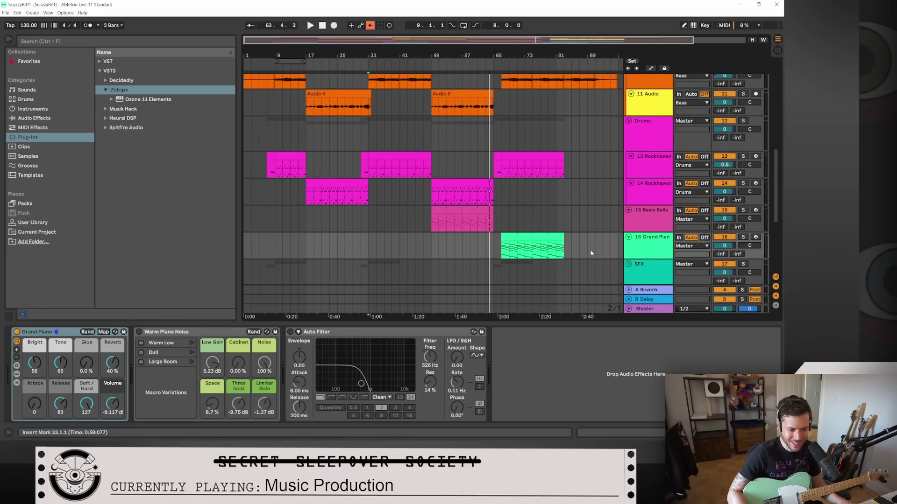
scroll(591, 253, down, 10)
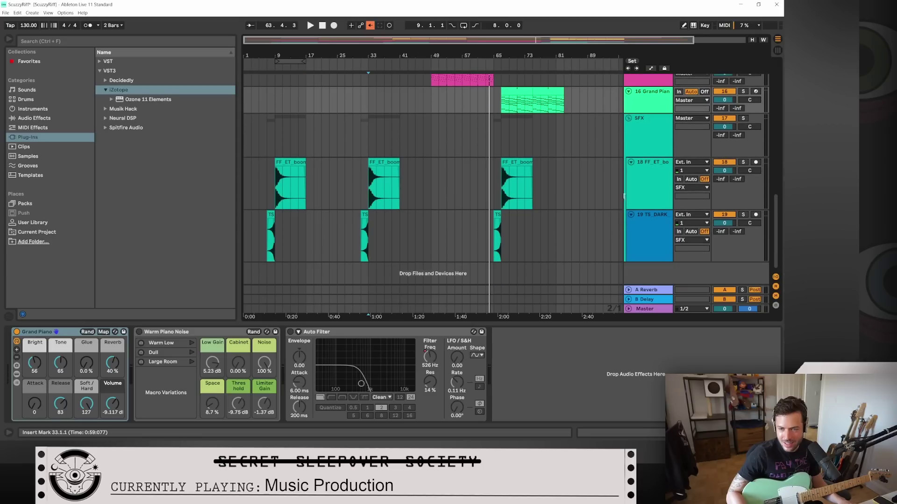
click(637, 192)
click(16, 332)
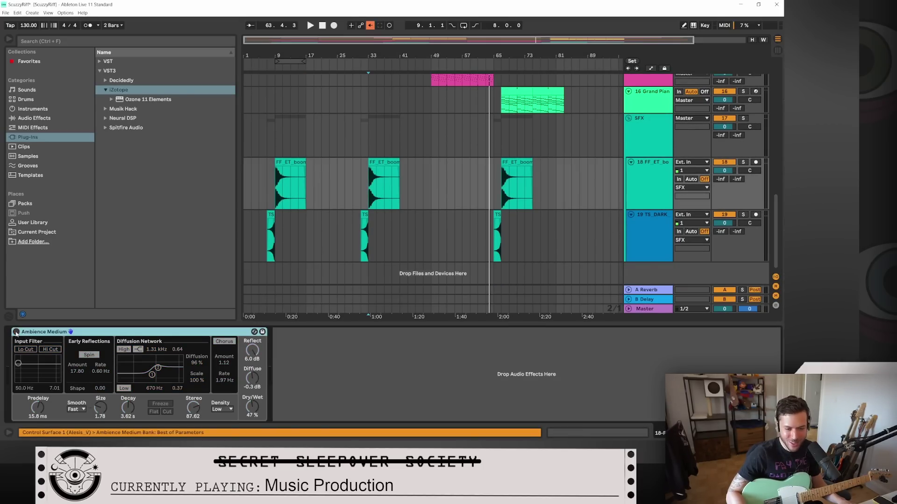
click(661, 232)
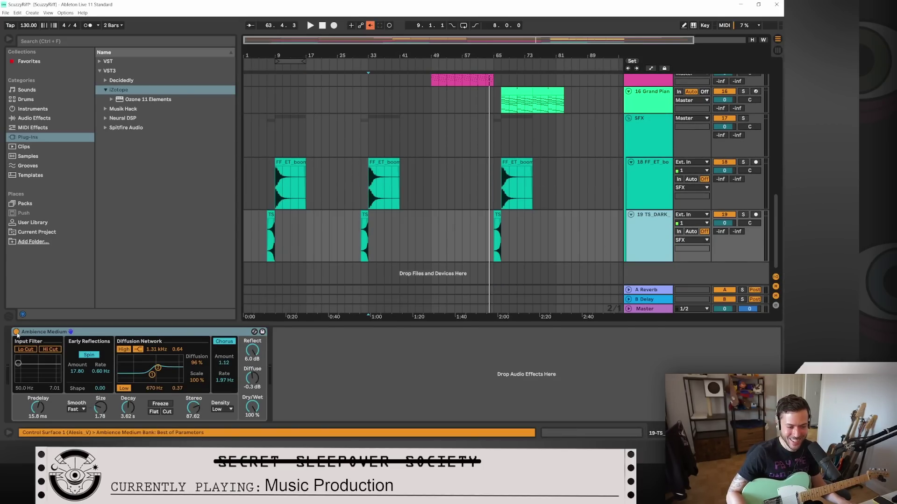
click(15, 332)
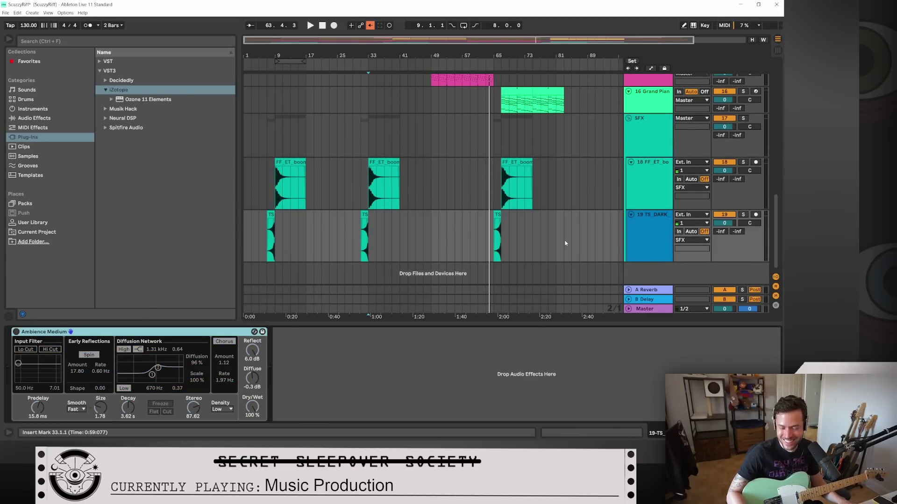
Step: Switch off Ozone 11 Elements on the Master track
scroll(565, 243, up, 1)
scroll(565, 243, down, 1)
click(643, 309)
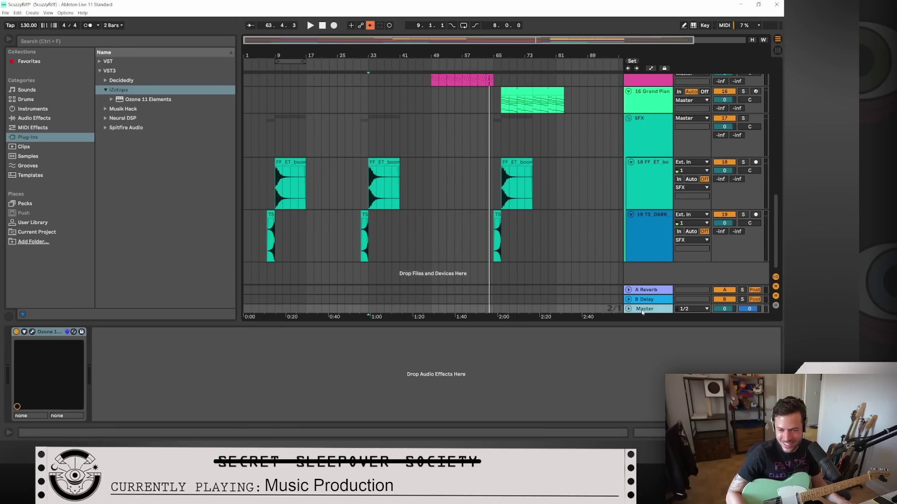
click(16, 332)
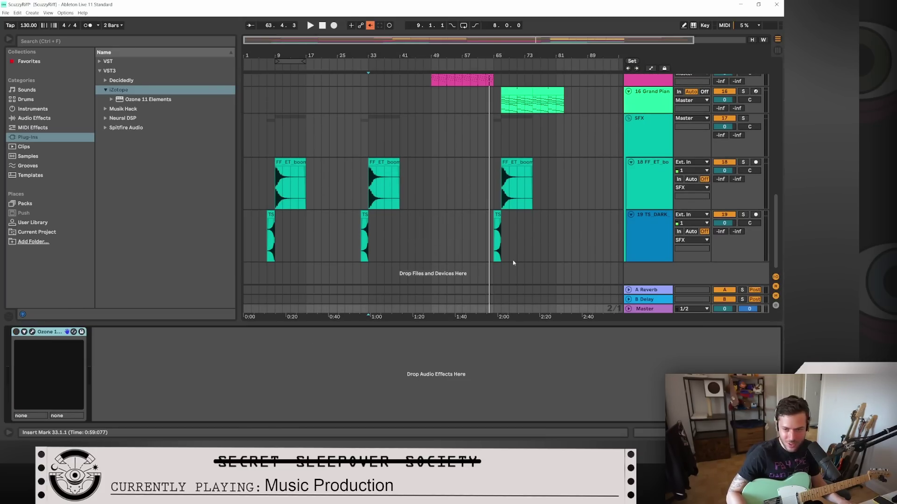
Step: Play the whole arrangement from bar 1 with the effects off and look over its tracks
scroll(490, 114, up, 10)
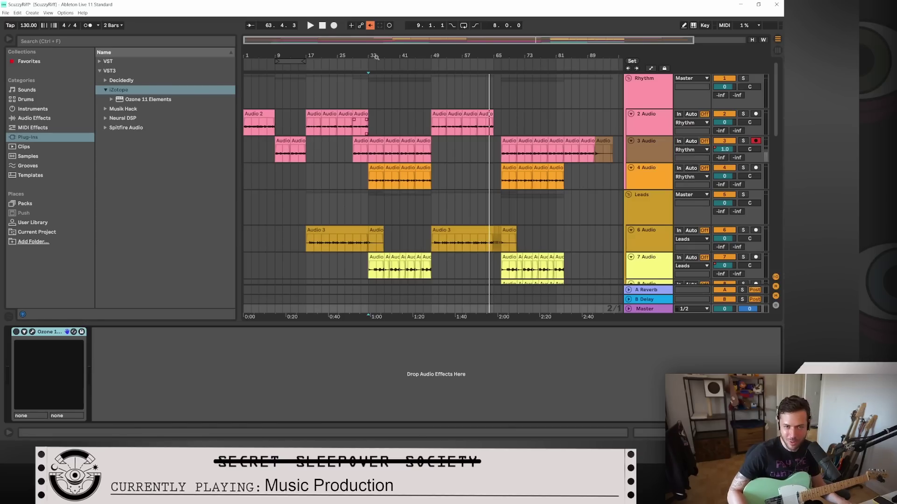
click(325, 28)
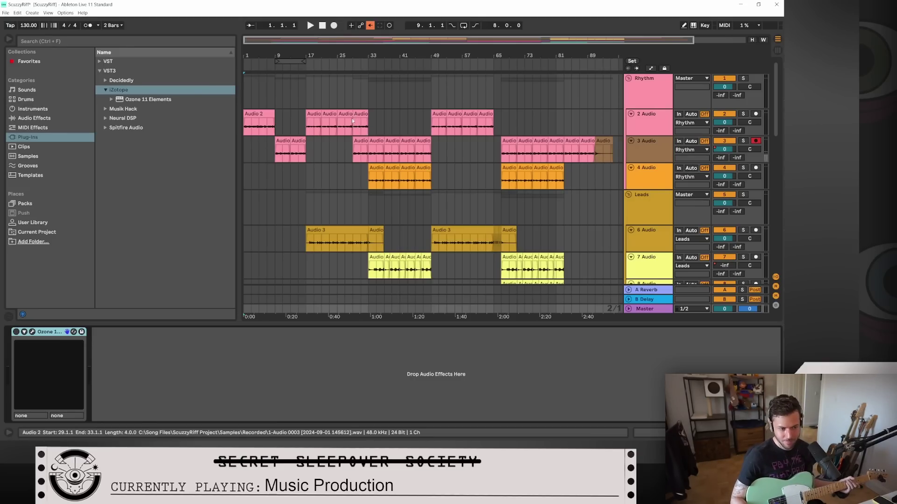
click(310, 27)
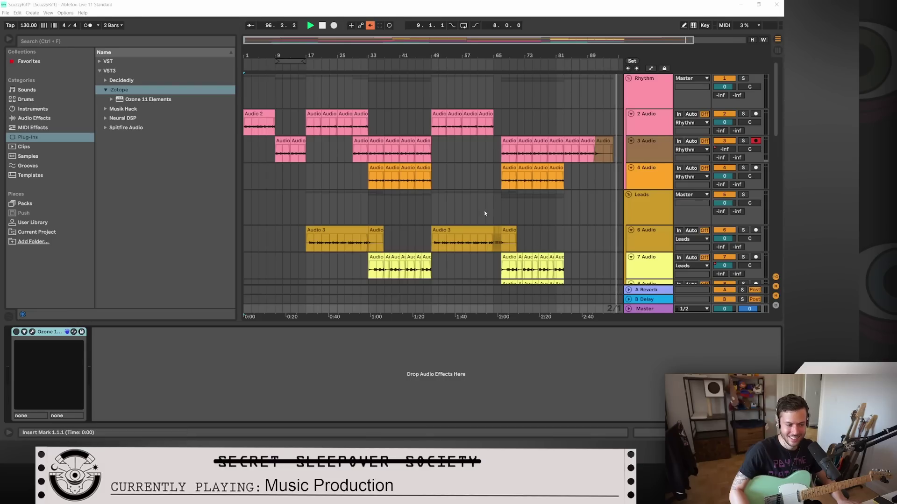
scroll(451, 197, down, 2)
scroll(450, 197, down, 2)
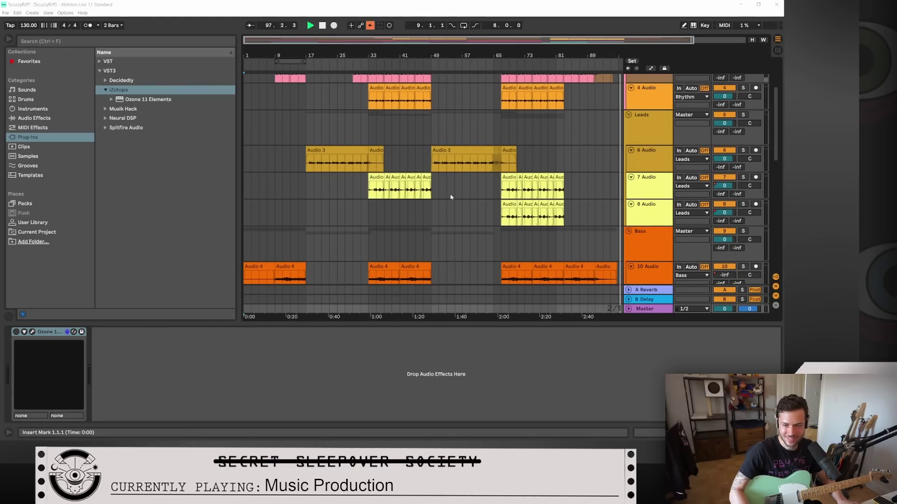
scroll(451, 197, up, 4)
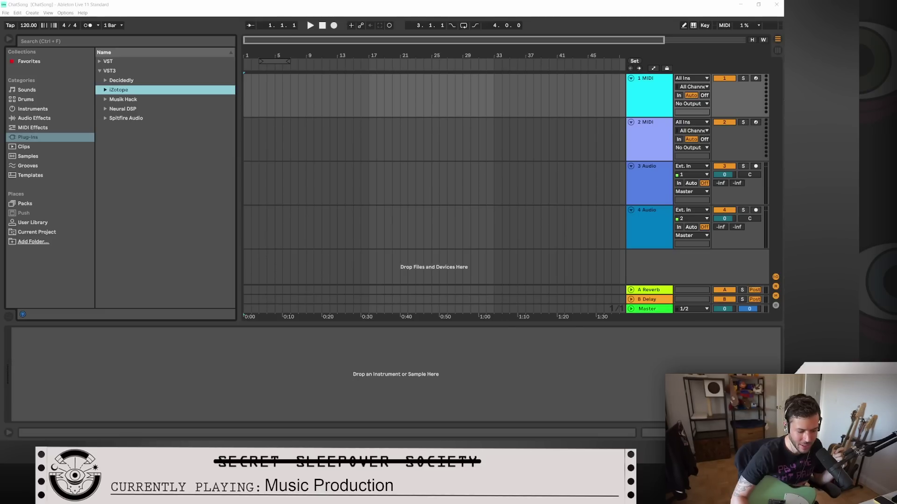
Step: Set the time signature of the ChatSong set to 6/8
click(65, 25)
click(75, 25)
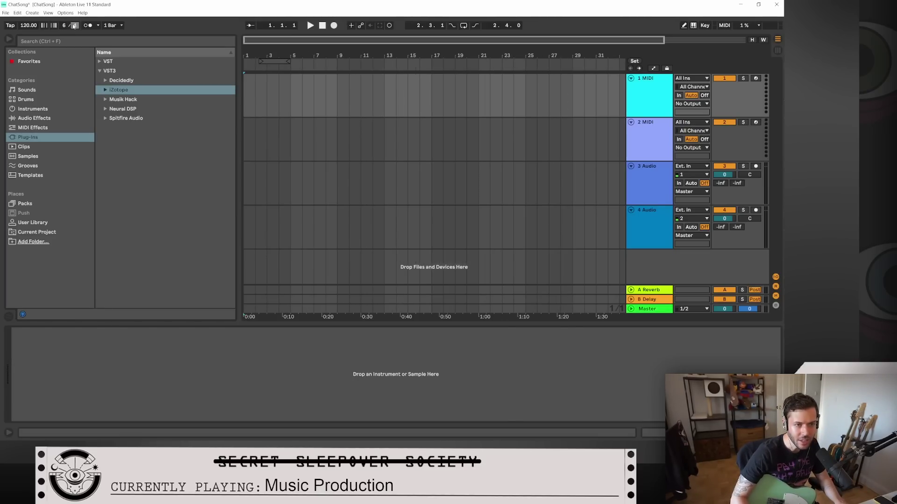
text(8)
key(Return)
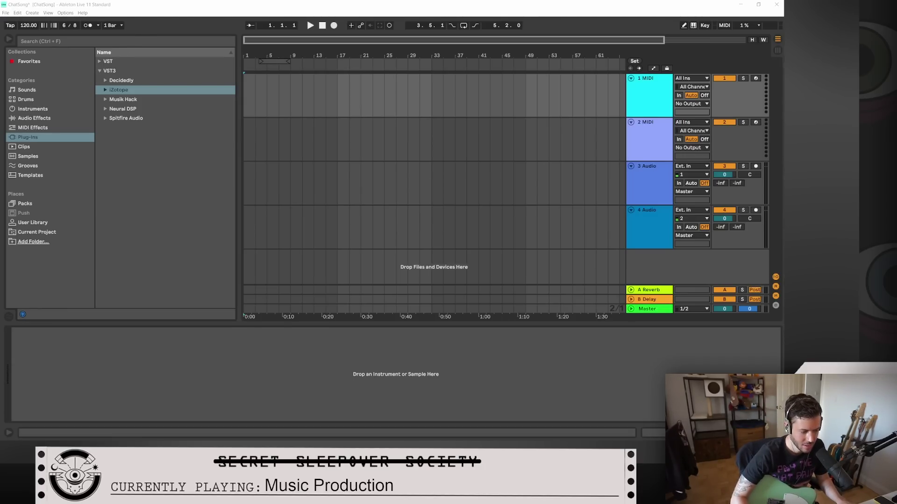
Step: Turn on the metronome and set the global quantization to 2 Bars
click(88, 25)
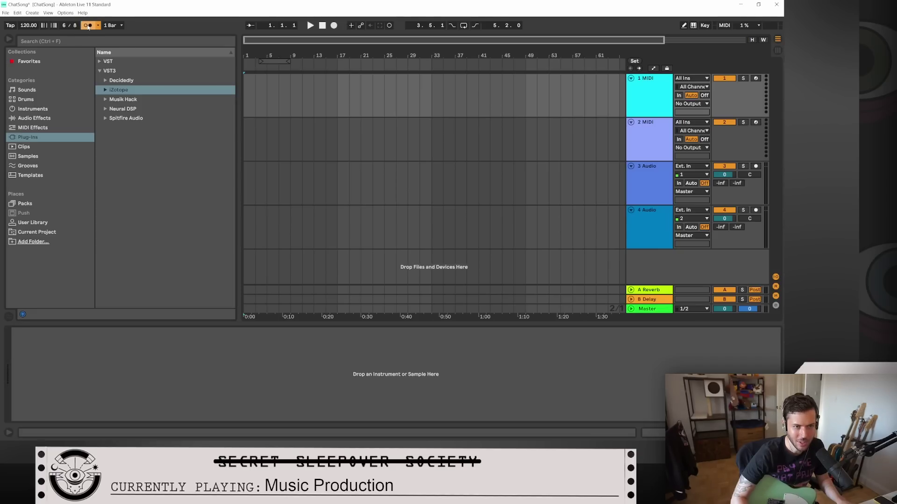
click(117, 29)
click(122, 56)
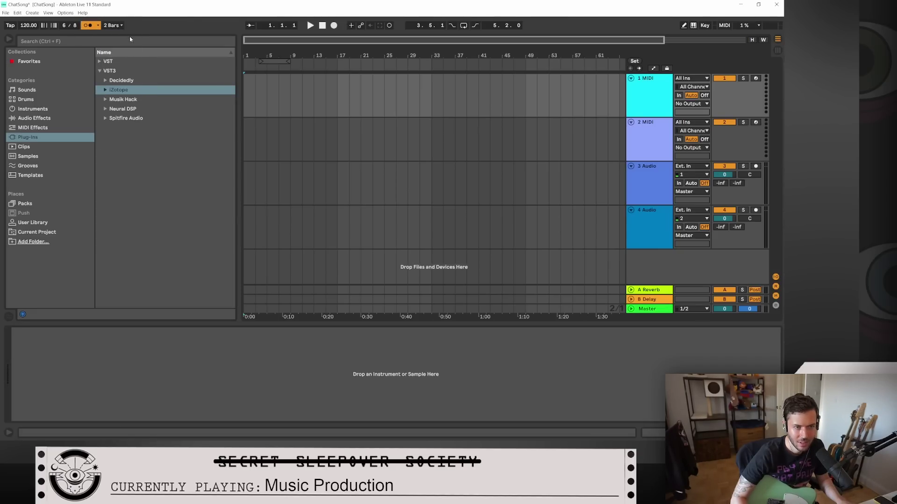
Step: Try a tempo of 70 BPM, lower it to 69 BPM and listen to the metronome
click(28, 26)
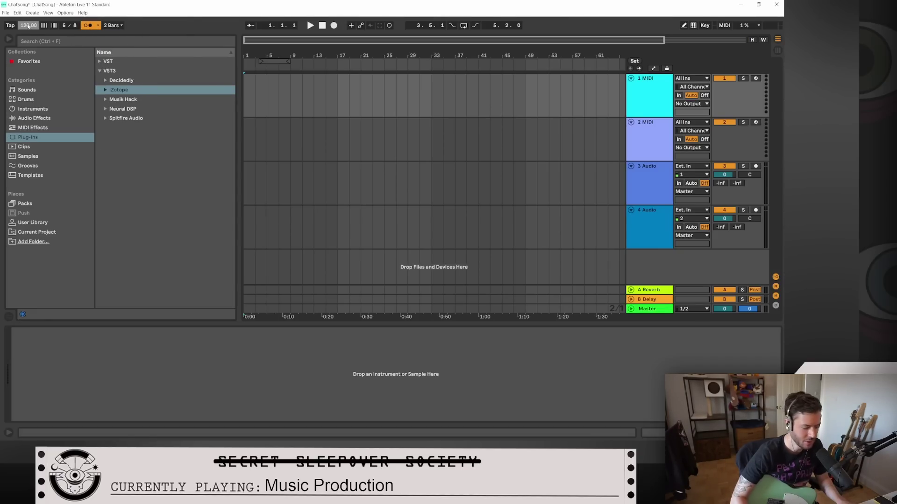
text(70)
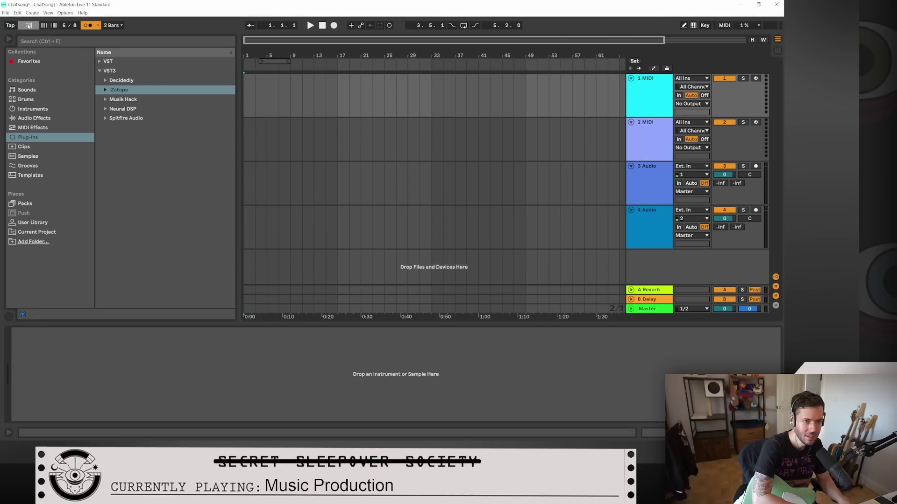
key(Return)
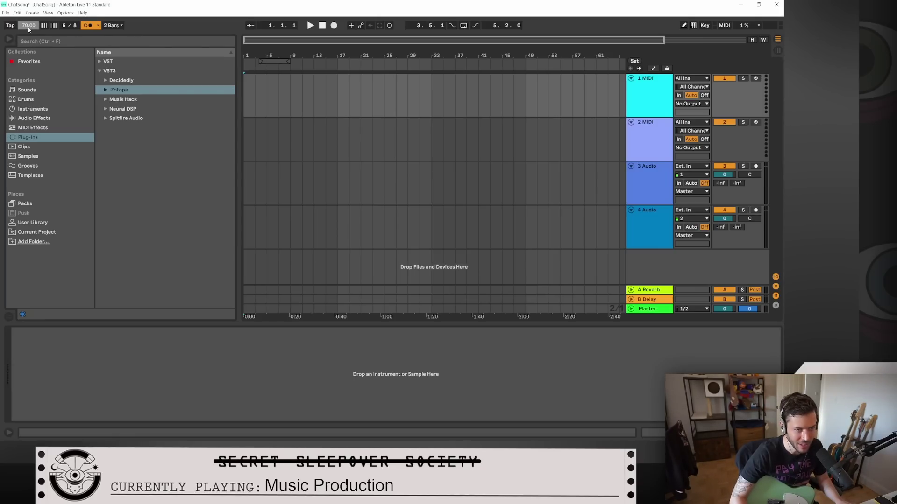
text(69)
click(158, 32)
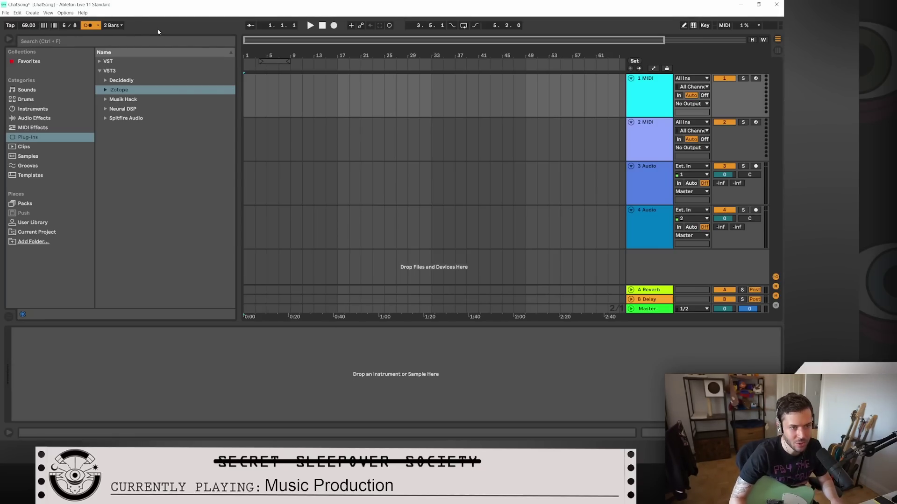
click(308, 27)
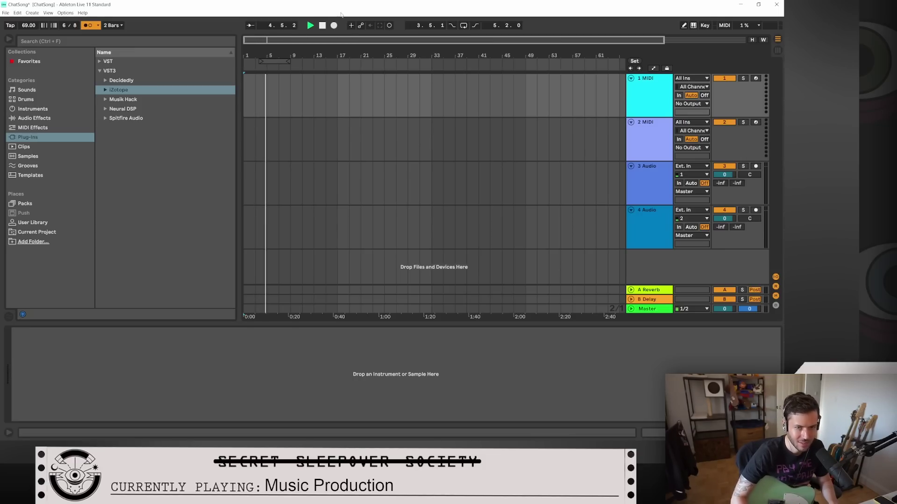
click(323, 26)
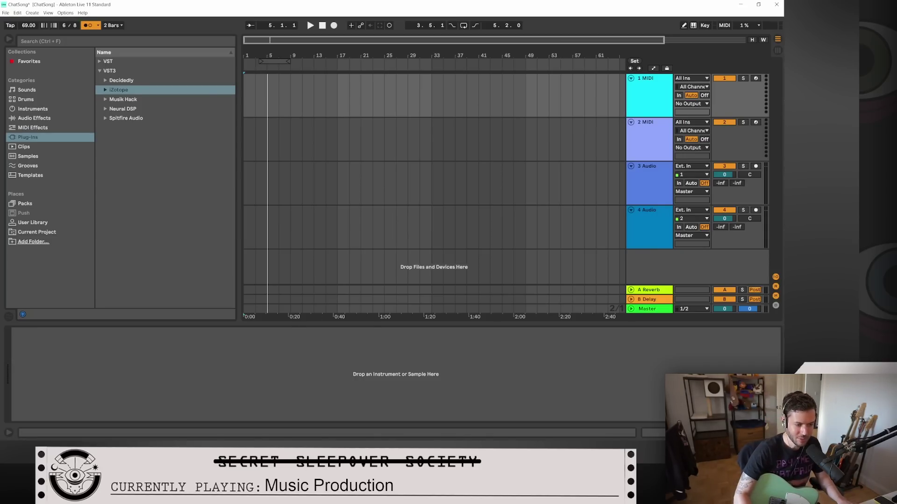
Step: Try a tempo of 120 BPM and listen to a few bars of the metronome
click(28, 25)
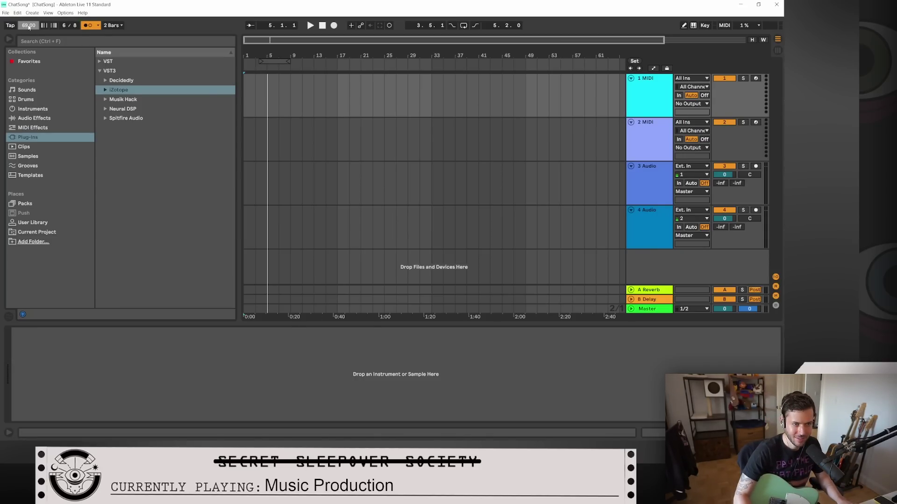
drag(29, 26, 28, 31)
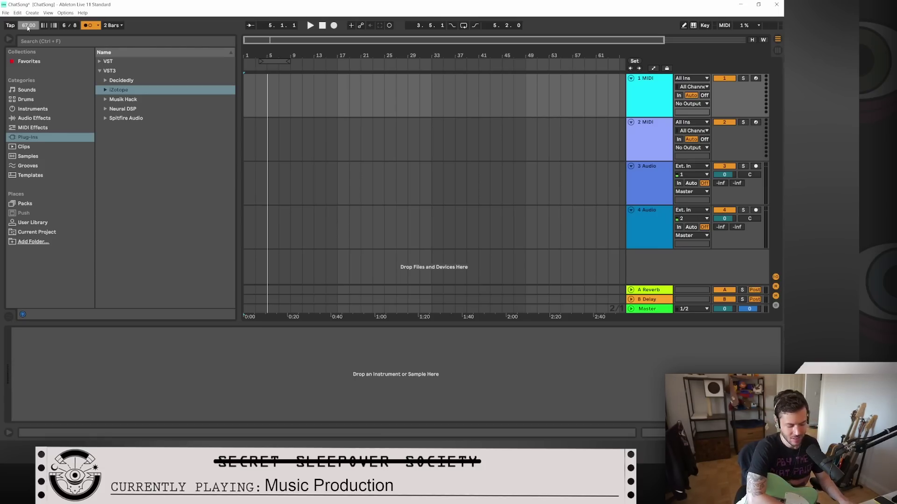
text(120)
key(Return)
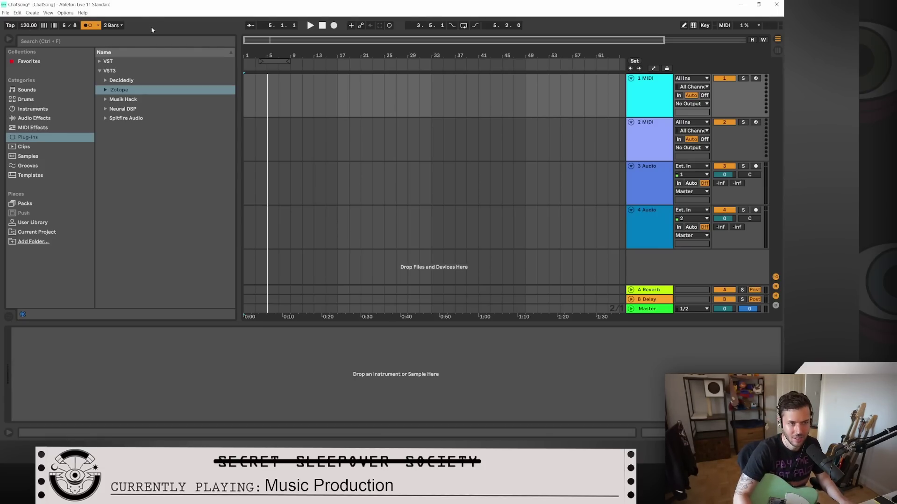
click(310, 25)
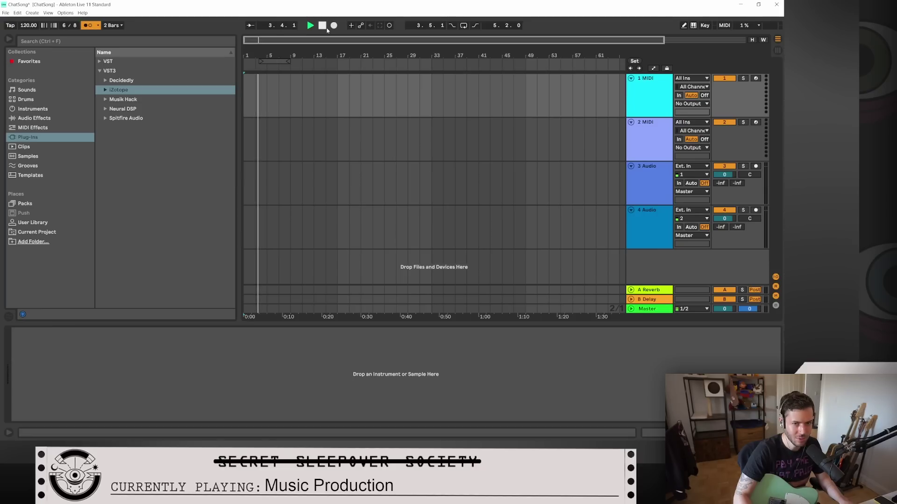
click(322, 26)
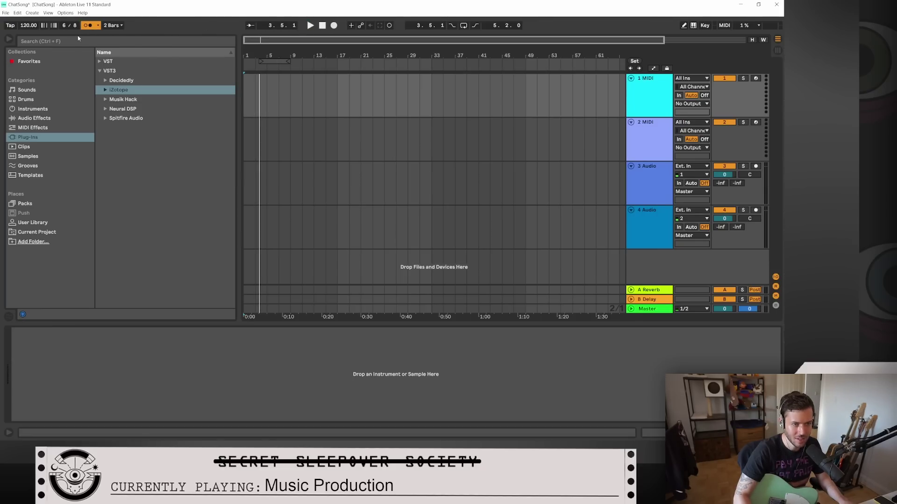
Step: Set the song tempo to 138 BPM
click(28, 26)
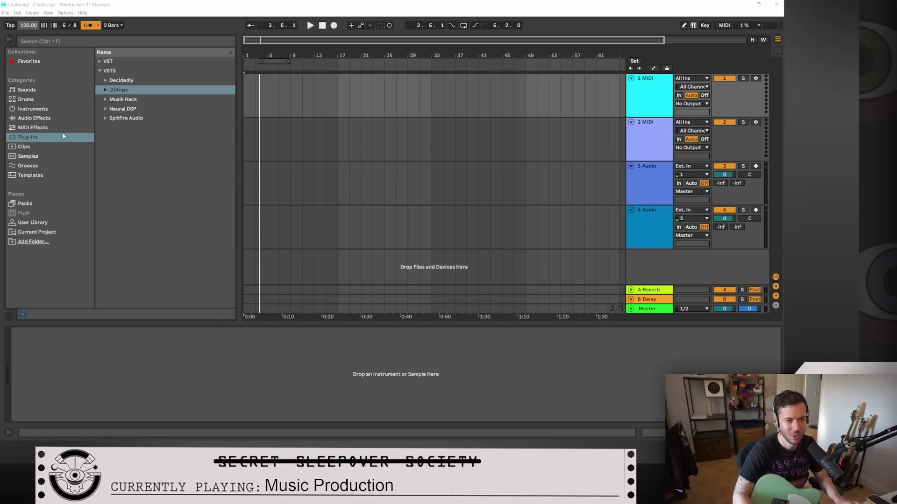
click(28, 26)
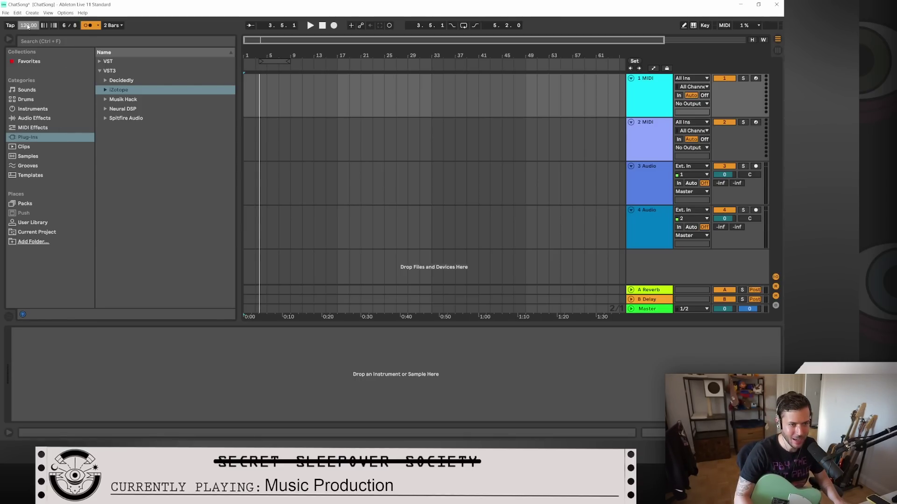
text(128)
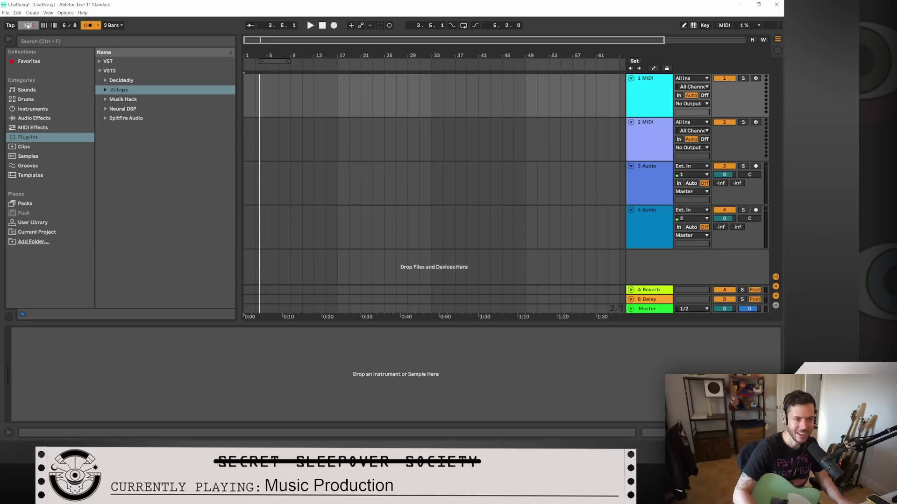
key(Return)
Step: Play the metronome twice at the 138 BPM tempo to judge the feel, stopping playback each time
click(311, 26)
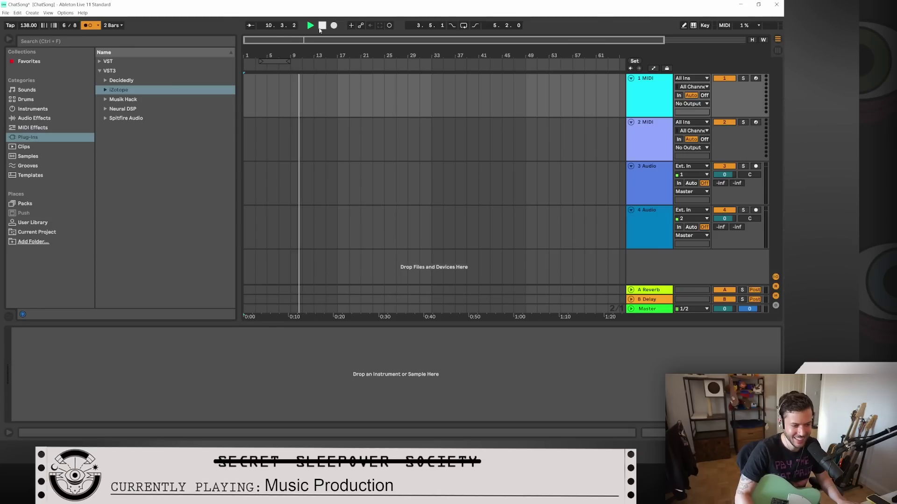
click(321, 27)
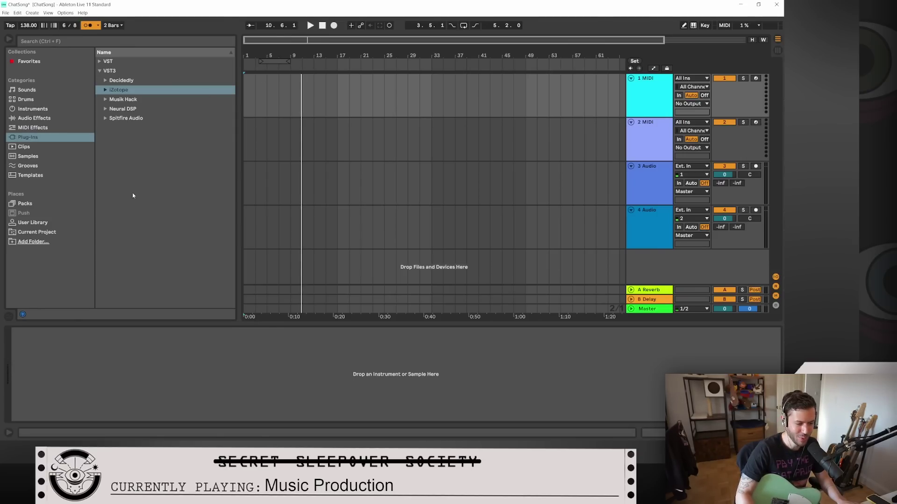
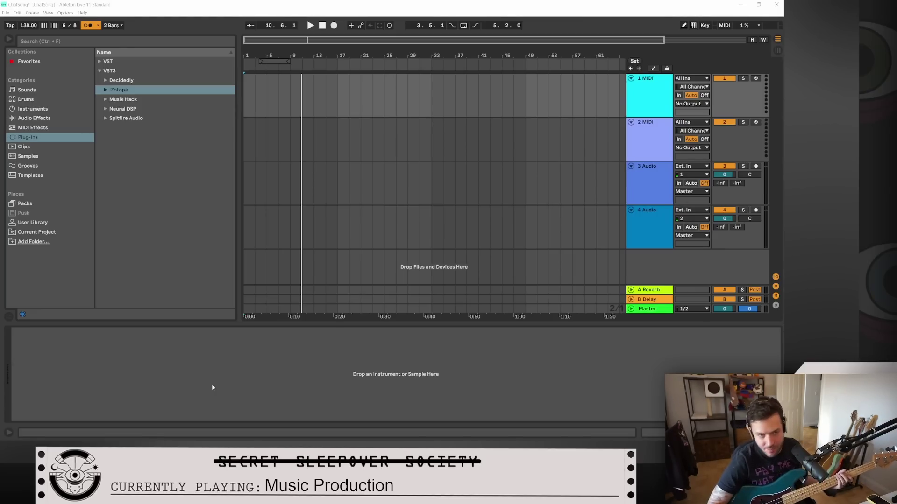
click(310, 25)
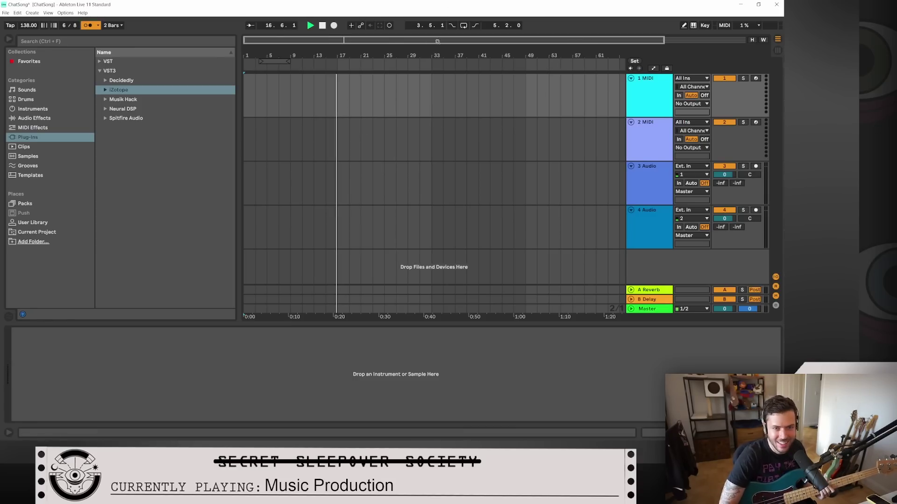
click(322, 27)
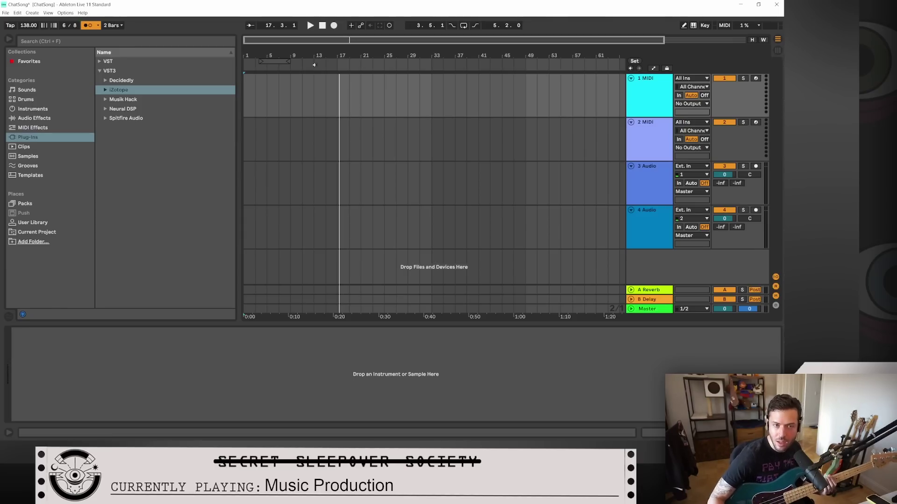
Step: Return the song position to 1.1.1 and arm the 3 Audio track for recording
click(323, 25)
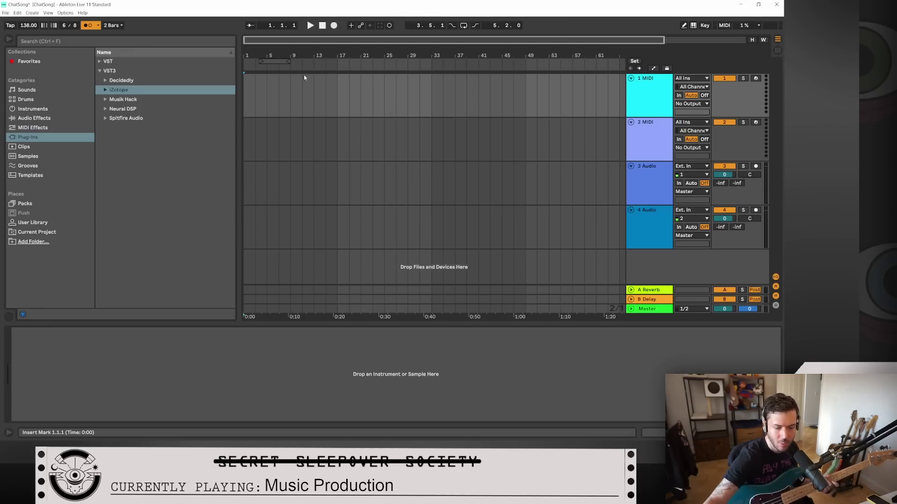
click(245, 108)
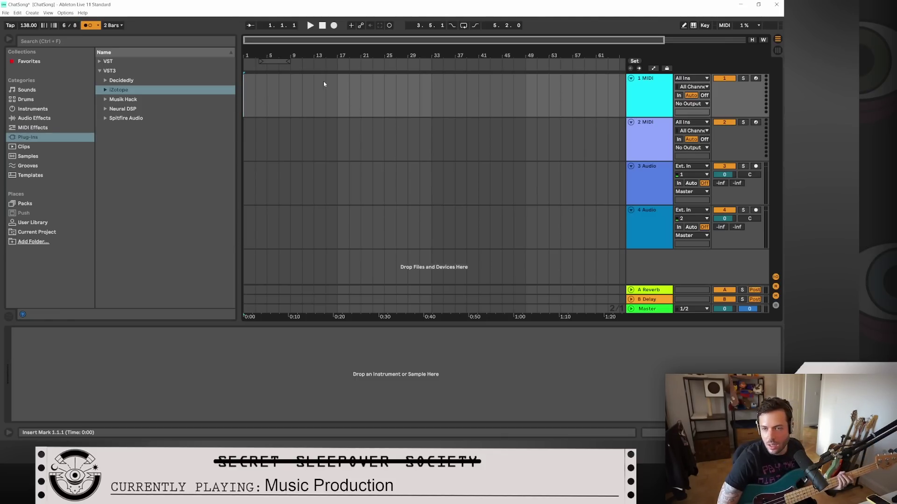
click(756, 166)
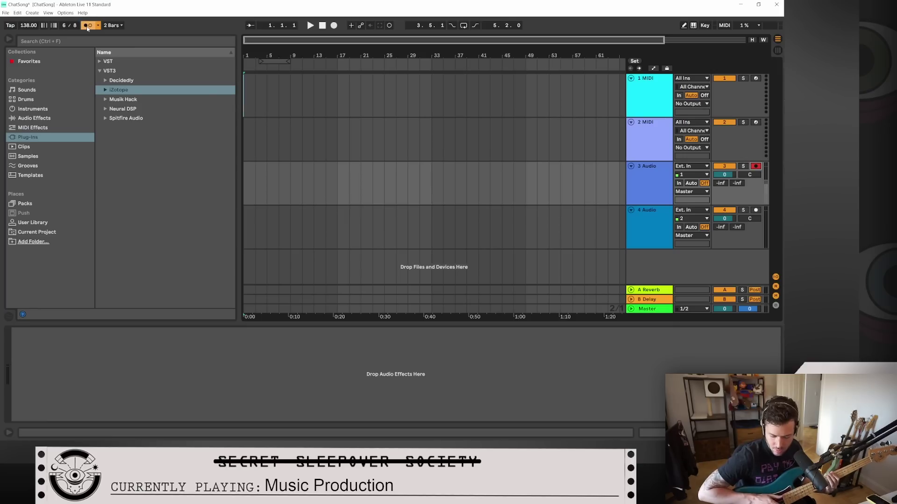
Step: Record a first take of about 17 bars on the 3 Audio track and delete its clip
click(334, 27)
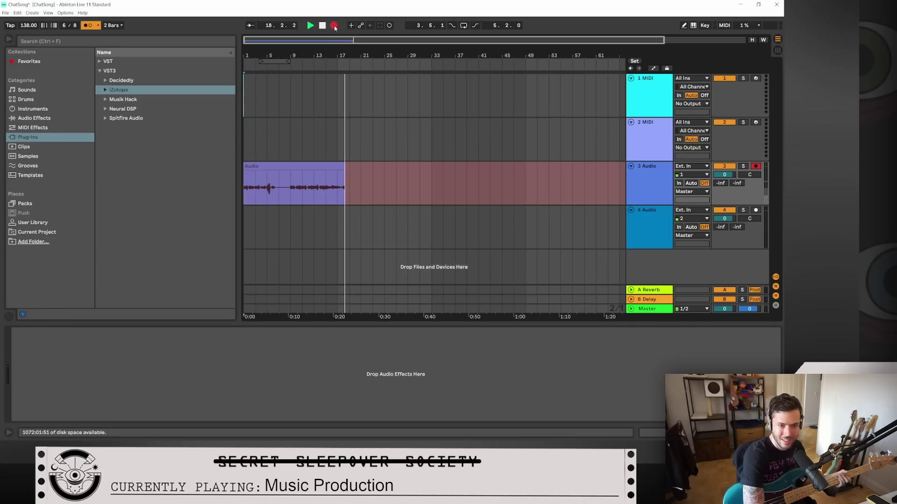
key(space)
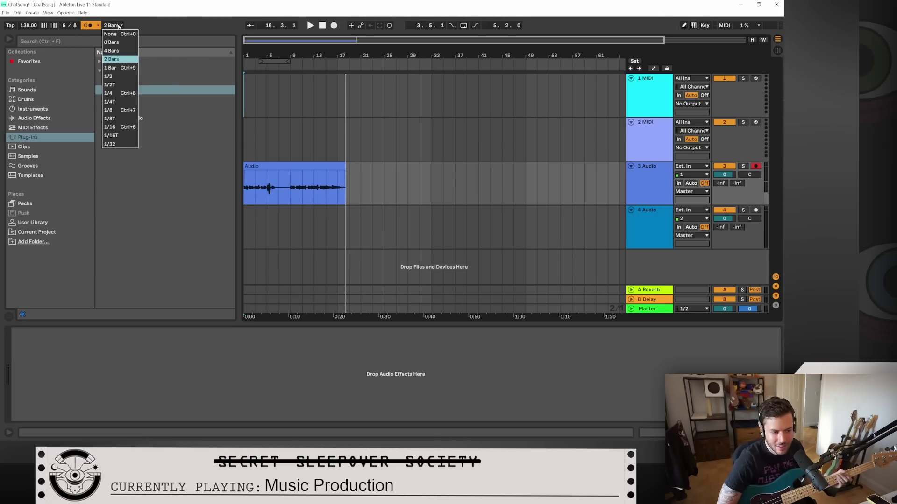
click(118, 25)
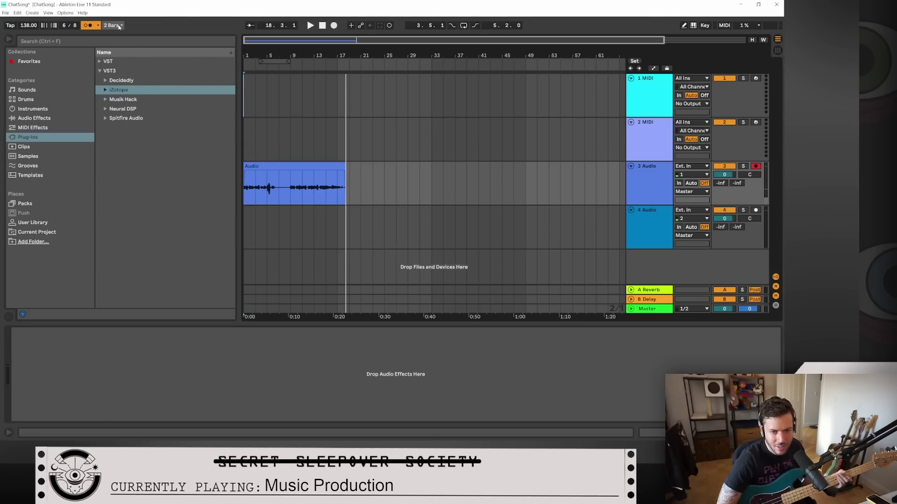
click(302, 169)
key(Delete)
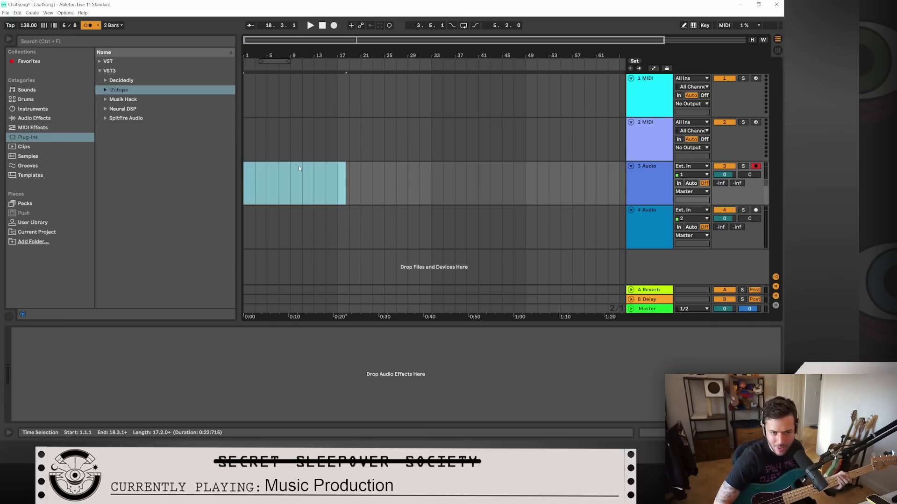
Step: Record a second take of about eight bars on the 3 Audio track from 1.1.1 and delete it
click(244, 180)
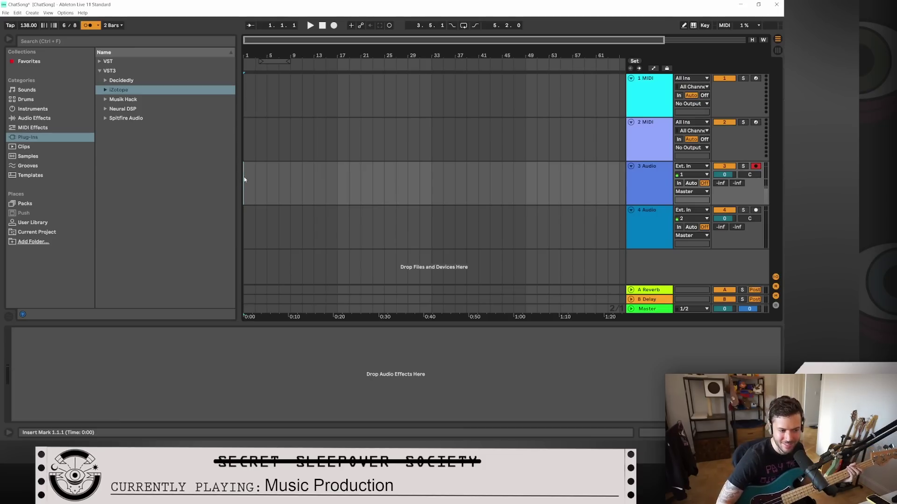
click(334, 26)
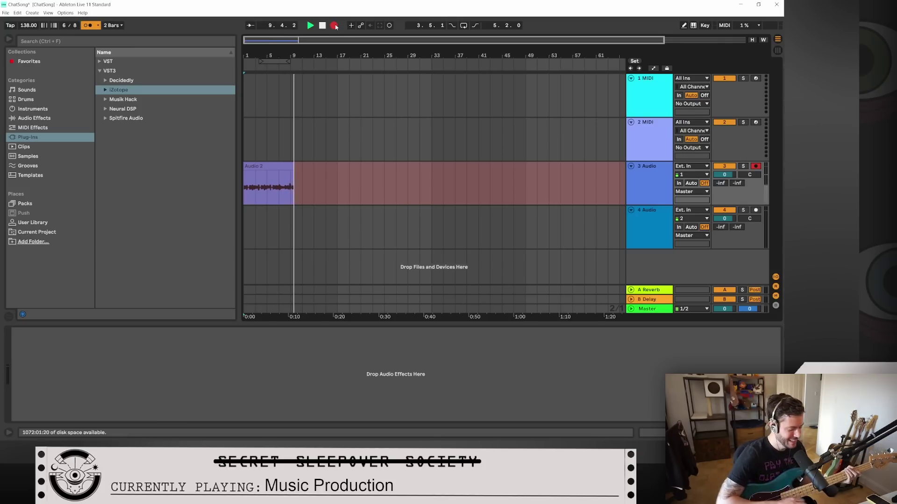
key(space)
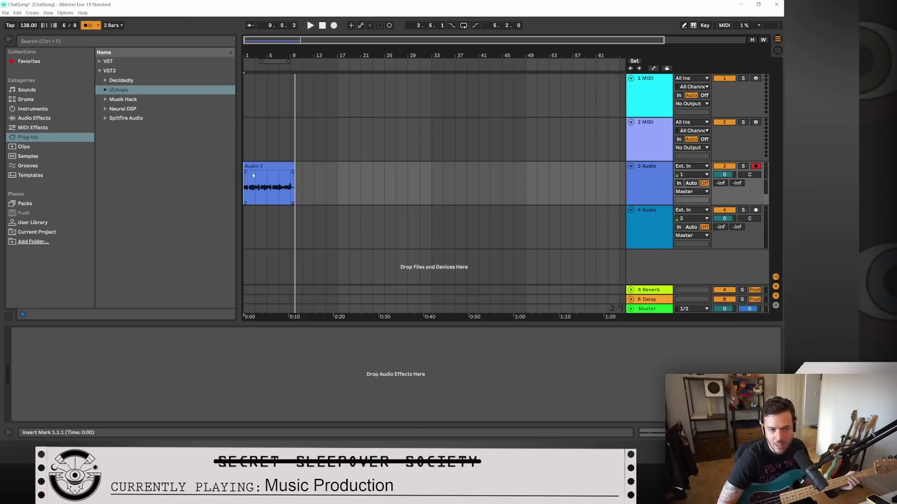
click(265, 166)
key(Delete)
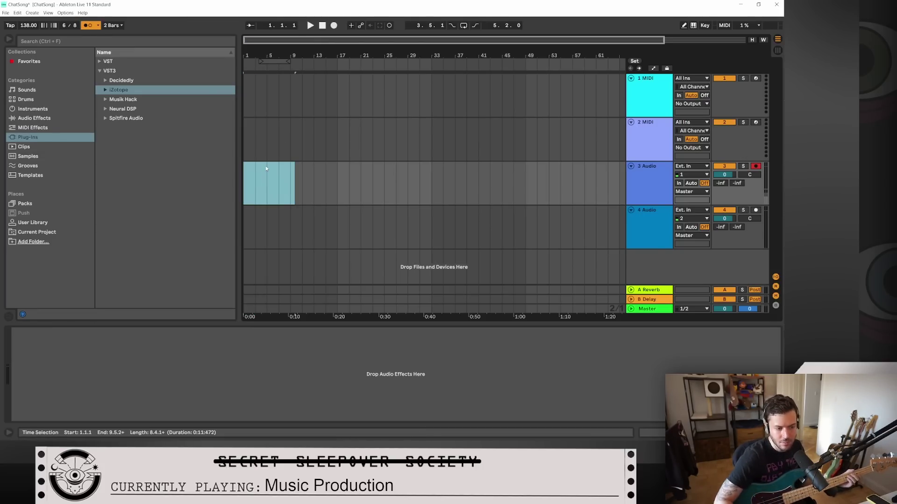
Step: Record a third take of about eight bars on the 3 Audio track from 1.1.1
click(334, 26)
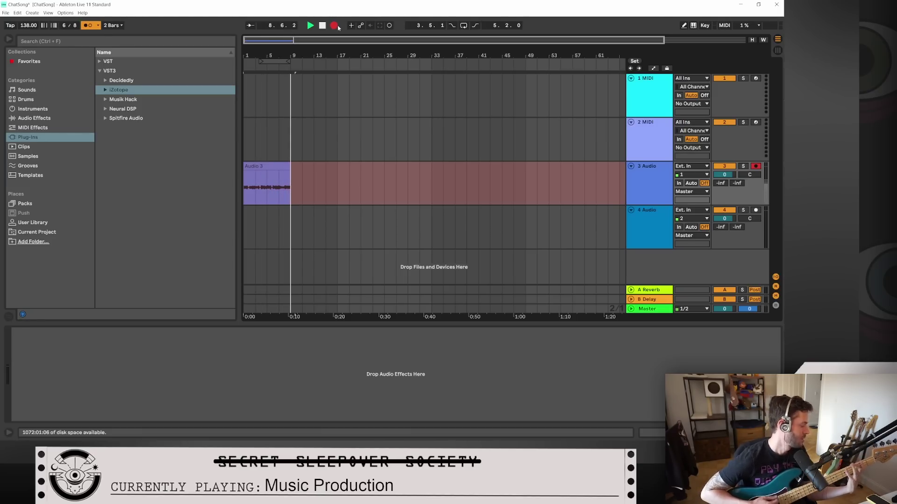
key(space)
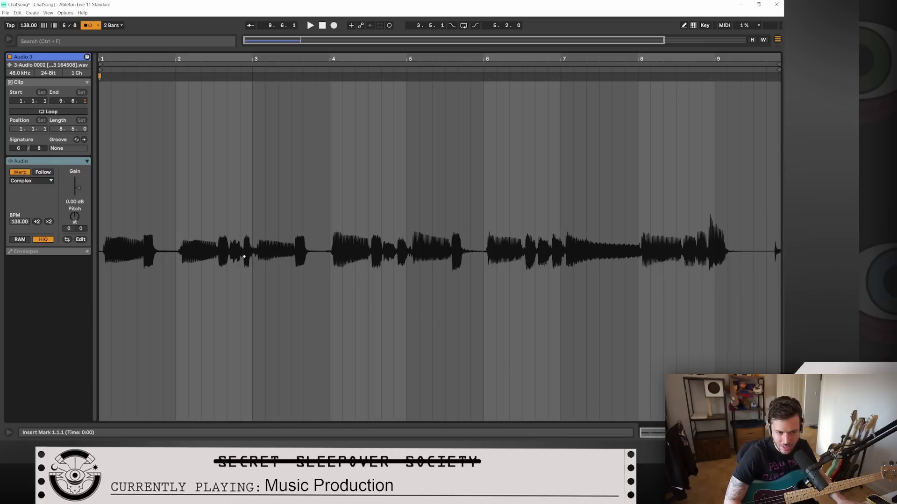
Step: Try quantizing the entire Audio 3 clip, then undo the quantization
click(231, 255)
key(ctrl+a)
right_click(283, 230)
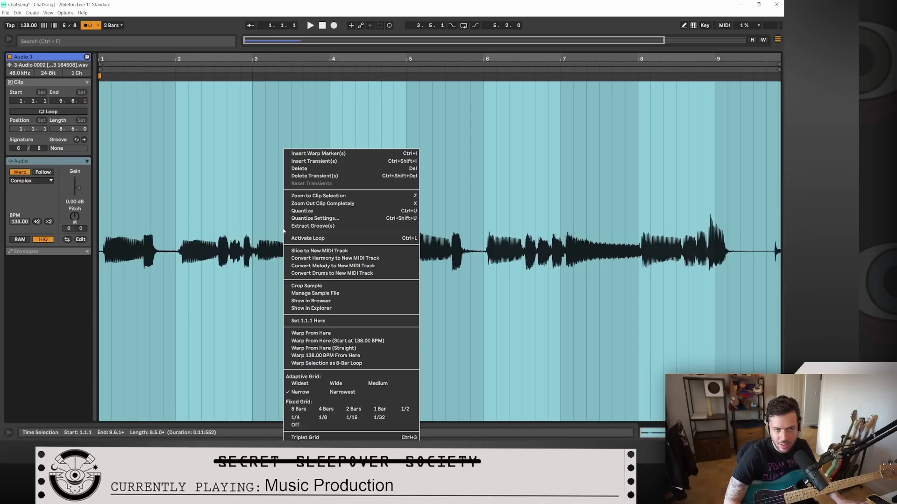
click(377, 212)
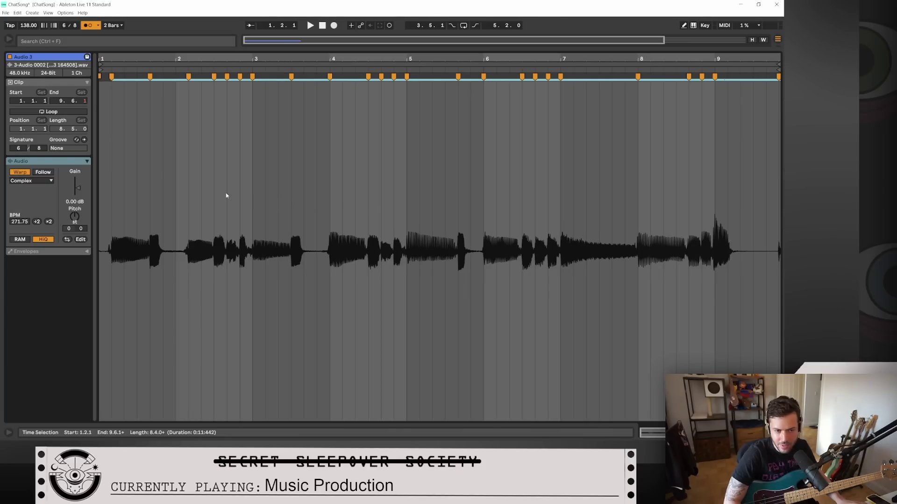
key(ctrl+z)
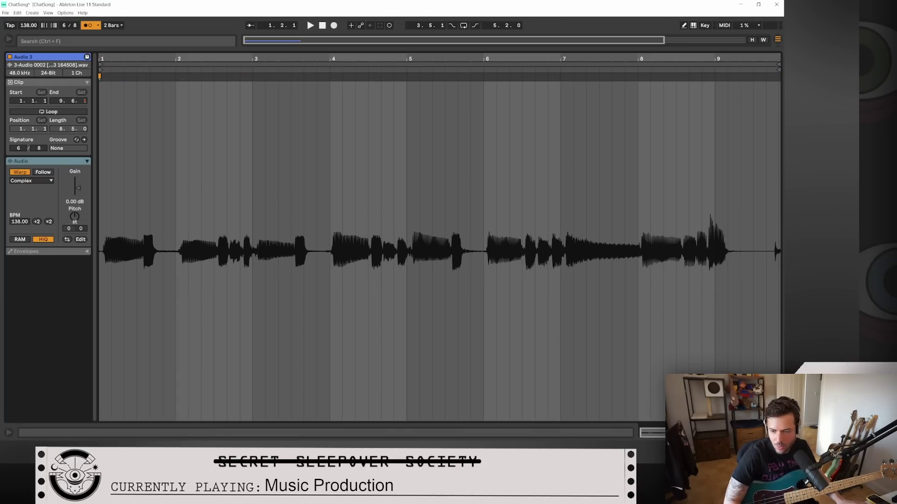
Step: Shrink the clip view to reveal the arrangement, quantize the entire Audio 3 clip and play back its opening bars
drag(470, 49, 469, 240)
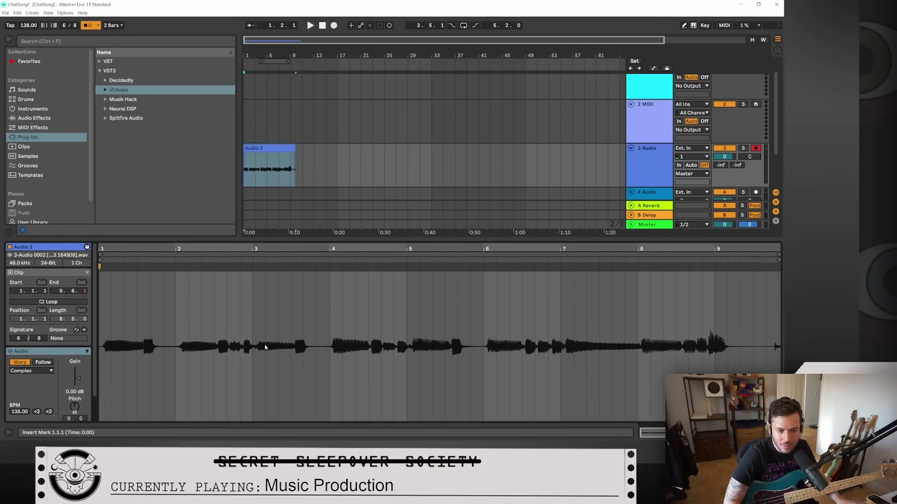
click(272, 329)
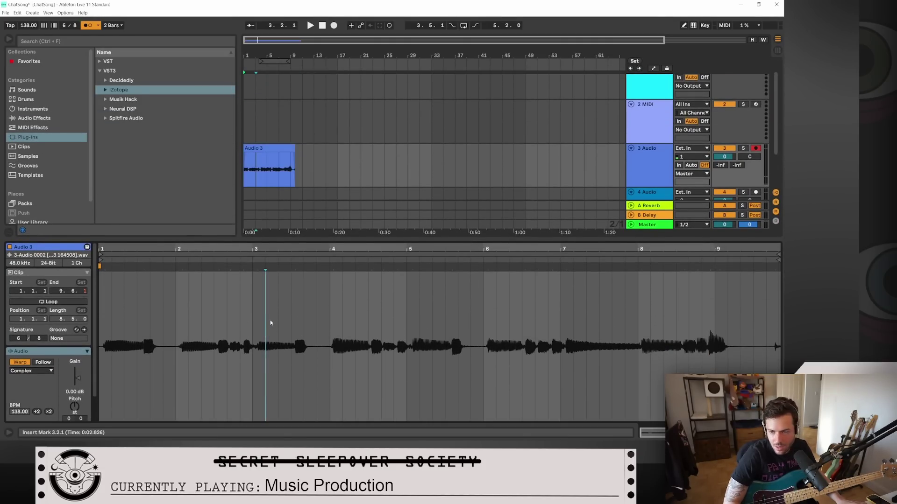
key(ctrl+a)
right_click(300, 331)
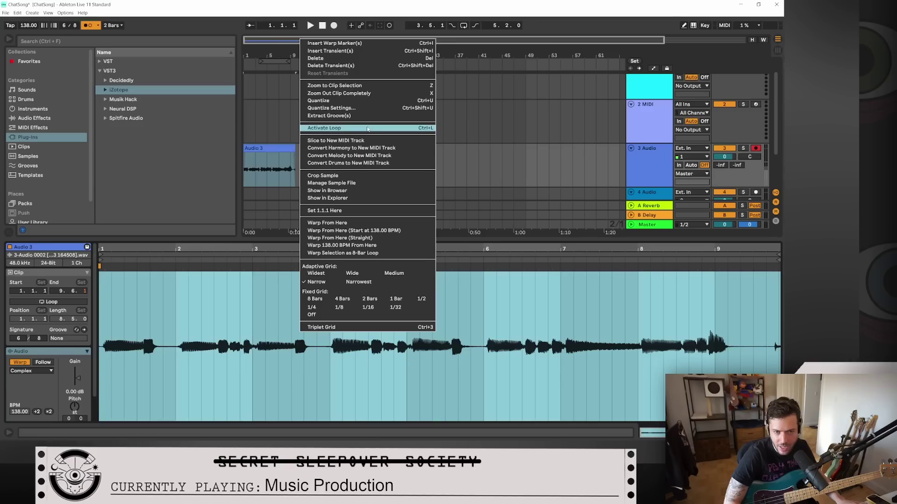
click(356, 101)
key(space)
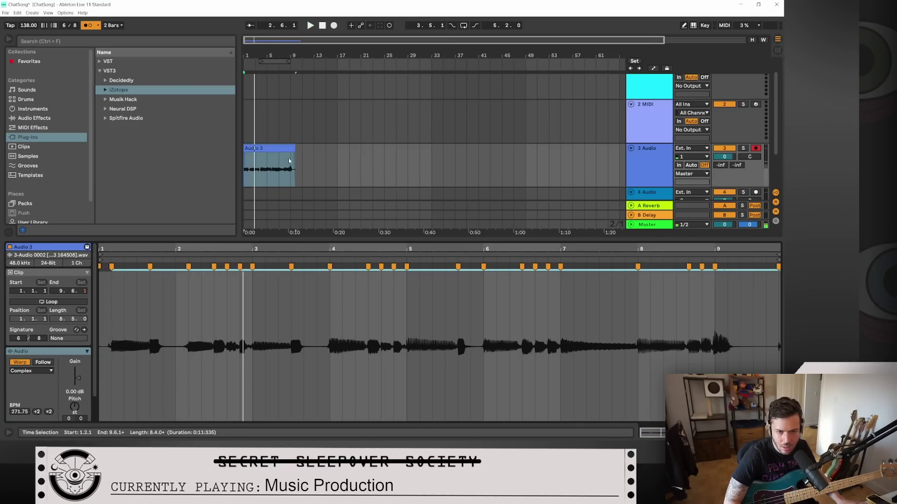
Step: Cut the silent opening before 1.2.1 off the Audio 3 clip and move the remaining clip to 1.1.1
click(270, 148)
key(space)
drag(333, 52, 406, 51)
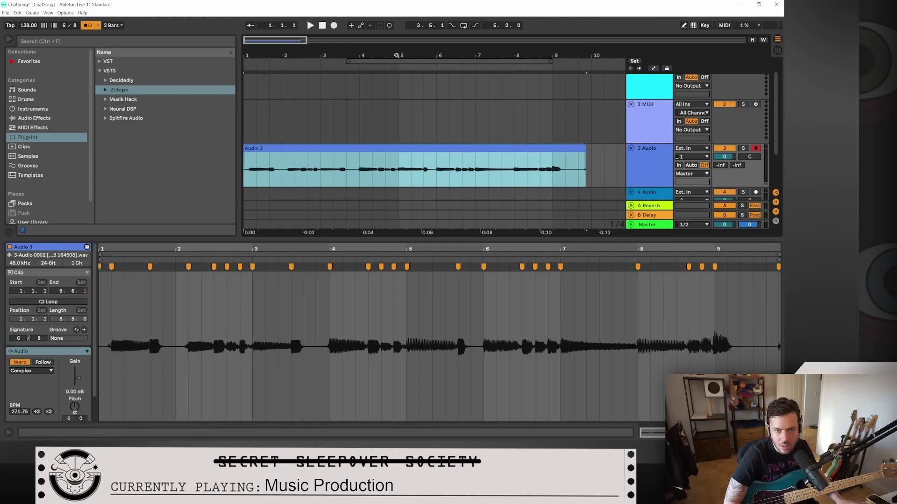
drag(252, 41, 256, 59)
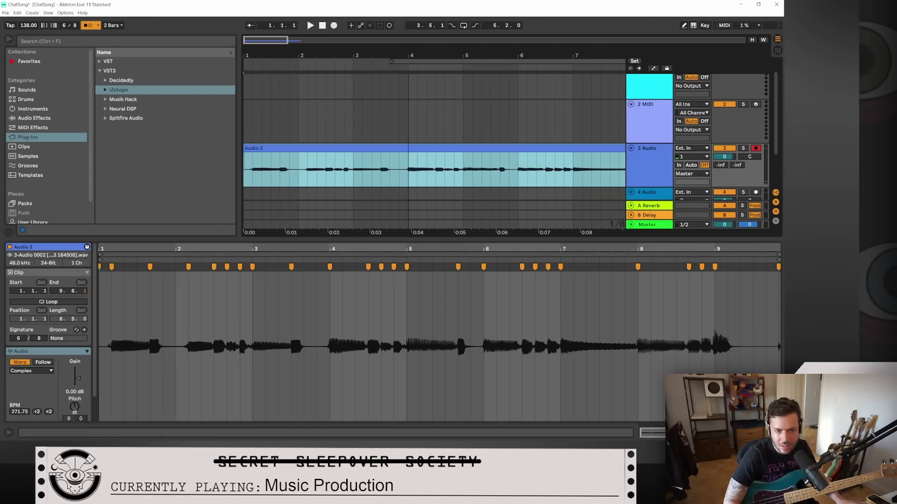
click(259, 183)
key(ctrl+e)
click(247, 148)
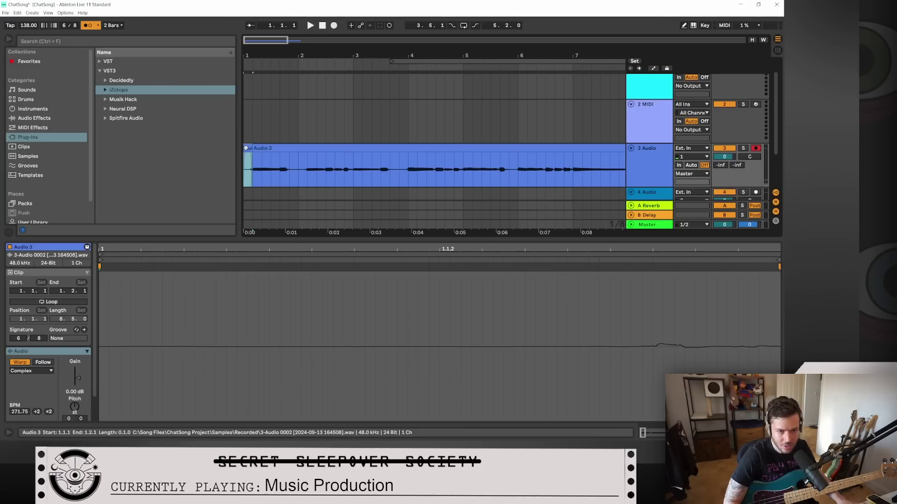
key(Delete)
drag(313, 151, 288, 154)
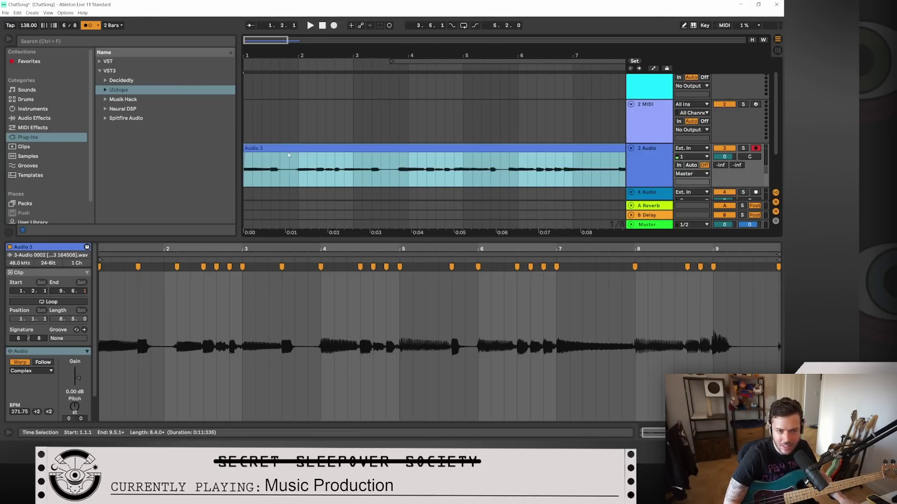
Step: Play the trimmed Audio 3 clip from the song start several times to check its timing against the metronome
key(space)
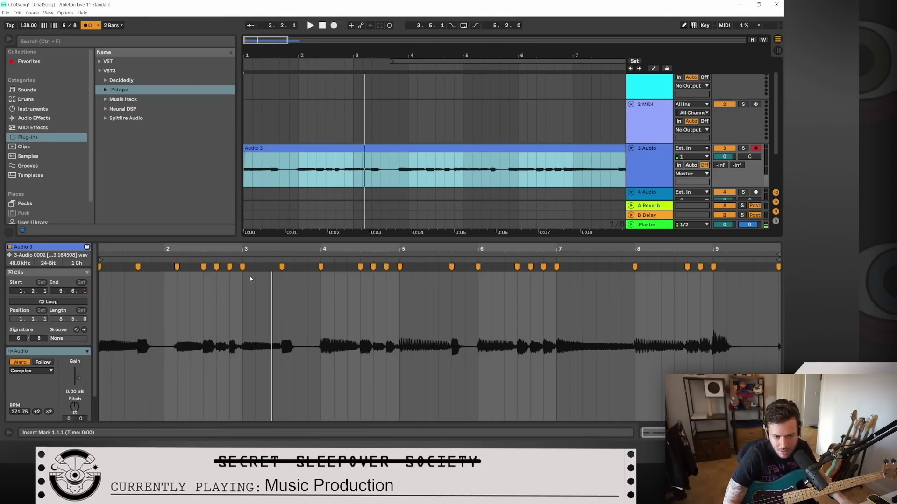
key(space)
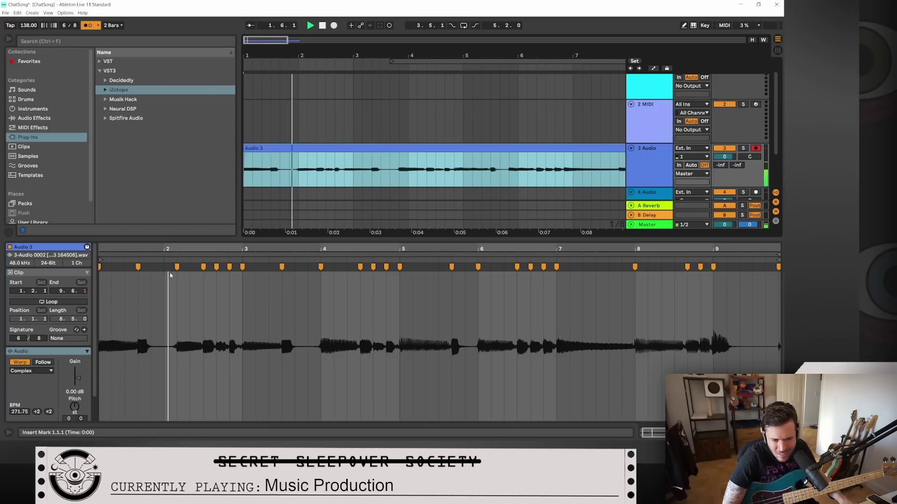
key(space)
key(space)
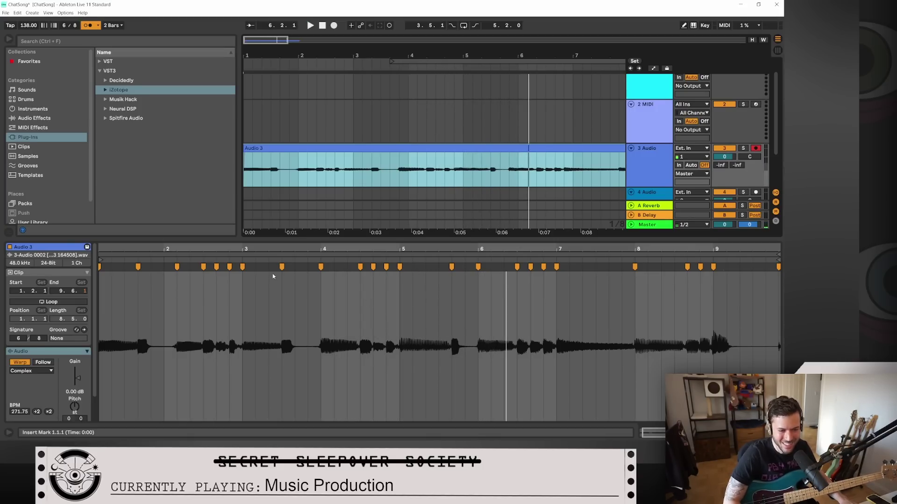
key(space)
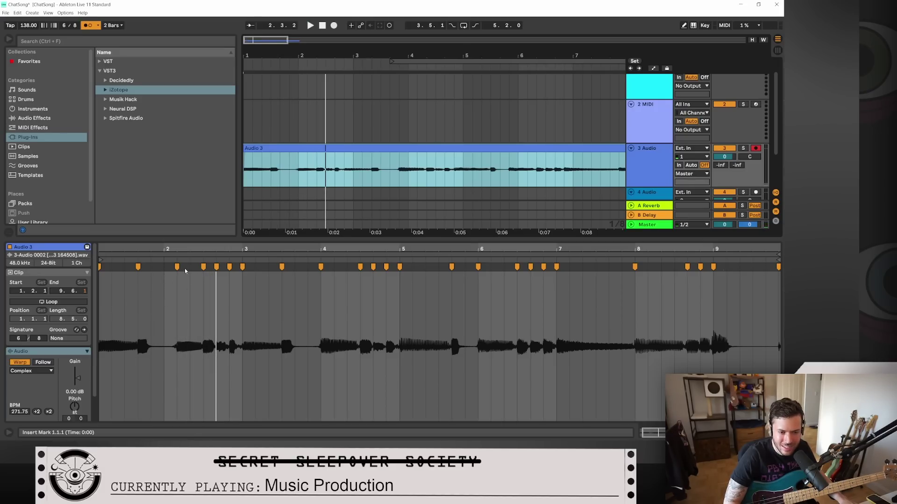
Step: Move the warp marker just after bar 2 back to 2.1.1 and the one late in bar 5 back to 5.4.1
drag(177, 266, 164, 266)
key(space)
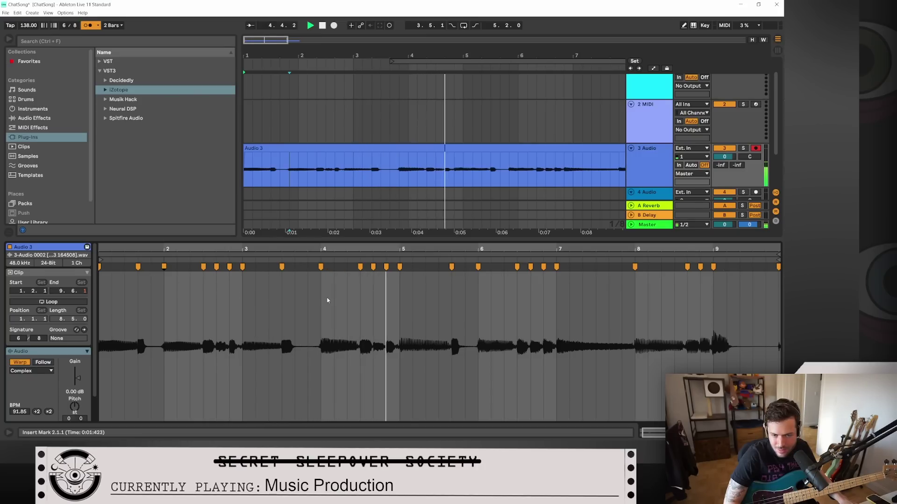
key(space)
drag(451, 266, 439, 267)
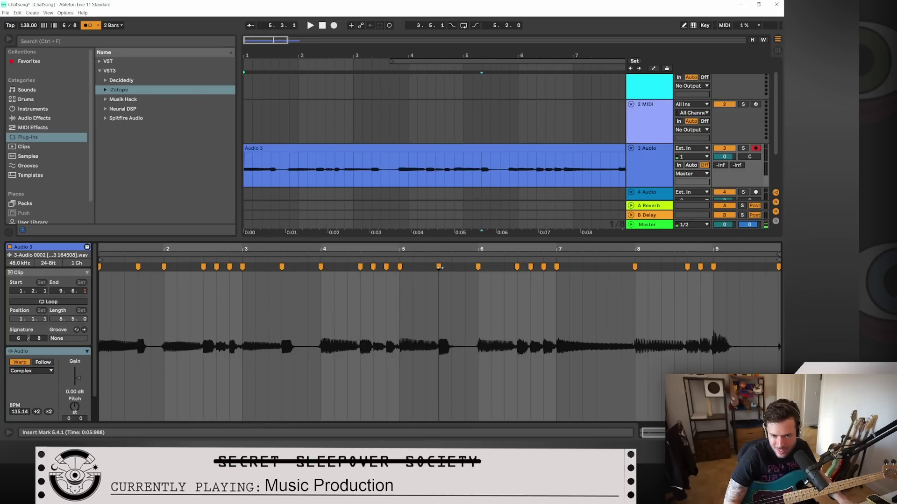
Step: Replay the opening bars of the Audio 3 clip and inspect its waveform and warp markers for timing errors
key(space)
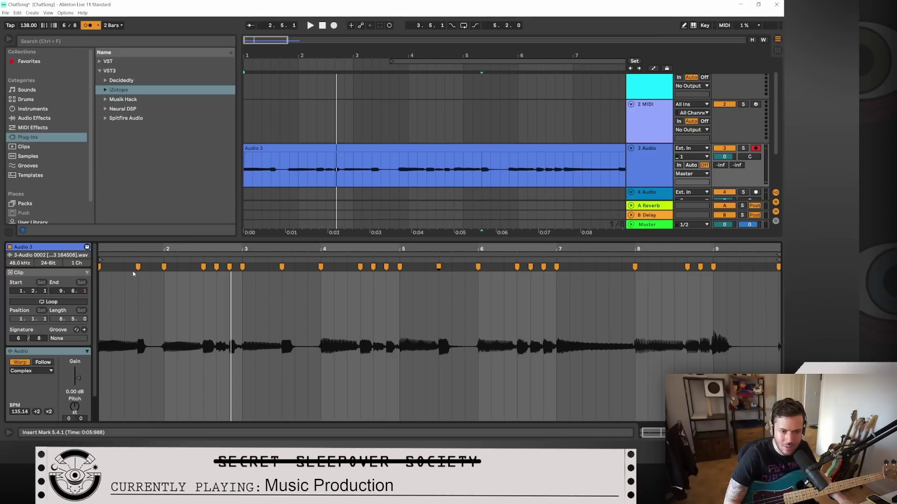
key(space)
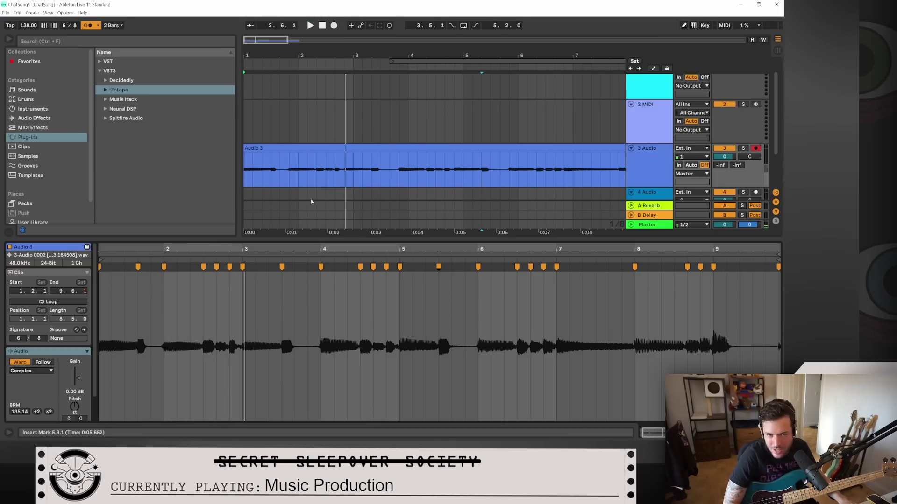
click(257, 147)
drag(280, 40, 266, 84)
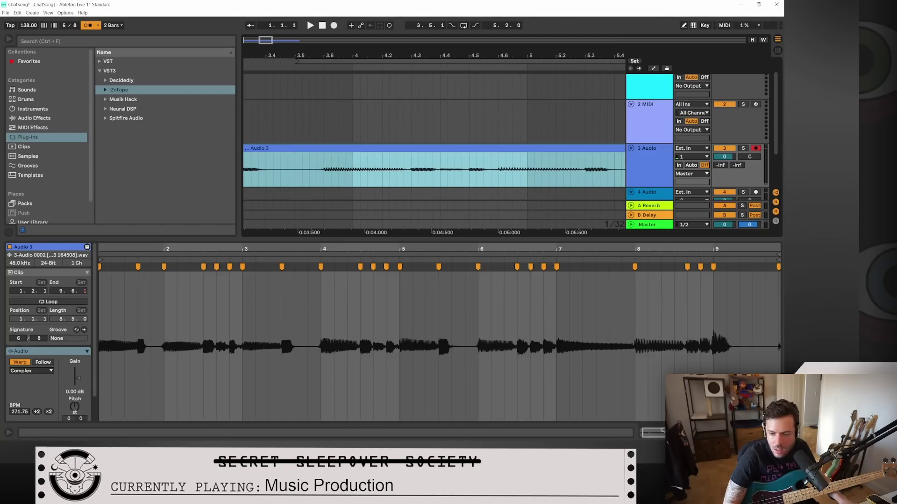
drag(662, 430, 649, 433)
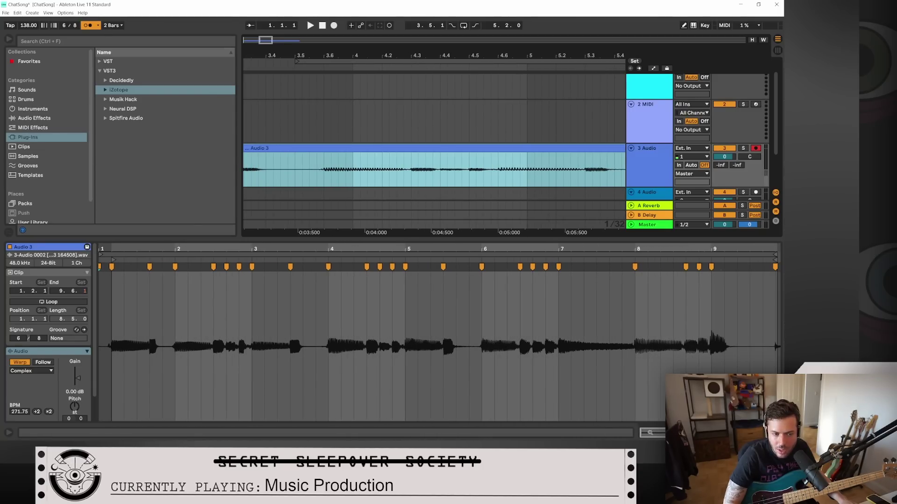
key(space)
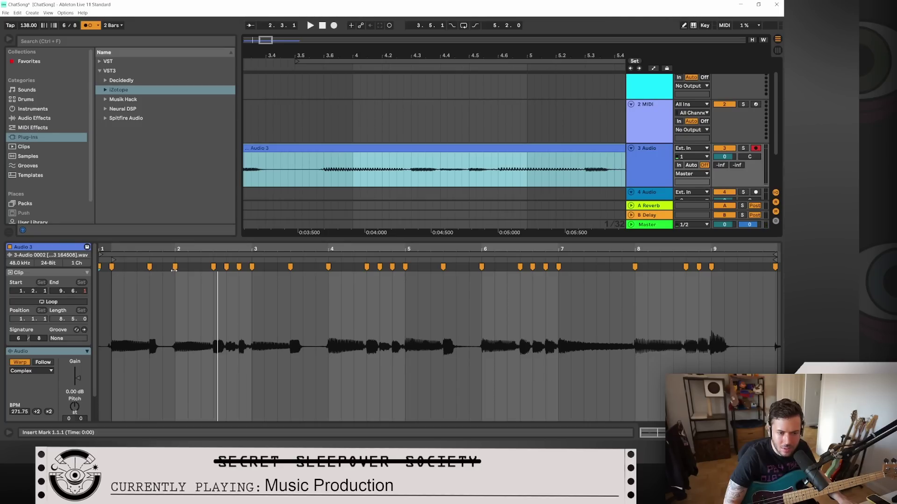
Step: Undo the recent warp marker moves and the removal of the silent opening on the Audio 3 clip
key(space)
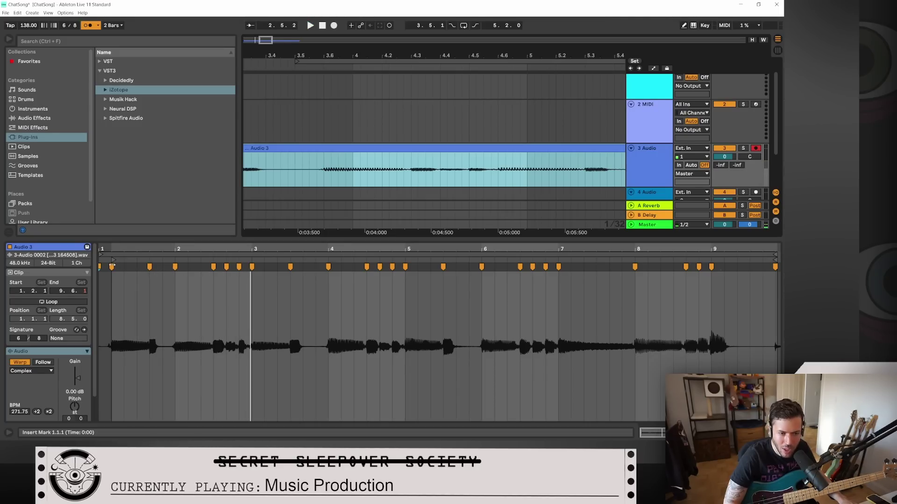
mouse_move(112, 267)
mouse_down()
mouse_move(88, 269)
mouse_move(120, 267)
mouse_move(107, 268)
mouse_up()
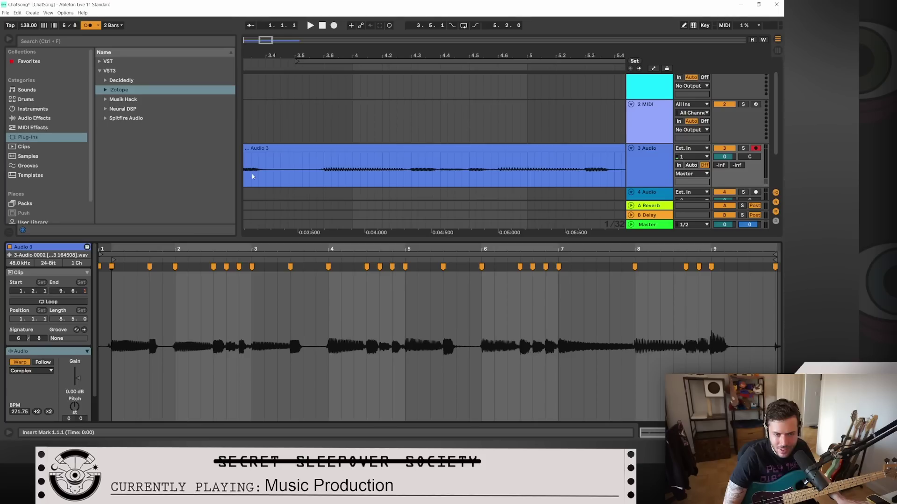
click(285, 158)
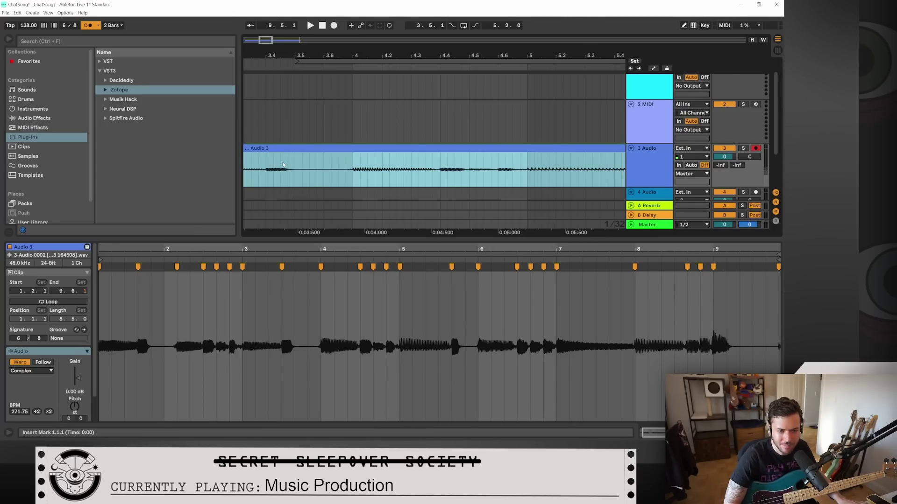
key(ctrl+z)
Step: Play the restored Audio 3 clip from the song start and inspect its opening waveform and first warp markers
key(space)
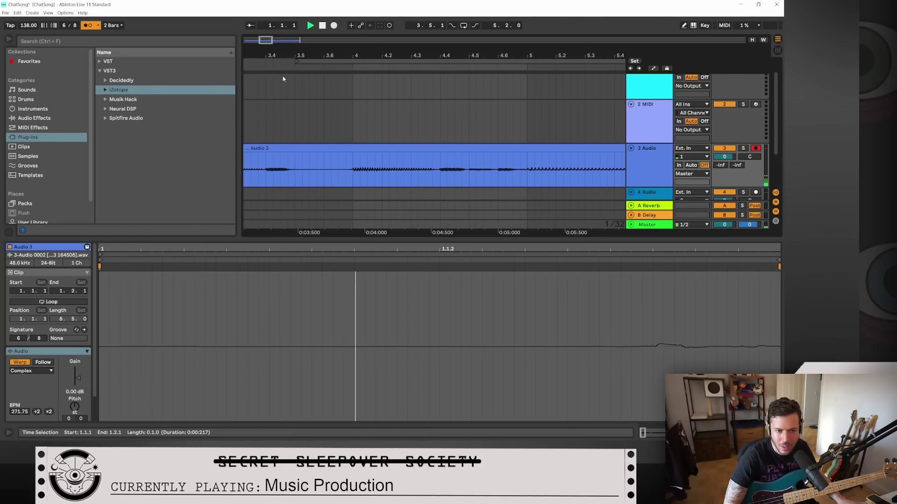
key(space)
drag(264, 42, 264, 24)
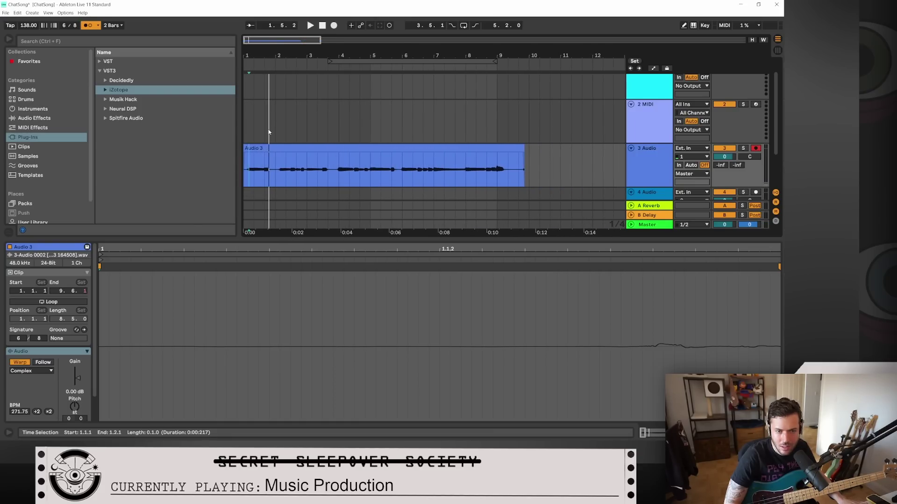
click(259, 148)
key(space)
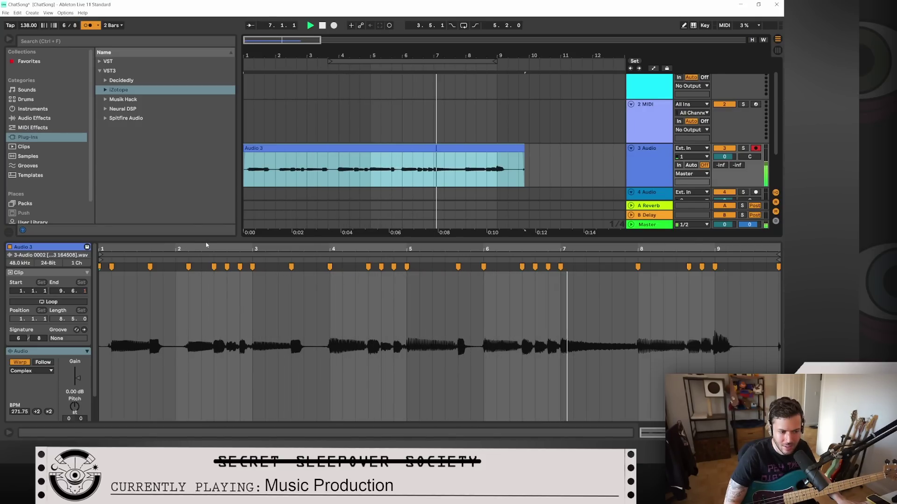
drag(275, 39, 302, 112)
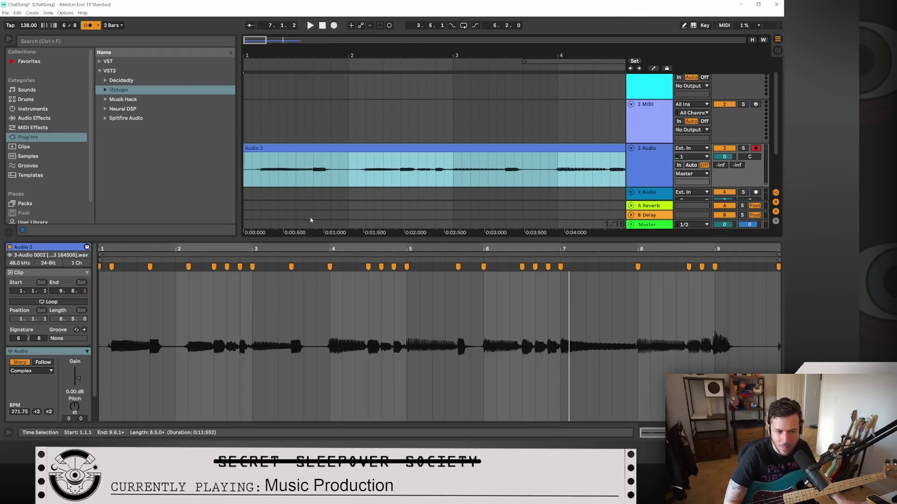
click(117, 348)
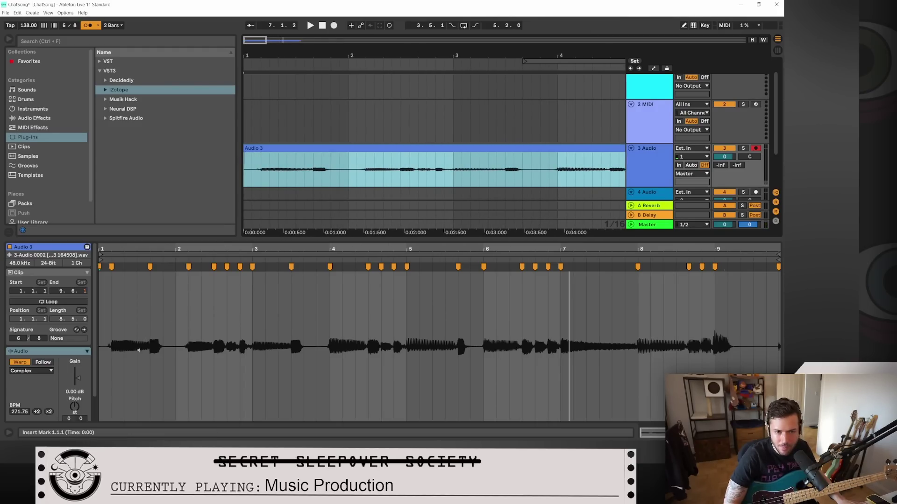
click(251, 174)
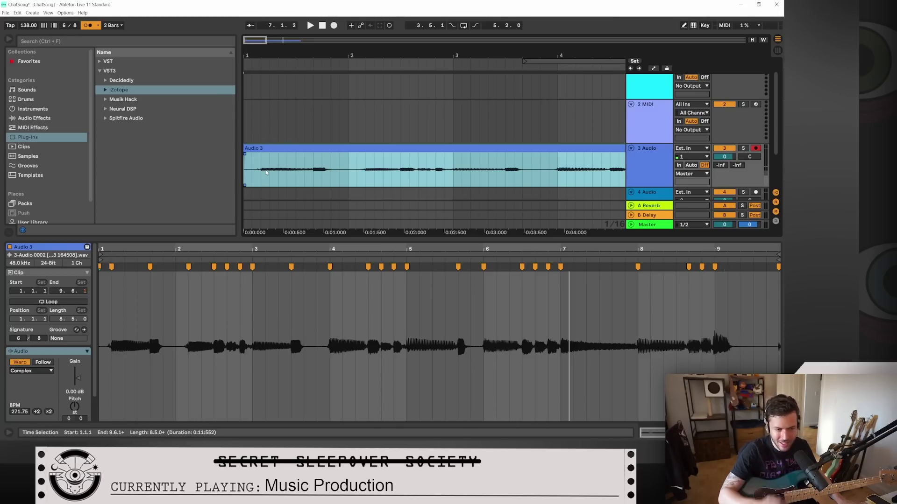
click(291, 151)
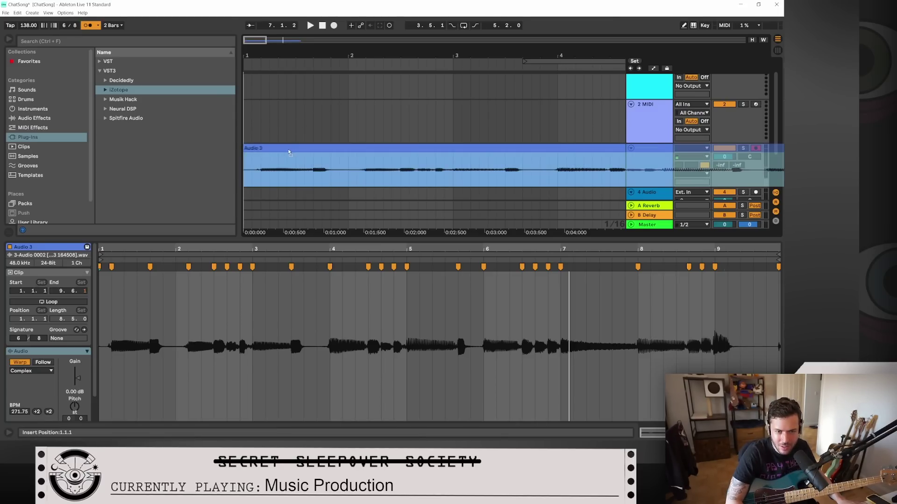
click(178, 257)
click(99, 277)
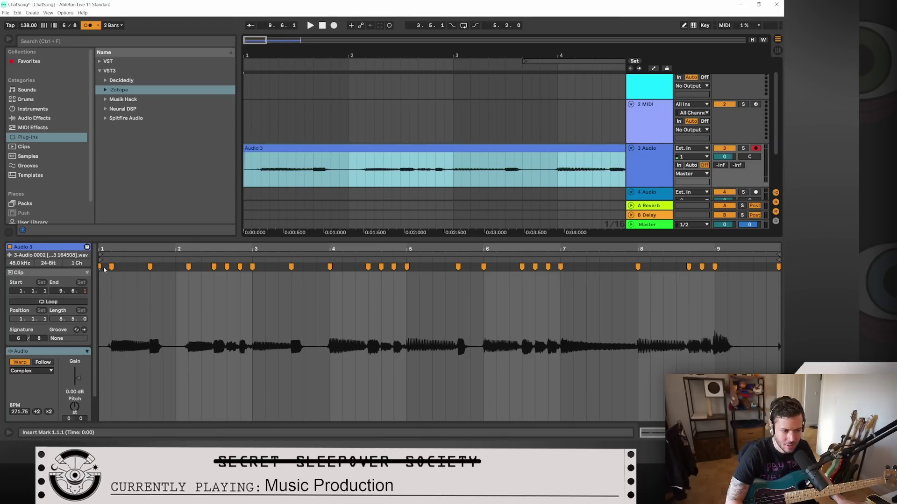
click(163, 299)
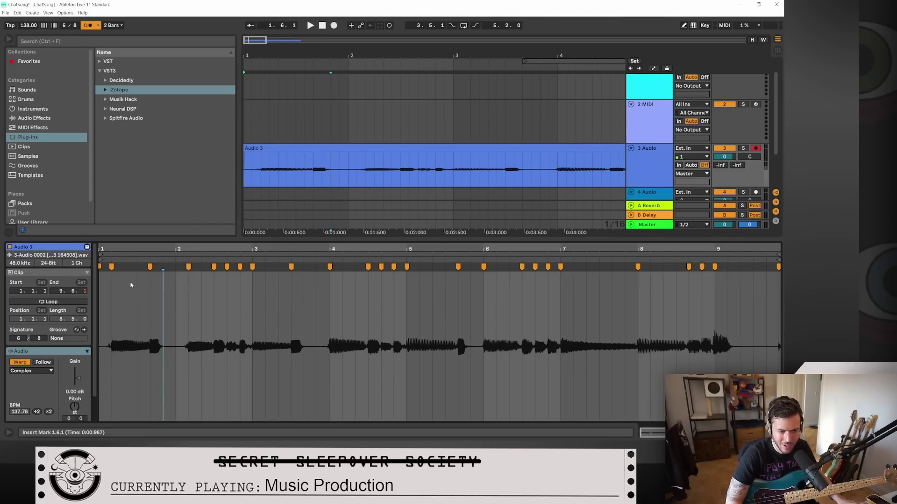
Step: Play the Audio 3 clip through bar 8 and move its last three note warp markers to 8.4.1, 8.5.1 and 8.6.1
key(space)
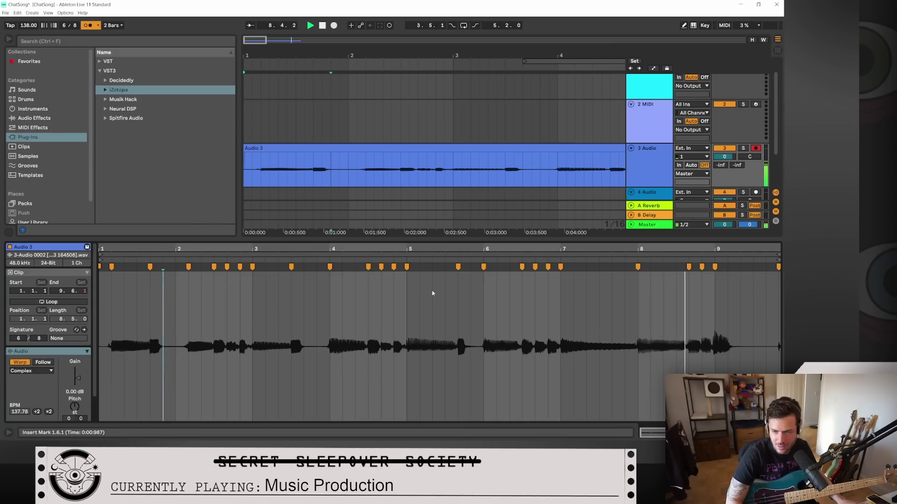
key(space)
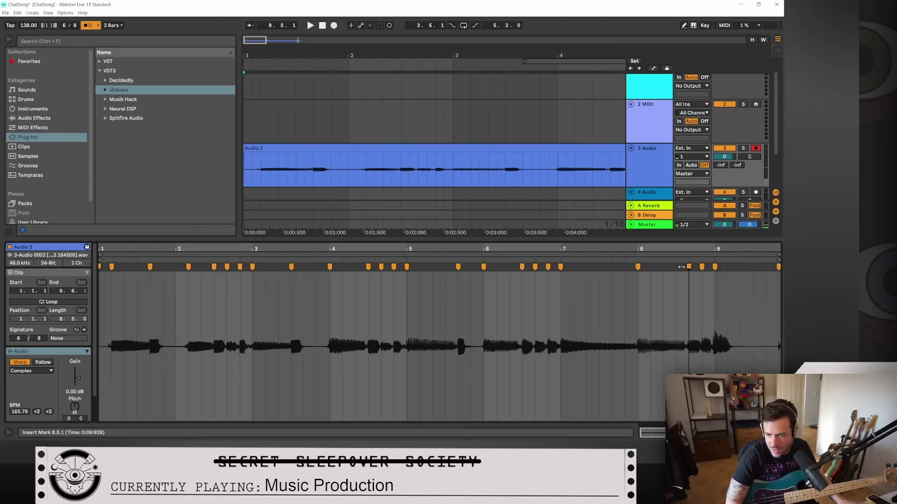
mouse_move(689, 267)
mouse_down()
mouse_move(676, 267)
mouse_move(702, 267)
mouse_up()
key(space)
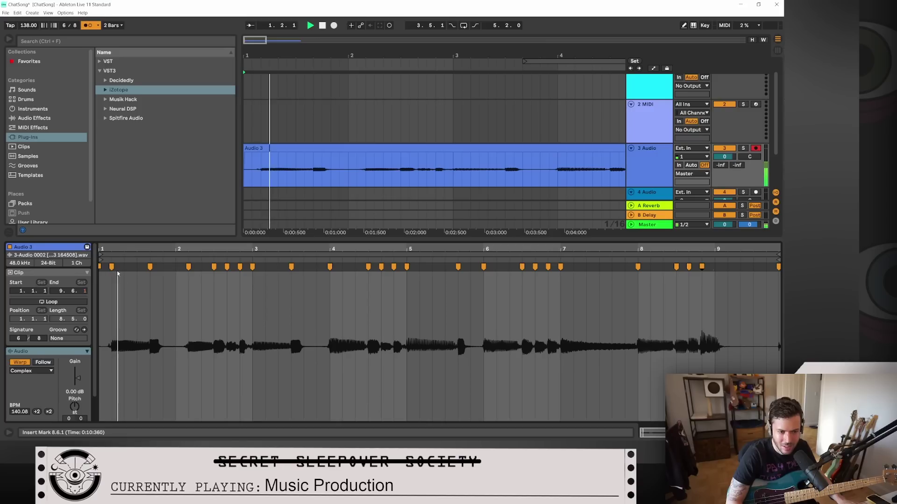
Step: Delete the warp marker at the clip start and shift the next three markers to 1.1.1, 1.4.1 and 2.1.1
double_click(100, 268)
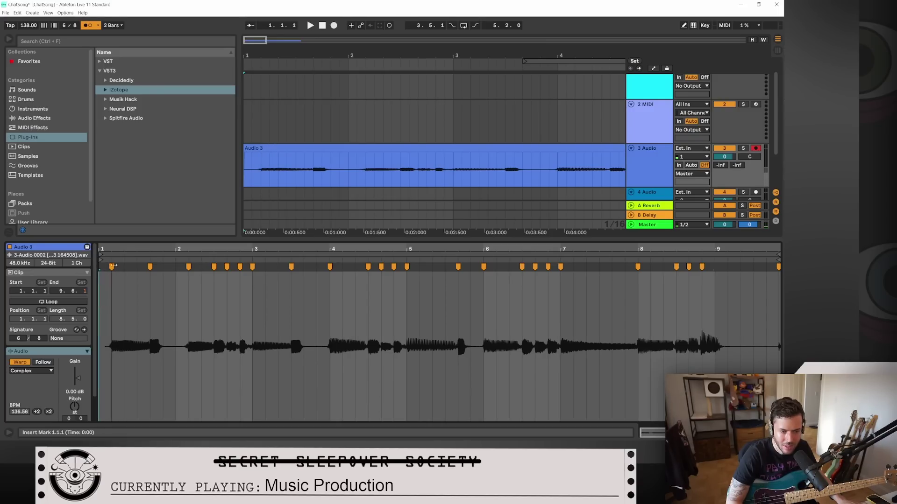
mouse_move(111, 267)
mouse_down()
mouse_move(98, 275)
mouse_move(177, 271)
mouse_up()
key(space)
Step: Replay the Audio 3 clip and move the warp marker late in bar 5 to 5.4.1
key(space)
key(space)
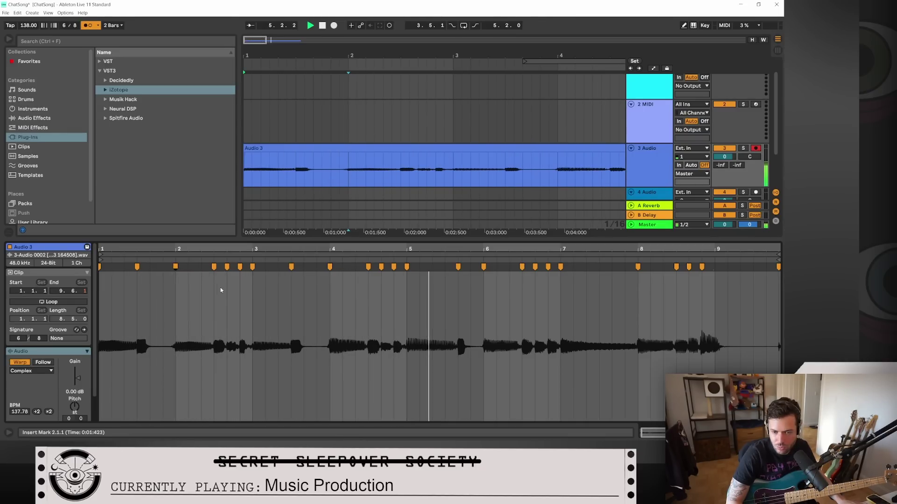
drag(457, 267, 445, 267)
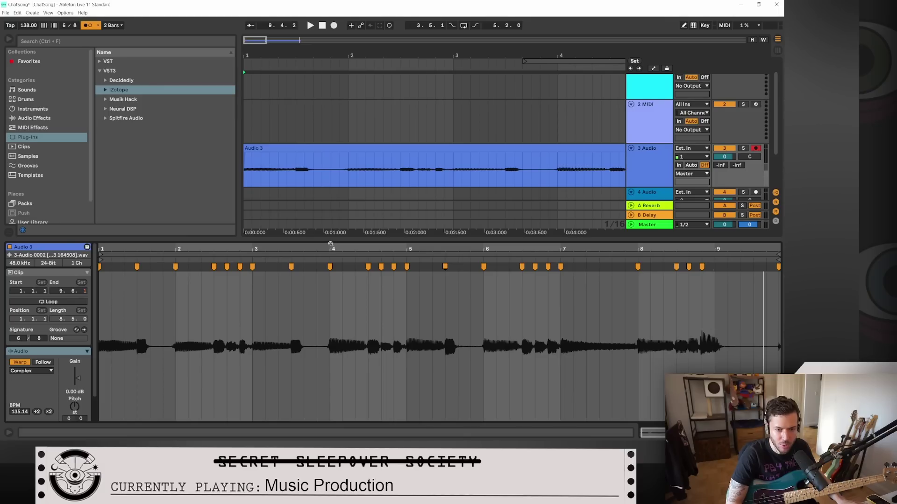
Step: Split the Audio 3 clip at 9.1.1 and delete the leftover tail after it
drag(332, 240, 333, 303)
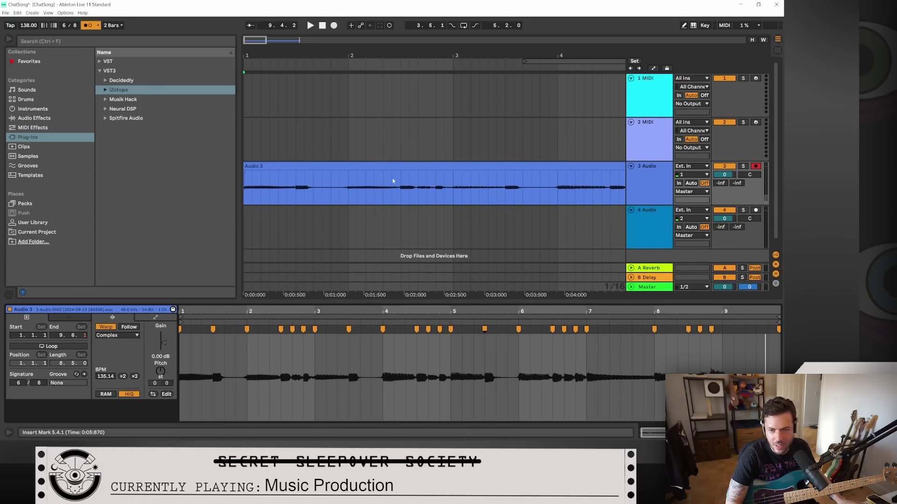
drag(270, 43, 303, 47)
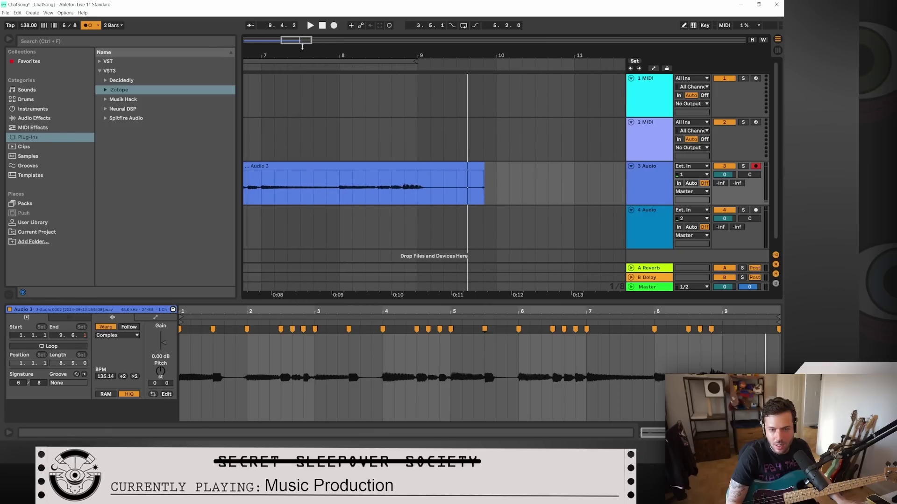
click(385, 67)
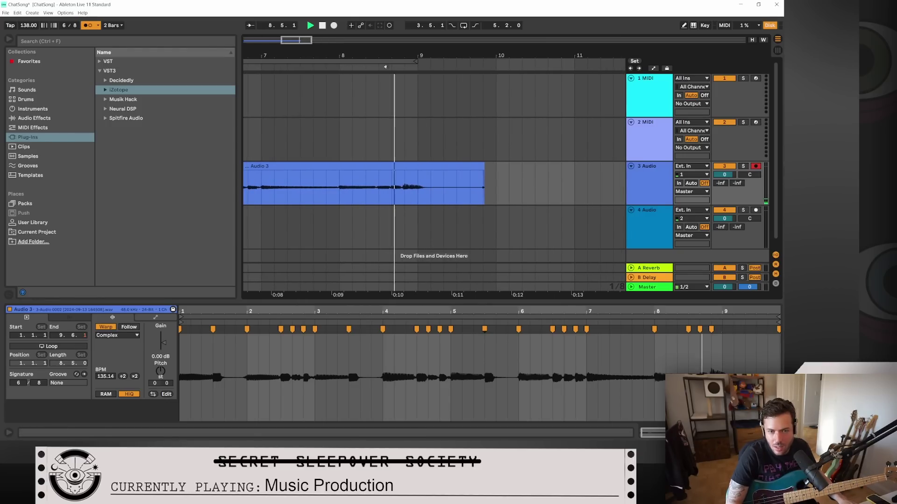
click(420, 201)
key(ctrl+e)
click(447, 164)
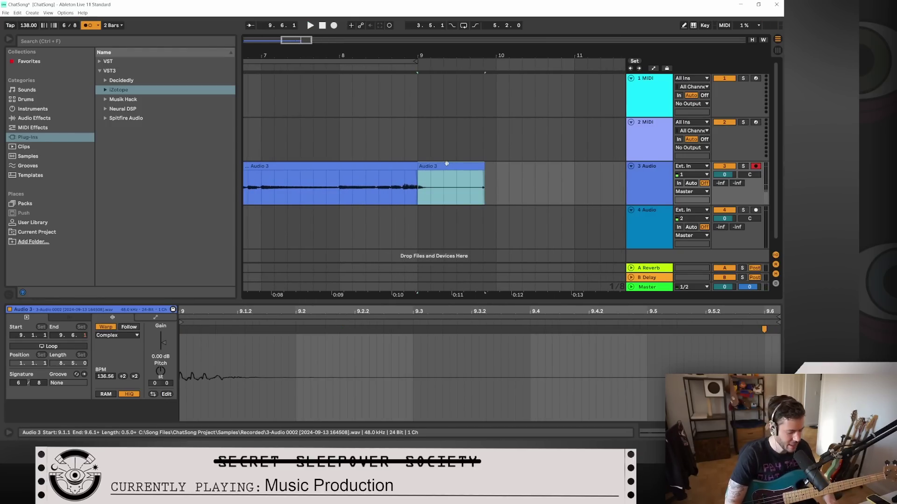
key(Delete)
Step: Duplicate the eight-bar Audio 3 clip so the copy fills 9.1.1 to 17.1.1, and play the join between both clips
click(382, 175)
key(ctrl+d)
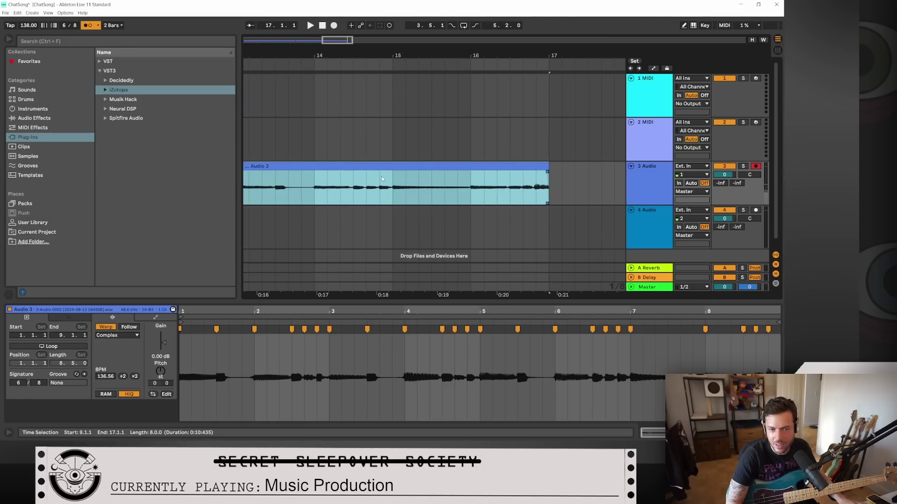
drag(338, 40, 337, 18)
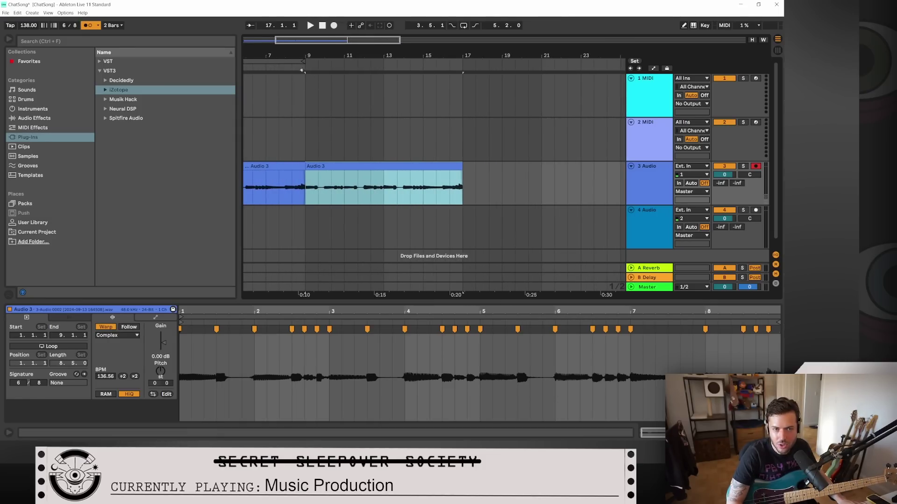
click(280, 68)
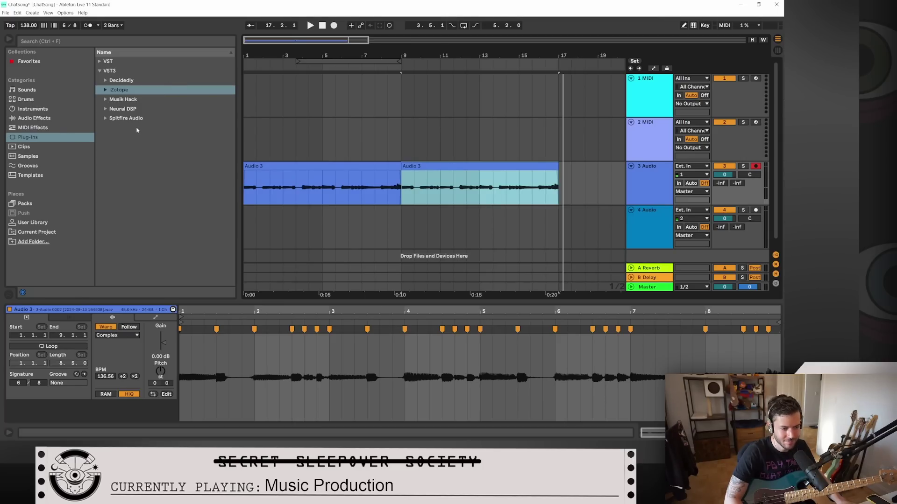
Step: Load the Neural DSP plug-in Archetype Plini X onto the 3 Audio track and move its window clear of the track controls
click(106, 109)
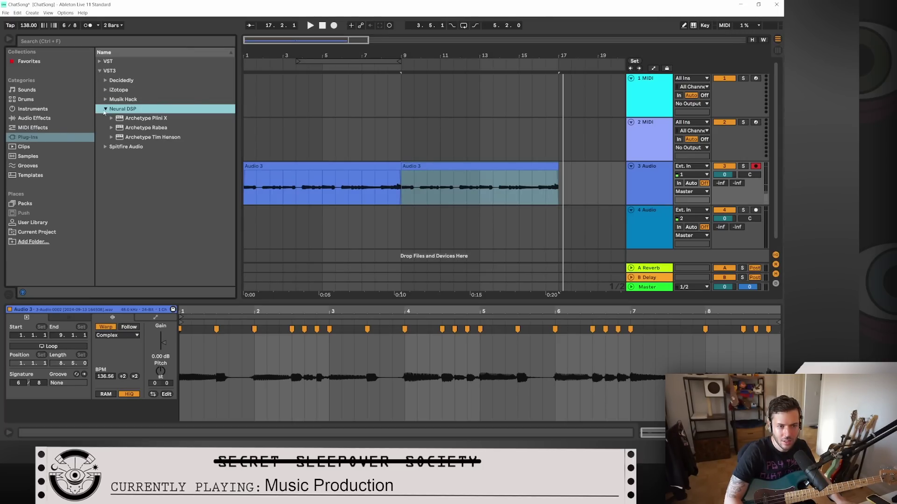
click(134, 118)
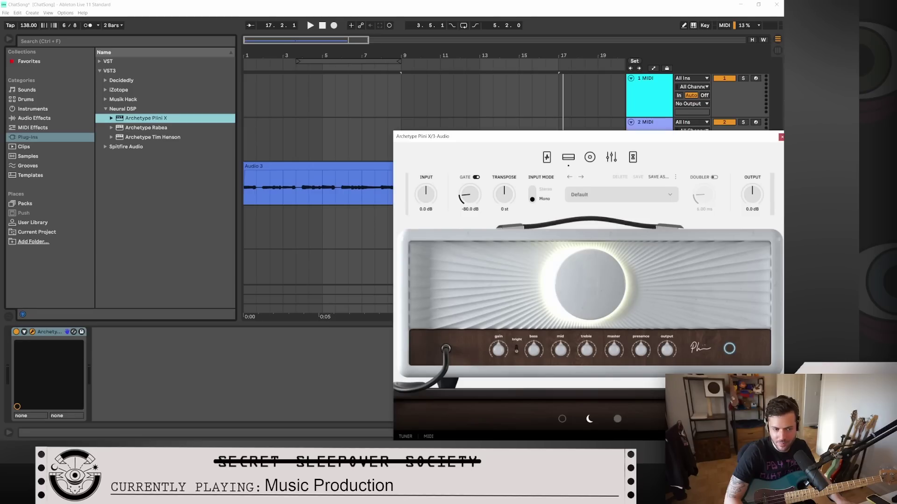
drag(509, 138, 310, 95)
key(space)
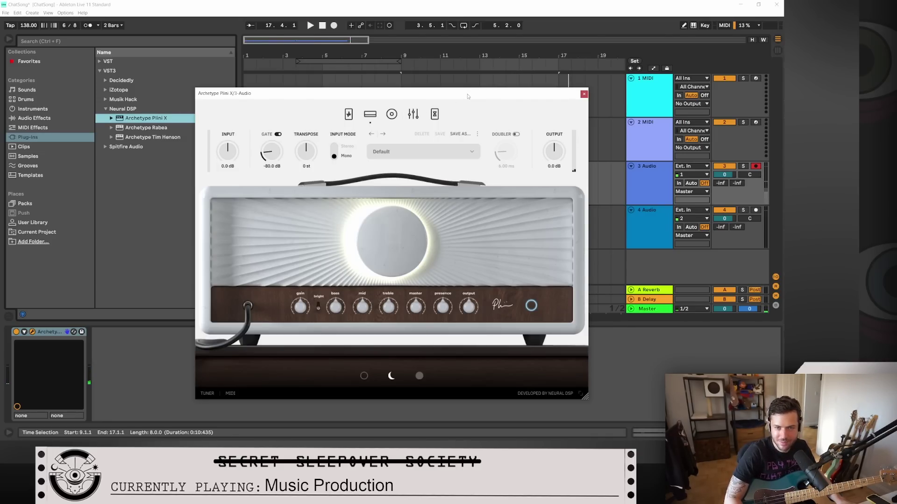
Step: Choose the Cumulonimrod preset from the Plini presets in Archetype Plini X and audition the riff through it
click(466, 150)
mouse_move(467, 192)
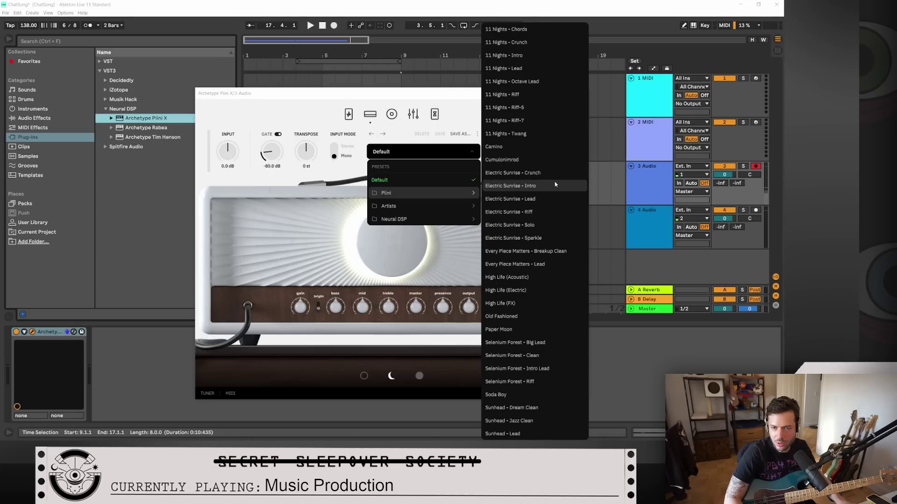
click(553, 160)
key(space)
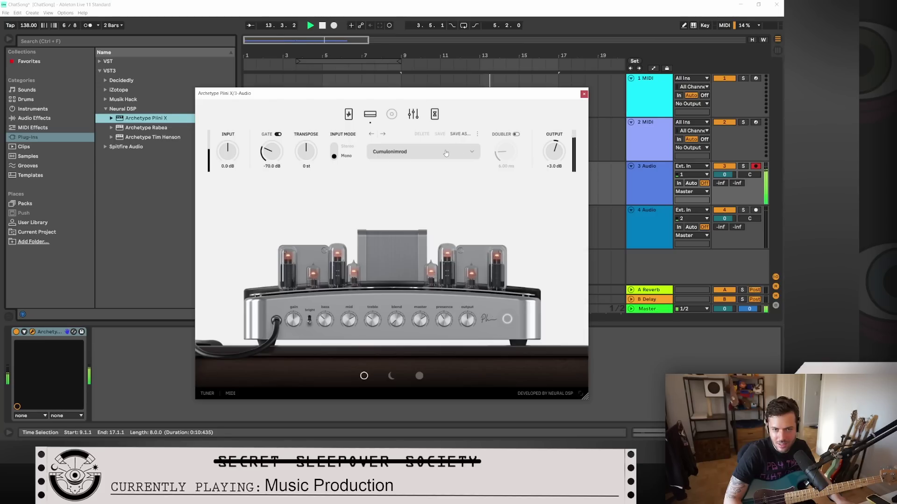
key(space)
Step: Switch off the delay pedal in Archetype Plini X, audition the riff without it and close the plug-in window
click(434, 114)
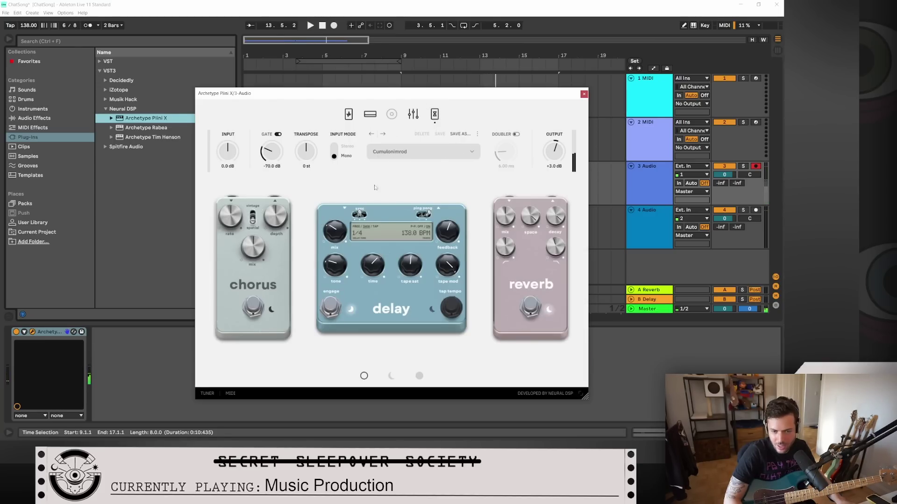
click(333, 307)
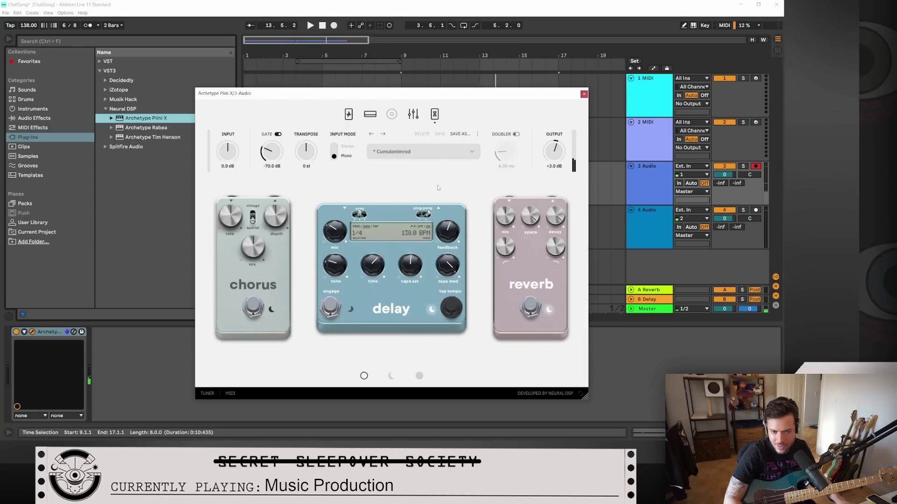
key(space)
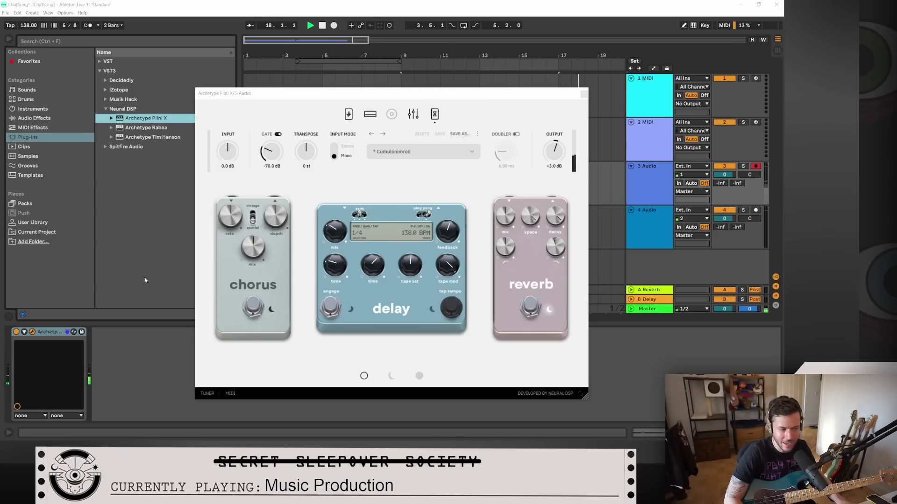
click(584, 94)
key(space)
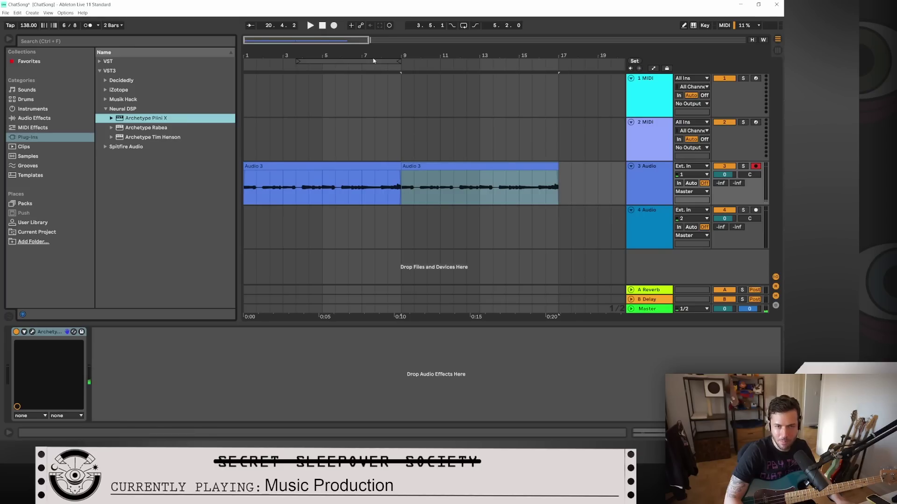
drag(358, 42, 358, 42)
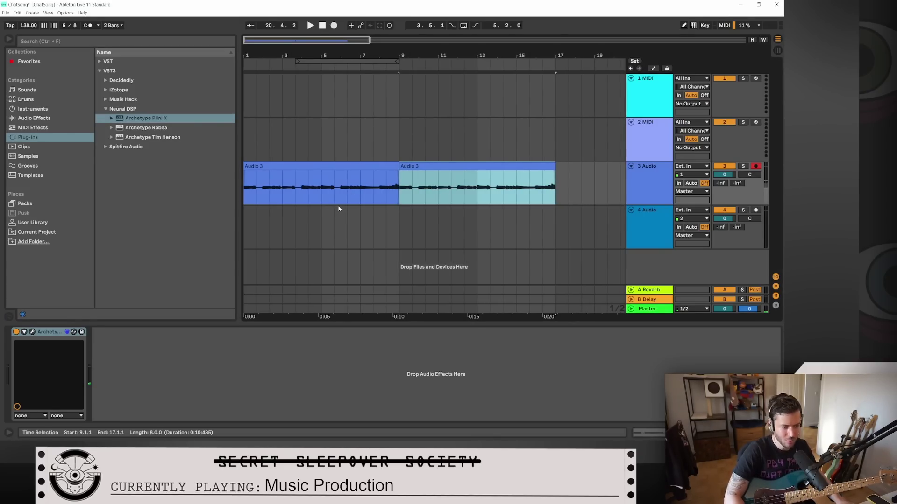
Step: Load the Arizona Kit from the Drum Essentials acoustic drums onto 2 MIDI and move that track directly below the guitar track
click(249, 229)
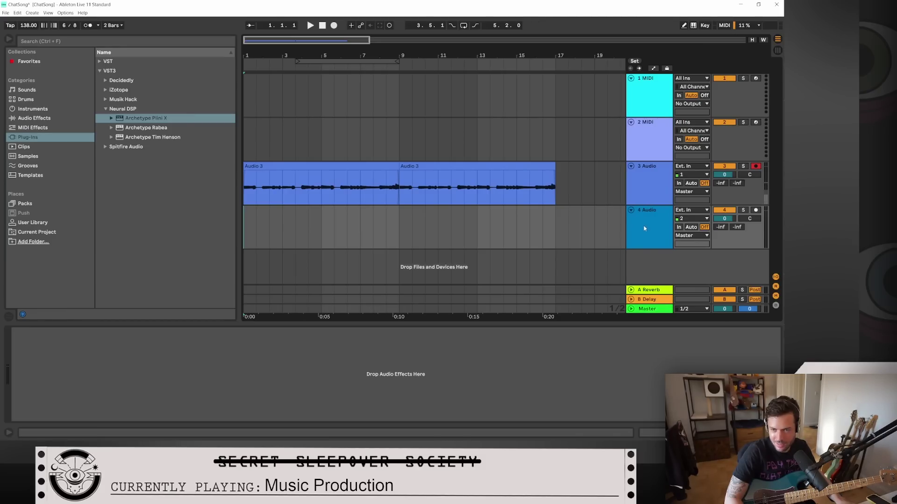
click(31, 176)
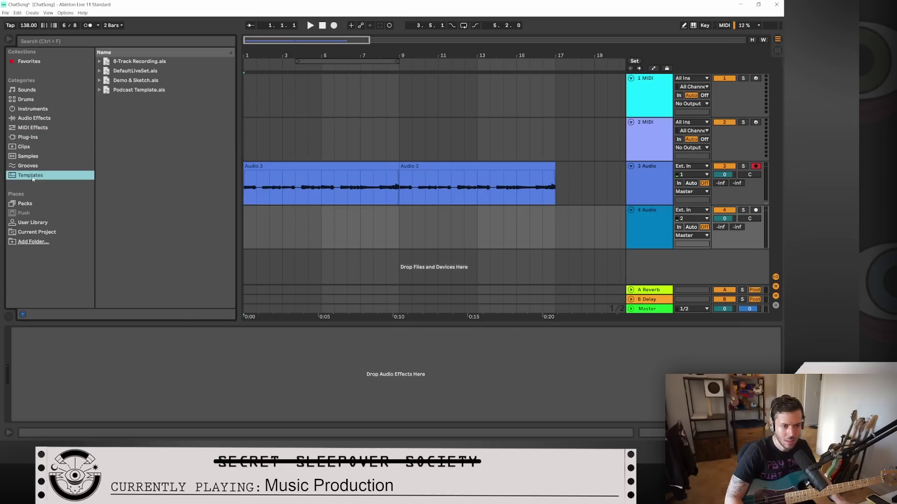
click(25, 204)
click(101, 60)
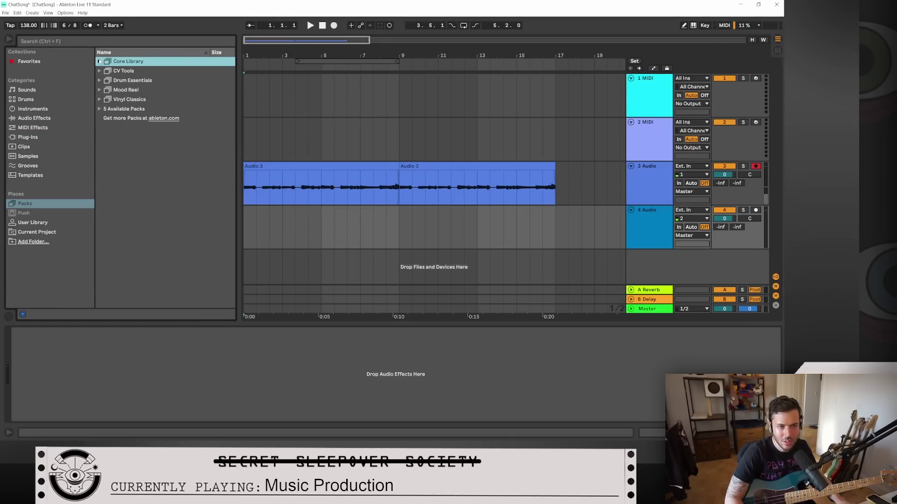
click(100, 81)
click(106, 90)
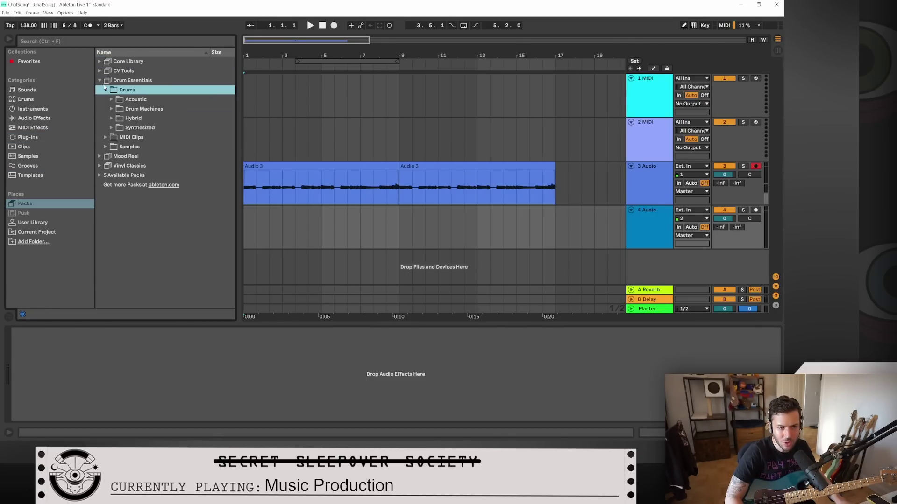
click(111, 99)
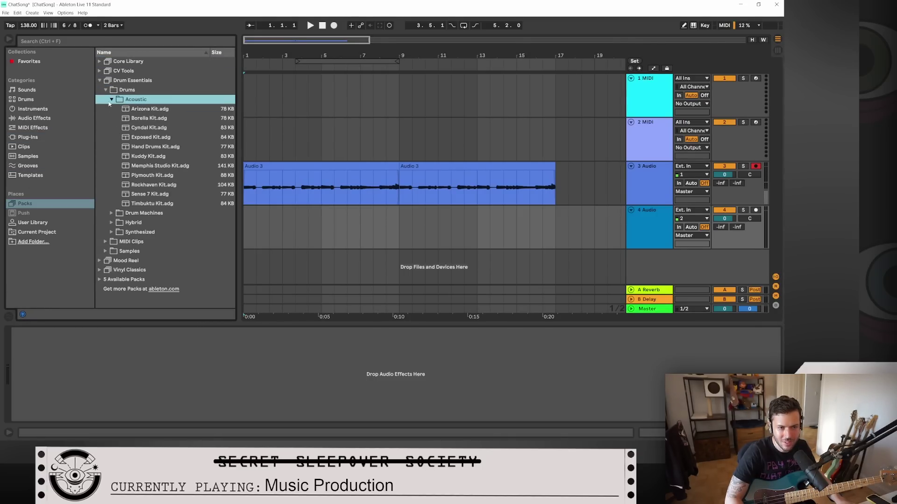
click(146, 110)
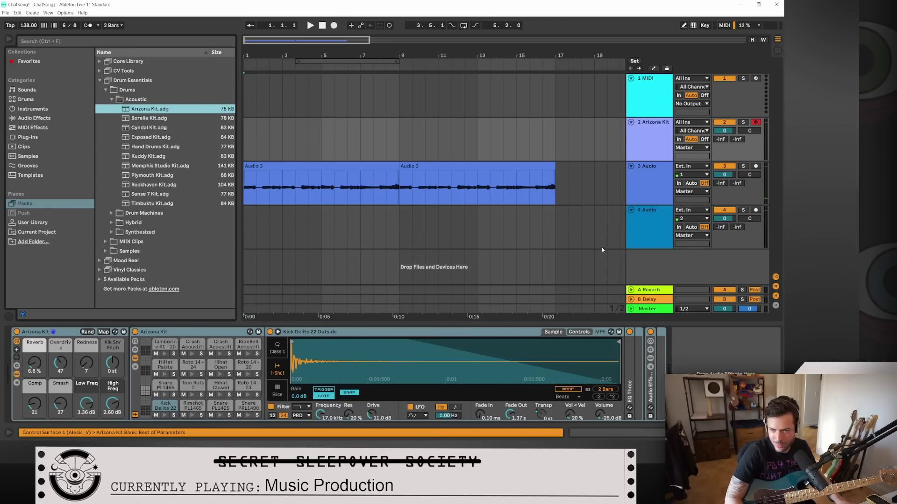
drag(651, 136, 652, 184)
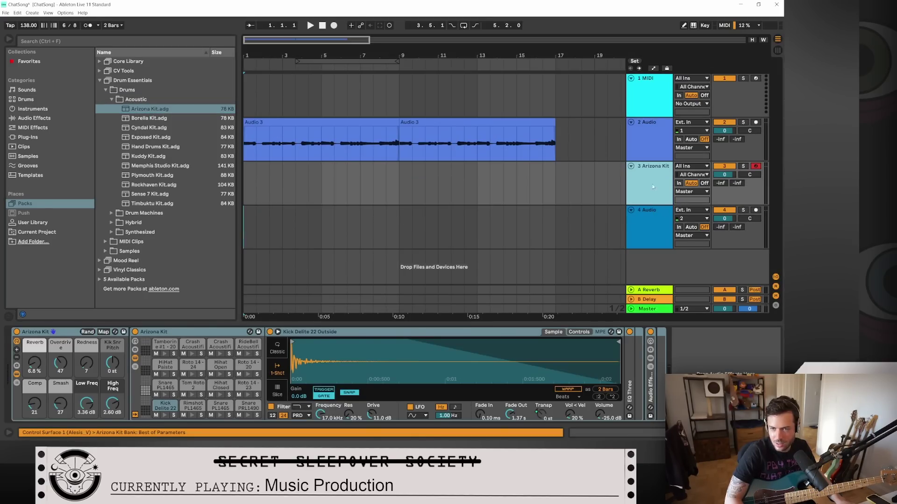
Step: Create a MIDI clip on the Arizona Kit track from 1.1.1 to 5.1.1 and set its loop length to 6 bars
click(643, 435)
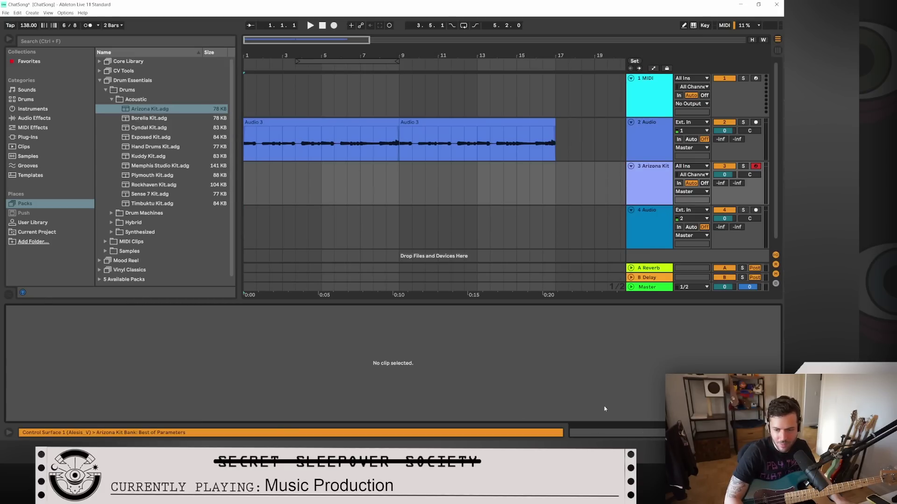
double_click(245, 190)
drag(256, 164, 283, 162)
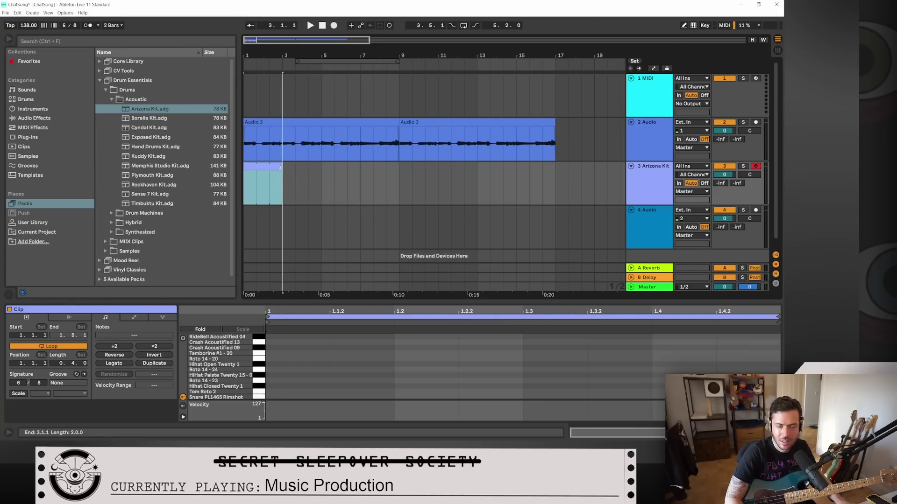
drag(280, 167, 321, 170)
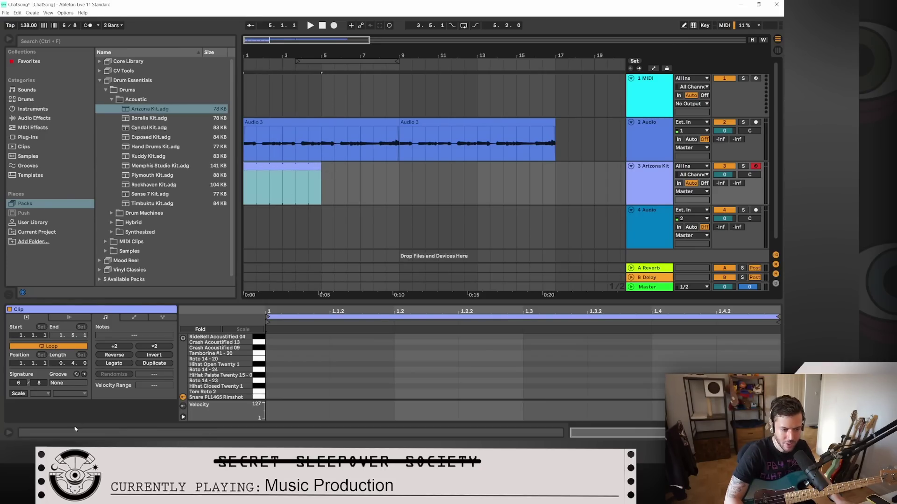
click(58, 366)
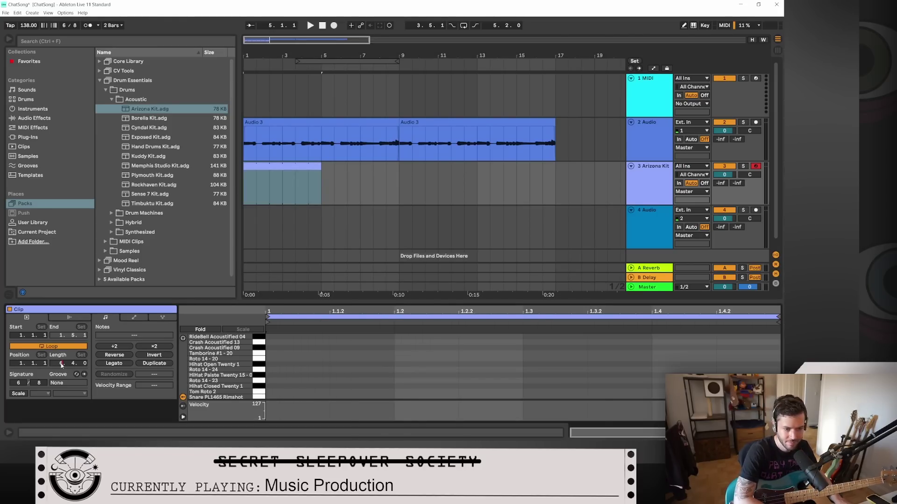
text(6.)
Step: Enlarge the note editor, enable note preview, and place a Kick Delite 22 Outside note at 1.1.1, playing it with the riff
drag(355, 295, 355, 102)
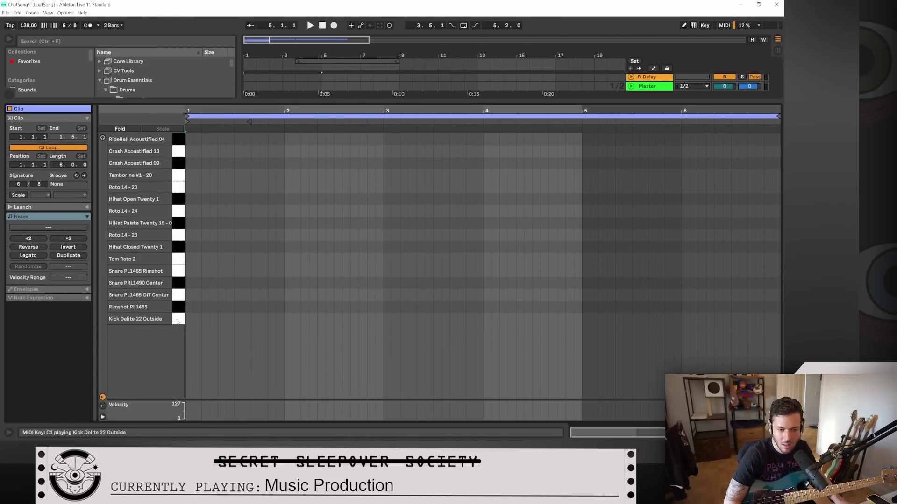
click(103, 139)
click(179, 319)
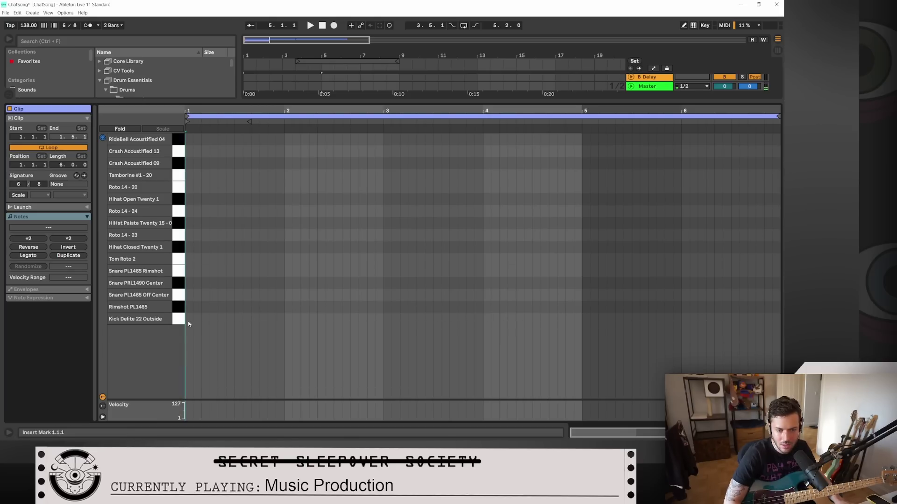
double_click(189, 323)
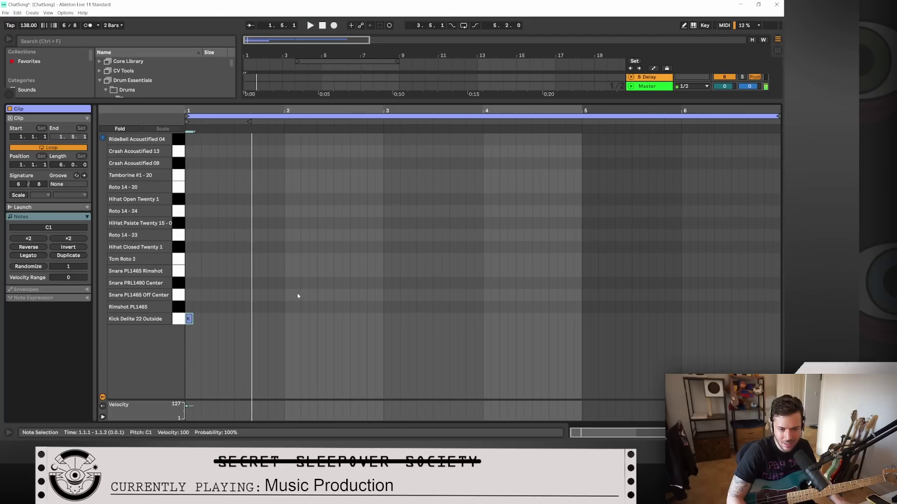
key(space)
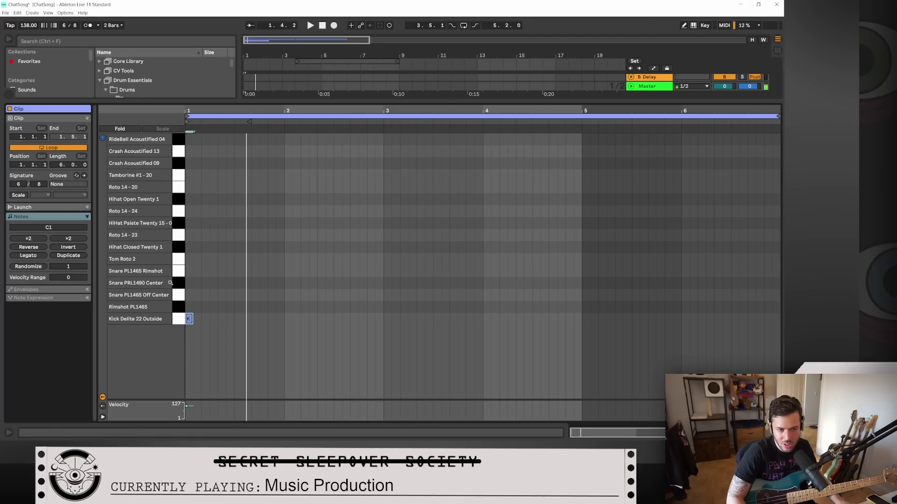
Step: Add a Snare PL1465 Rimshot note at 1.4.1 and play the kick and snare together
click(183, 284)
double_click(238, 271)
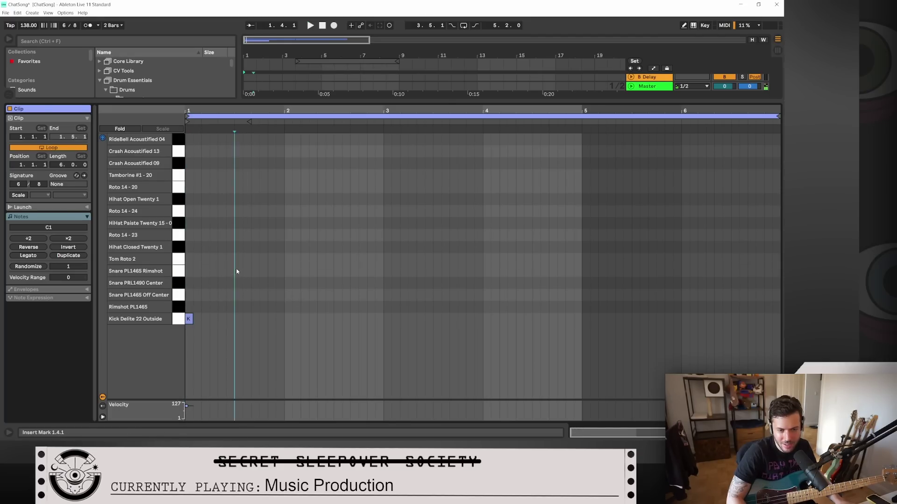
key(space)
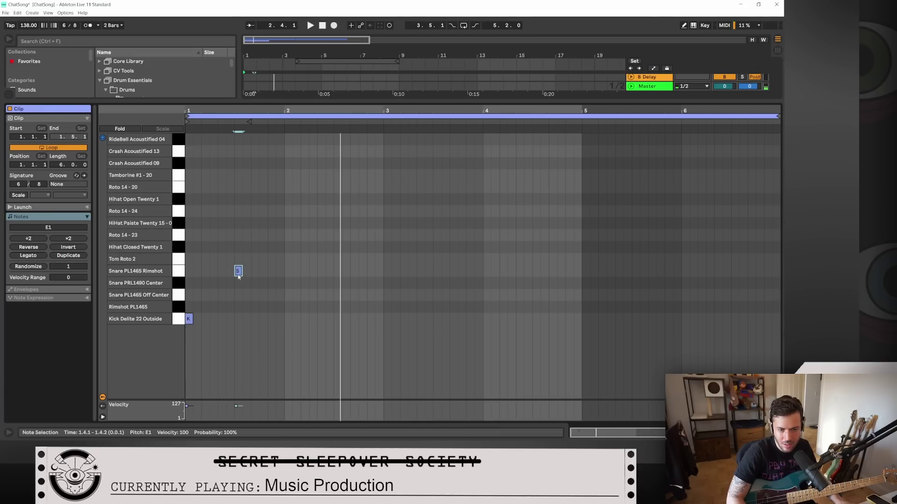
key(space)
Step: Try the snare one eighth note later, add a second kick, and settle the kick at 1.3.1 and the snare at 1.4.1
drag(239, 271, 255, 271)
double_click(239, 319)
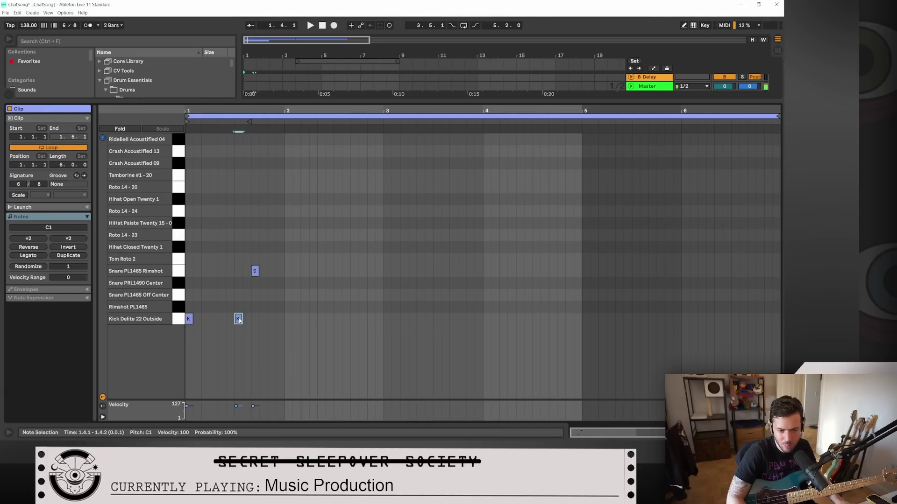
key(space)
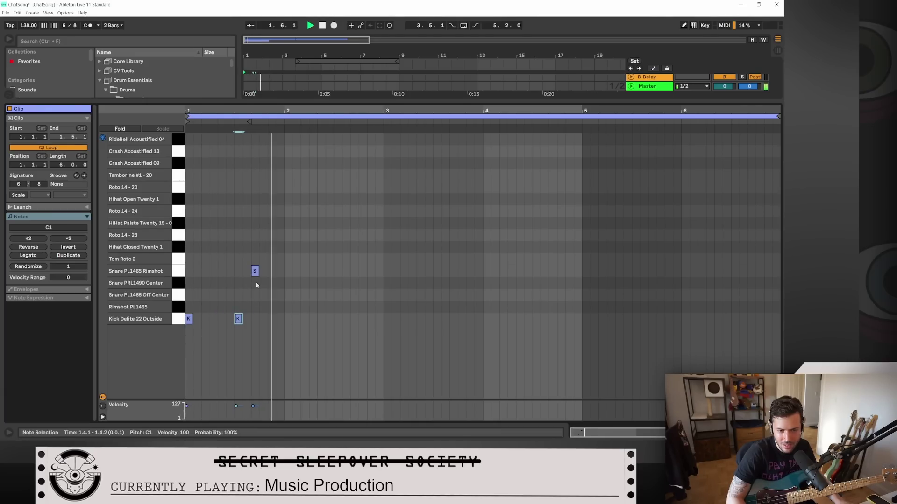
drag(239, 319, 222, 319)
drag(255, 271, 238, 271)
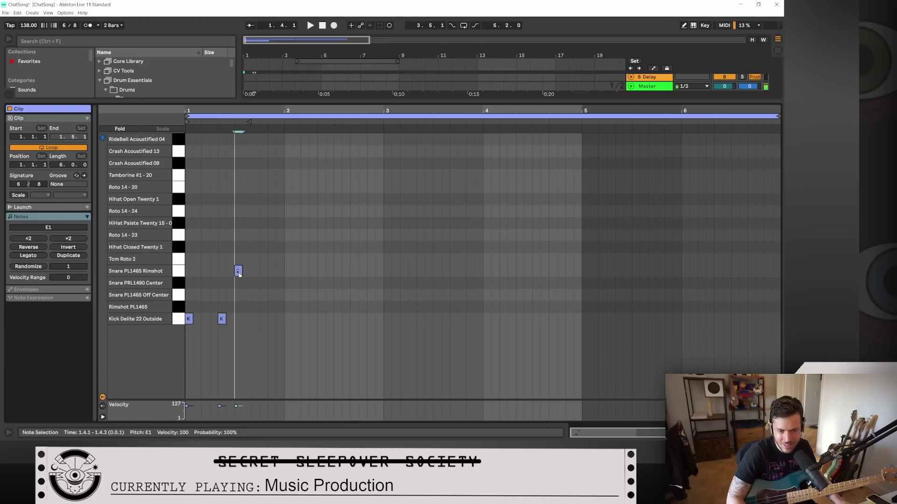
Step: Play the first bar's kick and snare pattern repeatedly against the guitar riff
key(space)
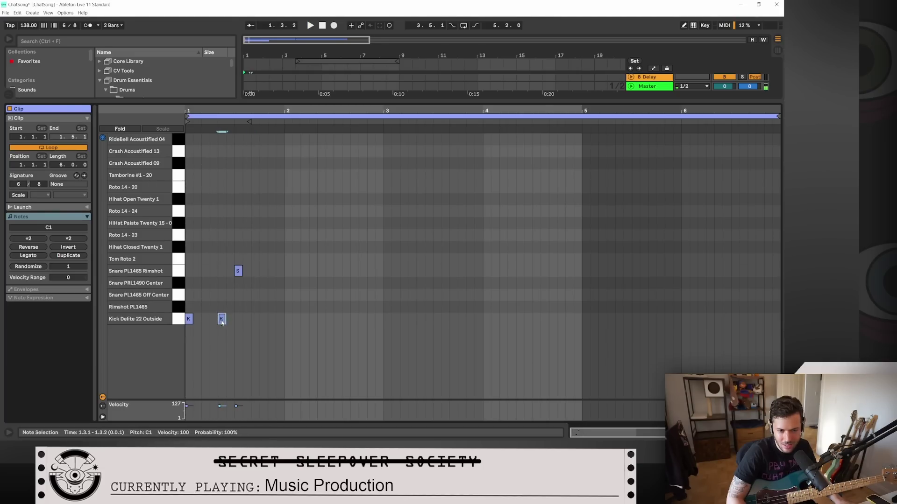
mouse_move(218, 319)
mouse_down()
mouse_move(234, 320)
mouse_move(219, 320)
mouse_up()
key(space)
key(space)
key(space)
key(space)
key(space)
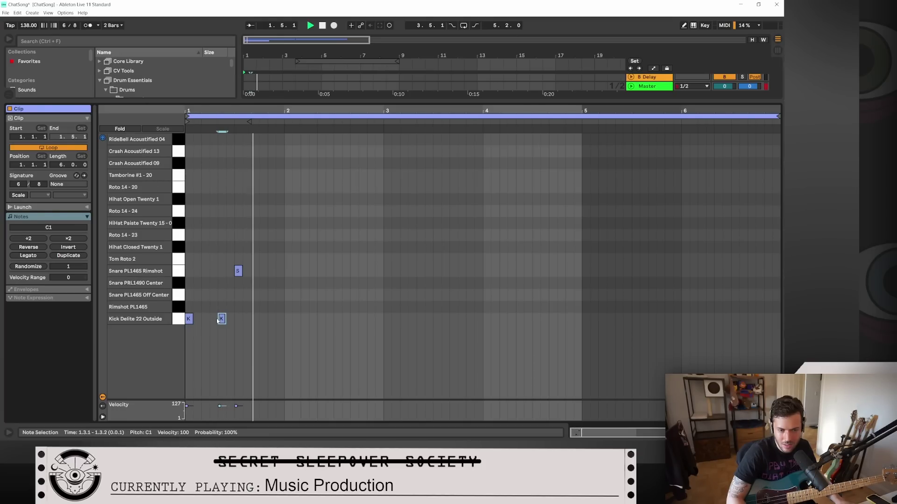
Step: Program bar 2 with kicks at 2.1.1 and 2.3.2 and a Snare PL1465 Rimshot at 2.4.1, checking the timing by ear
double_click(288, 319)
key(space)
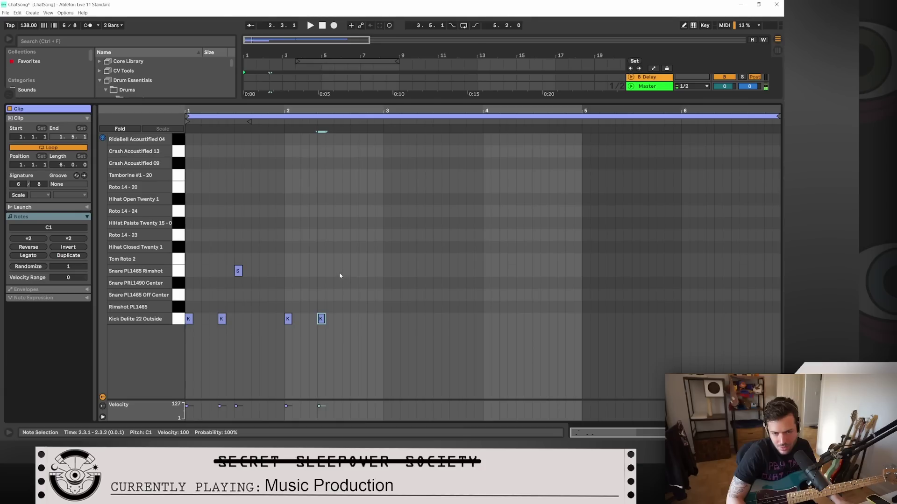
double_click(338, 271)
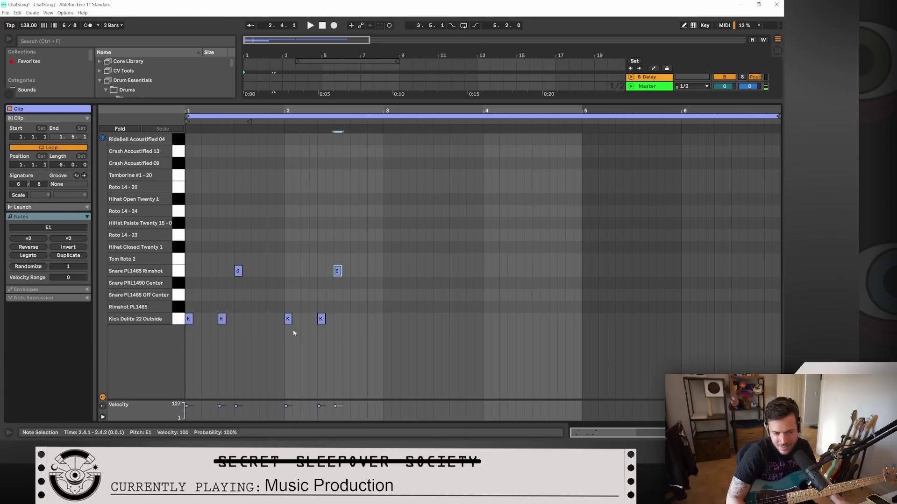
drag(323, 321, 306, 320)
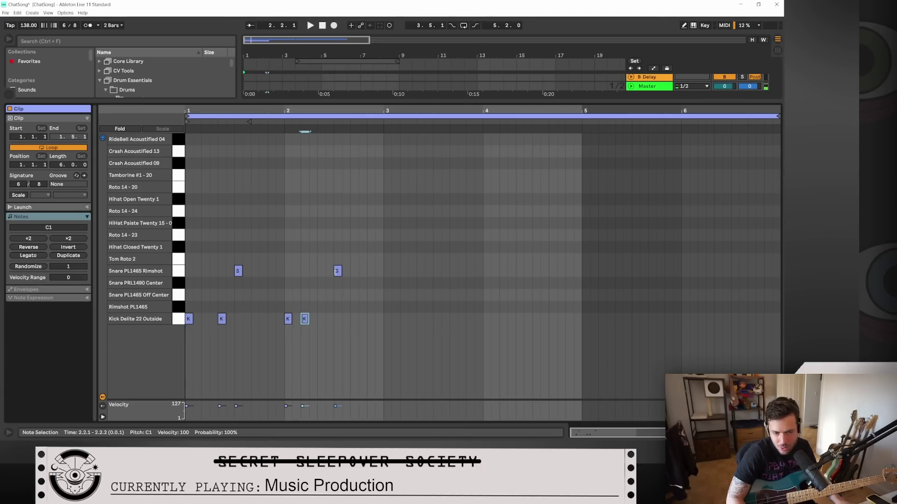
key(space)
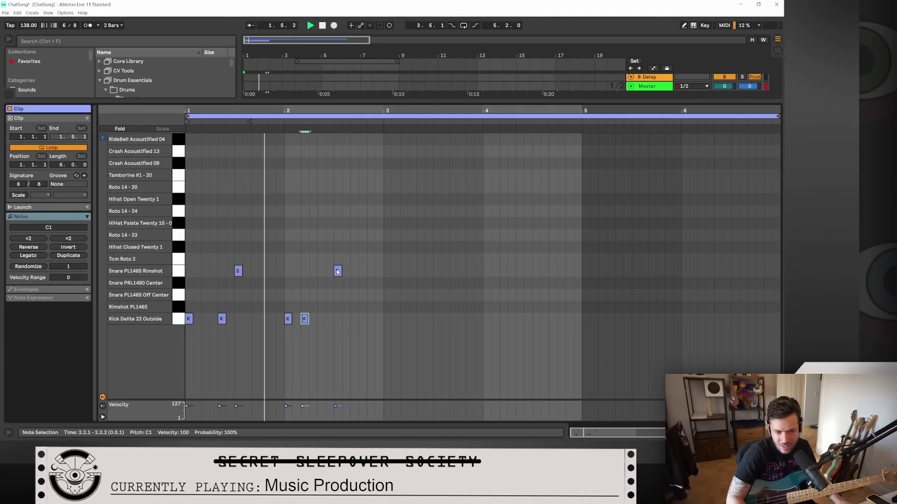
drag(304, 320, 330, 321)
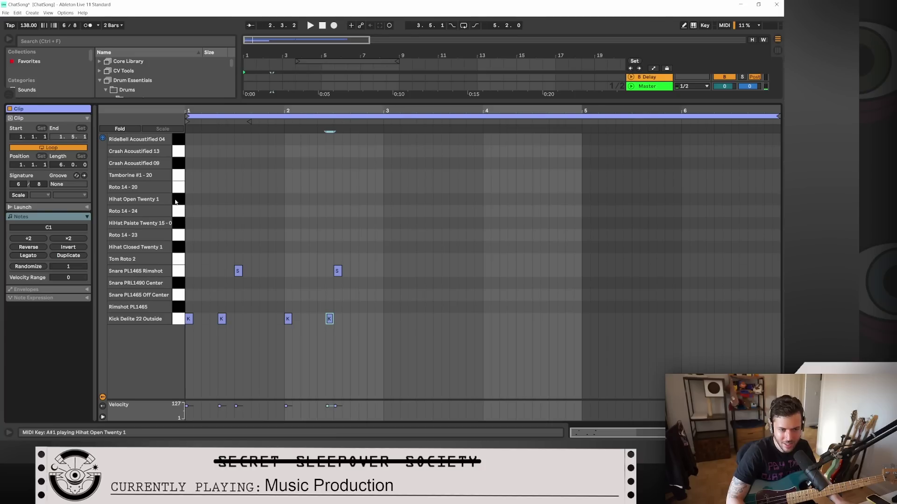
Step: Add four Hihat Closed Twenty 1 notes on the eighth notes from 1.1.1 to 1.4.1
double_click(189, 247)
double_click(205, 248)
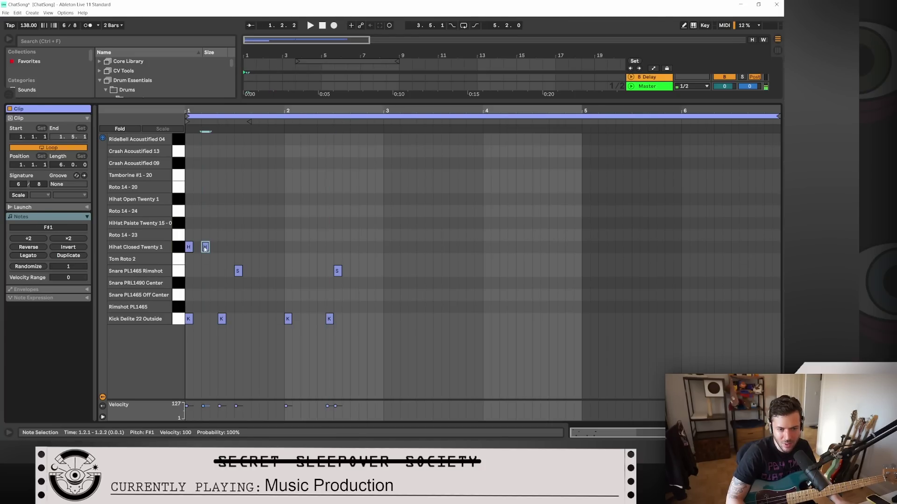
double_click(238, 247)
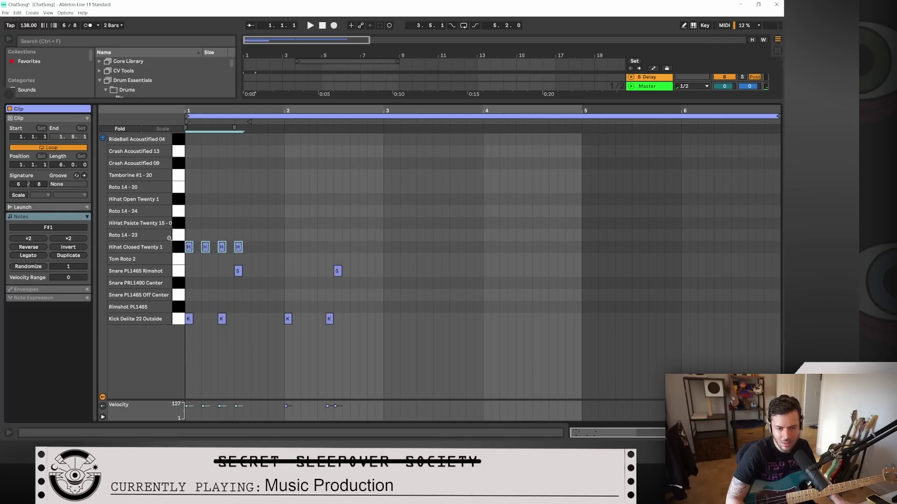
key(ctrl+d)
key(ctrl+d)
key(ctrl+z)
key(ctrl+z)
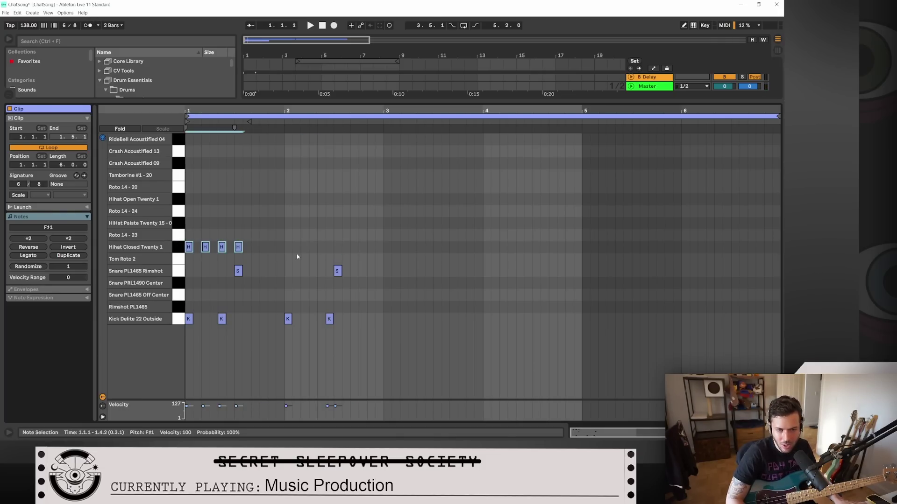
Step: Duplicate the four closed hi-hats with even eighth-note spacing until they fill the clip up to 5.1.1, and play the beat
double_click(252, 247)
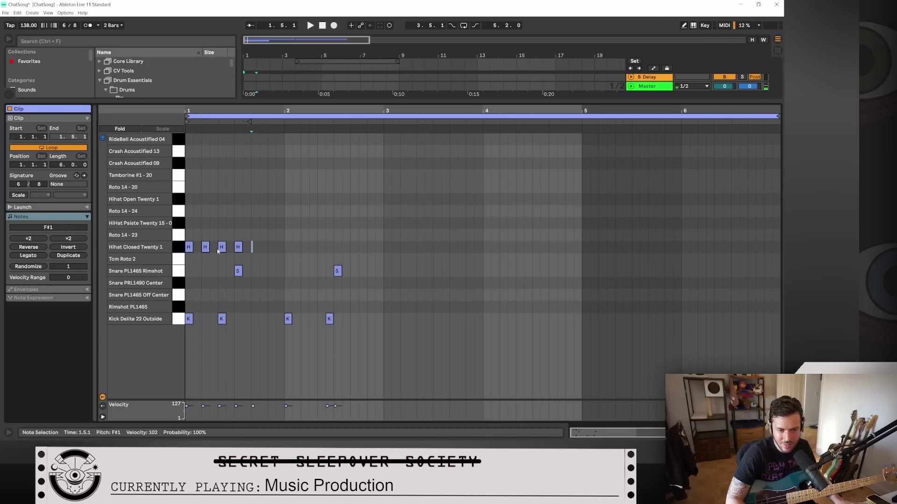
key(Delete)
click(160, 249)
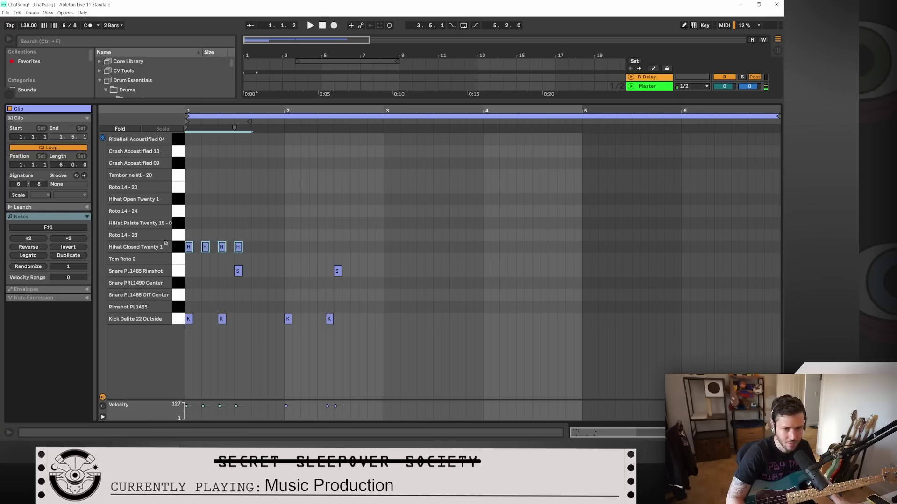
key(ctrl+d)
key(ctrl+d)
key(ctrl+d)
key(ctrl+d)
key(ctrl+d)
key(space)
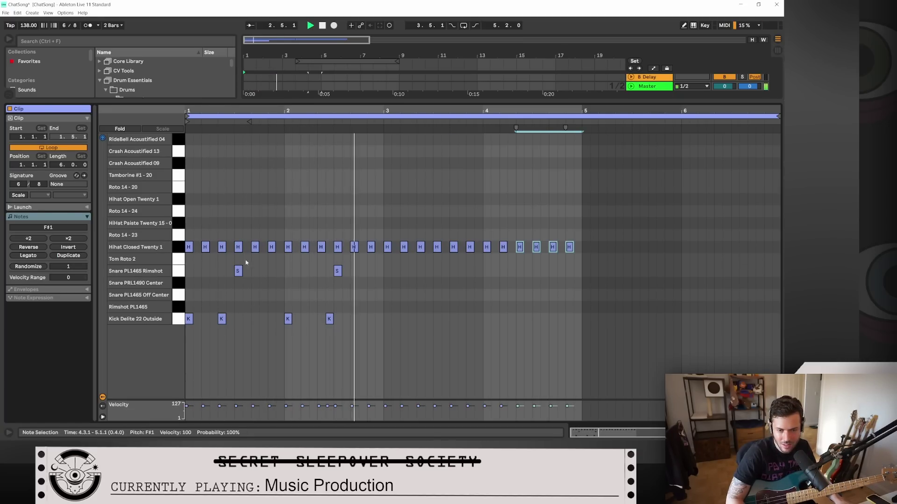
key(space)
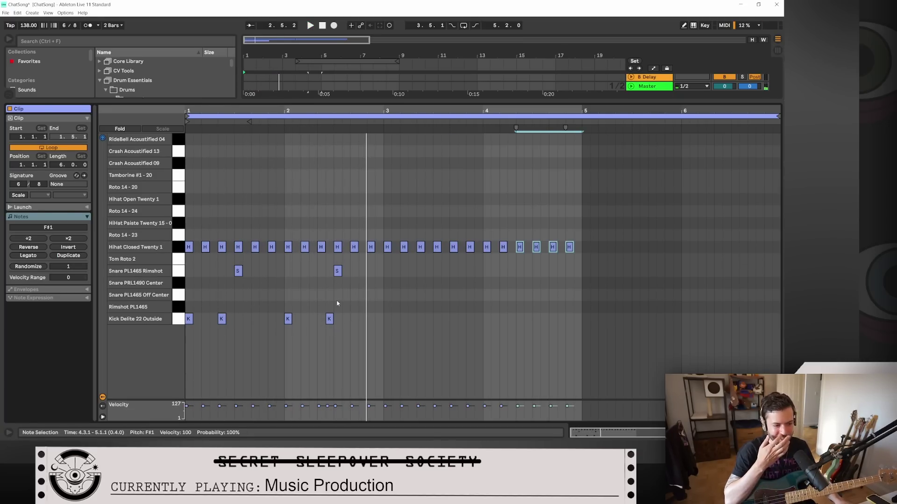
key(space)
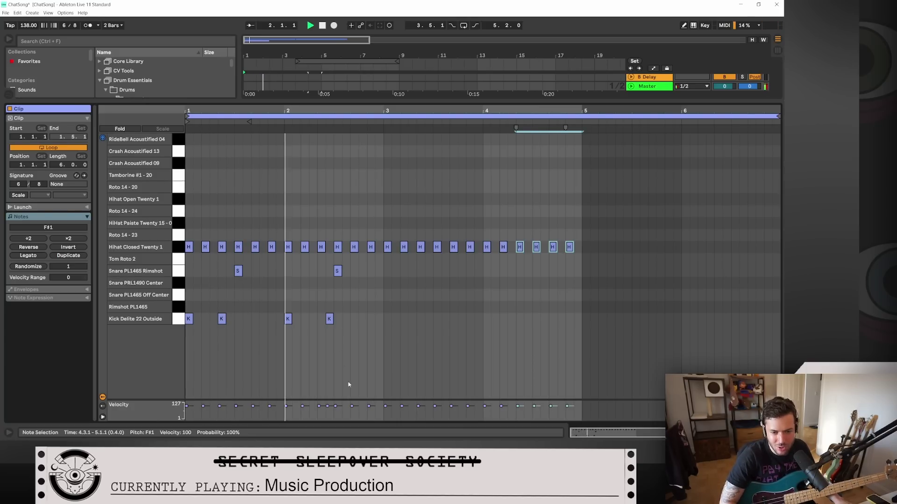
Step: Delete the kicks at 1.3.1 and 2.3.2, and add kicks at 3.1.1 and 4.1.1 with PL1465 Rimshot snares at 3.4.1 and 4.4.1
double_click(330, 319)
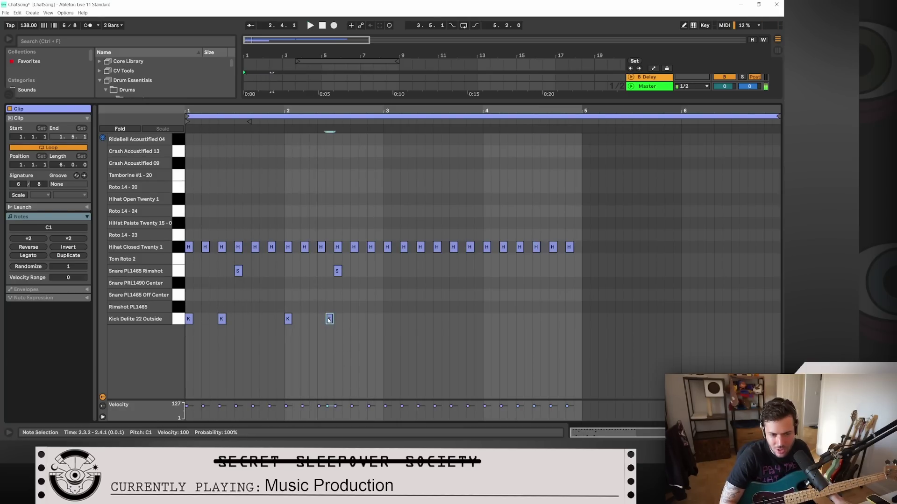
double_click(223, 319)
double_click(388, 319)
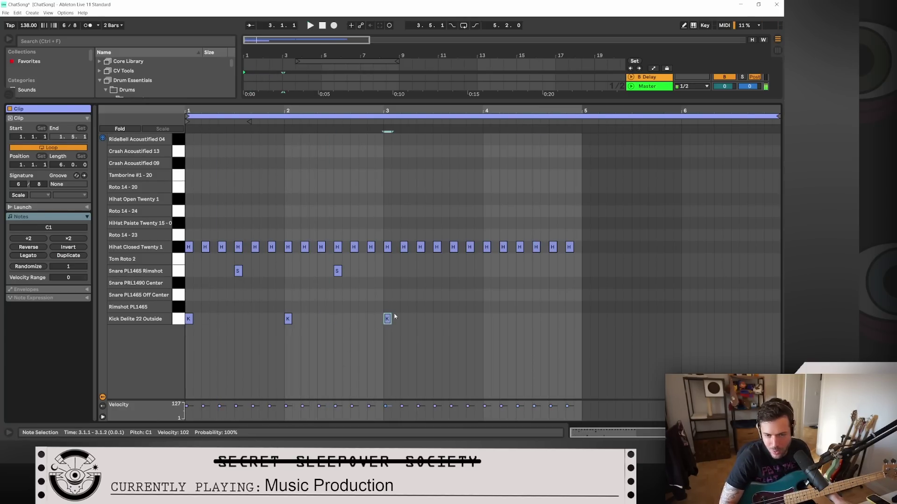
double_click(438, 272)
double_click(487, 319)
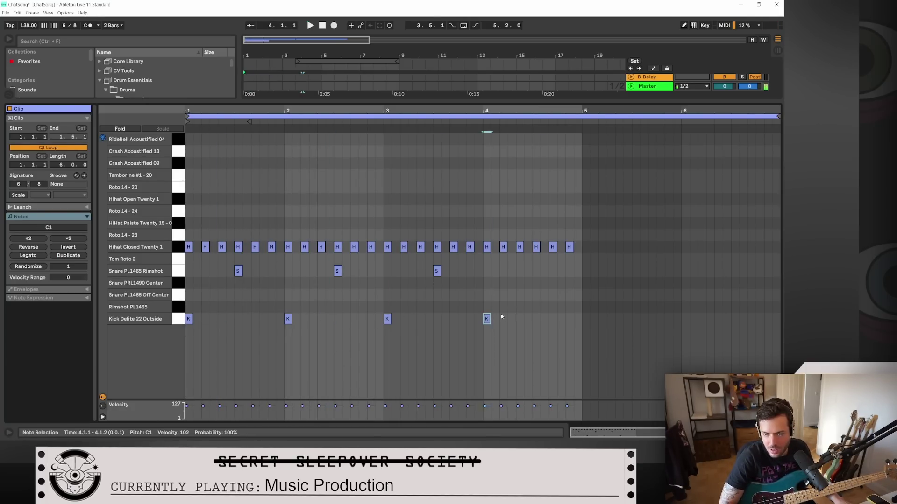
double_click(536, 271)
key(space)
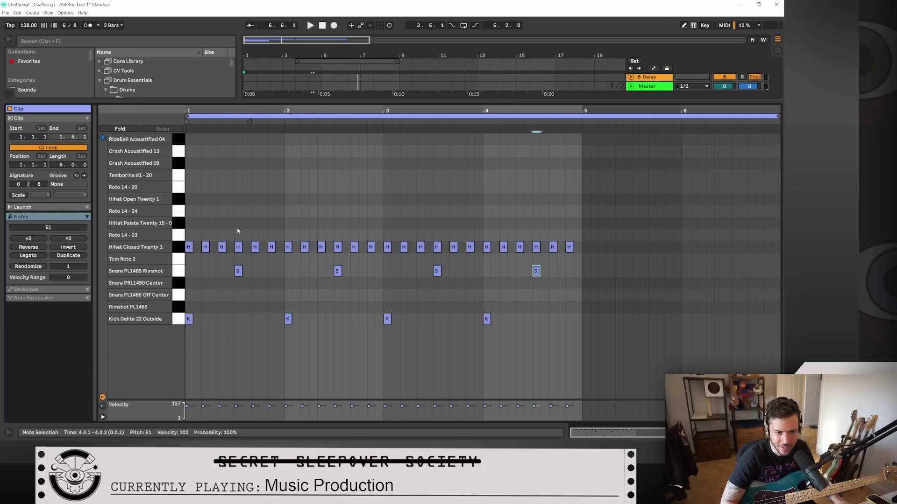
Step: Replace the closed hi-hats at 1.4.1 and 2.1.1 with Hihat Open Twenty 1 notes and play the beat
double_click(238, 200)
double_click(238, 249)
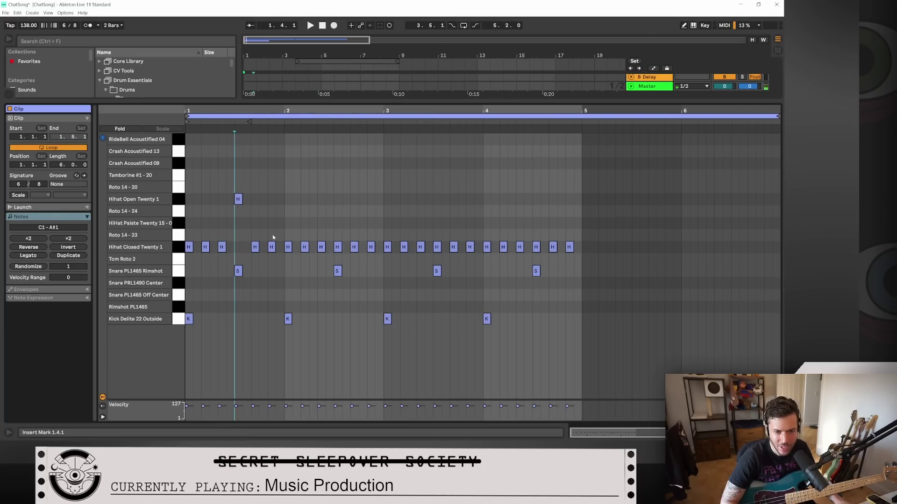
double_click(290, 248)
double_click(288, 199)
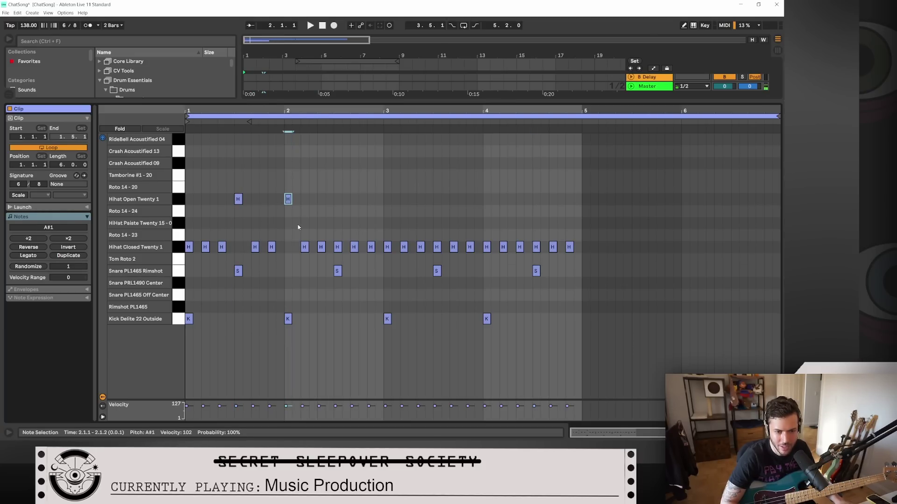
key(space)
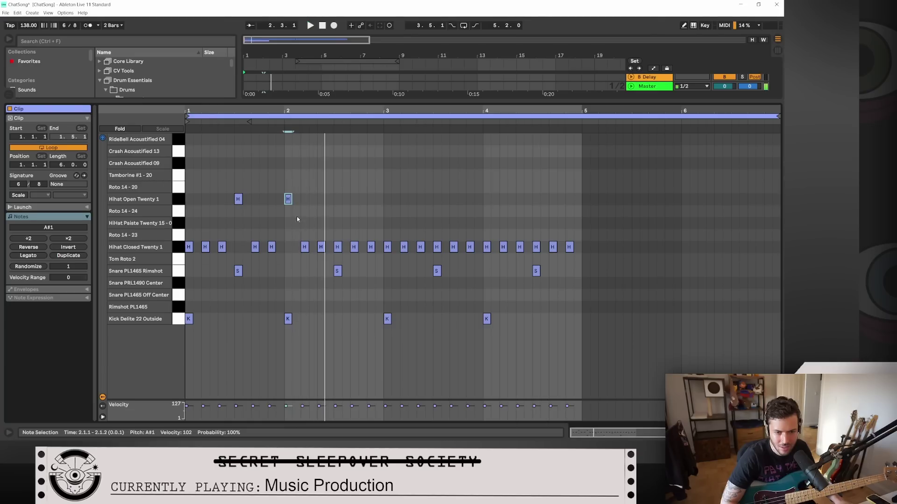
Step: Remove the open hi-hat at 2.1.1 and add one at 2.4.1 instead, checking it by ear
double_click(289, 200)
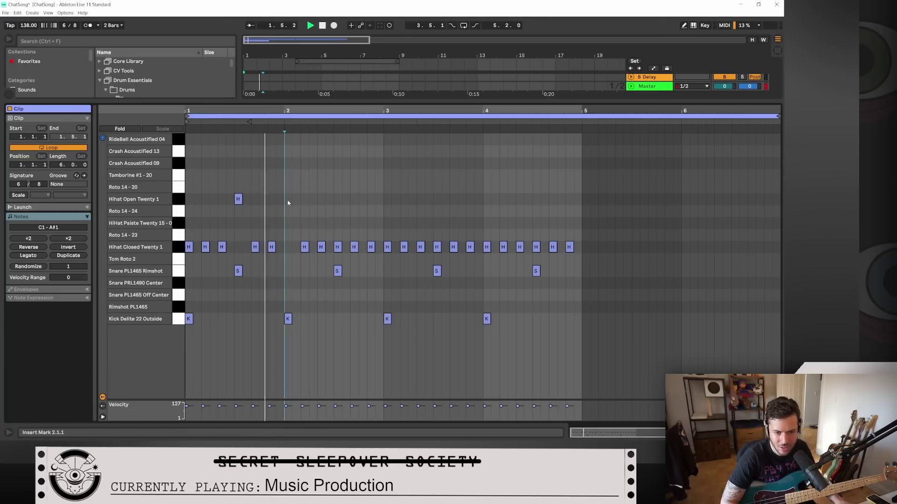
double_click(337, 201)
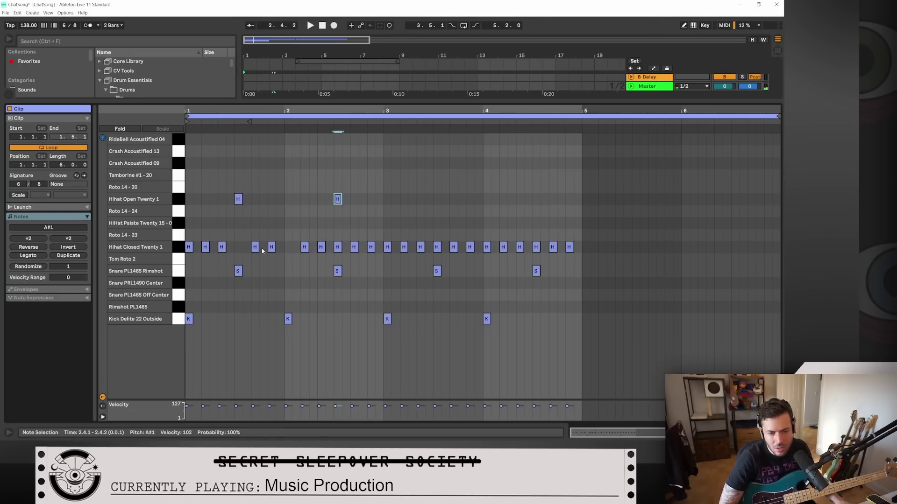
key(space)
Step: Lengthen the open hi-hats at 1.4.1 and 2.4.1 to a full eighth note, and delete the closed hi-hat at 2.4.1
drag(242, 200, 252, 200)
key(space)
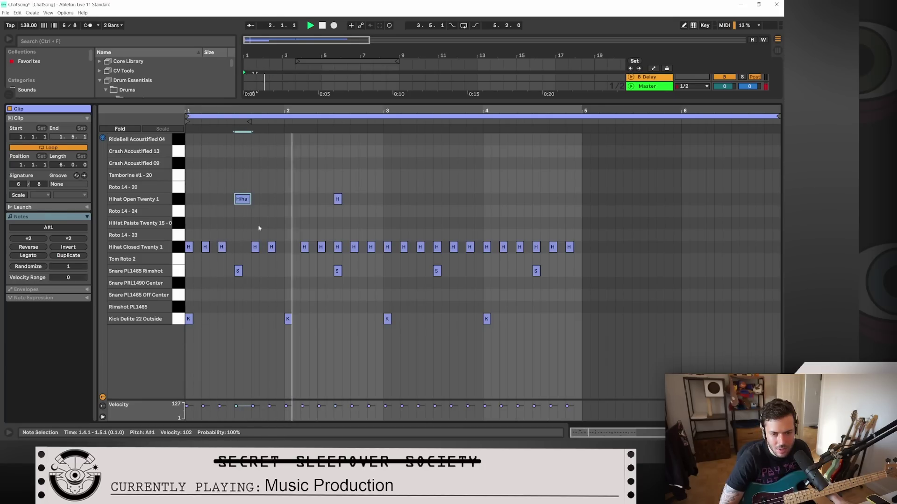
key(space)
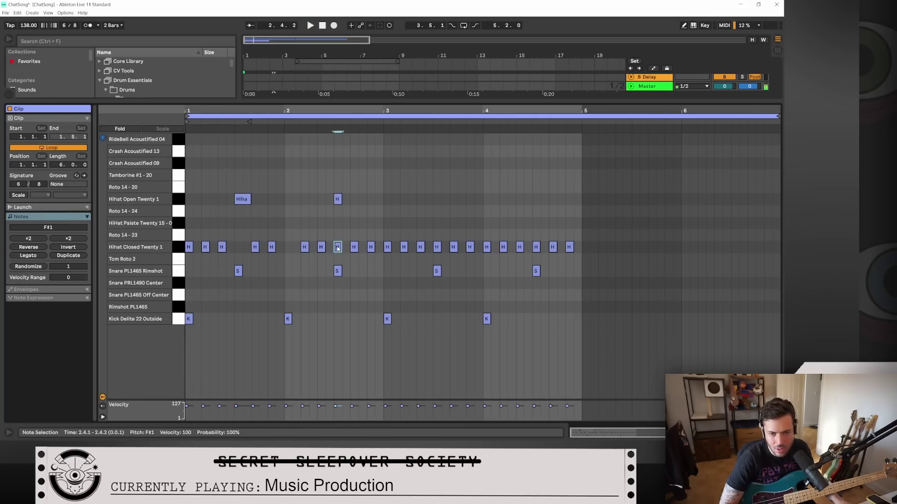
double_click(337, 247)
drag(340, 198, 349, 193)
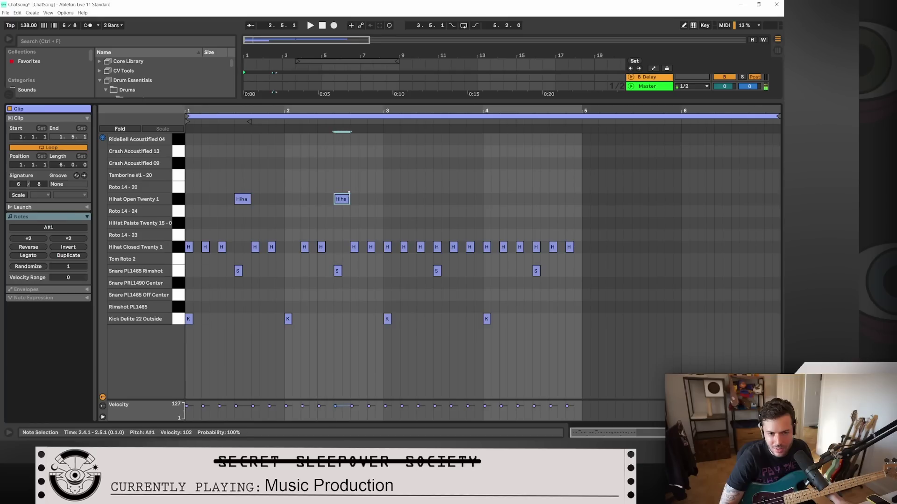
key(space)
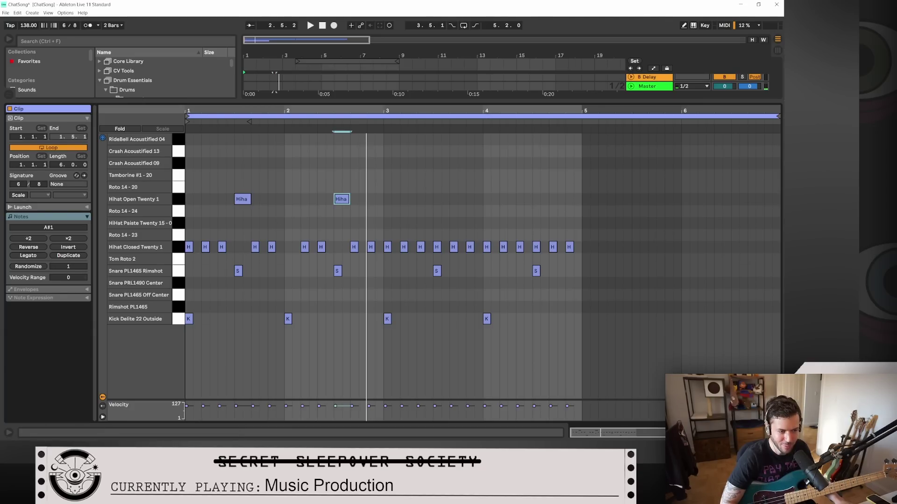
Step: Audition the kit's tambourine, roto tom, hi-hat, cymbal, snare and rimshot sounds to compare them
click(333, 176)
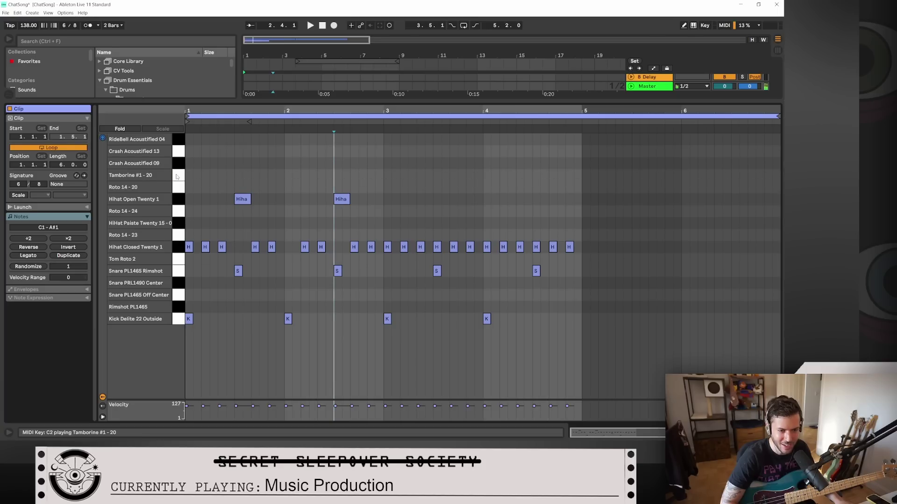
click(177, 177)
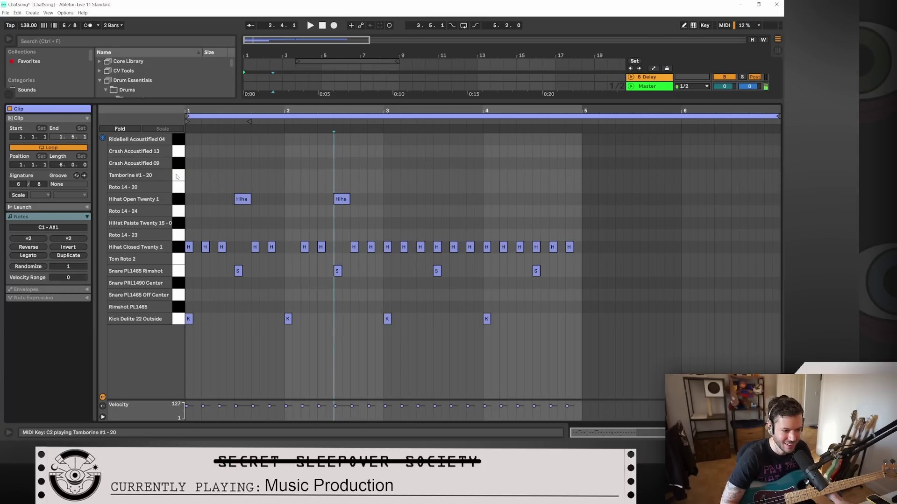
click(177, 176)
click(177, 176)
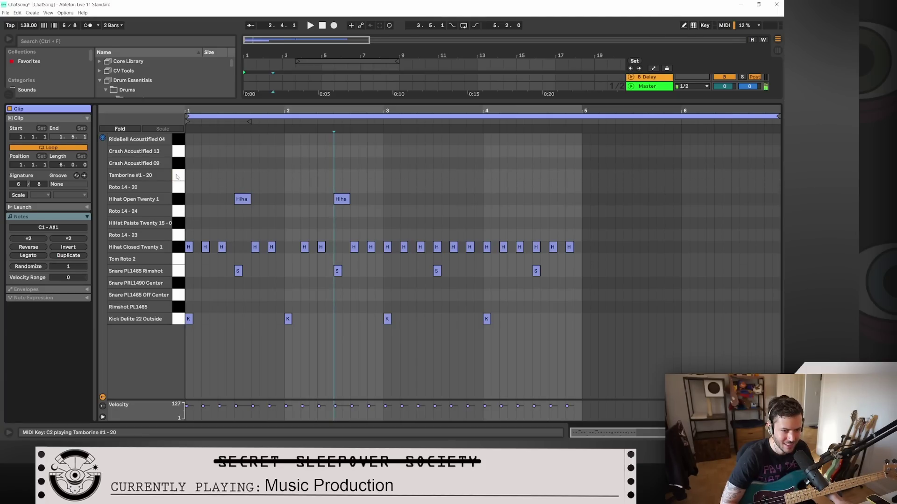
click(177, 176)
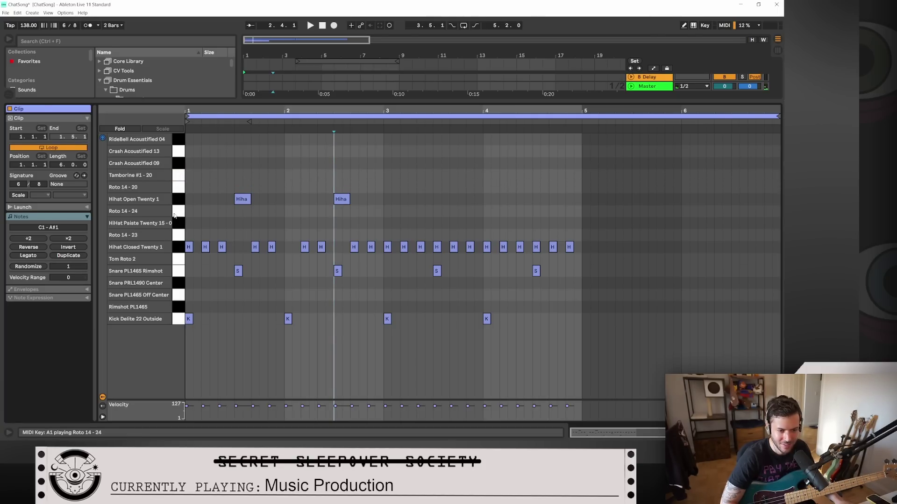
click(178, 200)
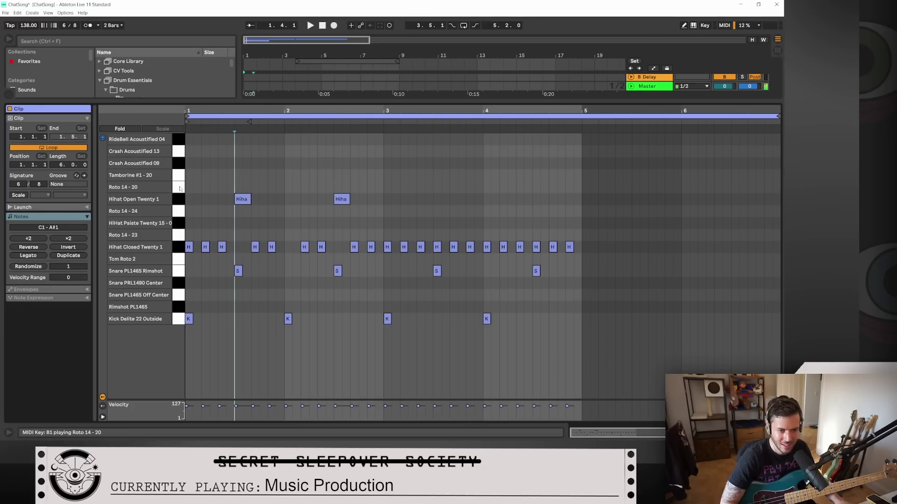
click(178, 151)
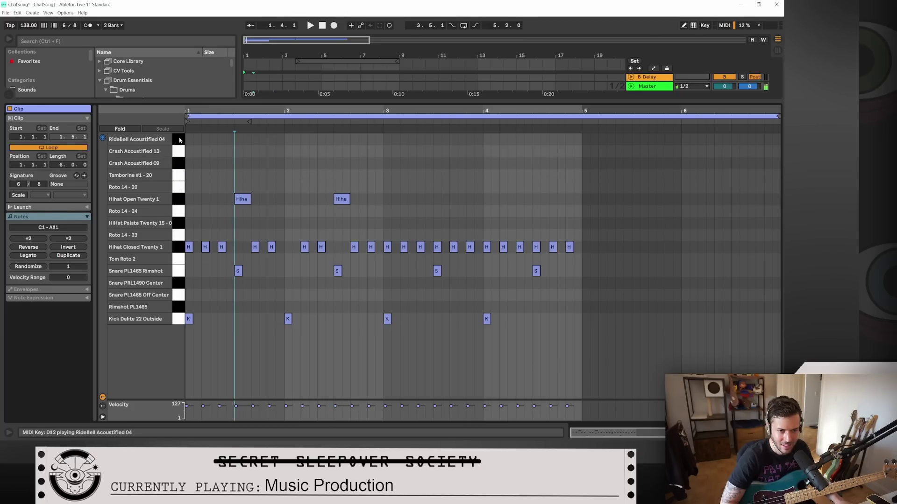
click(178, 272)
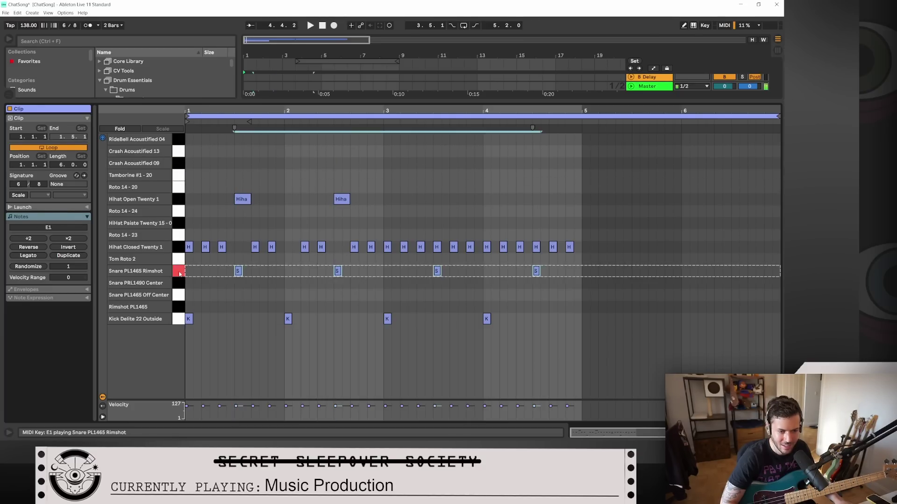
click(177, 309)
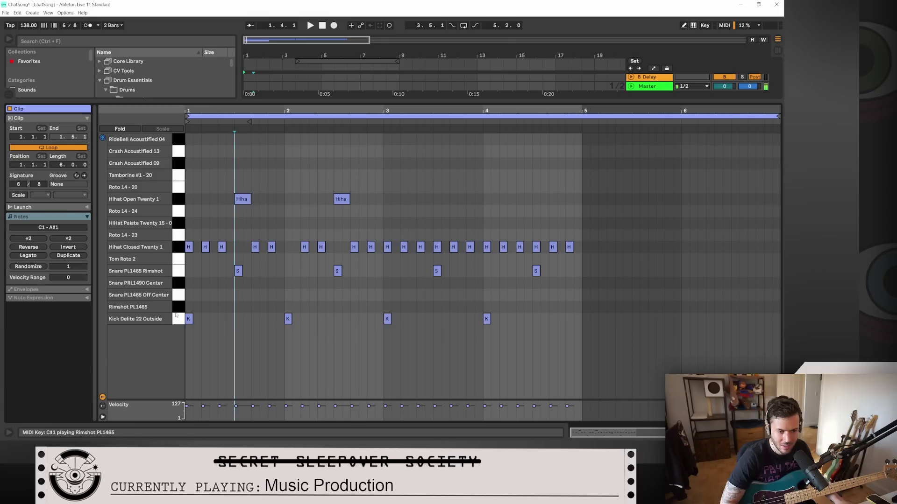
Step: Move all four Snare PL1465 Rimshot notes down to Rimshot PL1465 and play the beat
drag(226, 266, 656, 292)
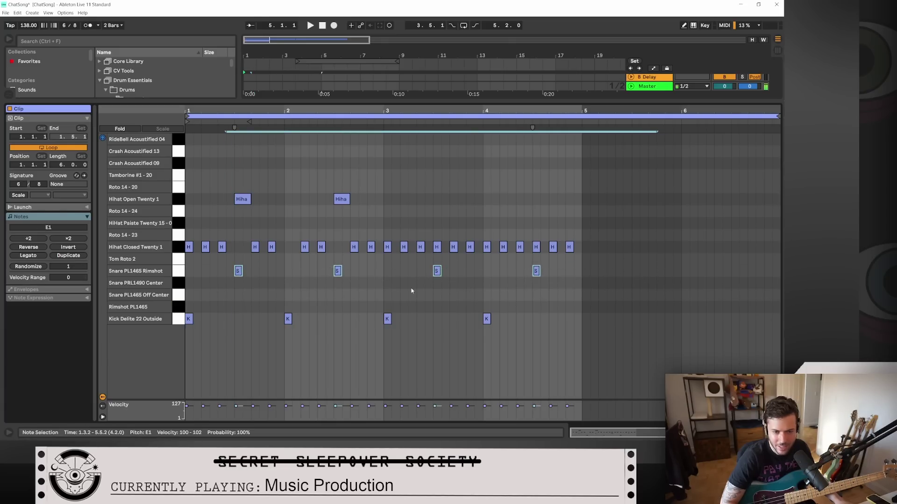
drag(238, 272, 240, 306)
key(space)
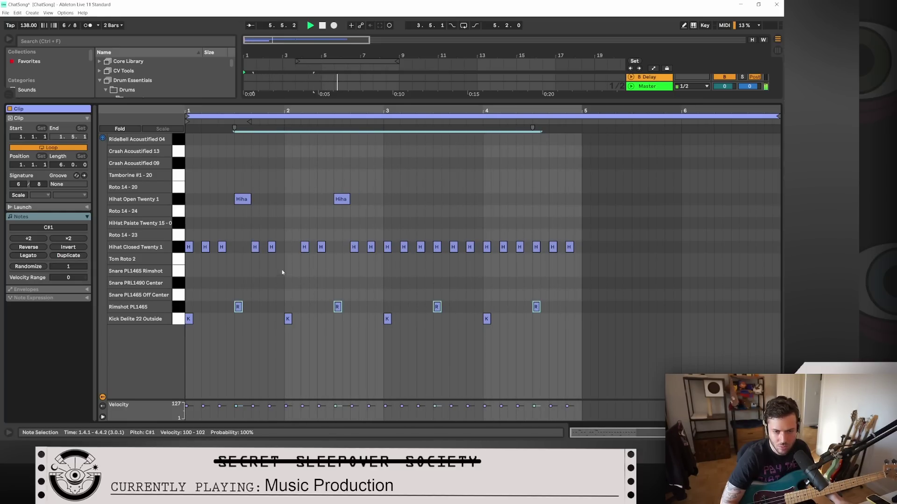
key(space)
Step: Set the arrangement loop to start at 1.1.1 with a length of four bars, enable looping and start playback
drag(370, 62, 321, 61)
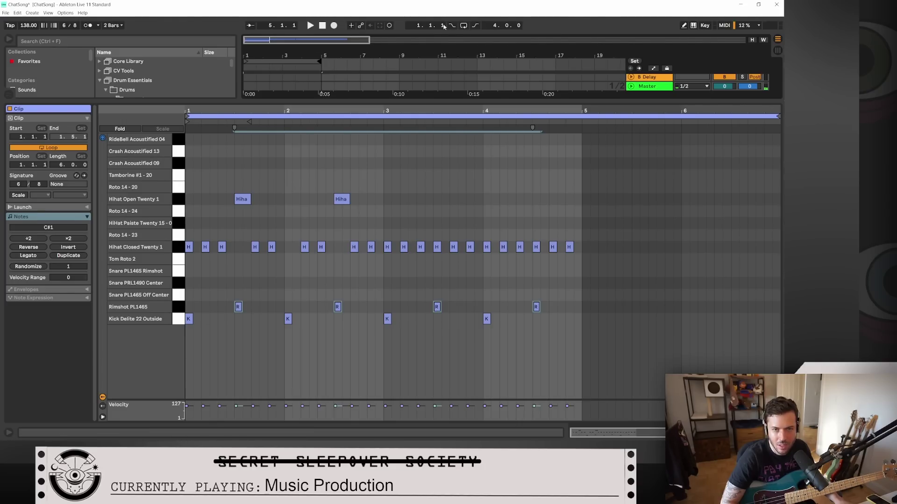
click(463, 26)
key(space)
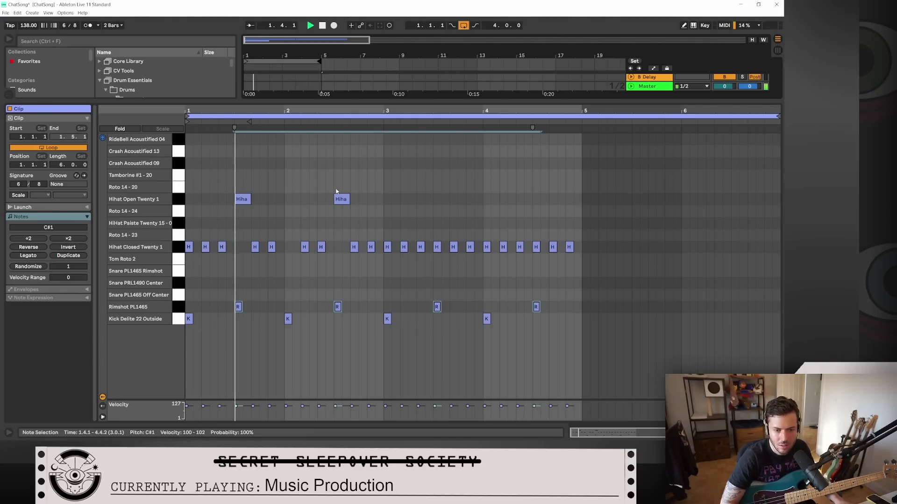
Step: Add a kick at 2.3.1 and replace the closed hi-hat at 3.4.1 with an eighth-note open hi-hat, listening to the loop
double_click(321, 318)
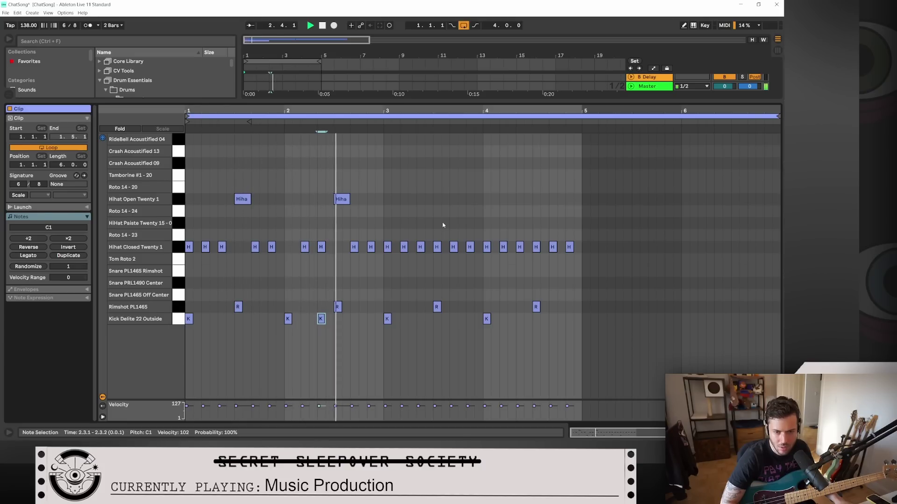
drag(439, 241, 449, 197)
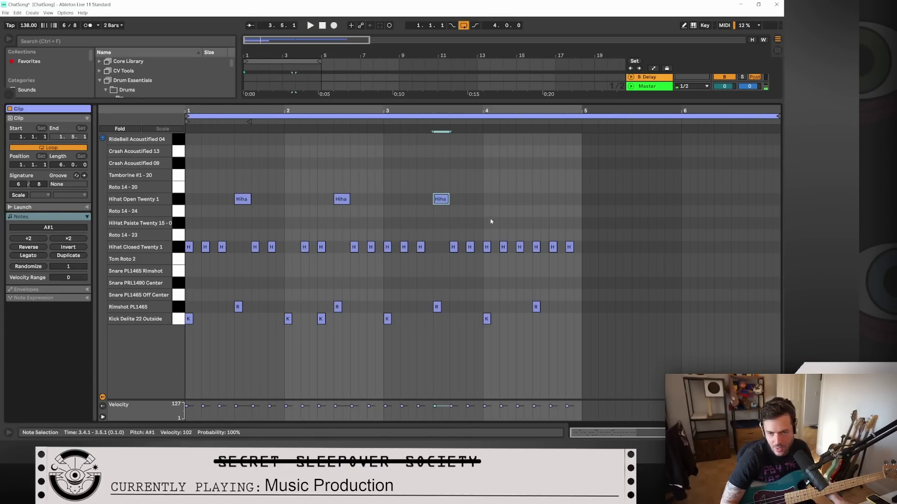
key(space)
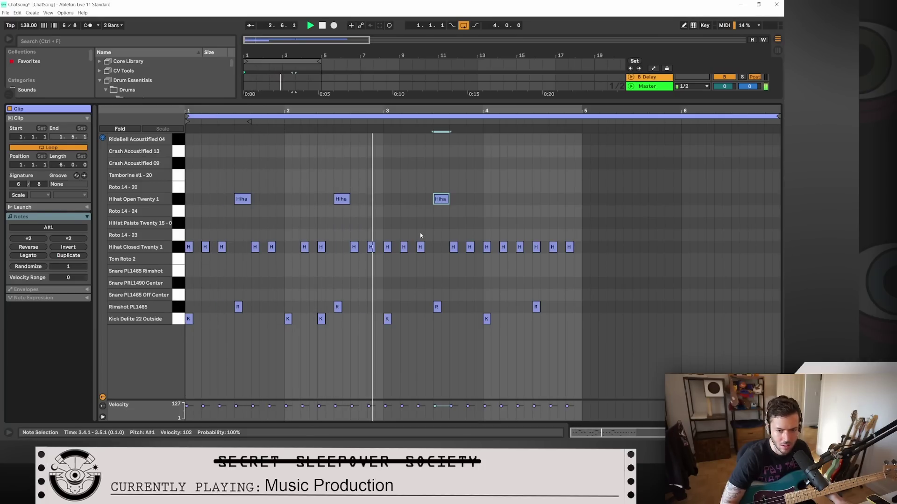
key(space)
Step: Add a kick at 4.3.1 and an extra closed hi-hat at 3.2.2, checking both in the loop
double_click(522, 320)
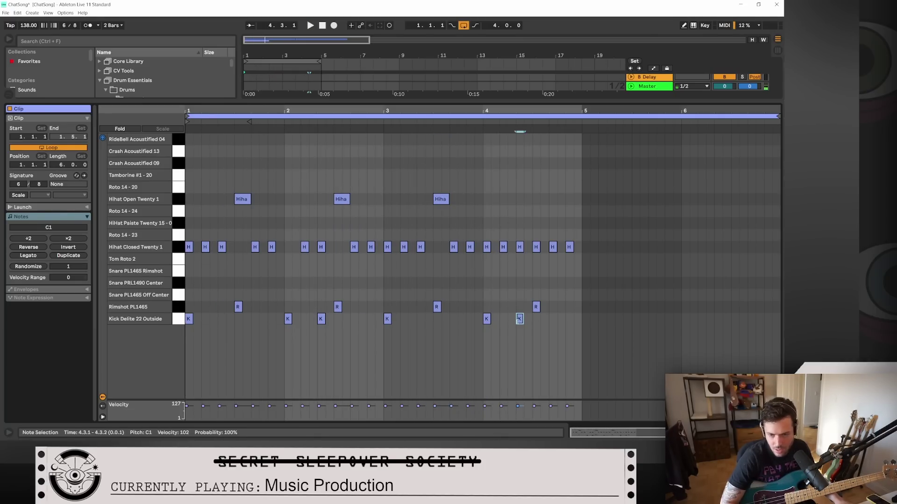
key(space)
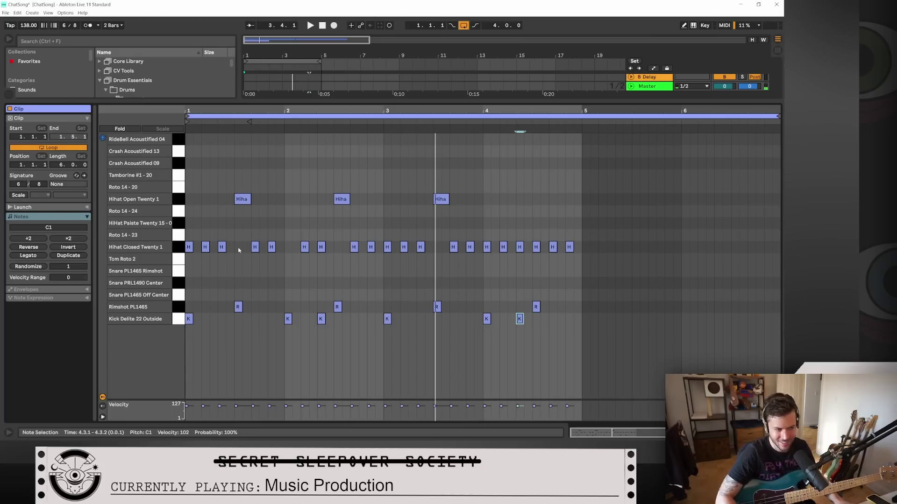
key(space)
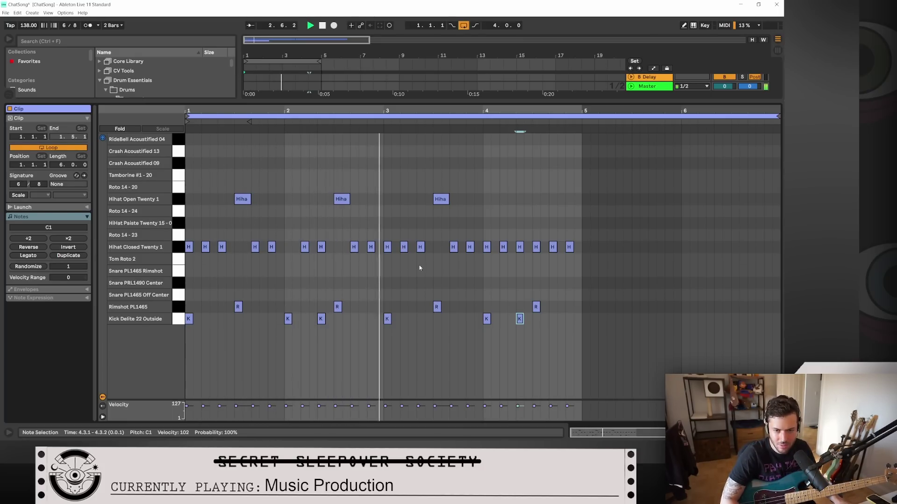
double_click(412, 246)
key(space)
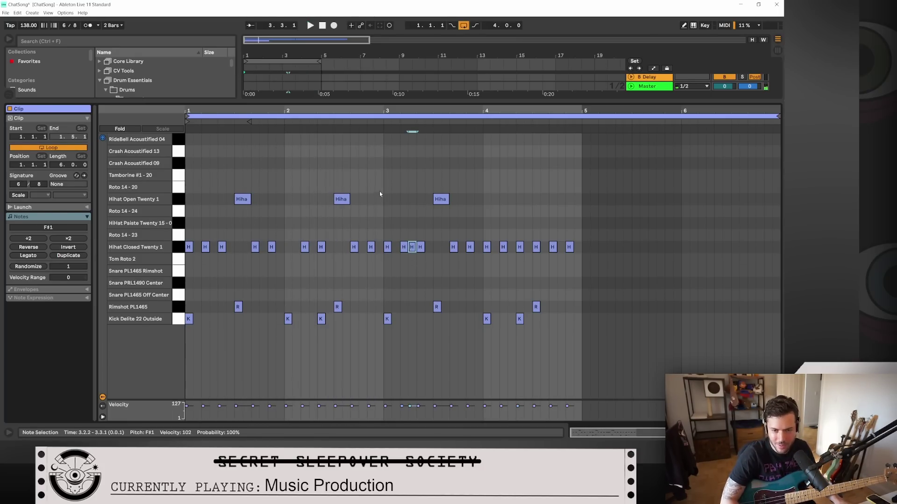
key(space)
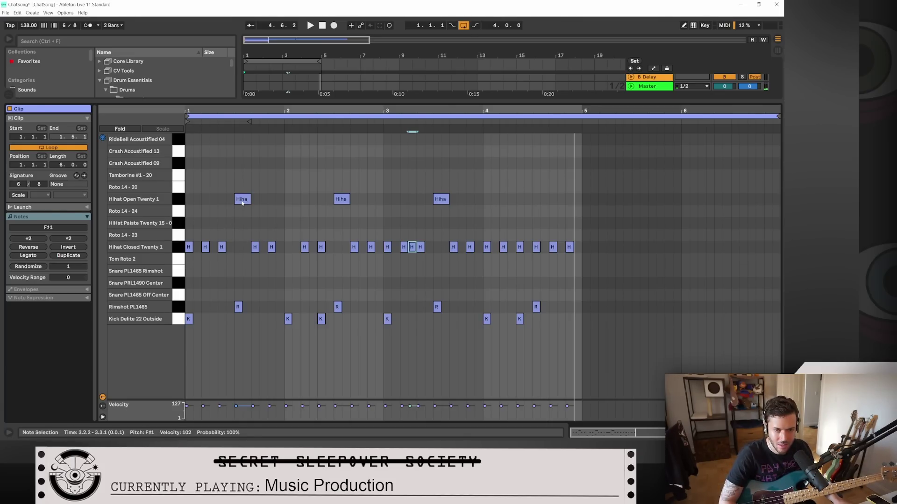
Step: Shift the first bar's open hi-hat to 1.3.1 in place of the closed one, put a closed hi-hat at 1.4.1, and play the loop
mouse_move(243, 203)
mouse_down()
mouse_move(245, 247)
mouse_move(221, 247)
mouse_move(222, 200)
mouse_up()
key(ctrl+z)
click(247, 248)
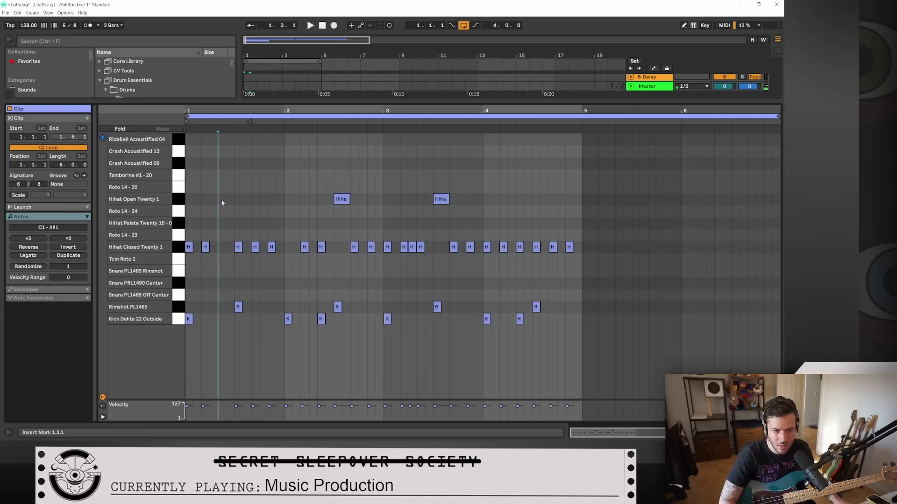
key(space)
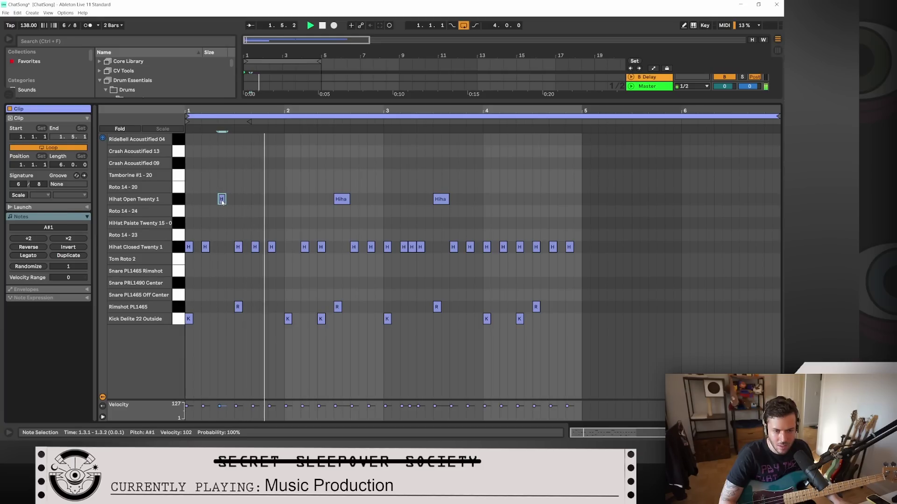
Step: Replace the long open hi-hats at 2.4.1 and 3.4.1 with closed hi-hats
double_click(341, 203)
double_click(444, 201)
double_click(338, 248)
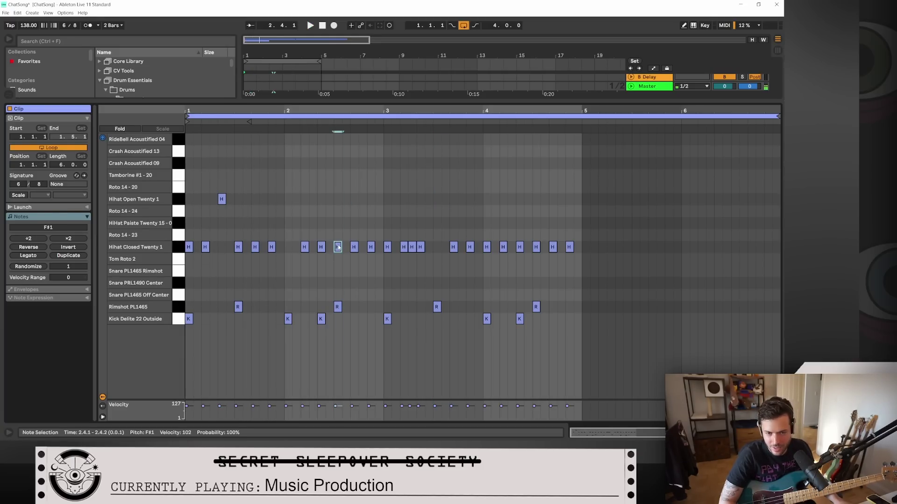
double_click(438, 250)
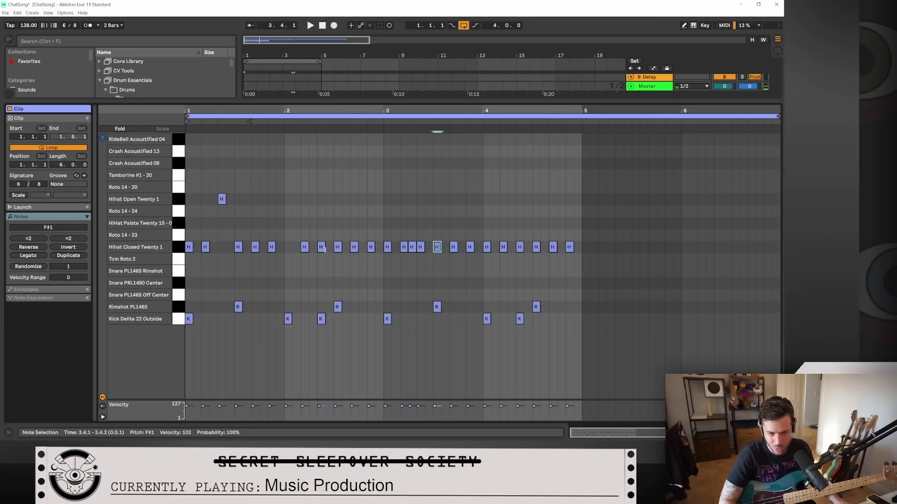
Step: Move the closed hi-hats at 2.3.1, 3.3.1 and 4.3.1 to the Hihat Open Twenty 1 row and play the loop
drag(322, 248, 322, 199)
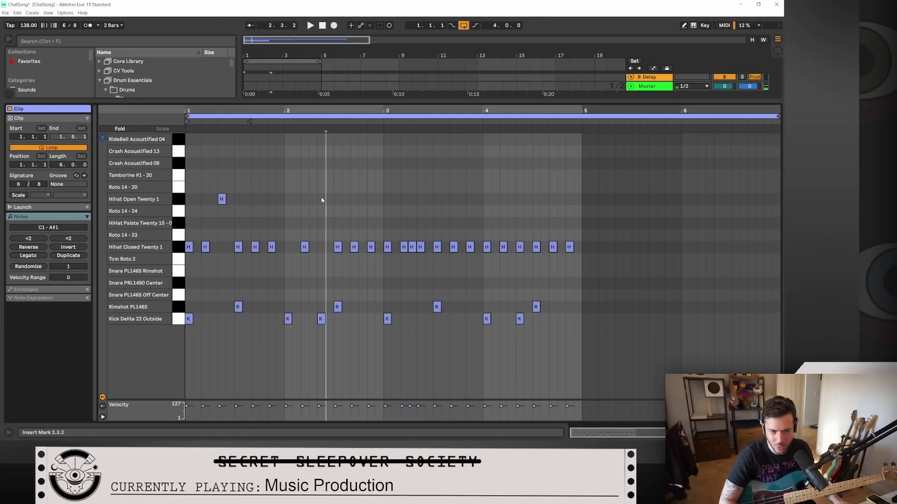
drag(421, 248, 416, 196)
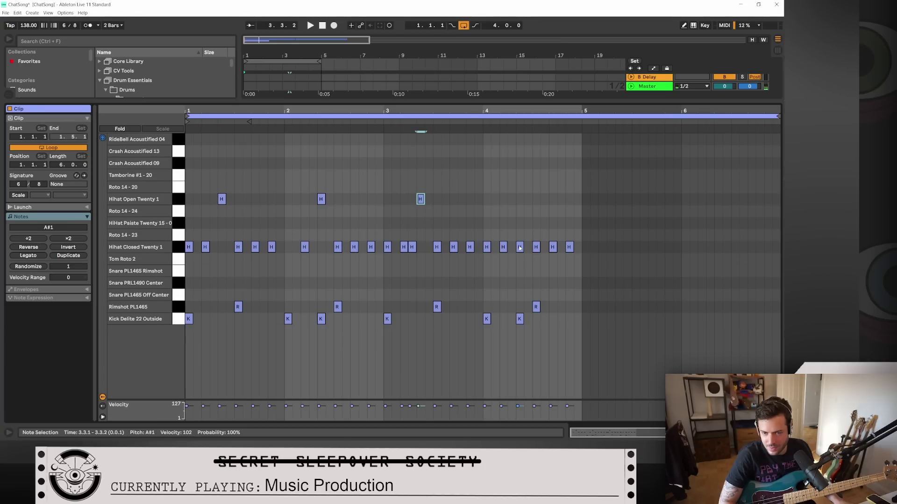
drag(520, 248, 519, 202)
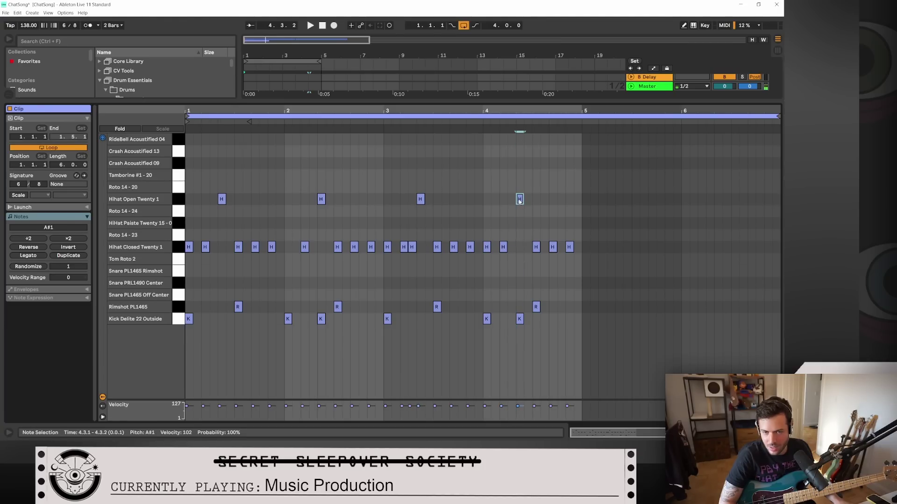
key(space)
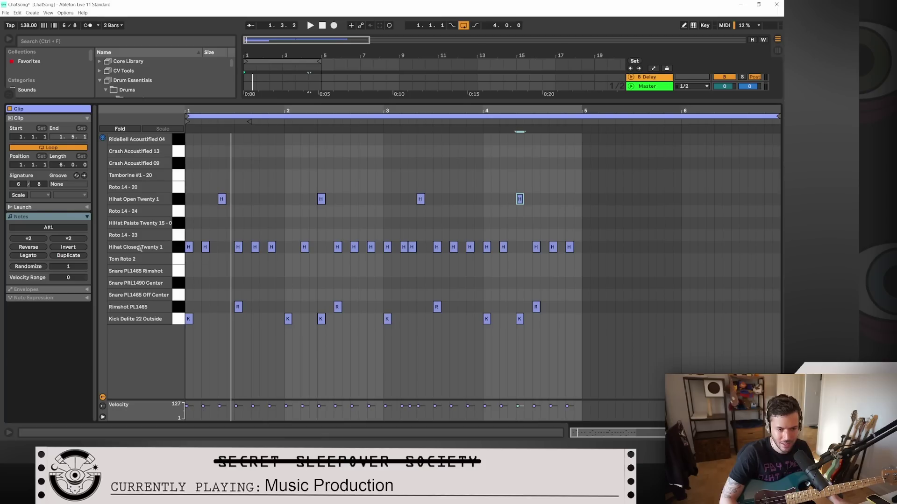
Step: Lower the velocity of all closed hi-hat notes across the four bars to about 65 and play the loop
click(318, 250)
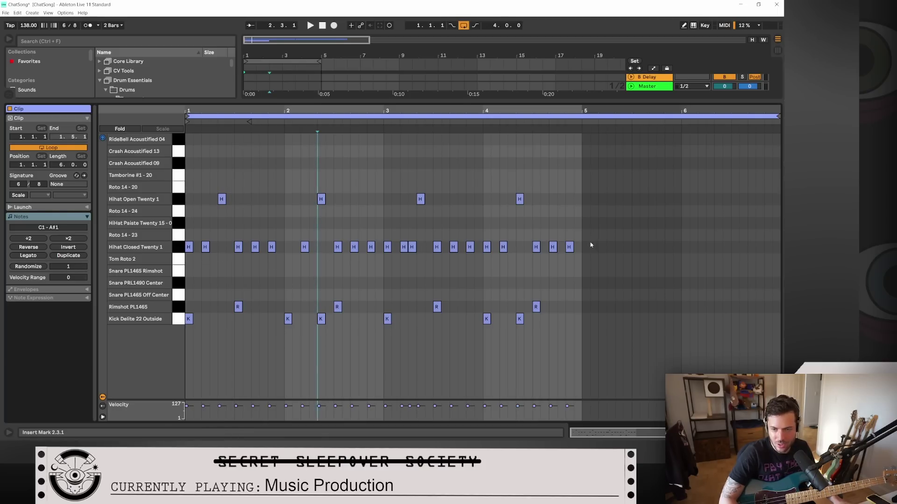
mouse_move(581, 245)
mouse_down()
mouse_move(505, 255)
mouse_move(186, 254)
mouse_up()
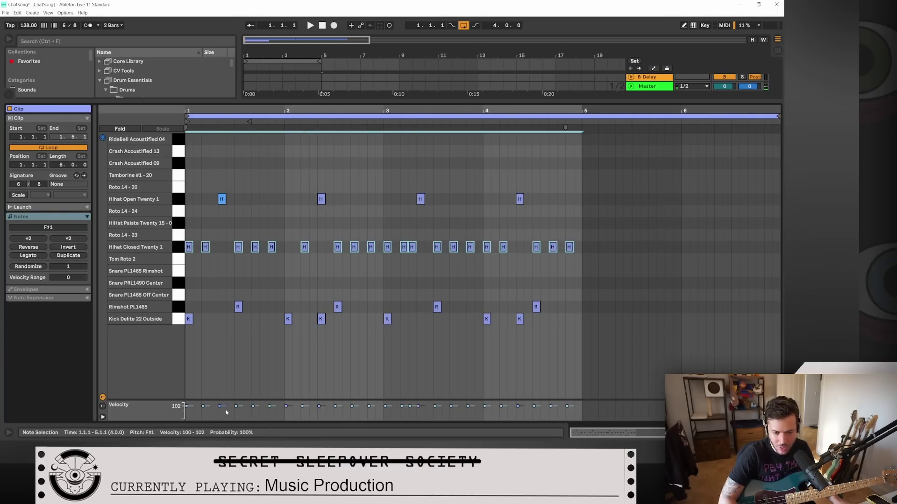
drag(186, 406, 186, 411)
key(space)
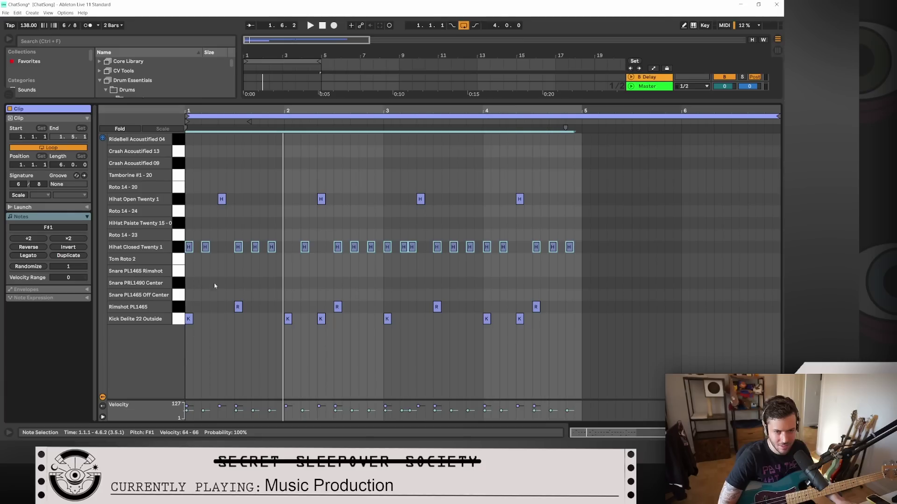
Step: Try a tom fill with Roto 14 - 24 at 1.6.1 and Roto 14 - 23 at 1.6.2, listen to it, and remove both notes
double_click(271, 259)
drag(271, 260, 274, 216)
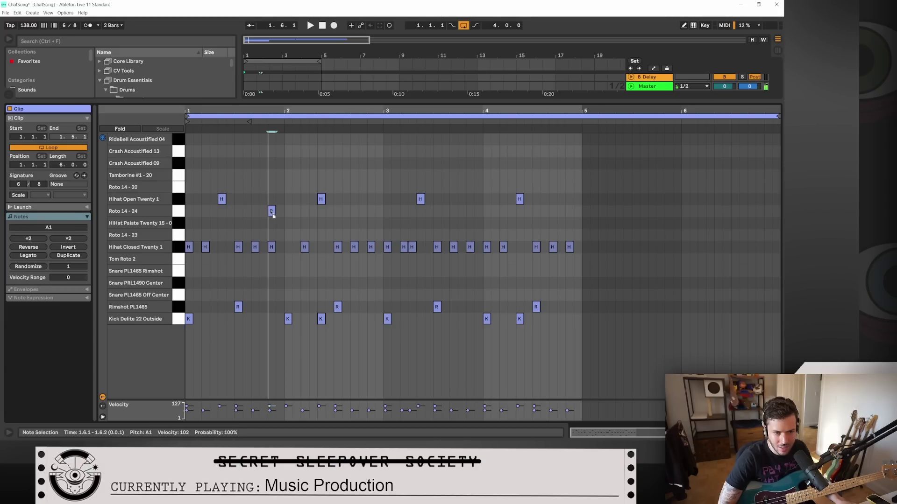
double_click(280, 235)
key(space)
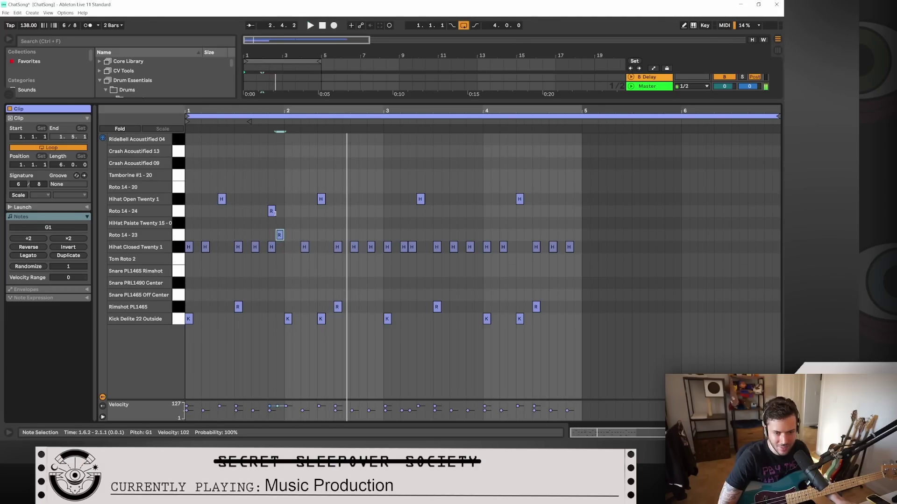
key(space)
double_click(271, 212)
double_click(279, 234)
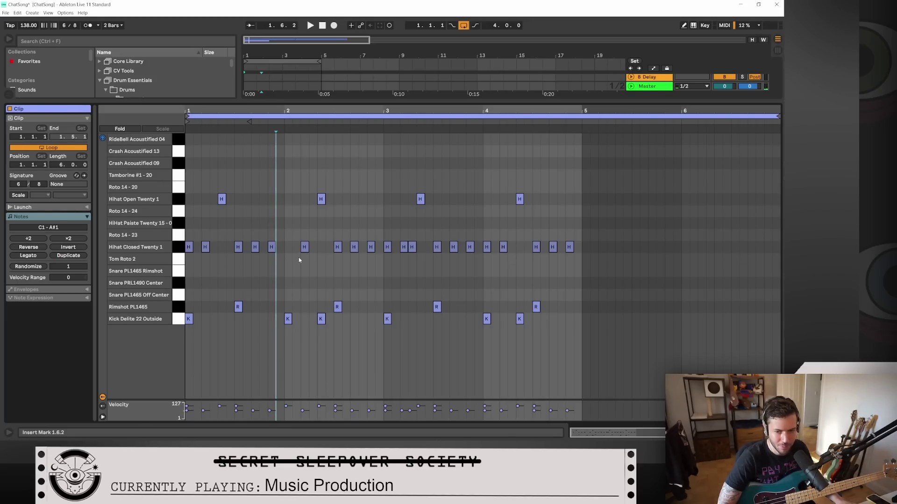
Step: Add a closed hi-hat at 2.1.1 and listen to the loop
double_click(288, 248)
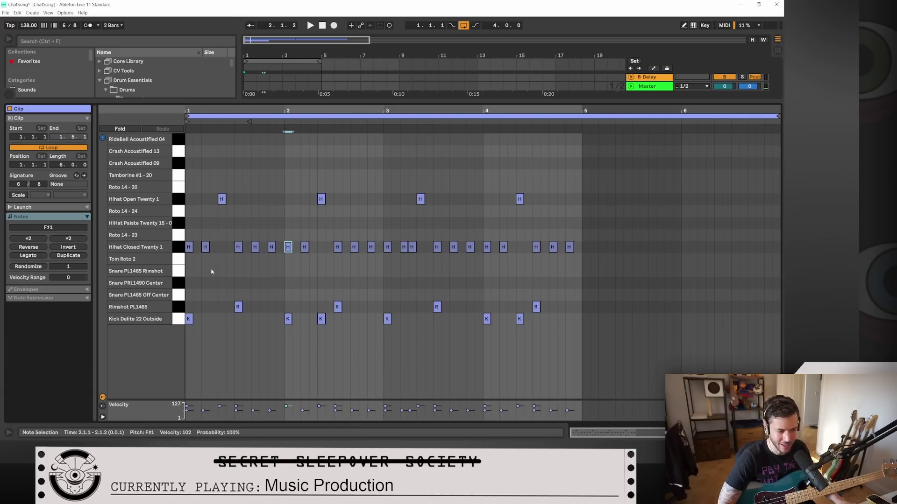
key(space)
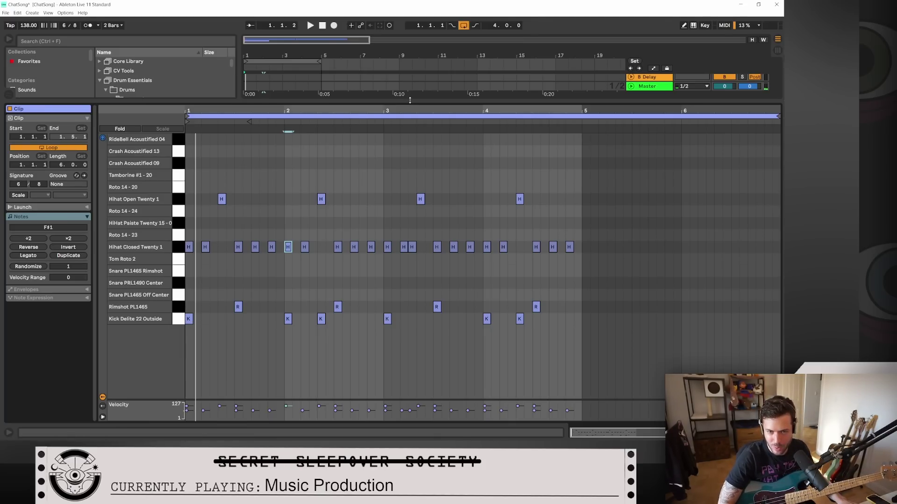
drag(409, 104, 396, 257)
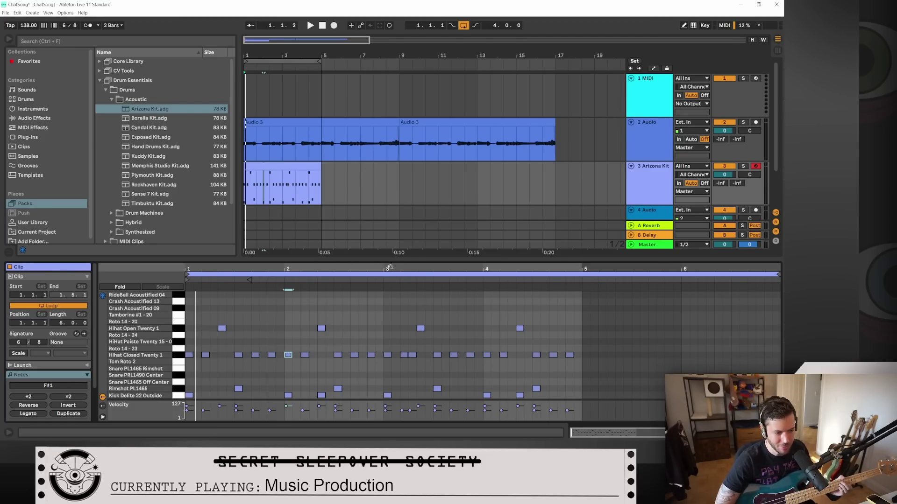
drag(409, 257, 411, 70)
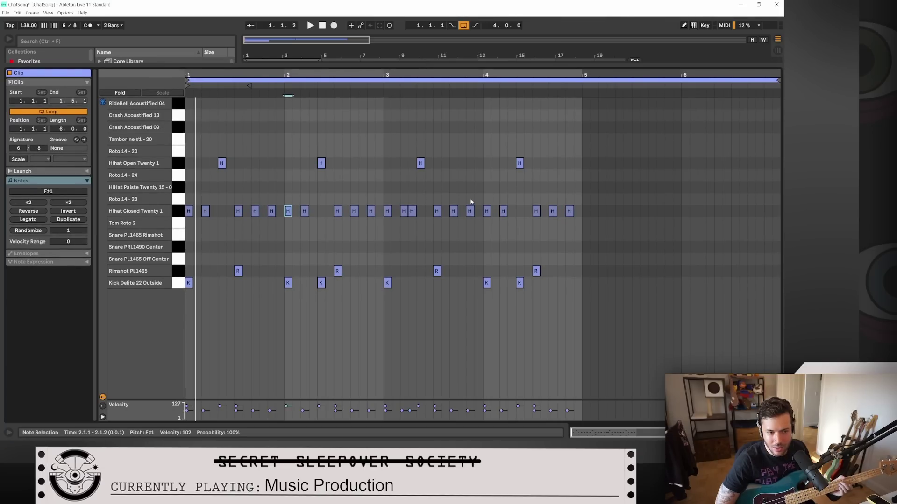
Step: Add an end-of-phrase tom fill with Roto 14 - 20 at 4.5.1 and Roto 14 - 24 at 4.6.1, and listen to it
double_click(552, 175)
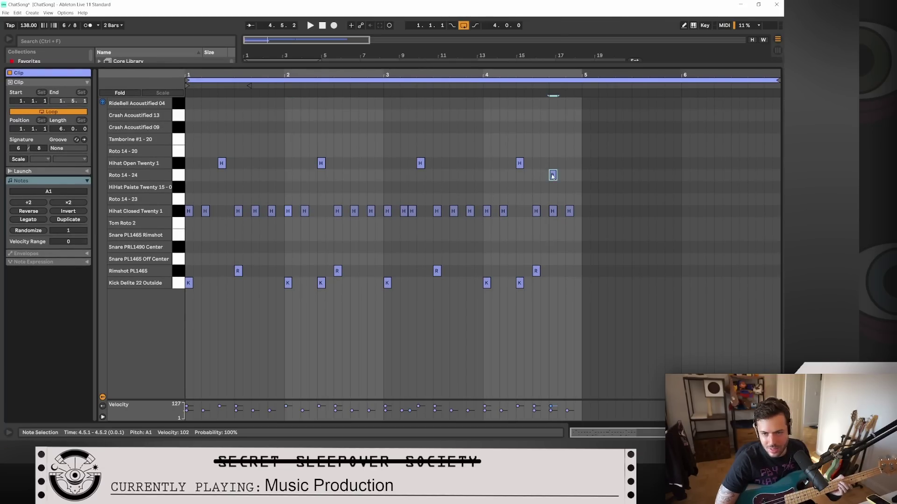
double_click(569, 200)
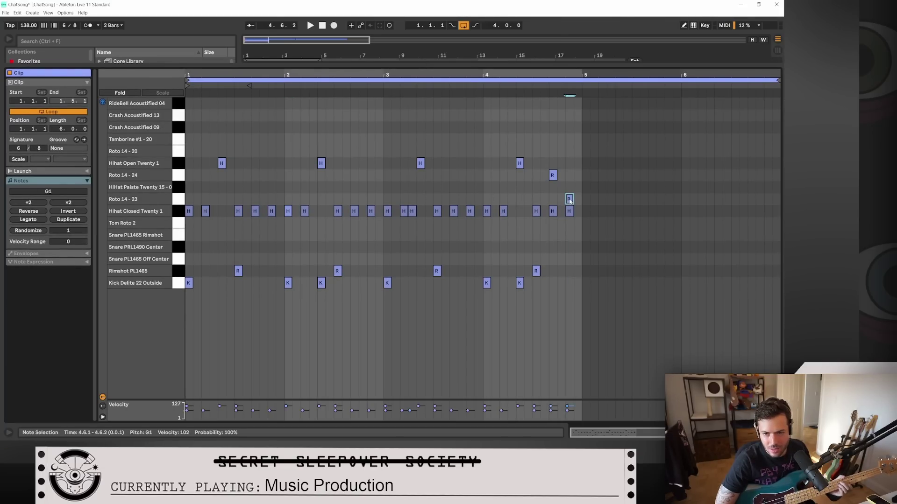
shift+click(552, 175)
drag(553, 176, 554, 154)
key(space)
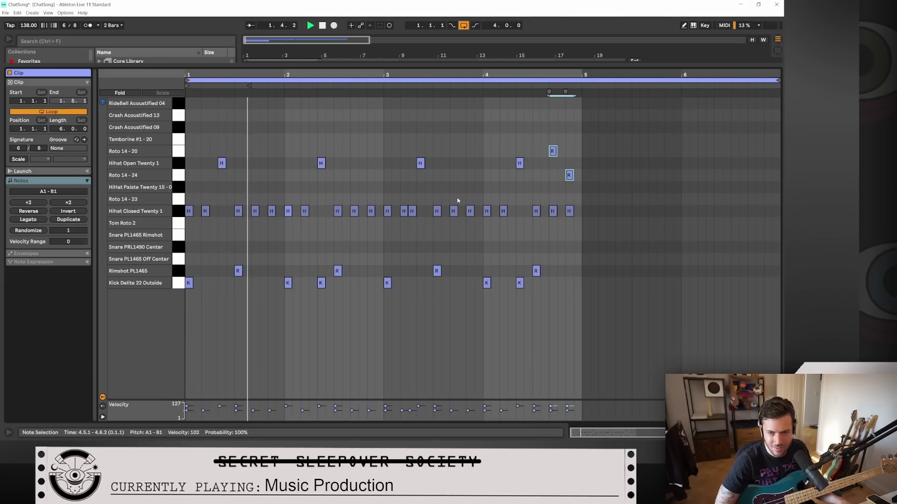
key(space)
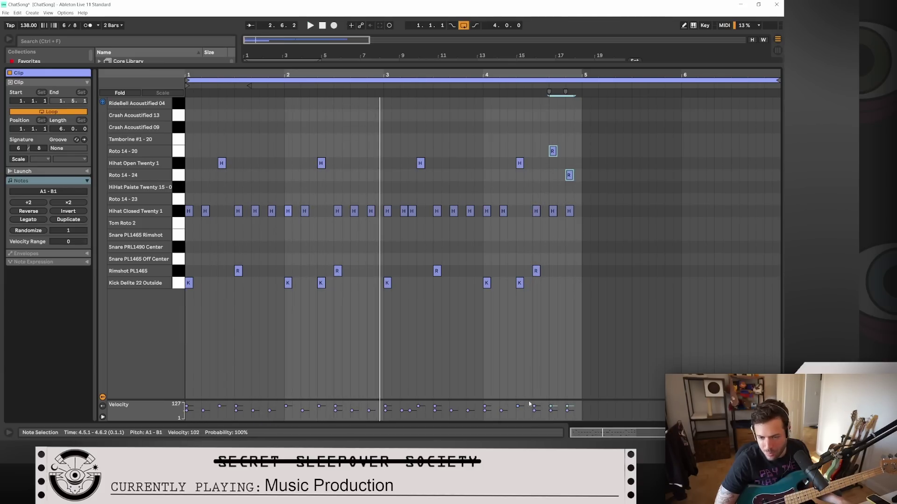
Step: Lower the velocity of both tom fill notes to 52 and check them in the loop
click(550, 406)
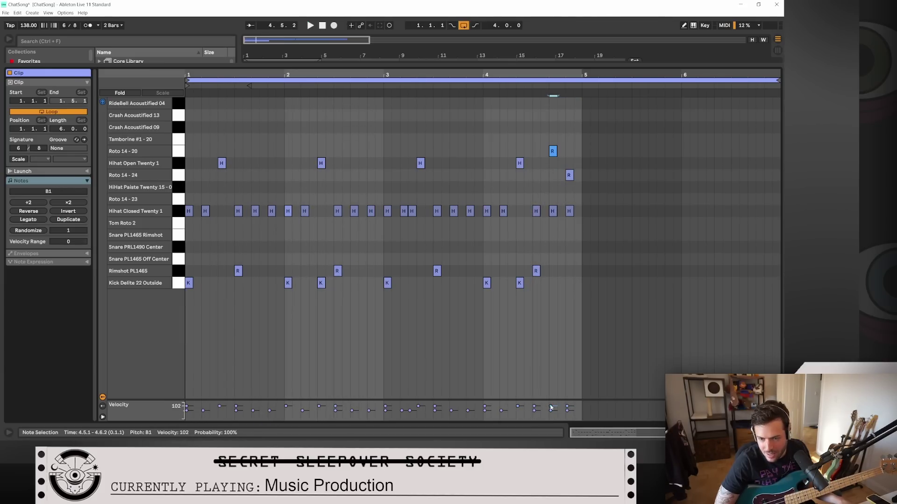
drag(588, 180, 546, 124)
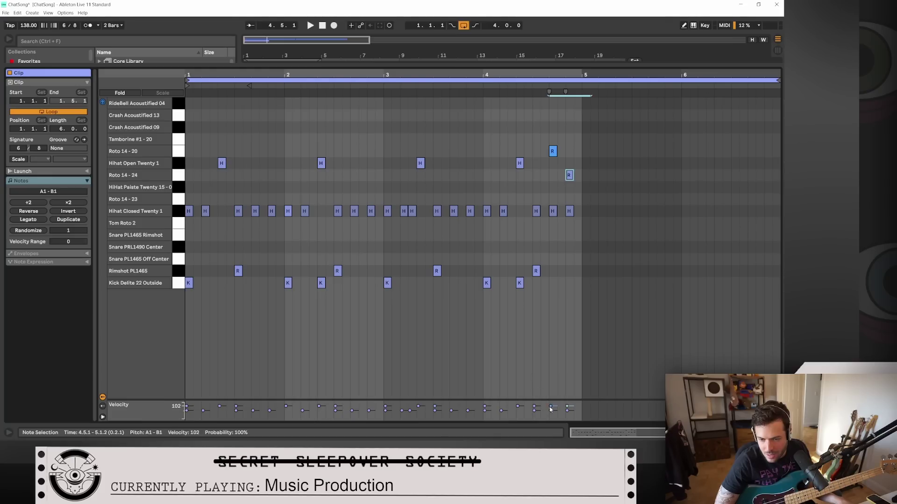
drag(553, 406, 553, 412)
key(space)
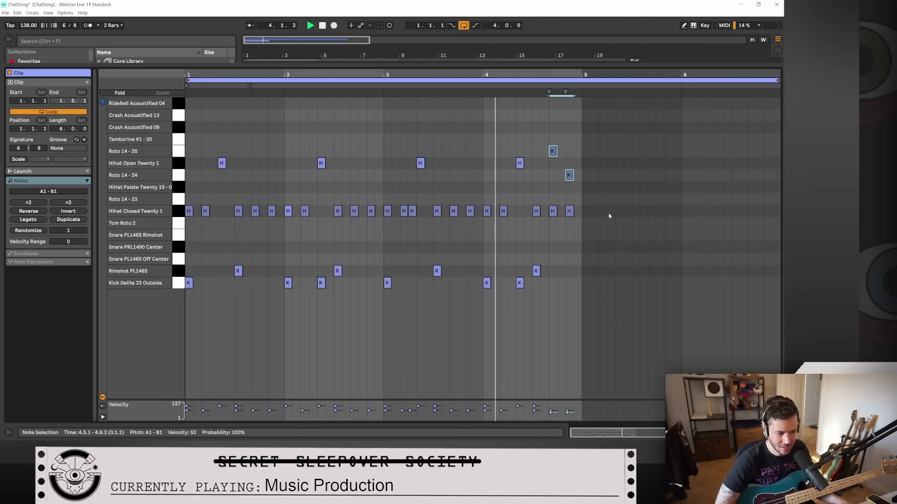
key(space)
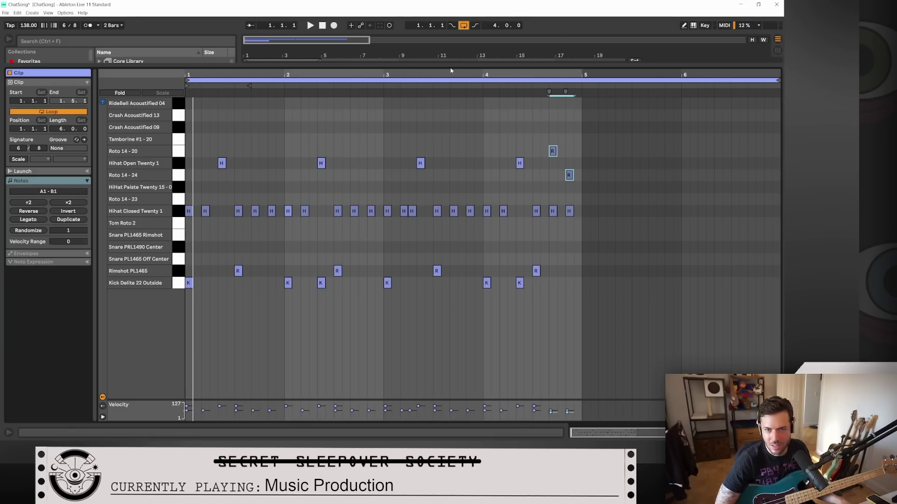
Step: Duplicate the four-bar Arizona Kit clip in the arrangement so the drums continue through bar 8
drag(452, 63, 383, 288)
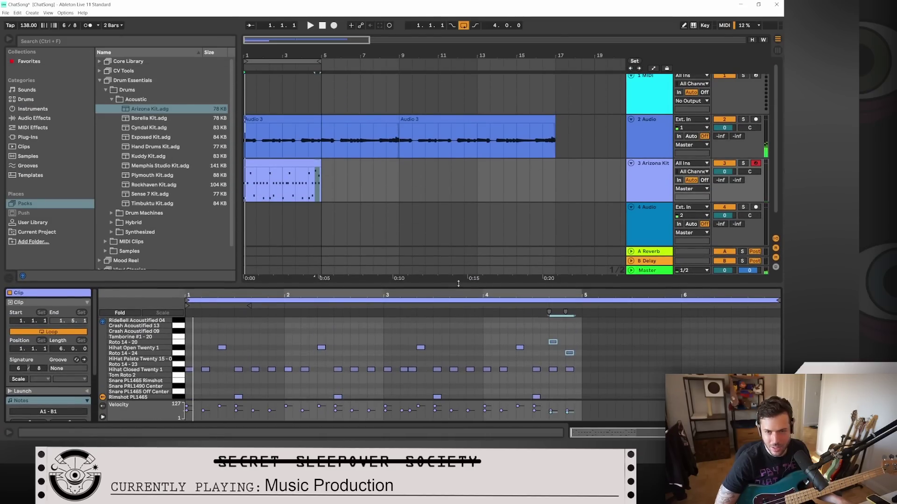
click(293, 173)
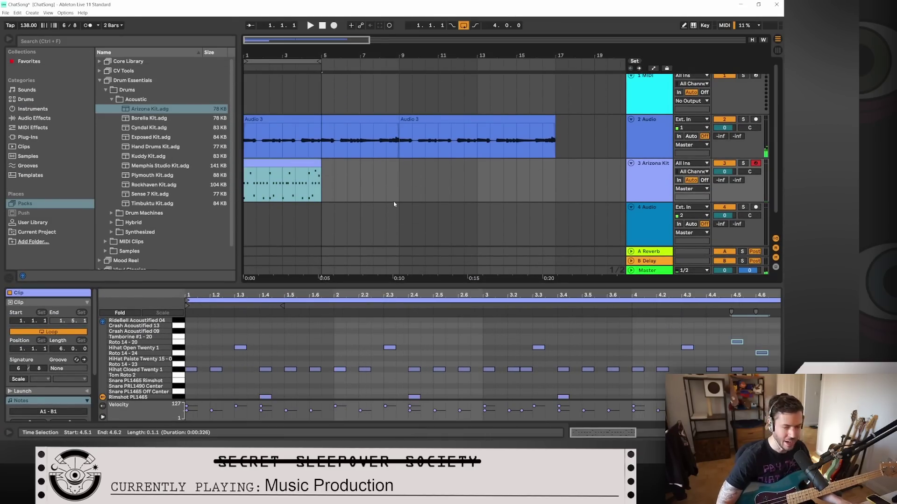
key(ctrl+d)
Step: Restart playback from the beginning and turn off the arrangement loop to hear the riff with both drum clips
click(446, 119)
key(space)
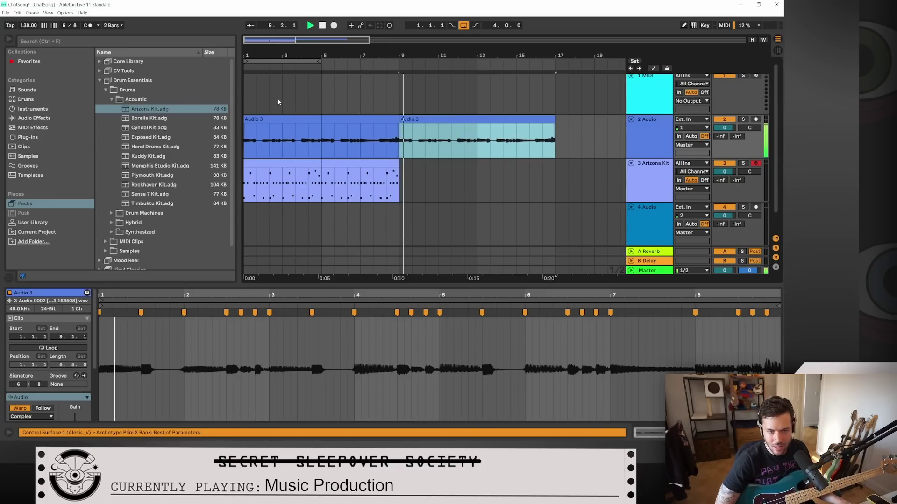
click(324, 27)
key(space)
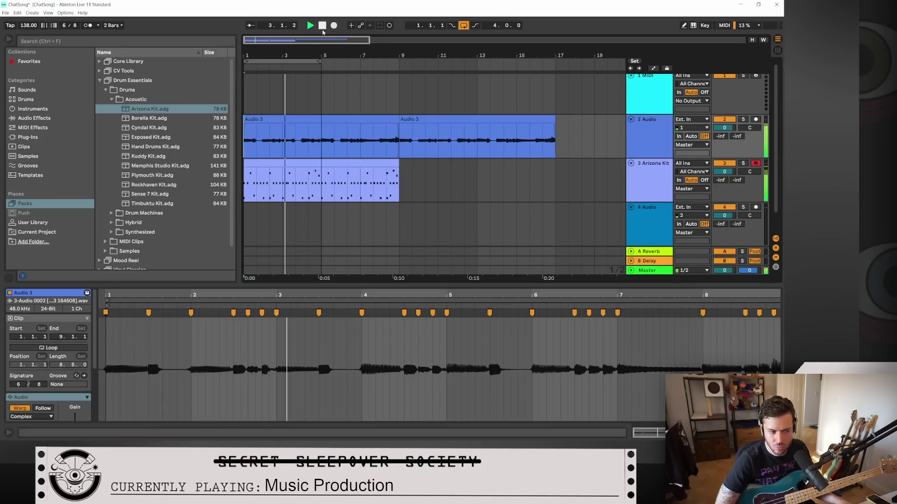
click(463, 25)
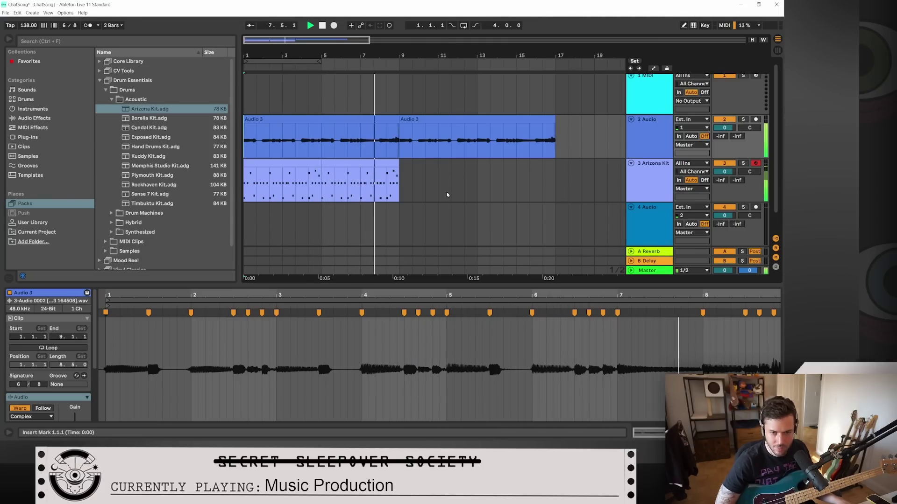
Step: Stop playback and duplicate the second drum clip twice so the drums run up to bar 17
click(390, 177)
key(space)
click(374, 164)
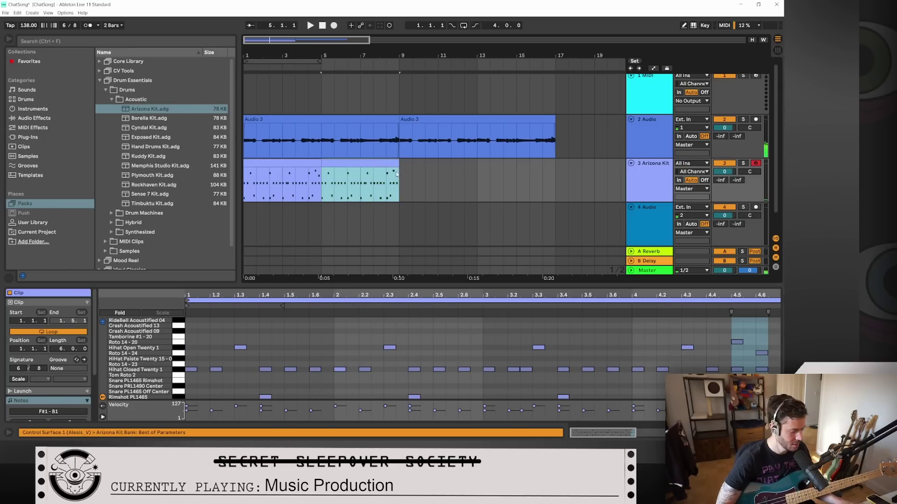
key(ctrl+d)
key(ctrl+d)
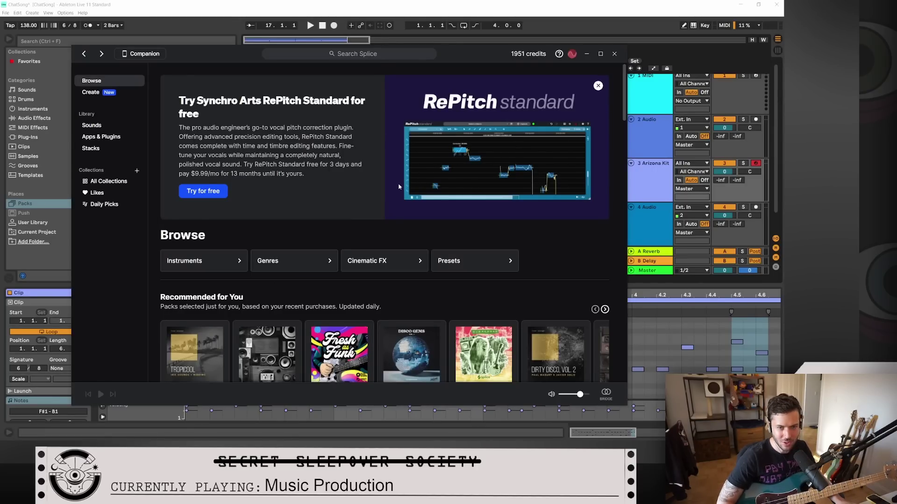
Step: Search the Splice sample library for "animal"
scroll(261, 231, down, 3)
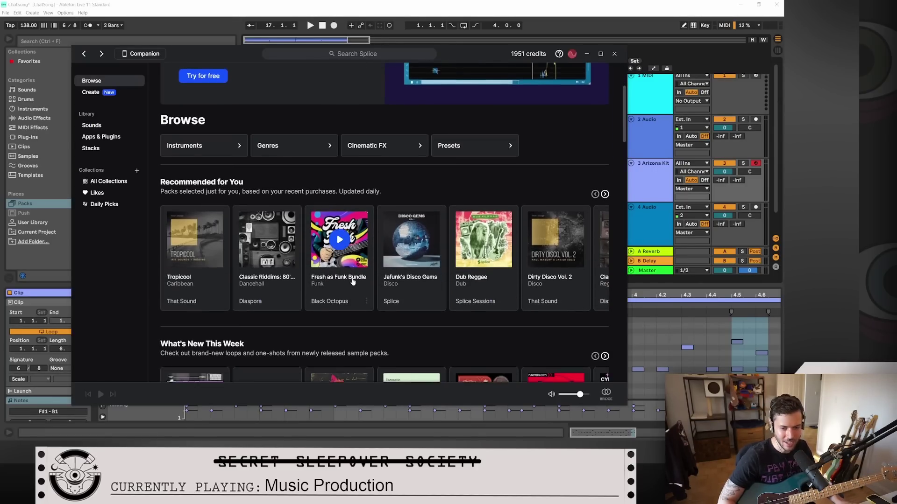
scroll(343, 120, up, 3)
click(379, 54)
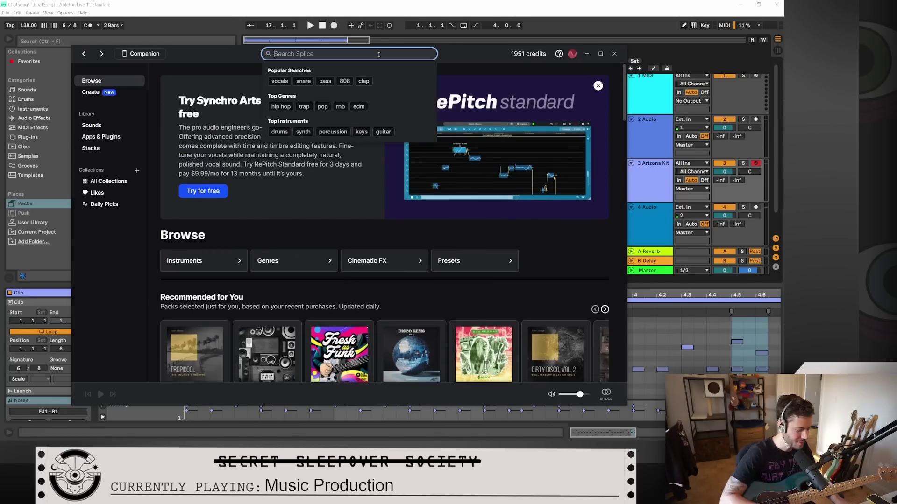
text(animal)
key(Return)
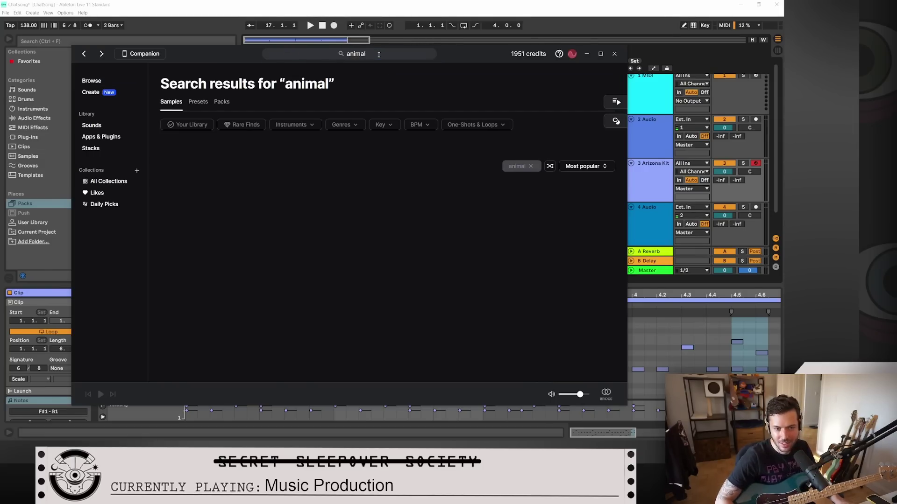
click(375, 129)
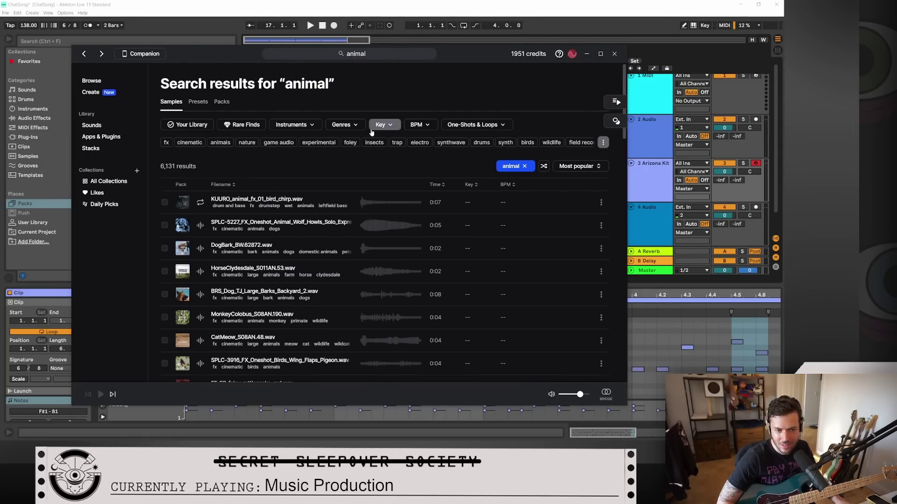
Step: Preview the bird chirp, wolf howl and dog bark samples, adding KUURO_animal_fx_01_bird_chirp.wav and DogBark_BW.62872.wav to the library
click(199, 204)
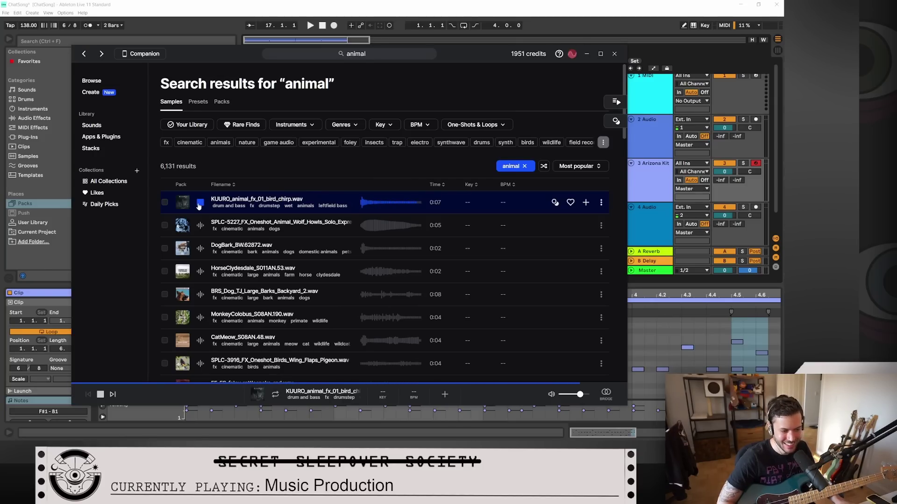
click(586, 203)
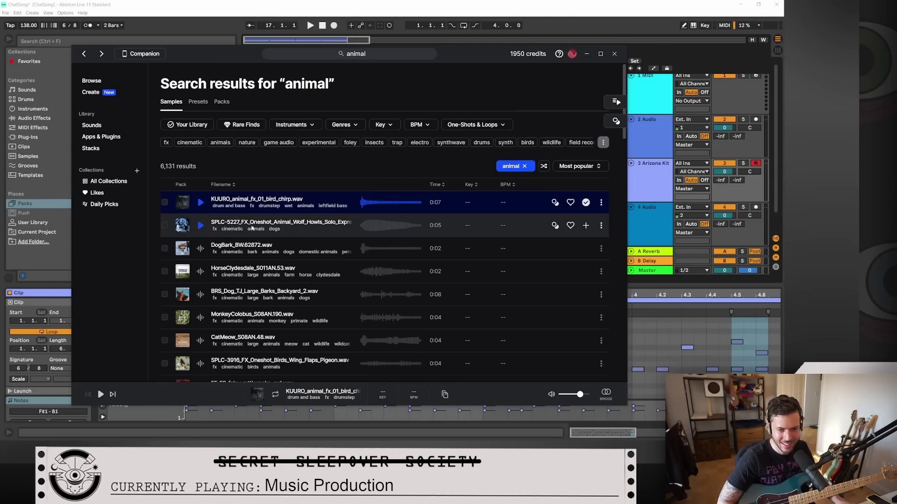
click(201, 226)
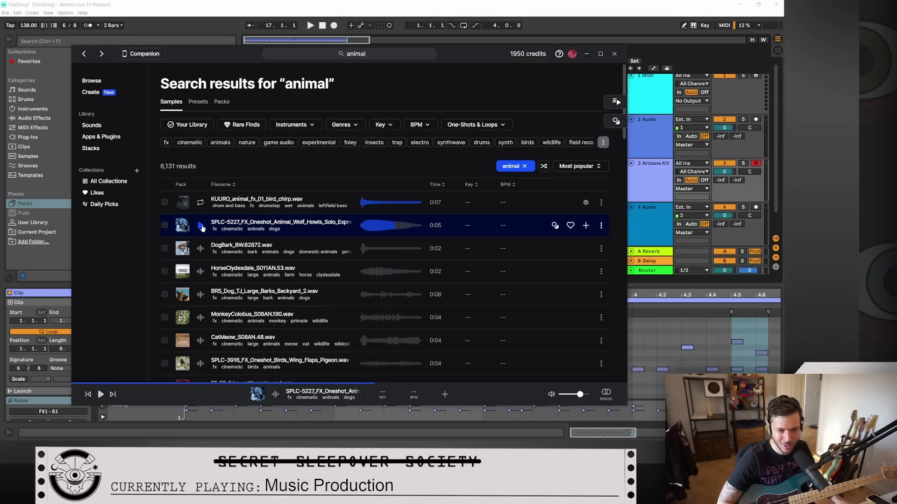
click(200, 250)
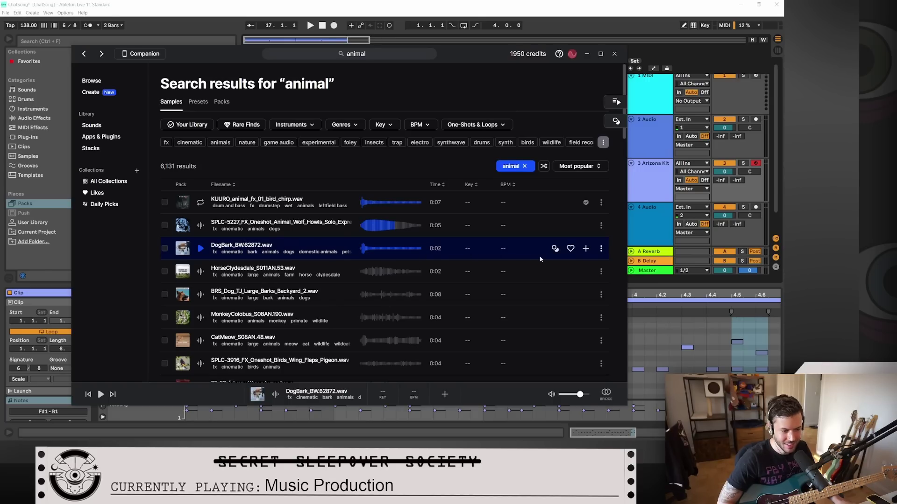
click(586, 249)
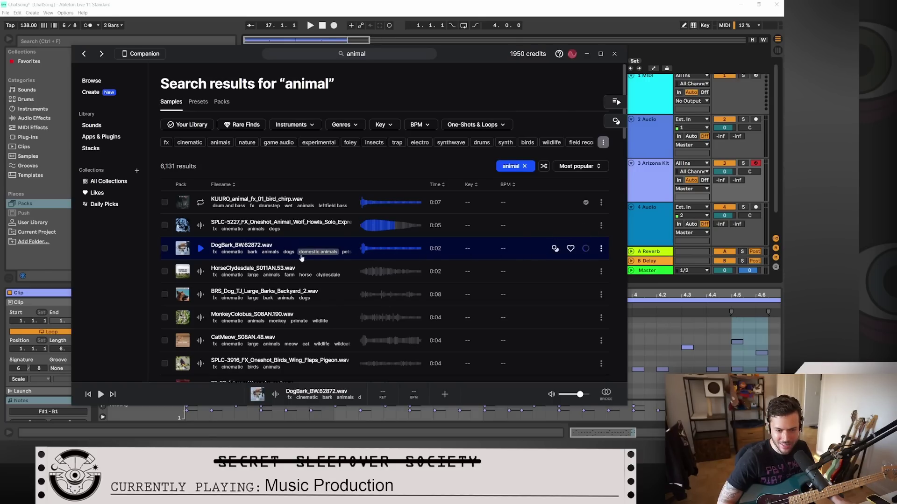
Step: Preview the HorseClydesdale_S011AN.53.wav and MonkeyColobus_S08AN.190.wav samples
scroll(214, 238, down, 1)
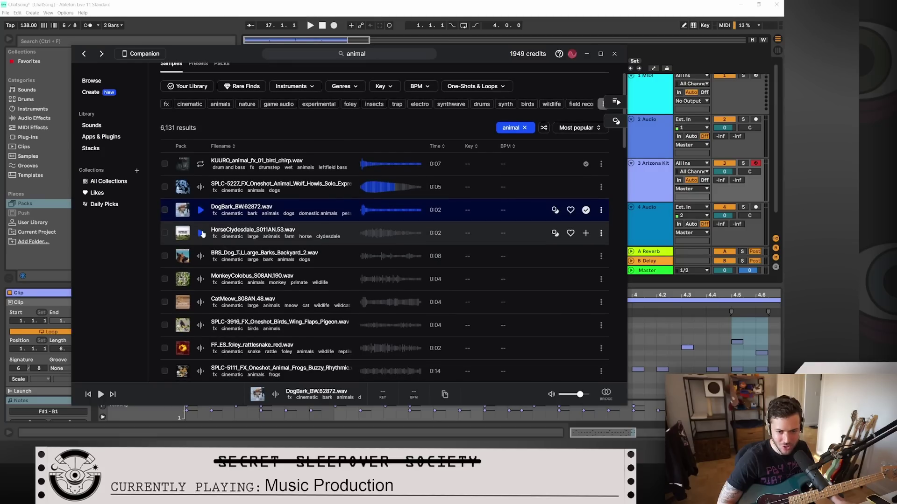
click(201, 233)
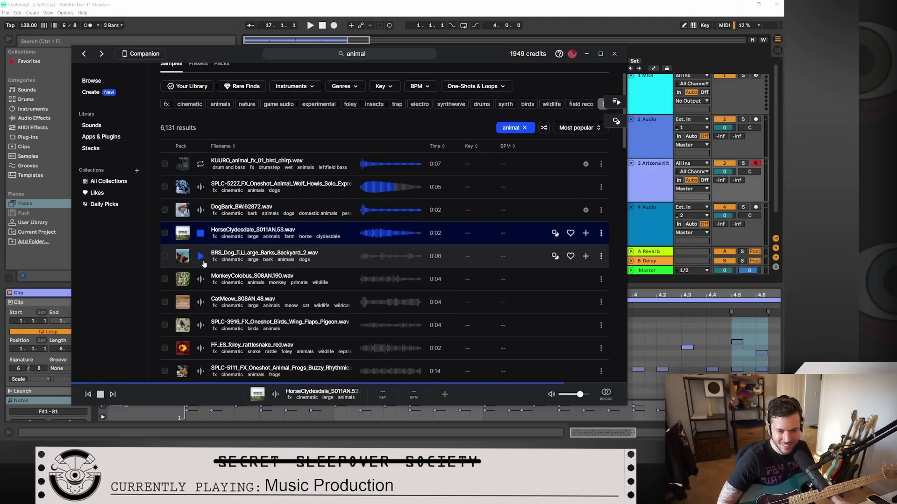
click(201, 279)
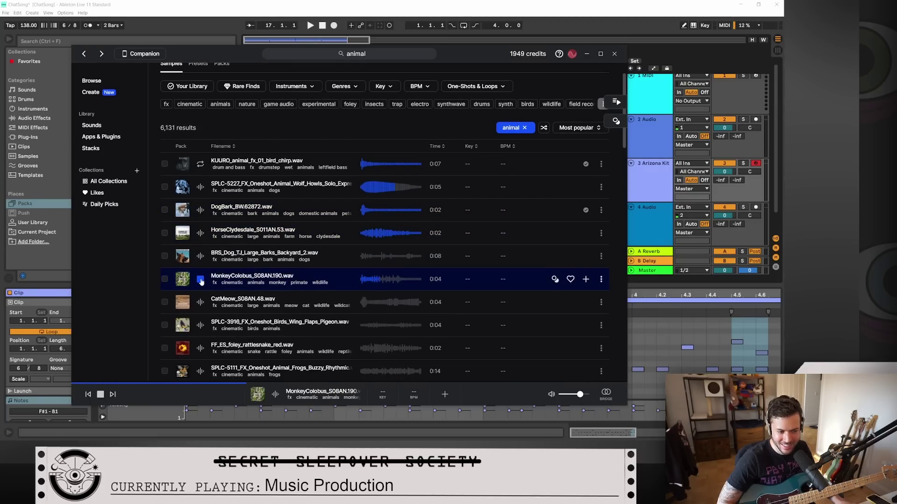
Step: Preview BugPassBy_BW.1935.wav and CatMeow_SFXB.203.wav further down the results and add both to the library
scroll(201, 282, down, 3)
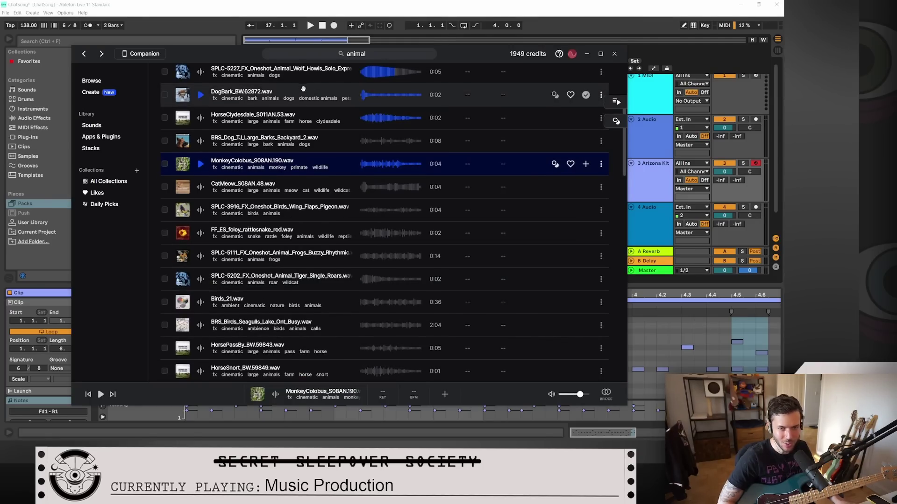
scroll(258, 241, down, 1)
scroll(258, 241, down, 4)
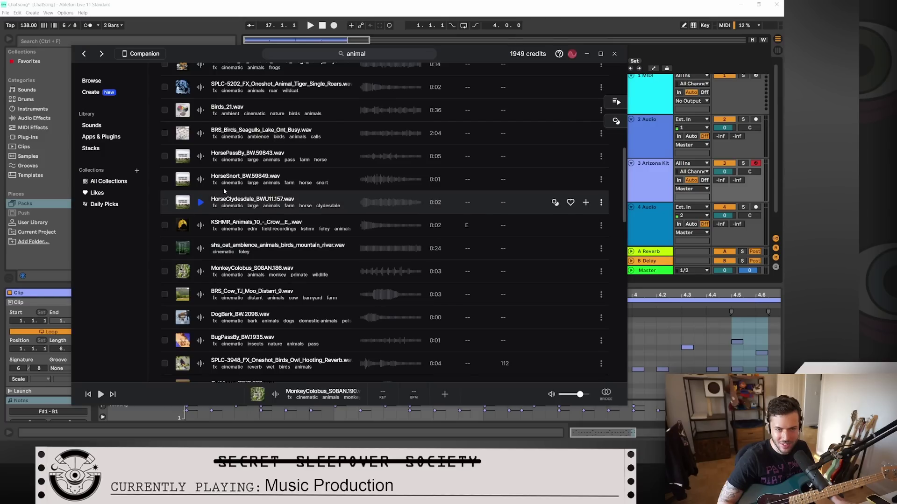
scroll(232, 250, down, 4)
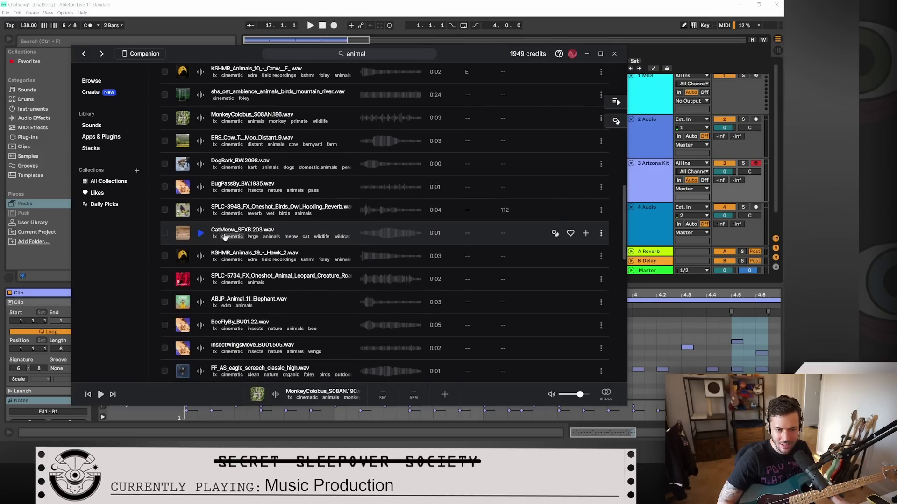
click(200, 187)
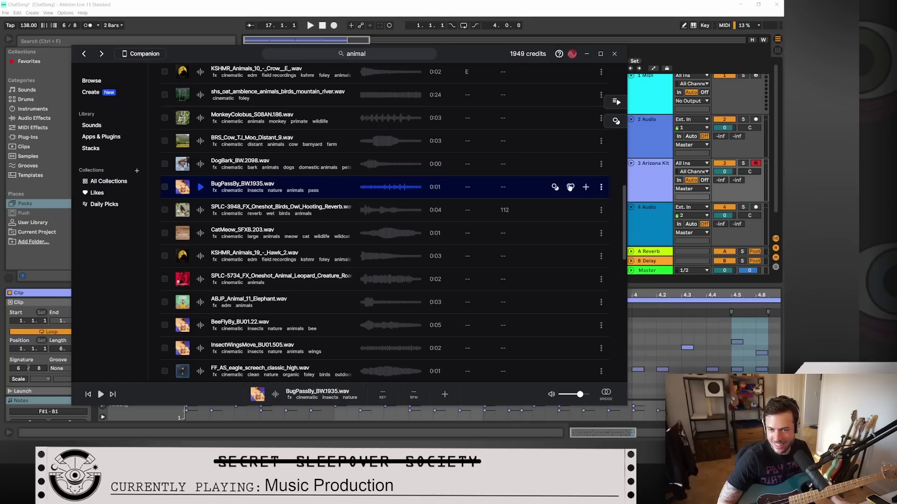
click(586, 187)
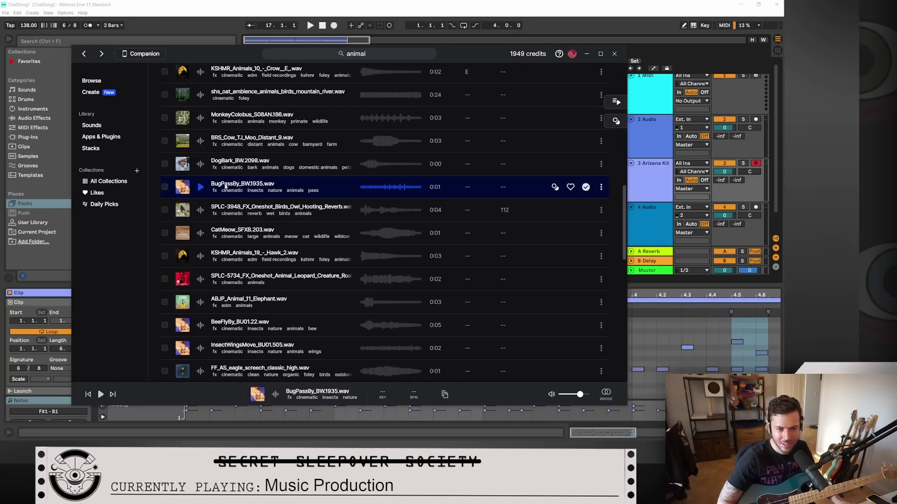
click(202, 234)
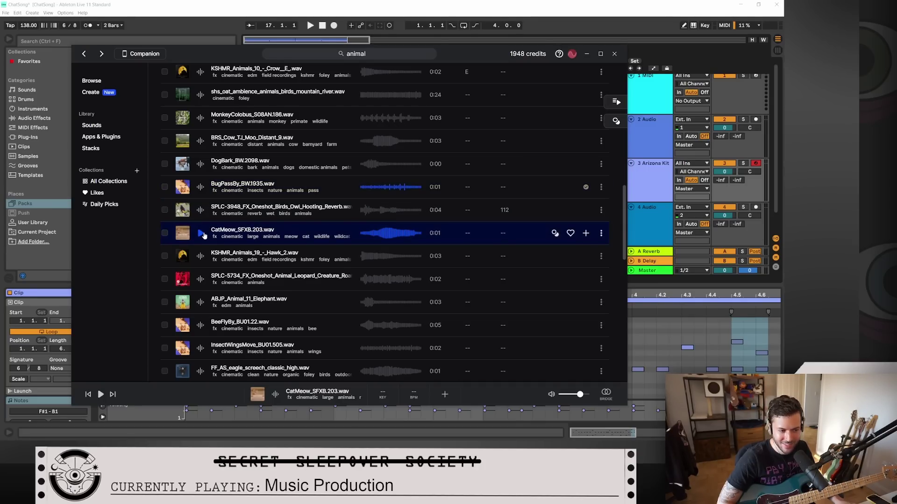
click(586, 233)
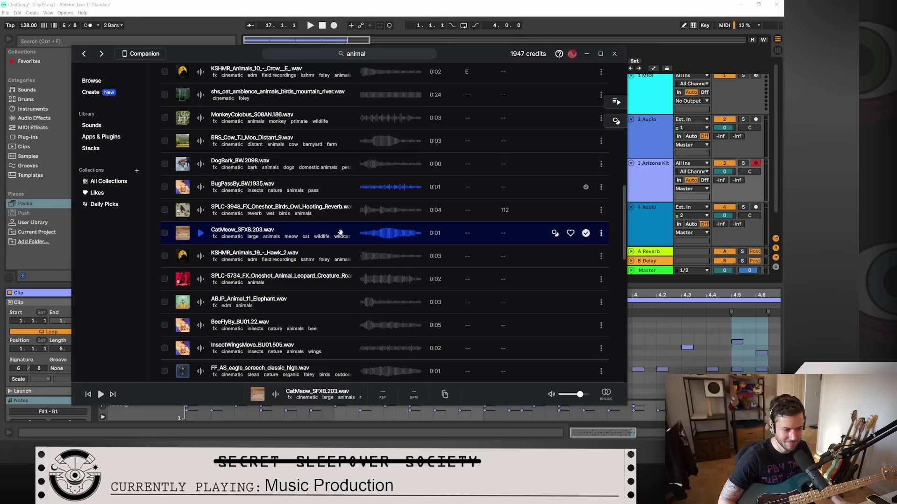
Step: Preview the ChickenCrow_BW.59841.wav sample and search the sample library for "crow"
scroll(304, 225, down, 5)
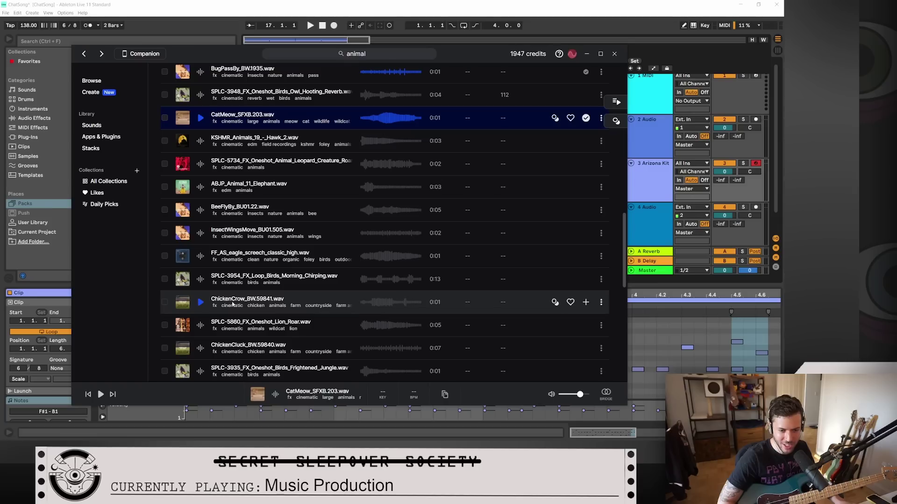
click(199, 302)
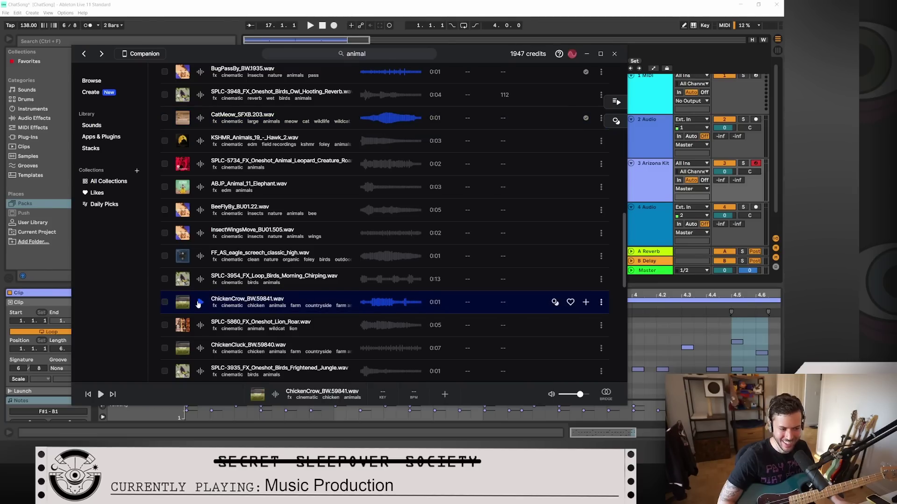
click(369, 54)
key(ctrl+a)
text(crow)
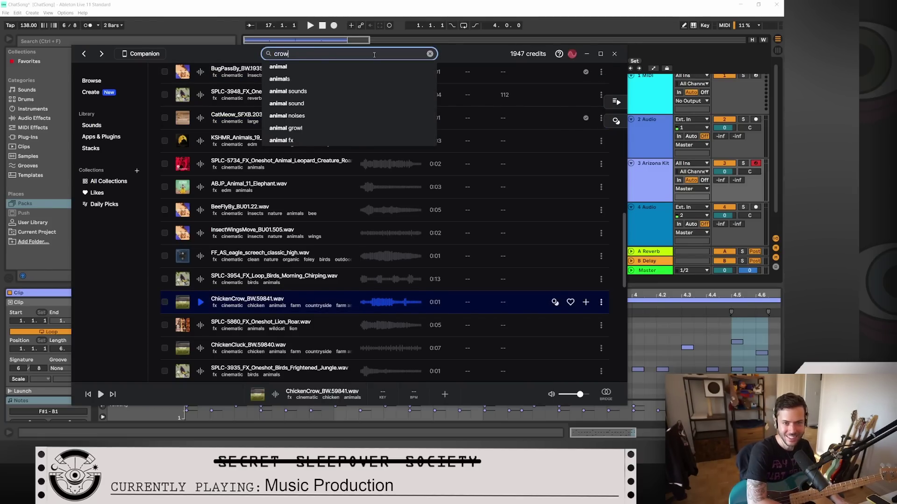
key(Return)
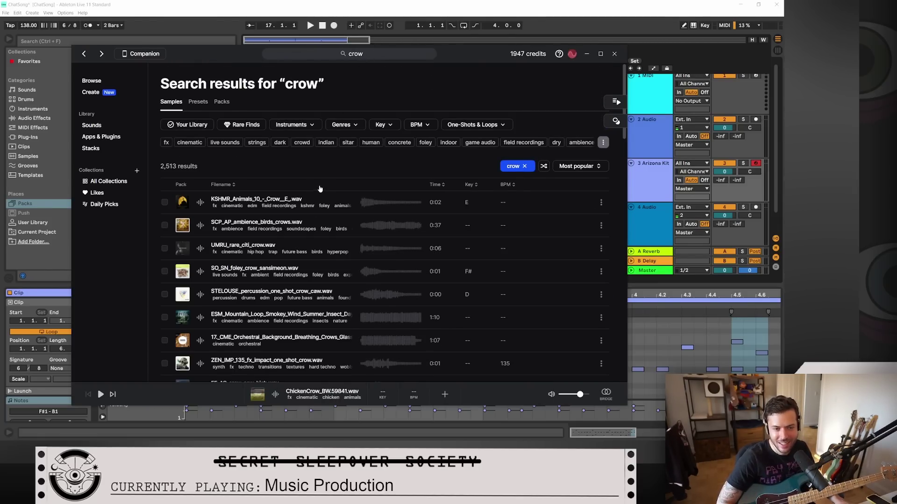
Step: Compare several crow samples by ear and add the KSHMR_Animals_10 crow sample in E to the library
click(200, 202)
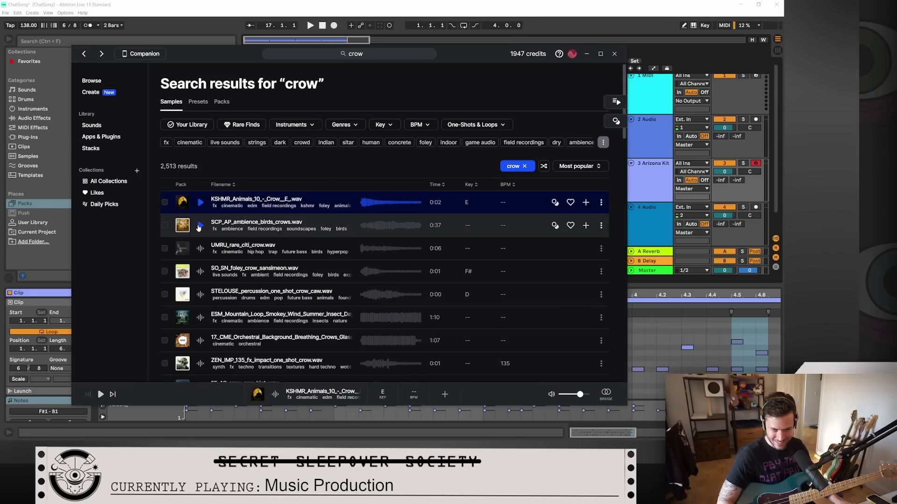
click(200, 249)
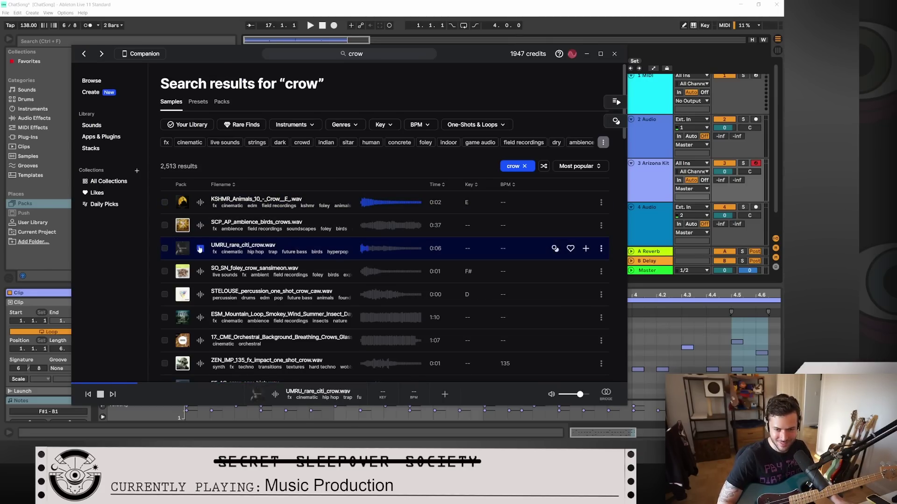
click(200, 272)
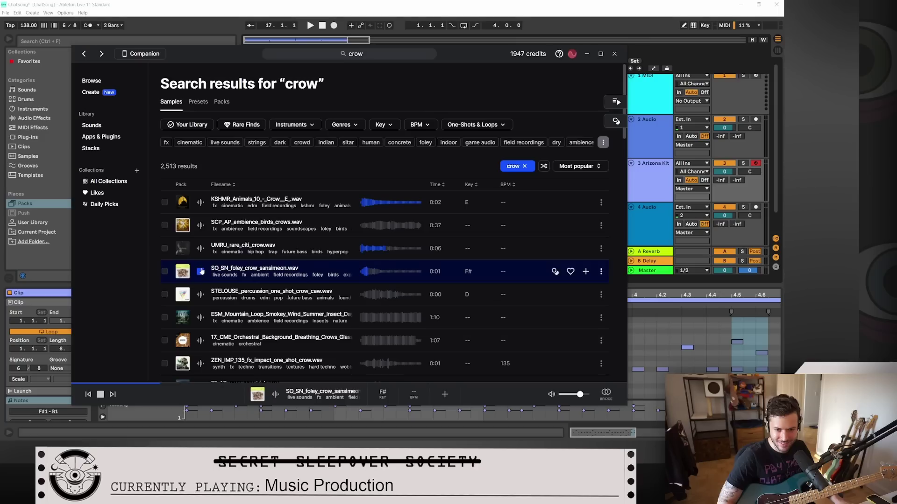
click(200, 202)
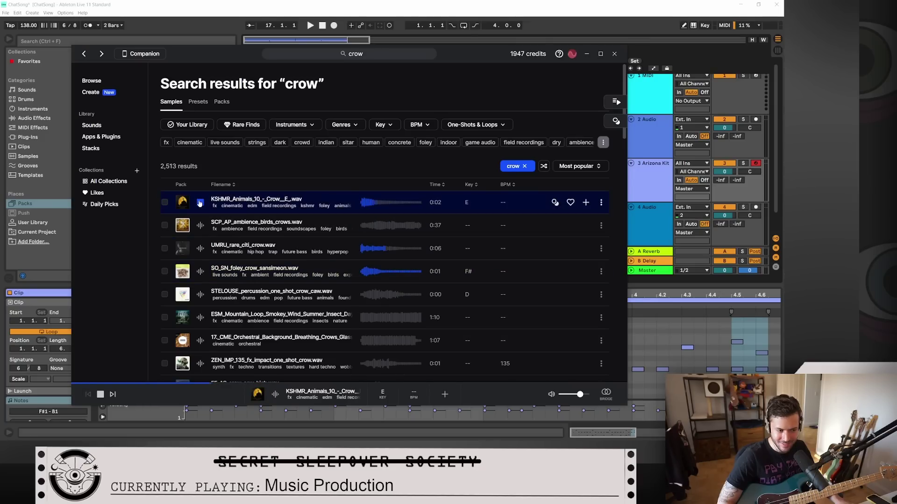
click(584, 203)
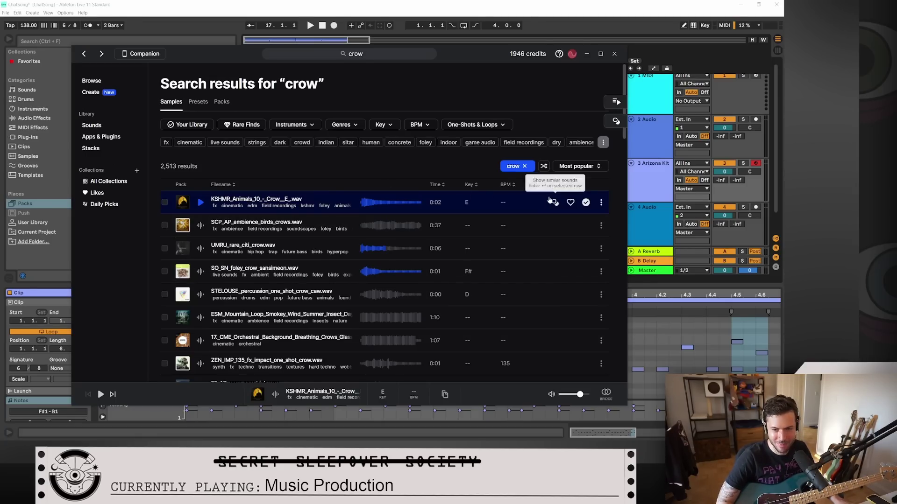
Step: Show the sounds in the Splice library, replay the bug sample and move the Splice window clear of the Ableton arrangement
click(92, 126)
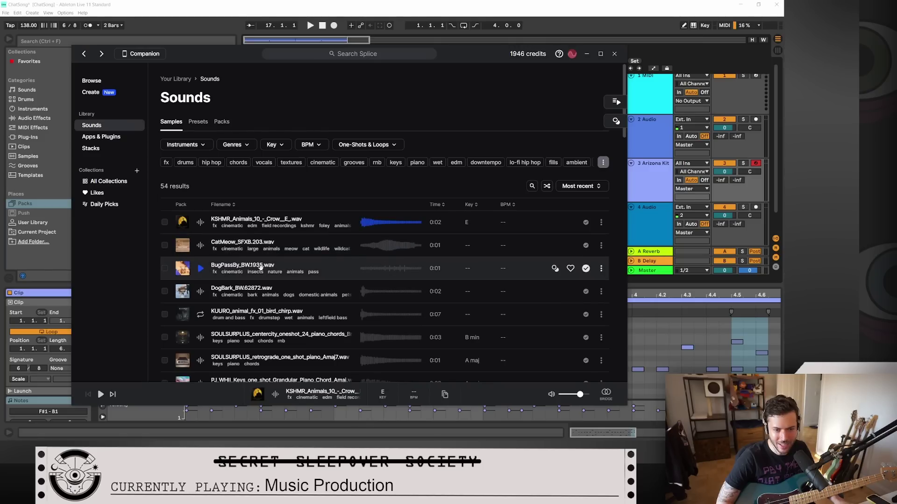
click(199, 269)
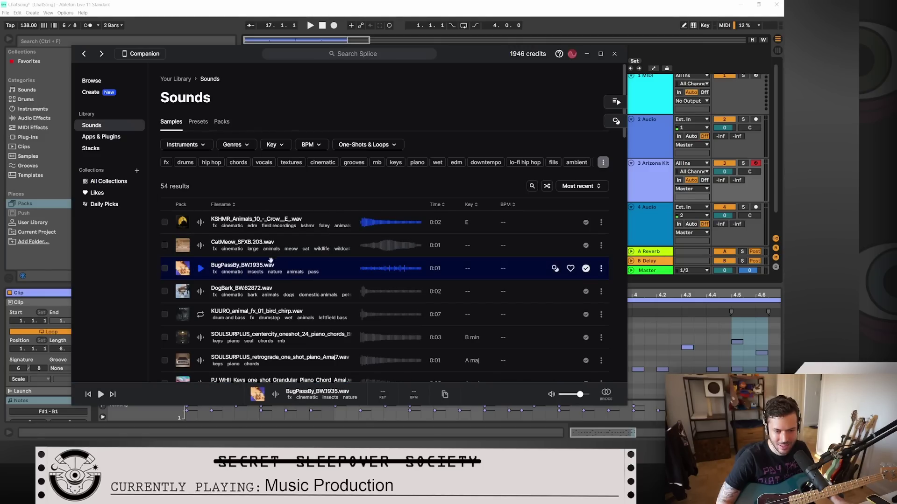
scroll(326, 233, down, 2)
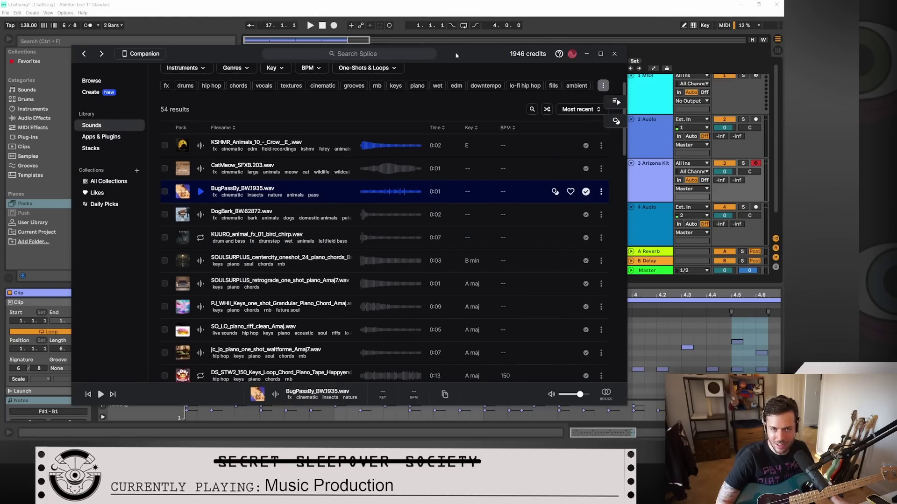
drag(456, 56, 0, 65)
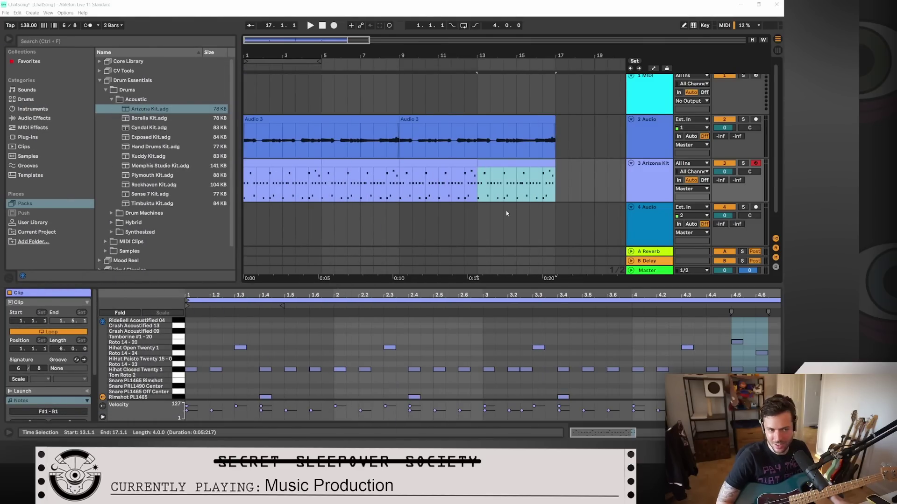
Step: Place the crow, cat meow, bug, dog bark and bird chirp samples end to end on audio track 4, starting at bar 1
scroll(573, 226, down, 2)
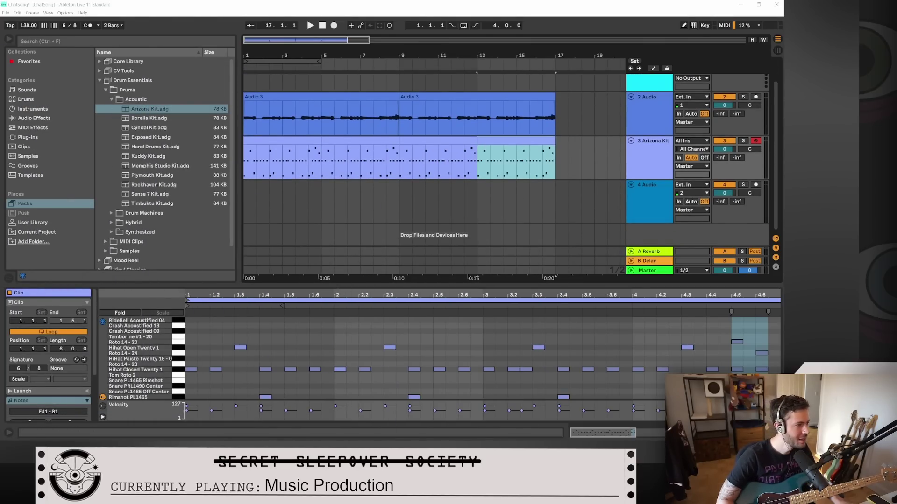
drag(94, 194, 267, 202)
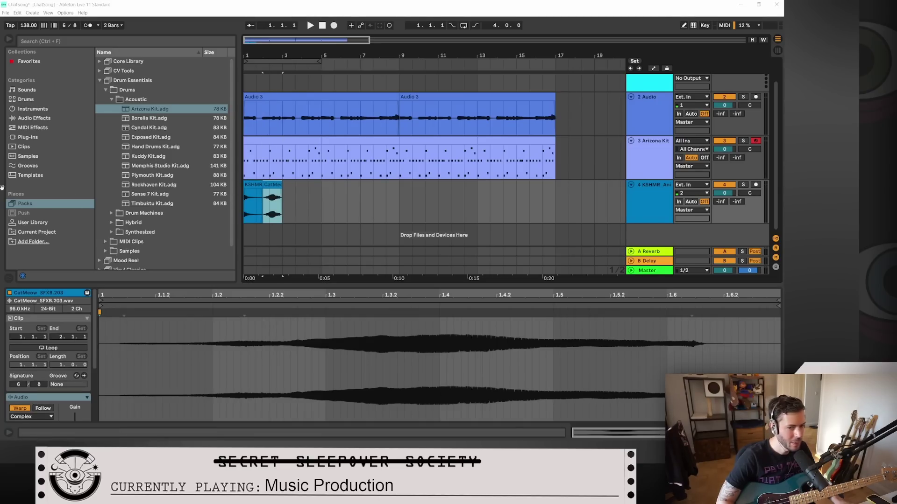
drag(2, 187, 285, 201)
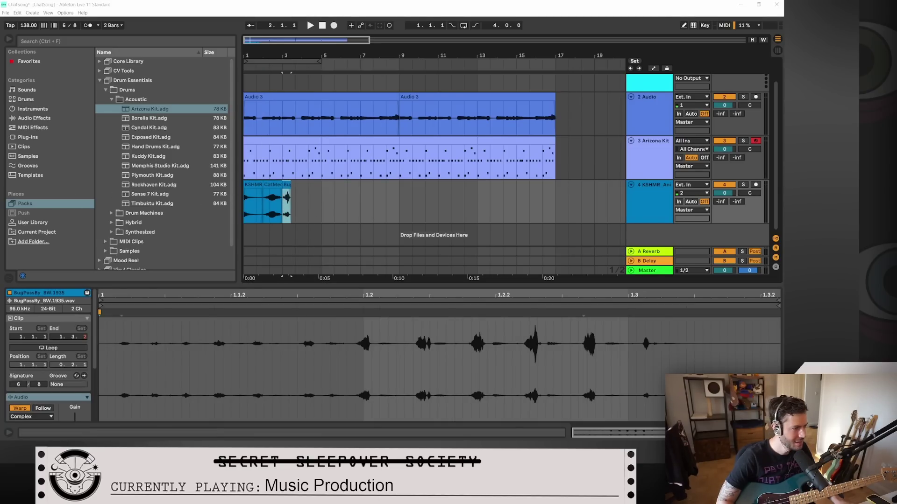
drag(212, 210, 293, 213)
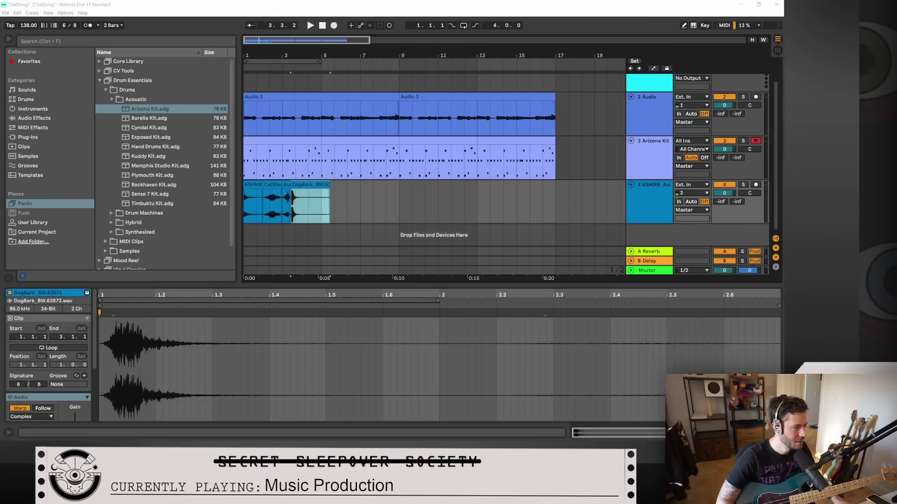
drag(2, 201, 326, 210)
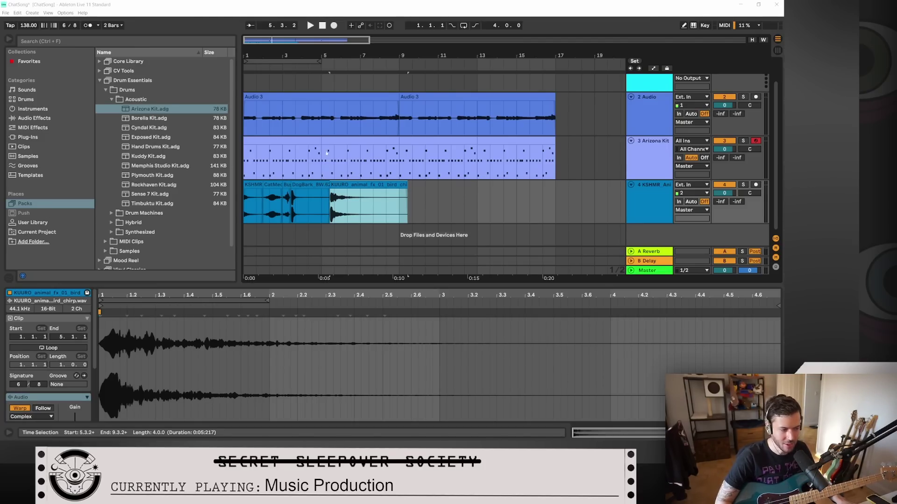
Step: Play the arrangement from the beginning to hear the animal samples with the riff and drums
click(323, 26)
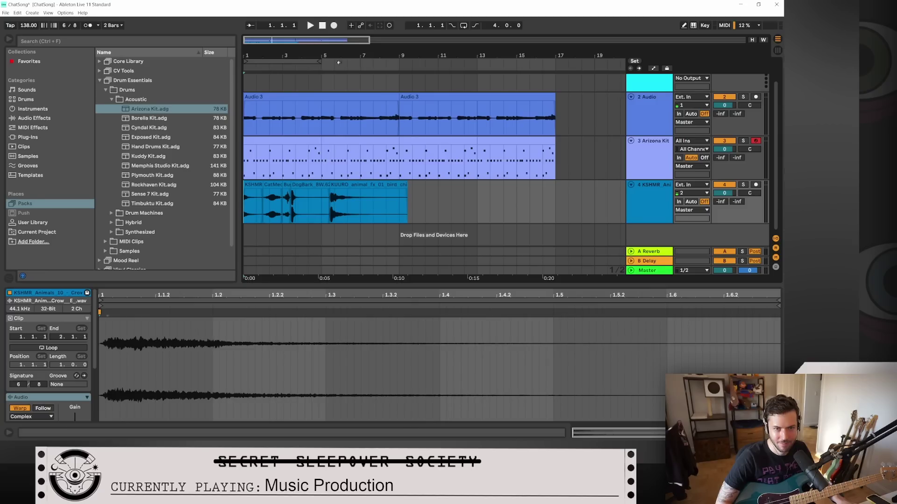
key(space)
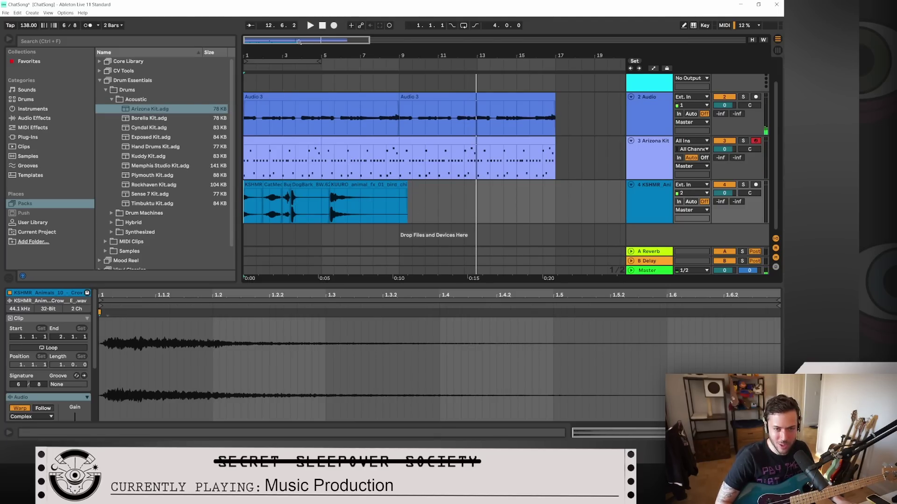
Step: Set the loop to start at 3.1.1 with a length of one bar, enable looping and play the bug and dog bark section
drag(299, 42, 264, 41)
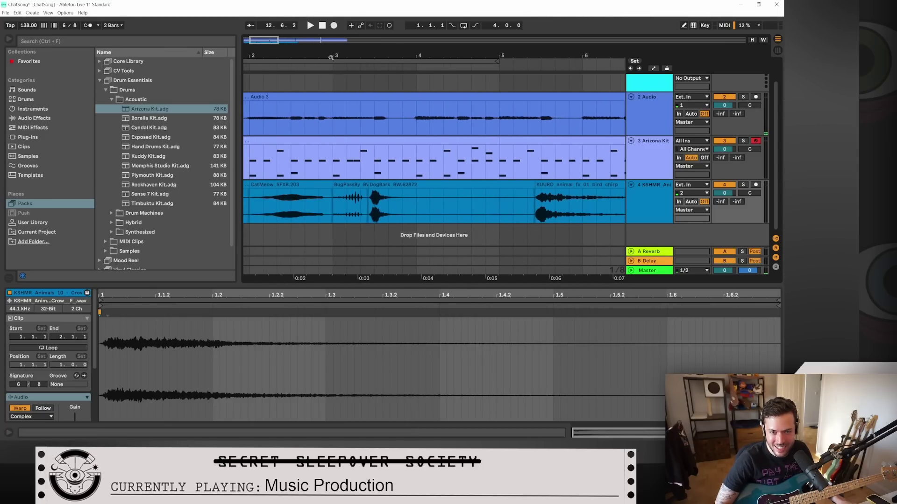
mouse_move(303, 55)
mouse_down()
mouse_move(290, 55)
mouse_move(306, 56)
mouse_up()
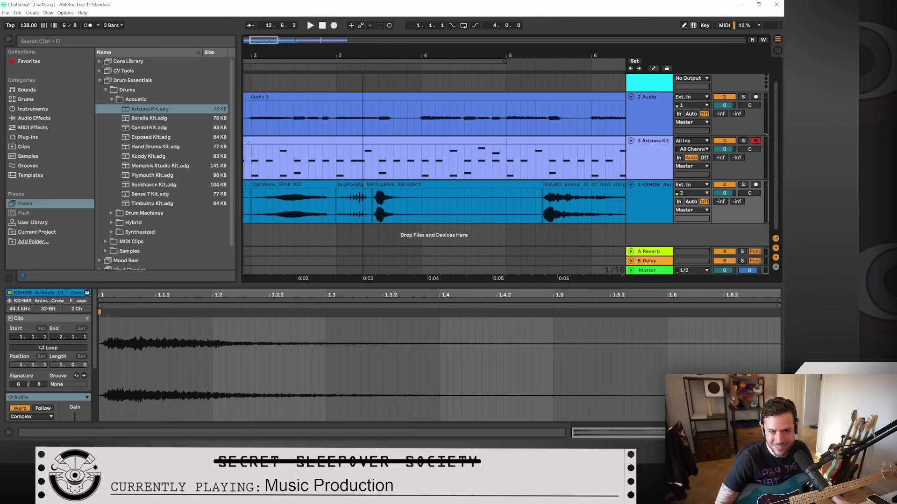
drag(506, 61, 422, 64)
drag(333, 61, 512, 58)
drag(598, 61, 421, 61)
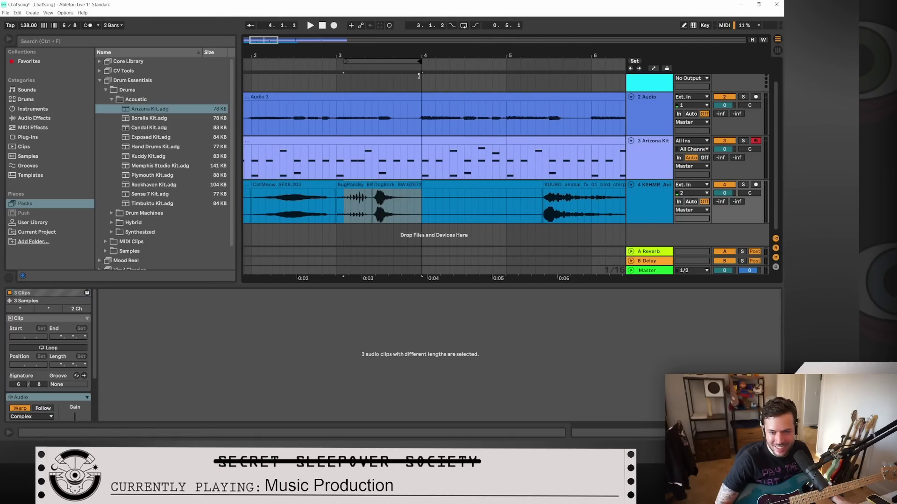
drag(346, 61, 338, 63)
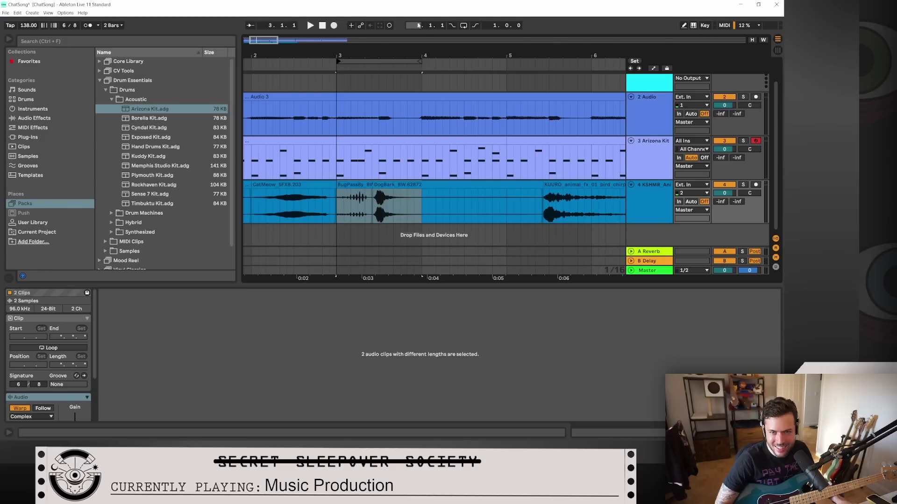
click(464, 27)
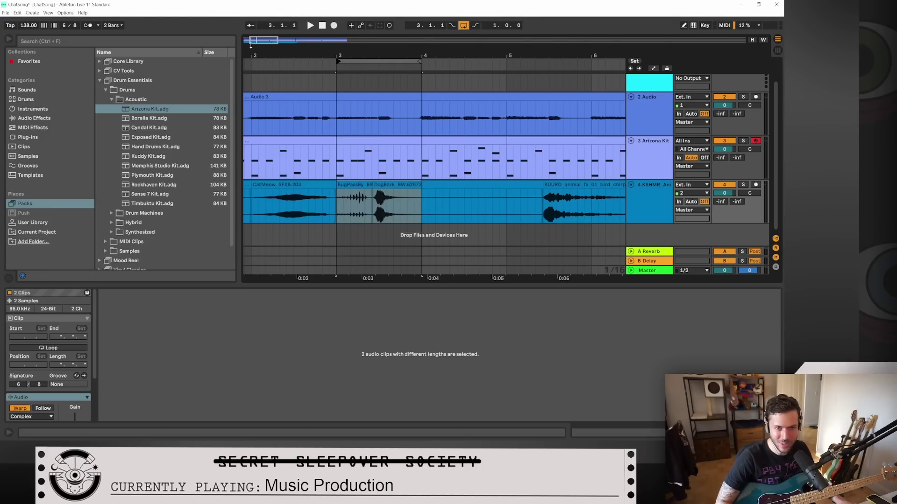
key(space)
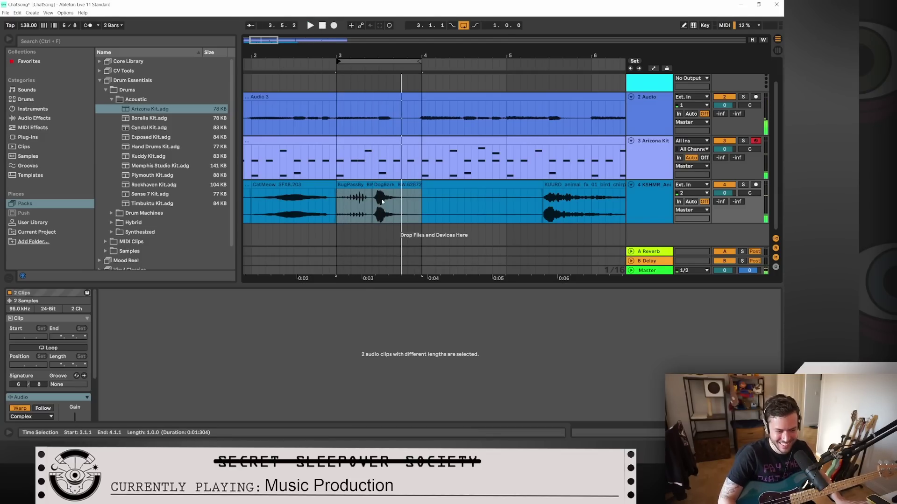
Step: Move the bar 3 portion of the dog bark onto a new audio track beneath track 4, keeping the bug sample on track 4
scroll(382, 202, up, 1)
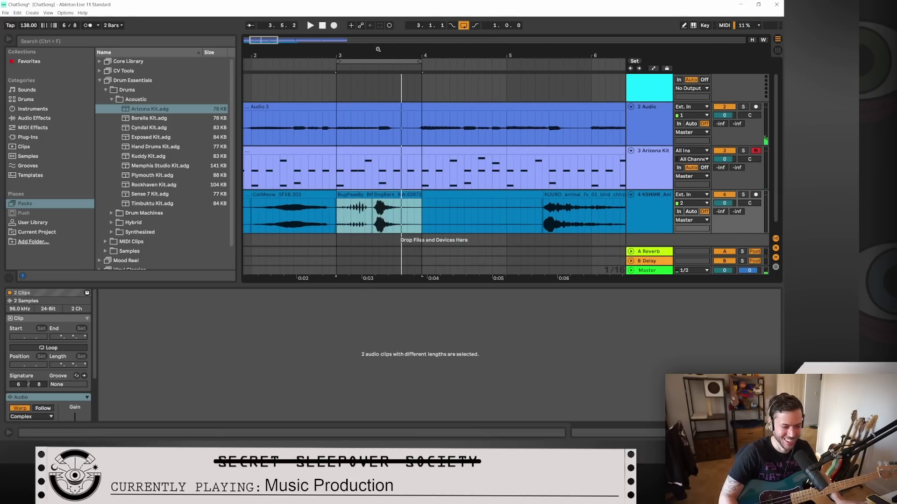
scroll(401, 191, down, 1)
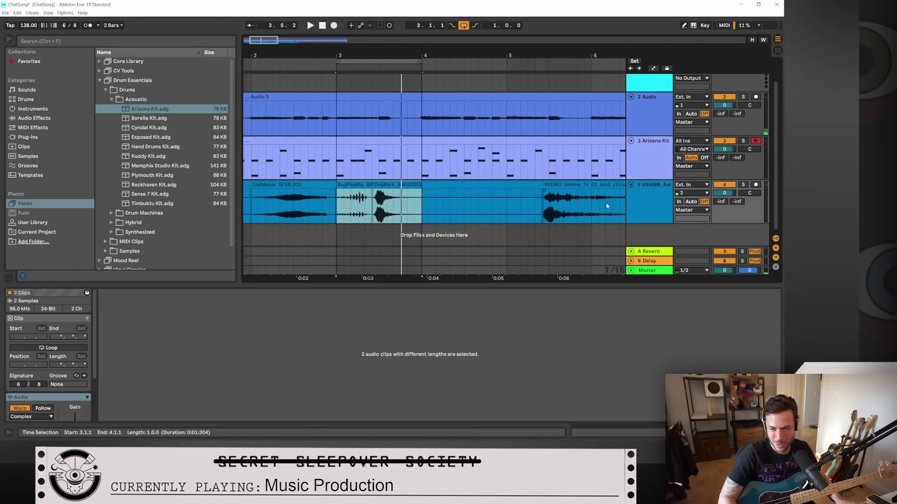
drag(402, 203, 402, 237)
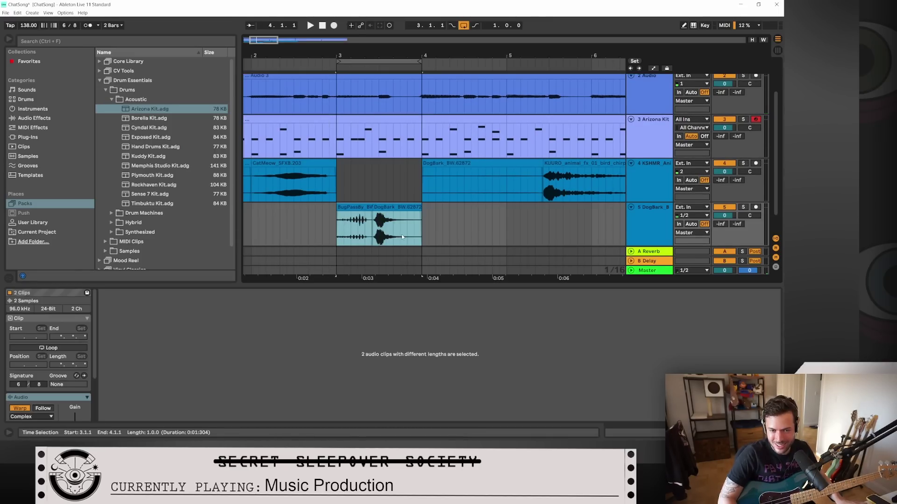
click(374, 188)
drag(352, 206, 354, 187)
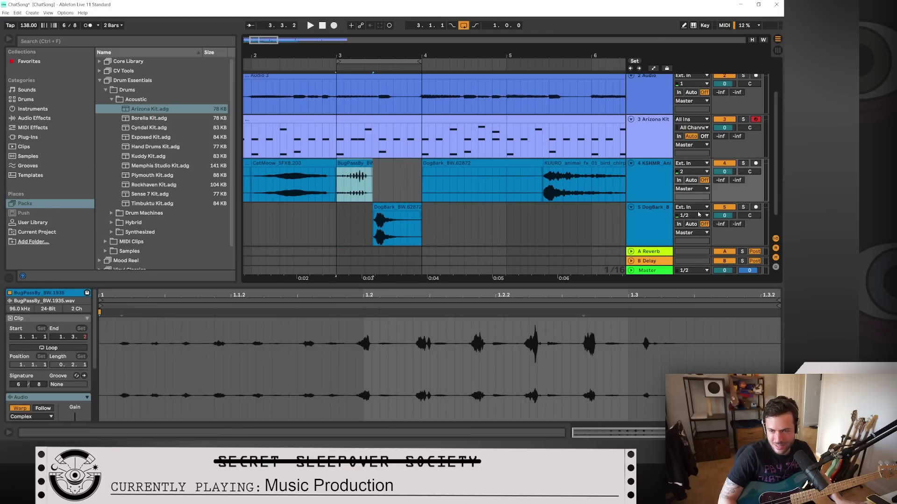
Step: Add the Ambience room reverb preset to the separate dog bark track
click(642, 231)
click(100, 81)
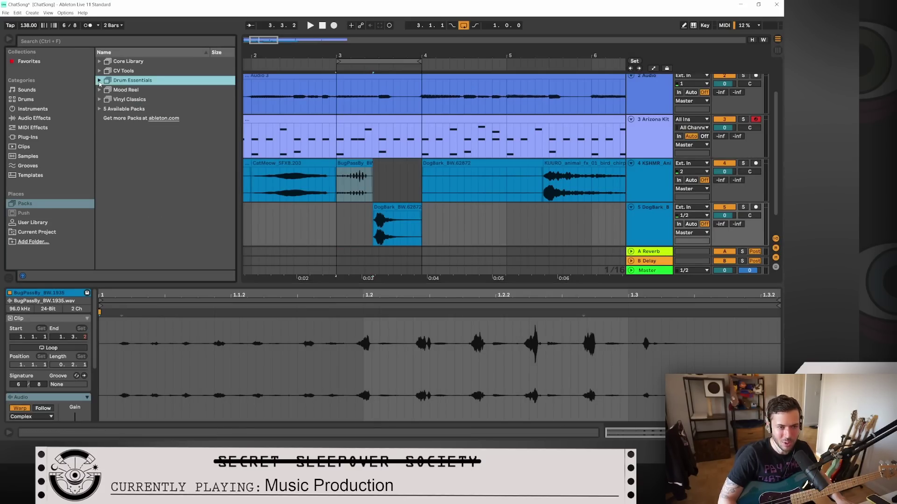
click(34, 118)
scroll(110, 137, down, 2)
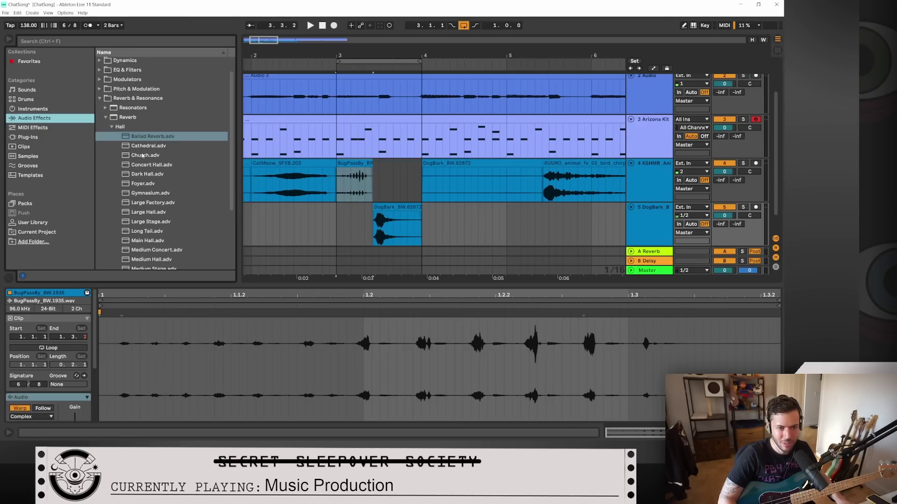
click(112, 109)
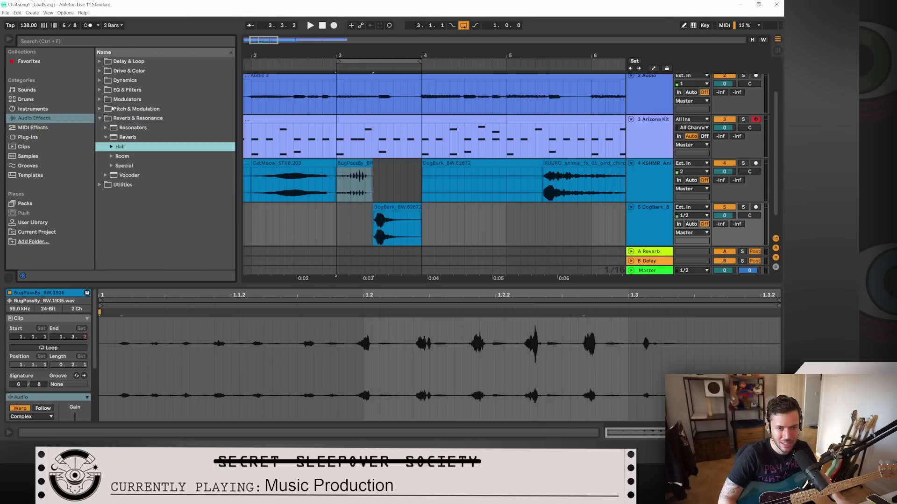
click(113, 158)
scroll(114, 162, down, 1)
drag(142, 158, 212, 160)
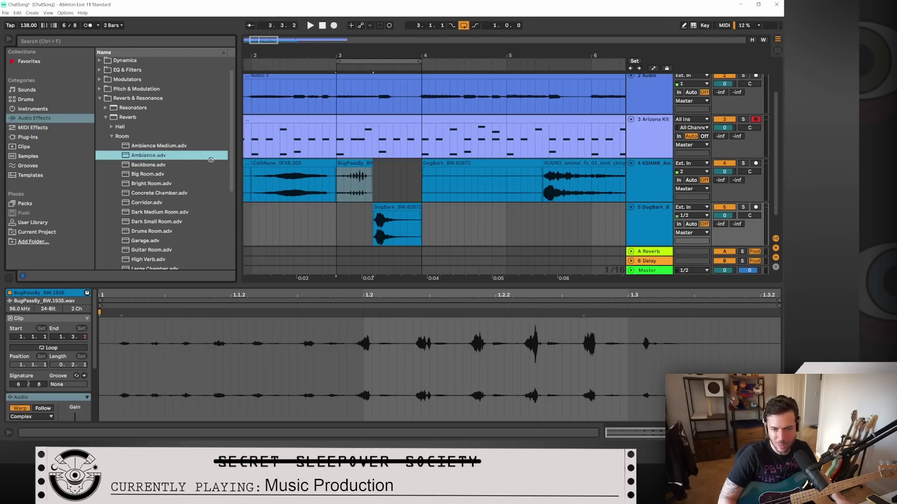
drag(401, 211, 401, 211)
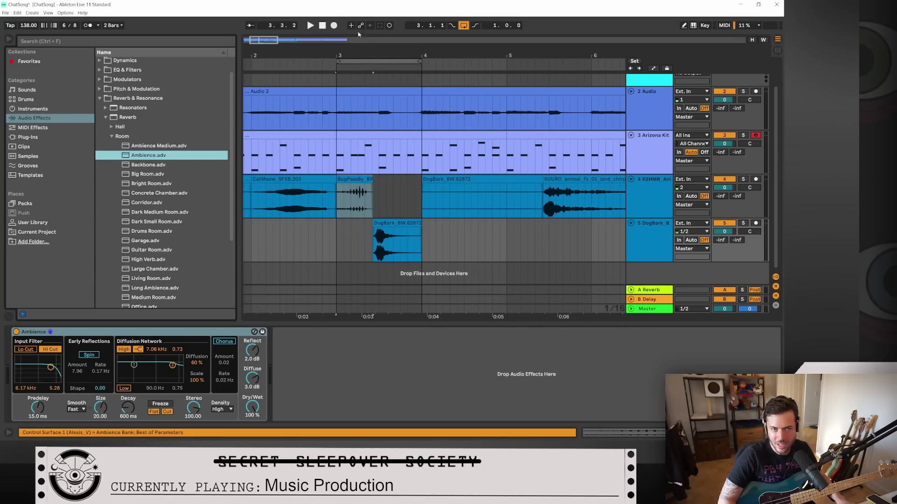
Step: Play the loop at bar 3 and move the BugPassBy clip from the KSHMR track down to the DogBark track
click(310, 26)
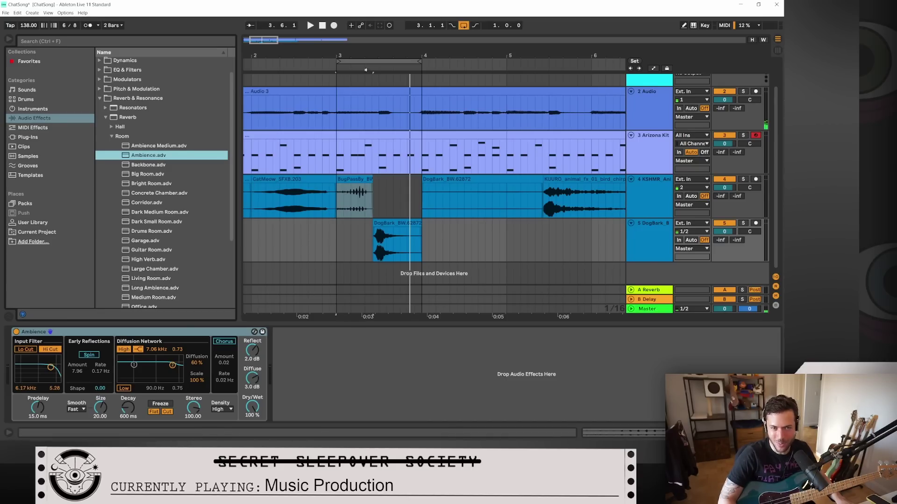
drag(397, 55, 397, 22)
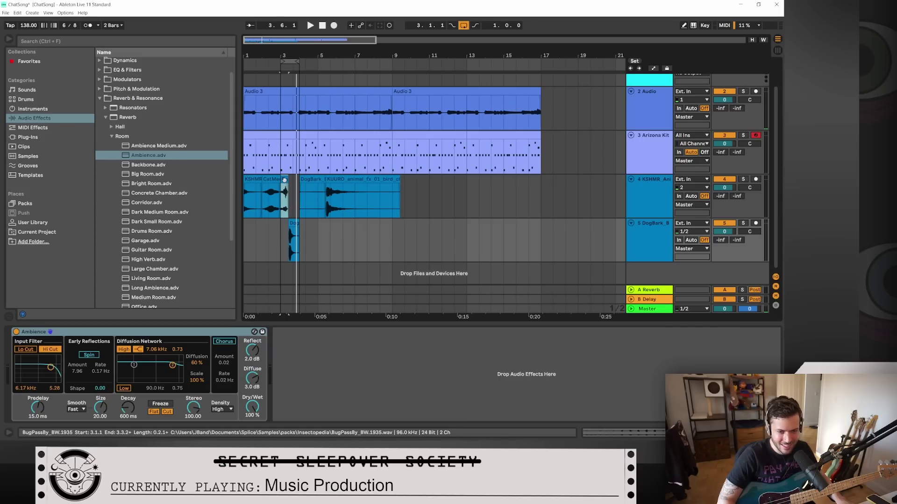
drag(284, 180, 285, 225)
click(281, 68)
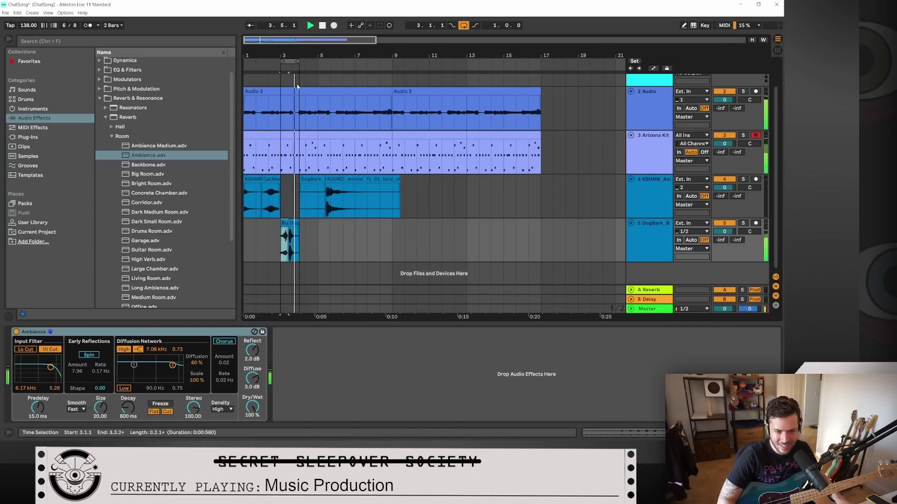
Step: Solo the DogBark track and audition its two clips in the bar 3 loop
key(space)
click(744, 223)
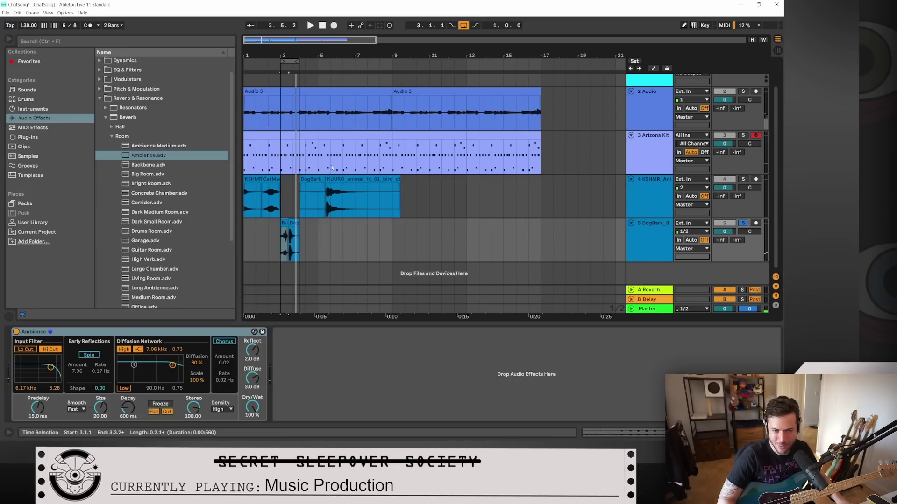
key(space)
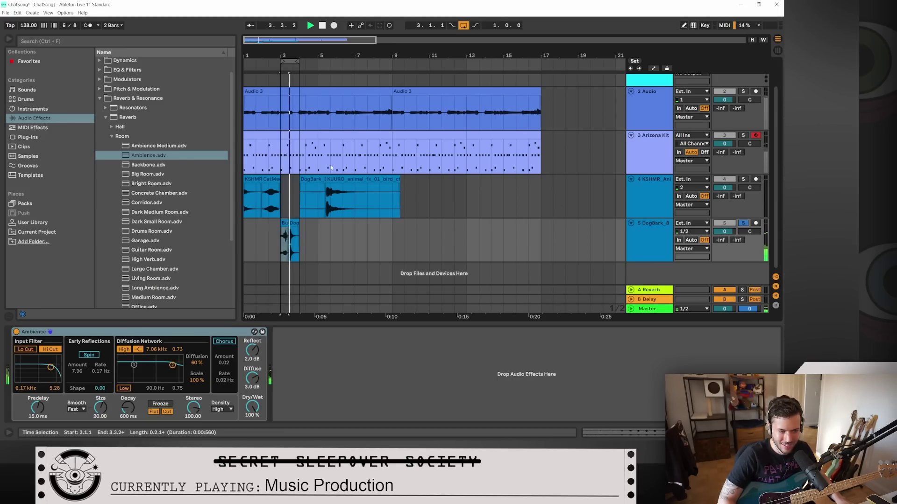
key(space)
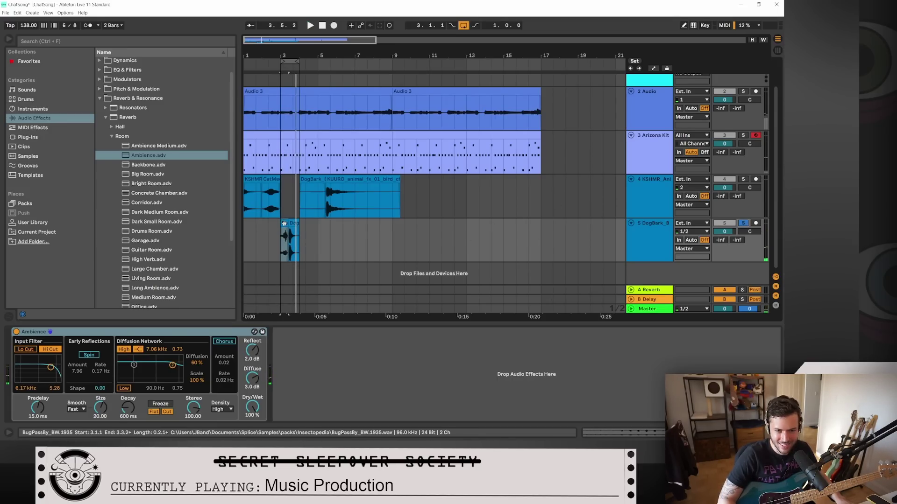
Step: Move the BugPassBy clip onto a new audio track below DogBark, audition it, and unsolo the DogBark track
click(282, 248)
drag(284, 267, 285, 267)
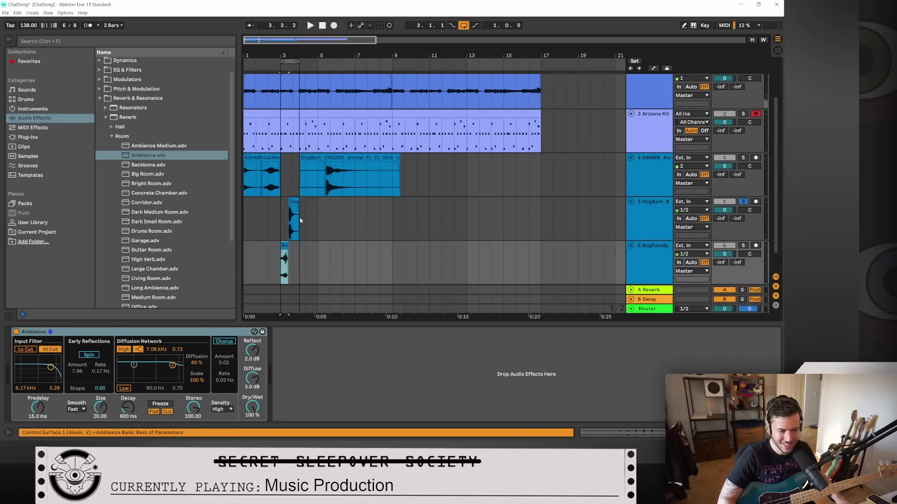
key(space)
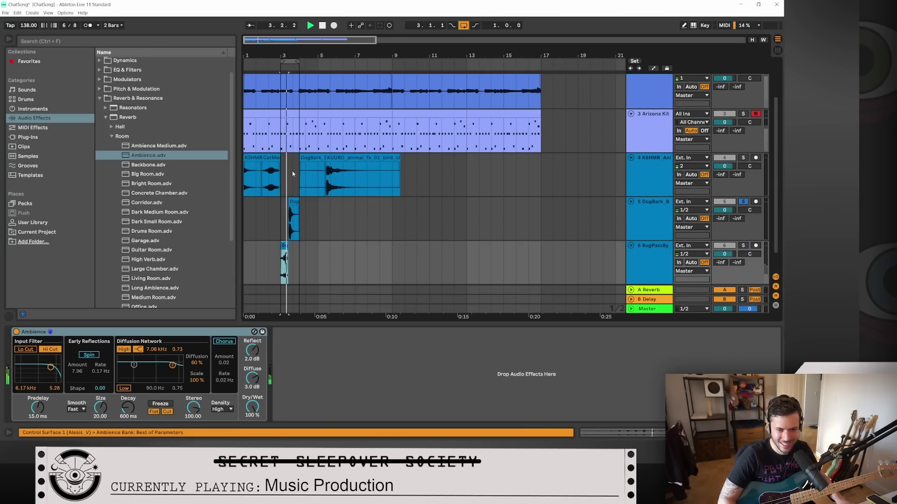
click(743, 202)
Step: Delete the leftover DogBark clip between bars 4 and 5 on the KSHMR track
drag(326, 177, 300, 178)
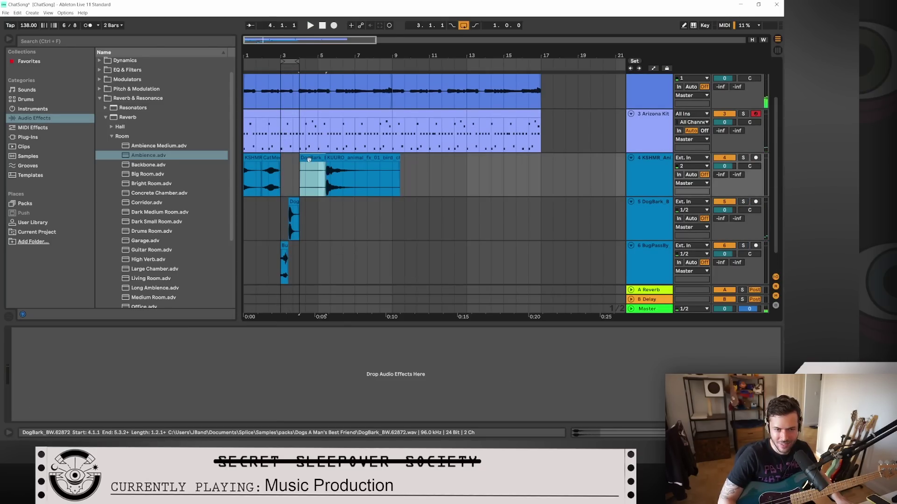
click(294, 204)
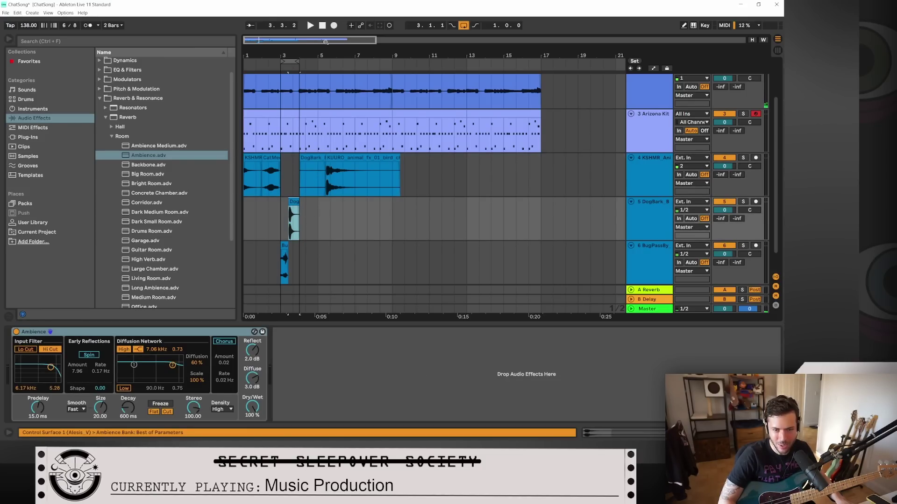
drag(323, 182, 300, 181)
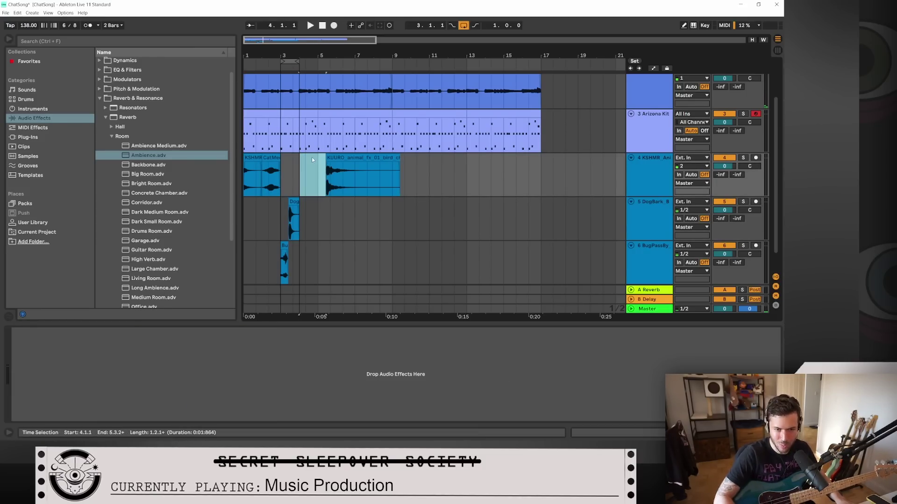
Step: Set the DogBark track's Ambience reverb to 92 % Dry/Wet and 4.2 dB Diffuse while listening to the loop
click(295, 204)
drag(253, 406, 252, 418)
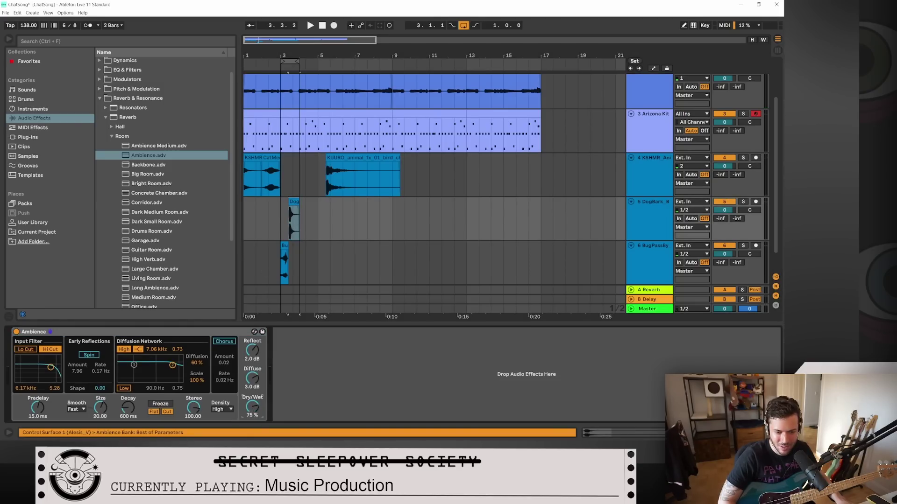
key(space)
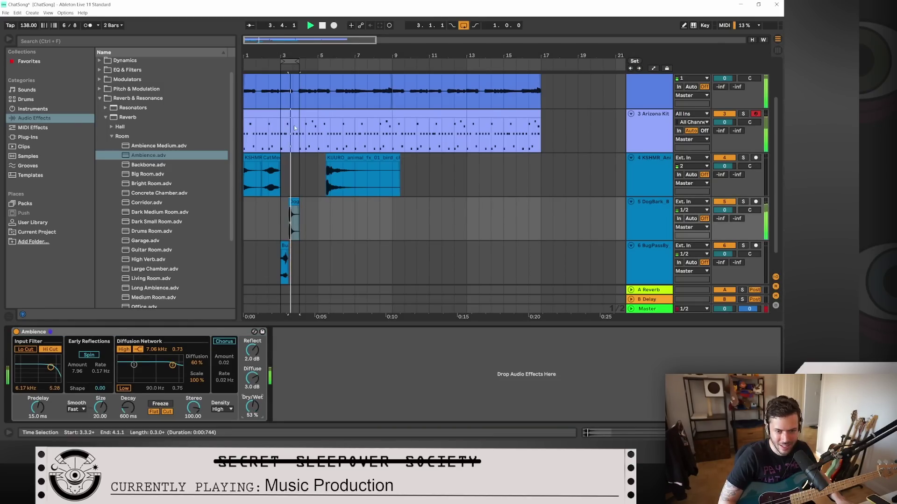
scroll(251, 396, up, 10)
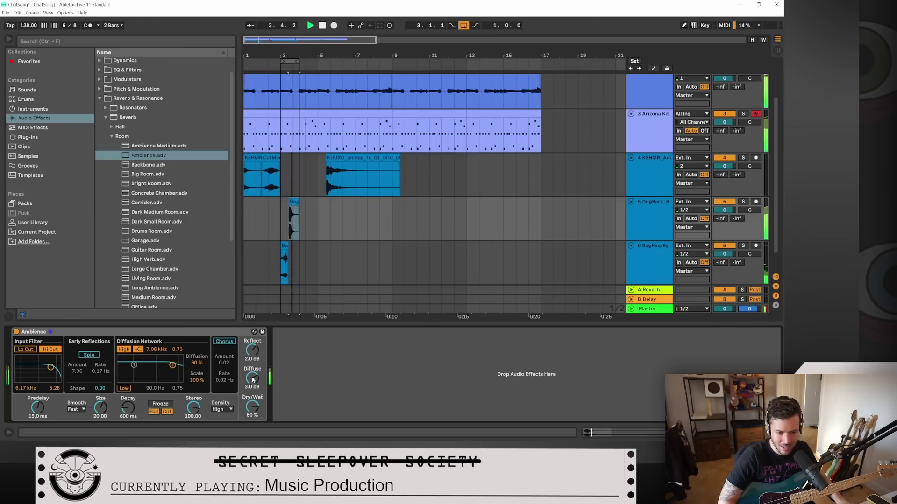
mouse_move(253, 379)
mouse_down()
mouse_move(252, 369)
mouse_move(252, 388)
mouse_up()
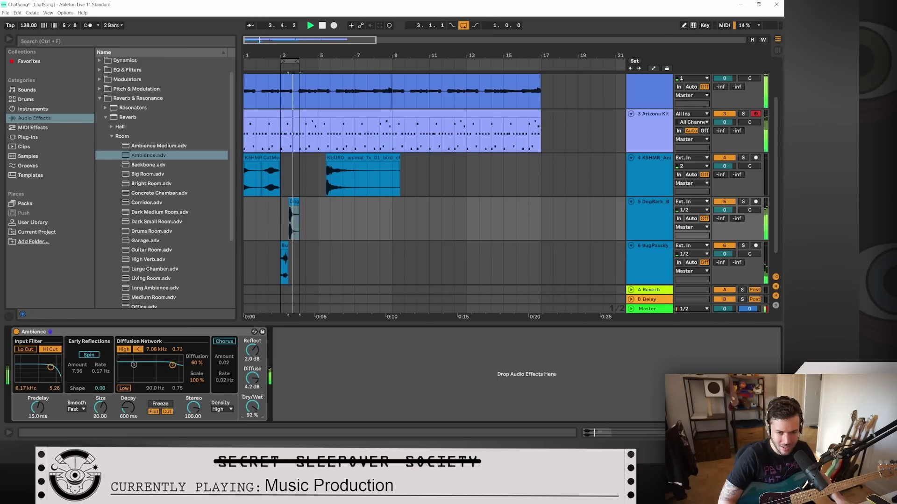
Step: Turn off the Ambience reverb on the BugPassBy track and stop playback
click(656, 265)
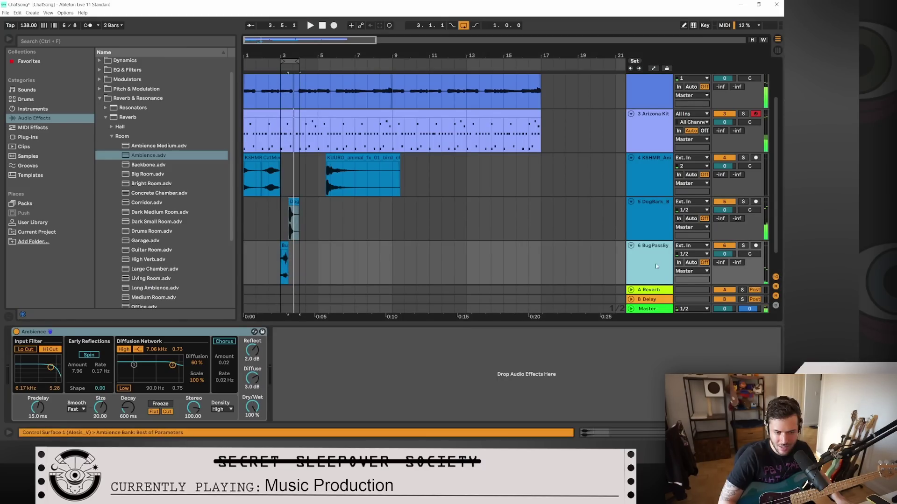
click(16, 332)
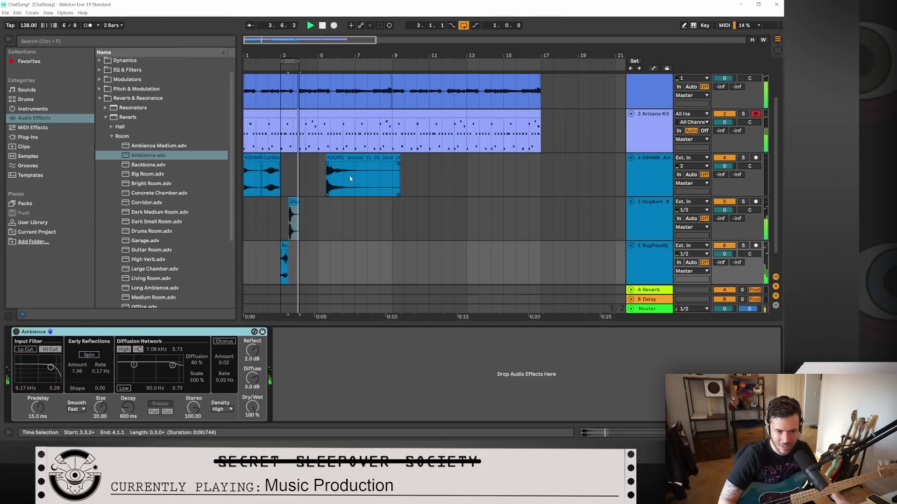
click(323, 25)
key(space)
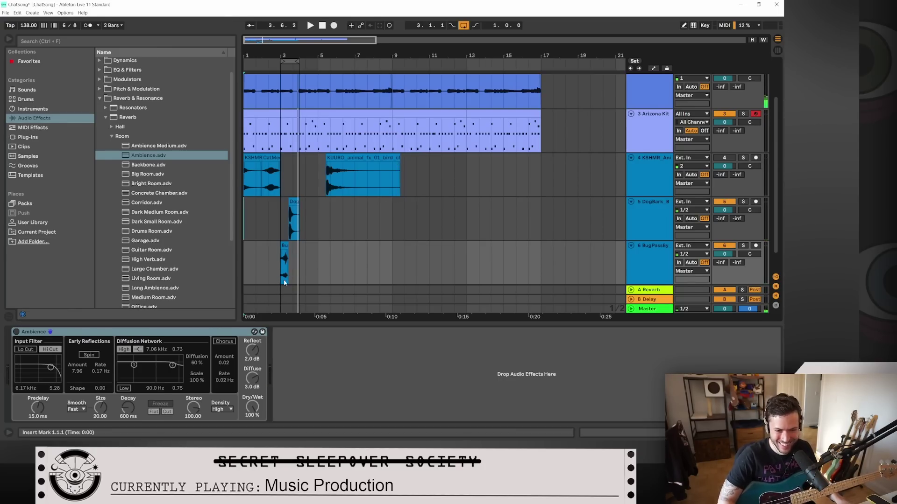
Step: Move the BugPassBy and DogBark clips together to bar 11 and audition them against the song
drag(284, 282, 442, 200)
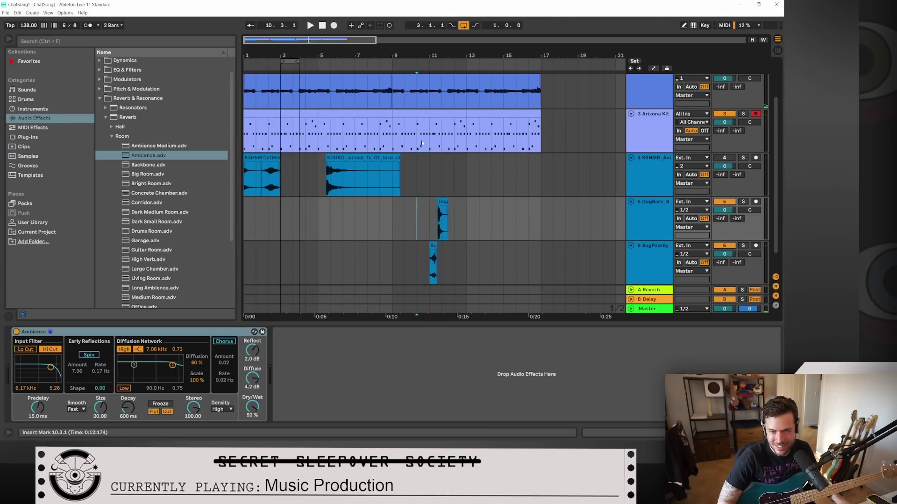
key(space)
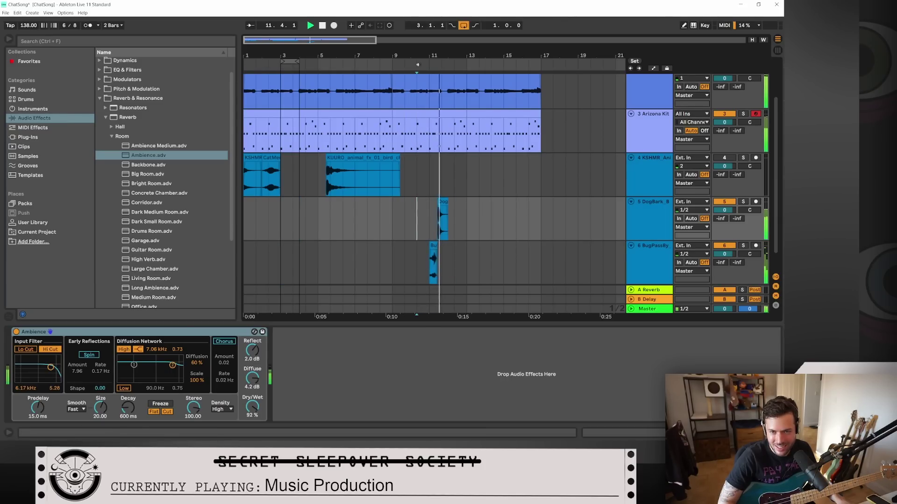
key(space)
click(335, 64)
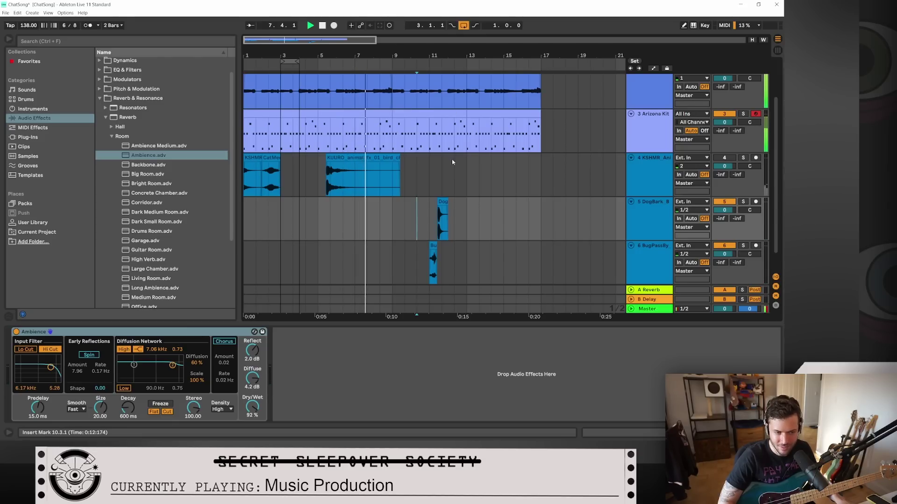
key(space)
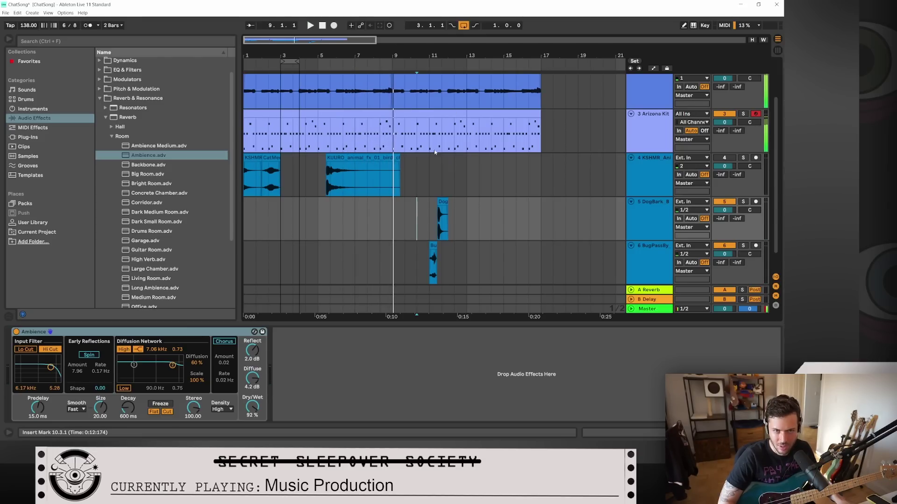
Step: Move the BugPassBy clip to the end of bar 8 and the DogBark clip to bar 9, and audition them
drag(339, 38, 369, 206)
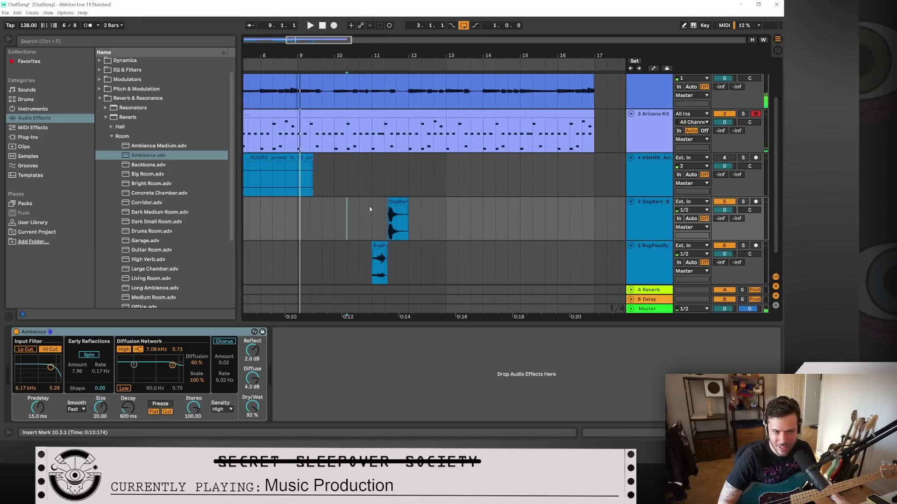
drag(378, 244, 288, 243)
drag(398, 208, 302, 204)
click(271, 59)
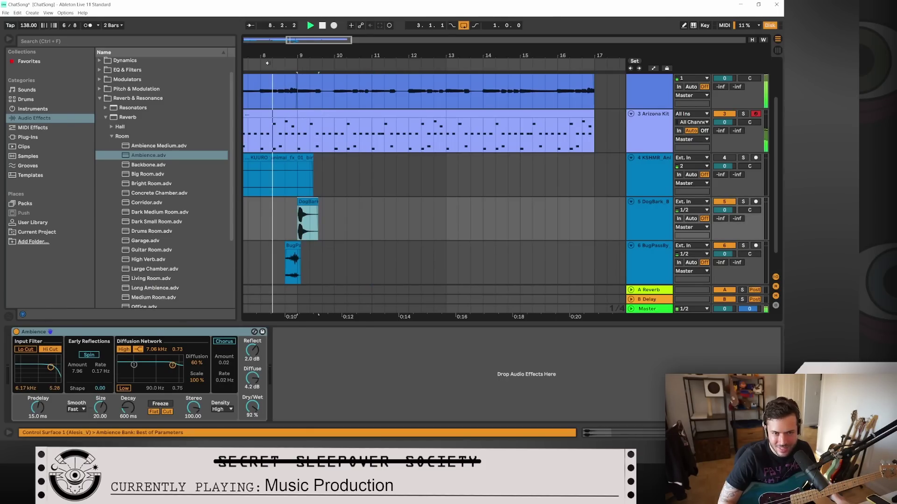
key(space)
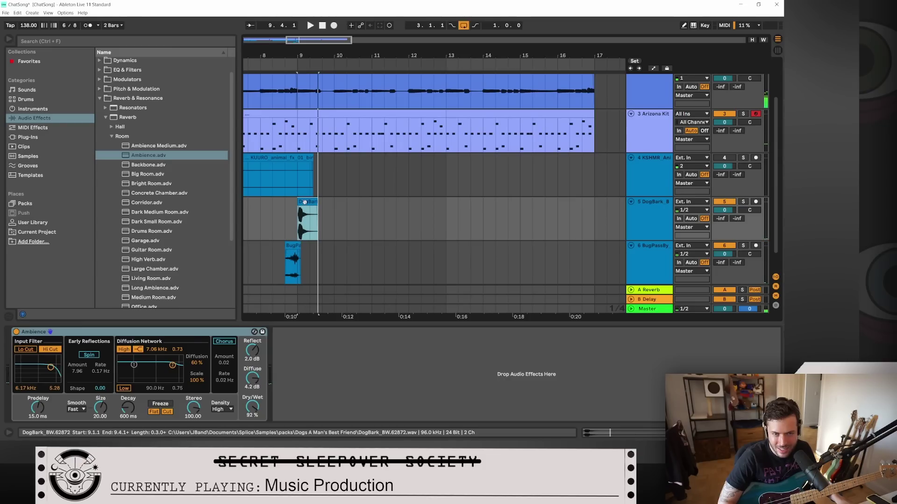
Step: Play back the lead-in to bar 9 to check the timing of the bug and dog bark clips
click(259, 66)
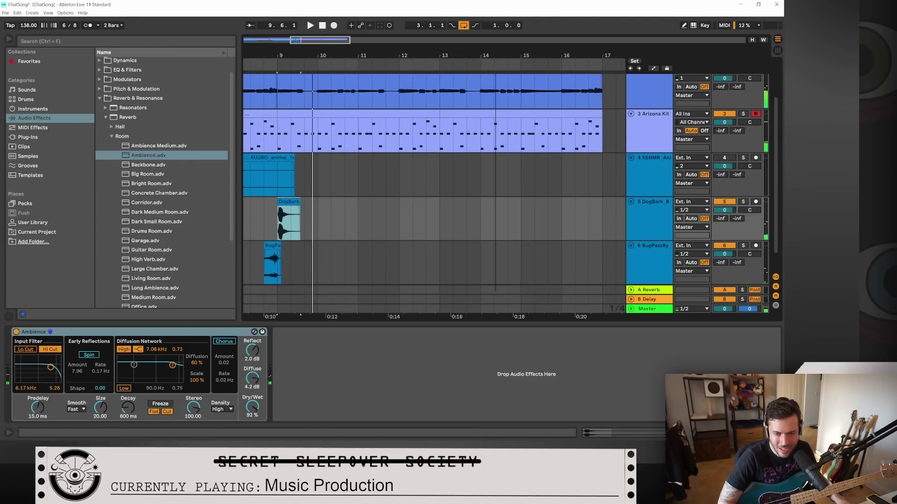
drag(330, 36, 327, 51)
click(277, 66)
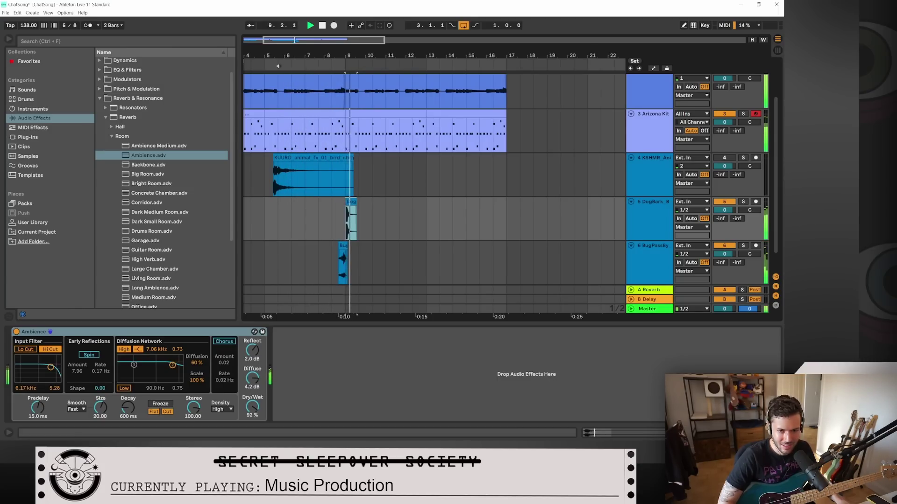
key(space)
Step: Nudge the DogBark clip slightly ahead of bar 9 and the BugPassBy clip slightly earlier to about 8.4.2, and audition them
drag(336, 39, 314, 47)
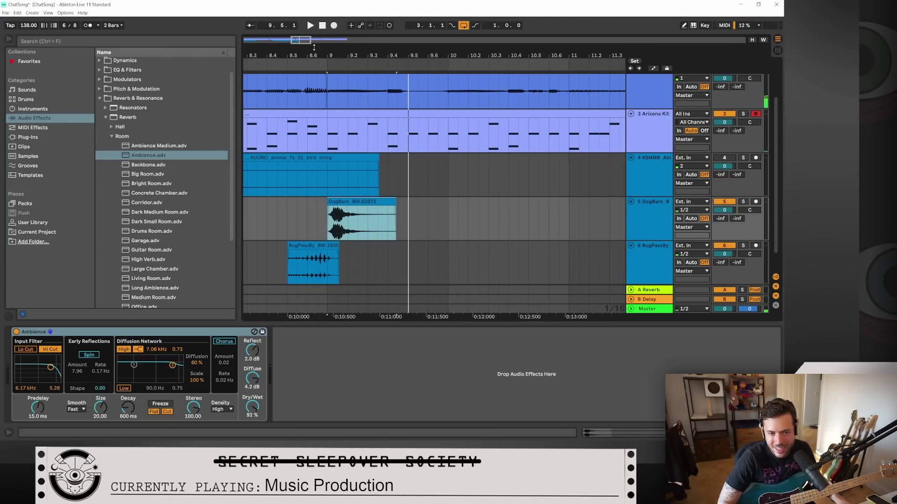
click(352, 205)
click(352, 202)
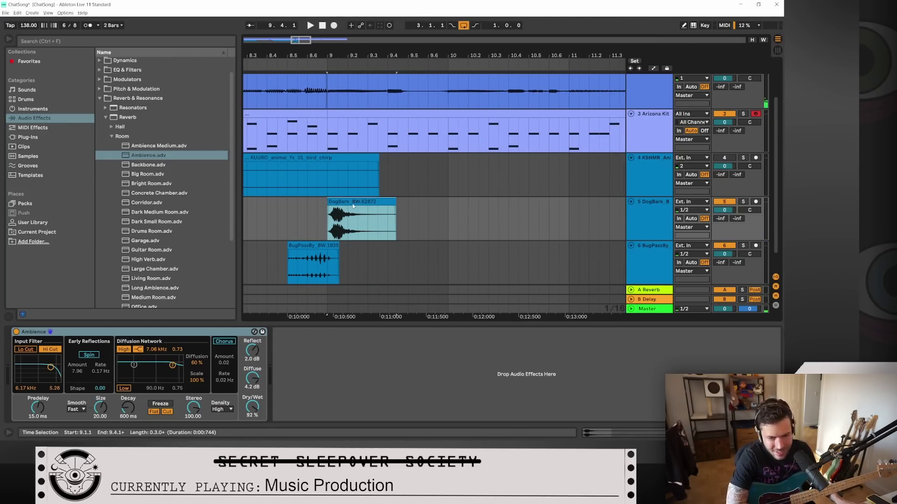
click(353, 206)
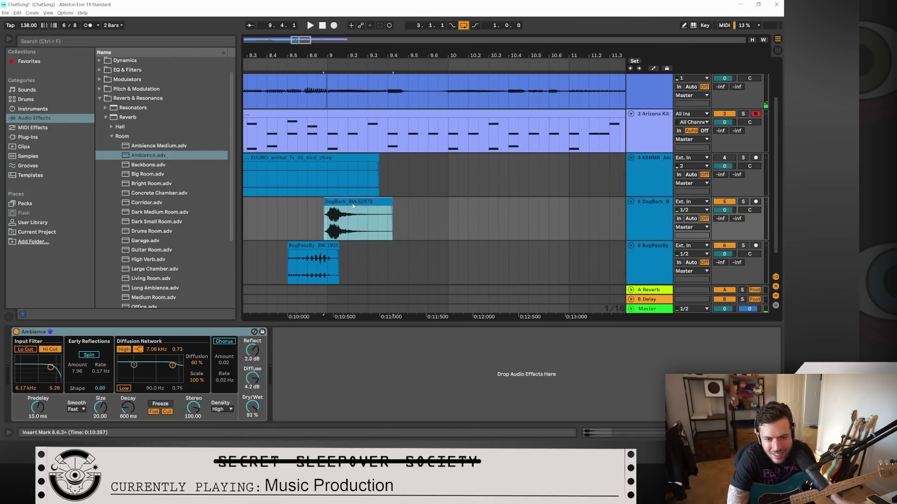
click(329, 251)
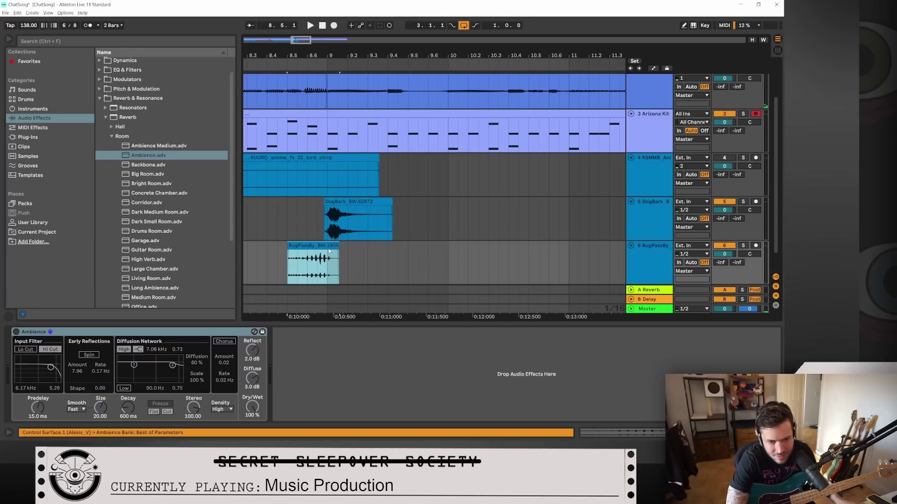
key(space)
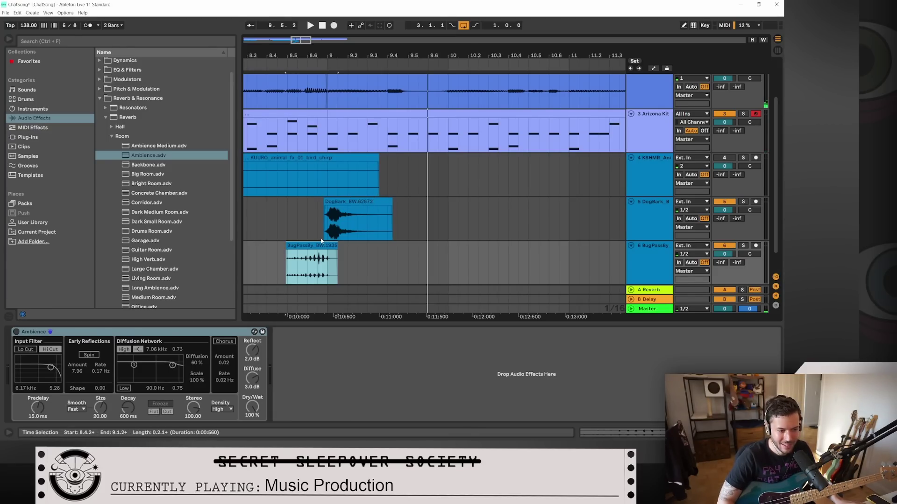
Step: Add the Shifter effect after the Ambience reverb on the DogBark track and raise its coarse pitch to 6 st during playback
click(357, 201)
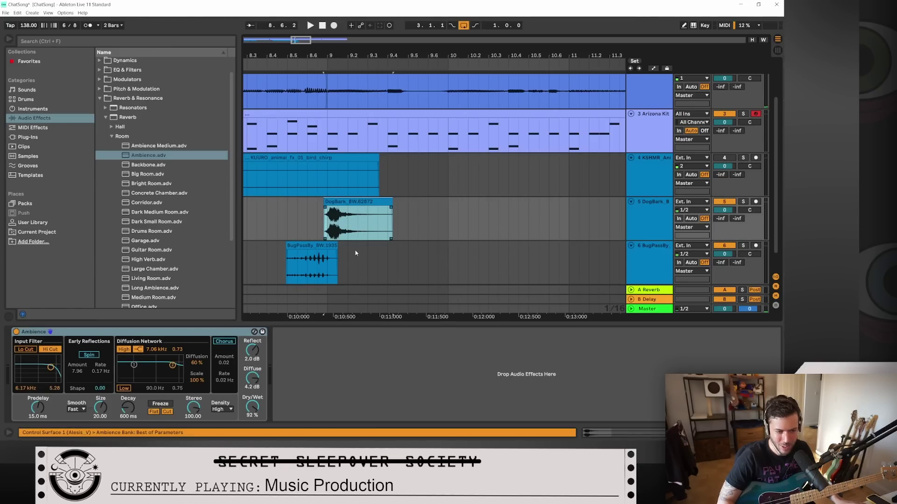
click(100, 98)
click(99, 109)
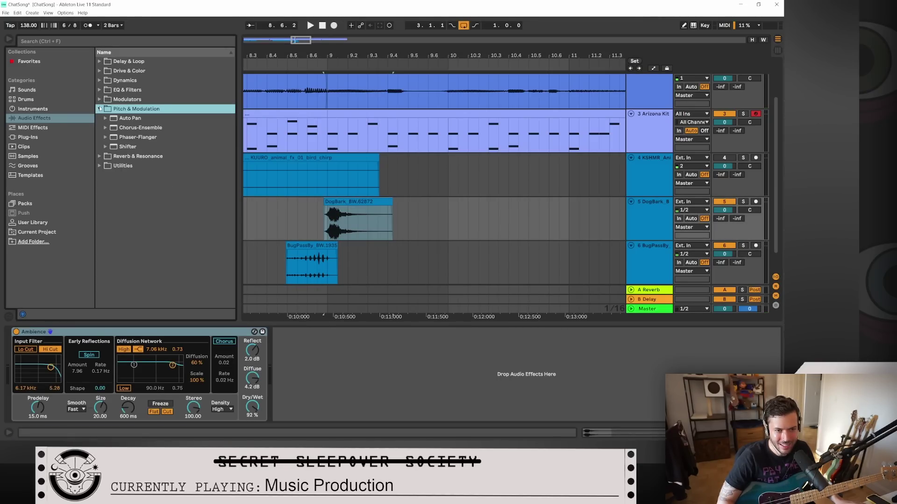
click(120, 119)
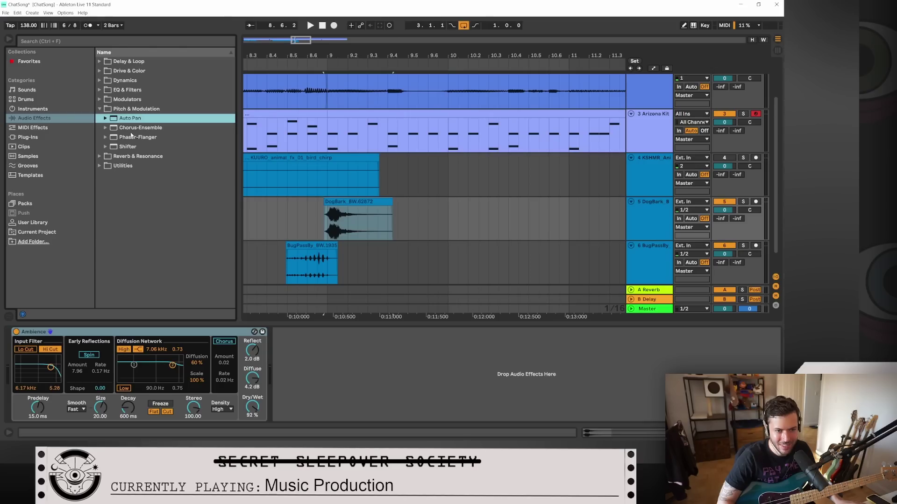
key(Down)
key(Down)
key(Down)
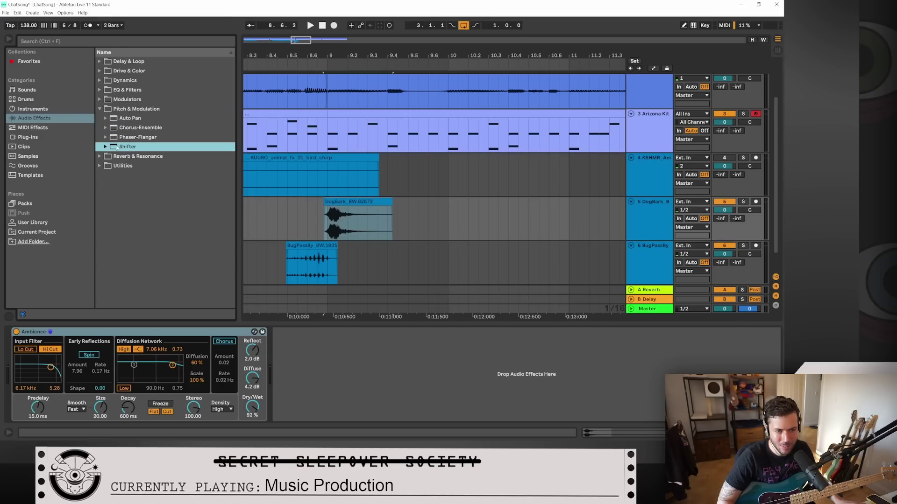
drag(127, 176, 326, 388)
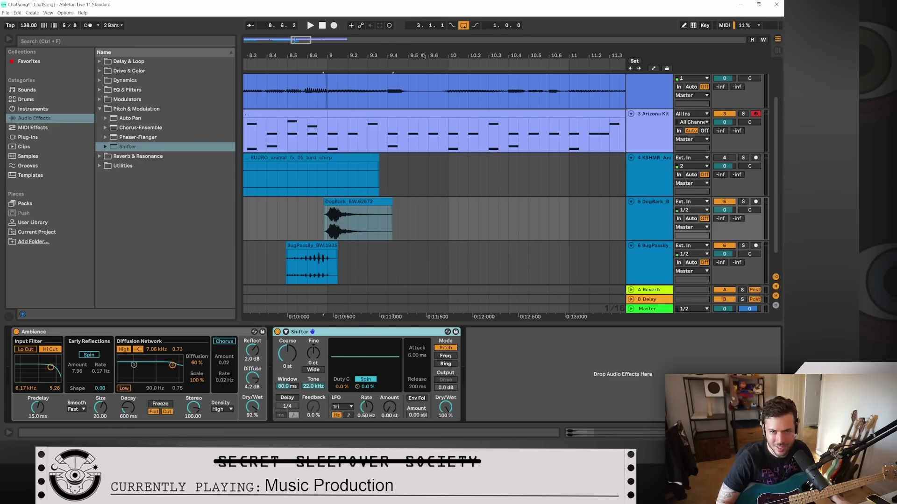
key(space)
drag(288, 359, 288, 345)
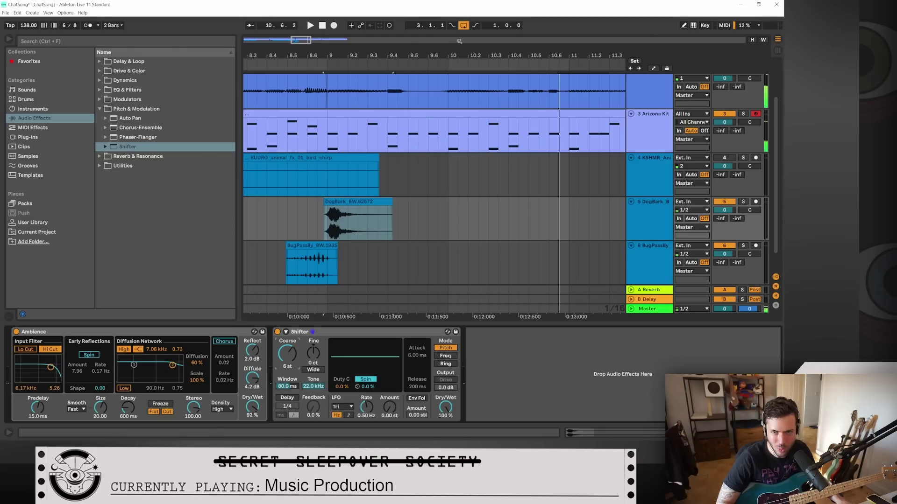
Step: Loop the section from 8.4.2 to 9.4.2 around the BugPassBy and DogBark clips and play it
click(287, 267)
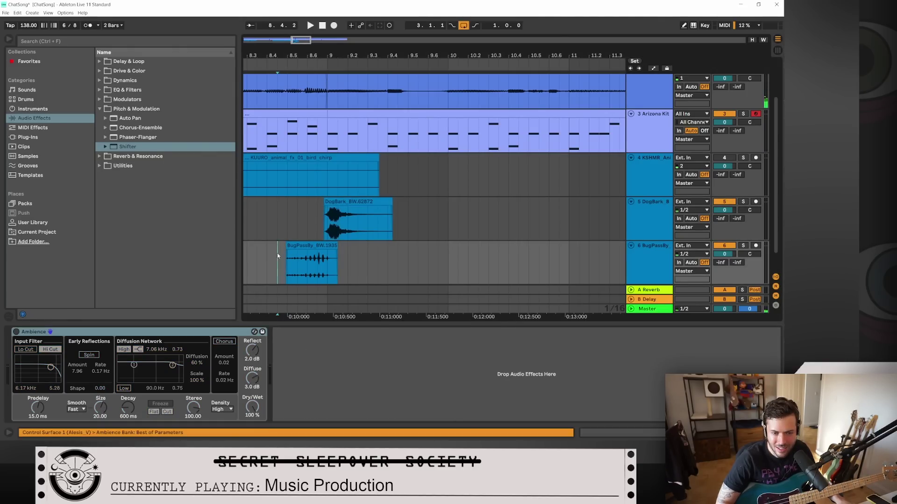
drag(276, 253, 384, 256)
right_click(361, 251)
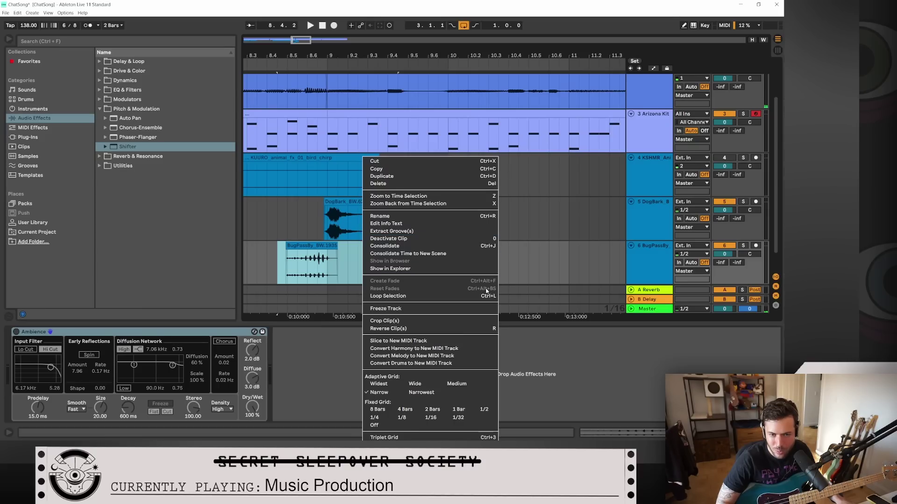
click(426, 295)
key(space)
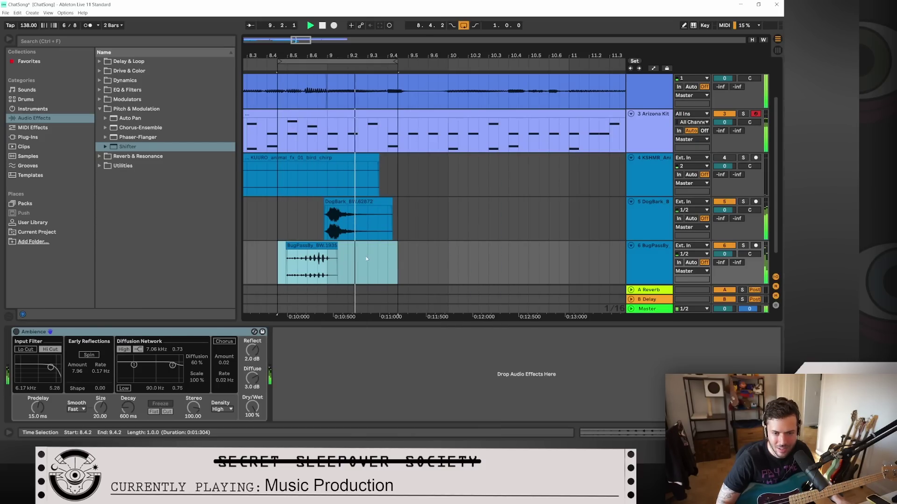
Step: Try the DogBark Shifter's coarse pitch at 24 st in the loop, and return it to 0 st
click(351, 231)
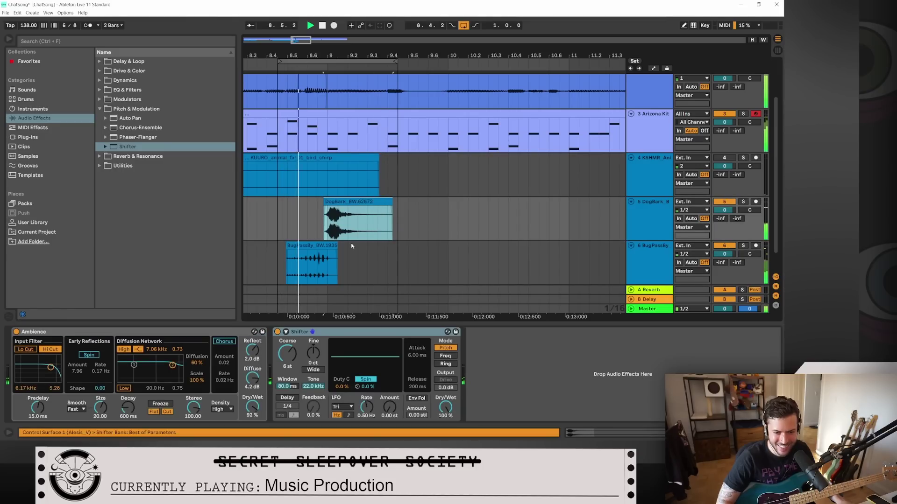
mouse_move(288, 355)
mouse_down()
mouse_move(288, 392)
mouse_move(289, 365)
mouse_up()
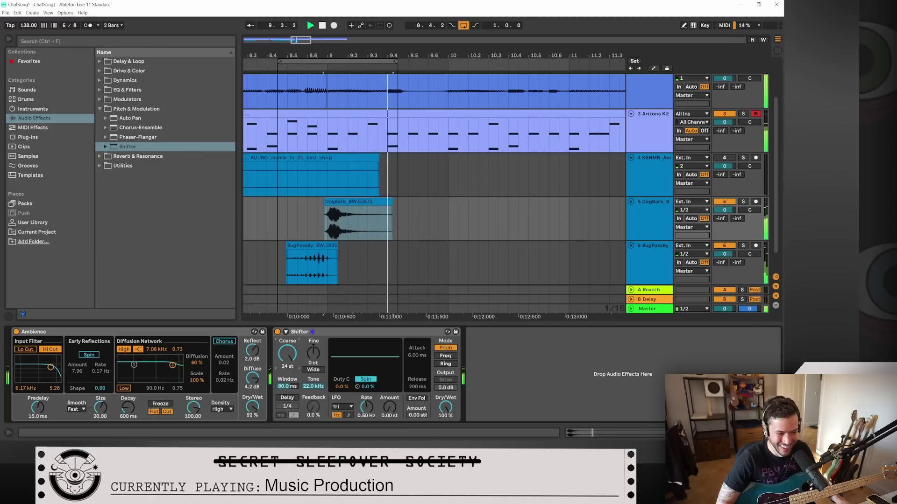
drag(288, 365, 289, 375)
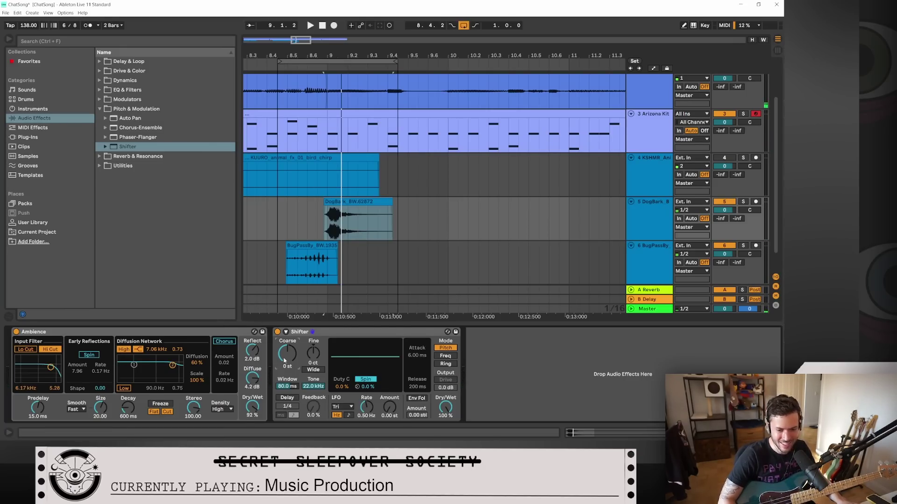
key(space)
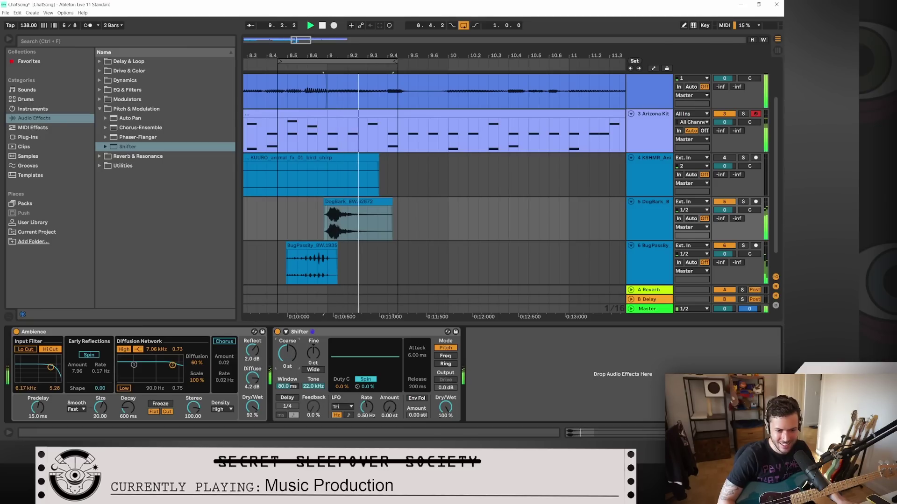
mouse_move(289, 356)
mouse_down()
mouse_move(289, 333)
mouse_move(289, 370)
mouse_move(289, 356)
mouse_up()
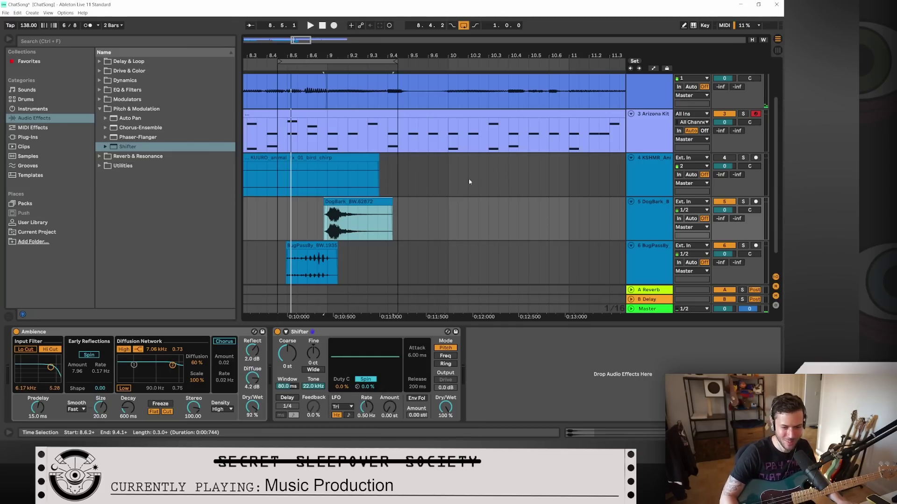
Step: Automate the DogBark Shifter's coarse pitch to rise from -5 st at the bark's start to 5 st just before 9.2, and audition it
click(654, 68)
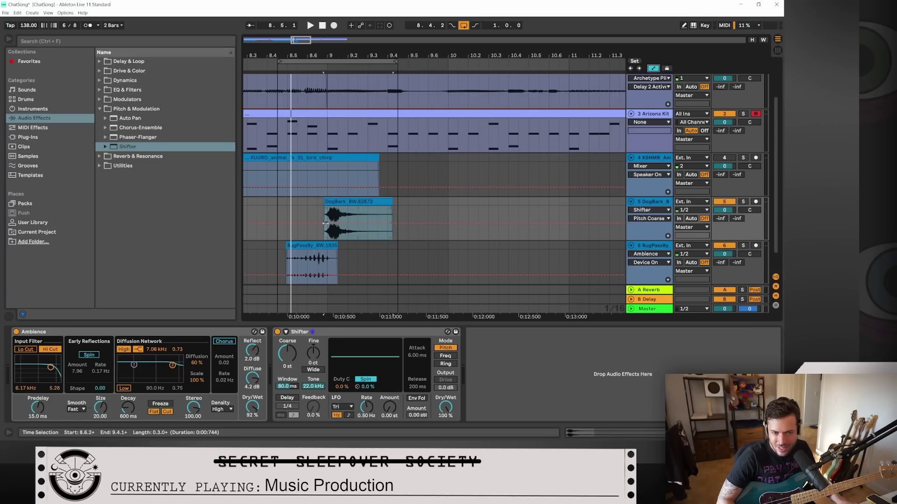
drag(303, 43, 296, 41)
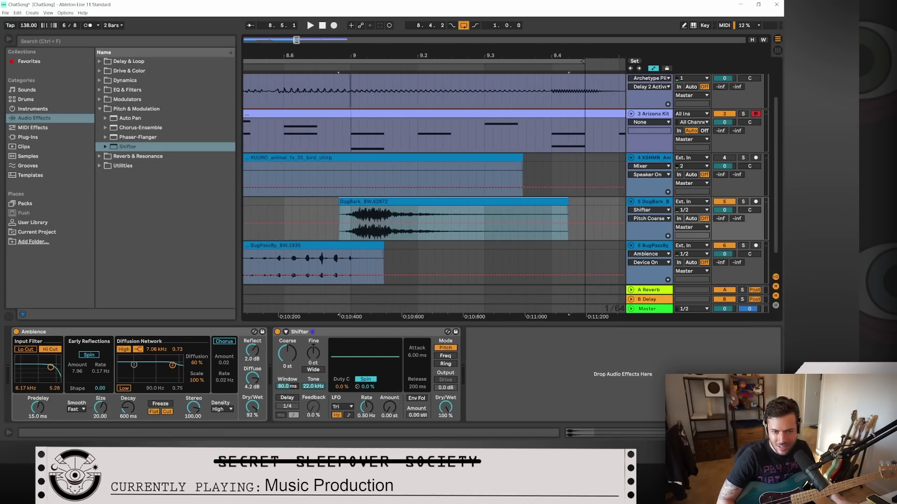
click(345, 224)
drag(346, 225, 346, 232)
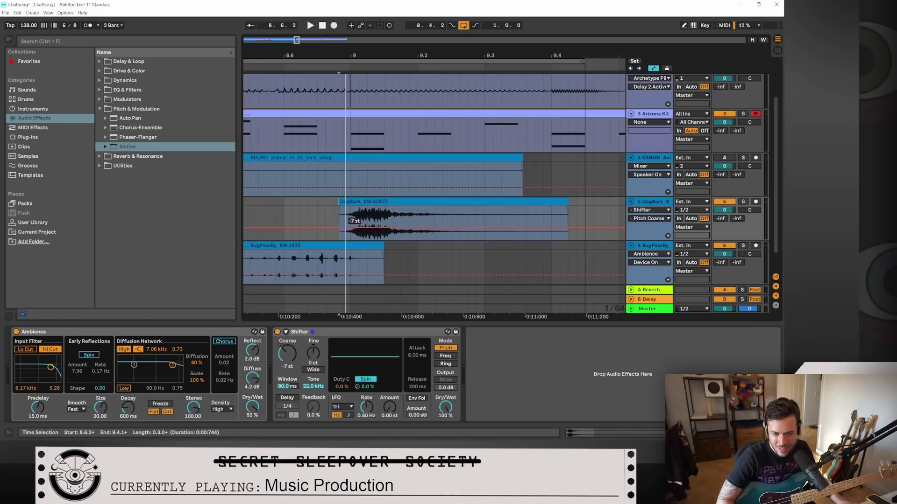
drag(346, 228, 346, 238)
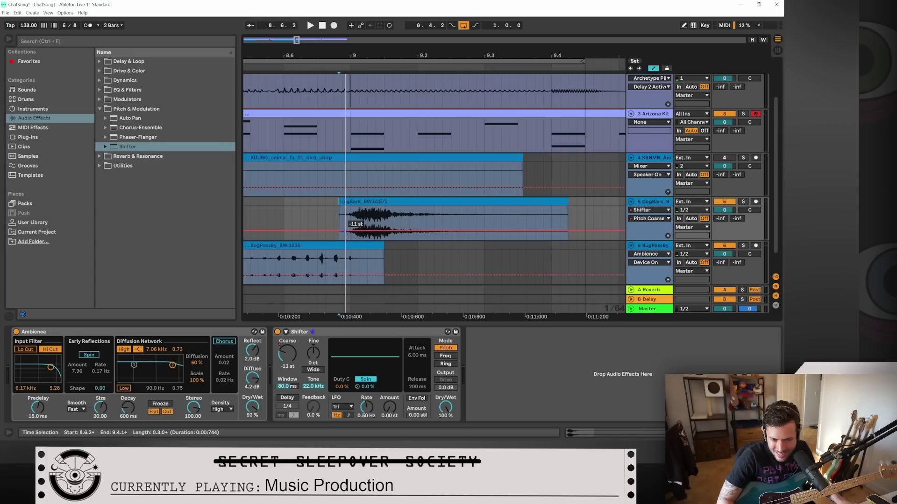
drag(346, 230, 346, 230)
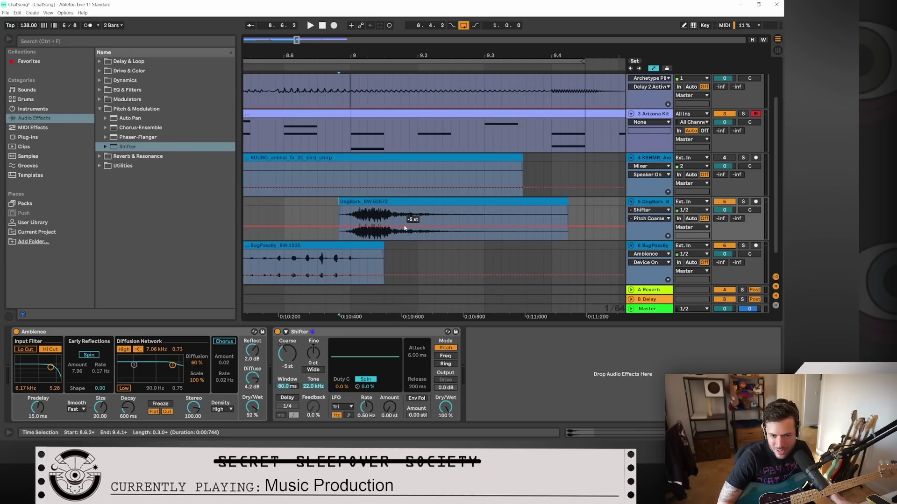
drag(402, 228, 401, 227)
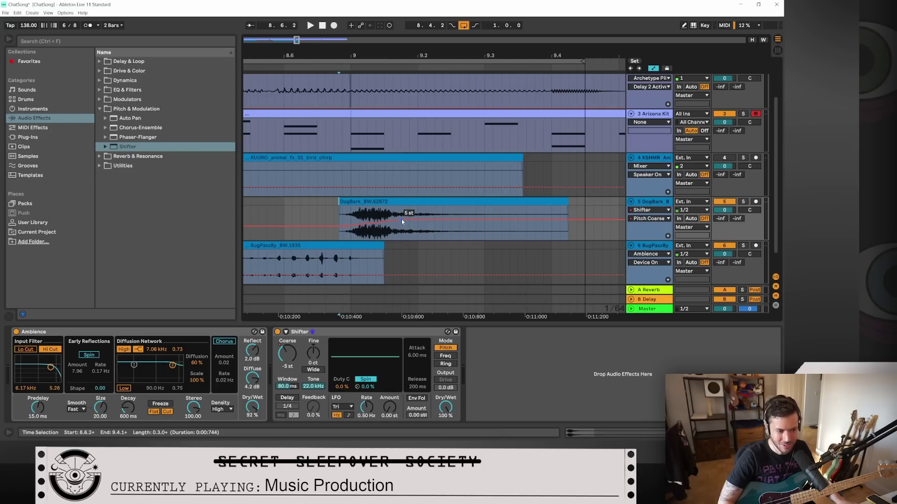
key(space)
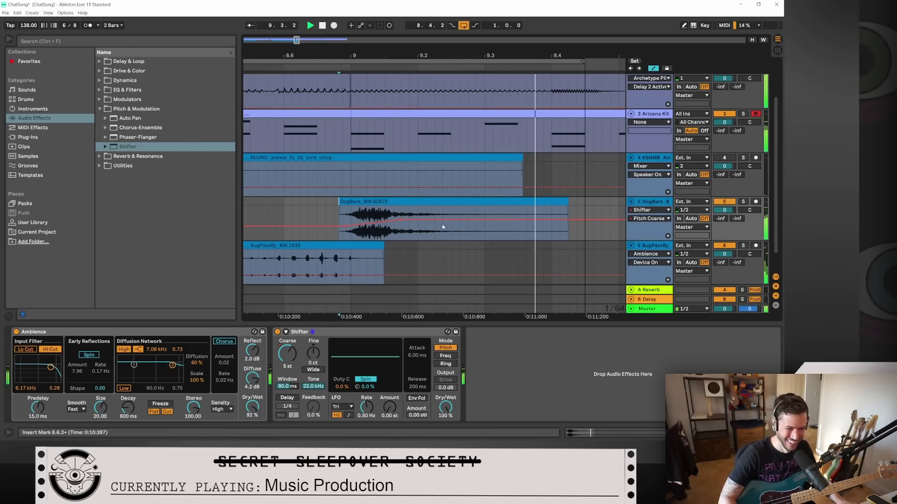
key(space)
Step: Turn off automation view and looping, and play the song from the DogBark clip past its end at bar 17
drag(296, 42, 294, 28)
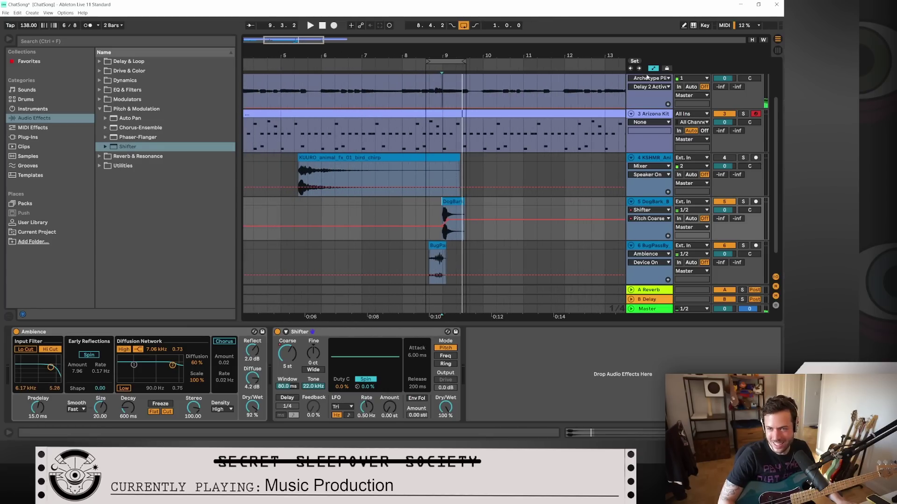
key(ctrl+a)
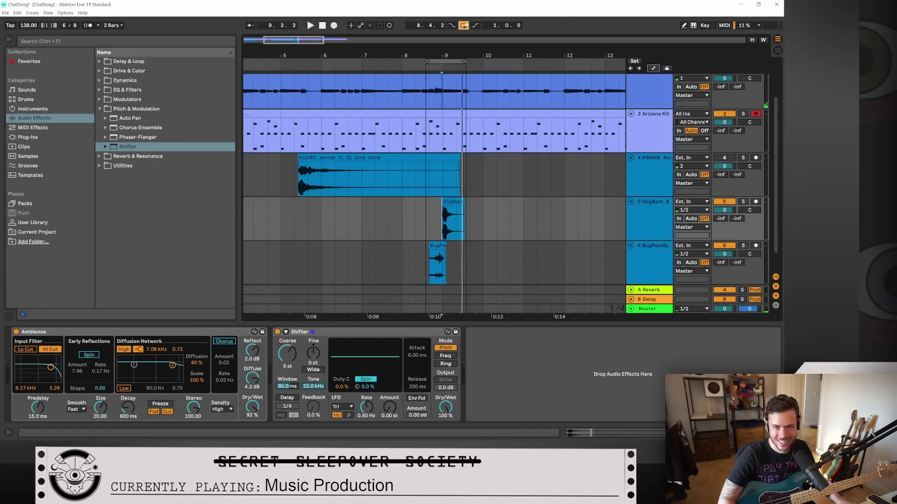
click(464, 25)
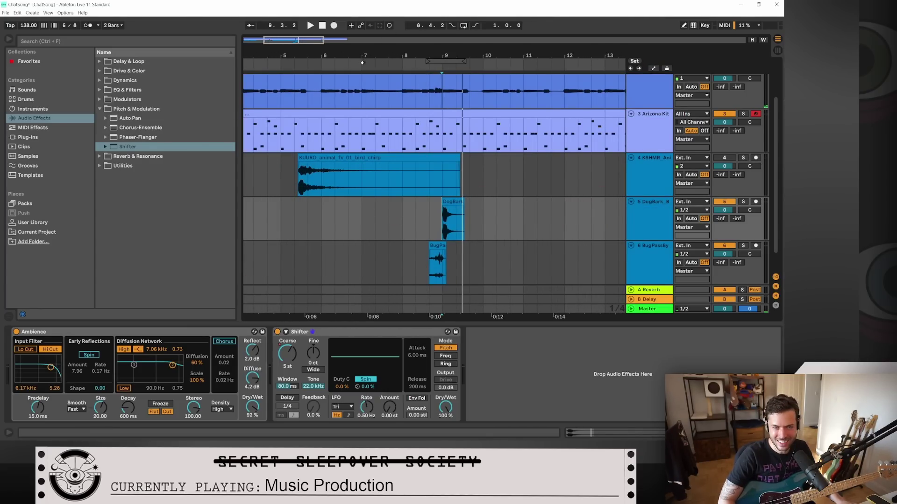
key(space)
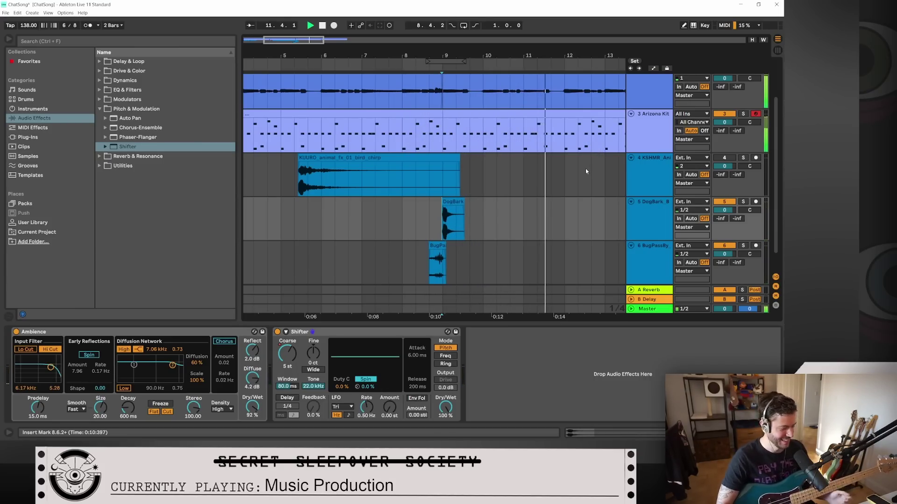
key(minus)
key(minus)
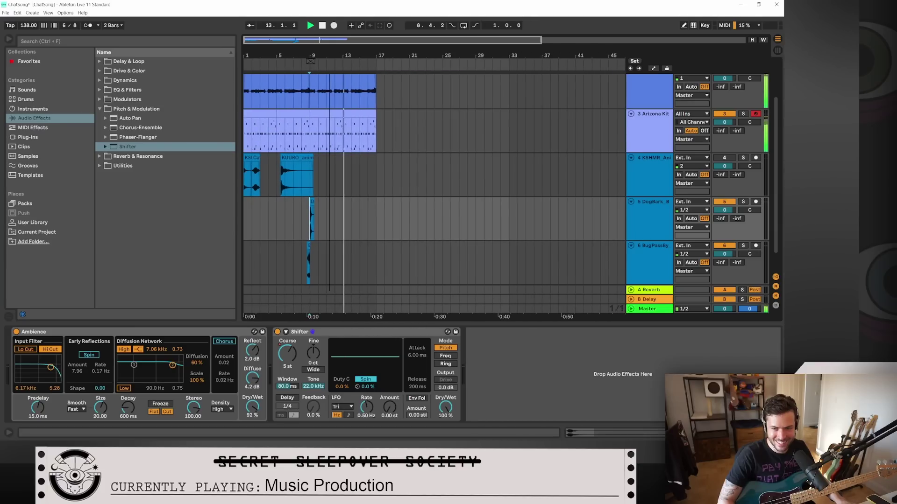
key(plus)
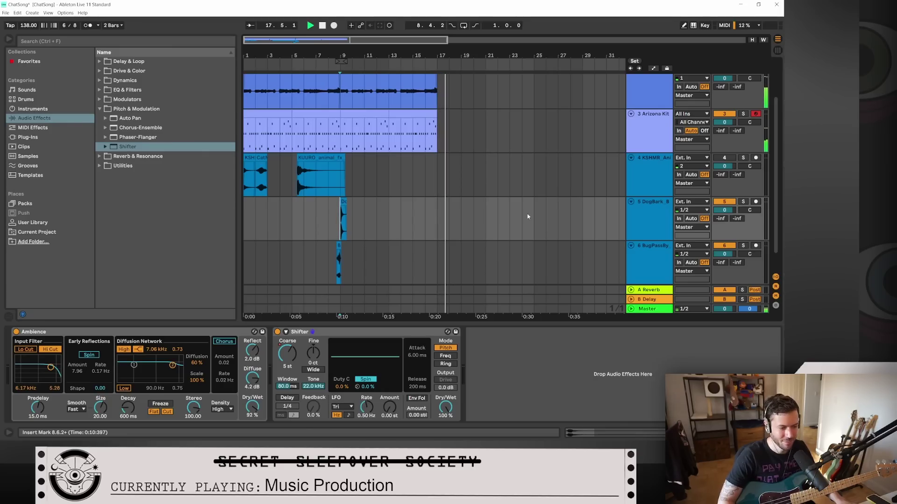
key(space)
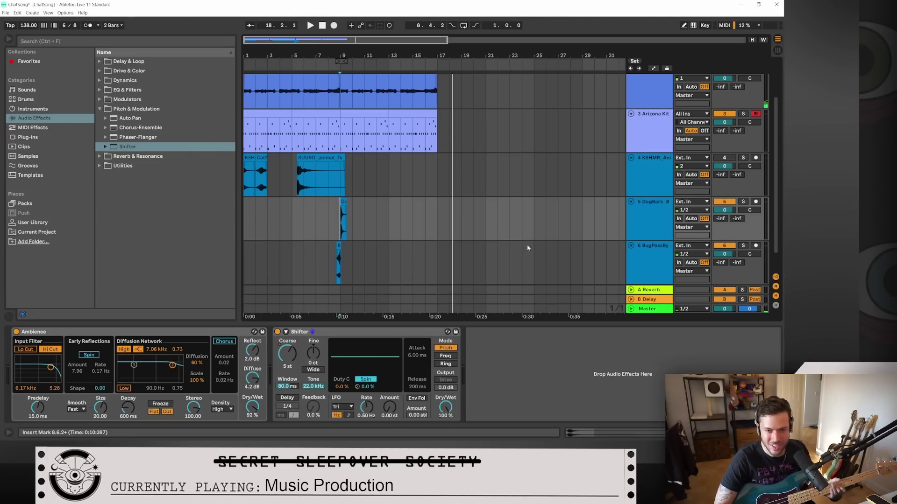
Step: Record a new take on the 2 Audio track from bar 17 to about bar 25, with the metronome on and the track armed
scroll(386, 241, up, 3)
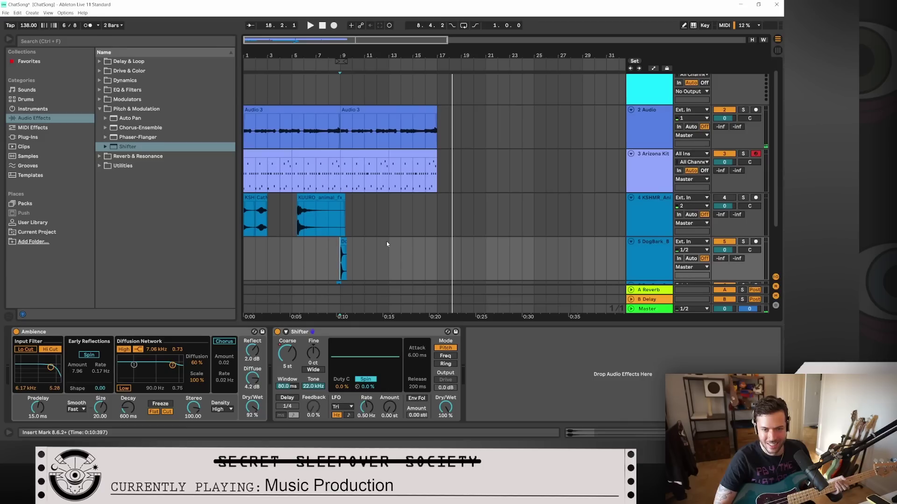
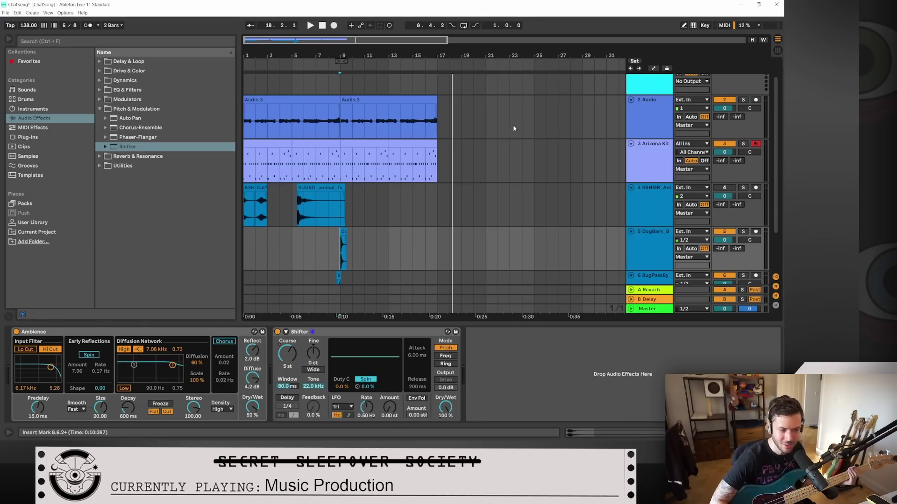
click(439, 125)
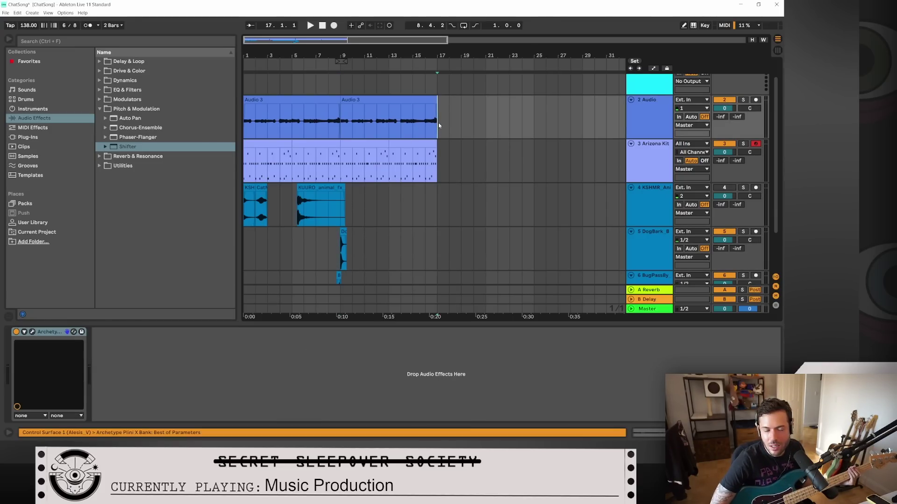
click(88, 25)
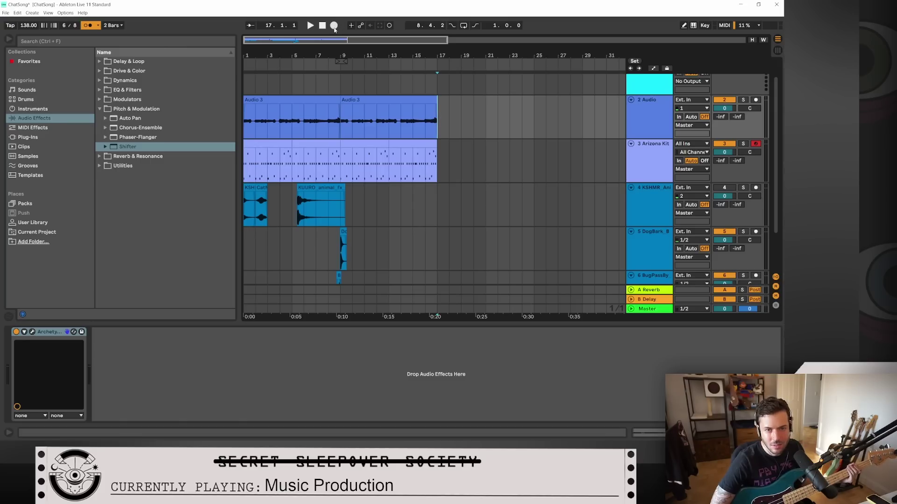
click(755, 100)
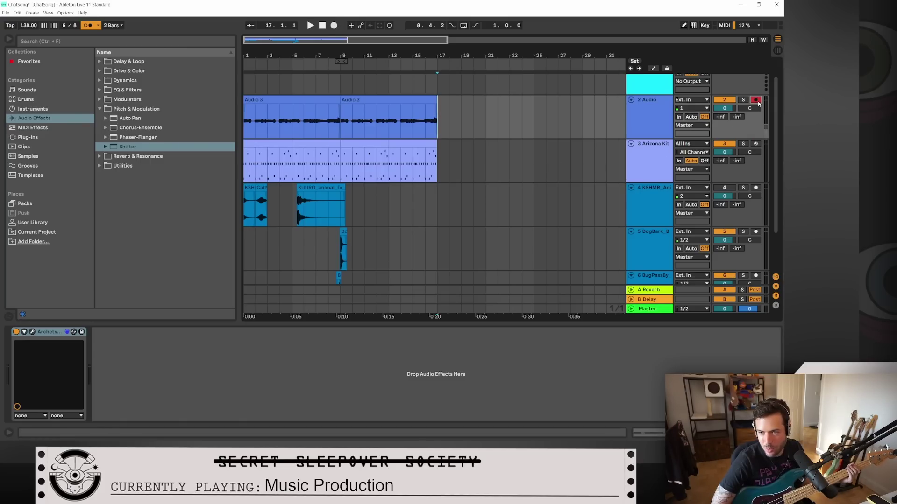
click(334, 26)
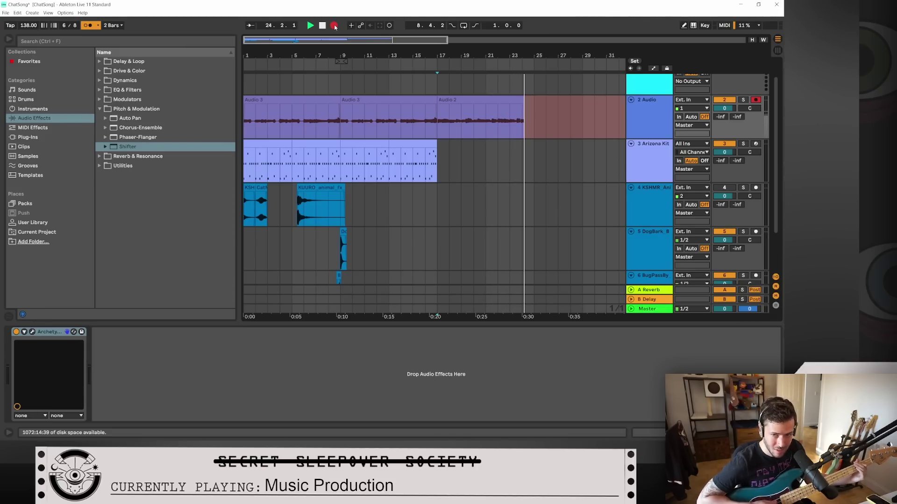
click(334, 26)
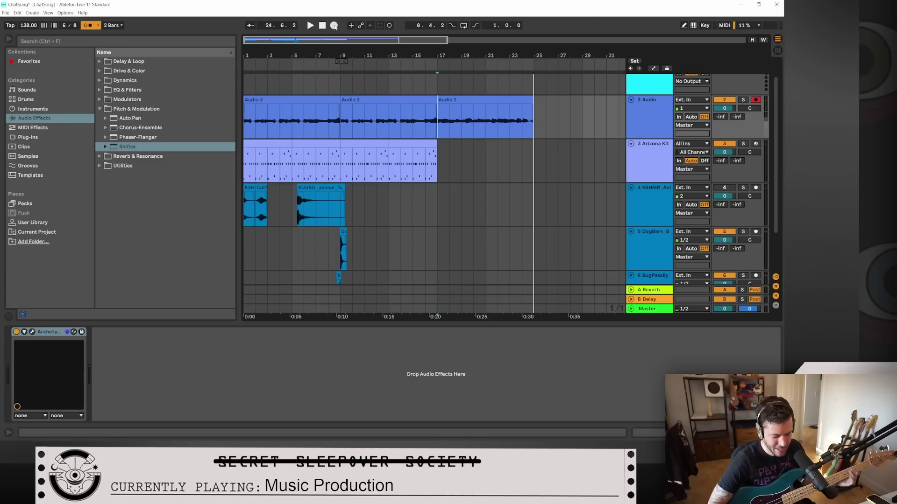
Step: Audition the take on 2 Audio from bar 17 and delete that clip
click(382, 68)
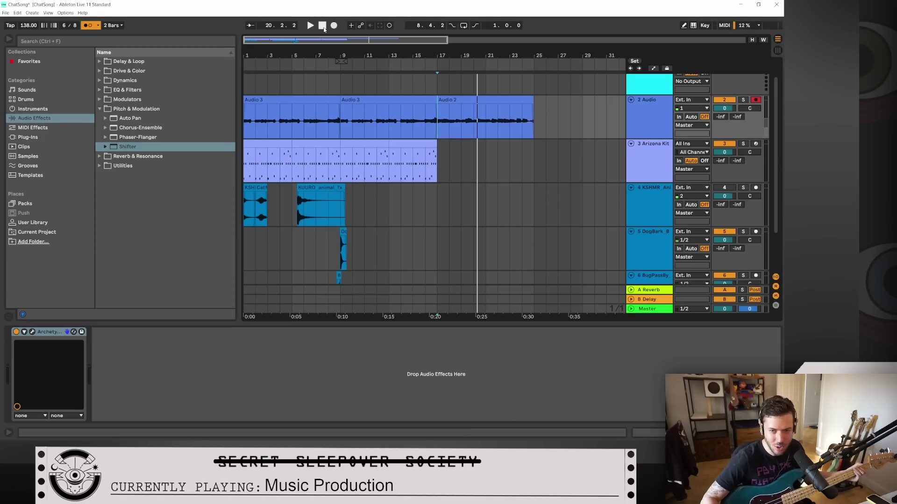
click(469, 101)
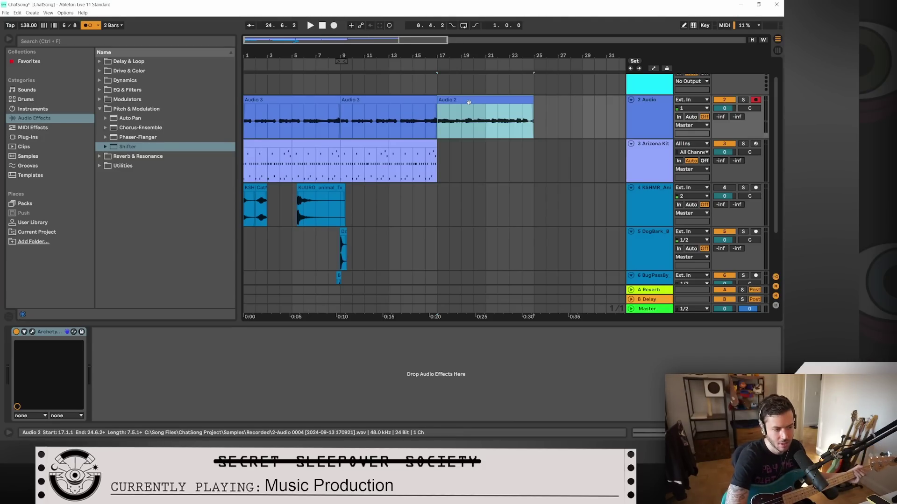
key(Delete)
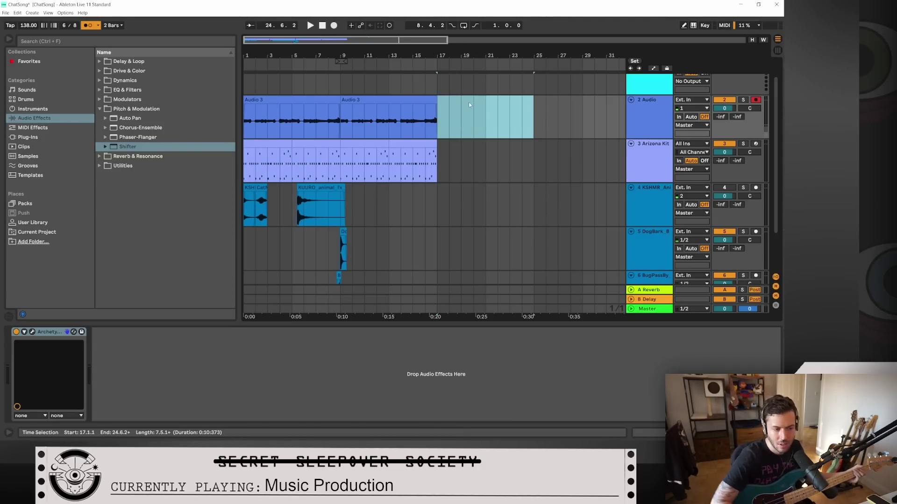
Step: Duplicate the Arizona Kit drum clips from bars 9 to 17 so the drums run to bar 25
click(415, 144)
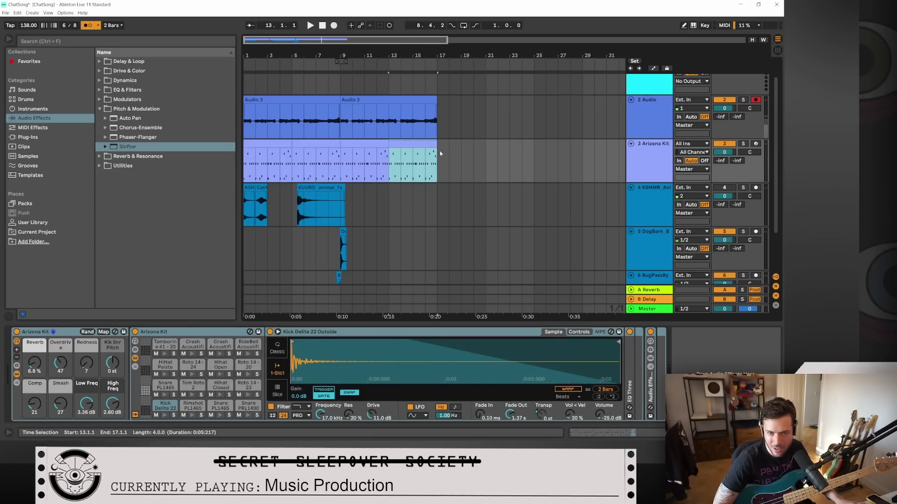
shift+click(373, 144)
key(ctrl+d)
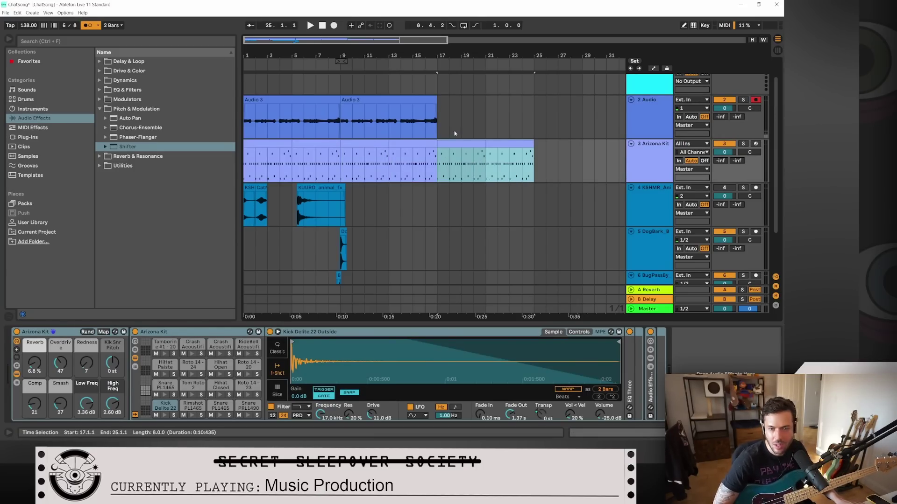
Step: Try another take on 2 Audio from bar 17 over the drums, and delete it
click(440, 126)
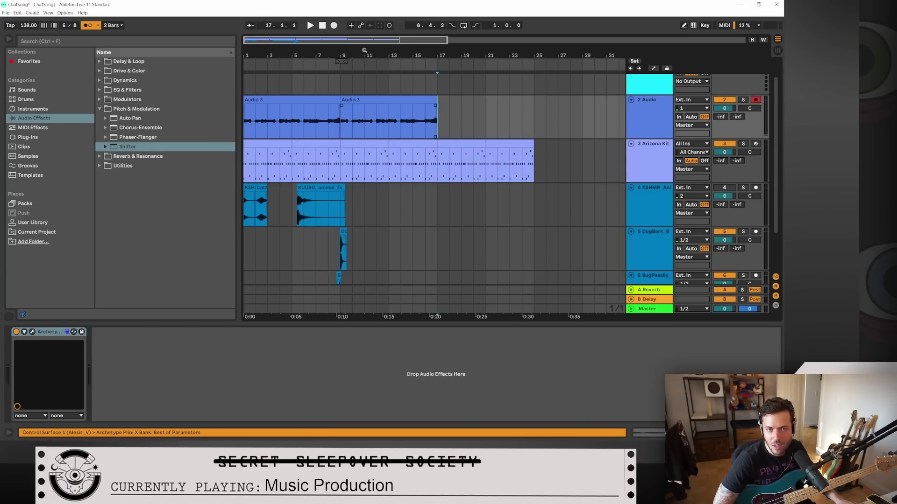
click(334, 26)
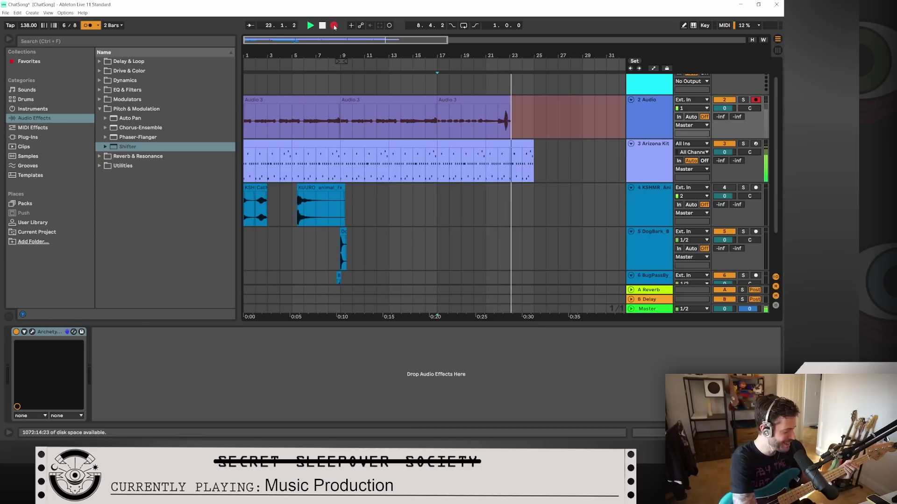
click(334, 26)
click(488, 101)
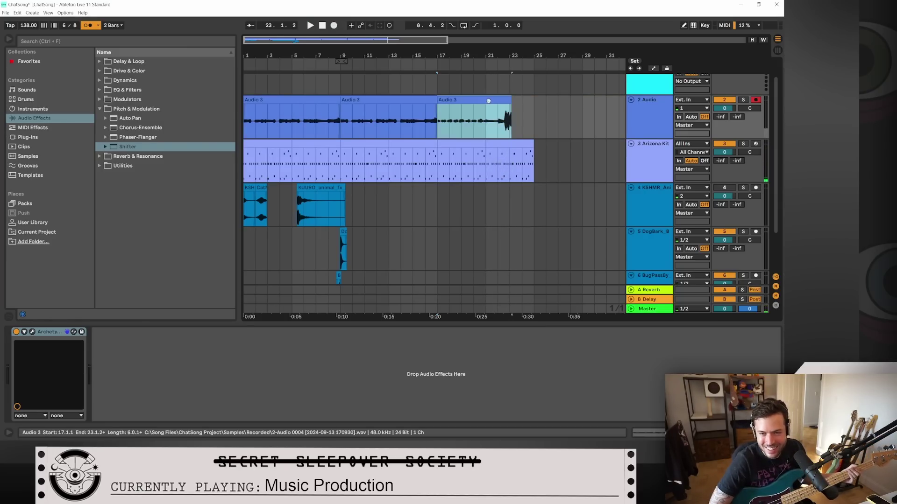
key(Delete)
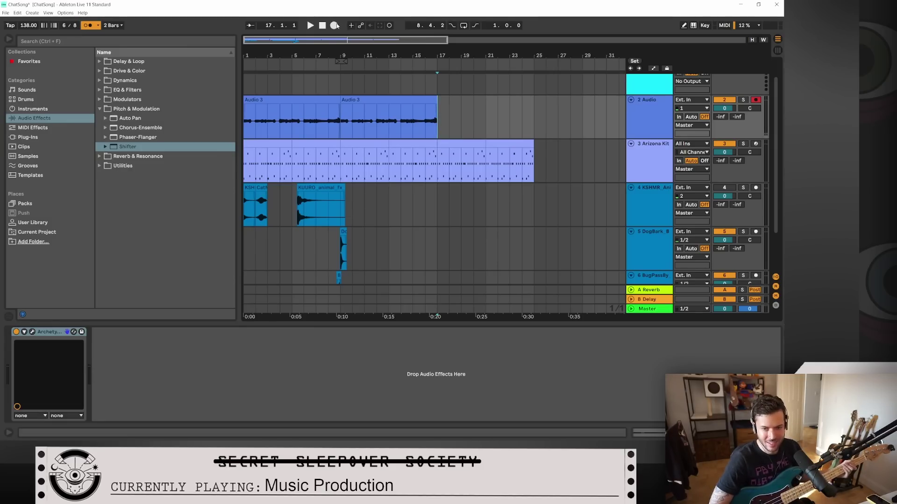
Step: Record a take on 2 Audio from bar 21 to about bar 27
click(489, 130)
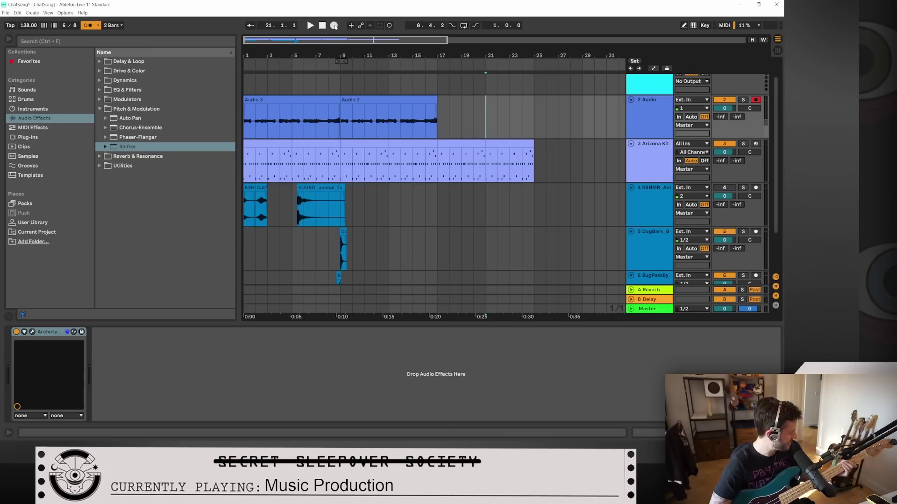
click(334, 26)
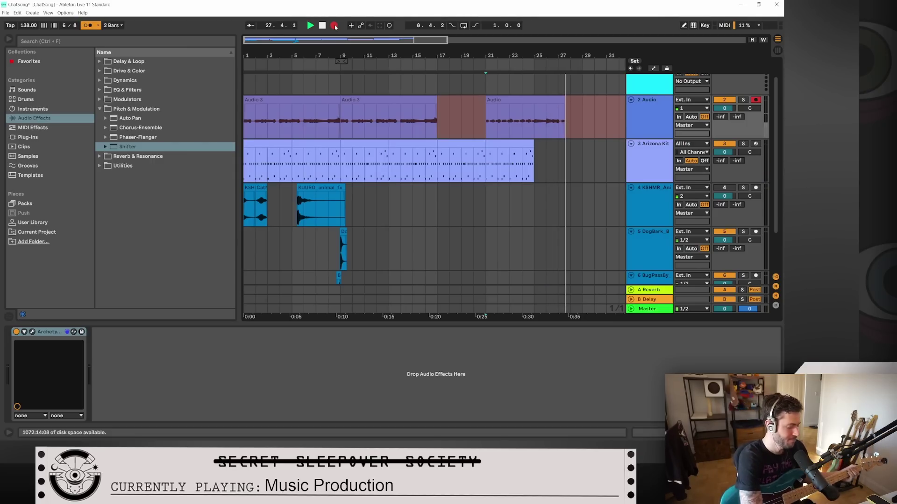
key(space)
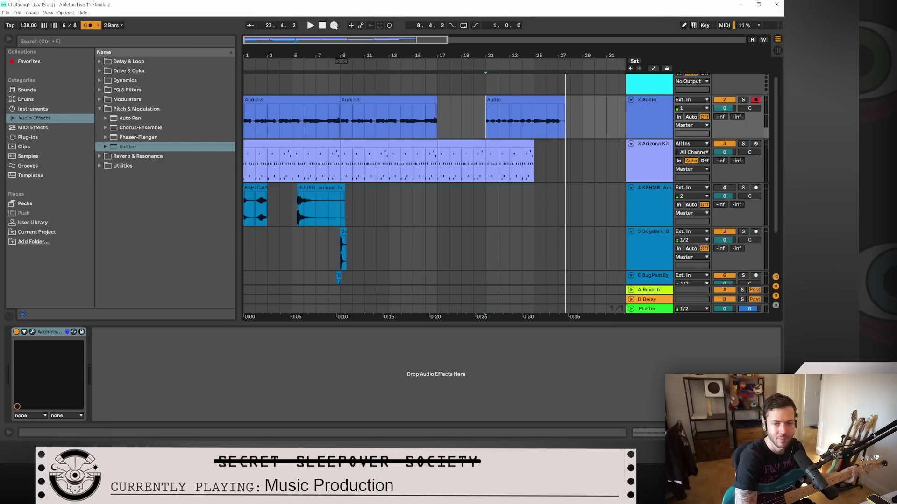
Step: Open the new take from bar 21 and quantize its entire audio
double_click(534, 111)
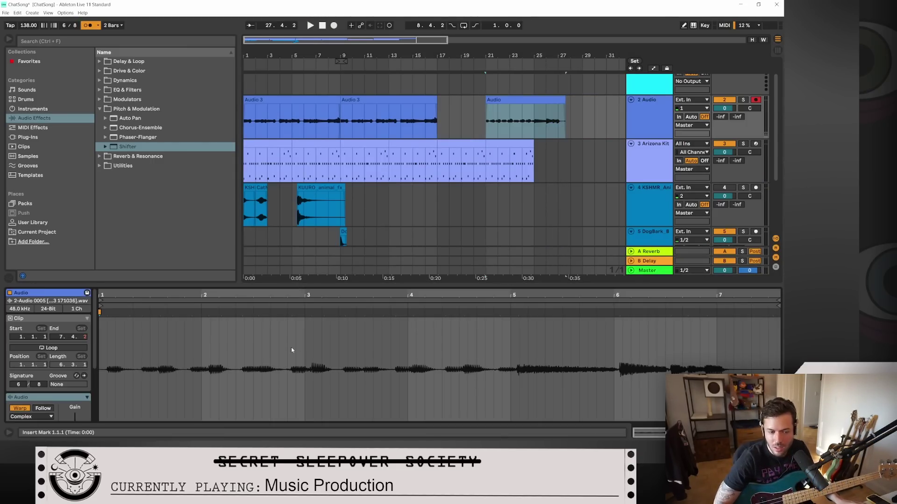
click(290, 347)
key(ctrl+a)
right_click(290, 333)
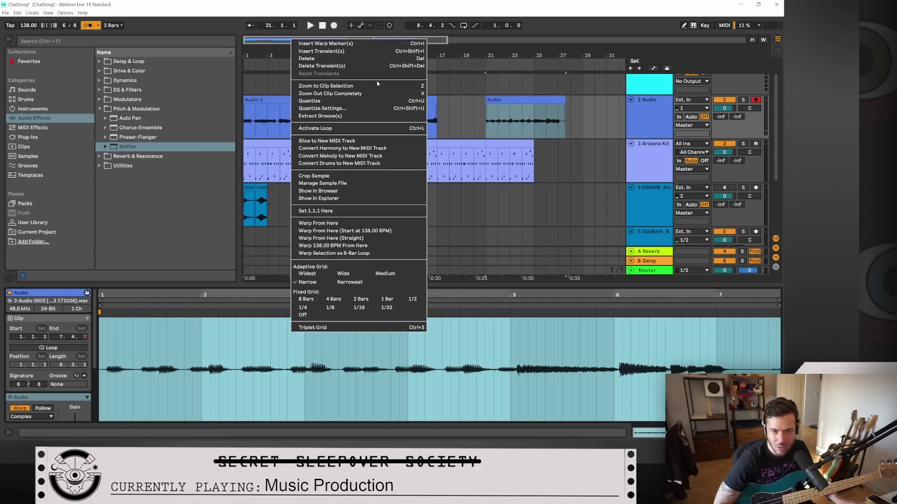
click(376, 101)
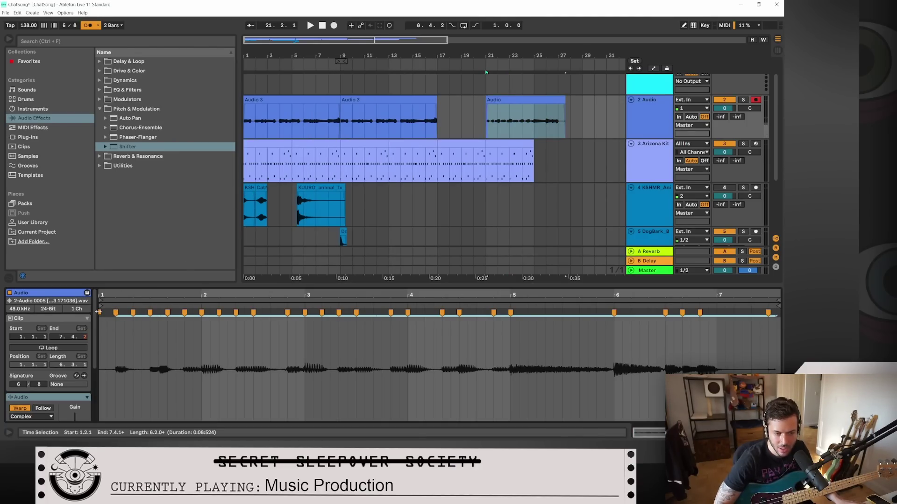
Step: Audition the quantized take and move its first few warp markers earlier, with the first note starting at 1.1.1
key(space)
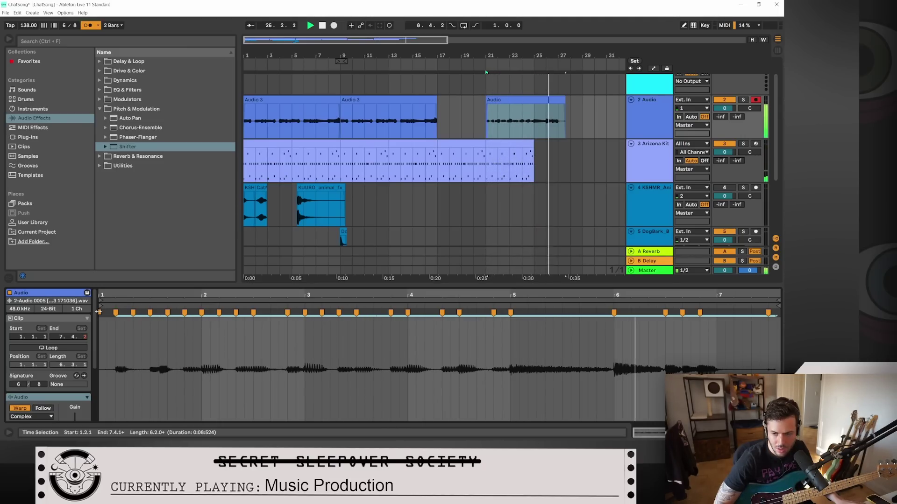
key(space)
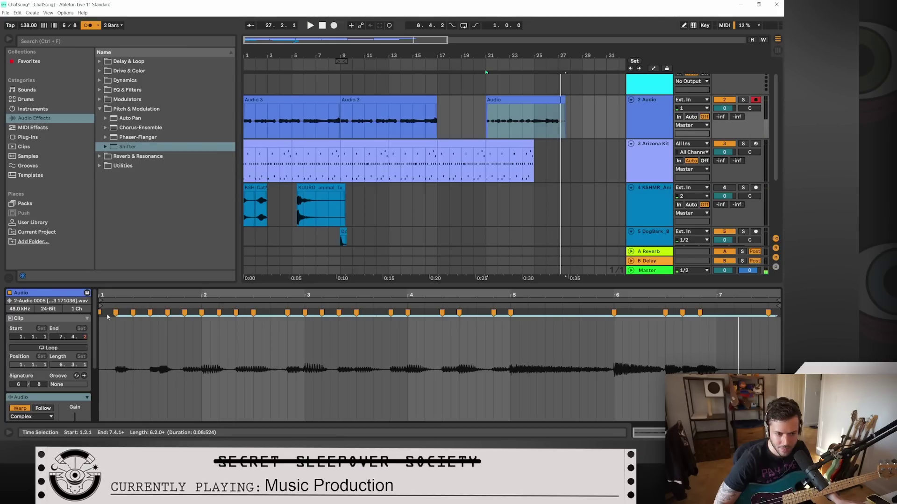
click(100, 312)
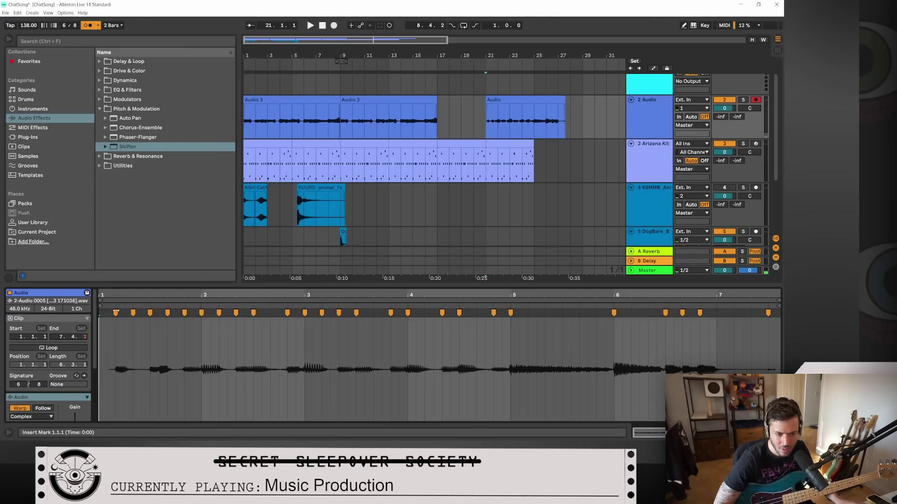
key(space)
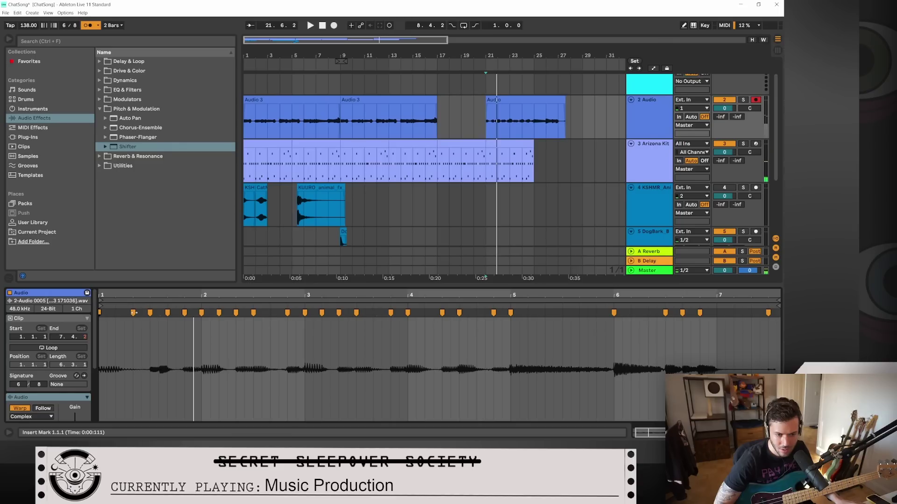
mouse_move(134, 313)
mouse_down()
mouse_move(124, 312)
mouse_move(134, 313)
mouse_up()
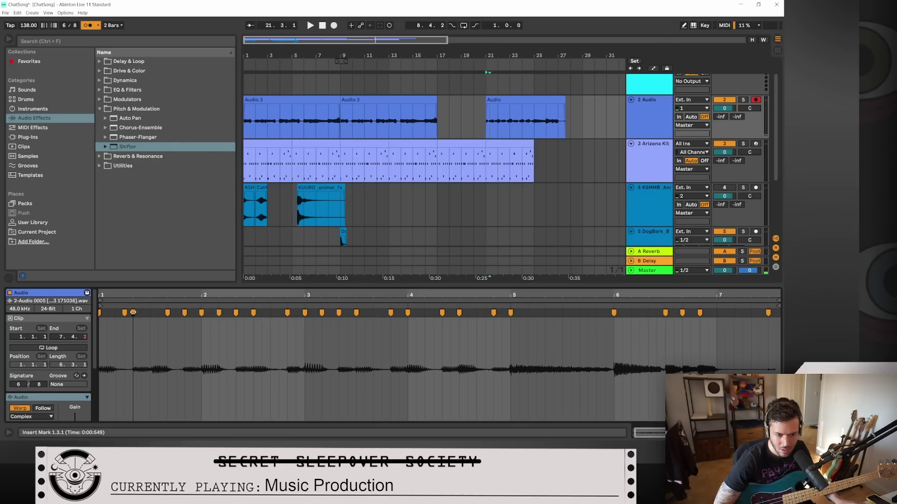
key(space)
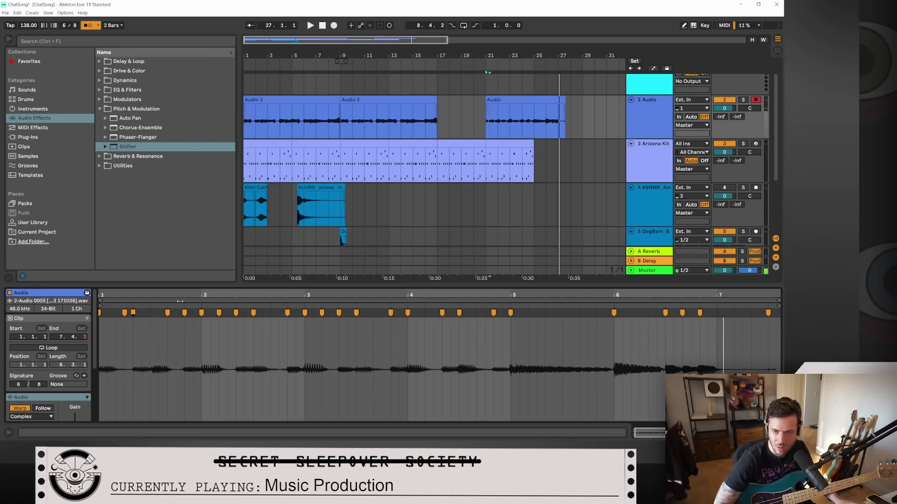
Step: Move the take to start at bar 17, split it at bar 23 and delete the leftover end
drag(512, 99, 462, 99)
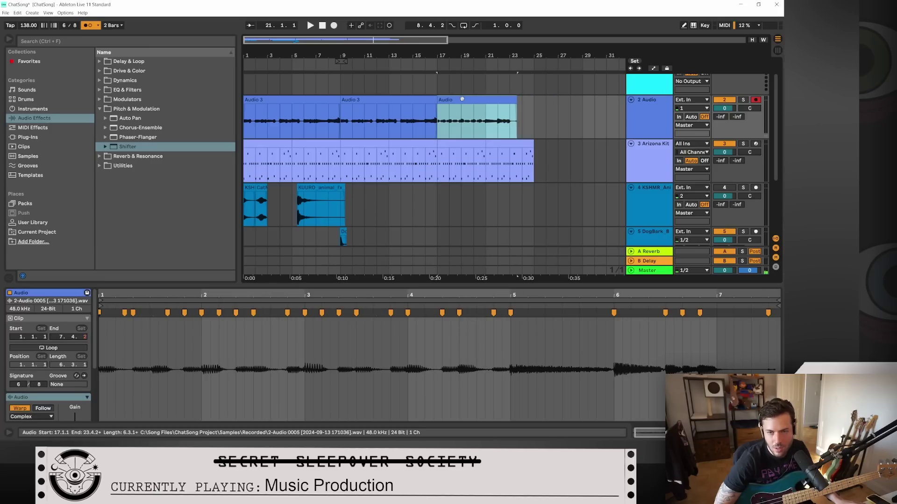
click(510, 131)
key(ctrl+e)
click(513, 100)
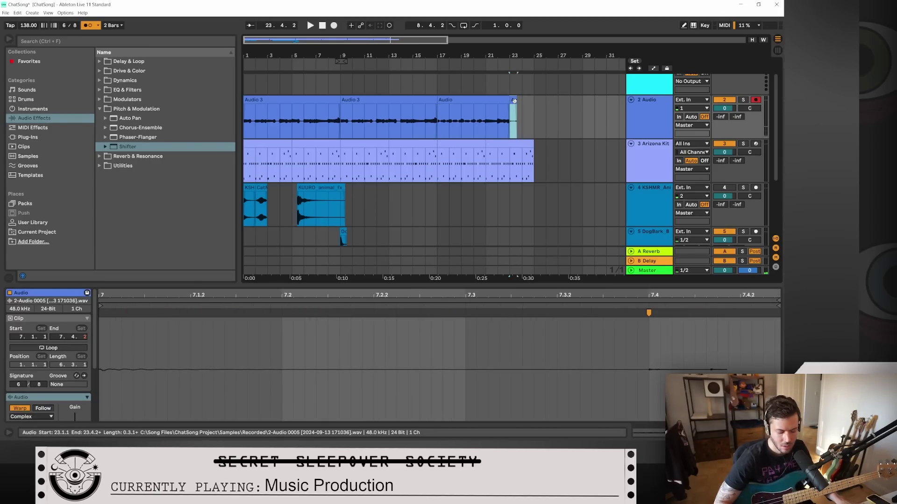
key(Delete)
Step: Duplicate the six-bar take to bar 23, and duplicate the last drum clip so both tracks end at bar 29
click(498, 97)
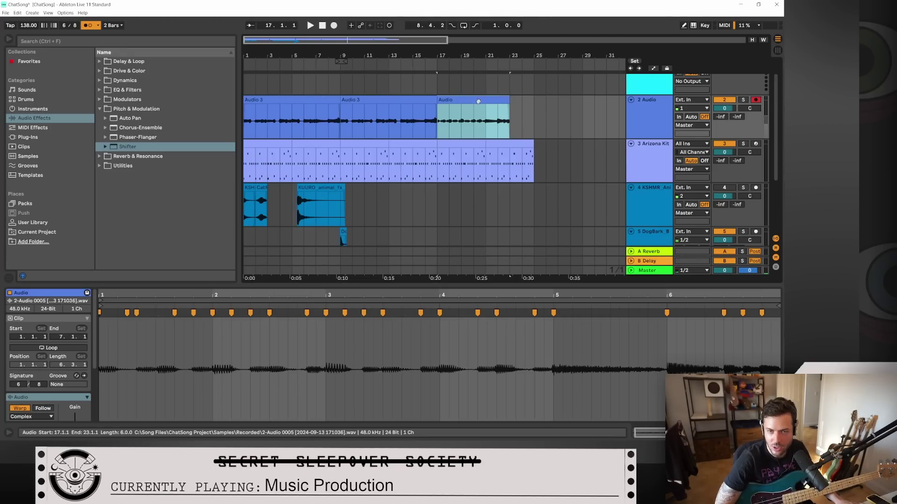
key(ctrl+d)
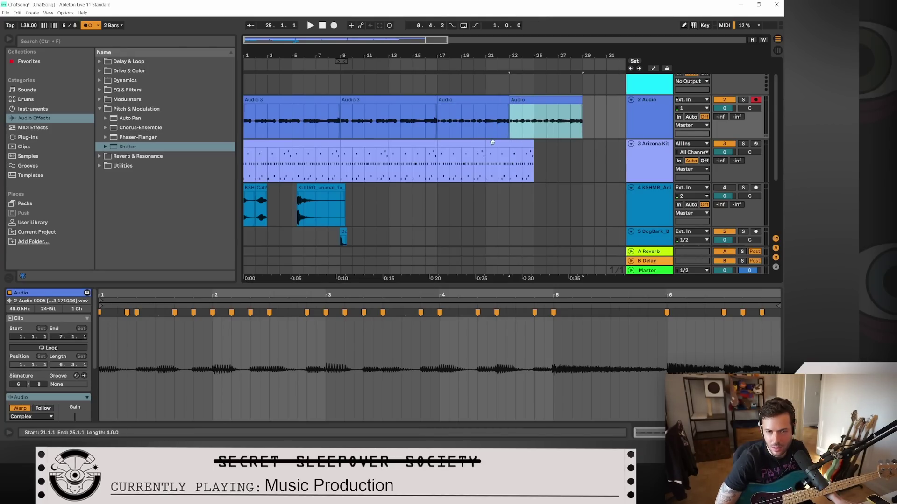
click(513, 145)
key(ctrl+d)
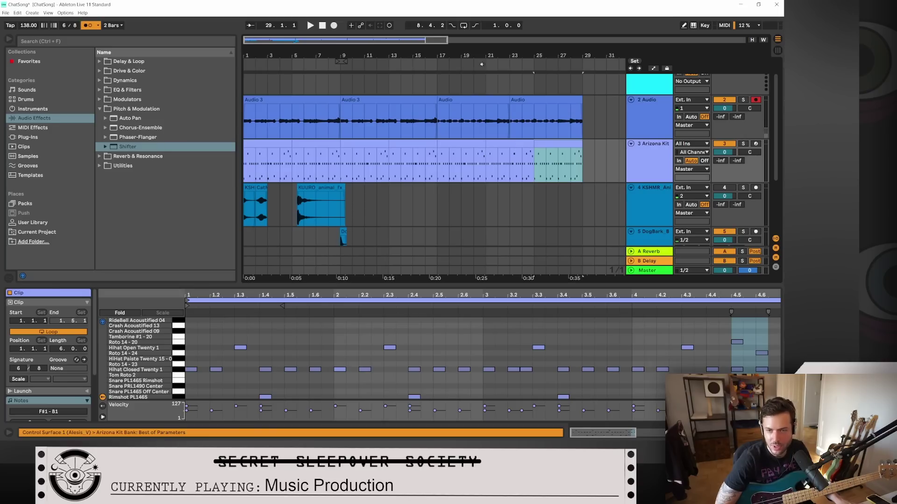
Step: Play through the new section from just before bar 17, turn off the metronome, and replay it from bar 23
click(408, 61)
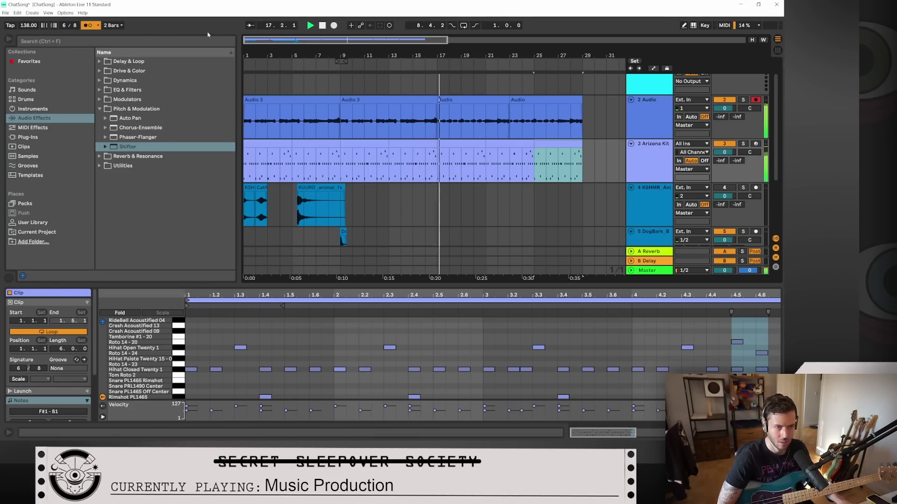
click(84, 26)
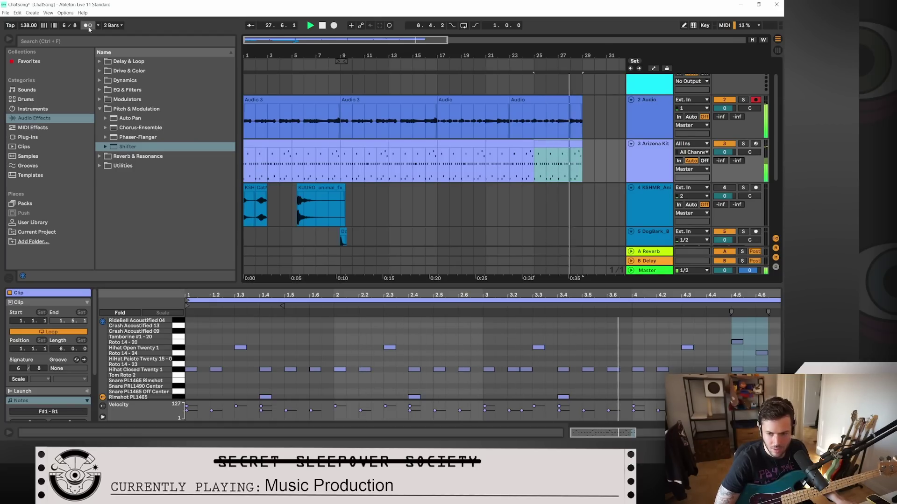
key(space)
click(580, 115)
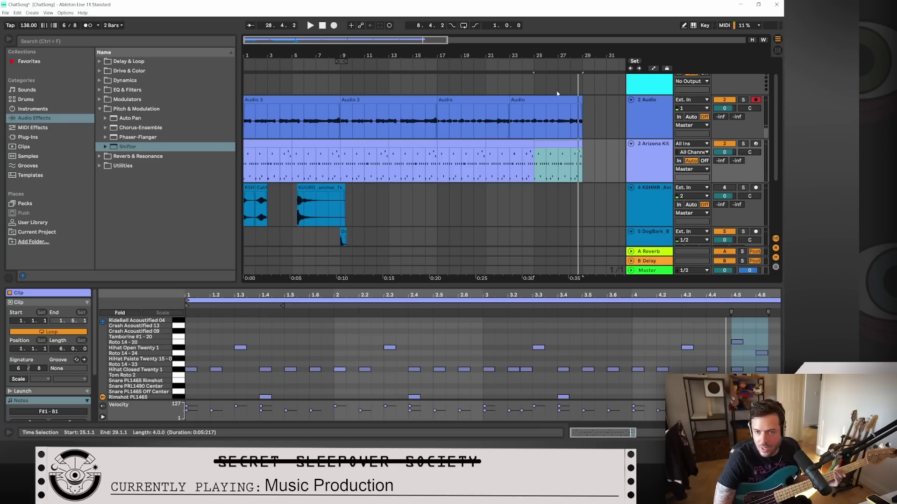
click(510, 63)
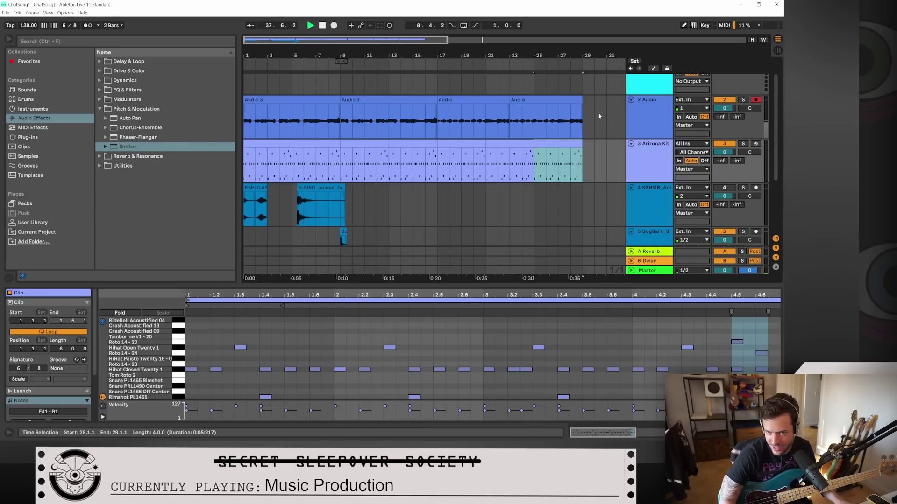
Step: Insert an audio track below 2 Audio and place the insert marker on it at bar 23
right_click(638, 113)
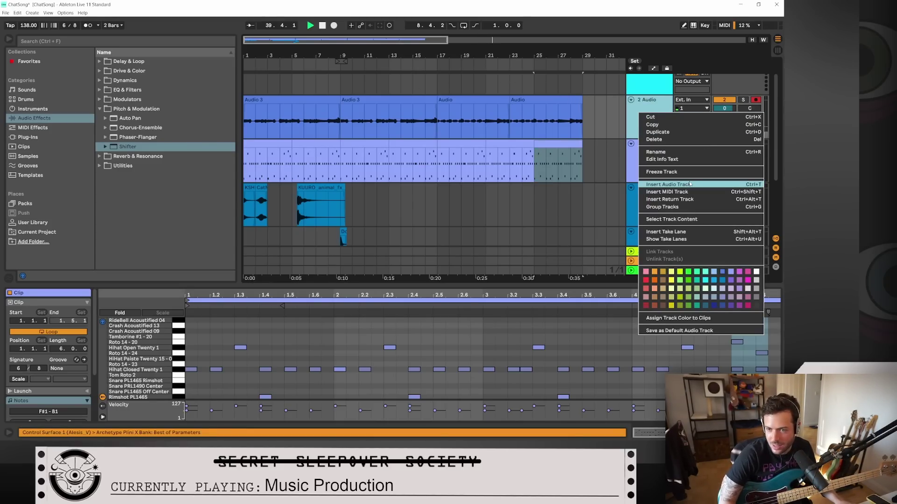
click(654, 184)
click(507, 163)
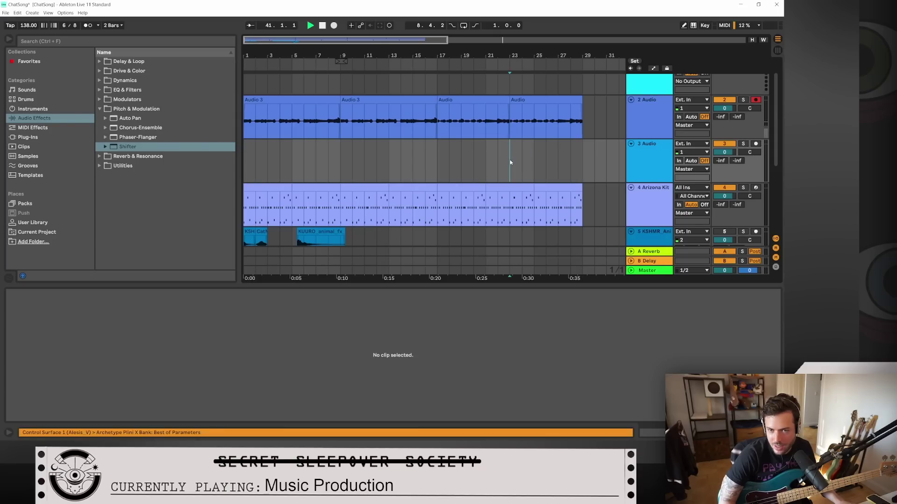
Step: Record a short take on the armed 3 Audio track, stopping at about bar 45
click(333, 25)
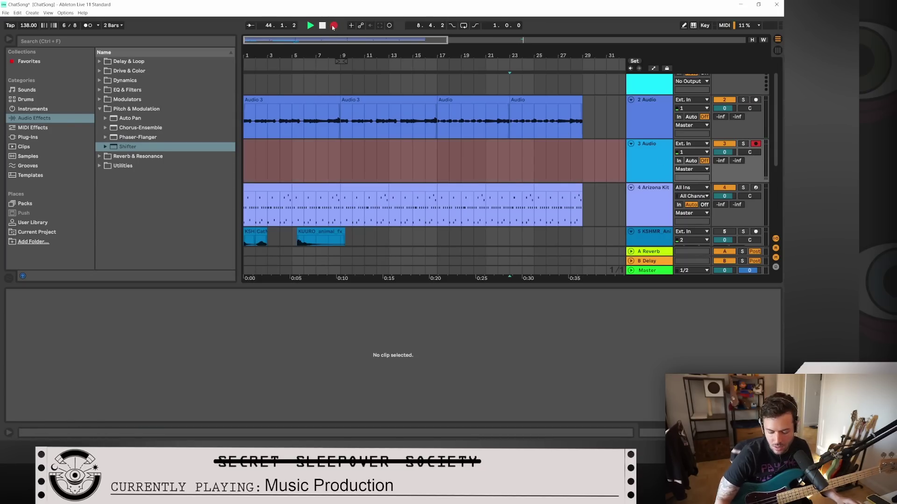
click(323, 26)
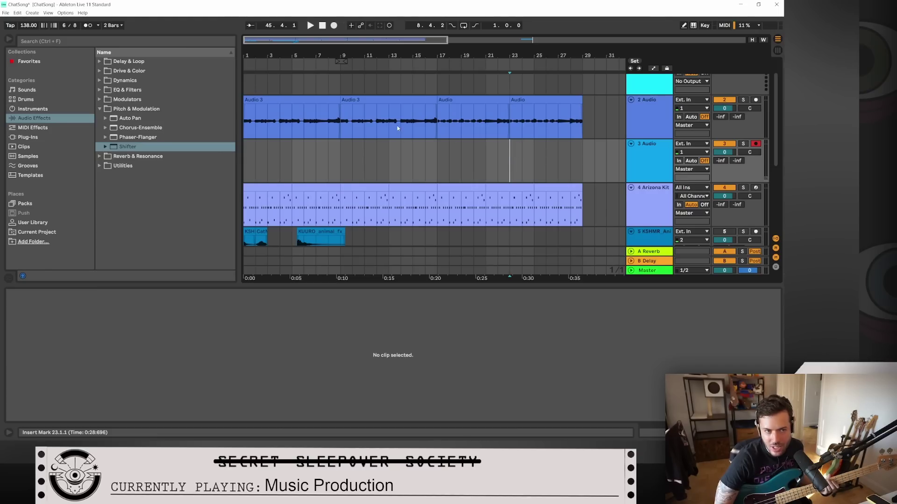
scroll(433, 161, down, 3)
scroll(432, 161, up, 3)
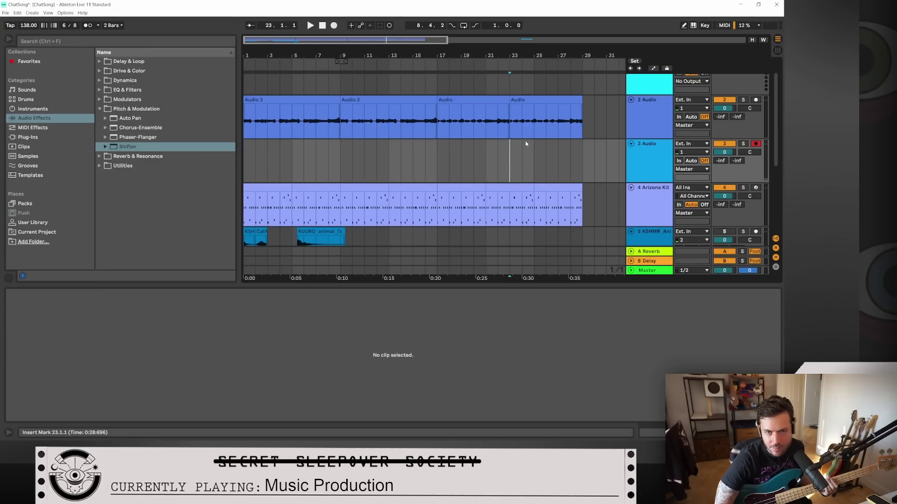
Step: Turn on the metronome and delete the short take near bar 44 on the 3 Audio track
mouse_move(520, 109)
scroll(573, 169, up, 1)
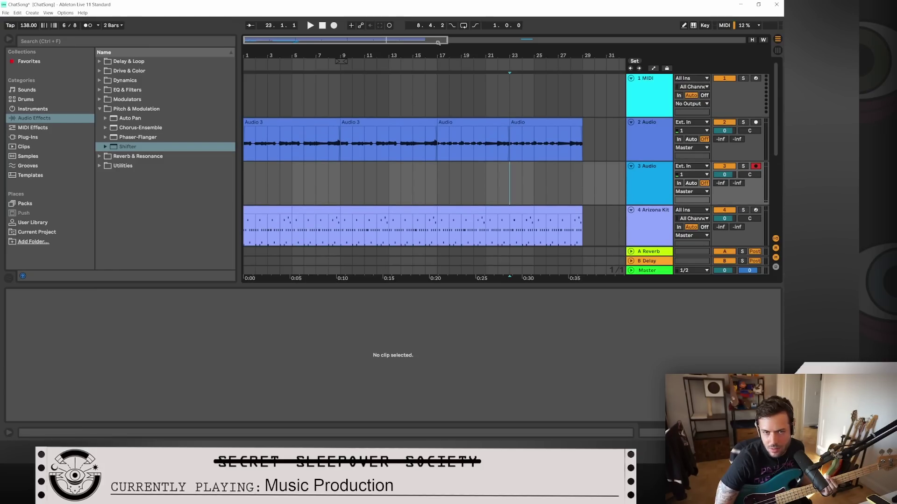
key(plus)
key(minus)
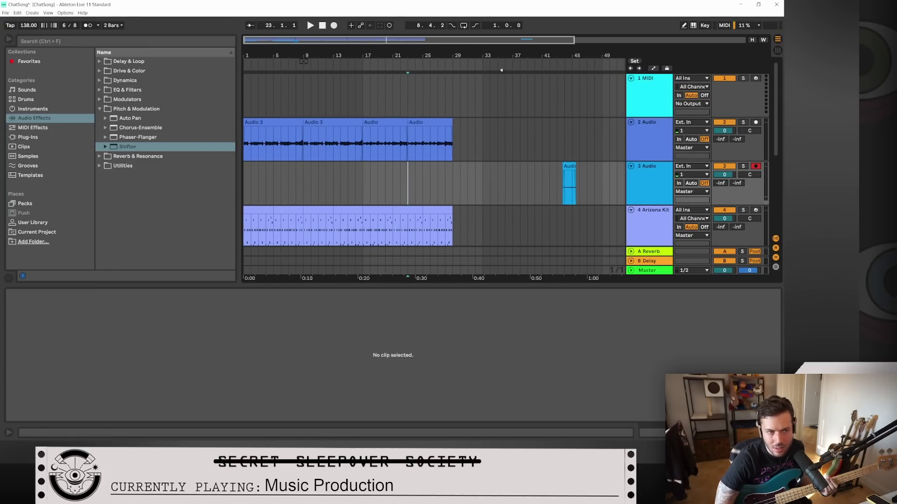
click(89, 27)
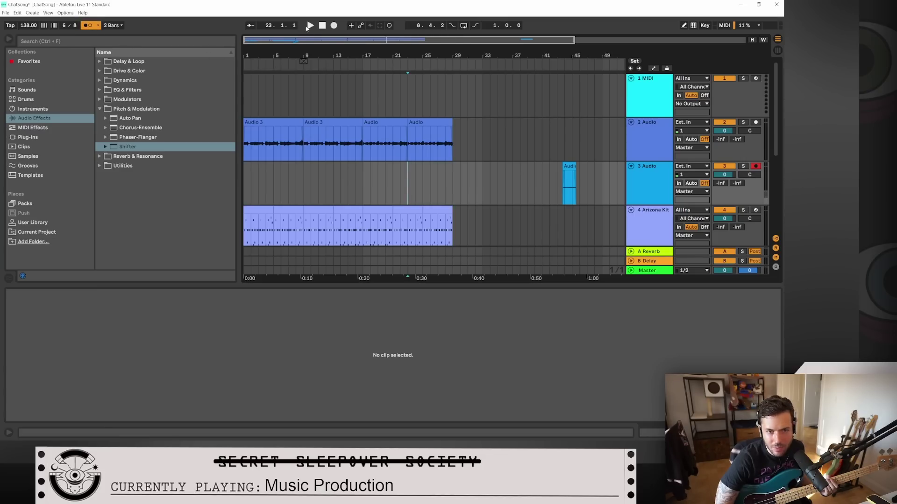
click(571, 166)
Step: Record a trial take on 3 Audio from bar 23, stopping near the end of bar 30, and delete it
click(409, 180)
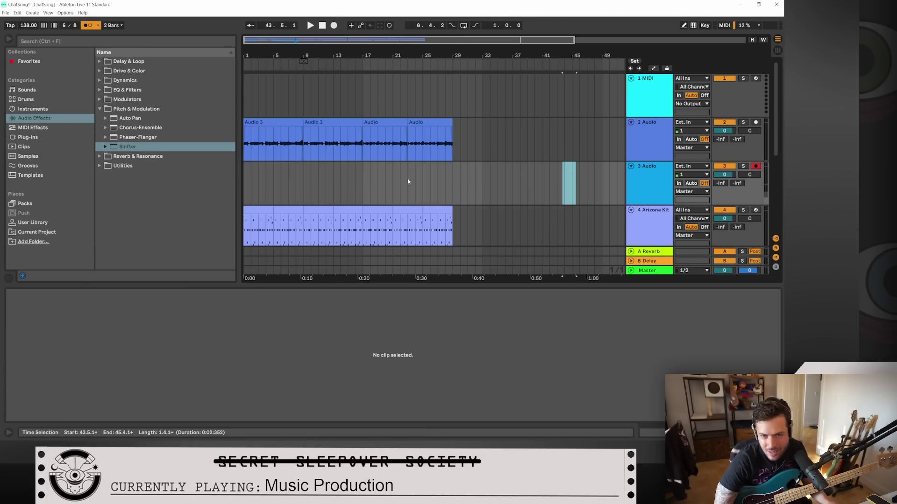
key(ctrl+z)
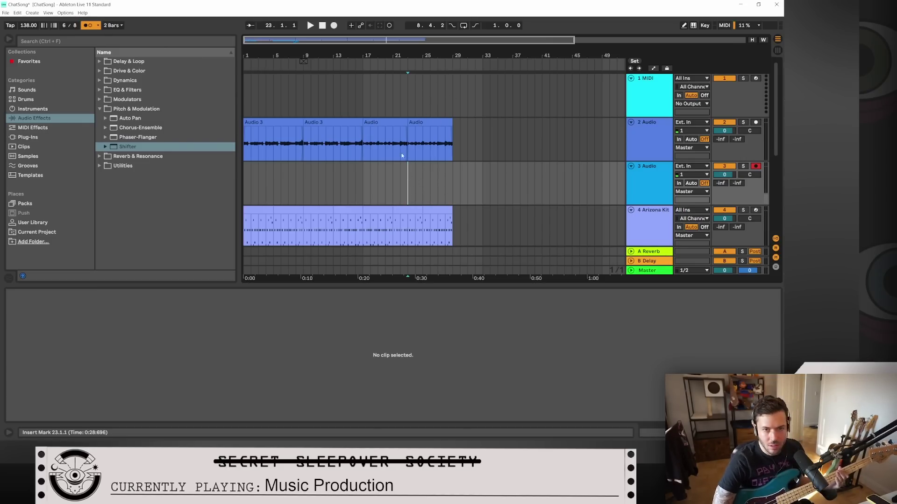
click(334, 26)
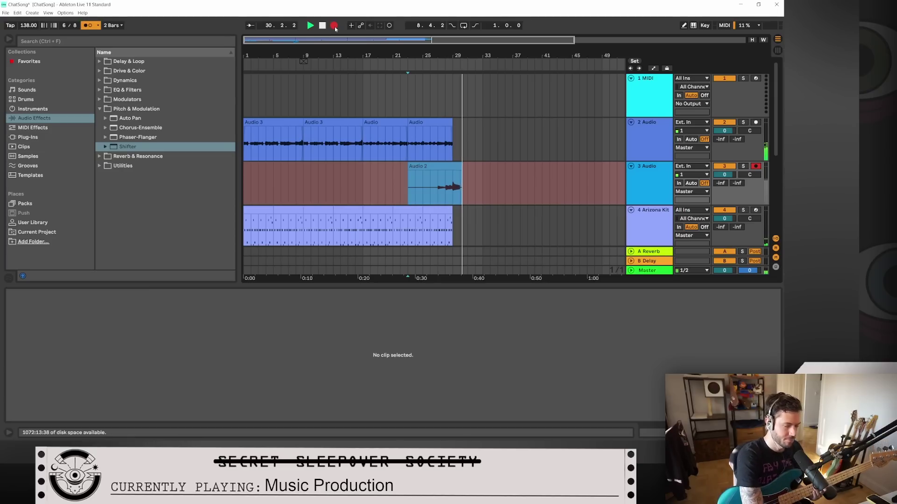
click(334, 26)
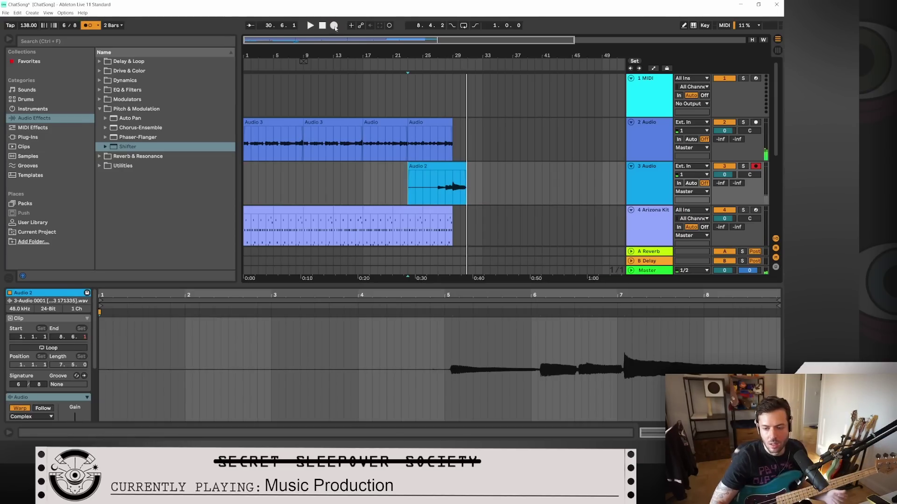
click(436, 167)
key(Delete)
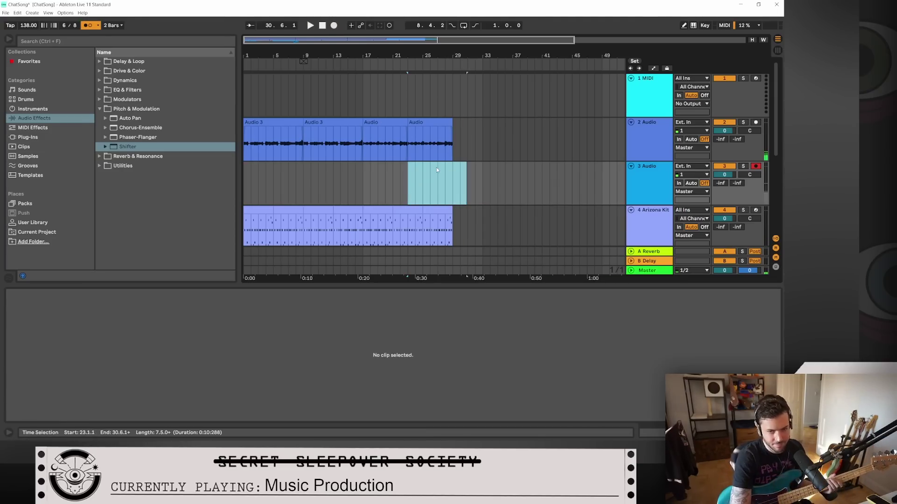
Step: Record another take on 3 Audio from bar 23, stopping midway through bar 30
click(409, 174)
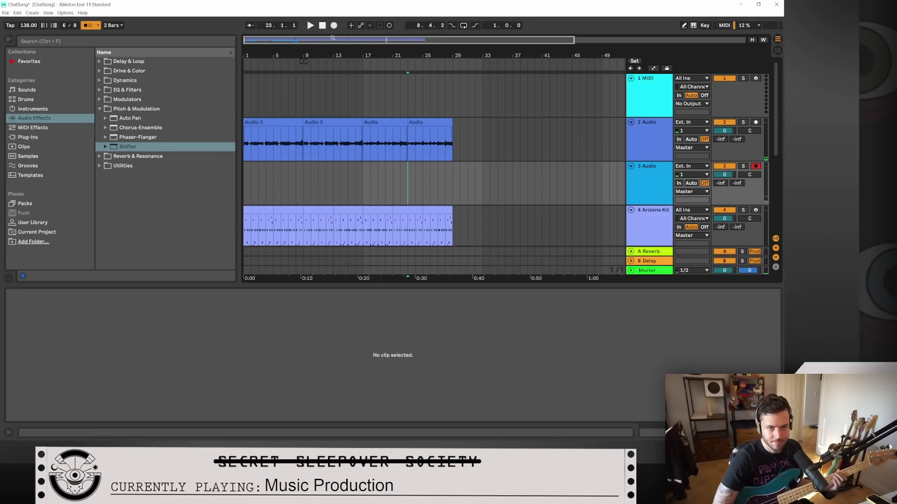
click(335, 27)
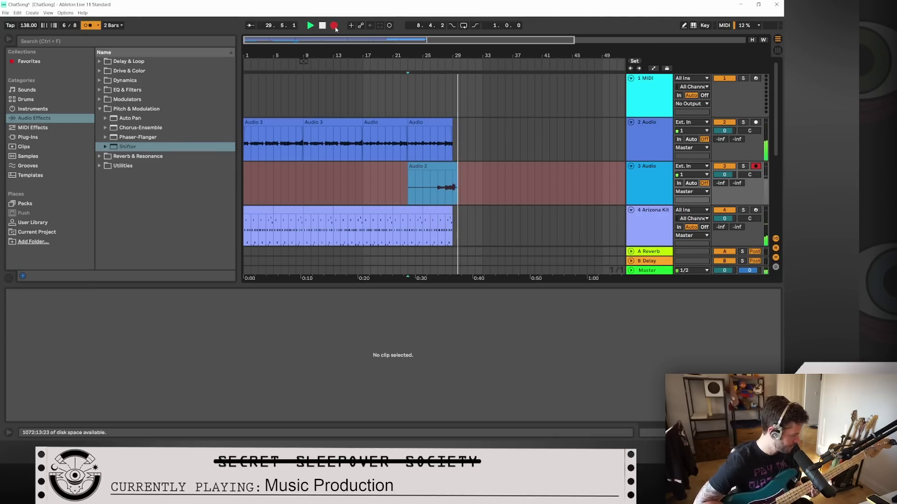
click(334, 26)
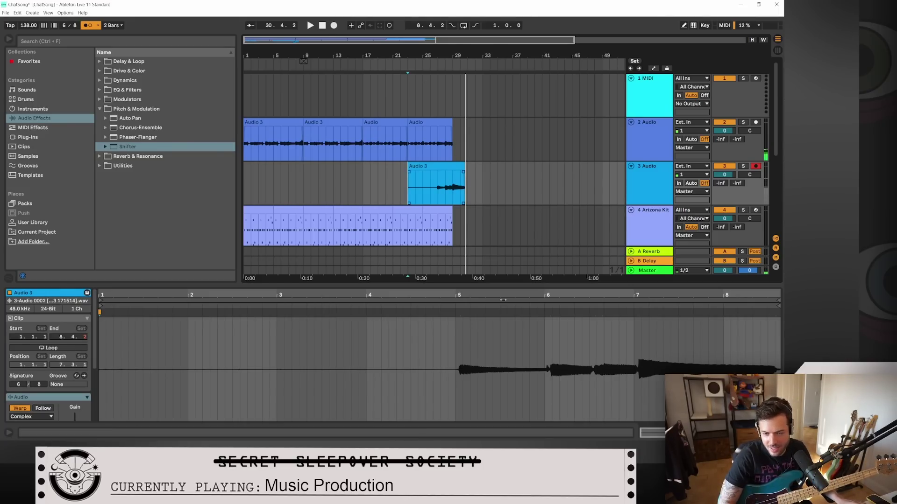
Step: Quantize the entire new take on 3 Audio
click(516, 364)
key(ctrl+a)
right_click(516, 364)
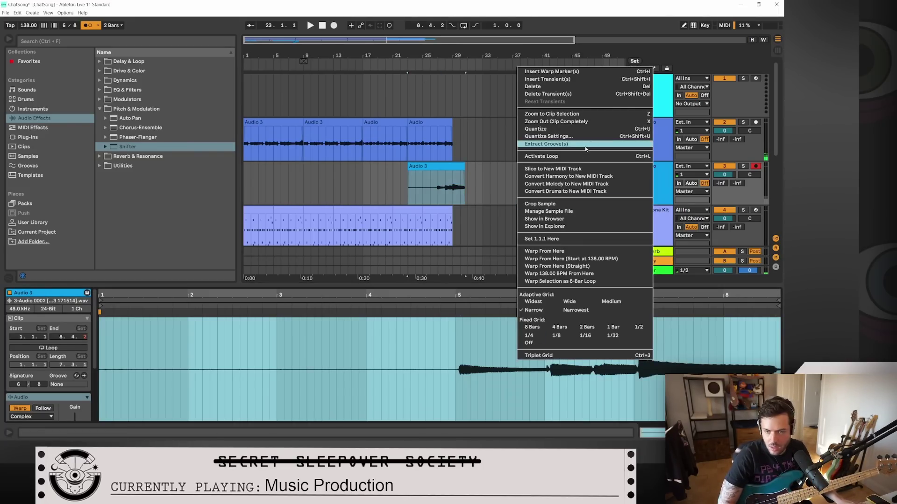
click(560, 129)
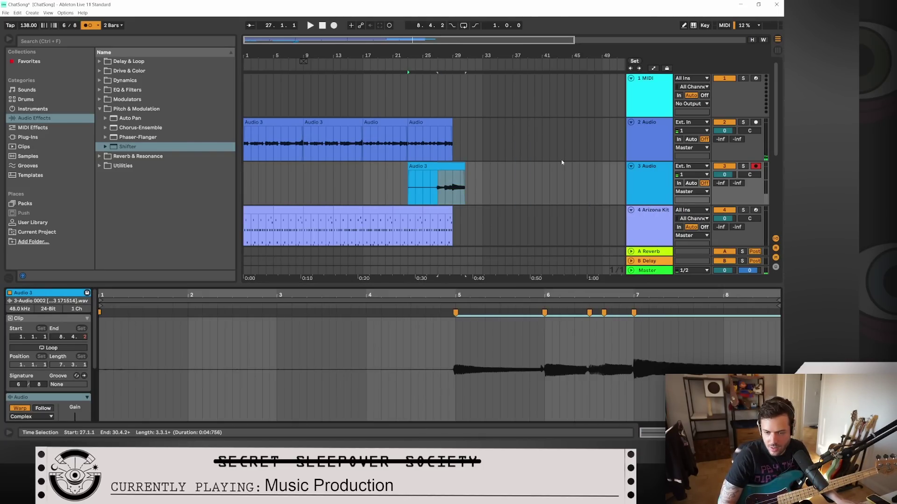
Step: Split the last clip on 2 Audio at bar 27 and delete the part after the split
click(438, 154)
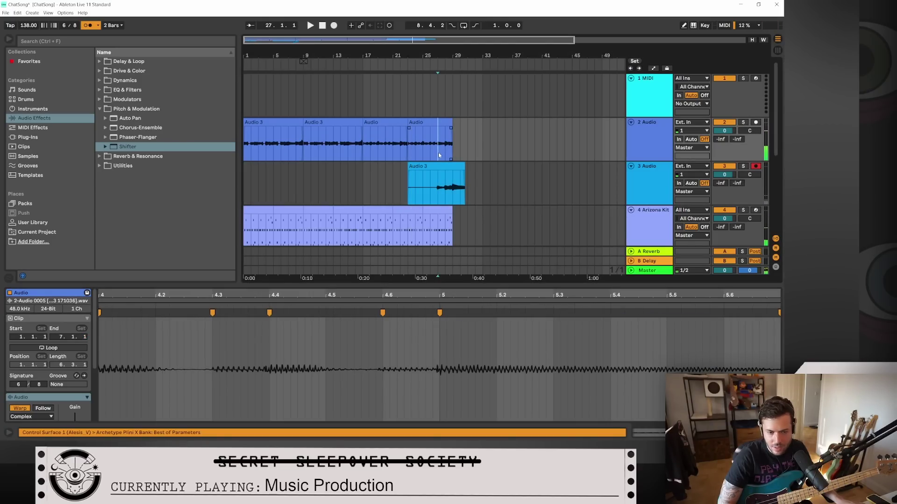
key(ctrl+e)
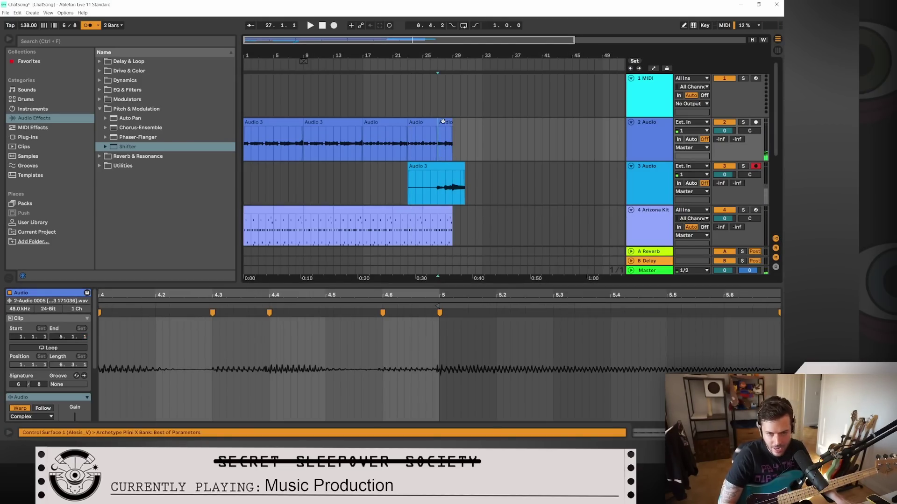
click(442, 121)
key(Delete)
Step: Split the new take on 3 Audio at bar 27 and move its second part up onto 2 Audio
click(438, 190)
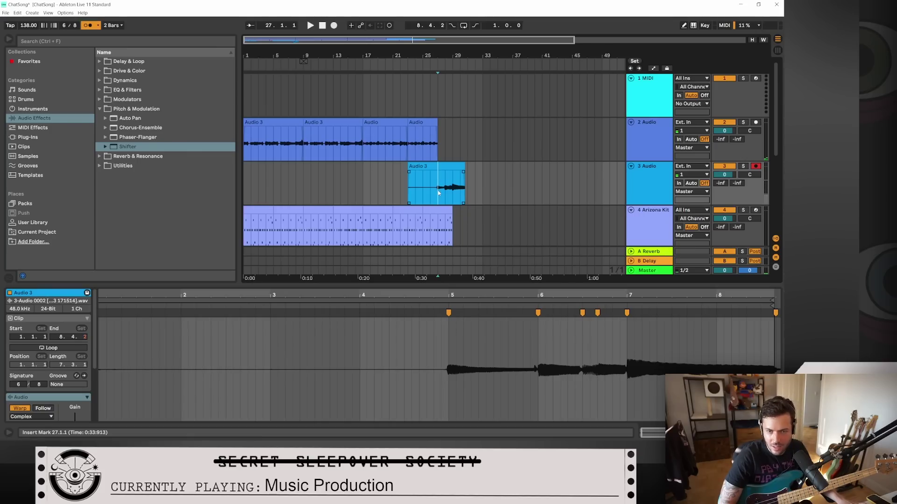
key(ctrl+e)
drag(439, 193, 440, 148)
Step: Play the edited transition from bar 25 and delete the take's leftover first part on 3 Audio
click(422, 61)
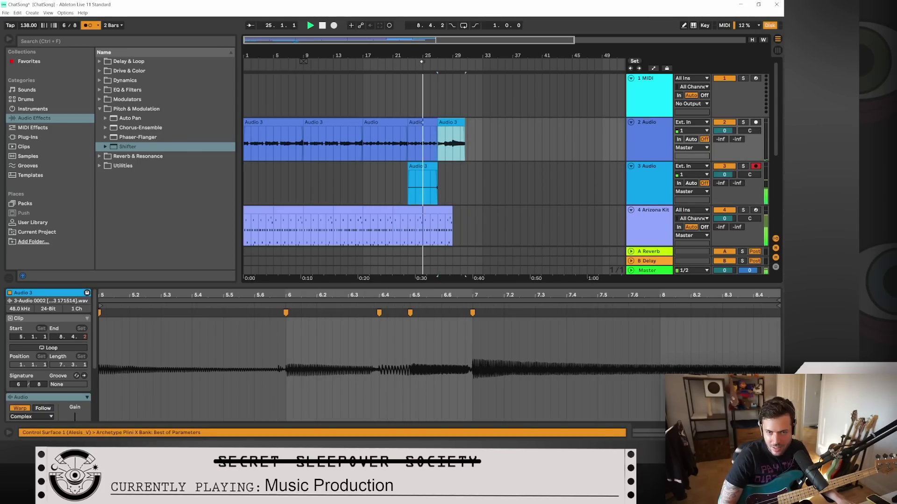
click(434, 178)
key(Delete)
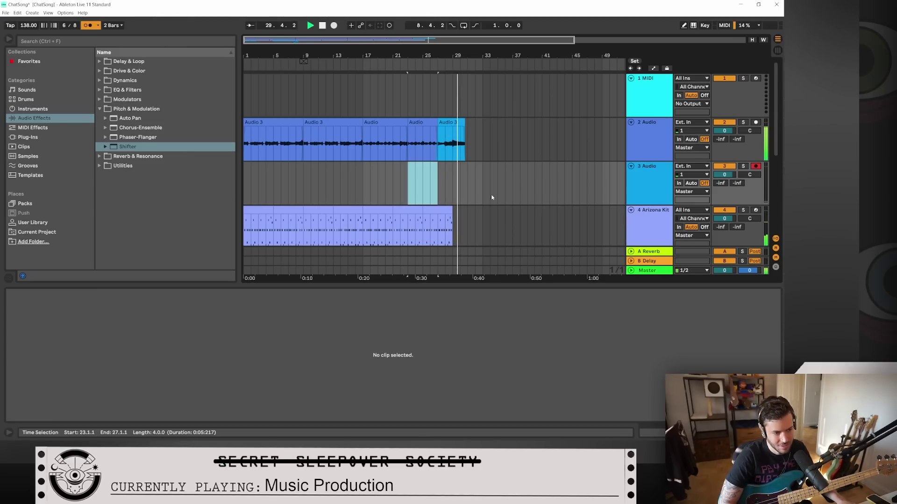
key(space)
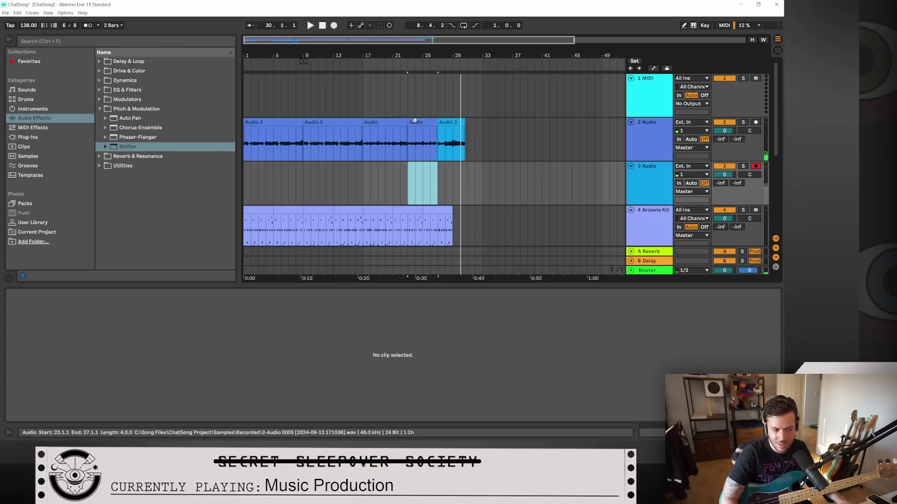
Step: Open the Archetype Plini X plug-in on the 2 Audio track and move its window out of the way
mouse_move(368, 38)
mouse_down()
mouse_move(368, 22)
mouse_move(368, 36)
mouse_up()
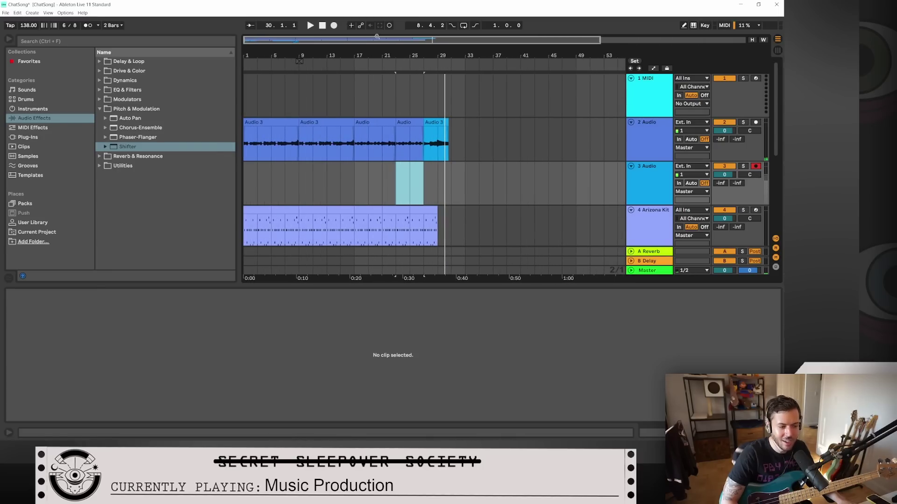
click(654, 132)
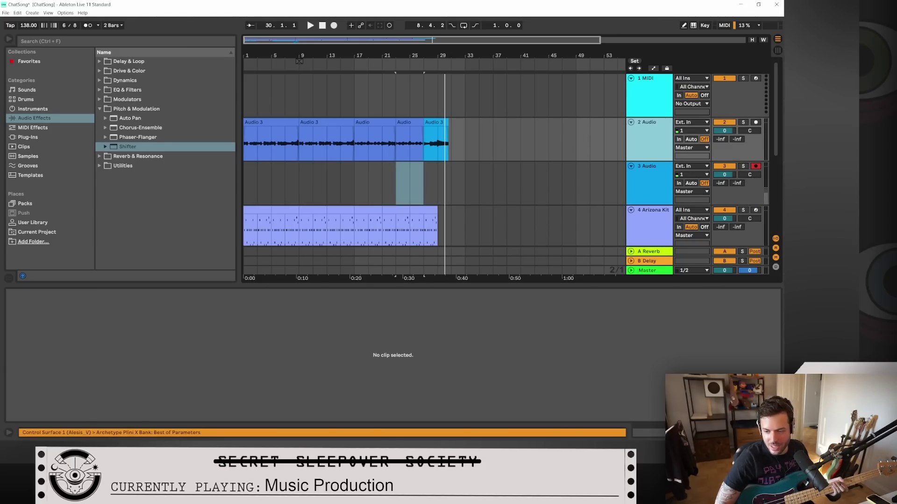
click(738, 433)
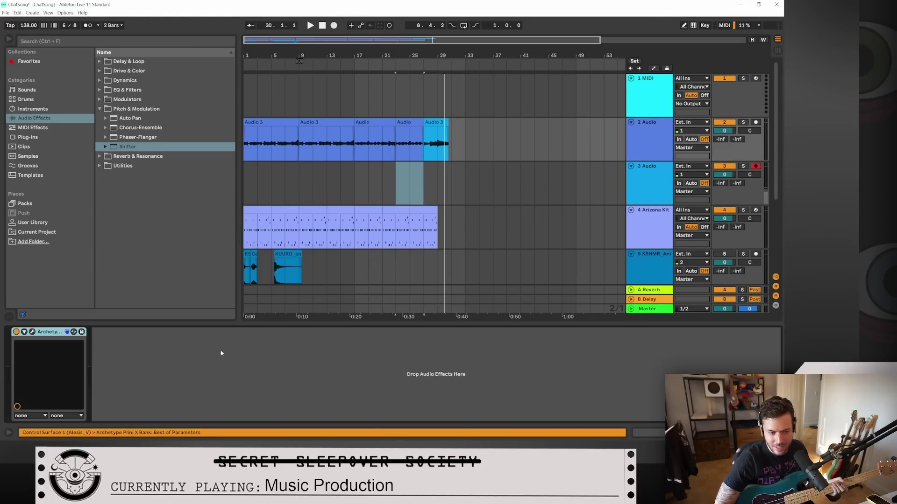
click(32, 332)
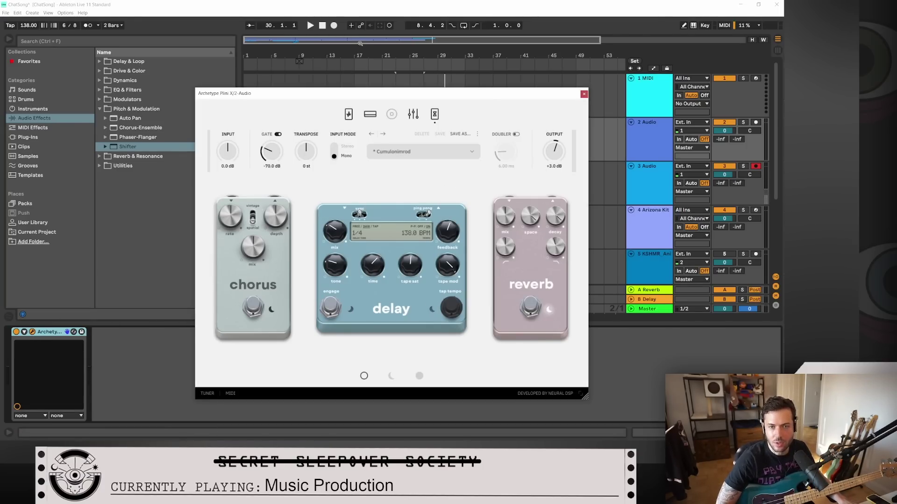
drag(505, 95, 1, 95)
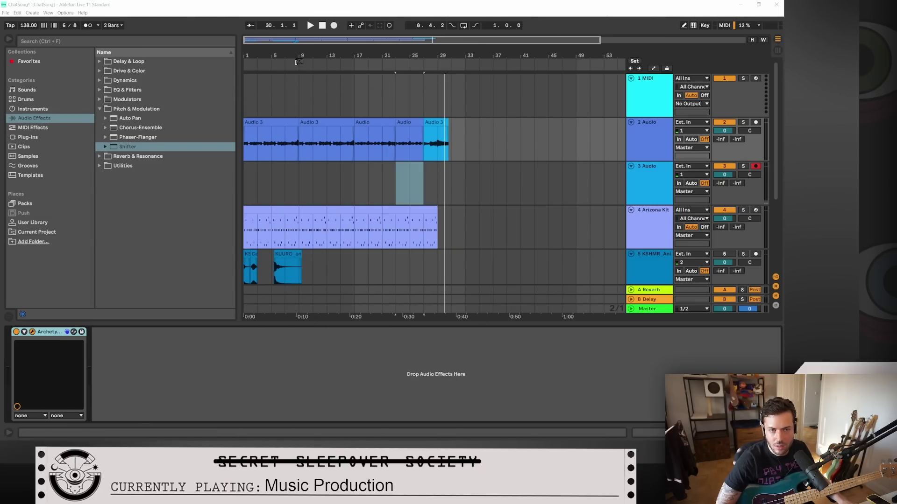
Step: Set the loop region to bars 17 through 29, turn on looping, and start playback
drag(301, 62, 221, 64)
drag(305, 64, 441, 62)
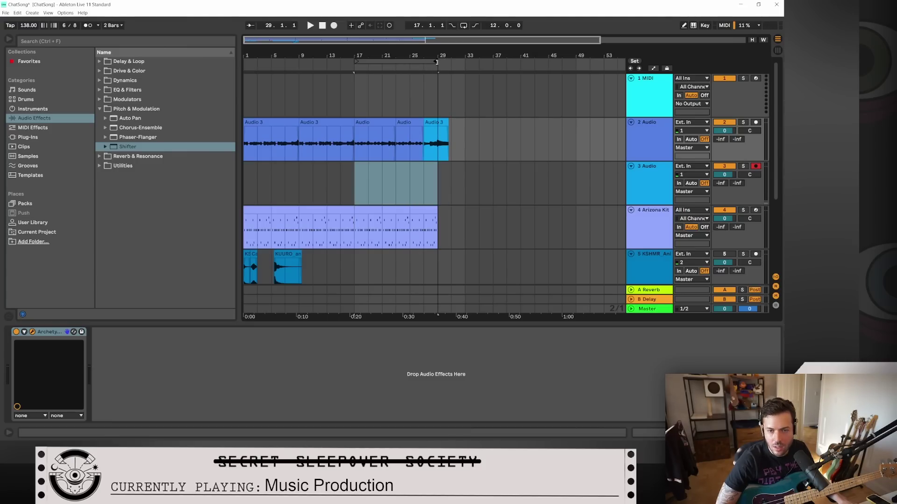
click(464, 25)
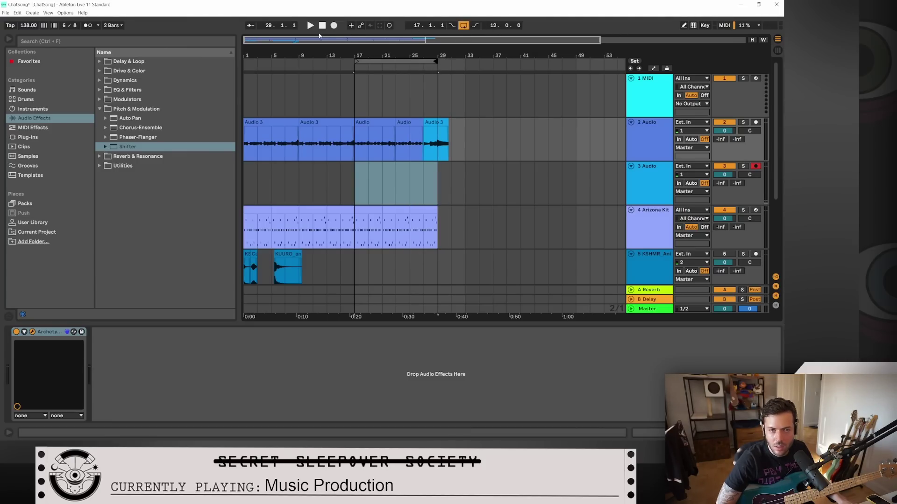
click(310, 25)
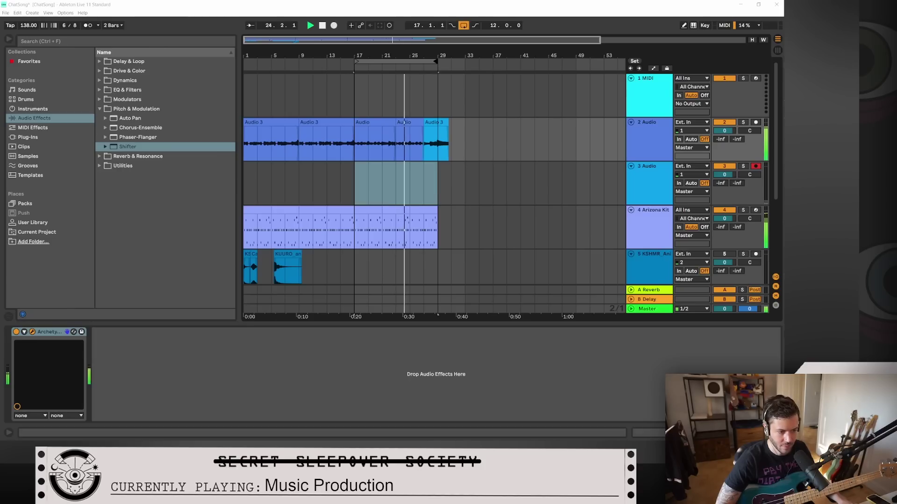
Step: Close the Archetype Plini X window and play the song from bar 1 while reviewing the sample tracks
drag(0, 127, 597, 116)
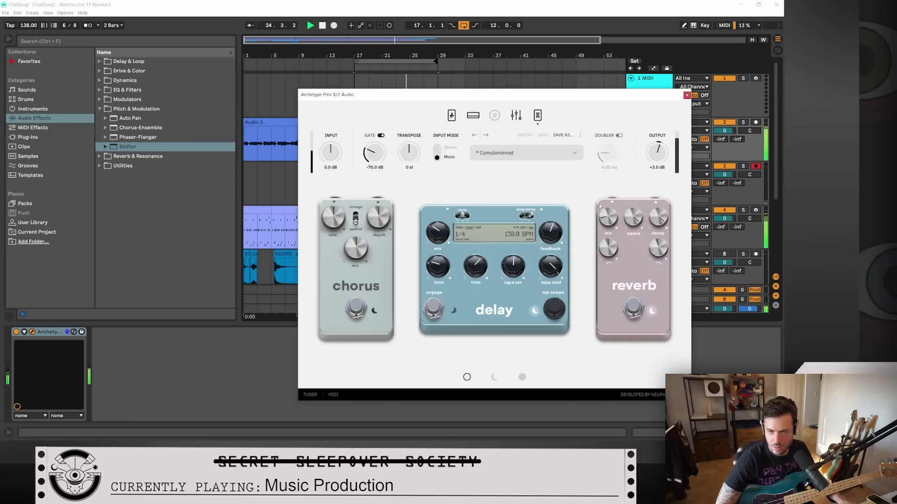
click(687, 95)
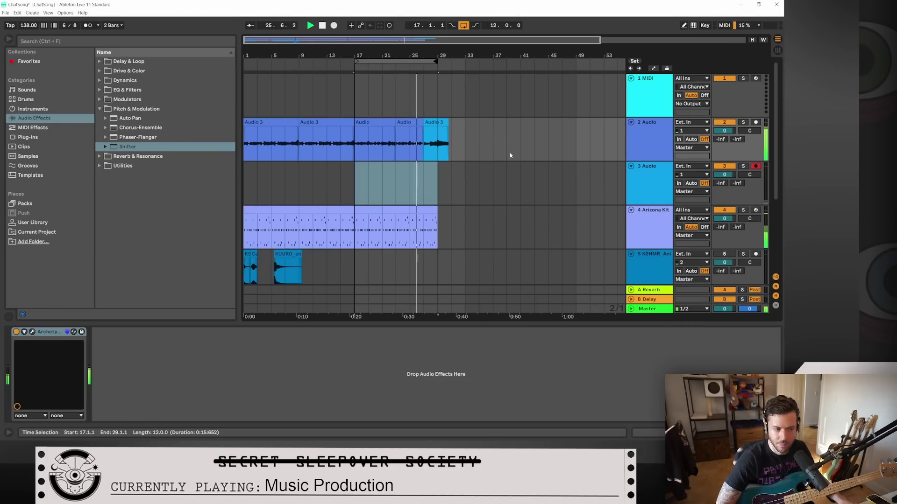
click(321, 26)
click(322, 26)
key(space)
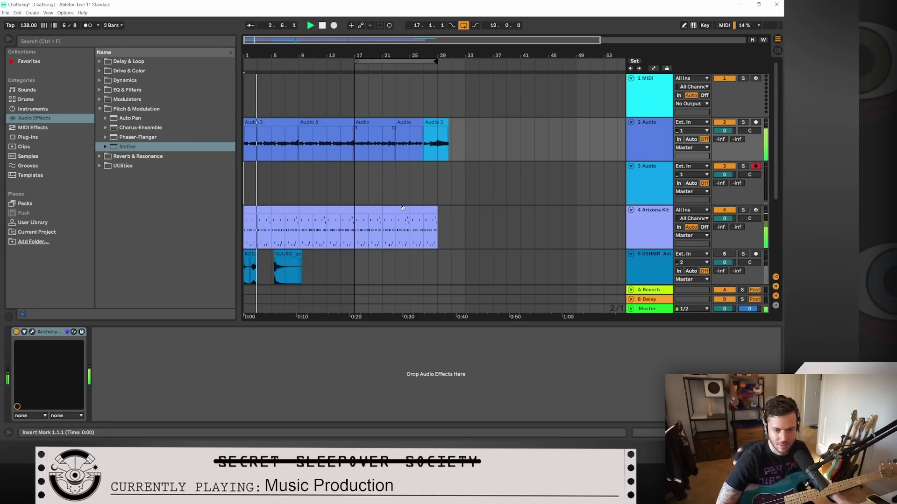
scroll(405, 209, down, 5)
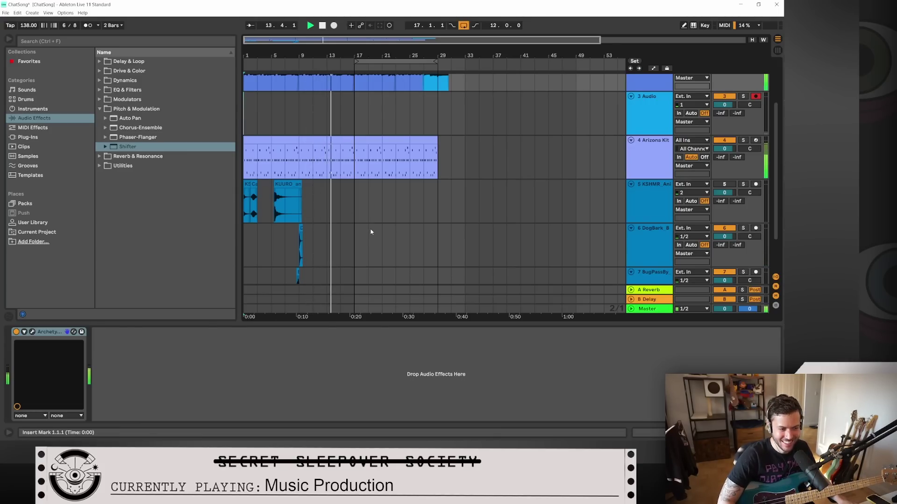
scroll(369, 229, up, 3)
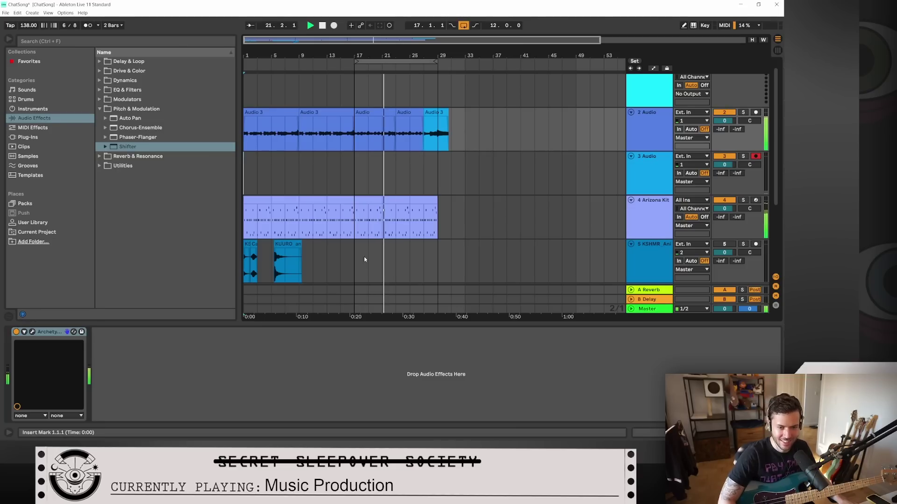
Step: Stop playback and move the KUURO animal clip on the 5 KSHMR track to bar 17
key(space)
drag(286, 244, 364, 244)
scroll(394, 248, down, 3)
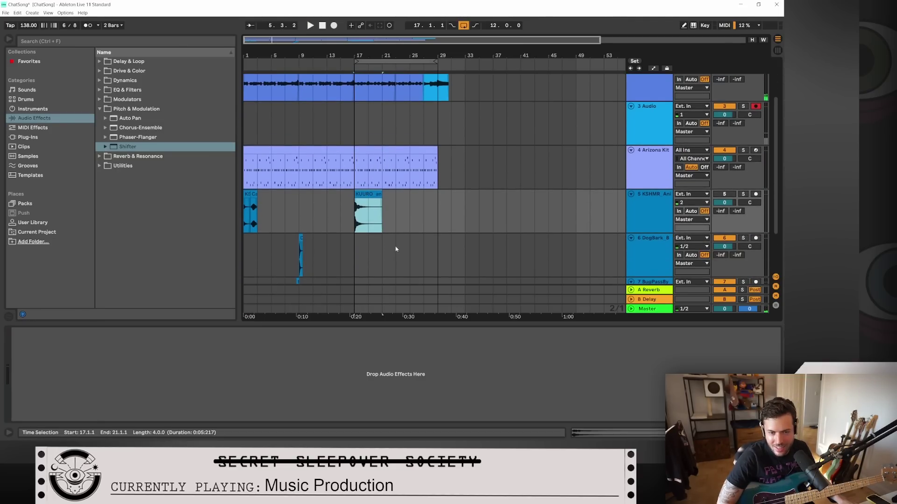
Step: Insert an audio track below 5 KSHMR, move the KUURO clip onto it at bar 17, and play it back
right_click(649, 179)
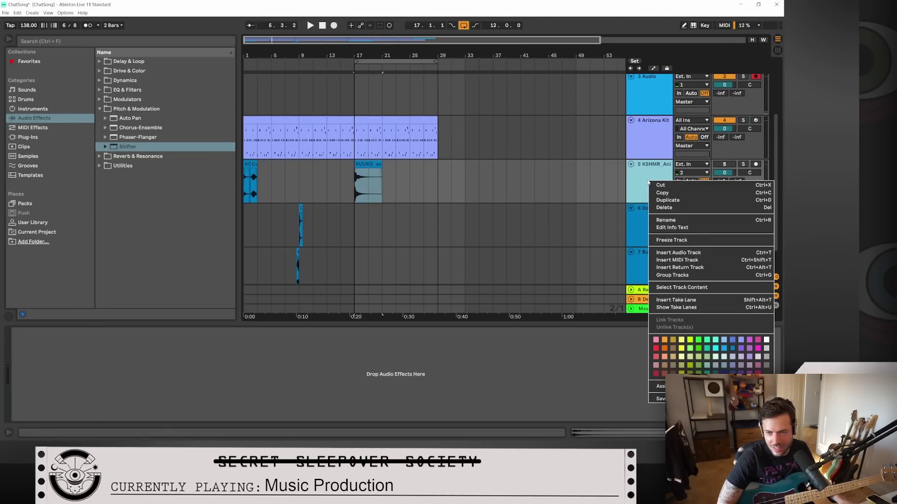
click(668, 253)
drag(372, 164, 365, 200)
key(space)
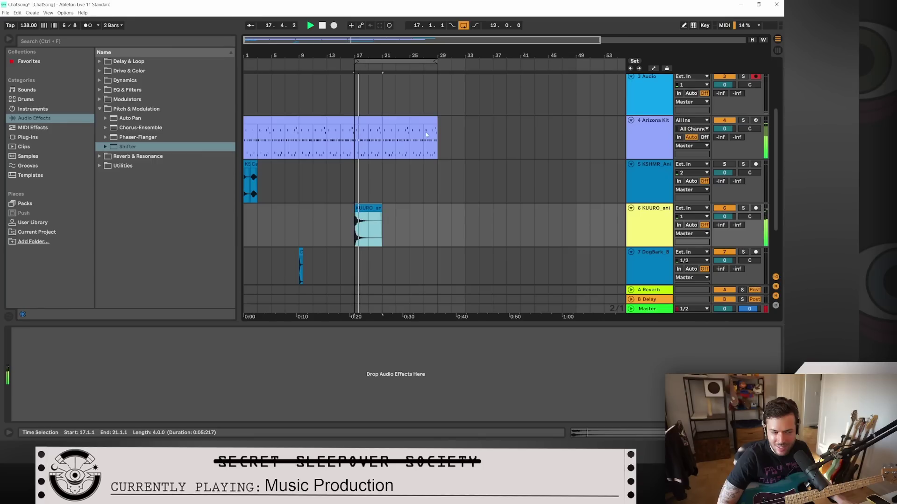
Step: Stop playback, add the Ambience room reverb preset to the KUURO animal track, and play the section from bar 17
key(space)
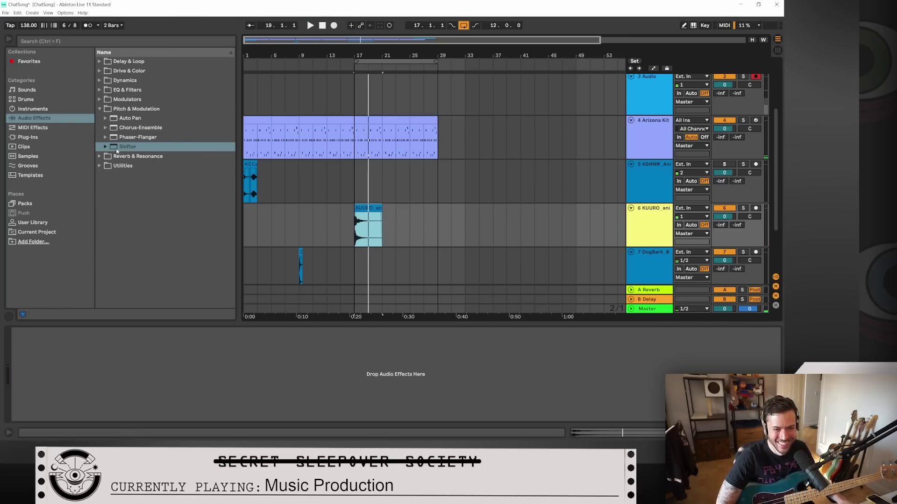
click(100, 109)
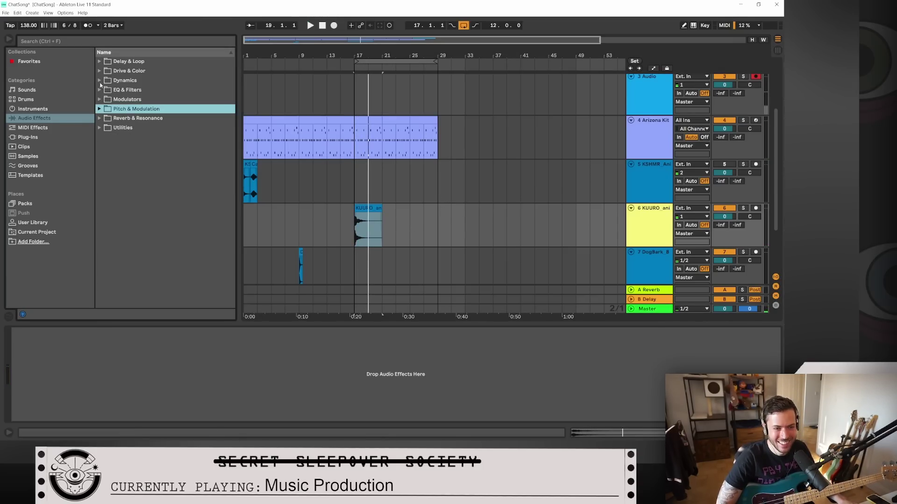
click(99, 118)
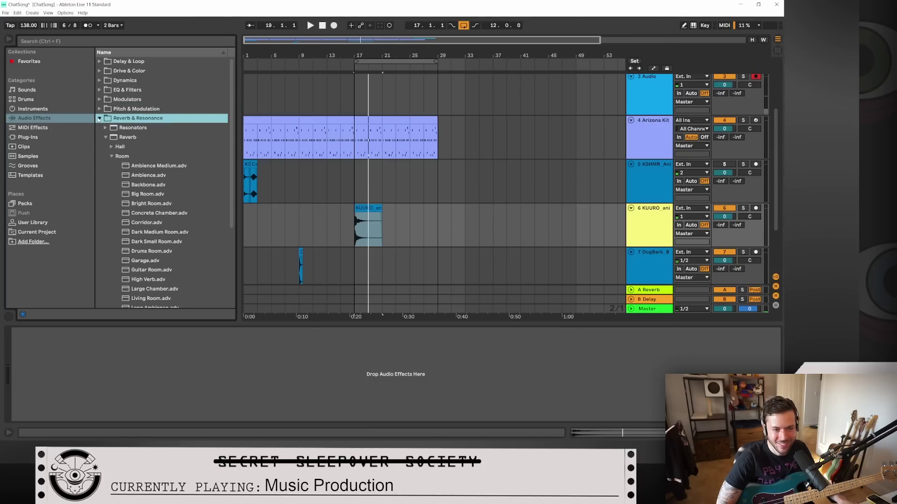
double_click(149, 176)
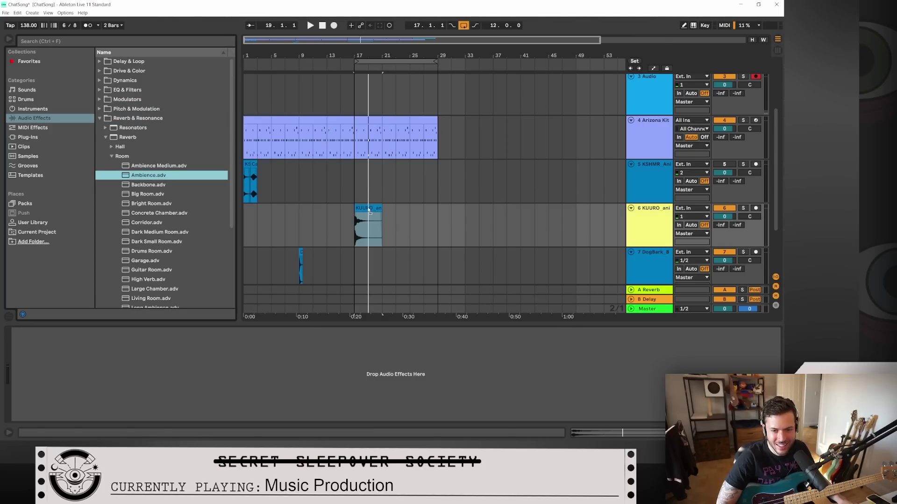
click(349, 61)
click(345, 65)
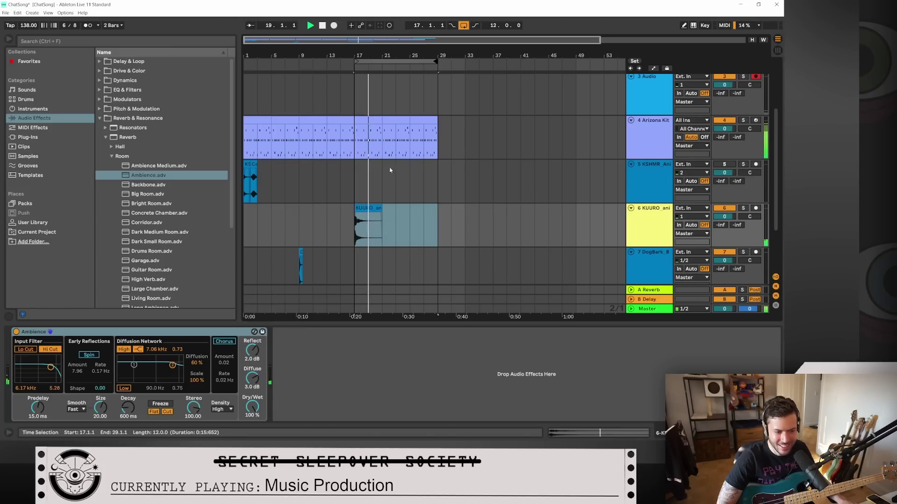
Step: Shorten the loop region to bars 17 through 21 and restart playback
key(space)
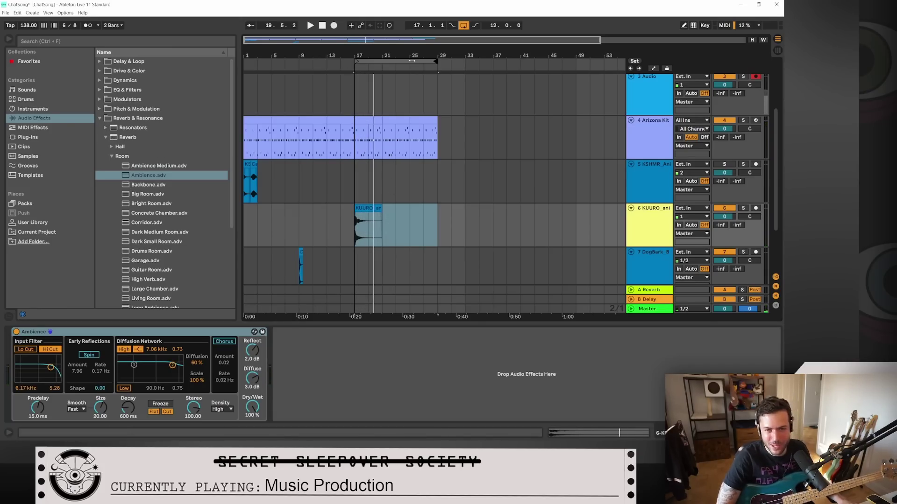
drag(436, 62, 379, 66)
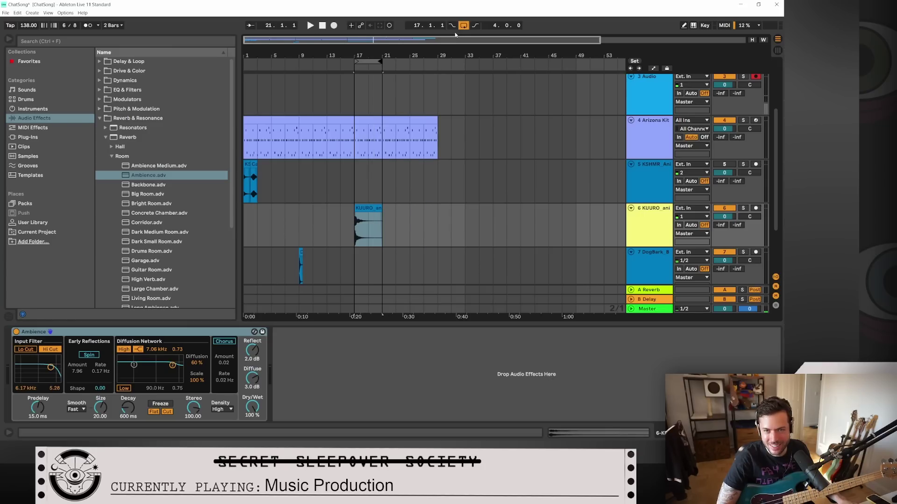
key(space)
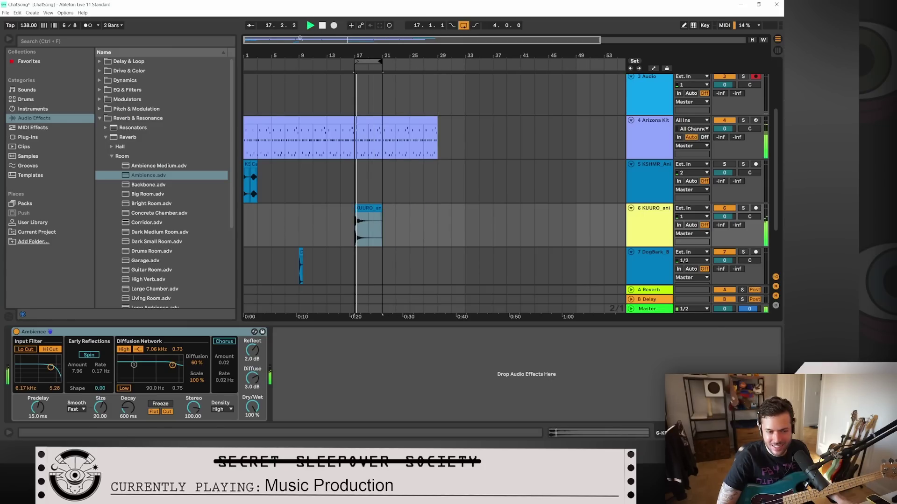
Step: Add Shifter after Ambience on the KUURO track, set its Coarse pitch to -2 st, and lower the reverb's Dry/Wet to 61%
click(100, 118)
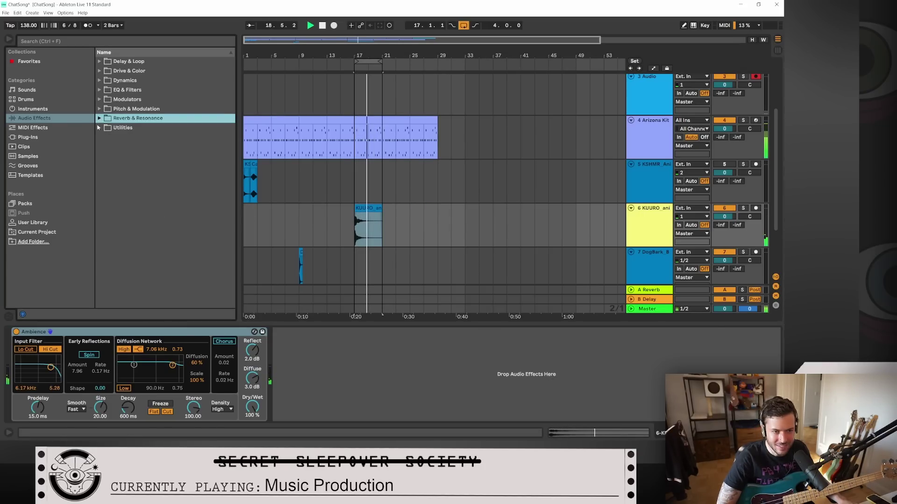
click(100, 109)
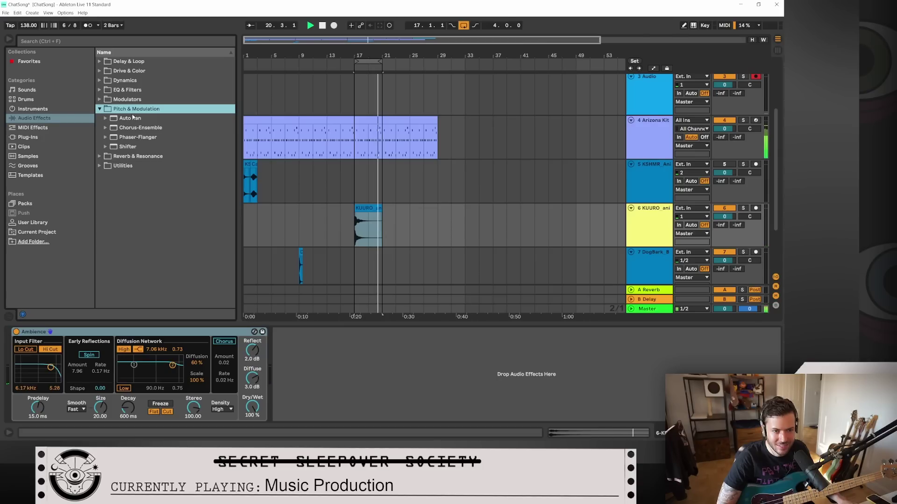
drag(127, 147, 321, 368)
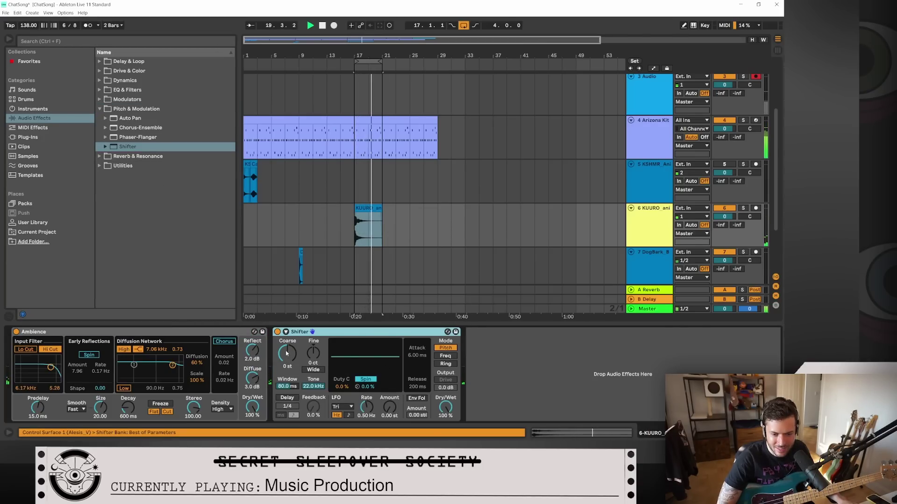
drag(287, 355, 286, 354)
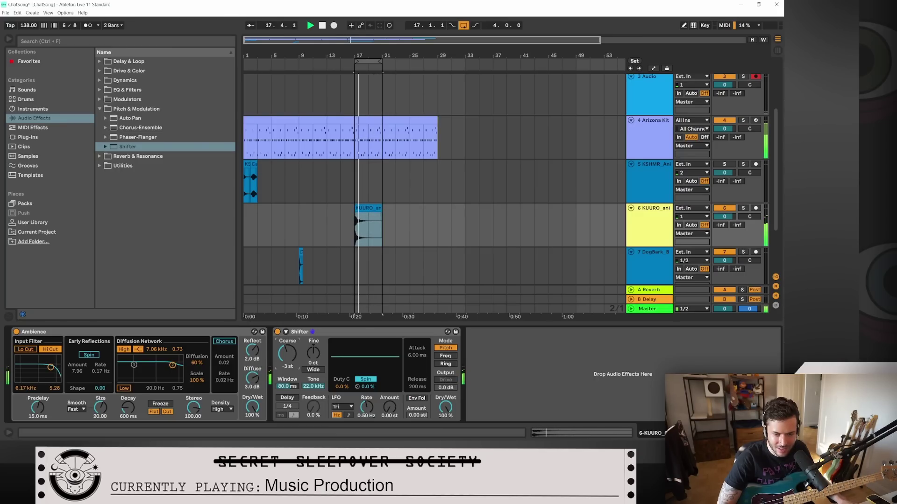
drag(287, 354, 287, 352)
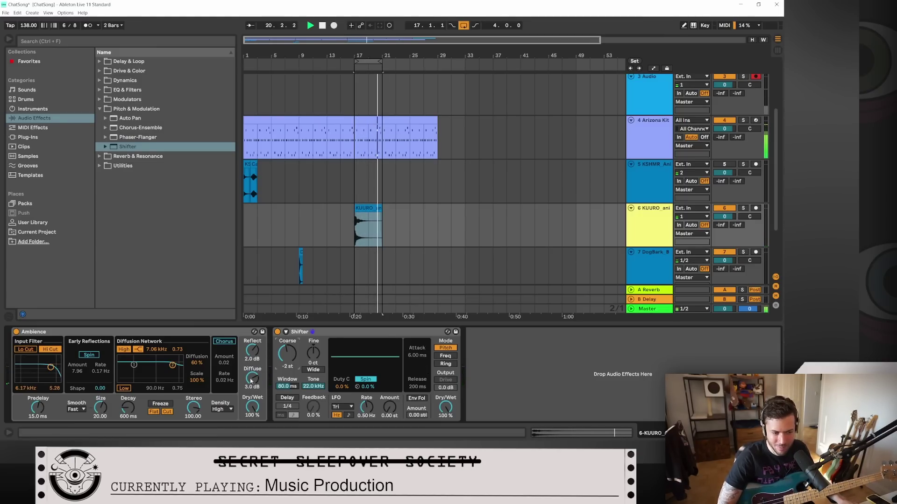
drag(252, 407, 252, 422)
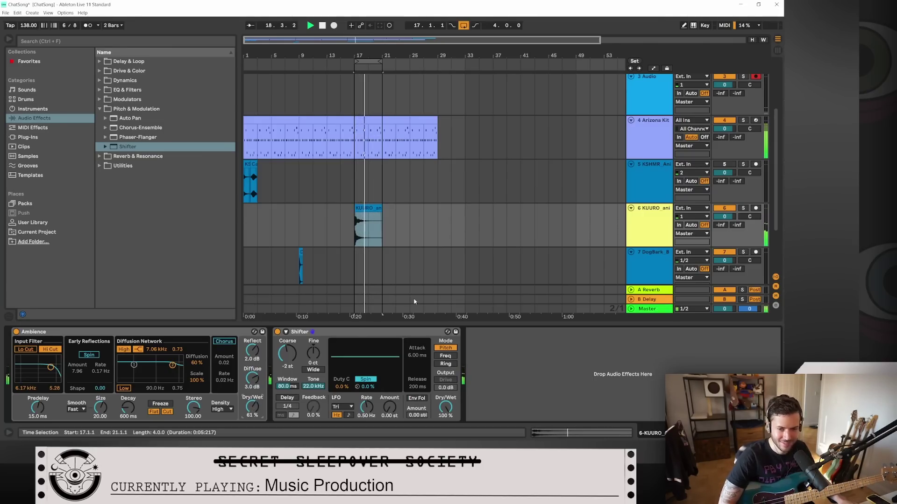
Step: Review the arrangement's tracks and clips from the BugPassBy track up to the MIDI track
scroll(412, 130, down, 1)
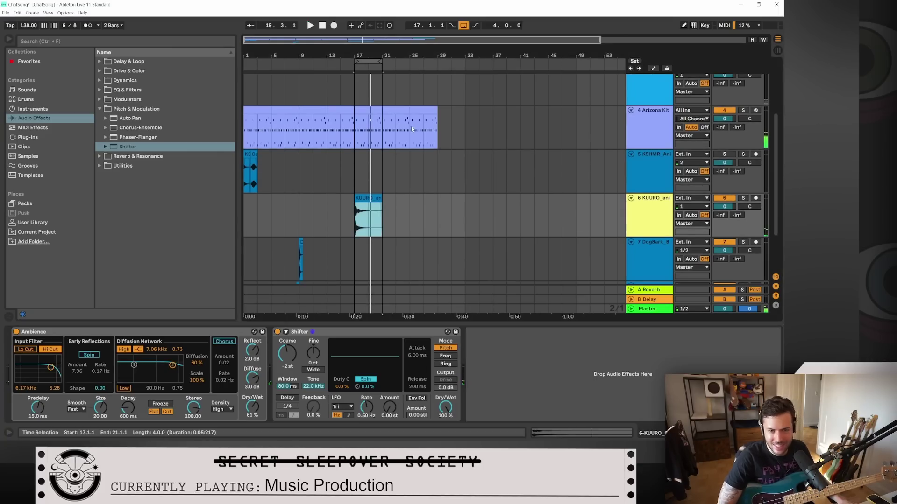
scroll(412, 130, up, 1)
scroll(360, 224, down, 6)
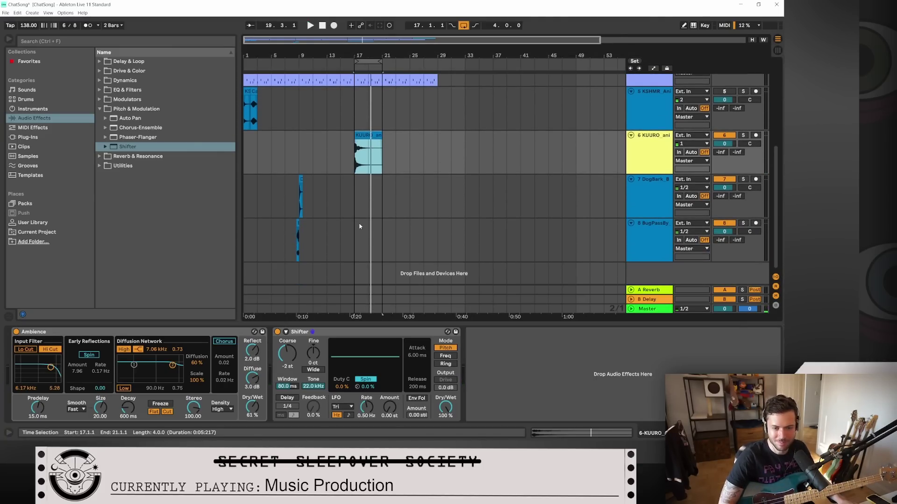
scroll(360, 226, up, 8)
scroll(359, 223, up, 4)
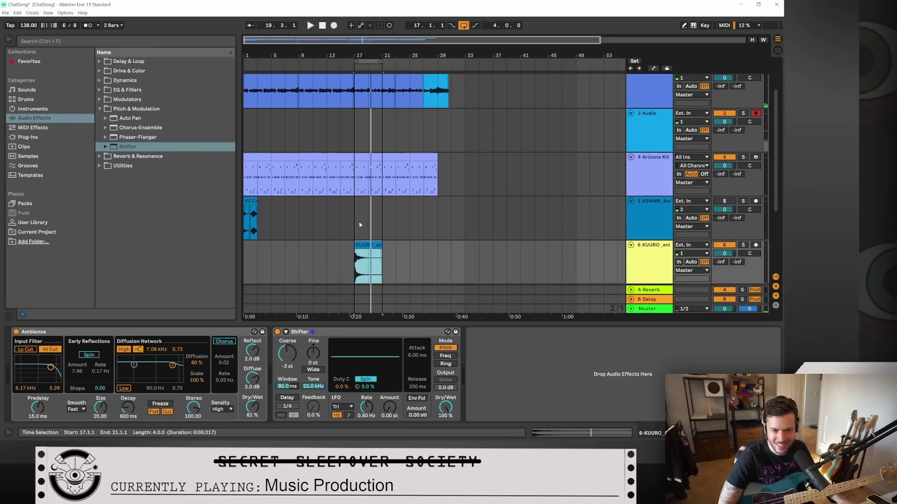
scroll(359, 225, up, 3)
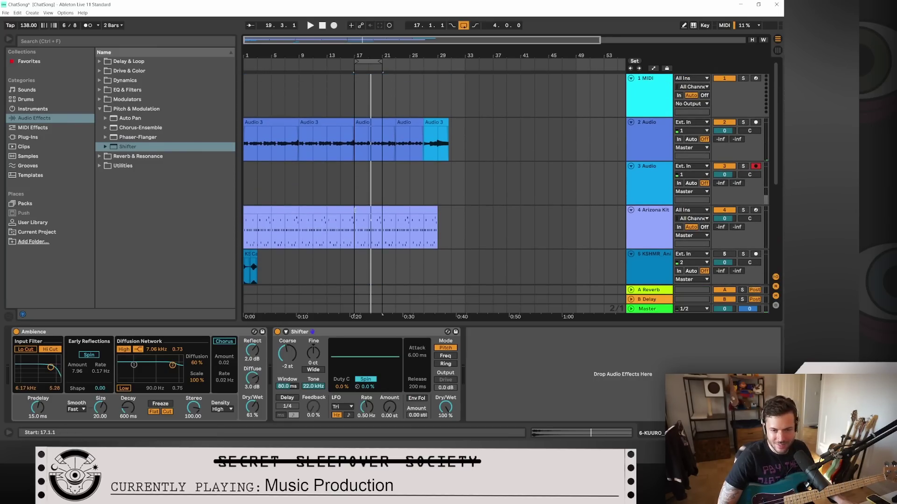
scroll(328, 182, down, 2)
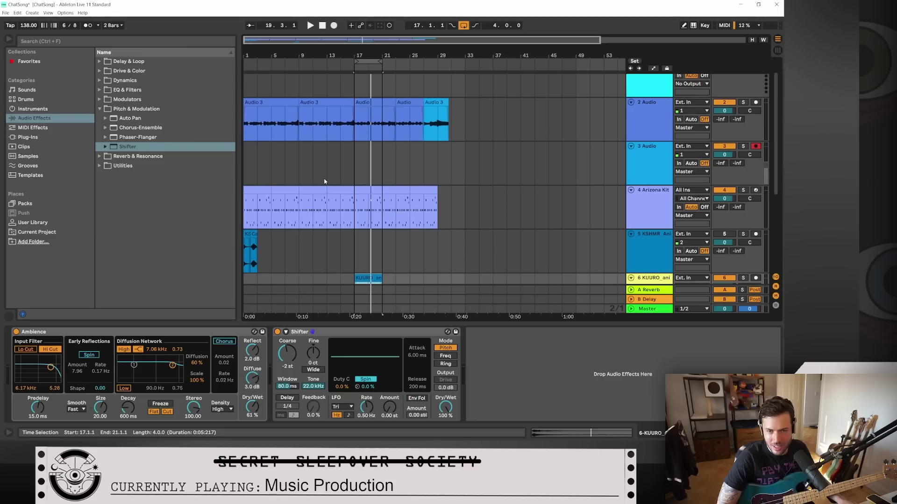
scroll(324, 181, up, 2)
Step: Select the empty 3 Audio track, loop bars 1 through 9, and play the loop to rehearse the guitar part
click(656, 183)
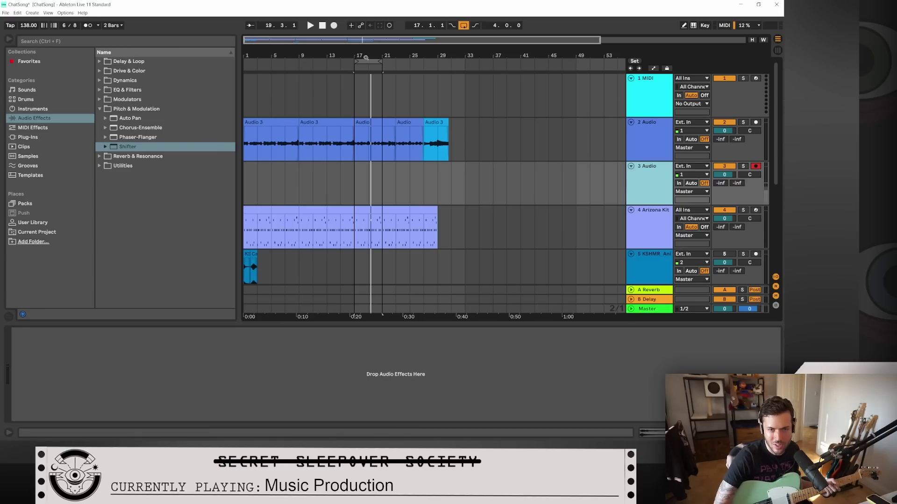
drag(366, 61, 304, 63)
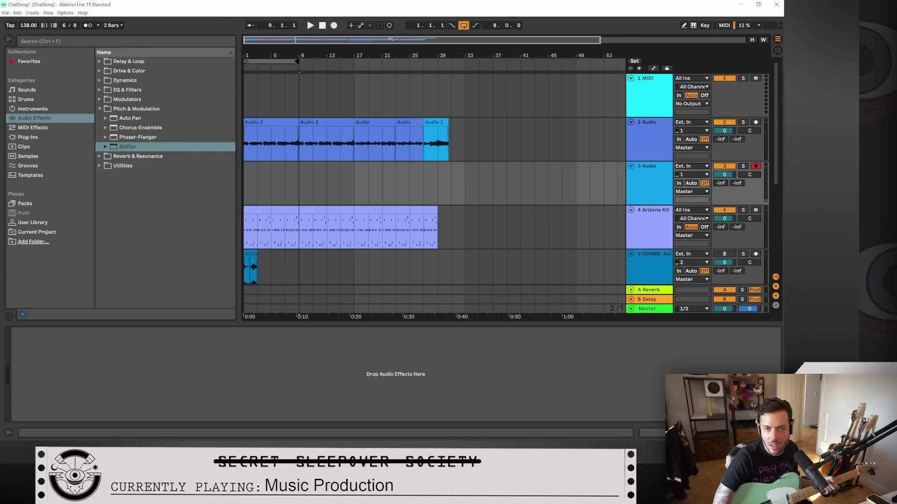
click(311, 26)
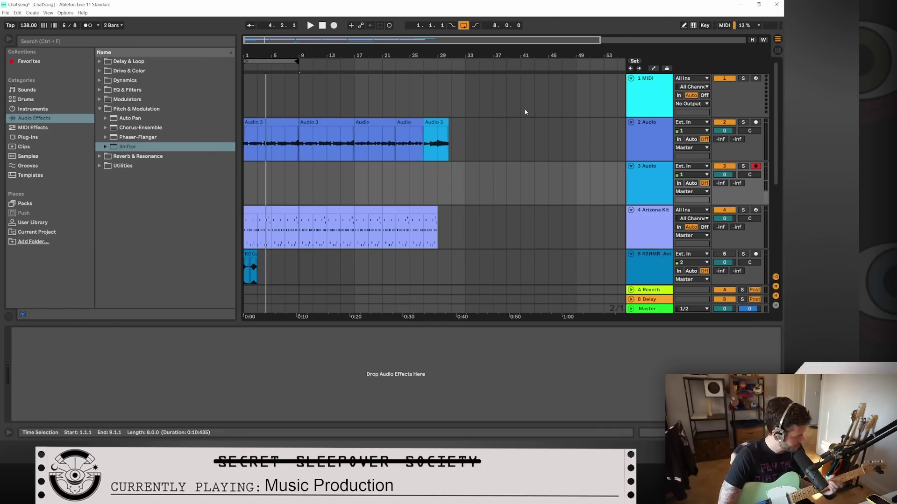
click(322, 25)
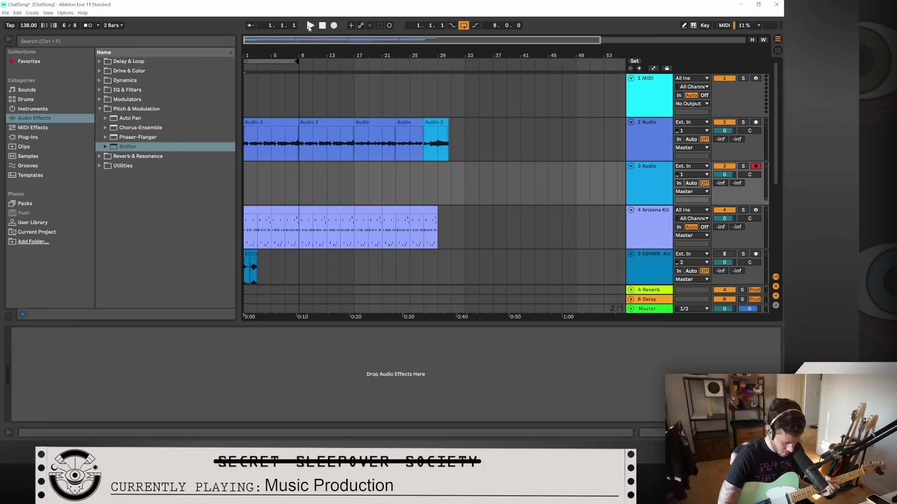
click(310, 26)
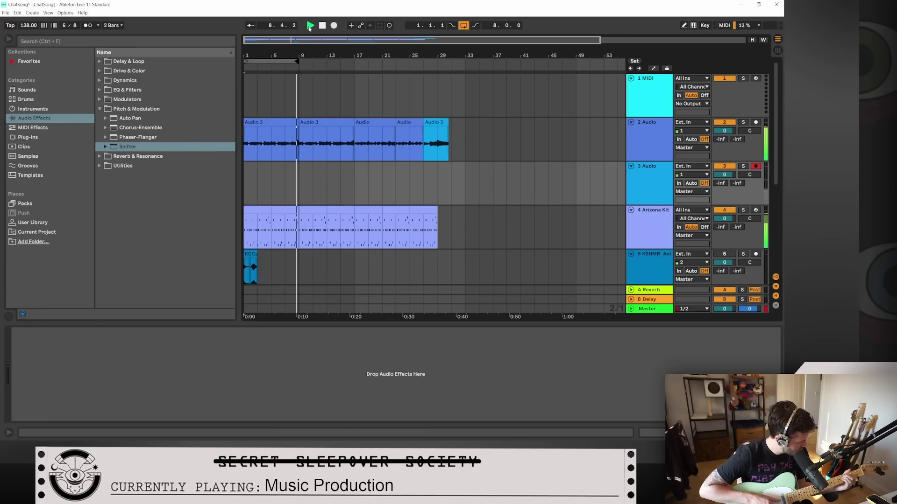
key(space)
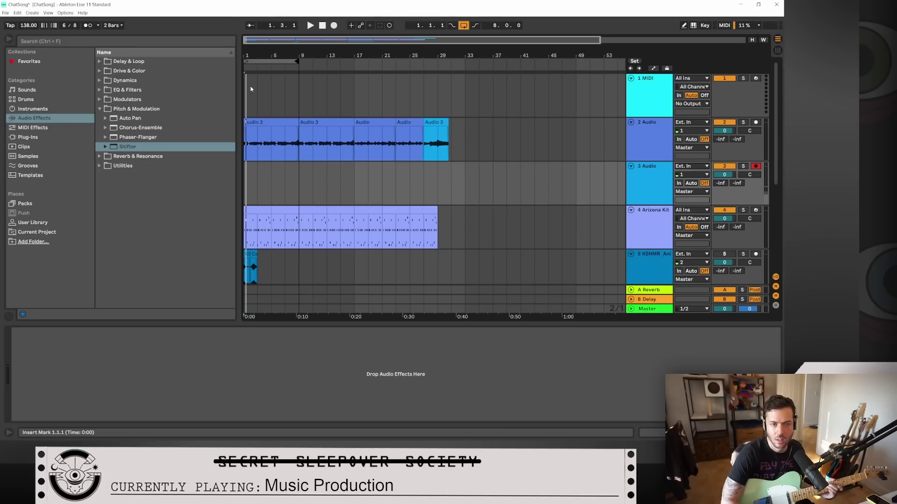
click(322, 25)
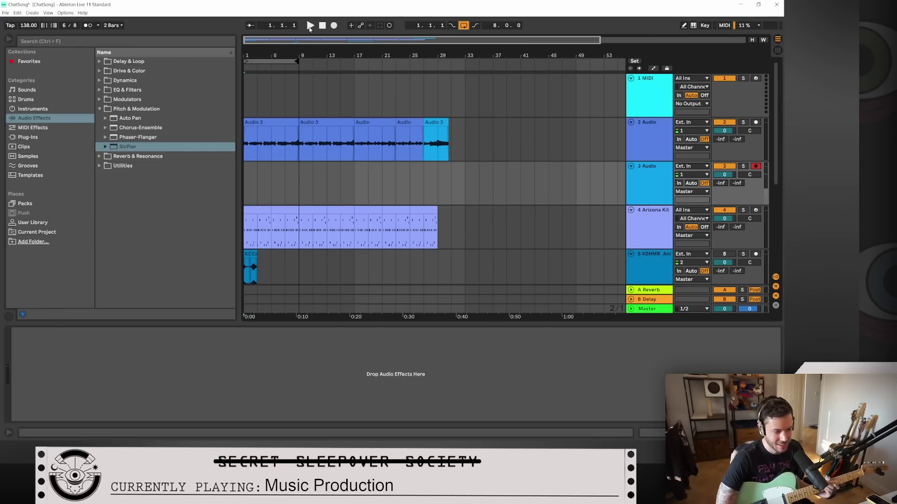
Step: Record a guitar take on the 3 Audio track and keep it as a single clip spanning bars 1 to 9
click(334, 26)
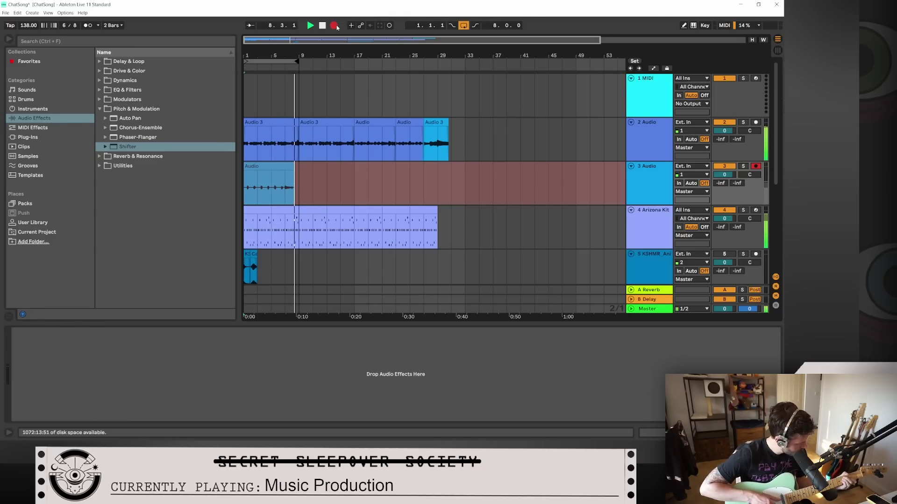
key(space)
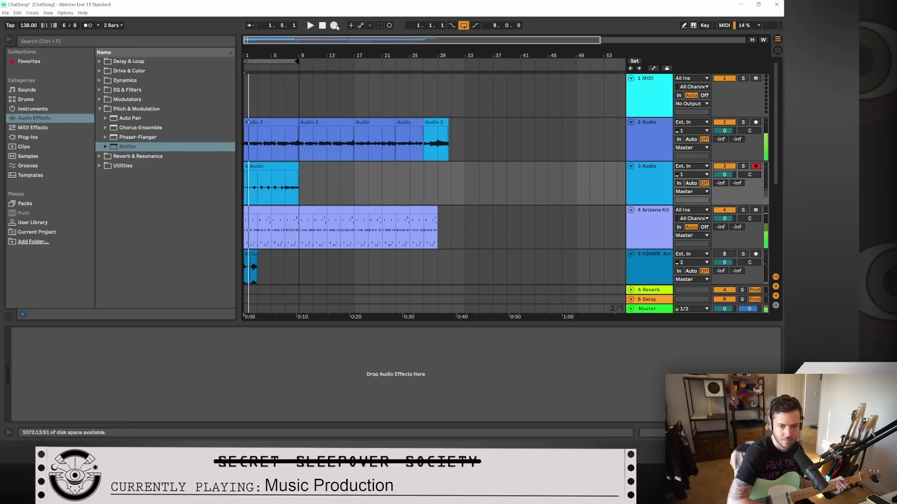
click(292, 185)
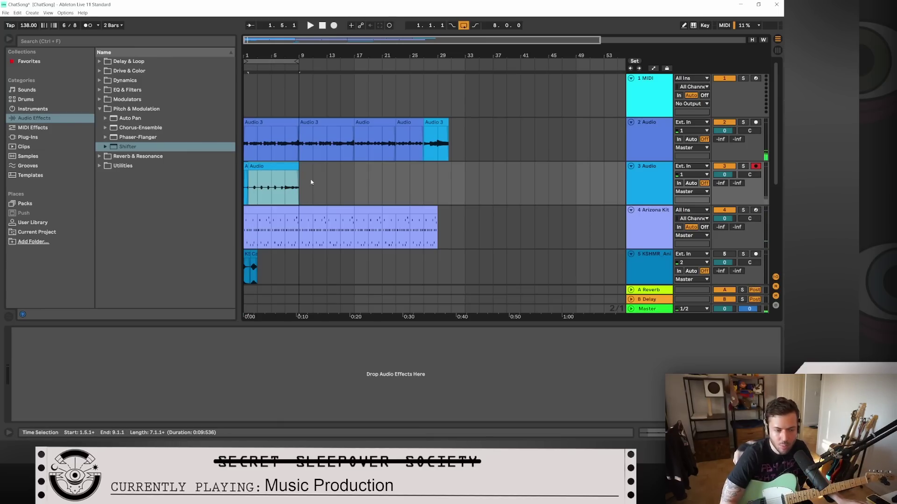
click(277, 167)
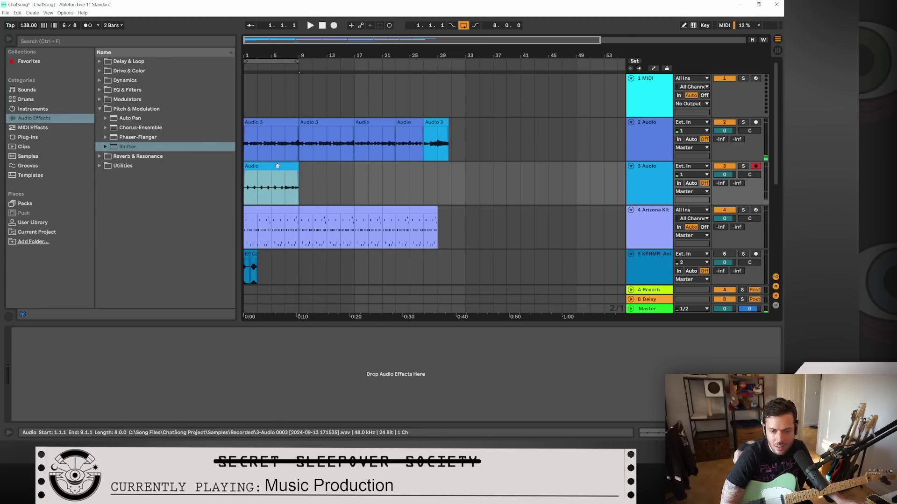
Step: Open the new guitar clip's sample view, quantize its entire audio, and play it back
key(shift+Tab)
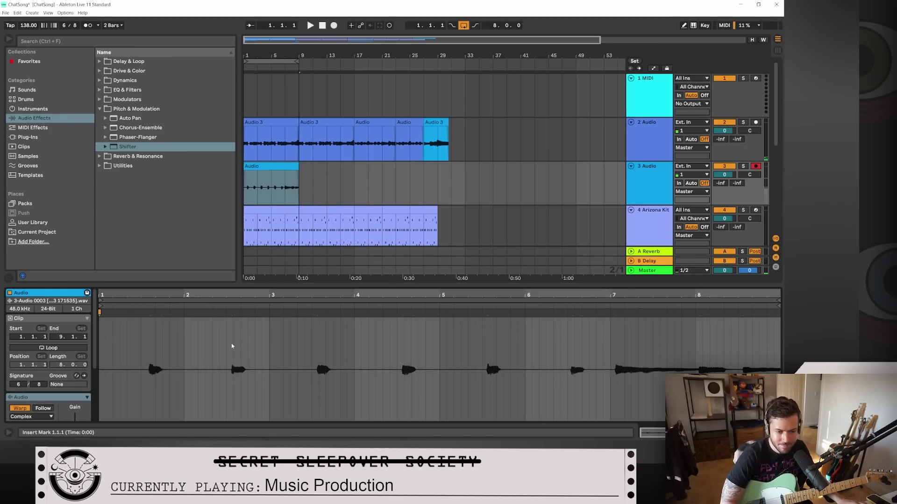
click(231, 346)
key(ctrl+a)
right_click(231, 347)
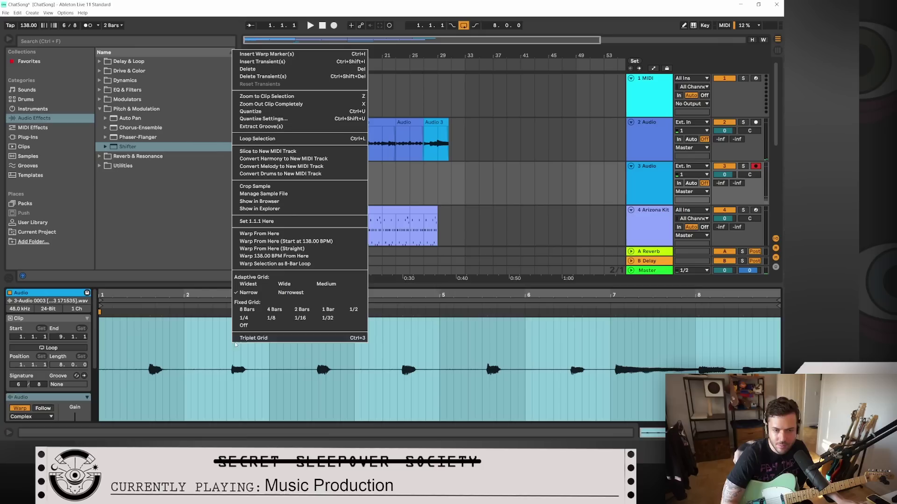
click(326, 110)
key(space)
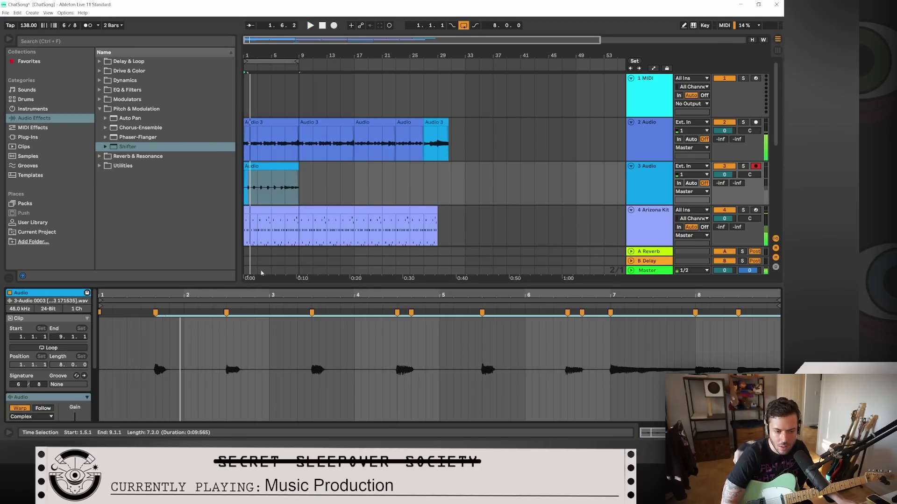
Step: Move the warp marker of the guitar clip's first note to 1.4.1 and audition the loop
drag(155, 313, 141, 314)
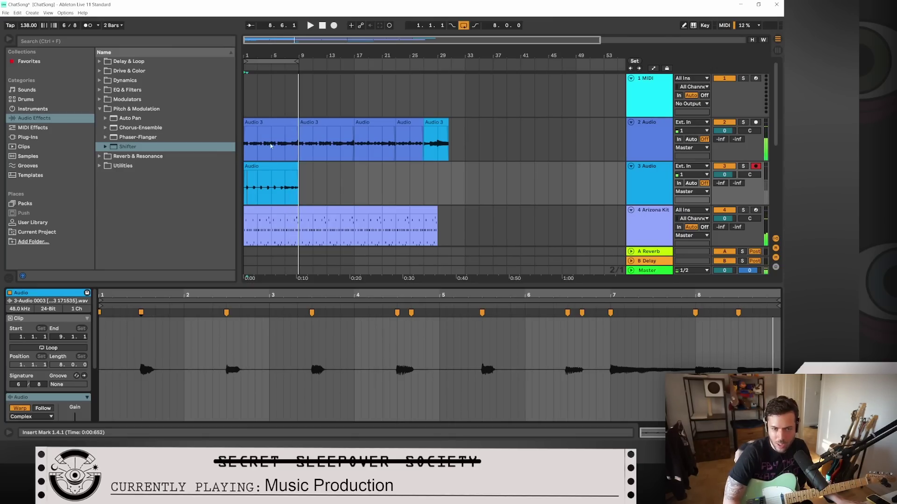
click(276, 167)
key(space)
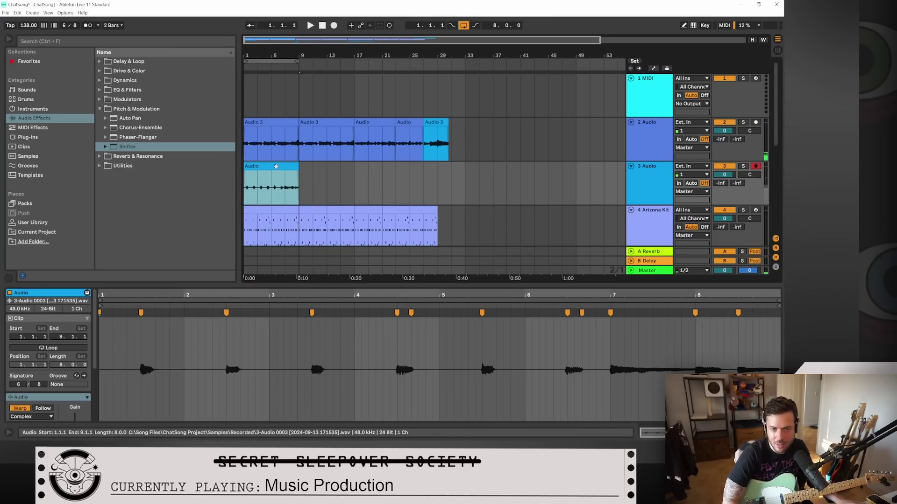
Step: Move the guitar clip on the 3 Audio track to start at bar 9 and save the project
drag(276, 167, 332, 166)
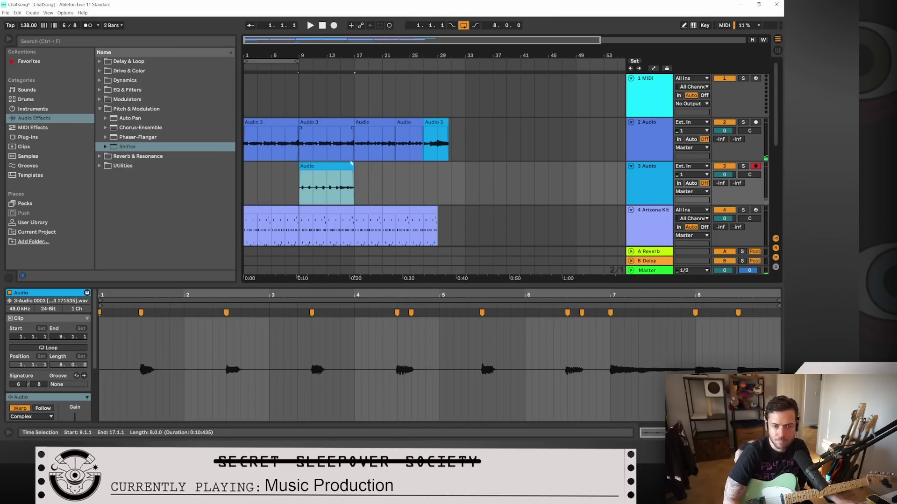
key(ctrl+s)
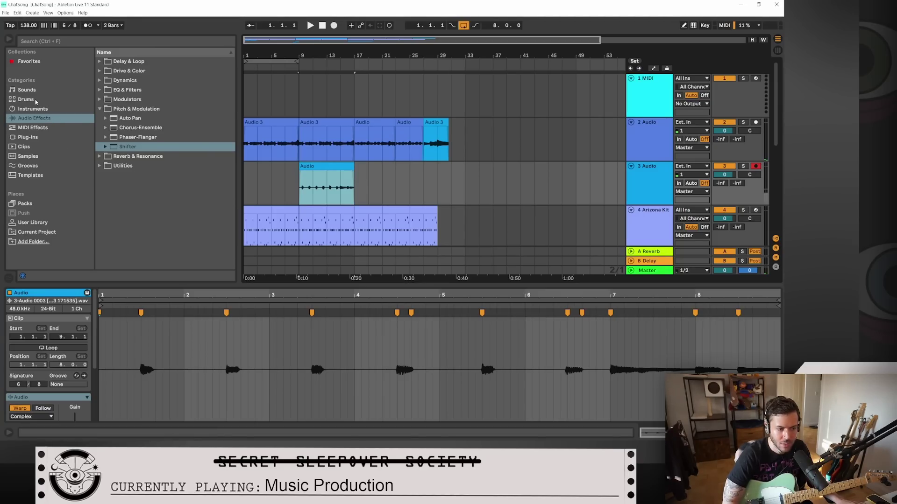
Step: Load the Neural DSP plug-in Archetype Plini X onto the 3 Audio guitar track
click(47, 128)
click(40, 137)
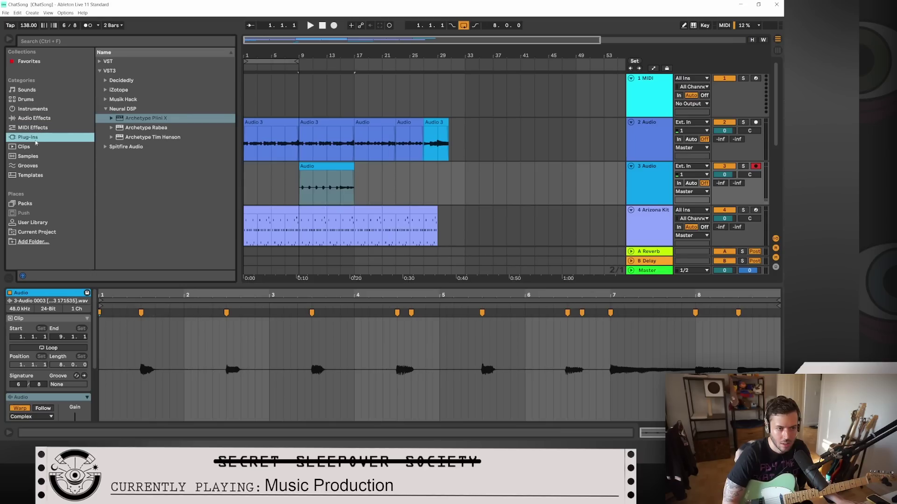
click(141, 118)
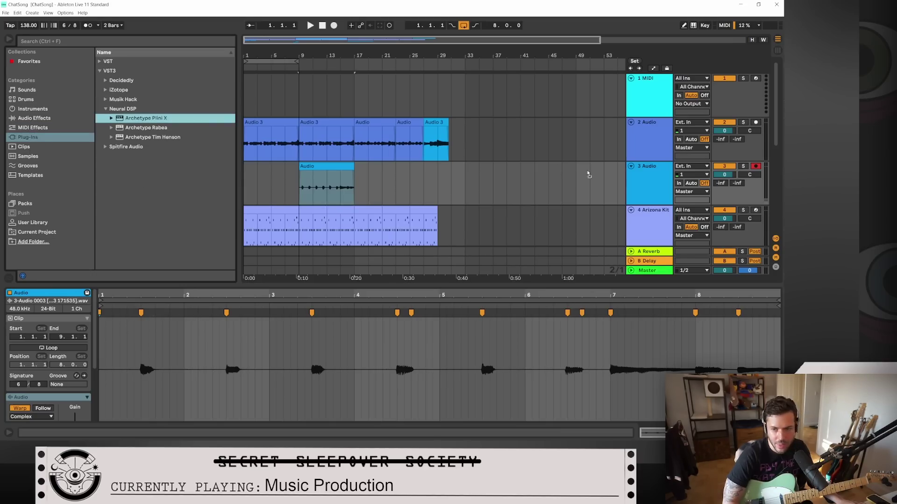
key(Return)
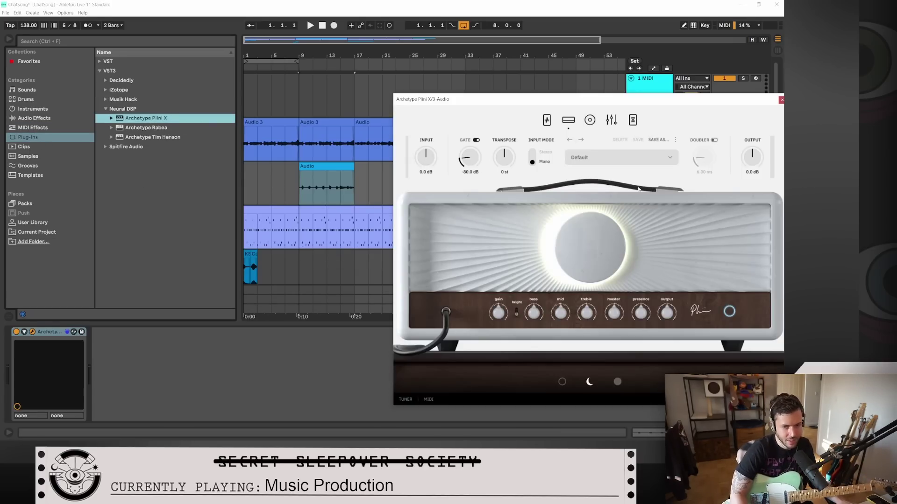
Step: Move the loop to bars 9 through 17, play it briefly, close the plug-in window and check the sample tracks
drag(265, 60, 328, 64)
key(space)
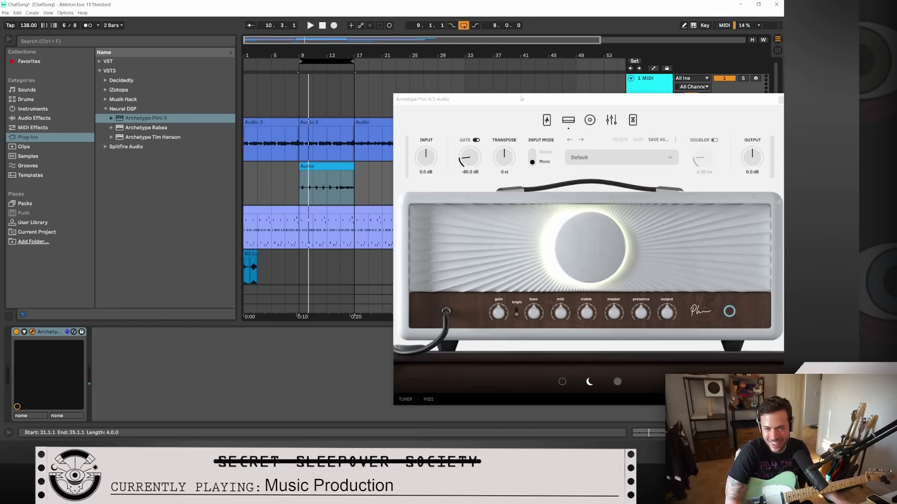
drag(522, 99, 492, 96)
click(755, 97)
scroll(430, 150, down, 6)
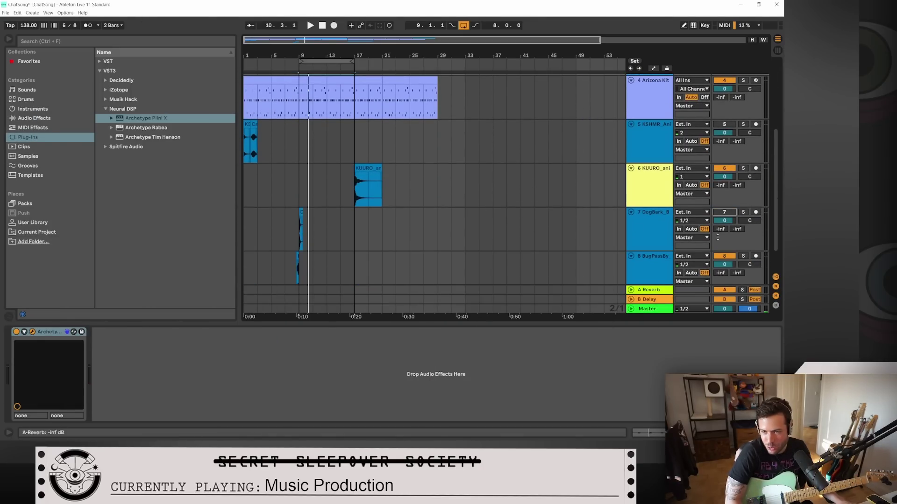
scroll(490, 200, up, 3)
scroll(491, 204, up, 2)
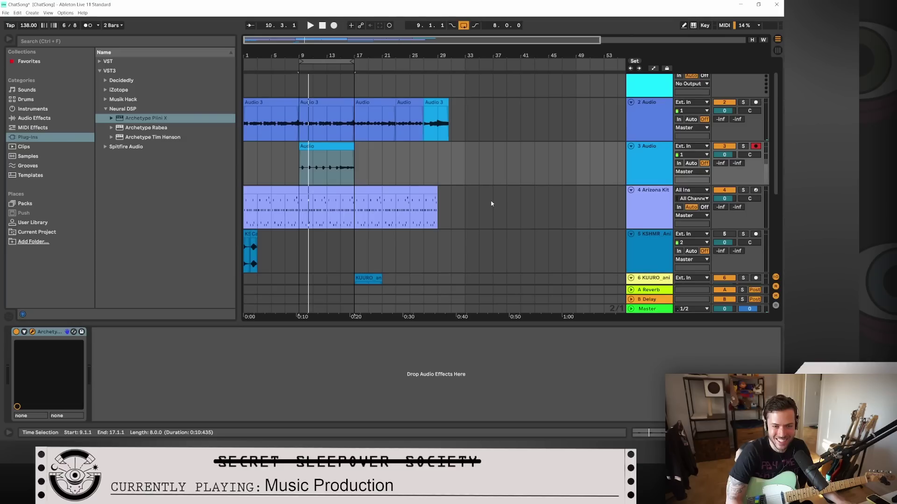
Step: Reopen the Archetype Plini X window on the guitar track and play the loop
click(32, 332)
drag(447, 123, 539, 108)
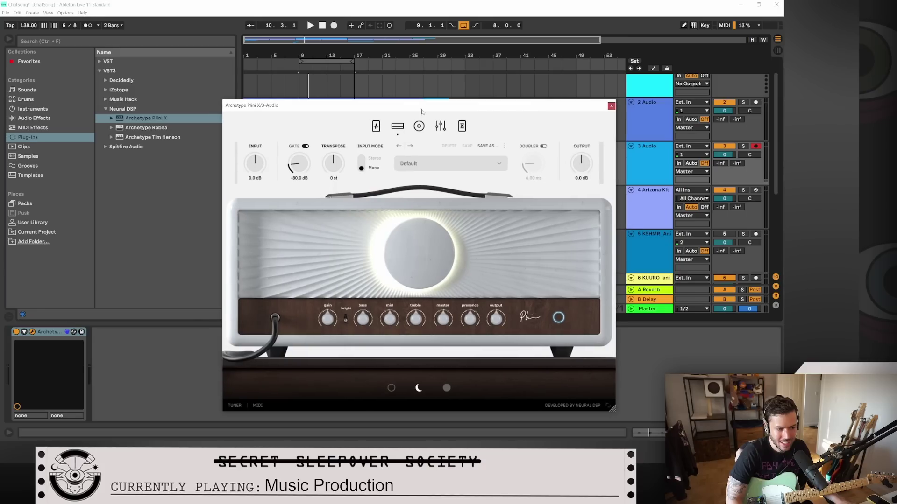
key(space)
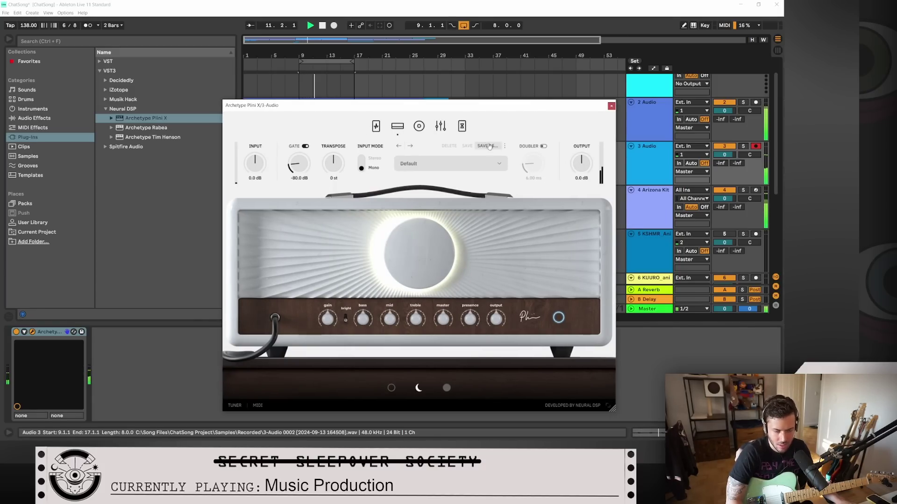
Step: Audition the Plini preset 11 Nights - Chords on the looping guitar part
click(498, 163)
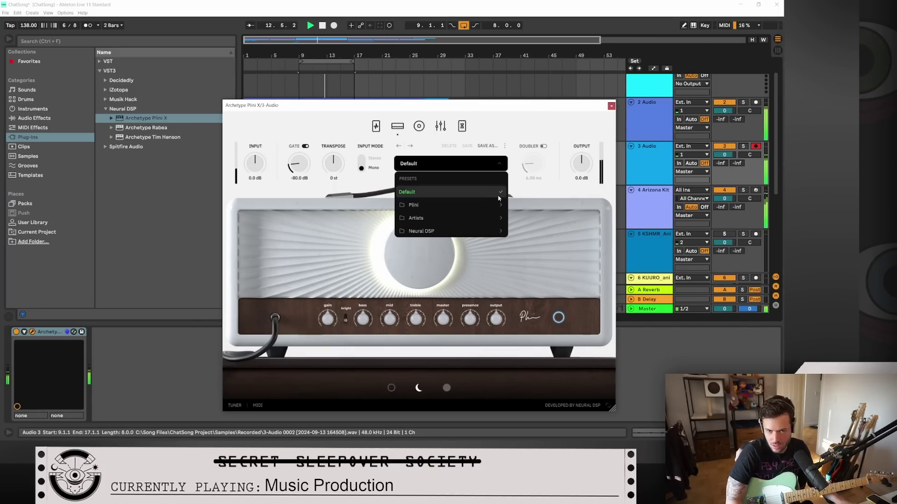
mouse_move(490, 210)
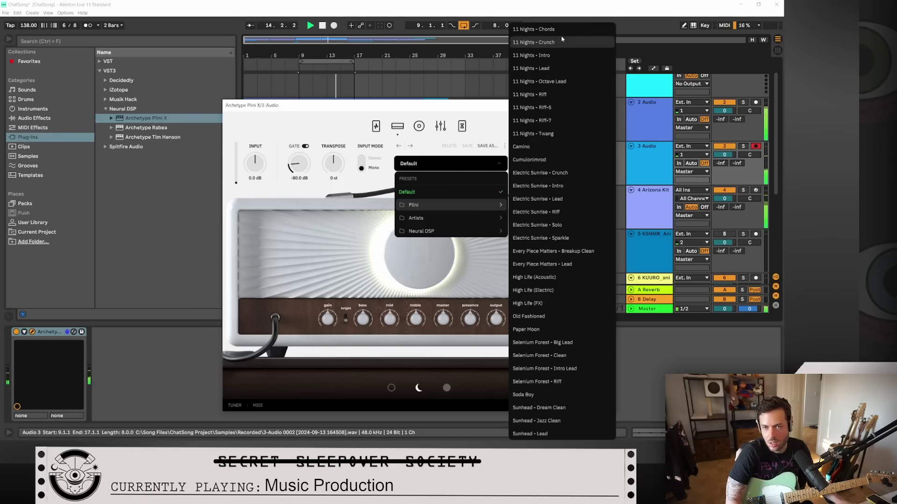
click(533, 29)
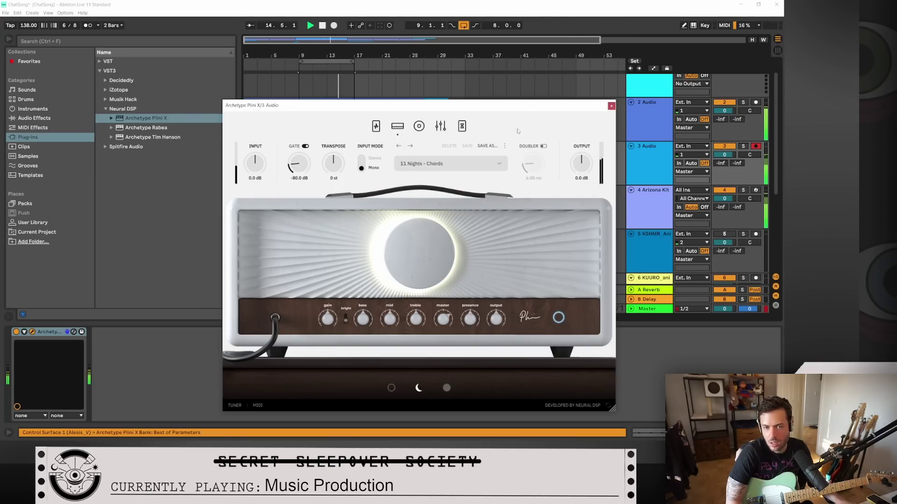
click(504, 168)
click(468, 165)
click(468, 164)
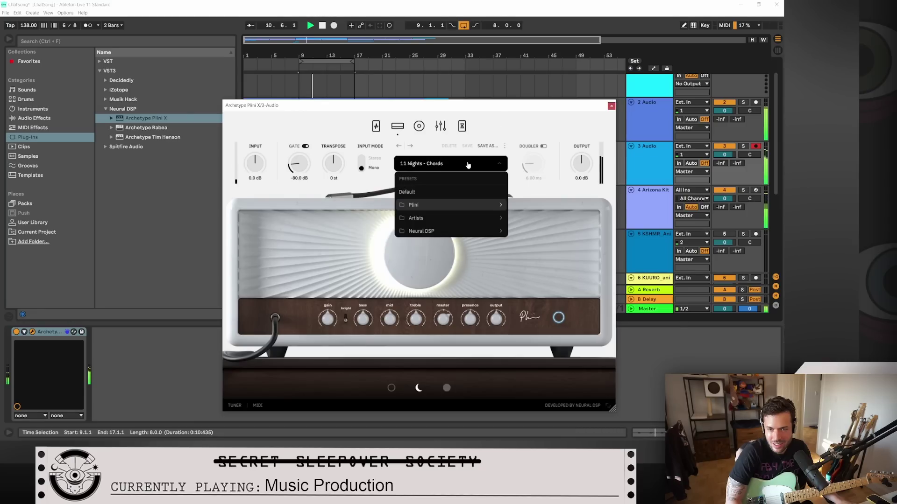
click(468, 164)
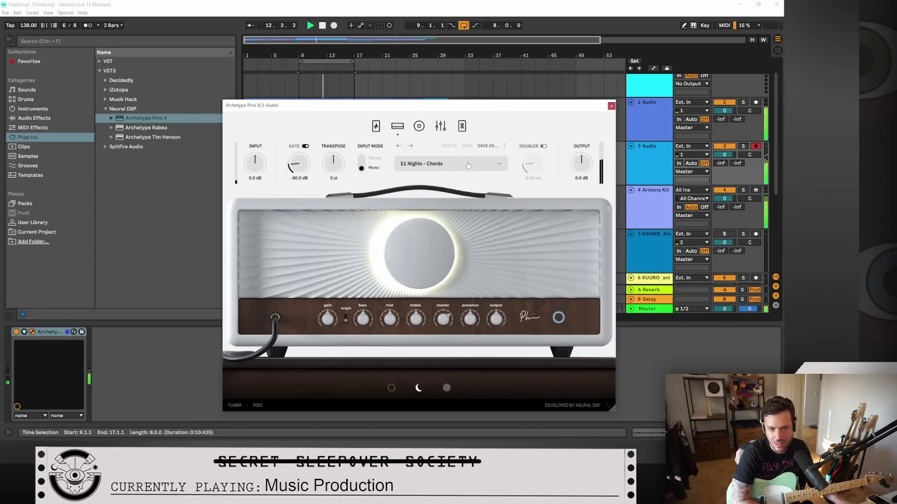
Step: Audition the Plini presets 11 Nights - Riff, Camino and Cumulonimrod on the looping guitar part
click(468, 164)
mouse_move(485, 209)
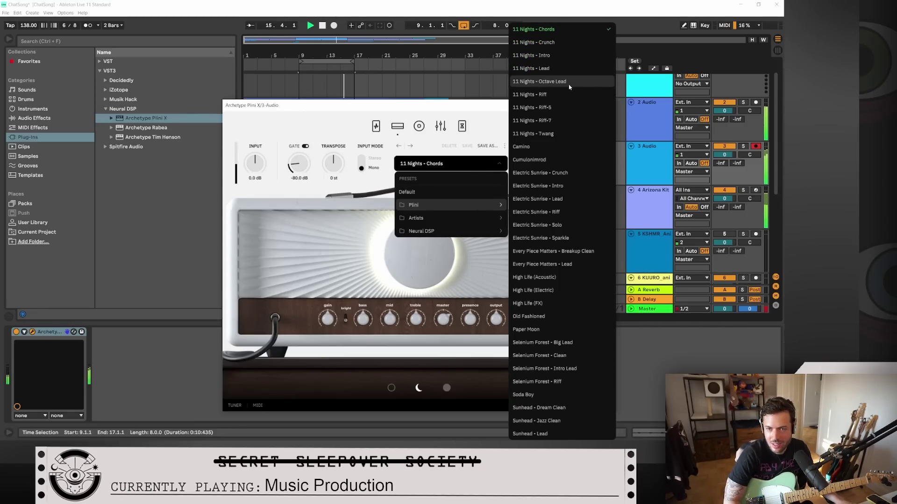
click(563, 95)
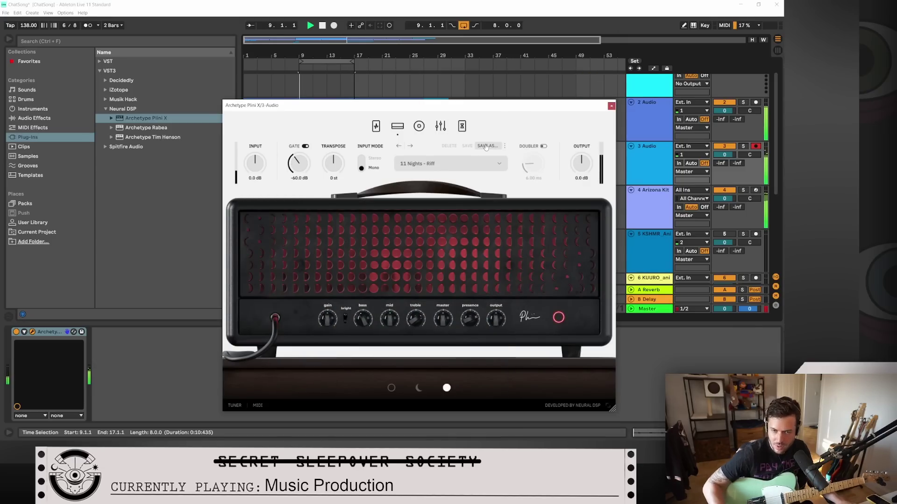
click(463, 164)
mouse_move(444, 210)
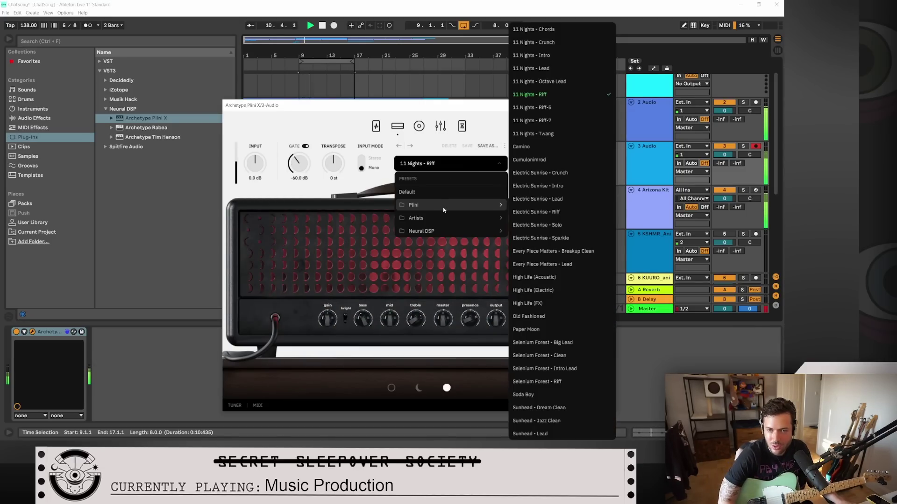
click(525, 146)
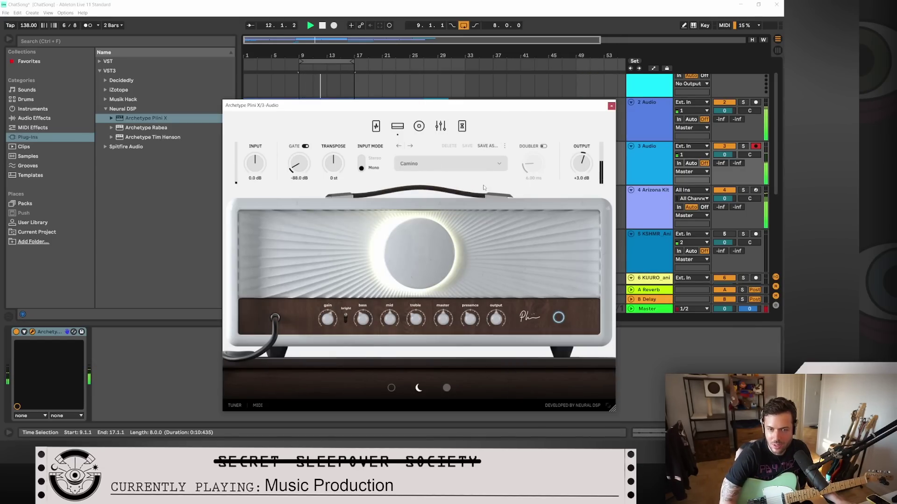
click(463, 163)
mouse_move(448, 205)
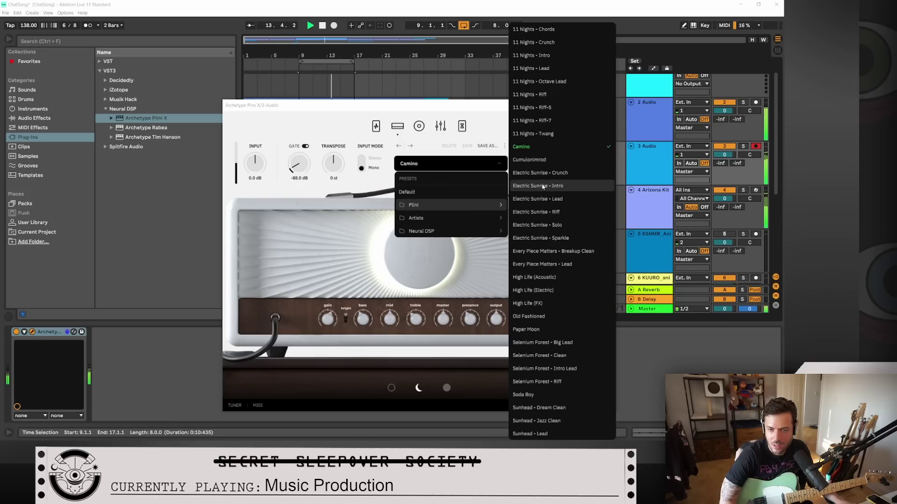
click(529, 160)
Step: Load the Plini preset Electric Sunrise - Intro for the guitar and raise the amp's output level
click(482, 165)
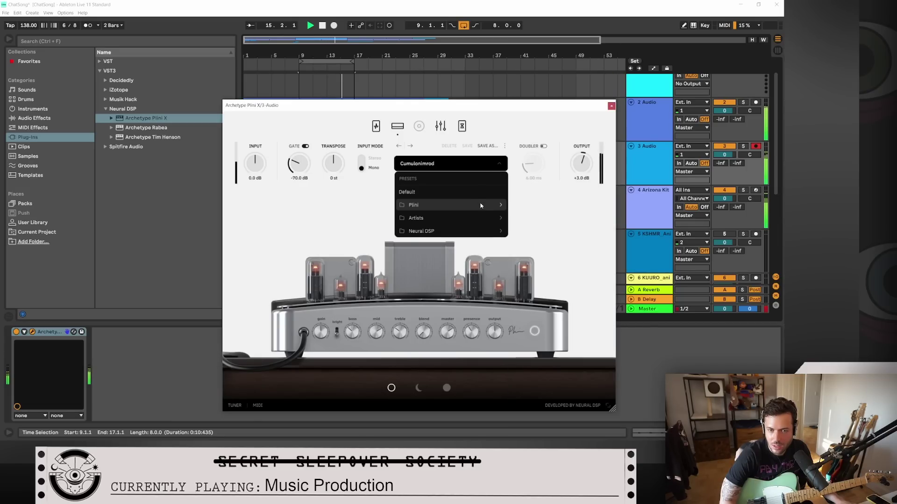
mouse_move(481, 206)
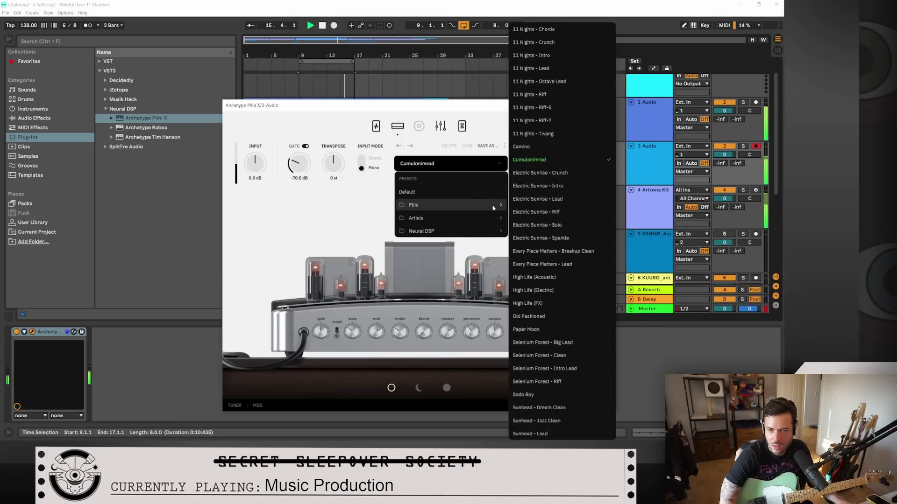
click(578, 185)
click(496, 165)
mouse_move(484, 209)
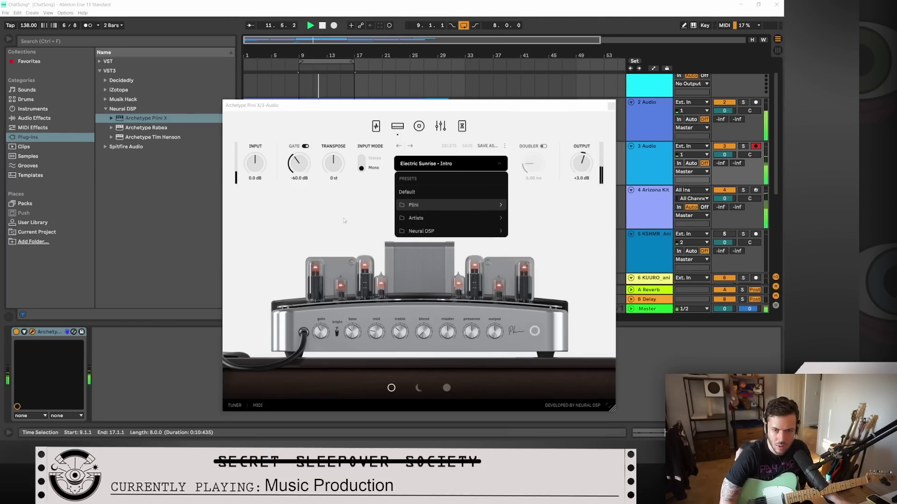
click(316, 218)
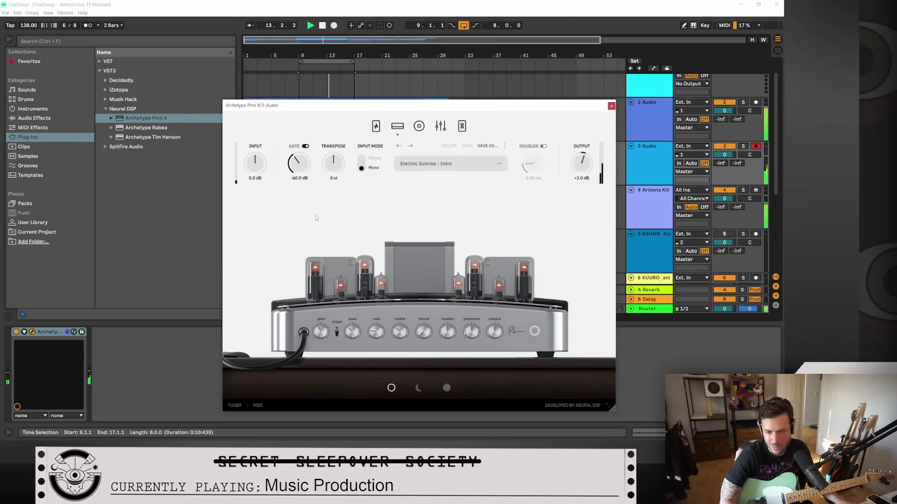
drag(494, 332, 493, 321)
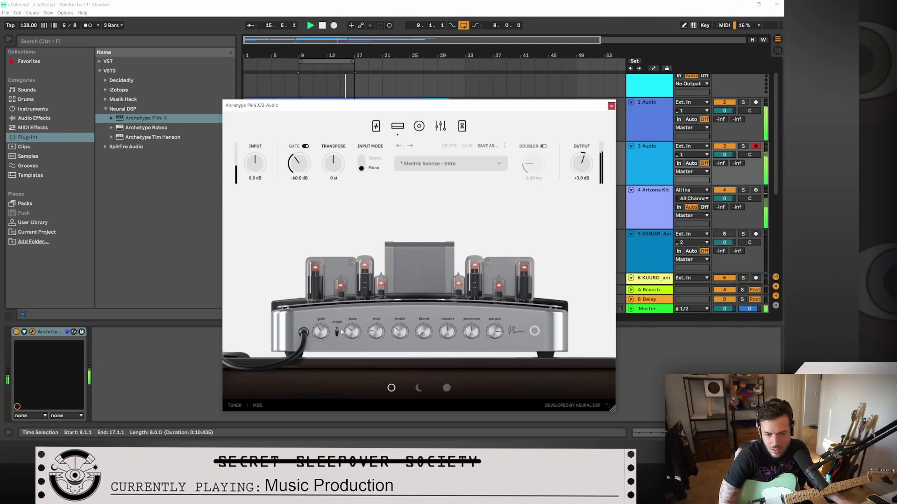
Step: Switch on the drive pedal in the guitar's effects chain and turn down its drive amount
click(376, 126)
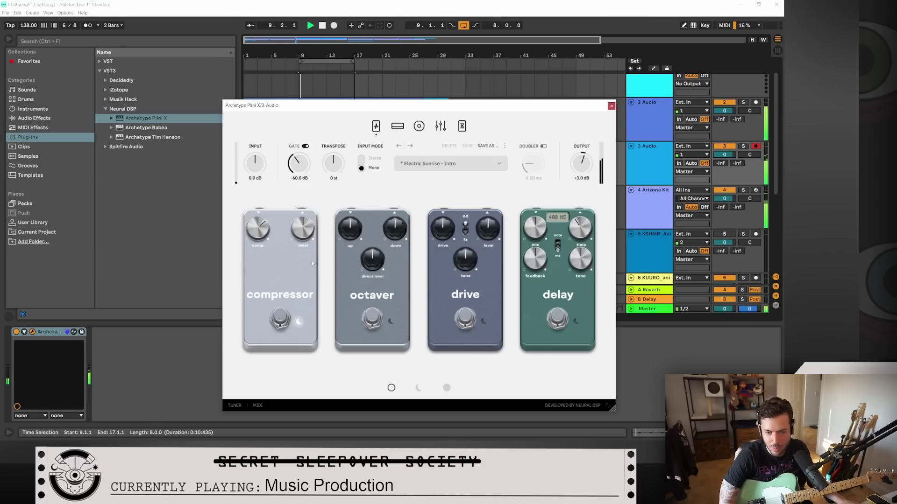
click(465, 322)
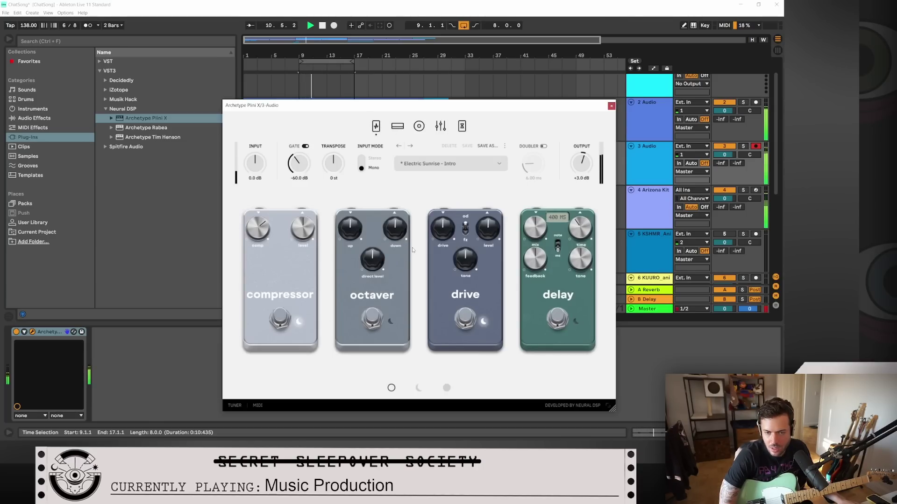
drag(442, 228, 446, 269)
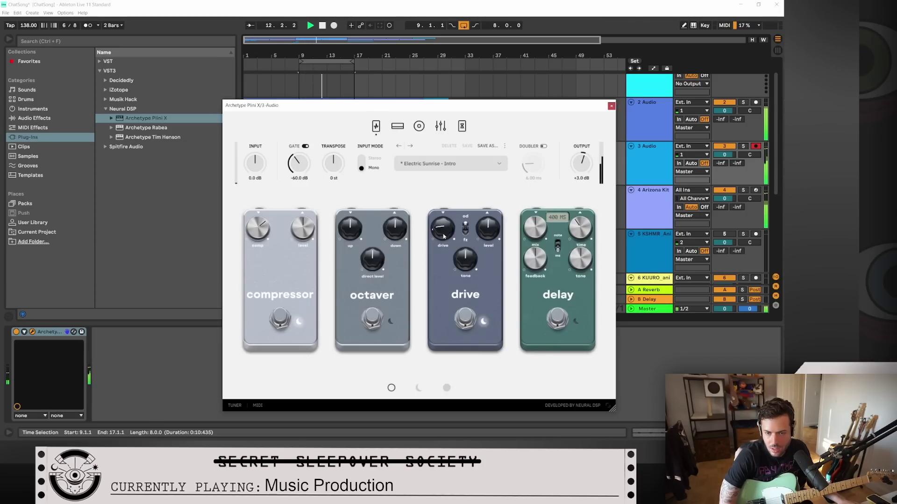
drag(446, 236, 442, 234)
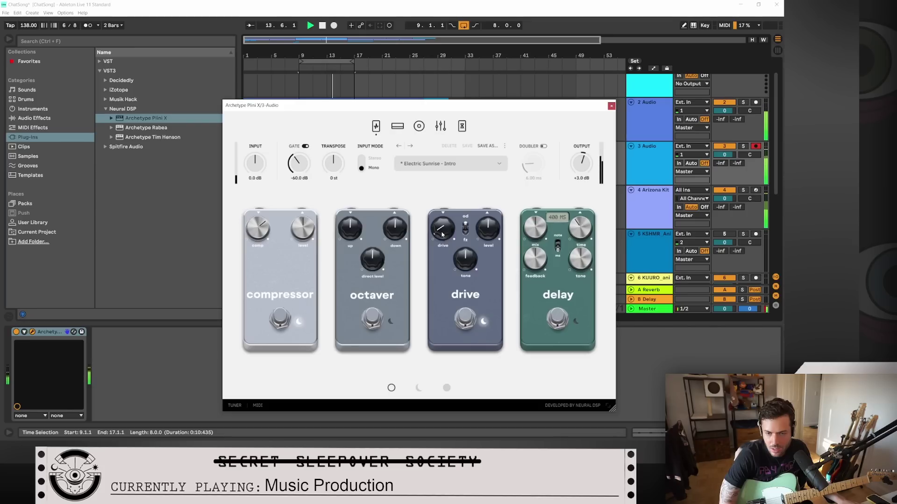
Step: Recheck the amp, raise the drive pedal's tone, lower its level and close the plug-in window
click(398, 126)
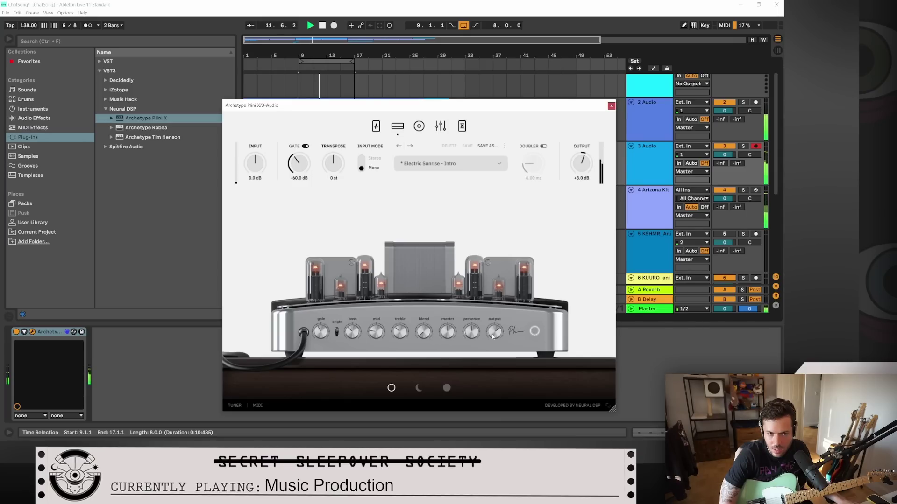
click(376, 126)
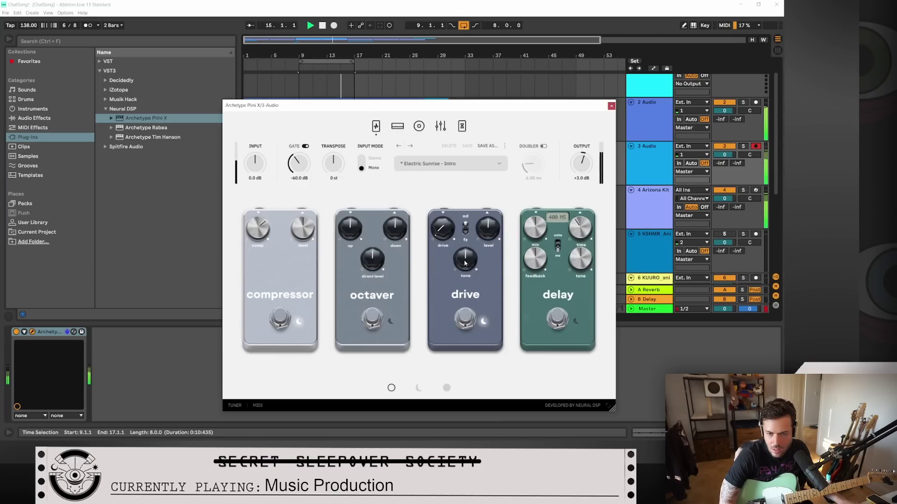
drag(465, 263, 465, 217)
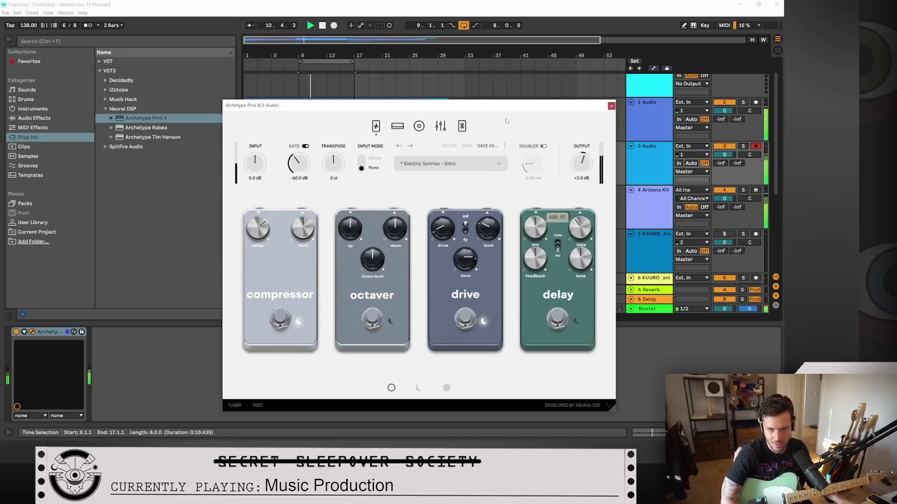
click(611, 106)
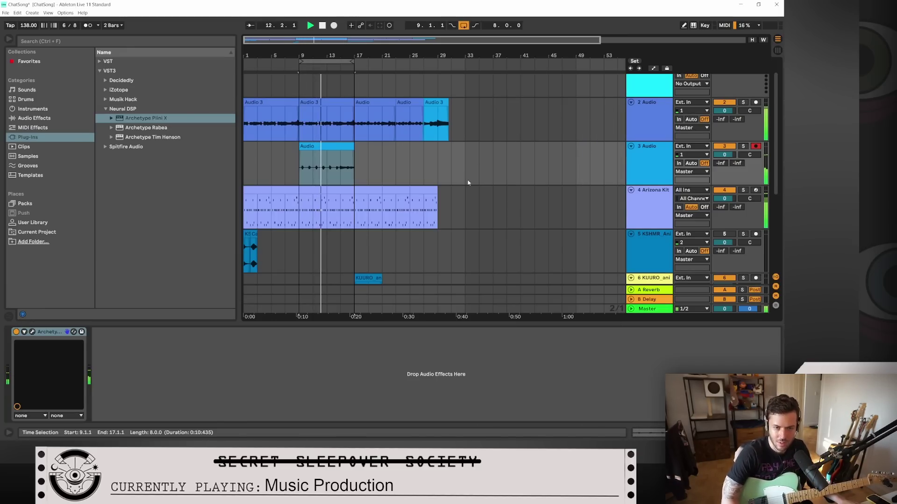
scroll(542, 241, down, 4)
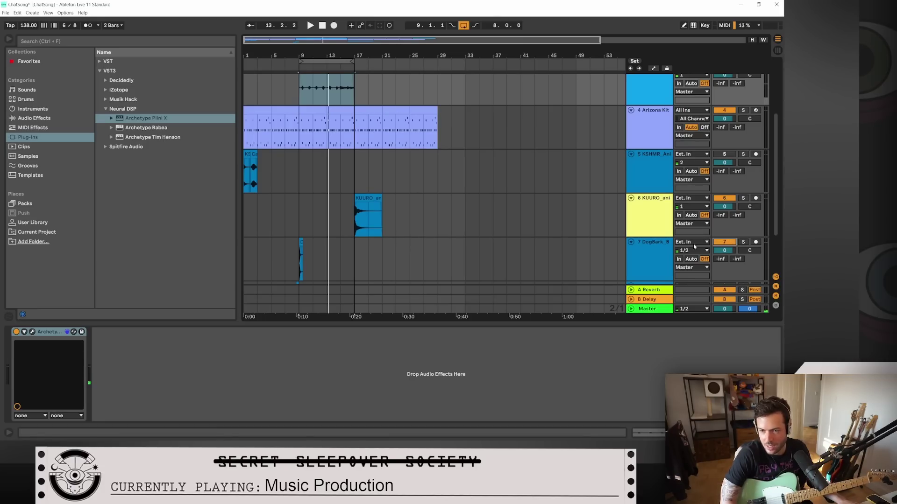
scroll(607, 243, down, 3)
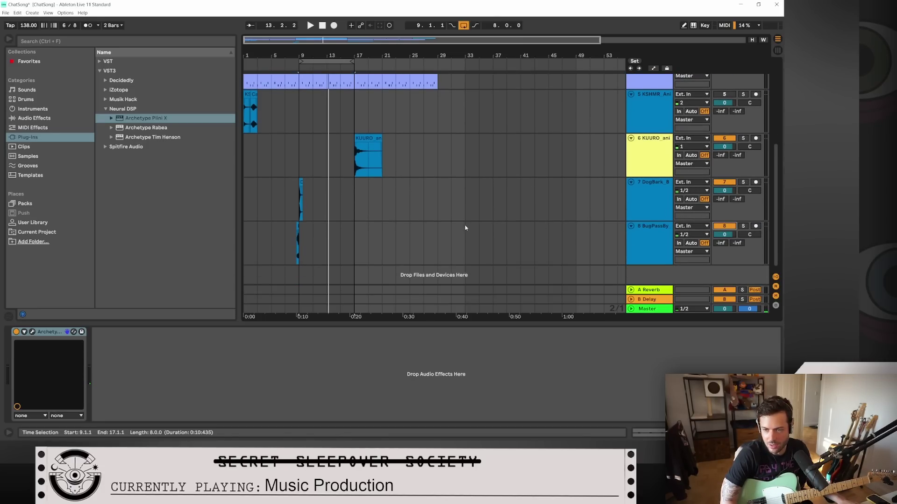
Step: Play the arrangement to audition the guitar tone together with the bass, drums and animal samples
scroll(465, 225, up, 6)
key(Home)
key(space)
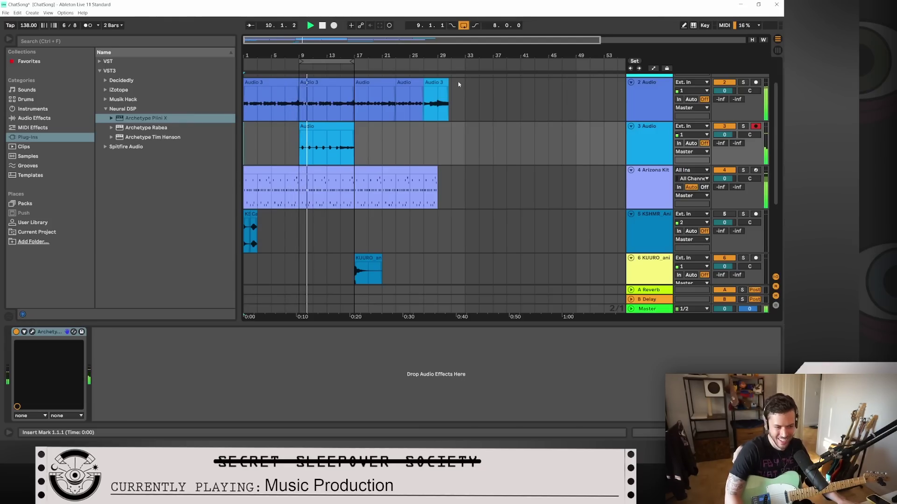
Step: Delete the Shifter effect from the DogBark track and play the loop section to hear the result
scroll(489, 191, down, 3)
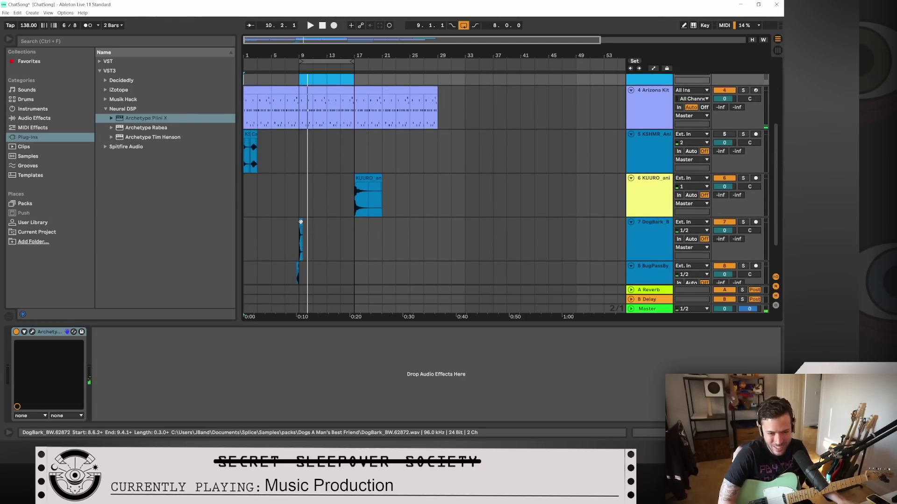
click(301, 236)
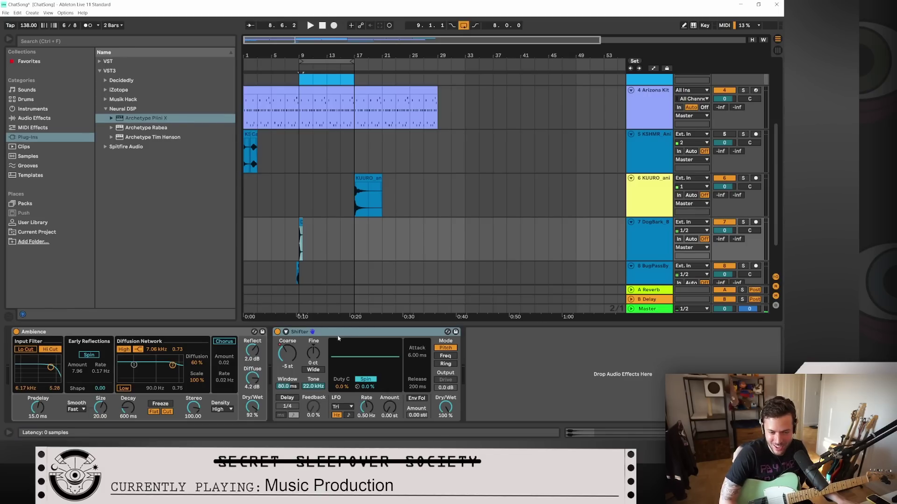
right_click(367, 335)
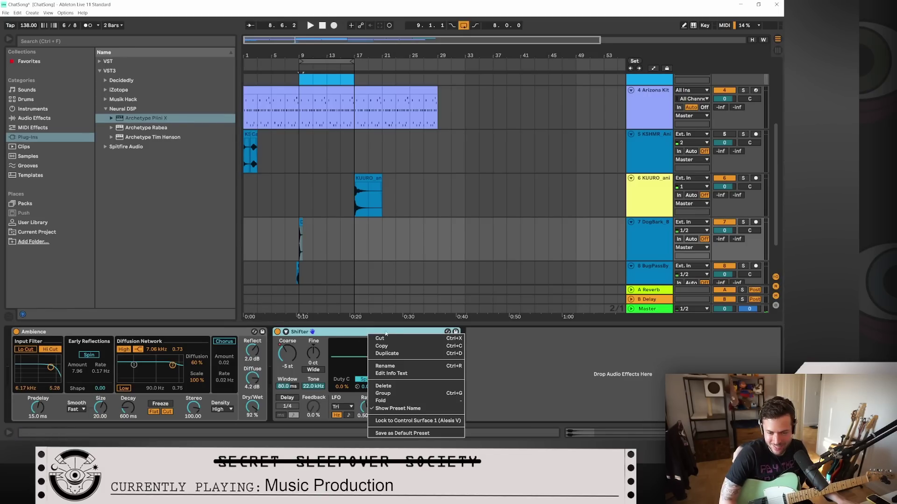
click(410, 390)
key(space)
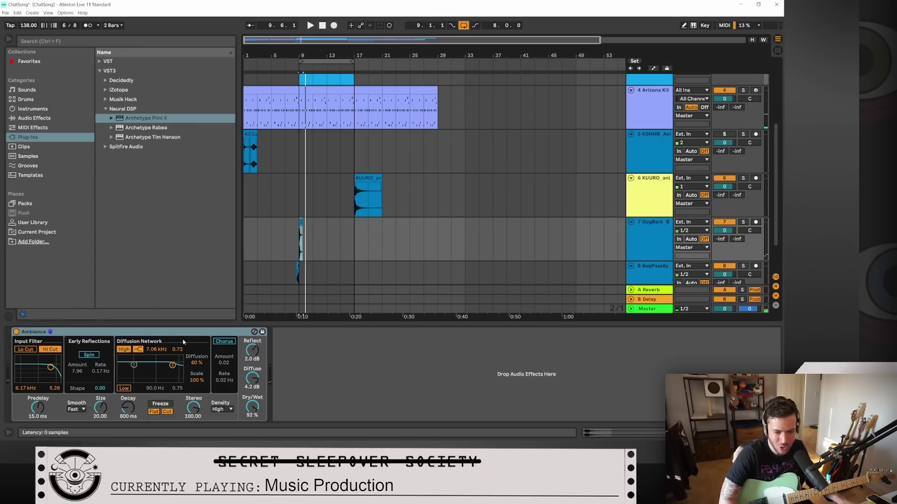
Step: Set the DogBark track's Ambience reverb to 100% Dry/Wet and lower its input filter to 277 Hz while auditioning the bark
drag(254, 409, 255, 402)
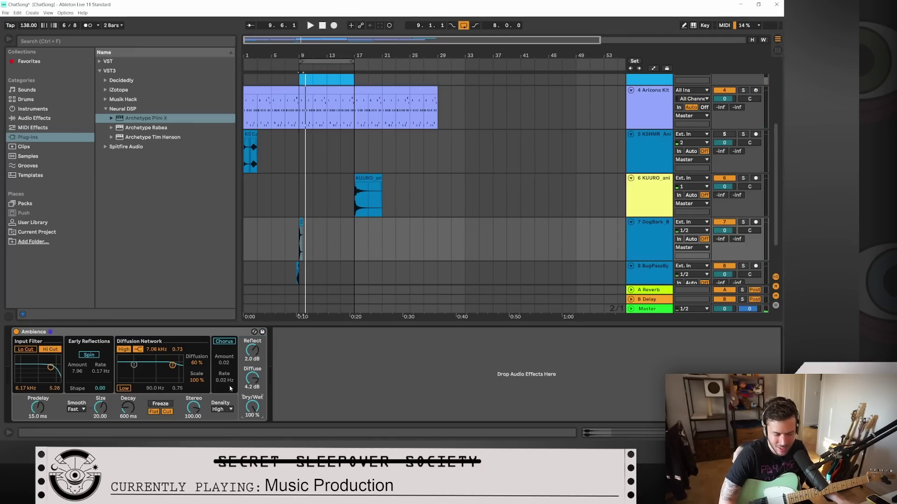
key(space)
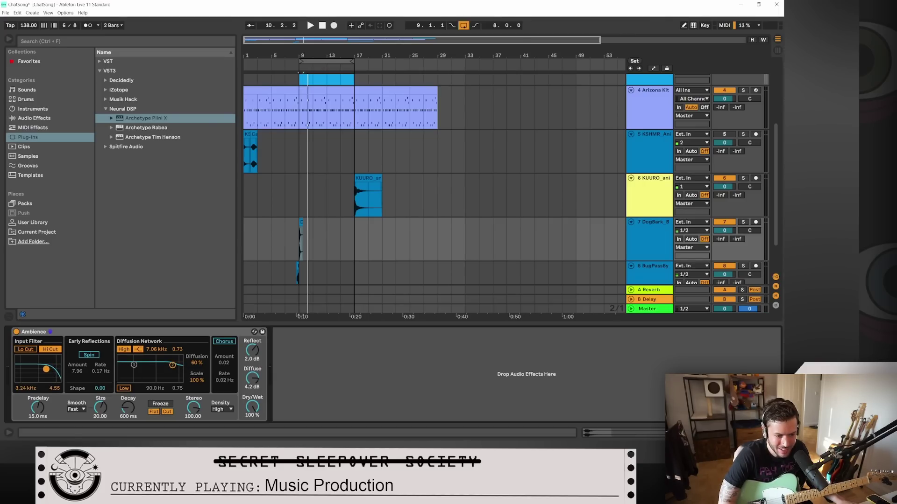
key(space)
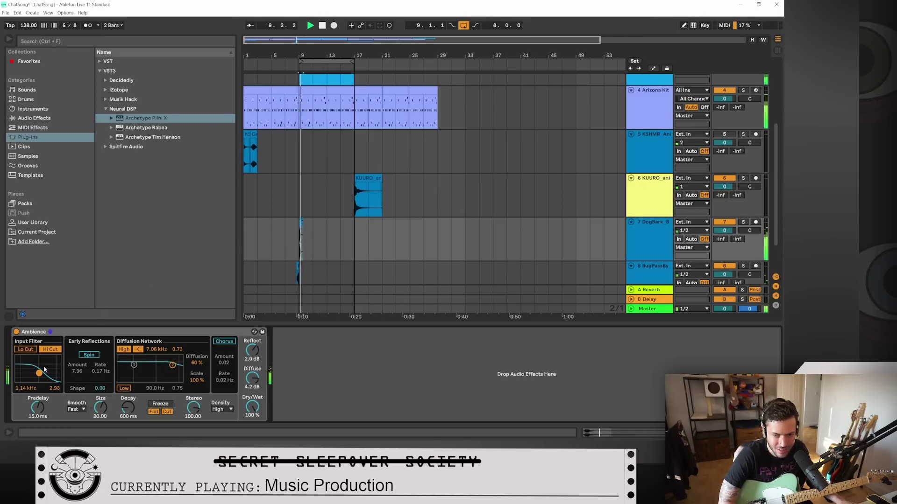
drag(39, 372, 30, 374)
key(space)
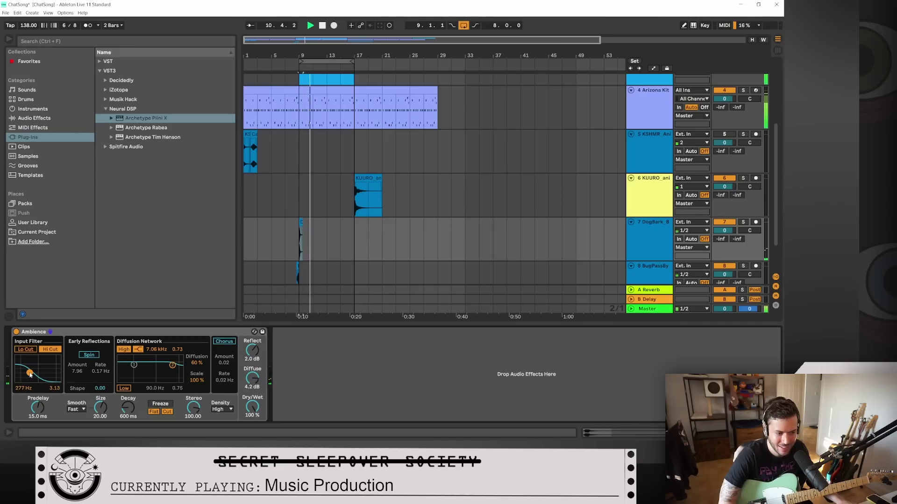
key(space)
key(space)
key(space)
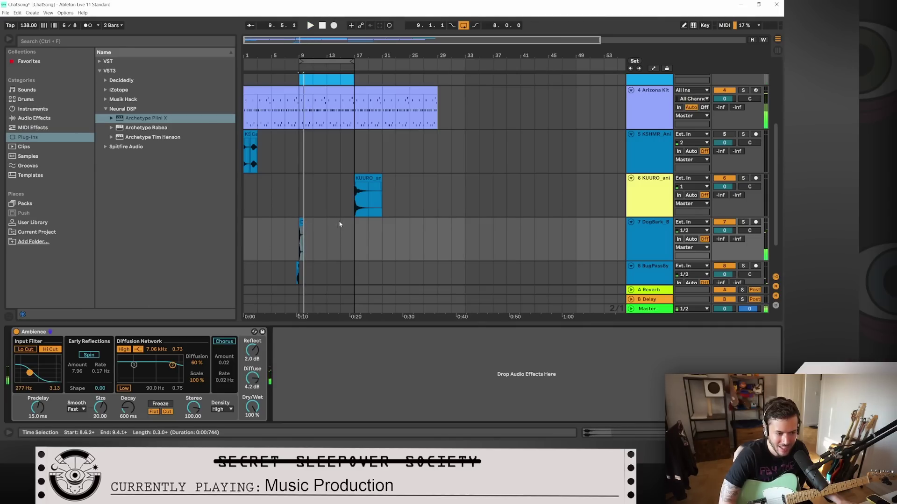
Step: Switch on the BugPassBy track's Ambience reverb and set its Dry/Wet to 67% while listening to playback
click(286, 62)
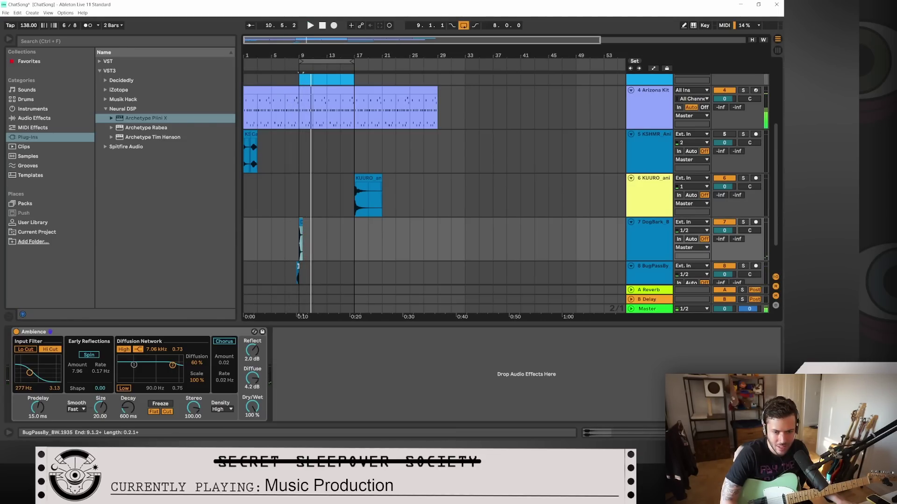
click(297, 269)
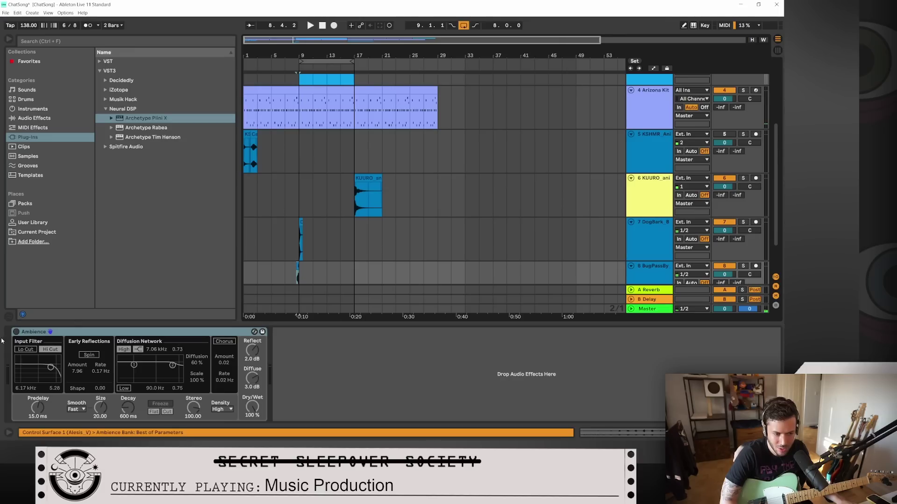
click(17, 332)
drag(252, 407, 252, 436)
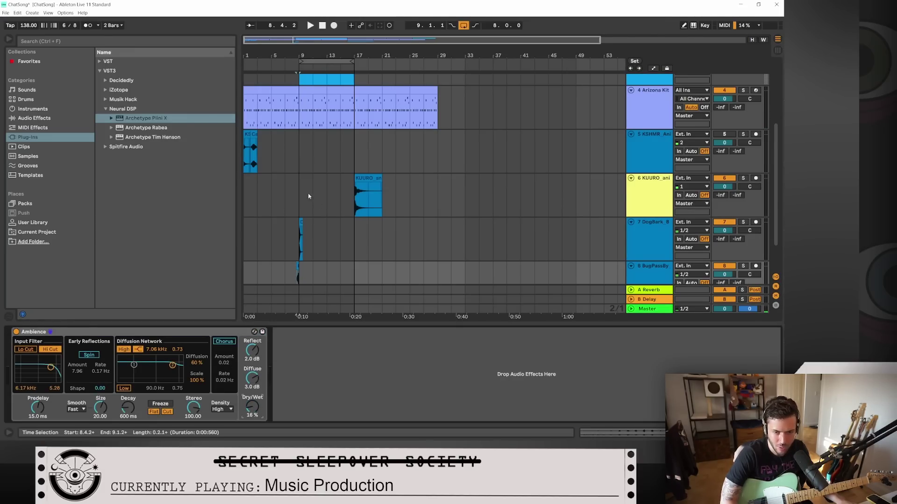
key(space)
drag(249, 408, 249, 389)
key(space)
key(space)
key(space)
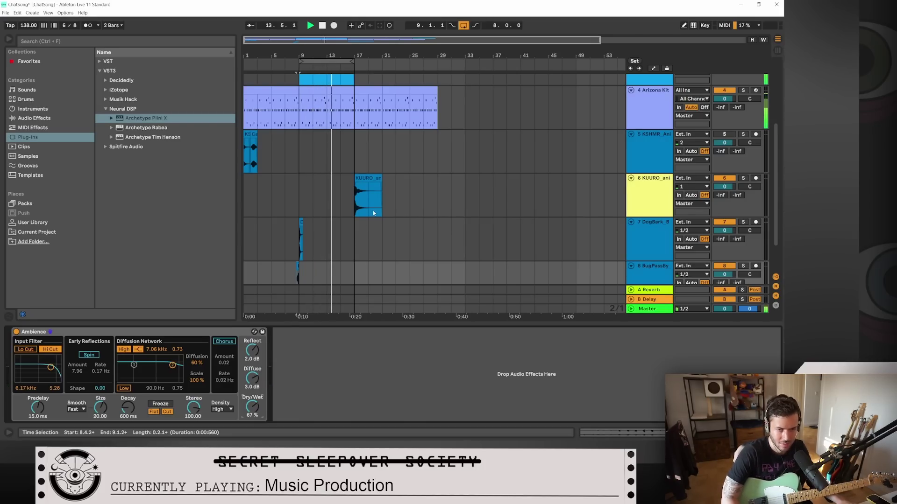
Step: Add a Compressor from the Dynamics audio effects after Archetype Plini X on the 3 Audio guitar track
scroll(406, 203, up, 3)
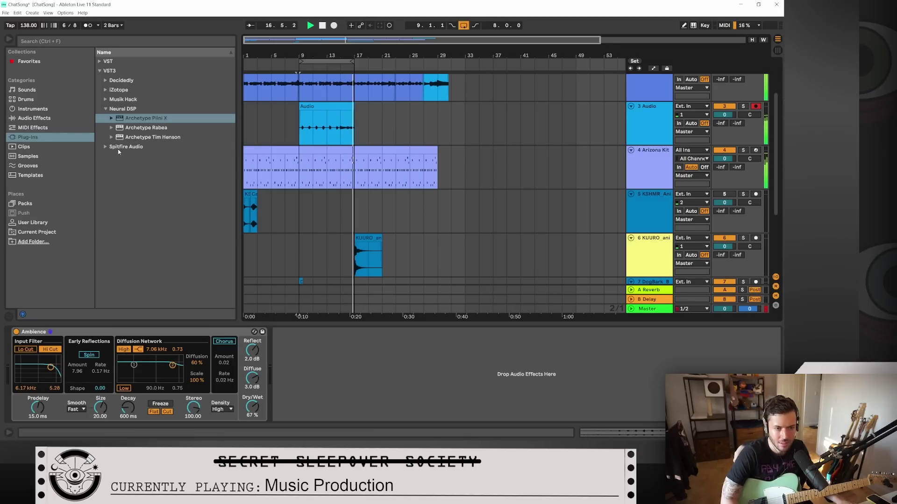
click(99, 71)
click(34, 118)
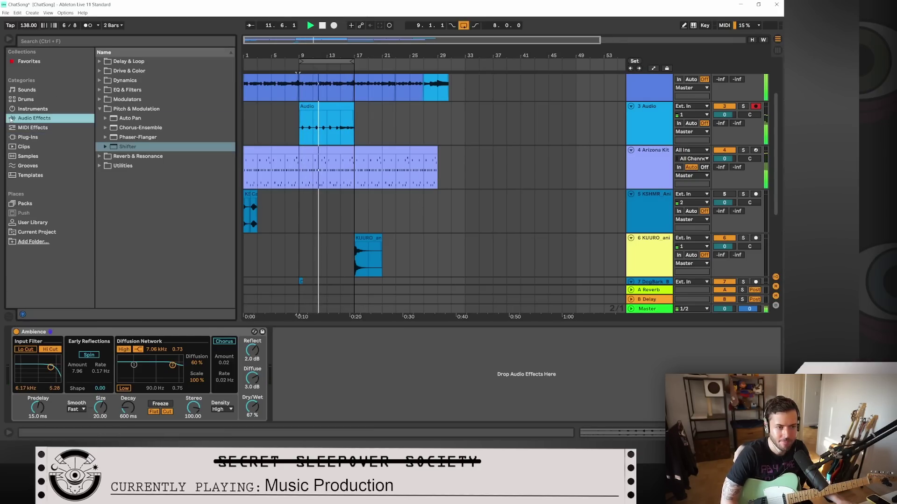
click(99, 109)
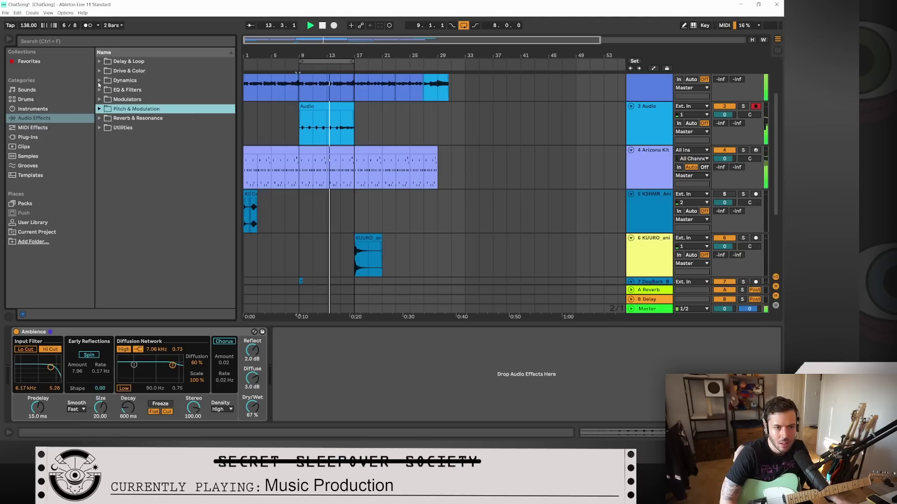
click(122, 81)
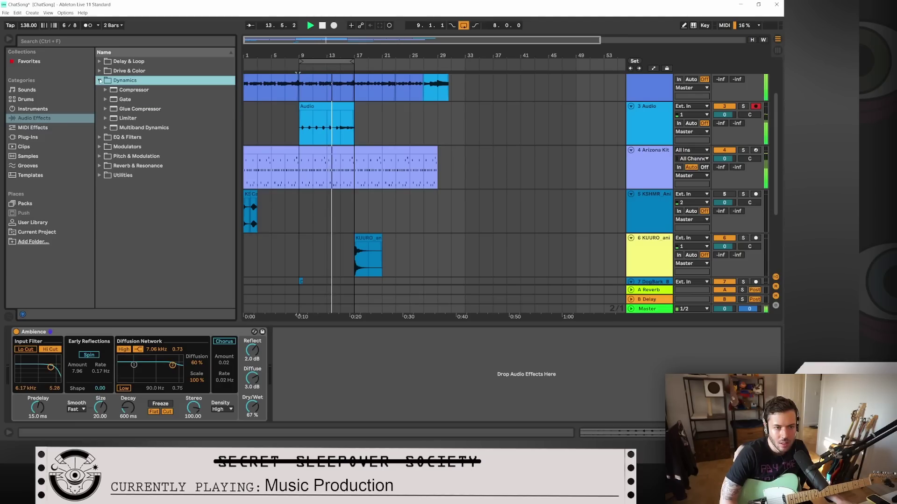
click(122, 90)
scroll(507, 251, up, 2)
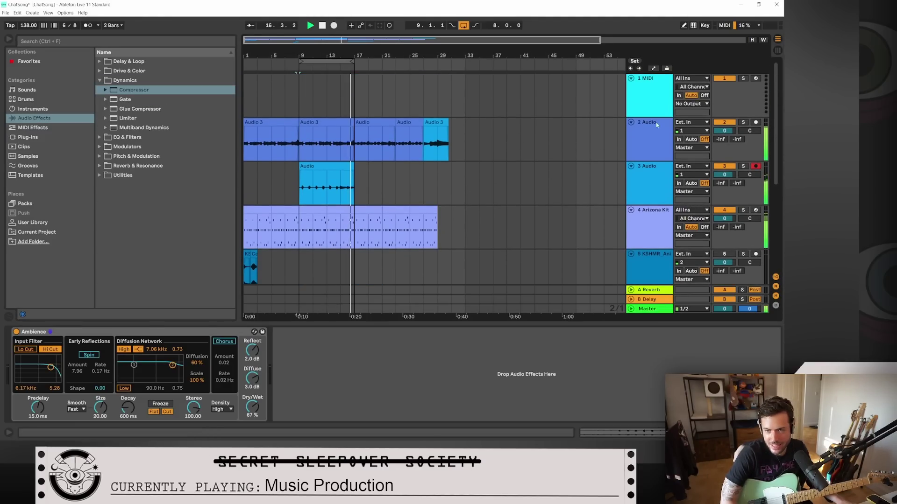
click(625, 188)
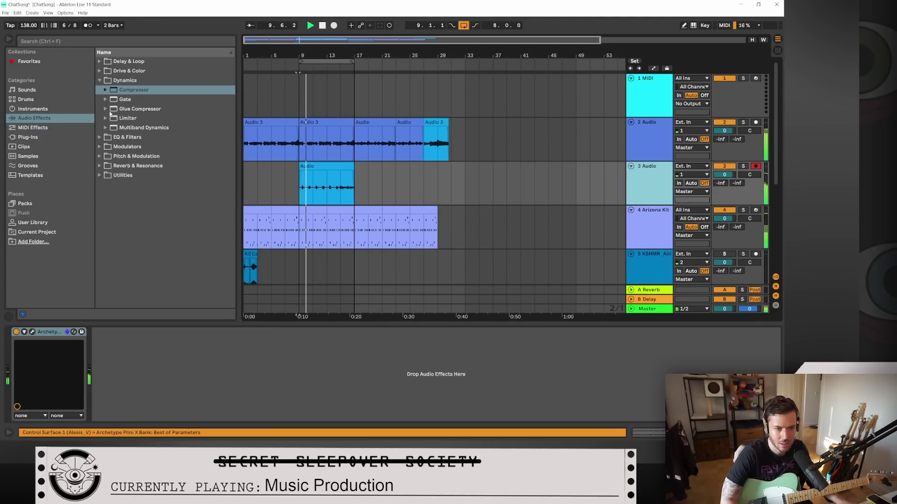
drag(135, 90, 166, 384)
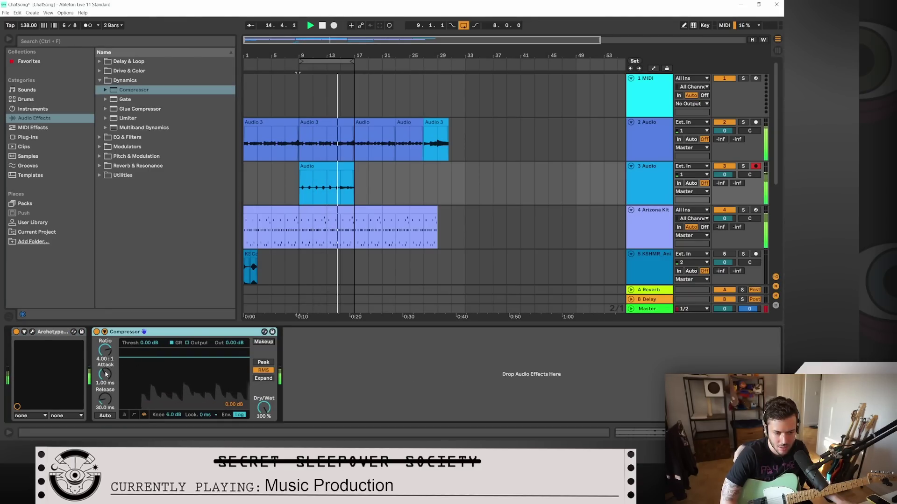
Step: Compare extreme compressor ratios on the guitar, settle on 1.35:1 and enable automatic release
click(105, 351)
drag(106, 352, 106, 304)
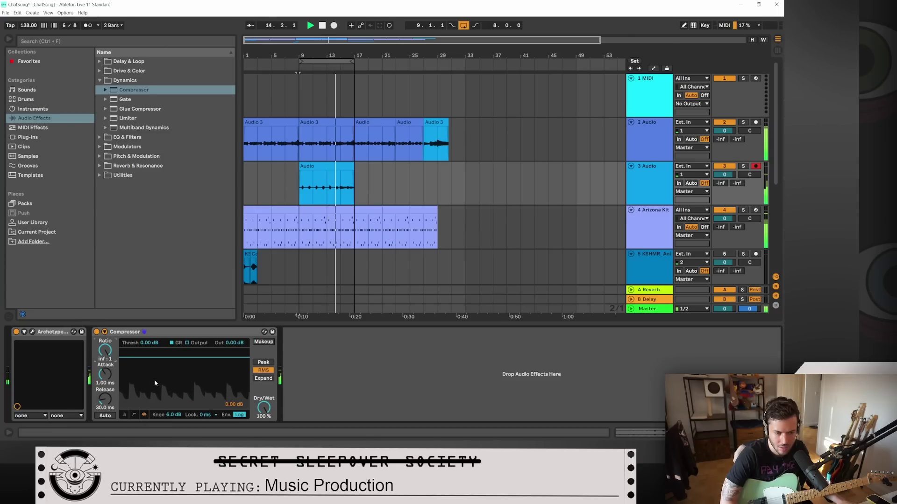
drag(105, 350, 105, 387)
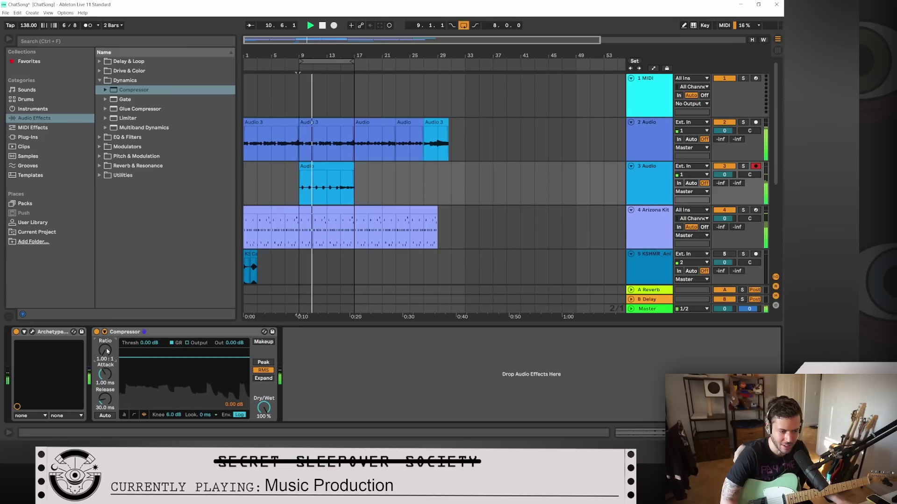
drag(107, 351, 107, 348)
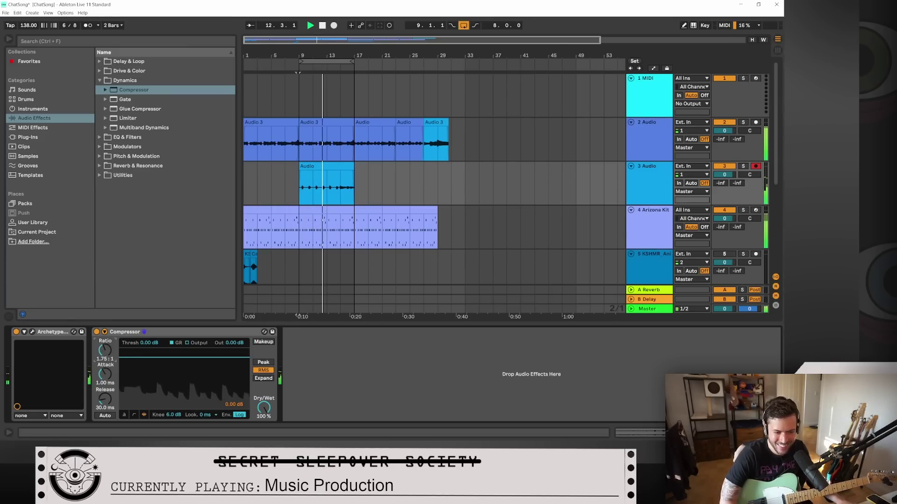
click(105, 415)
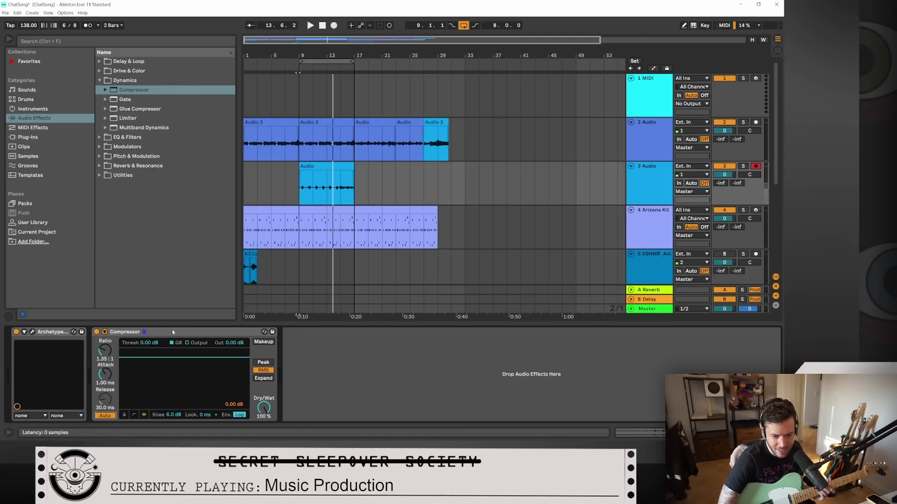
Step: Set the guitar compressor's threshold to -18.1 dB and its ratio to 1.73:1 while the loop plays
drag(168, 358, 172, 383)
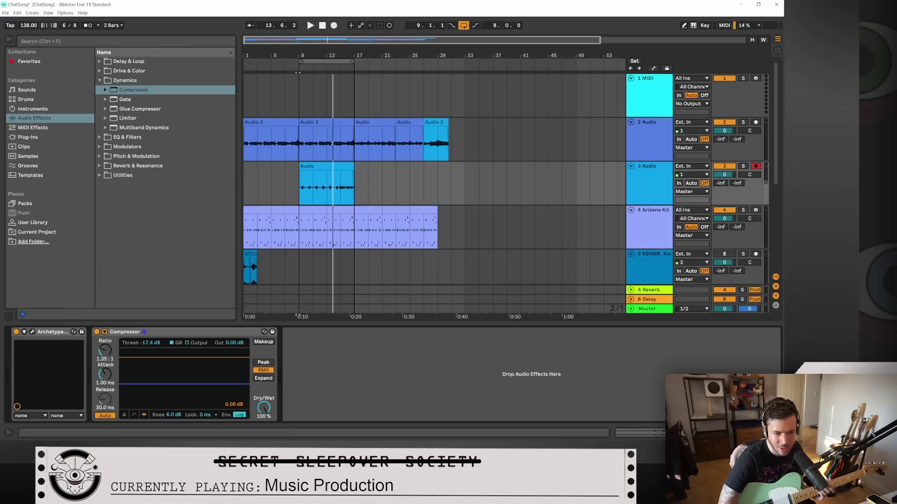
key(space)
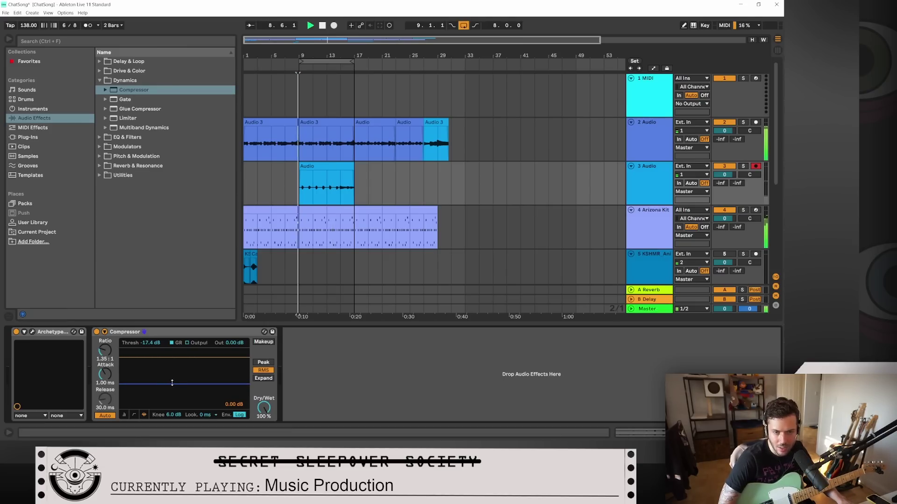
drag(174, 382, 174, 387)
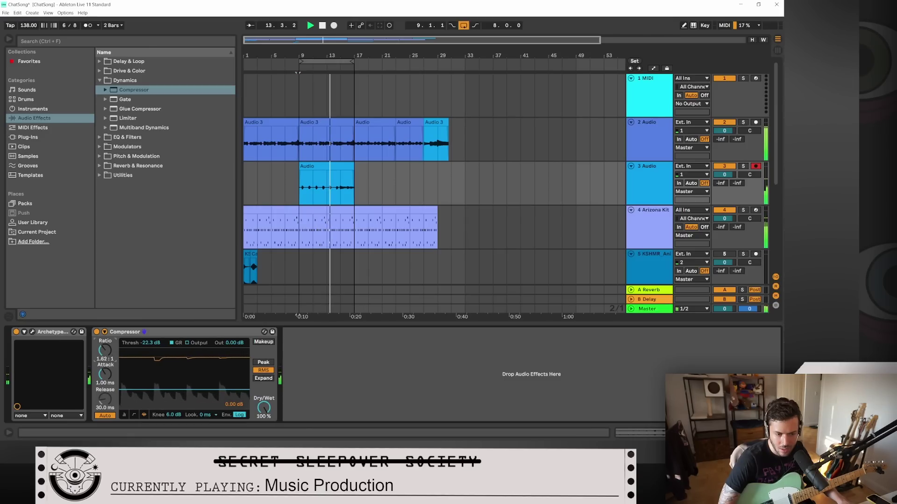
drag(106, 351, 106, 342)
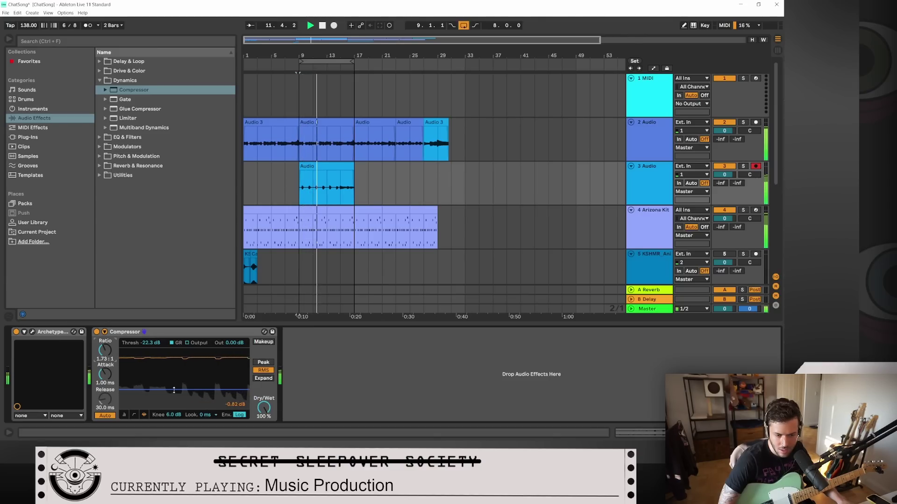
mouse_move(174, 390)
mouse_down()
mouse_move(174, 422)
mouse_move(174, 386)
mouse_up()
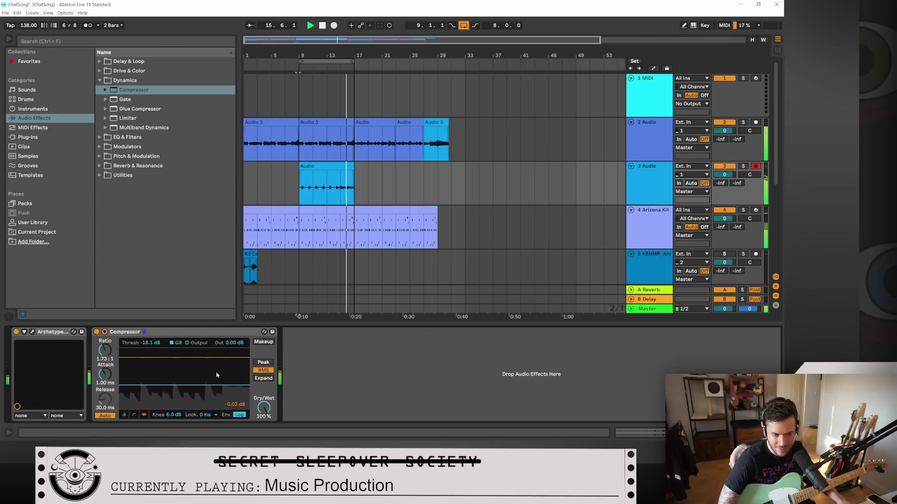
Step: Try makeup gain with a -11.2 dB threshold on the guitar's compressor, and put both settings back
click(264, 342)
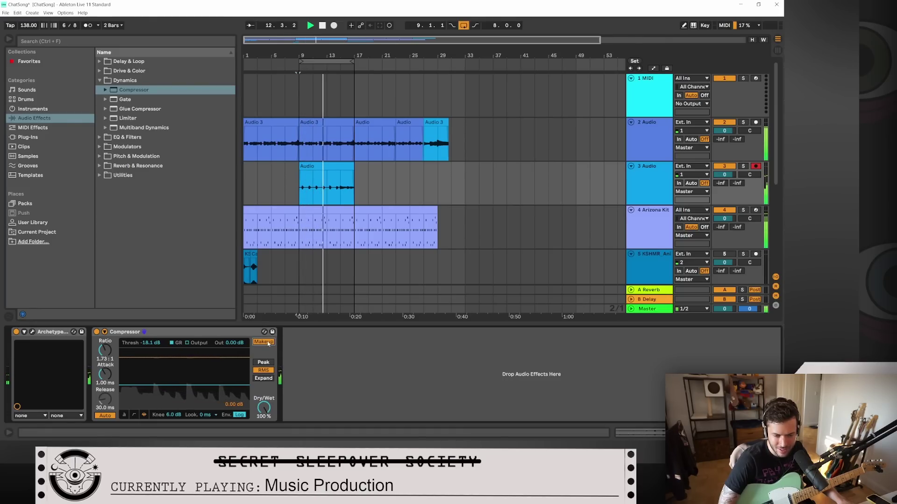
drag(211, 386, 211, 375)
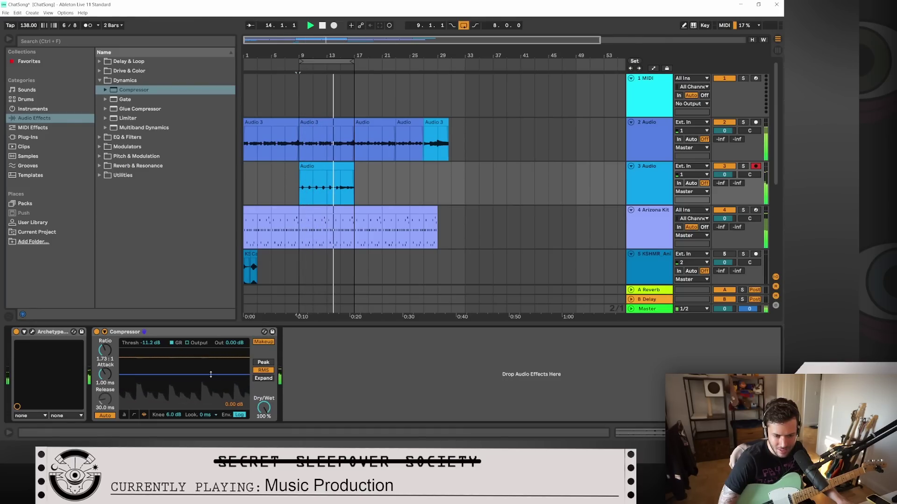
click(266, 345)
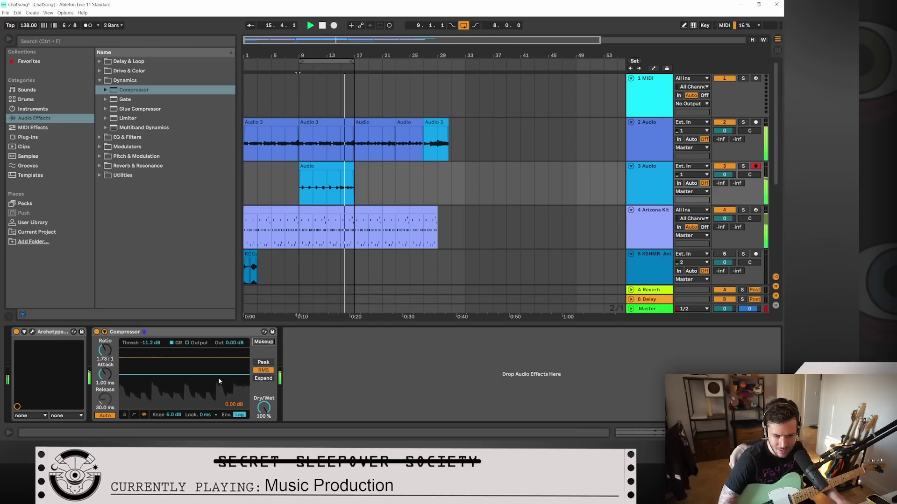
drag(219, 375, 219, 386)
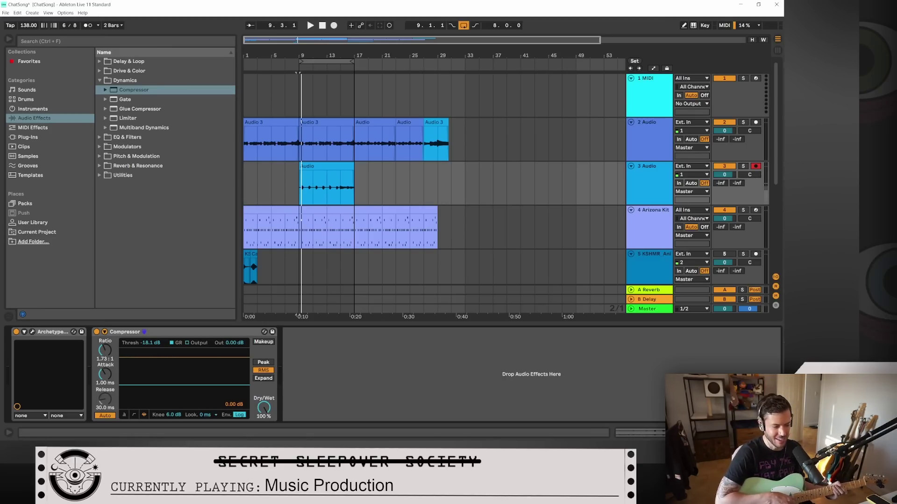
scroll(549, 243, down, 2)
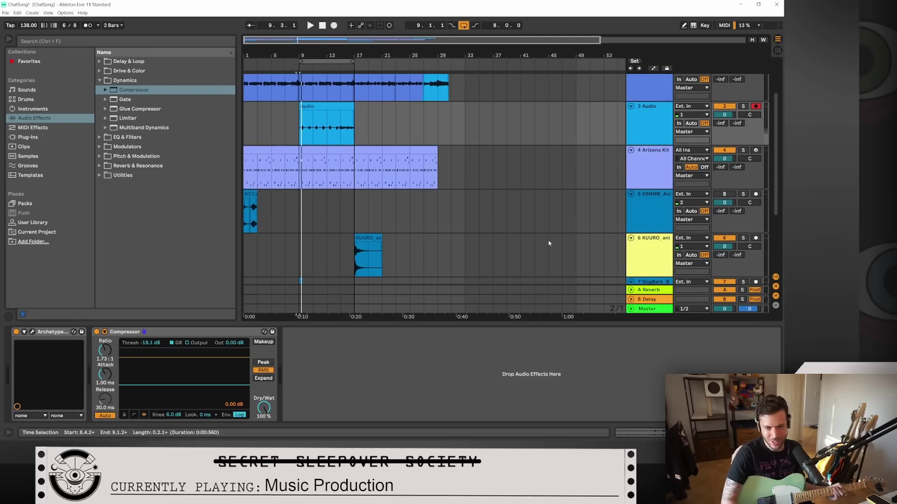
Step: Shift the clips from bar 17 onward on the bass, drum and KUURO animal tracks eight bars later, starting at bar 25
scroll(549, 243, up, 2)
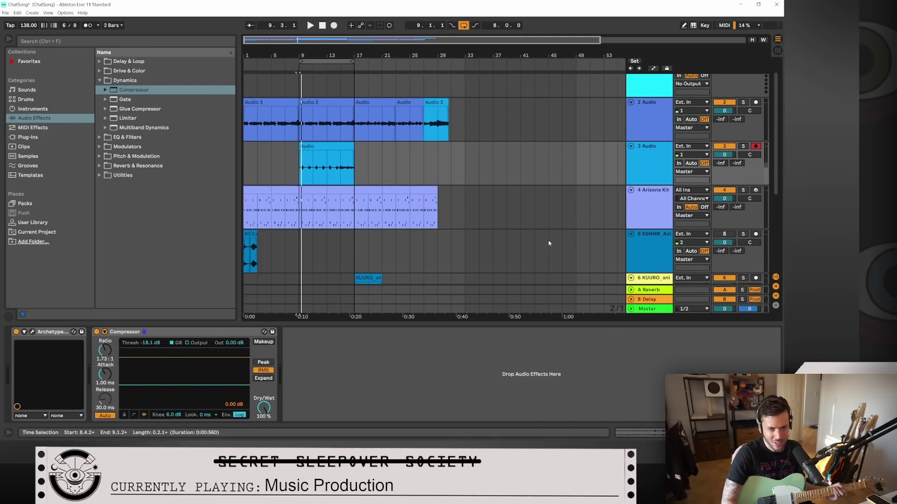
scroll(502, 106, down, 1)
drag(495, 105, 356, 276)
scroll(401, 233, down, 2)
scroll(400, 233, up, 3)
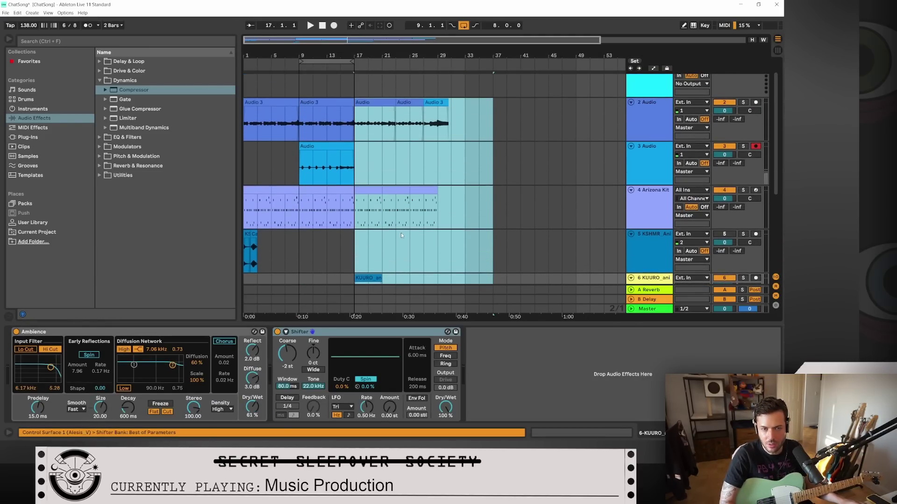
drag(373, 102, 423, 102)
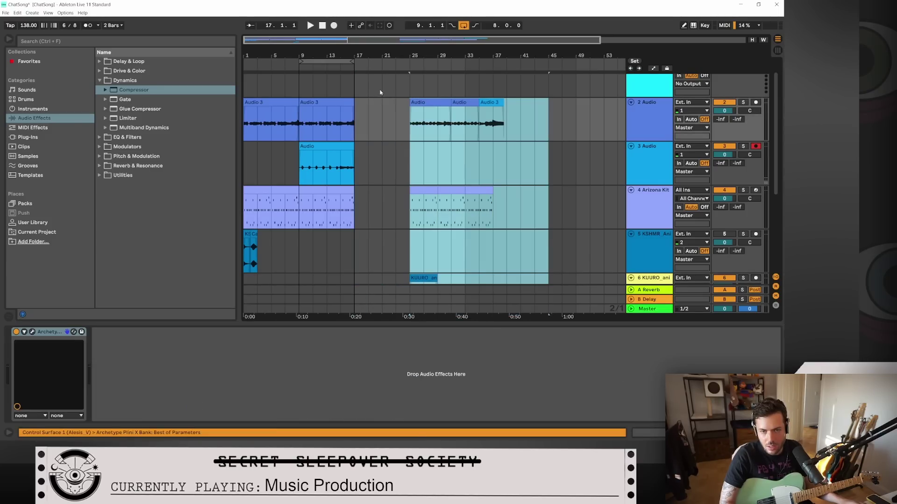
Step: Duplicate the bass, guitar and drum section from bars 9–17 into the gap at bars 17–25
click(381, 91)
drag(357, 90, 297, 220)
key(ctrl+d)
click(576, 170)
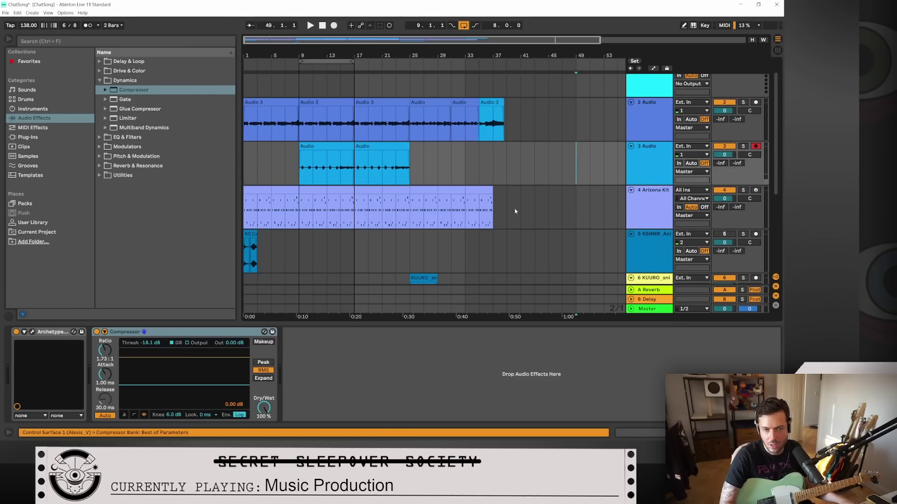
click(484, 164)
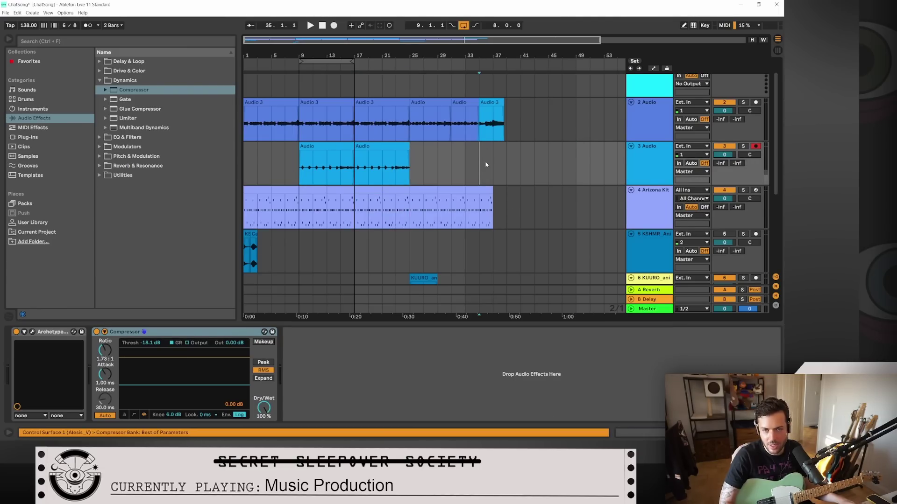
Step: Solo the 5 KSHMR animal sample track and listen to it from the start of the song
scroll(579, 173, down, 3)
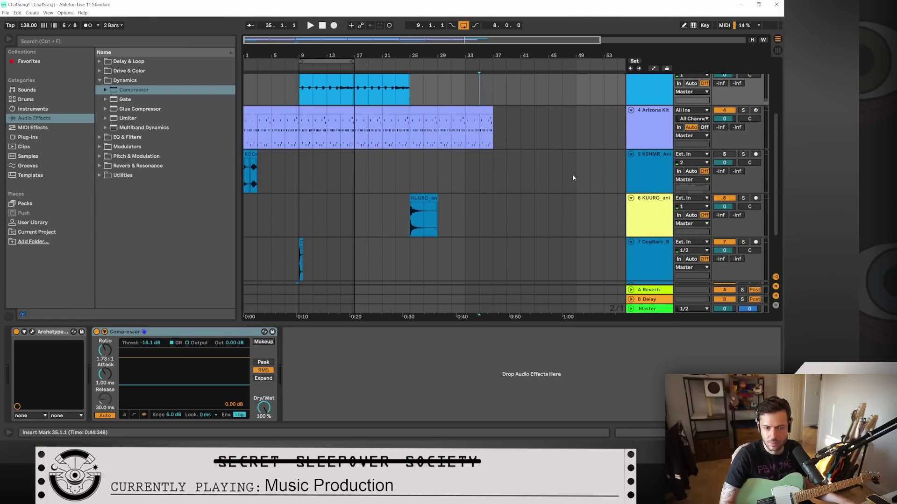
scroll(574, 177, up, 3)
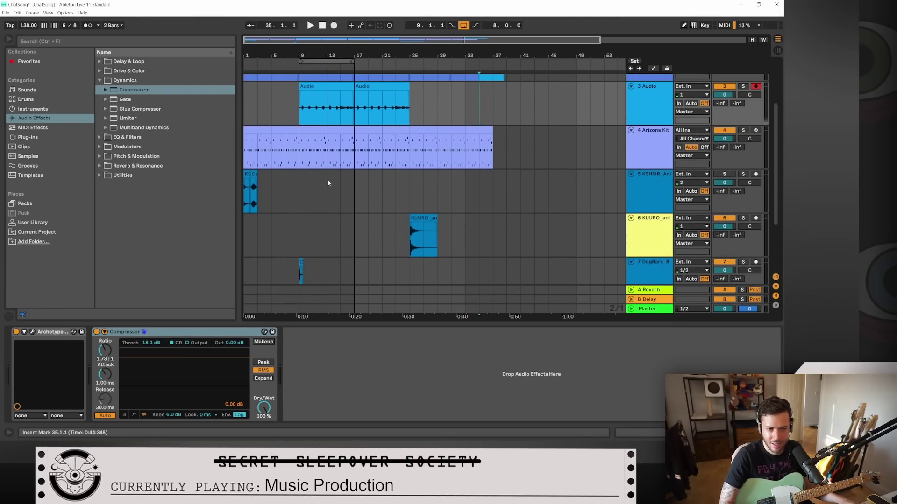
click(742, 174)
click(743, 175)
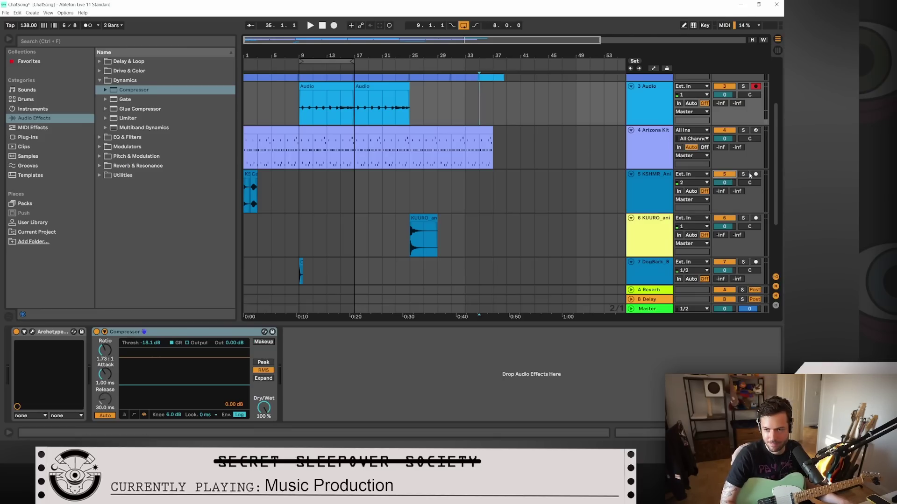
click(742, 174)
click(322, 26)
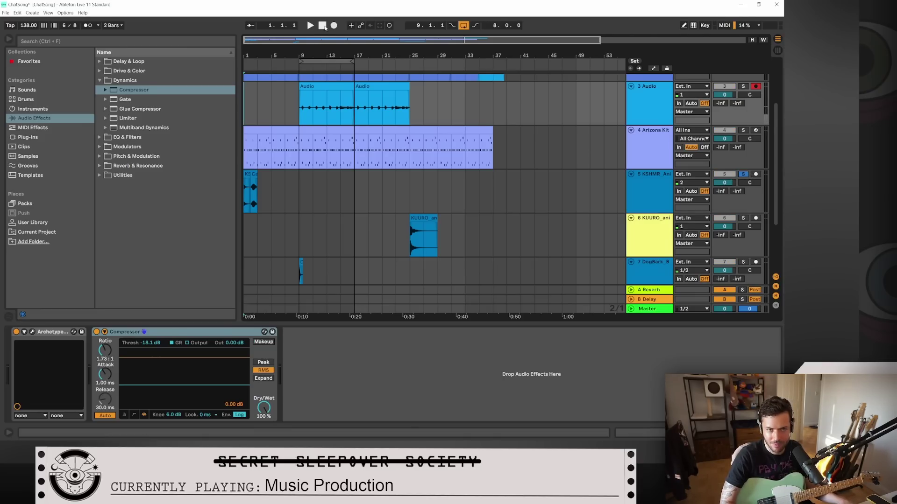
key(space)
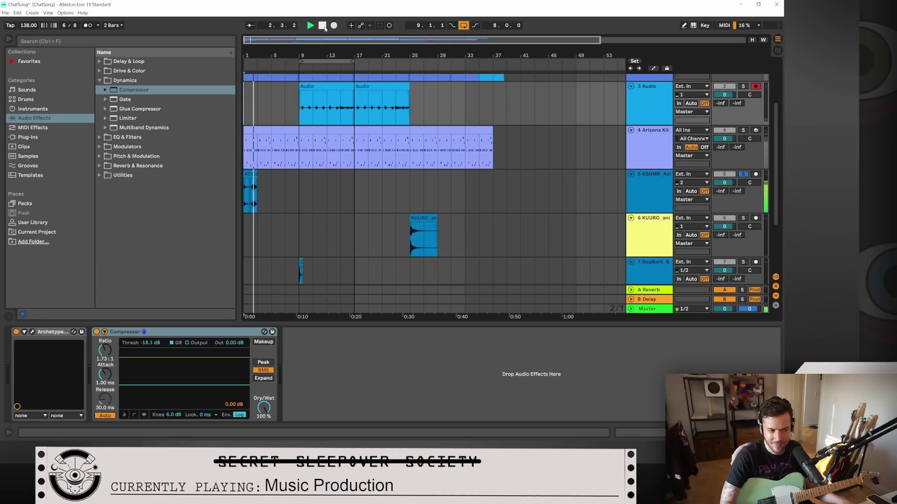
click(324, 27)
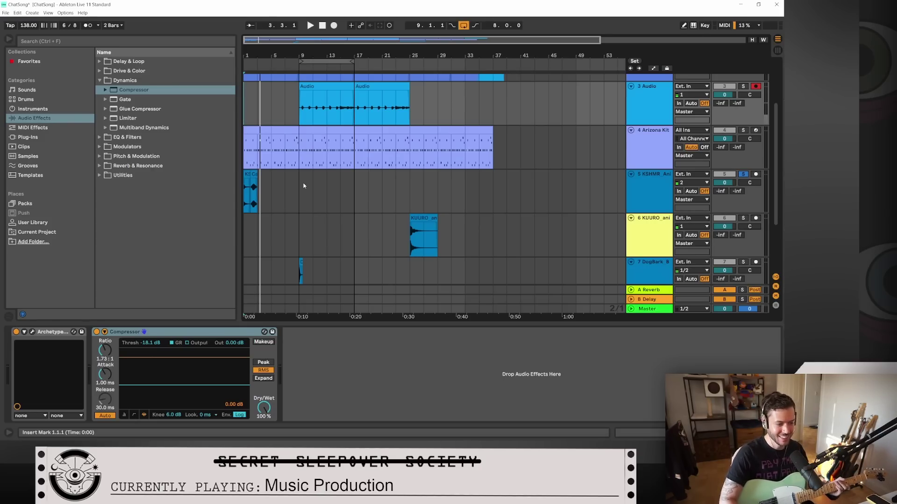
Step: Take the KSHMR animal track out of solo and listen to the full mix from bar 9
scroll(446, 214, up, 1)
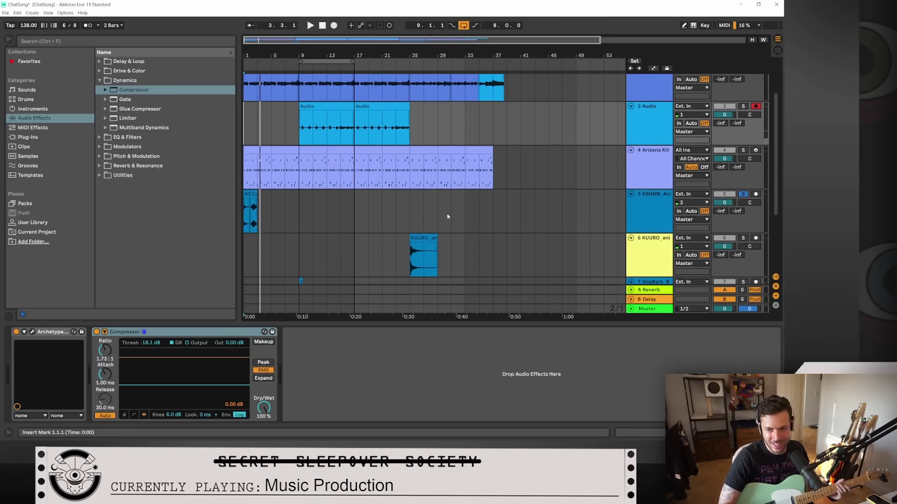
scroll(447, 216, up, 3)
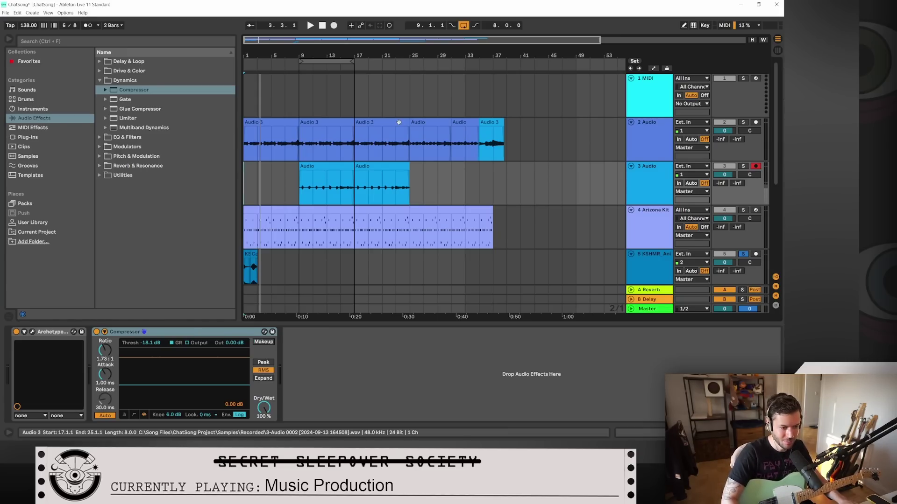
click(305, 100)
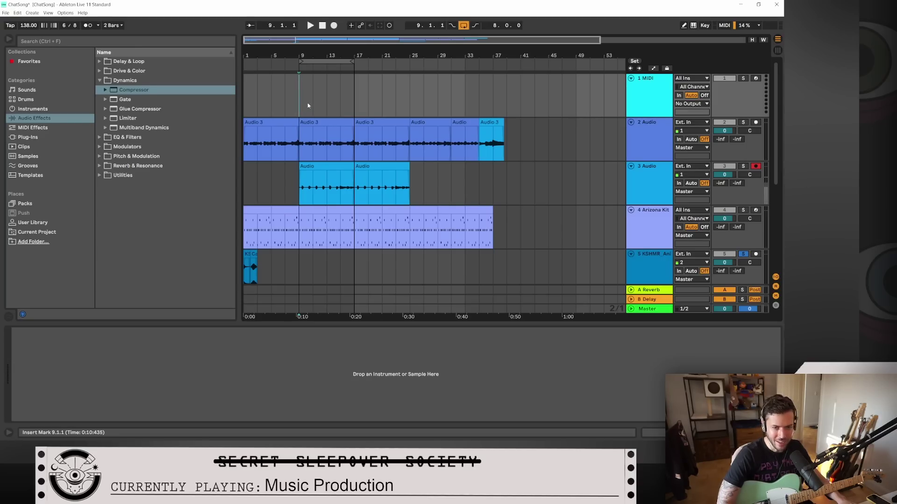
key(space)
key(space)
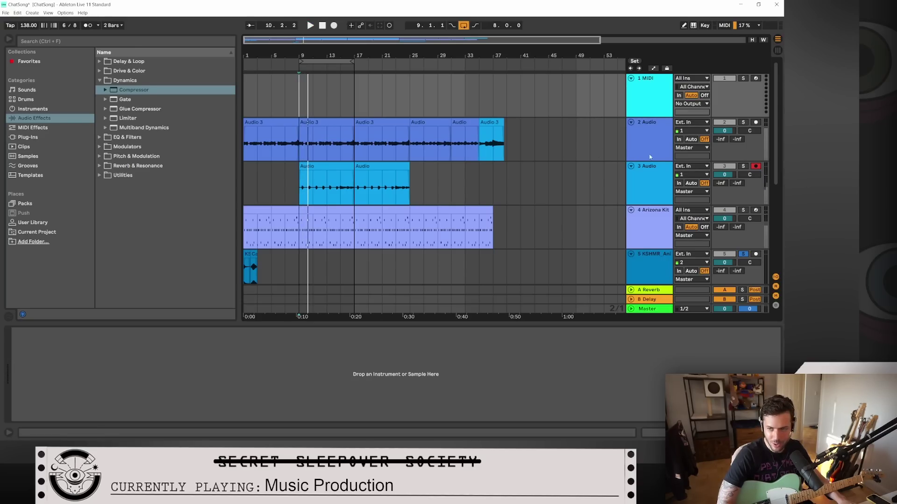
click(743, 255)
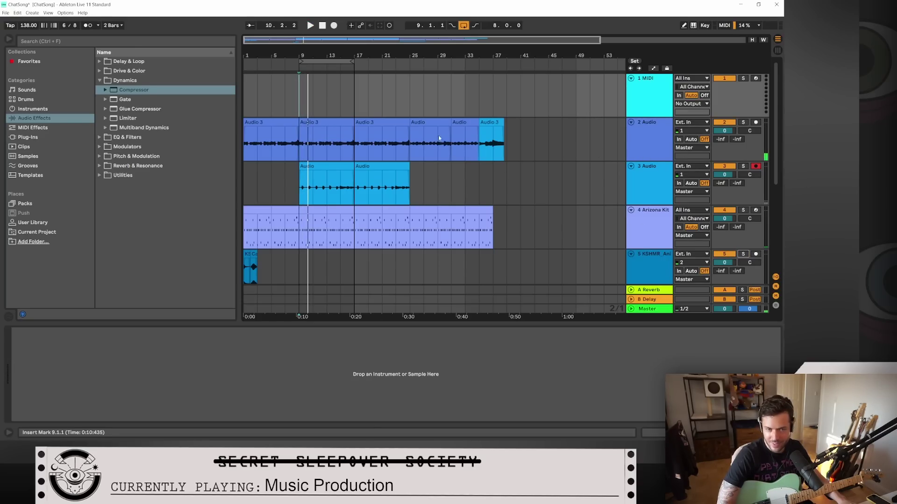
key(space)
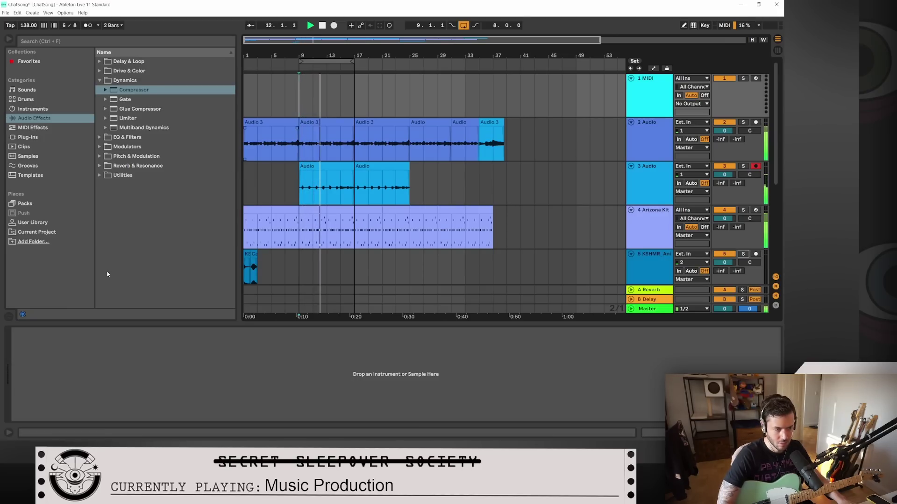
key(space)
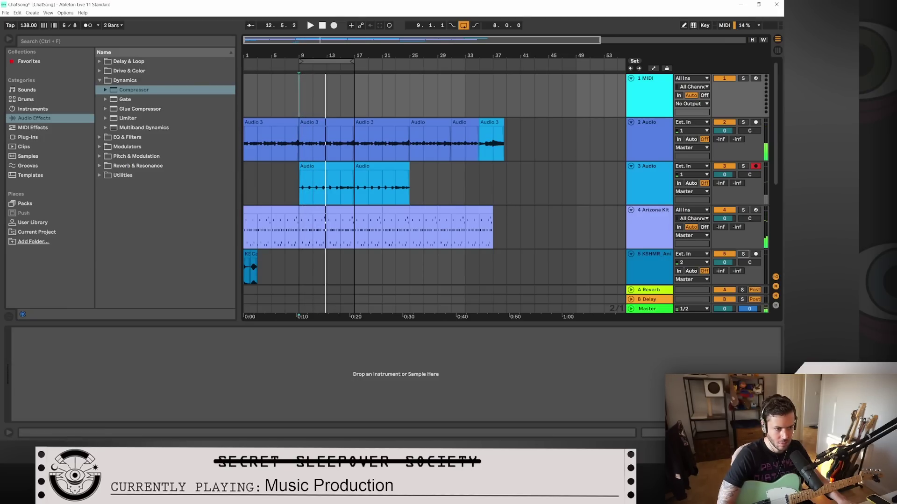
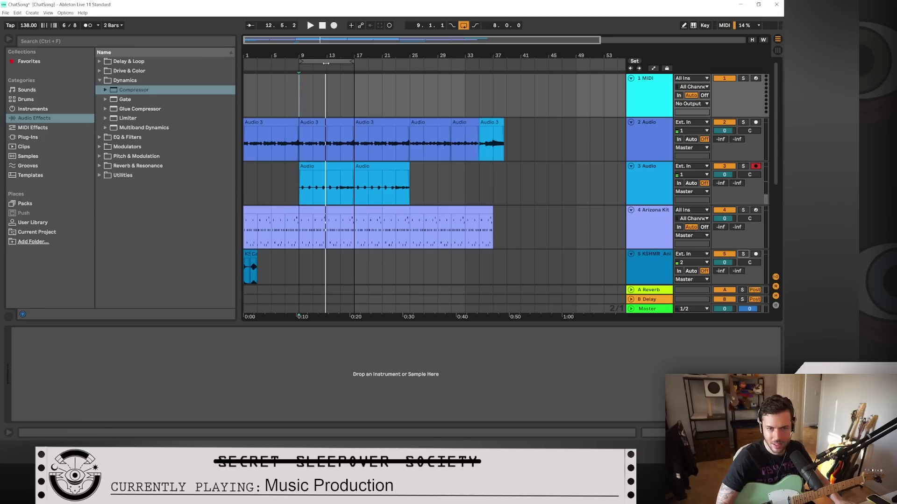
Step: Move the eight-bar loop brace to bars 17–25 and play that section
drag(327, 61, 390, 64)
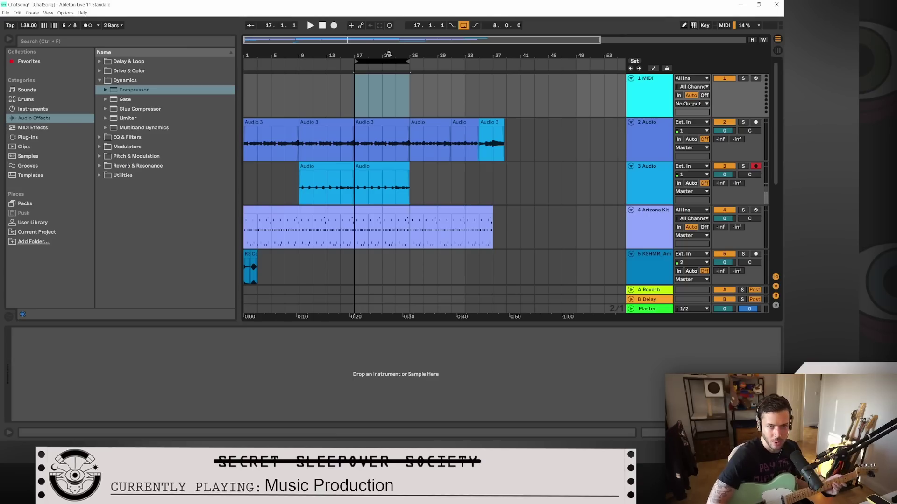
click(311, 25)
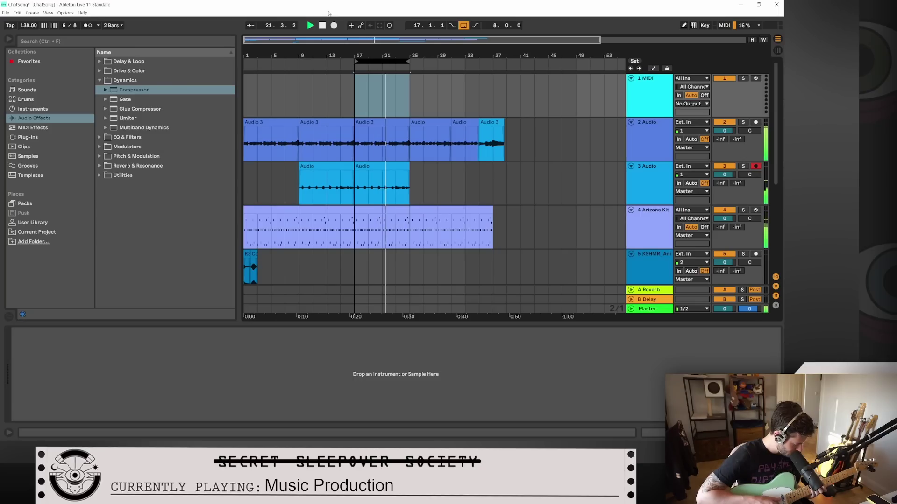
key(space)
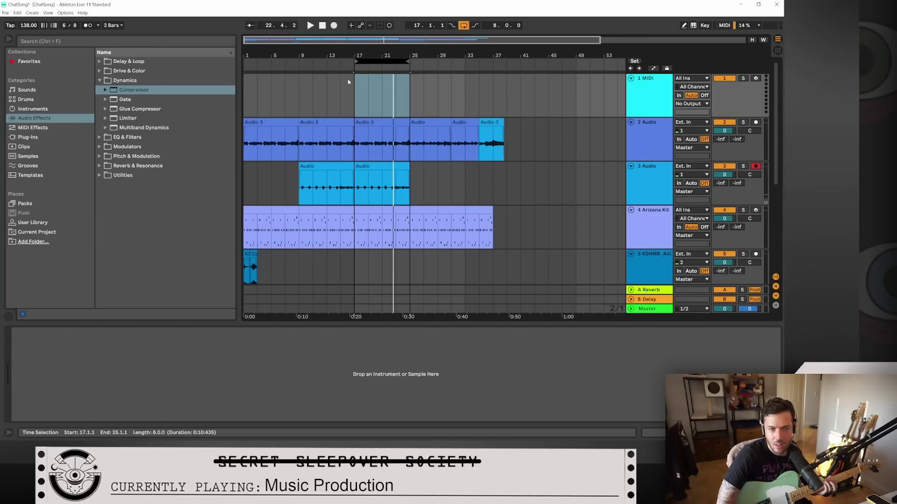
click(312, 27)
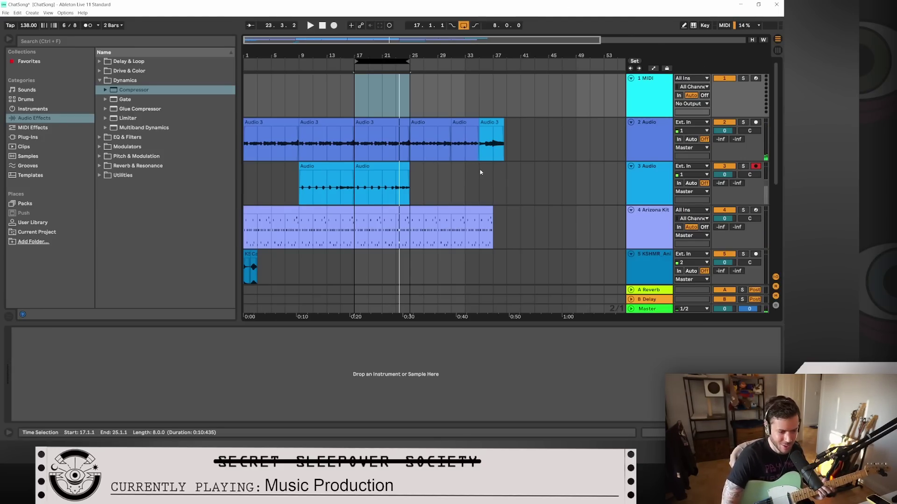
Step: Insert a new audio track directly below the 1 MIDI track
scroll(548, 167, down, 3)
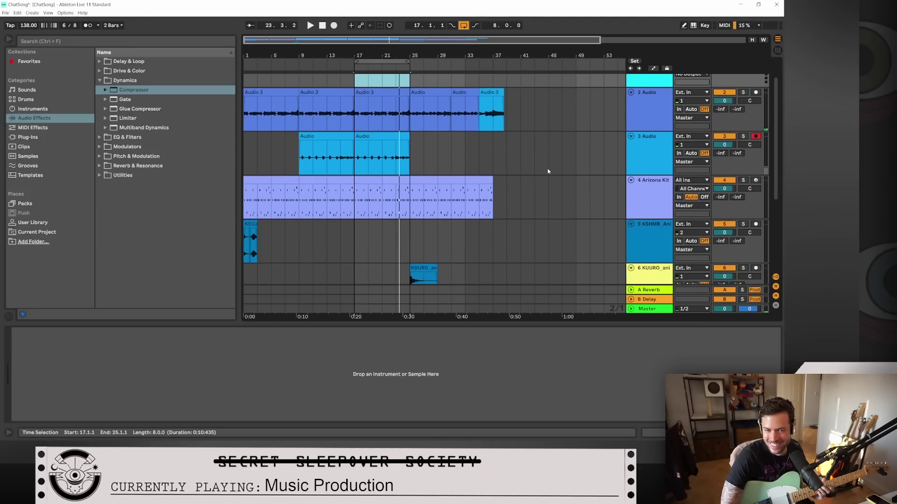
scroll(548, 167, up, 2)
scroll(546, 160, up, 1)
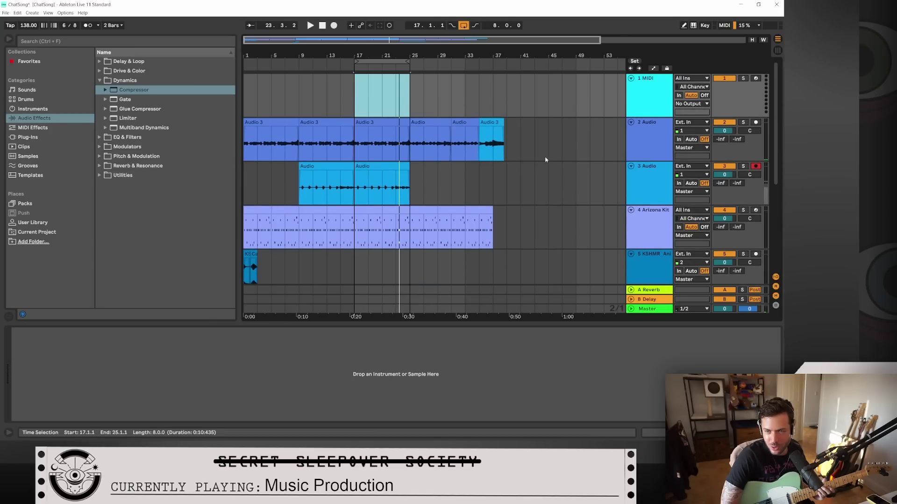
right_click(648, 98)
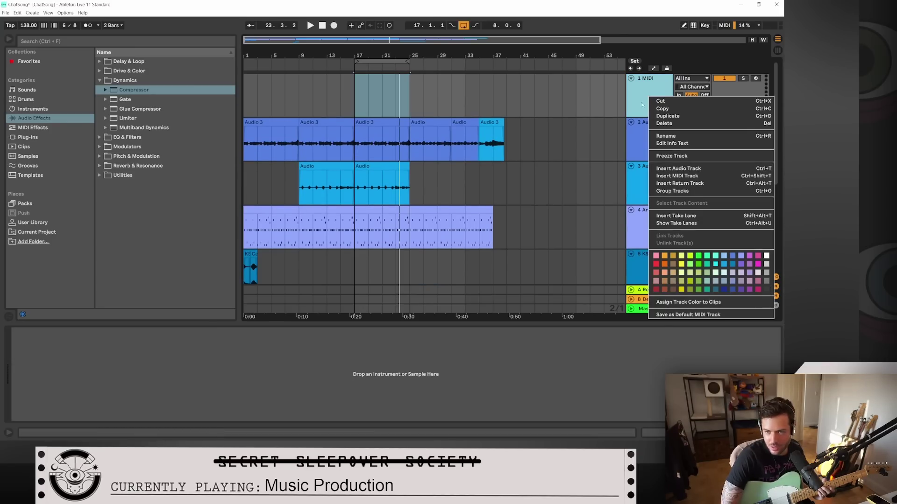
click(676, 170)
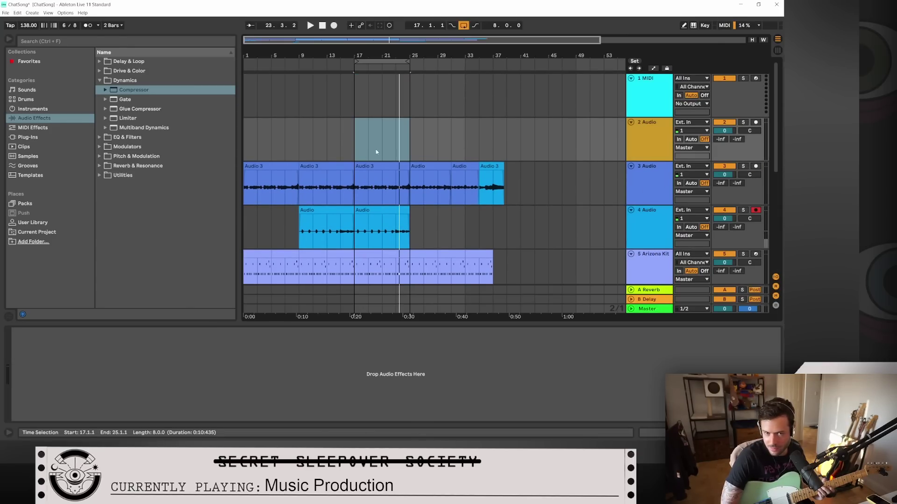
Step: Turn on the metronome and try recording from bar 17 with the 4 Audio guitar track armed
click(356, 145)
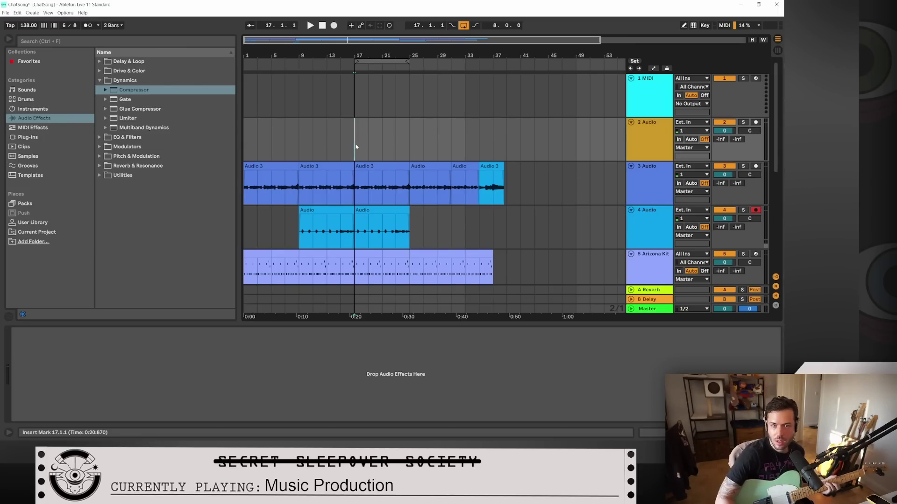
click(87, 25)
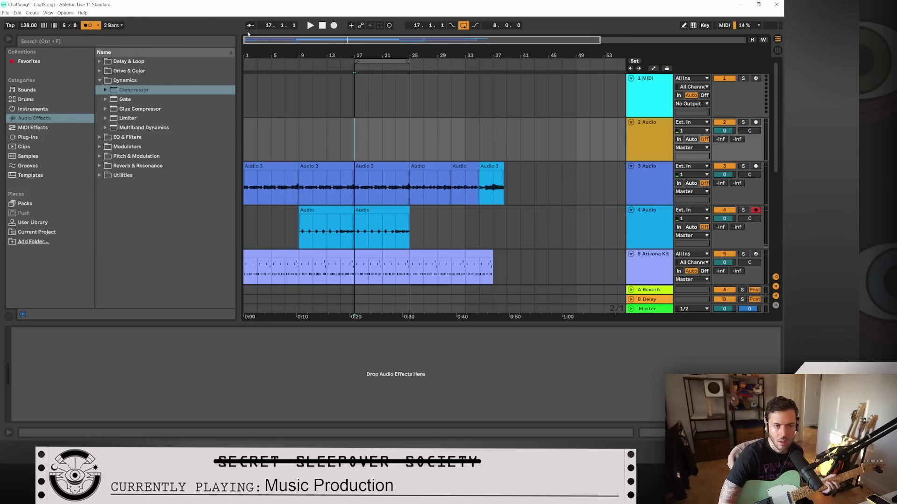
click(334, 26)
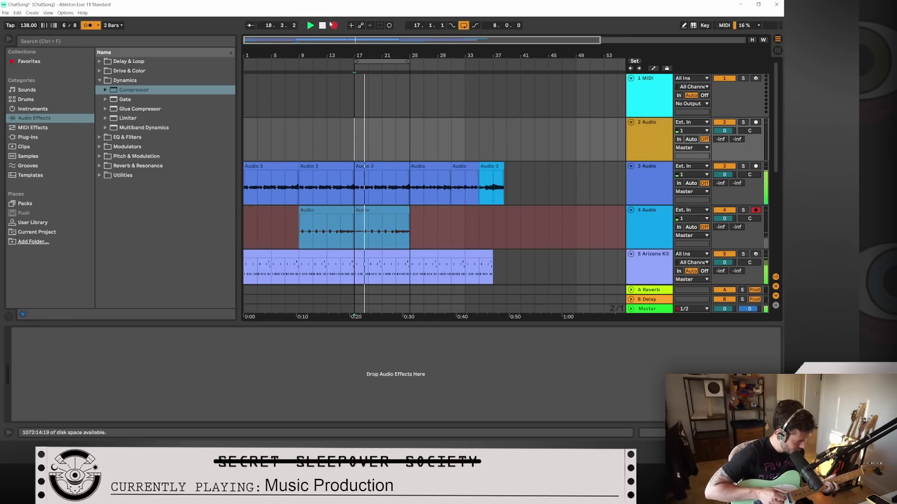
key(space)
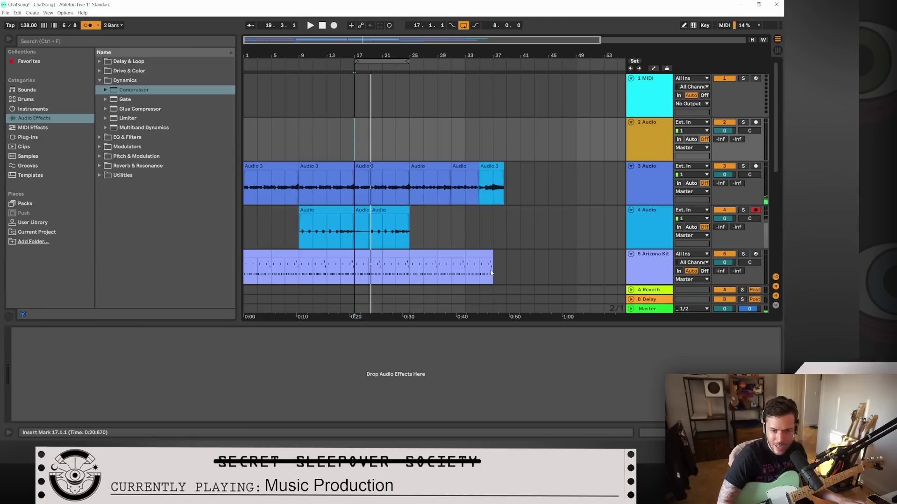
Step: Arm the new 2 Audio track, record a short take of about two and a half bars from bar 17, and play it back
click(756, 123)
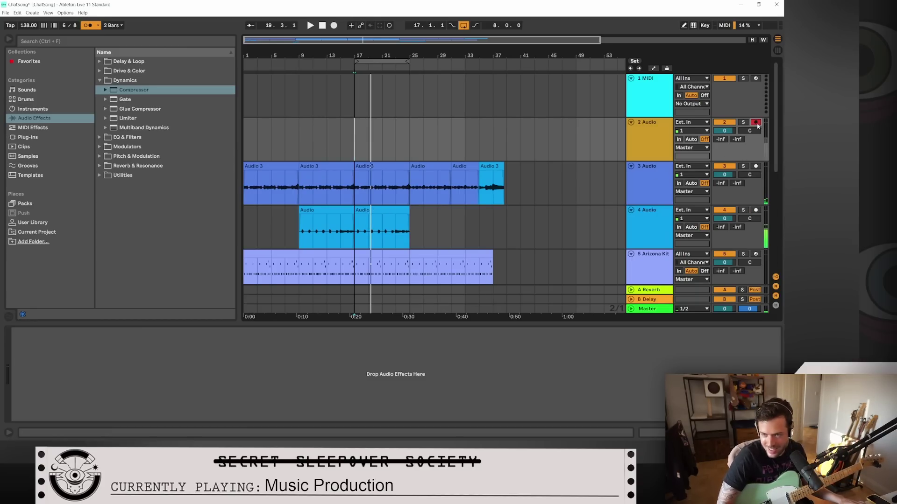
click(355, 136)
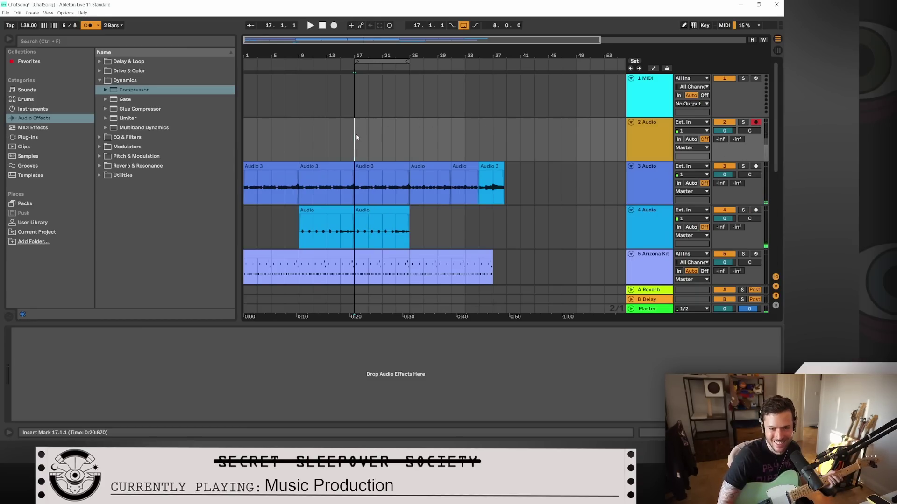
click(334, 26)
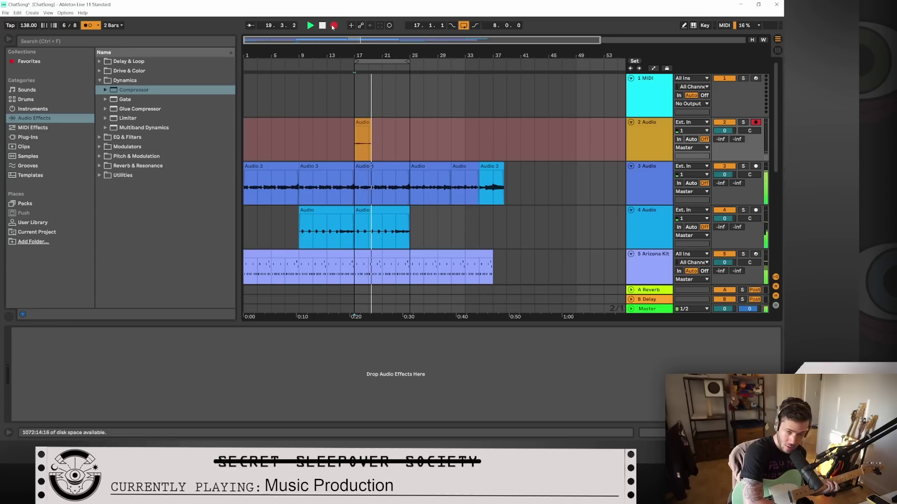
click(333, 26)
key(space)
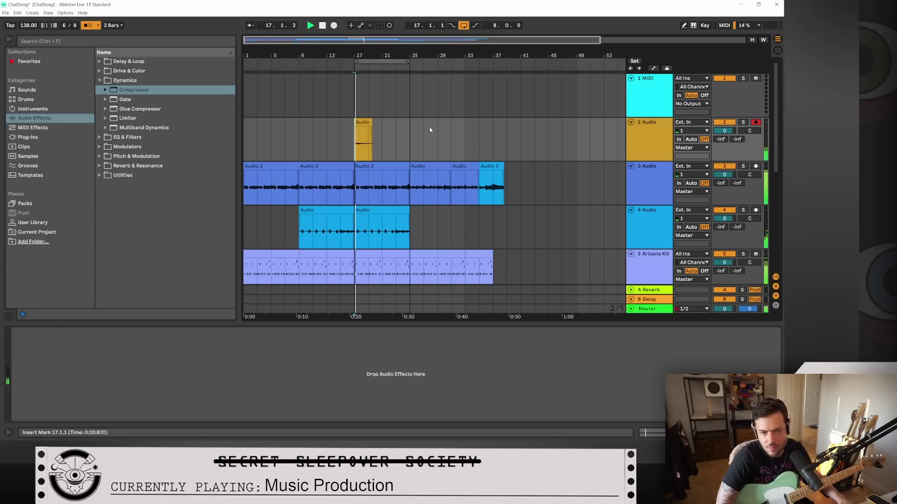
Step: Load the Neural DSP Archetype Plini X plug-in onto the 2 Audio track and play the section from bar 17
key(space)
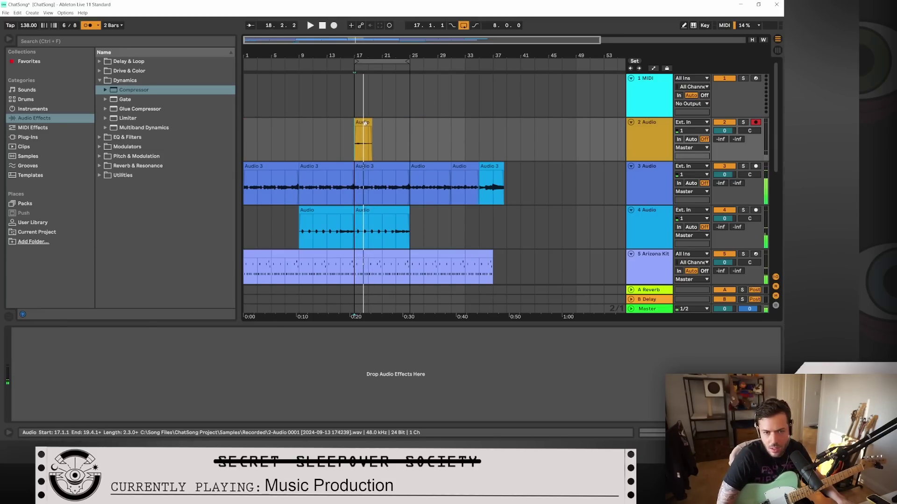
click(362, 137)
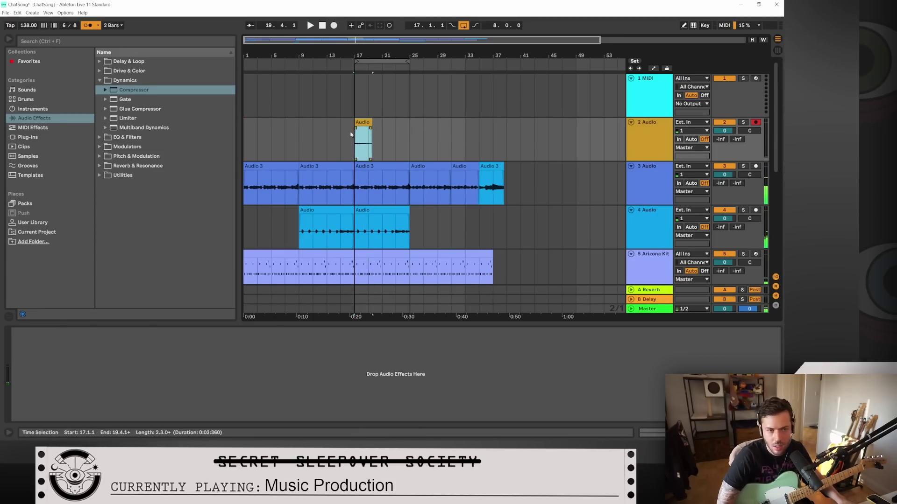
click(39, 136)
click(99, 71)
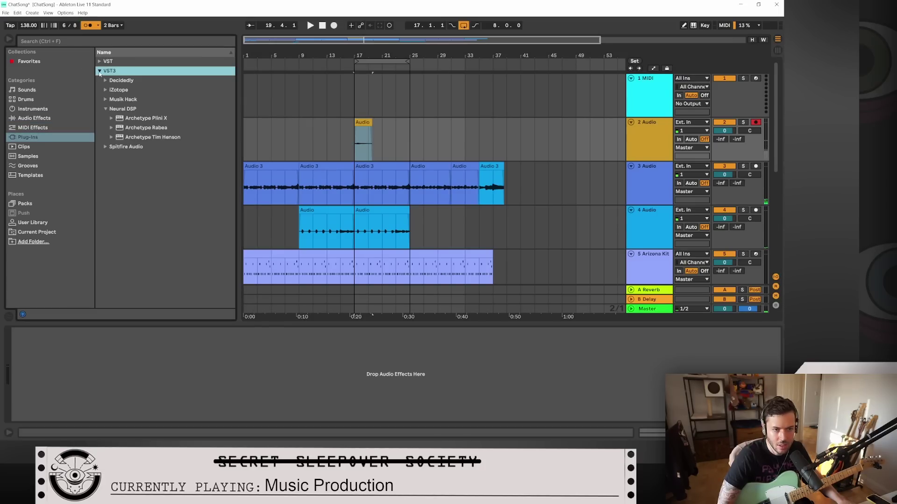
click(157, 119)
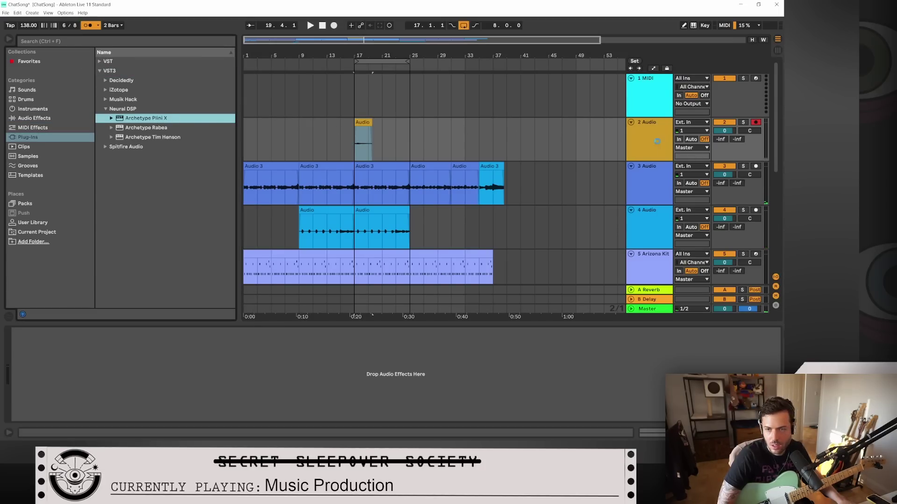
drag(520, 111, 0, 120)
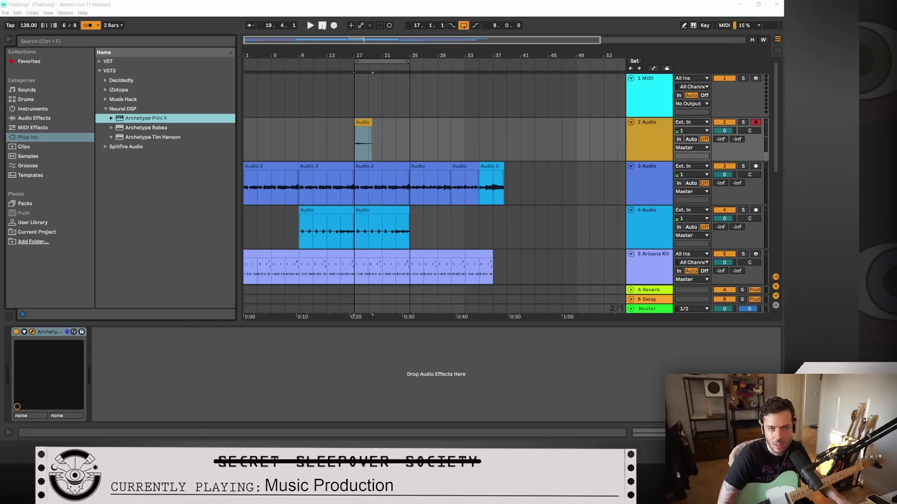
key(space)
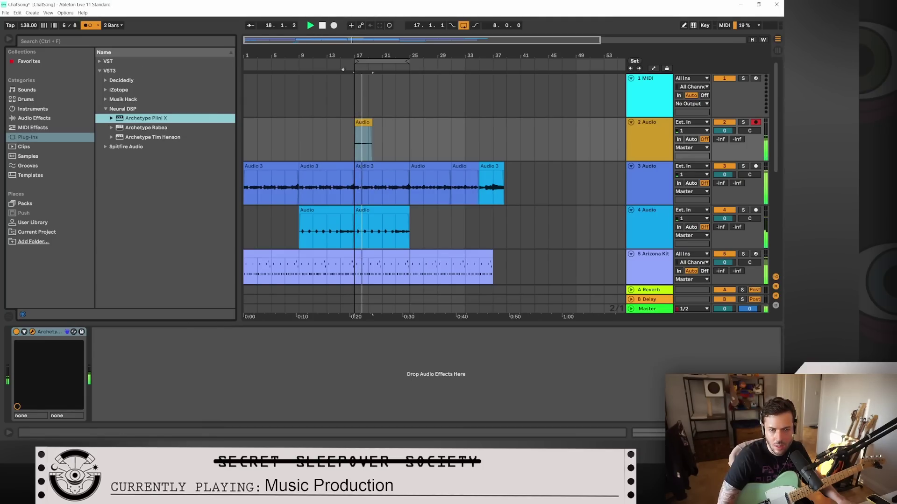
key(space)
Step: Quantize the entire short take at bar 17 on the 2 Audio track and play it back
click(362, 123)
click(660, 433)
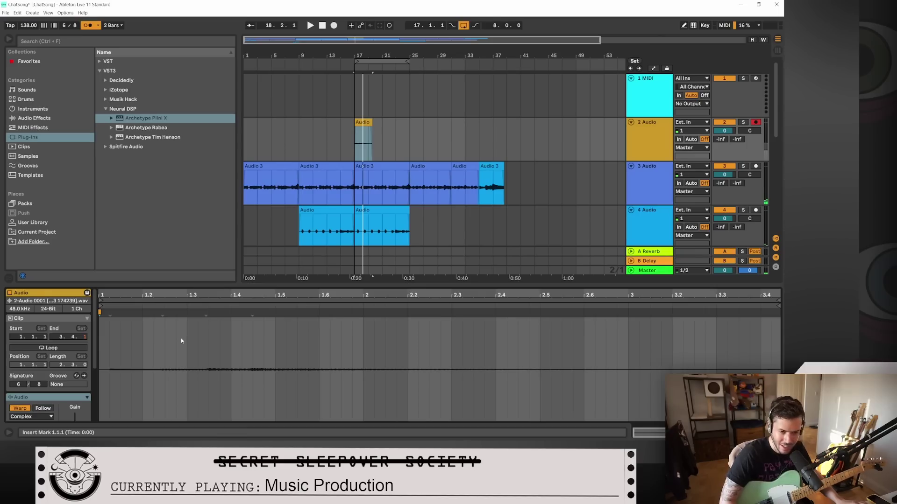
key(ctrl+a)
right_click(192, 348)
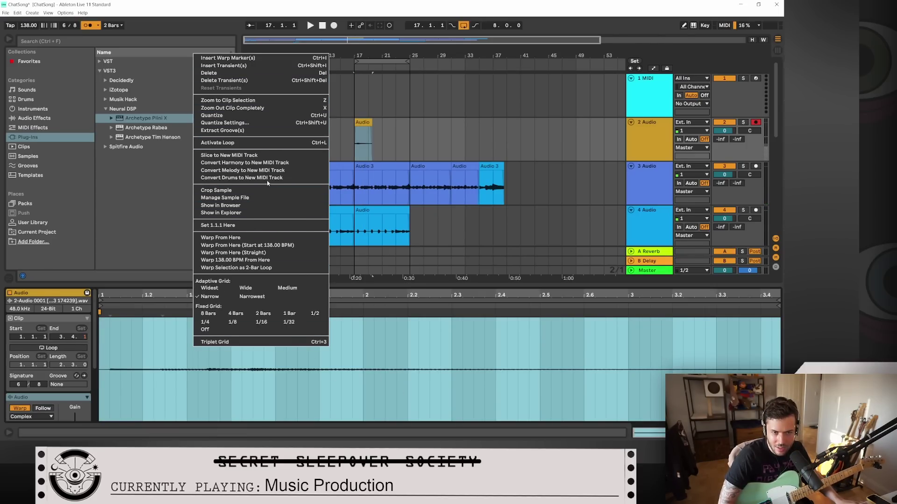
click(211, 116)
key(space)
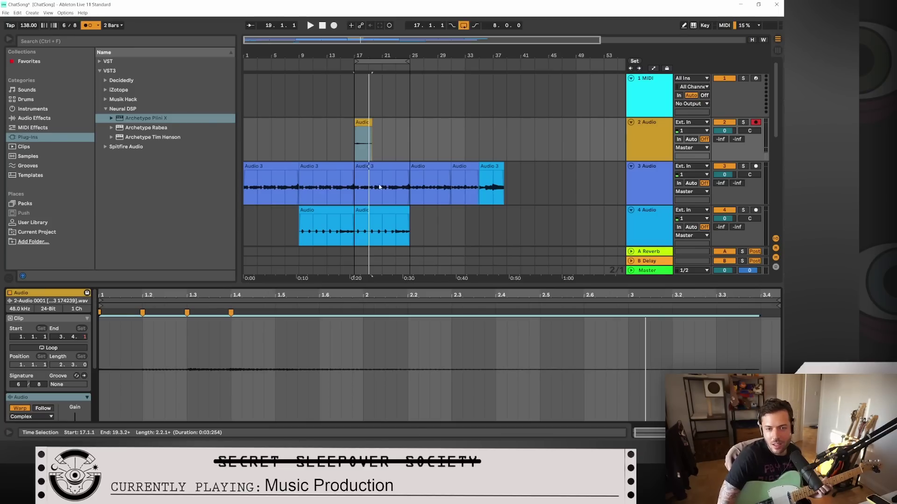
Step: Try recording another short take on the armed 2 Audio track
click(334, 26)
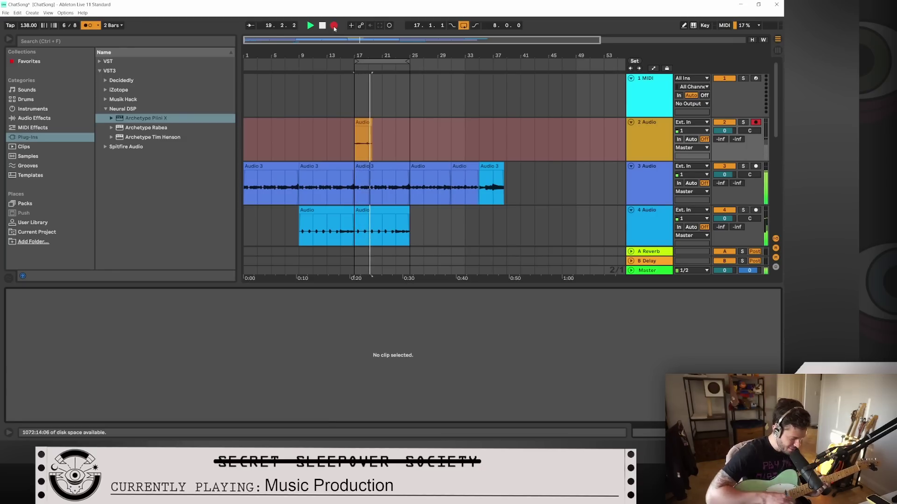
key(space)
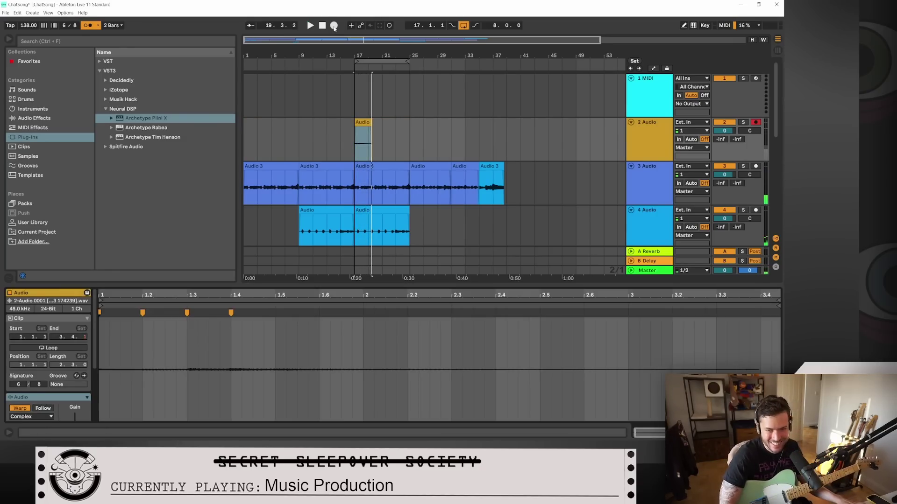
click(372, 128)
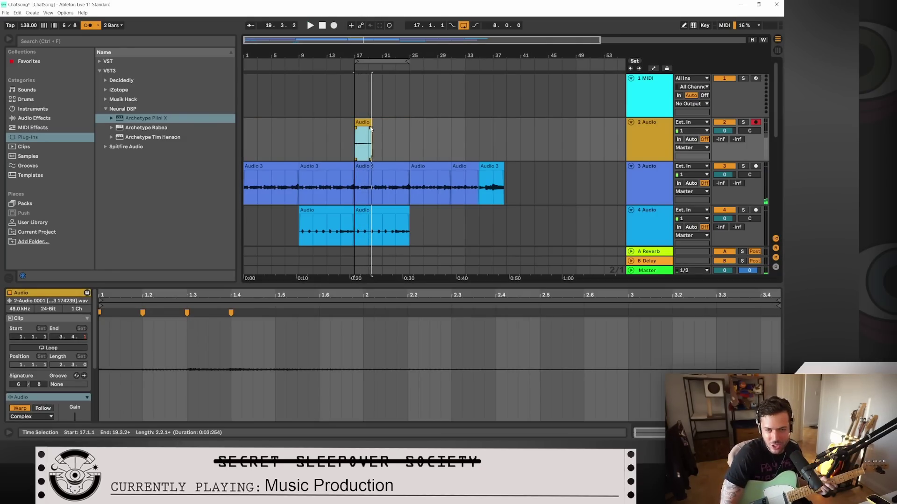
Step: Record a take of about three bars on the 2 Audio track starting at bar 19
click(369, 113)
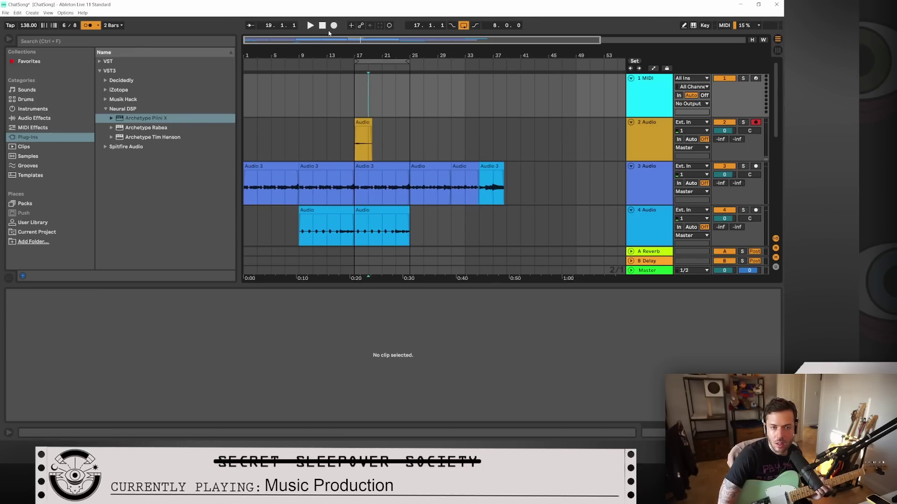
click(359, 134)
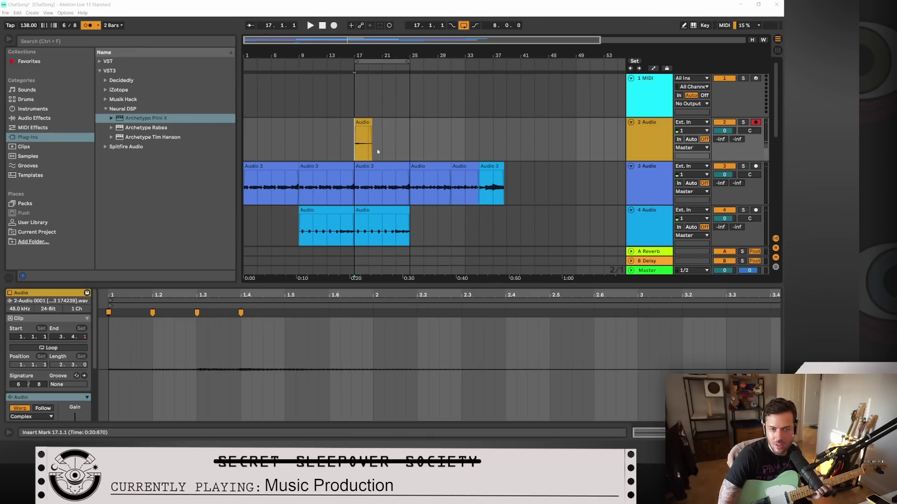
click(369, 147)
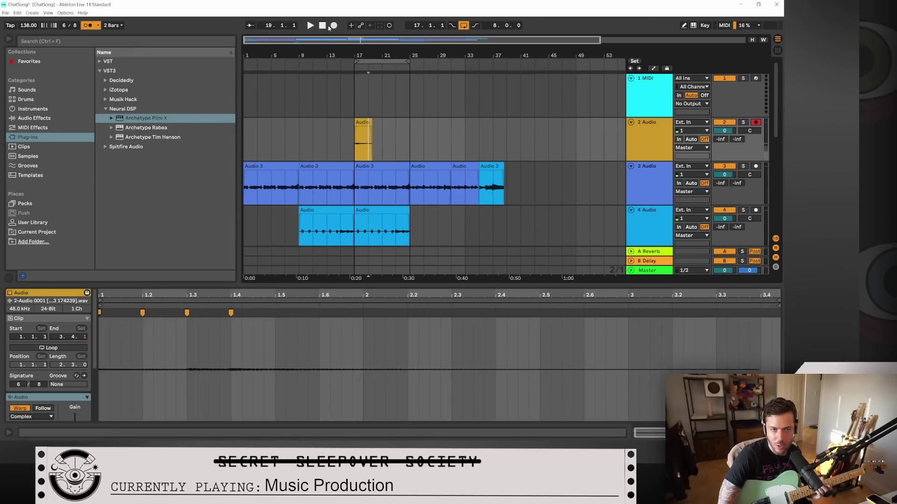
click(334, 25)
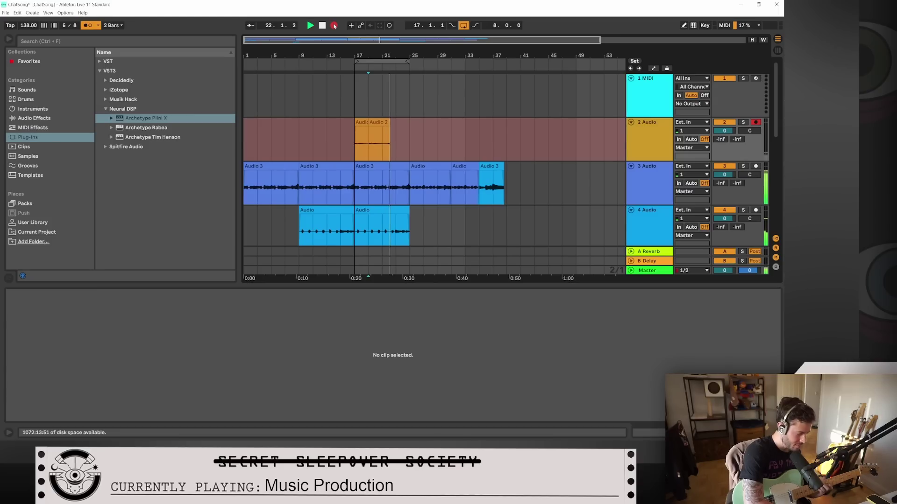
key(space)
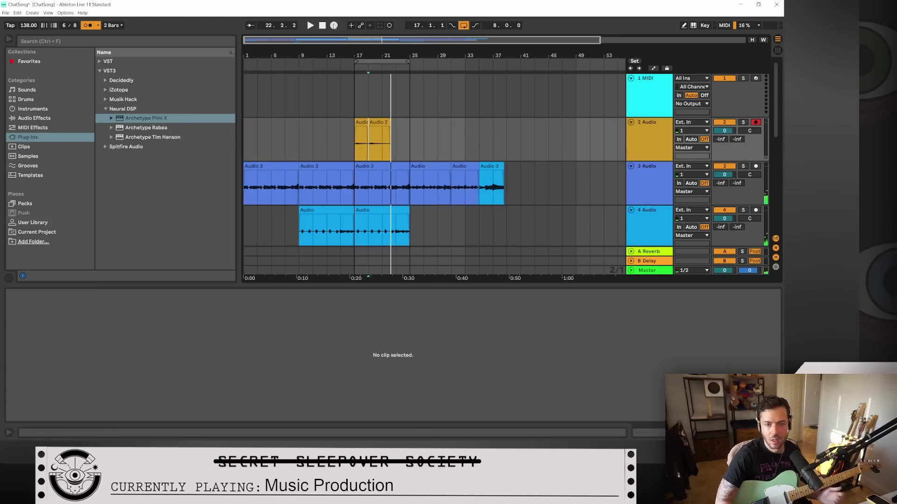
Step: Quantize the whole new take at bar 19 on the 2 Audio track and play it back
click(379, 140)
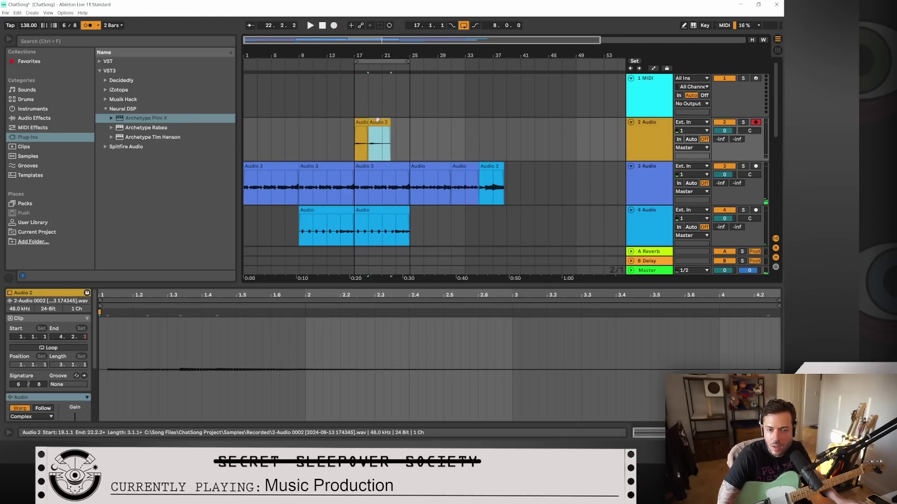
key(ctrl+a)
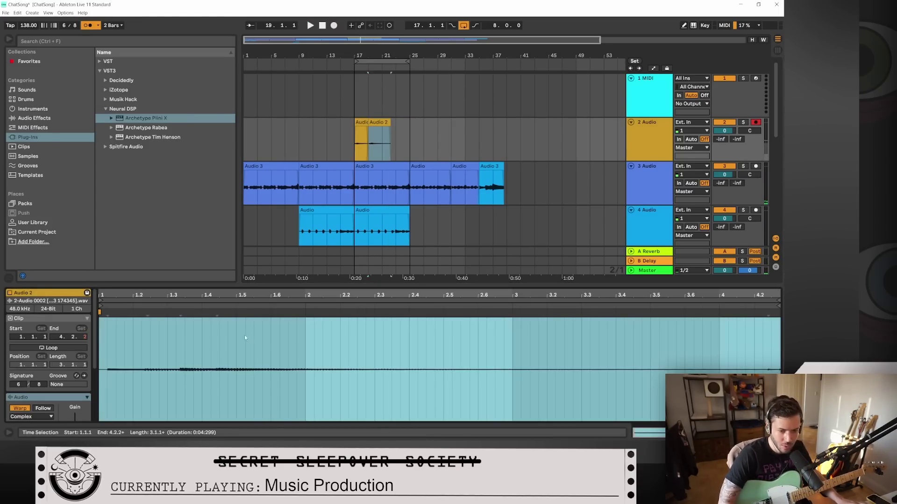
right_click(235, 337)
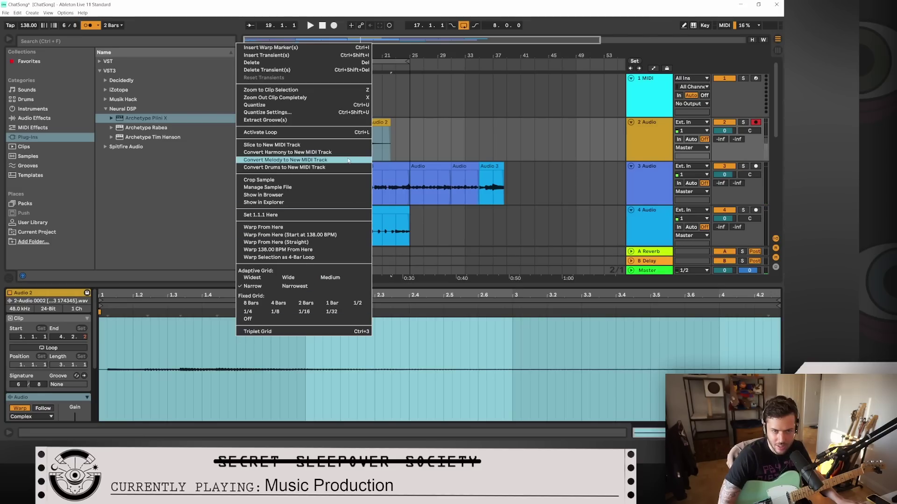
click(328, 108)
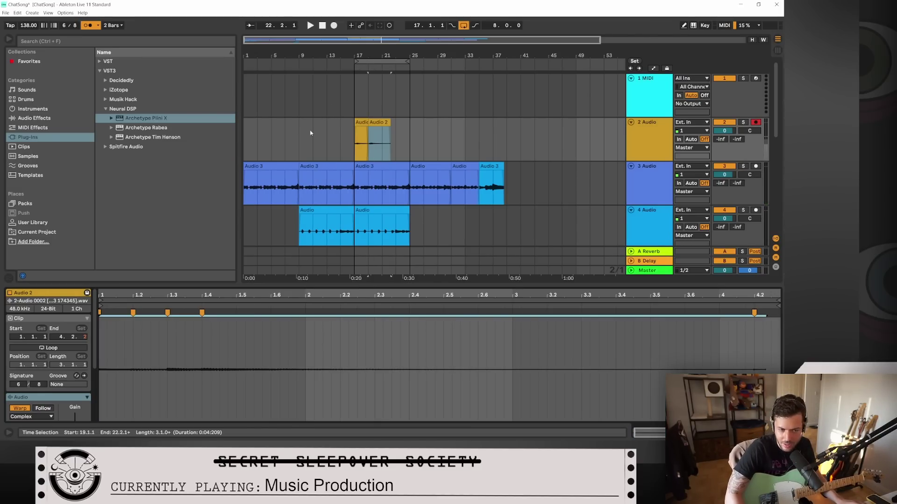
key(space)
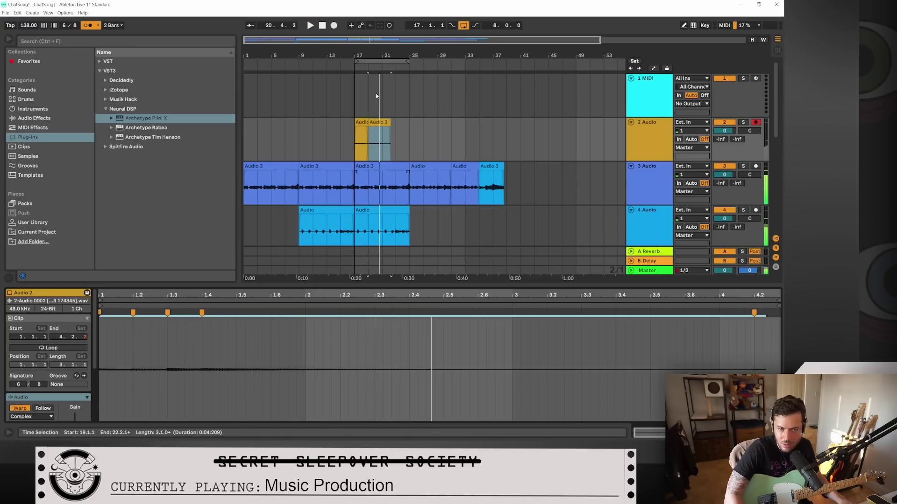
Step: Play the looped section from bar 17, turn off the metronome and stop playback
click(353, 97)
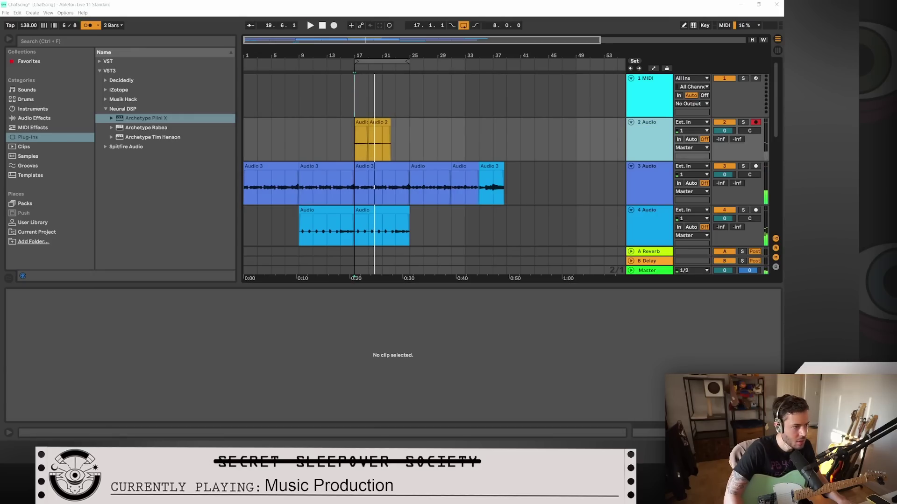
key(space)
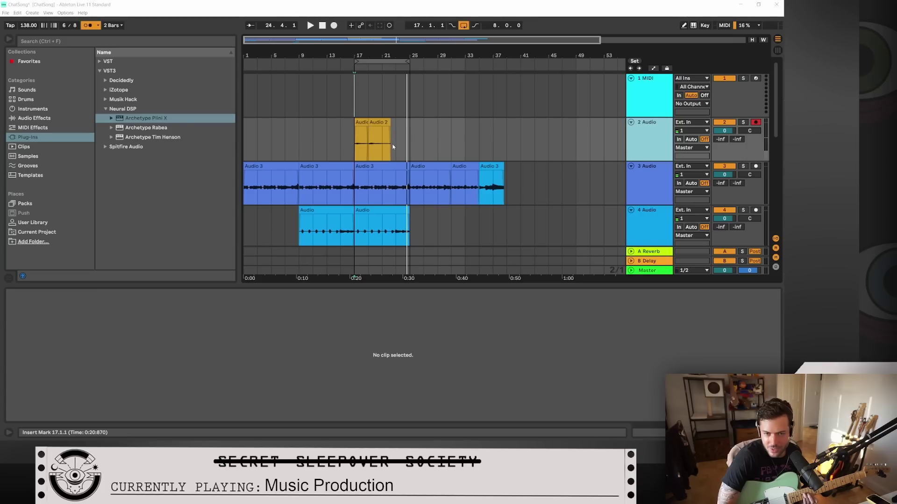
mouse_move(384, 144)
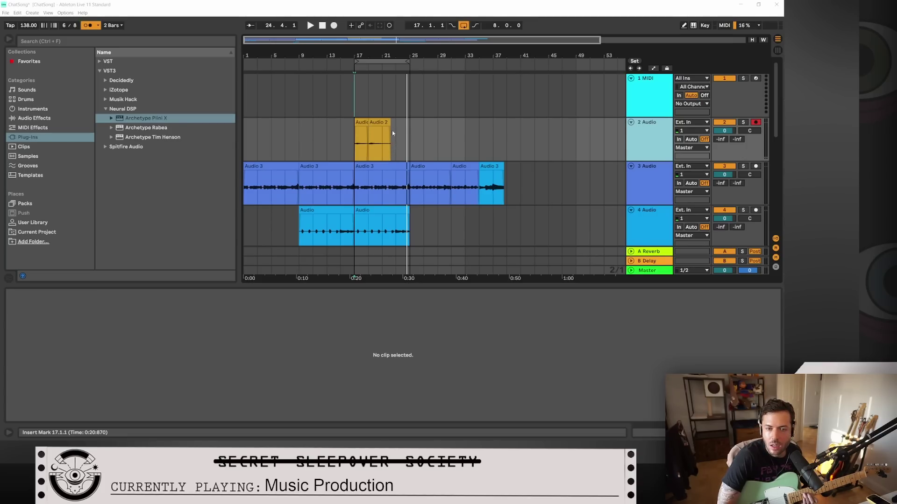
click(356, 96)
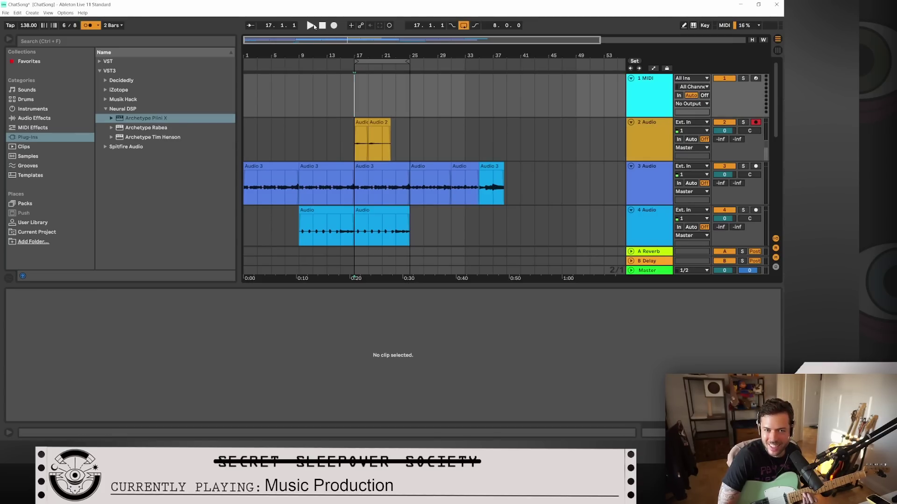
click(312, 25)
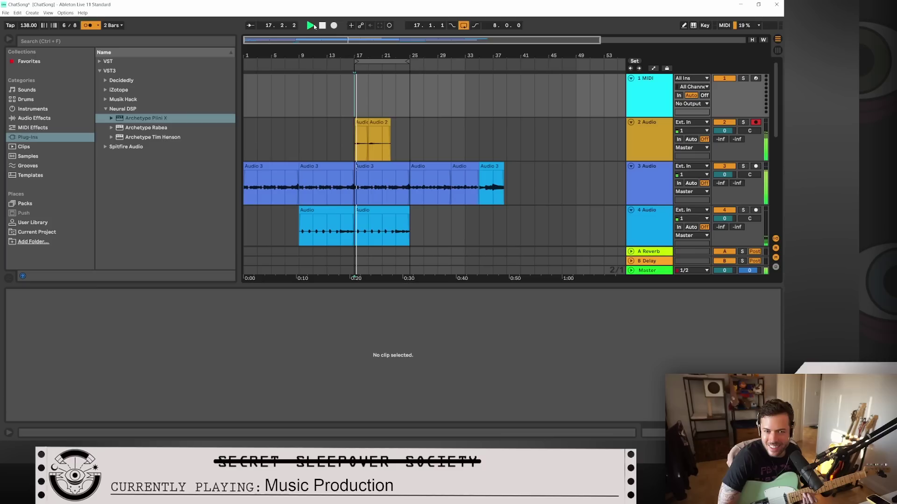
click(86, 26)
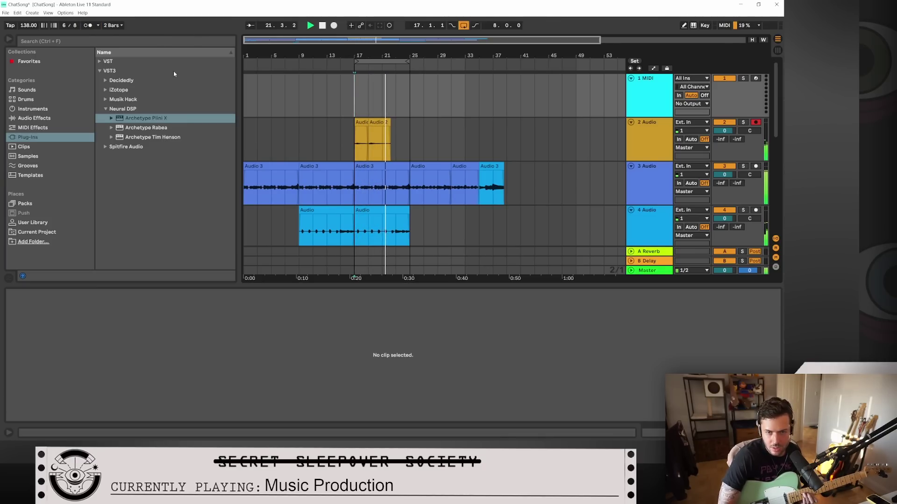
click(323, 25)
Step: Insert a new audio track directly below the 2 Audio track
click(644, 147)
right_click(645, 148)
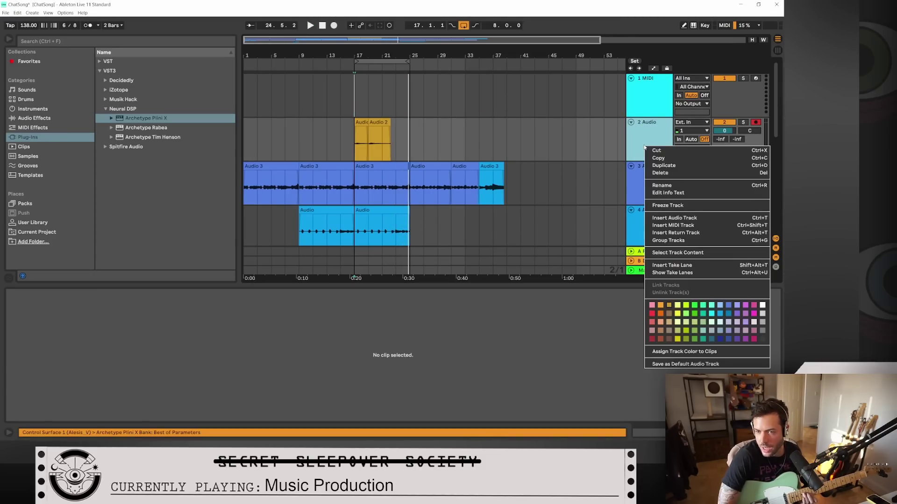
click(674, 217)
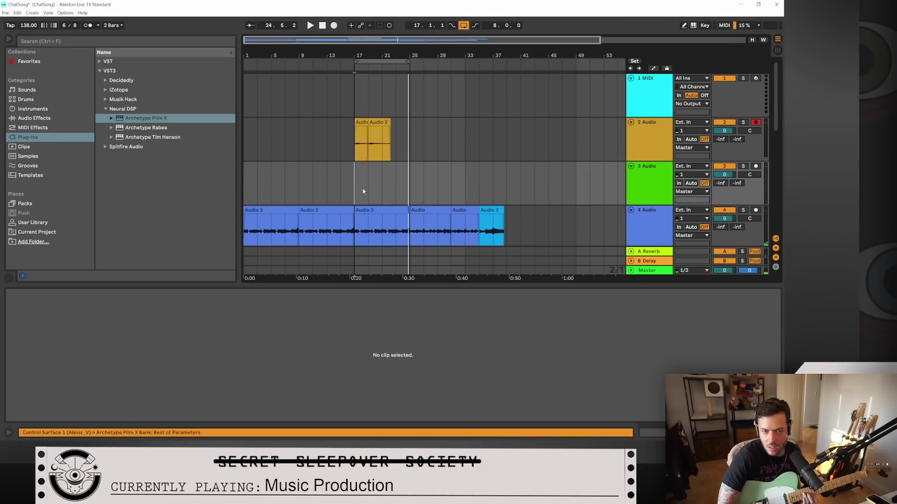
Step: Arm the new 3 Audio track and record an eight-bar guitar take from bar 17
click(361, 191)
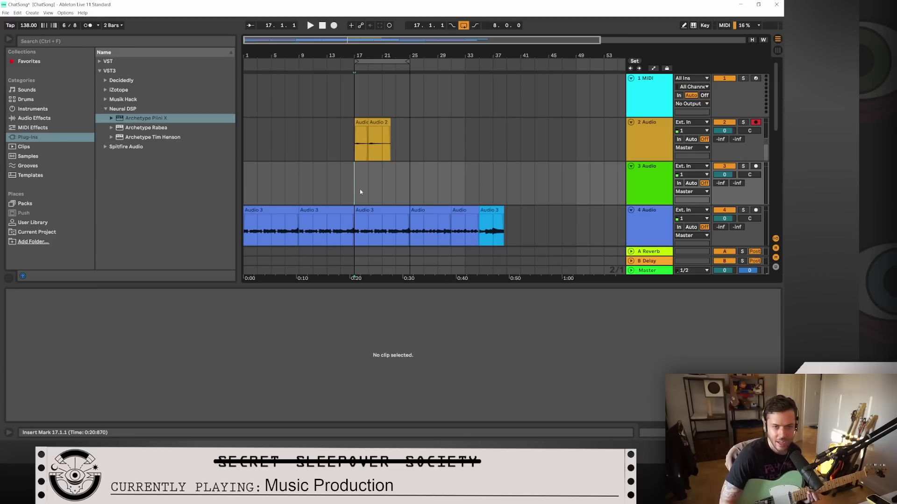
click(333, 26)
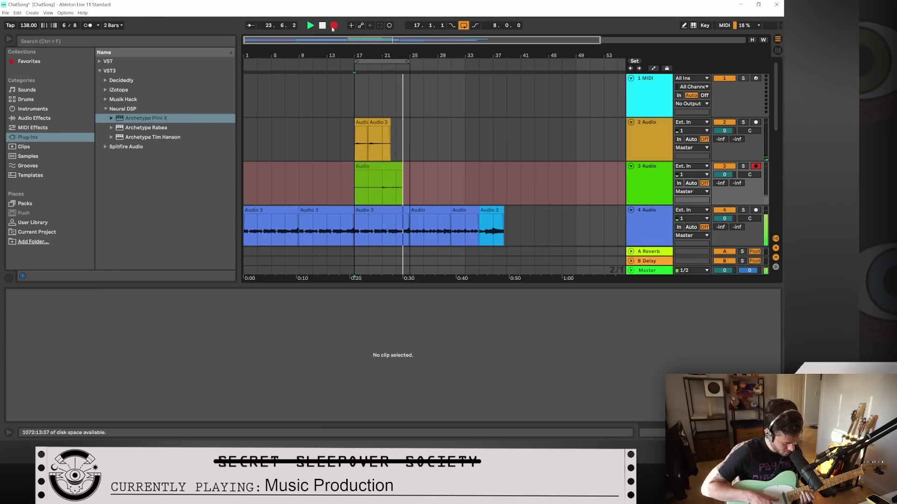
key(space)
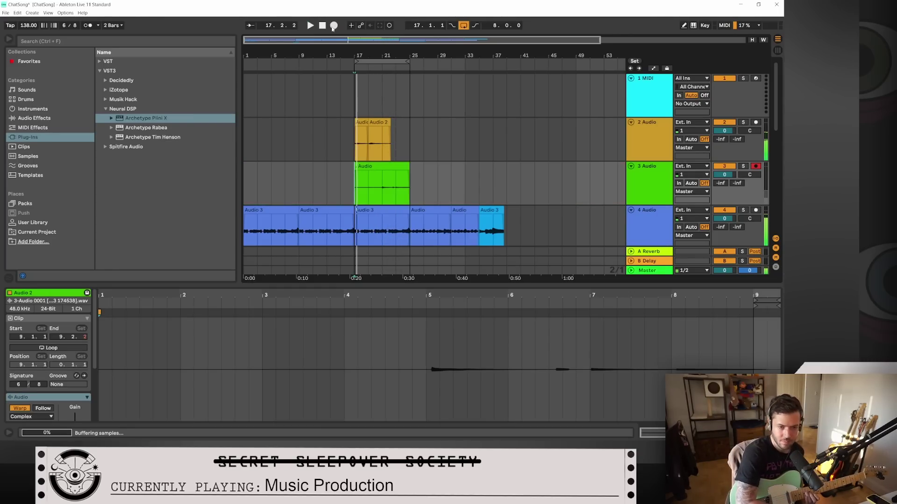
Step: Quantize the whole recorded guitar take on the 3 Audio track
click(403, 167)
key(ctrl+a)
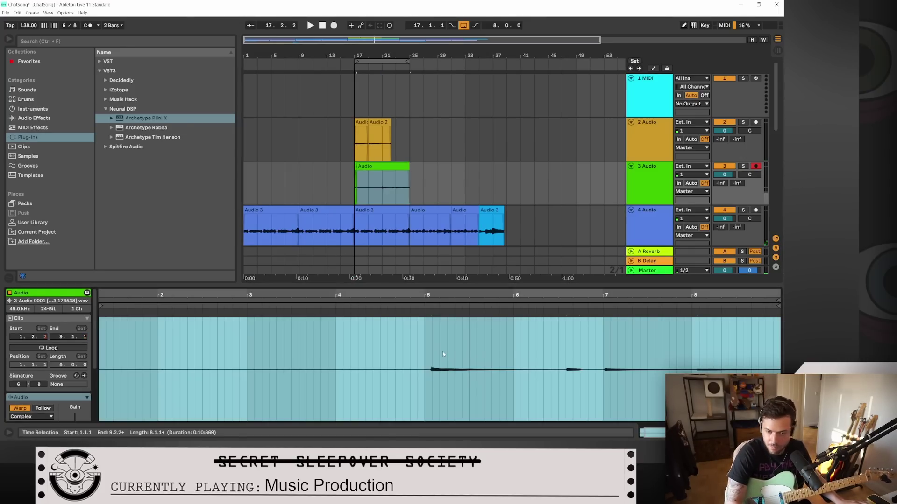
right_click(442, 351)
click(481, 124)
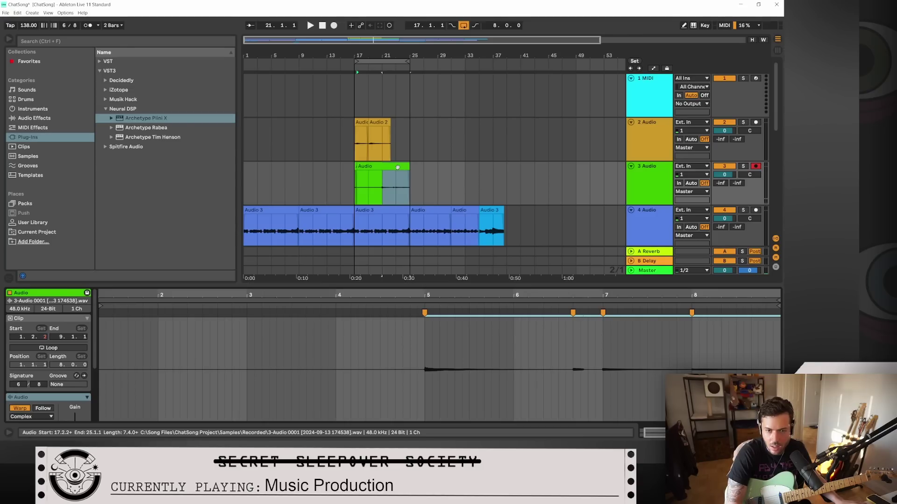
Step: Split the guitar take at bar 21, move its second half up to the 2 Audio track and play it back
key(ctrl+e)
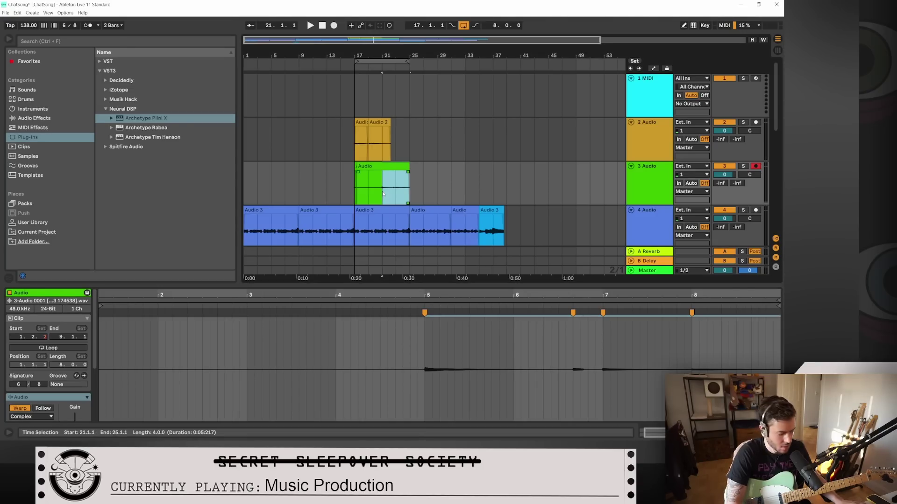
click(393, 167)
drag(392, 167, 393, 124)
key(space)
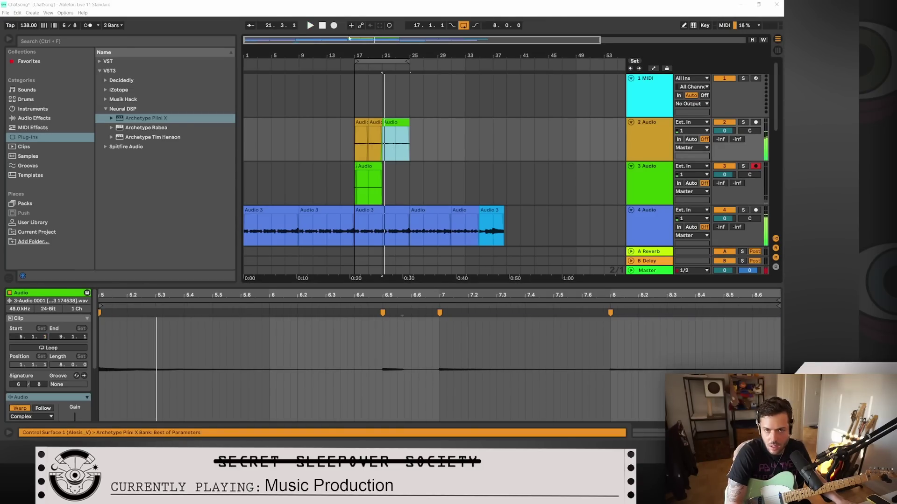
click(349, 68)
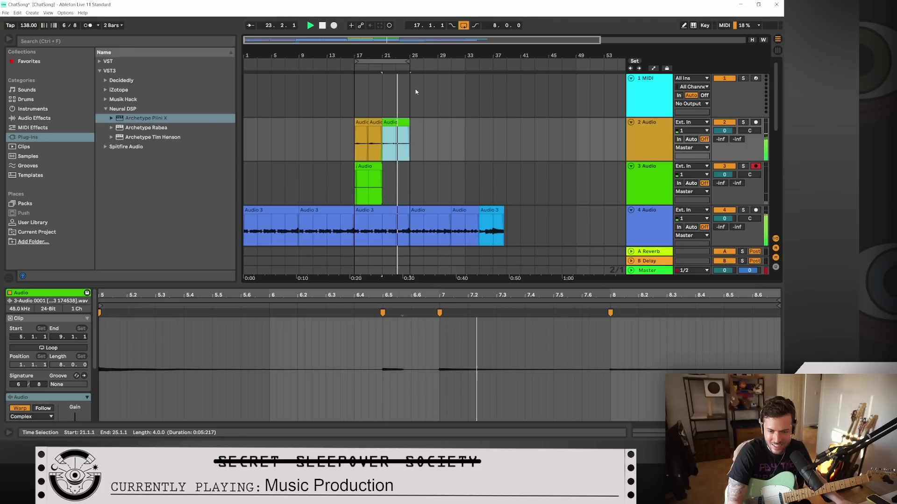
key(space)
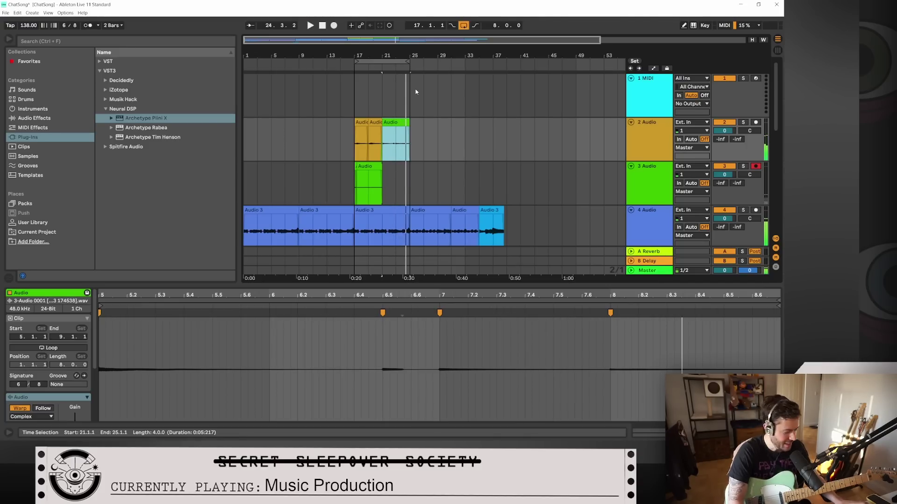
Step: Delete the moved guitar clip from the 2 Audio track and the leftover clips on the 3 Audio track
key(Delete)
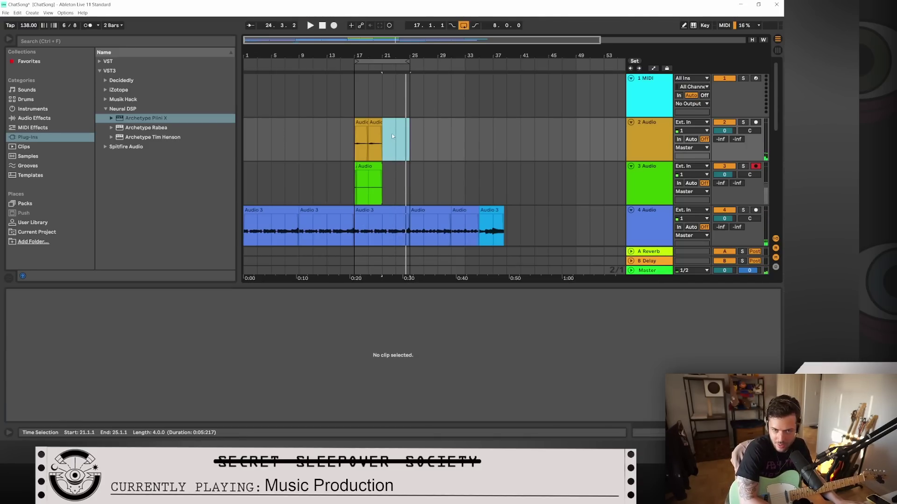
click(372, 167)
key(Delete)
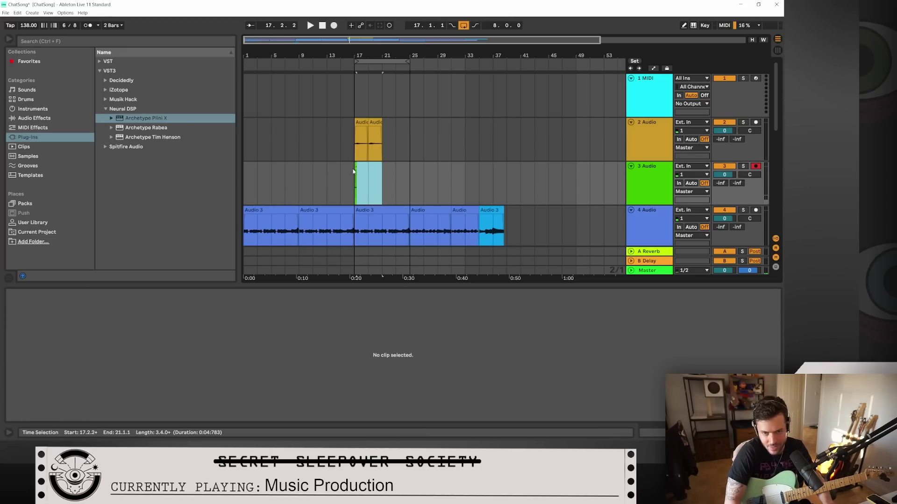
click(355, 167)
key(Delete)
click(384, 180)
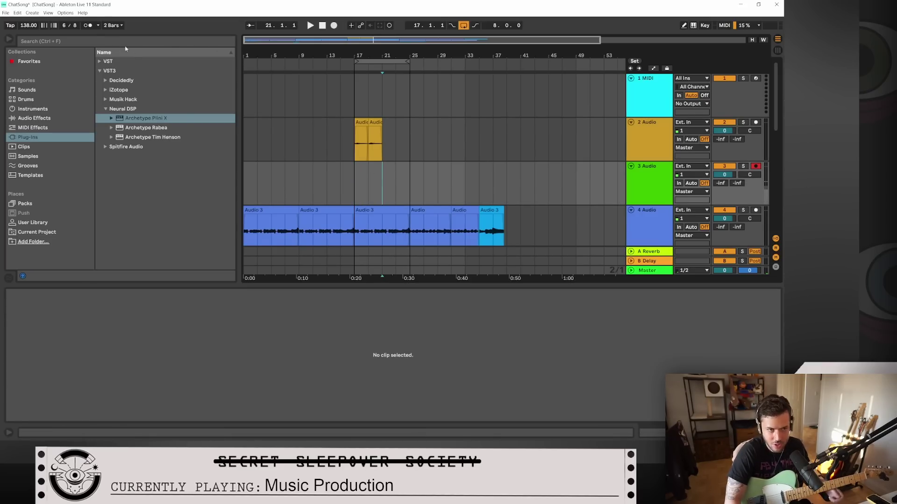
Step: Turn on the metronome and record a new eight-bar guitar take on the 3 Audio track from bar 17
click(90, 25)
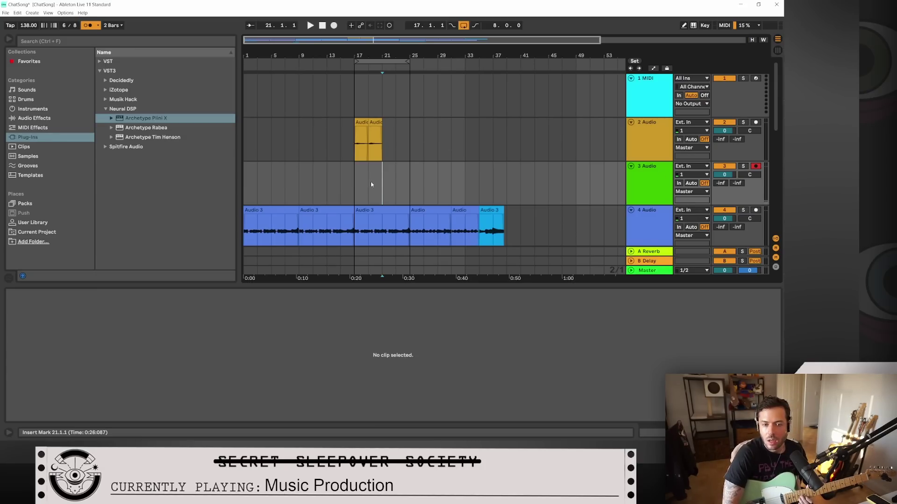
click(333, 25)
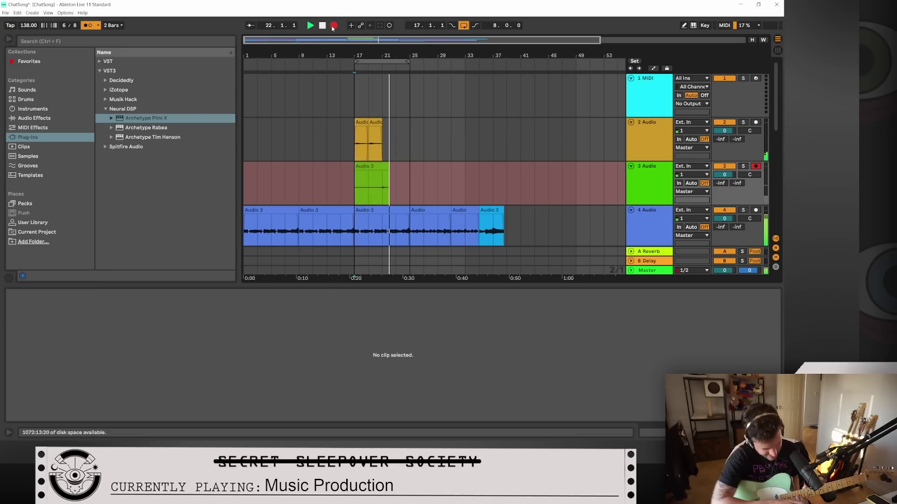
key(space)
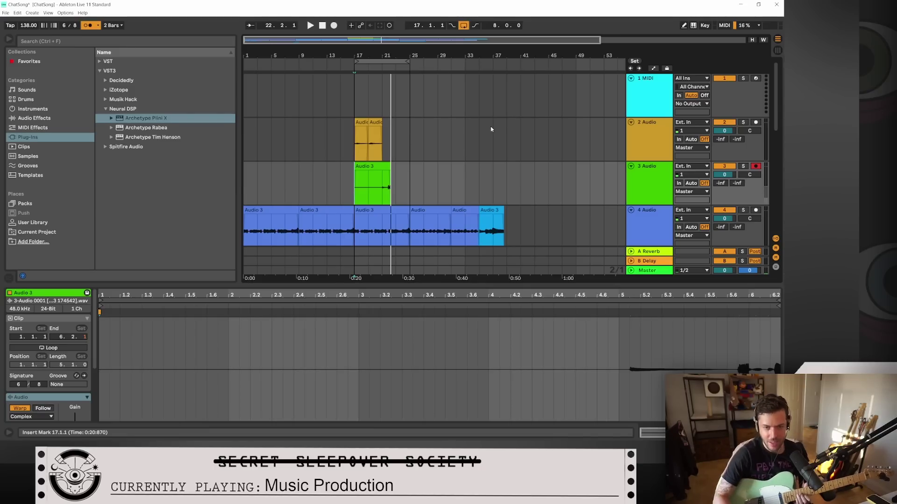
click(334, 25)
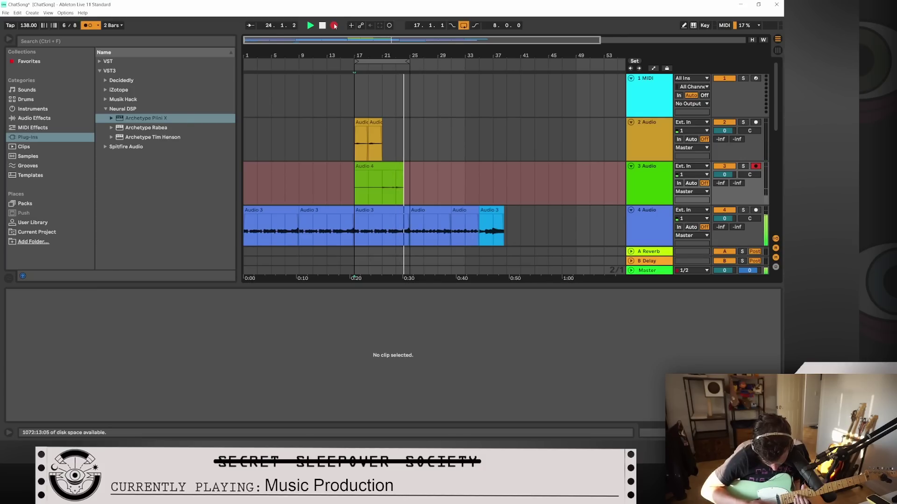
click(334, 26)
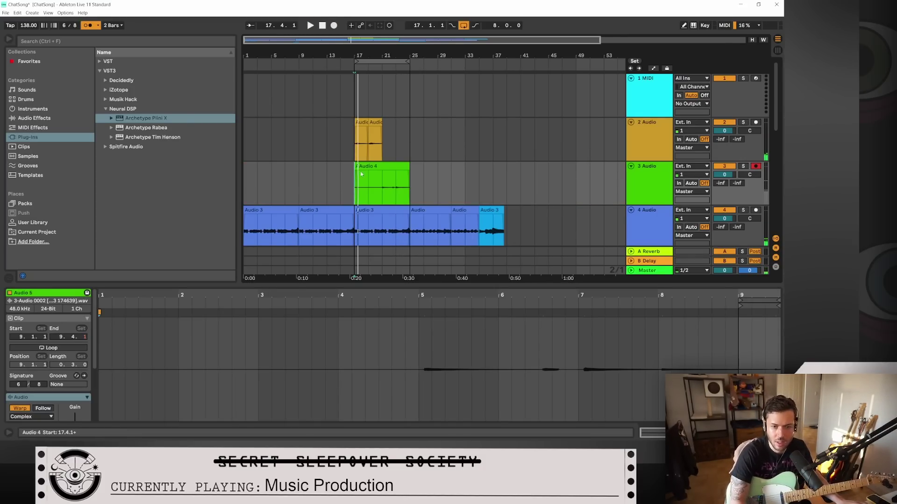
Step: Play back the new guitar take on the 3 Audio track from bar 21
click(384, 195)
click(382, 196)
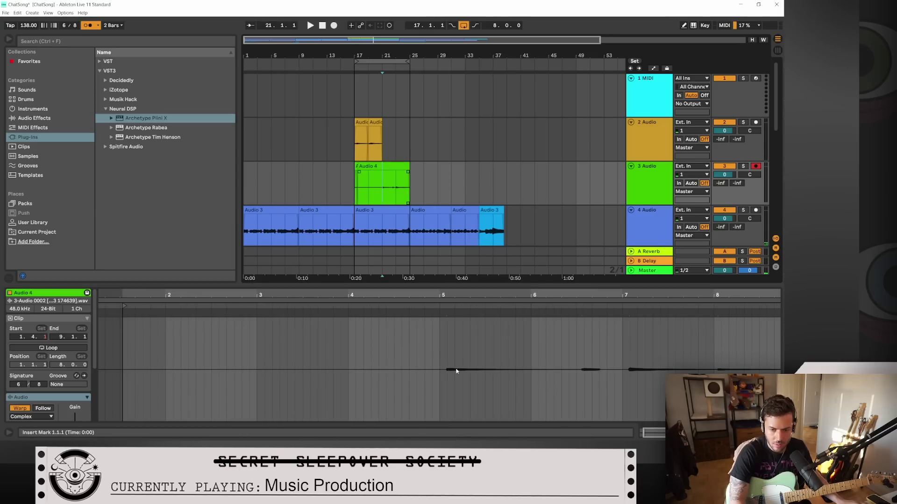
key(space)
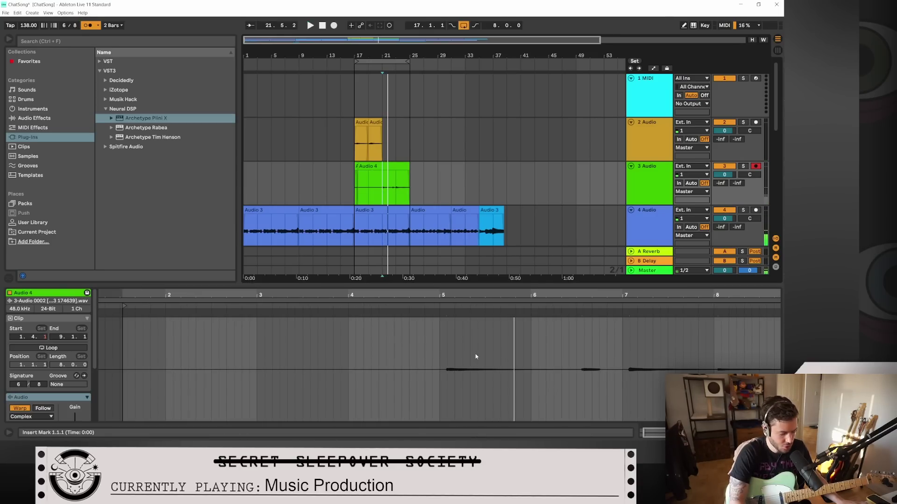
Step: Extend the new guitar take's start back to bar 17 and quantize the whole clip
key(ctrl+a)
click(434, 177)
click(398, 172)
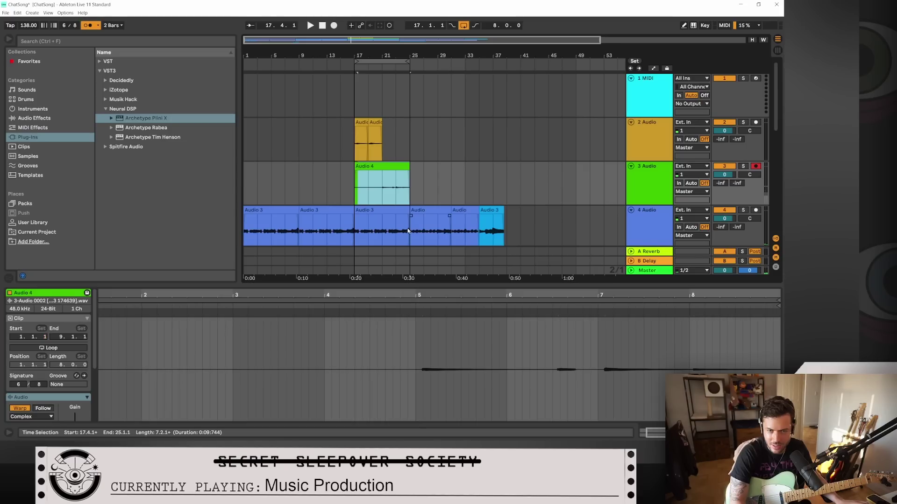
click(503, 361)
key(ctrl+a)
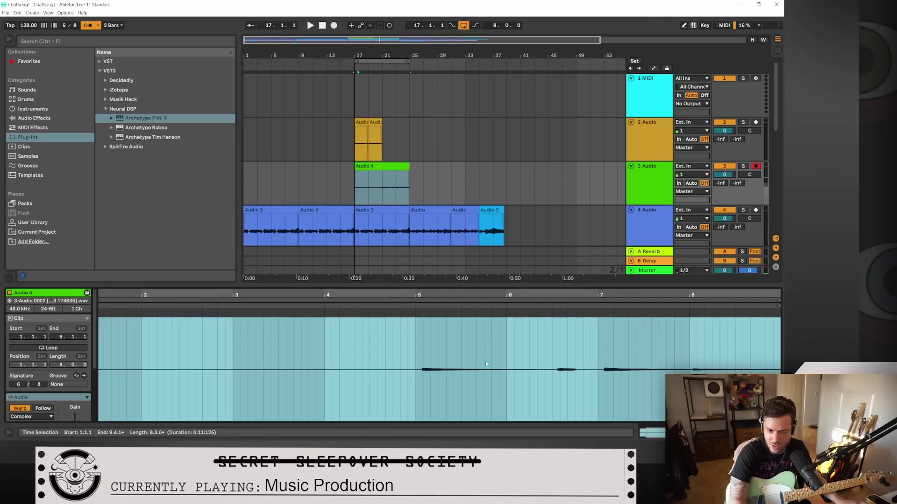
right_click(503, 361)
click(519, 129)
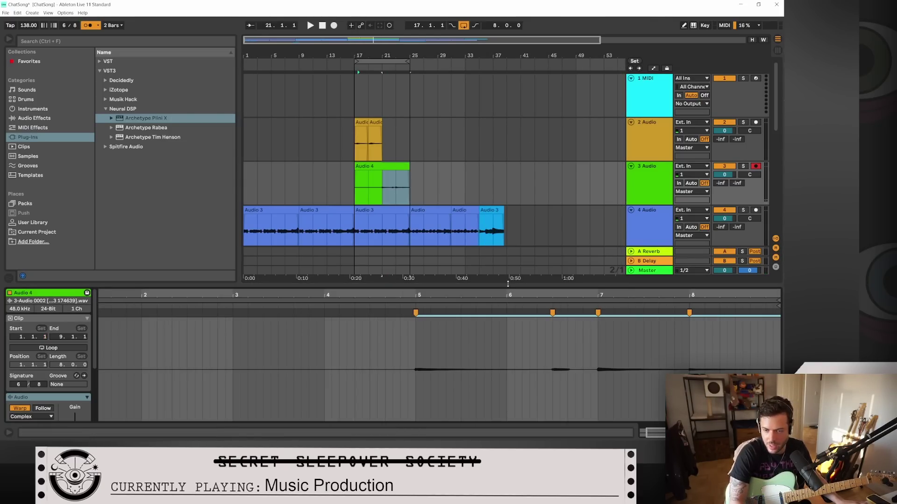
Step: Split the quantized take at bar 21, move its second half to the 2 Audio track and delete the leftover first half
click(379, 192)
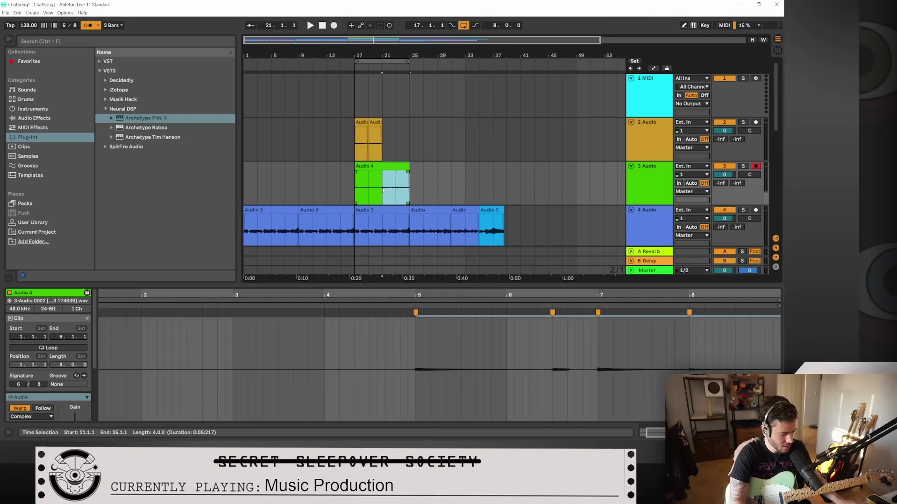
key(ctrl+e)
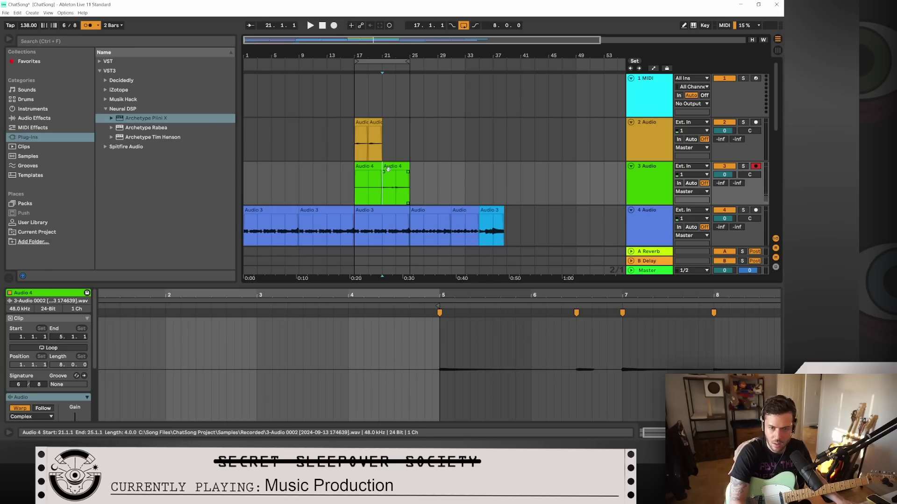
drag(395, 187, 395, 143)
click(370, 167)
key(Delete)
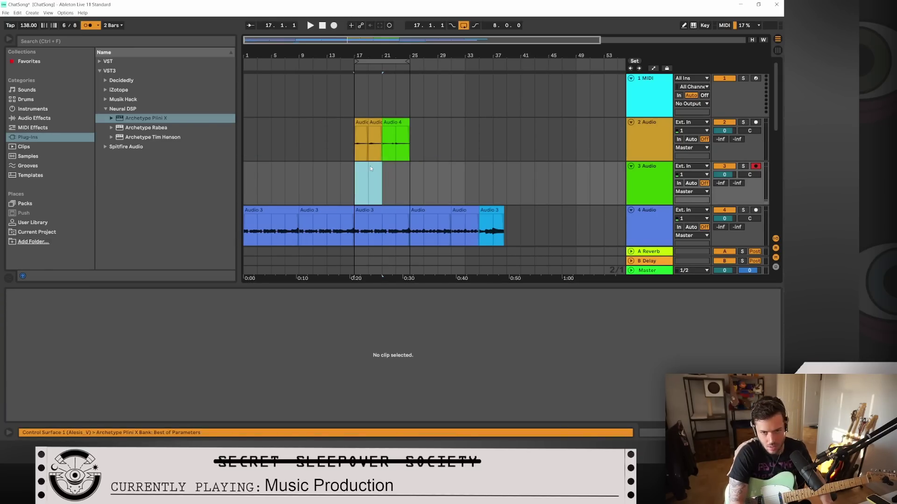
Step: Play back the section from bar 17, stop playback and save the project
key(space)
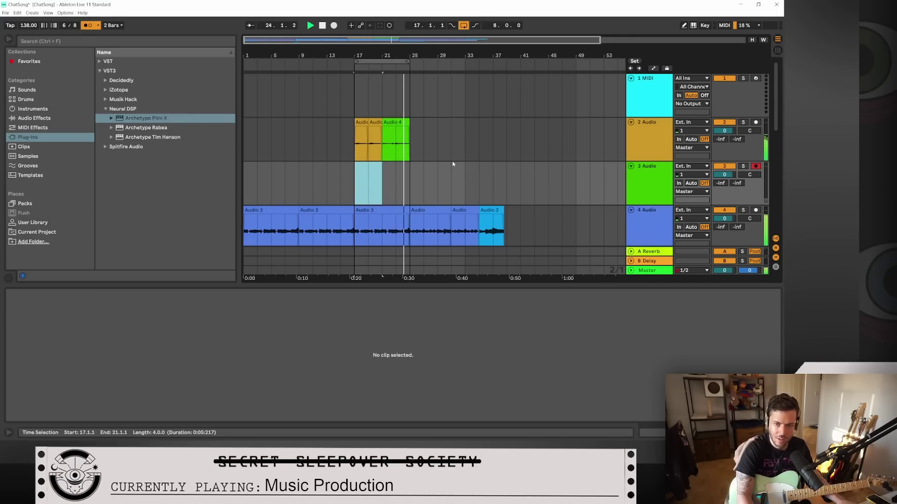
key(space)
key(ctrl+s)
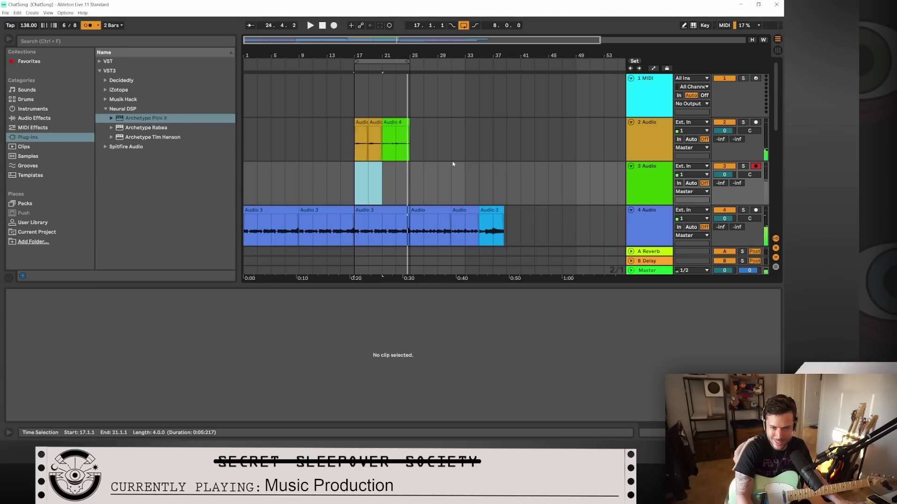
Step: Turn off the metronome, play the looped section from bar 17 again and stop playback
click(639, 141)
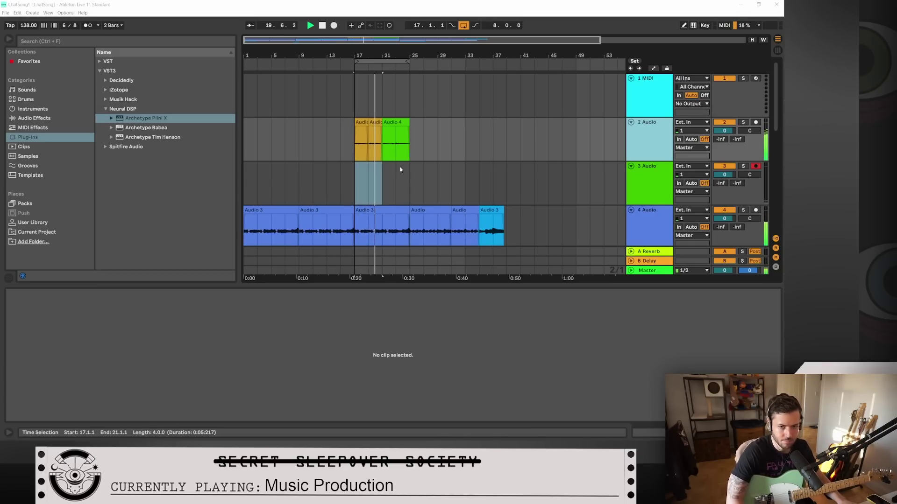
click(430, 135)
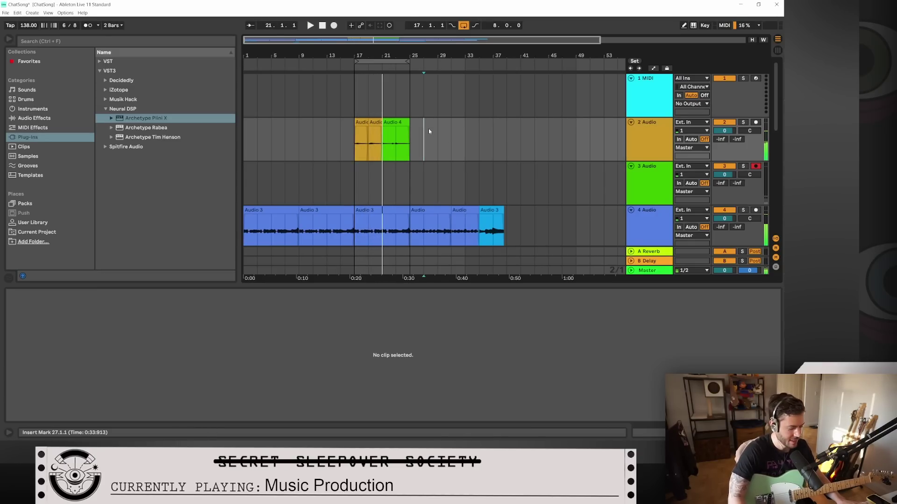
drag(0, 130, 299, 122)
click(412, 123)
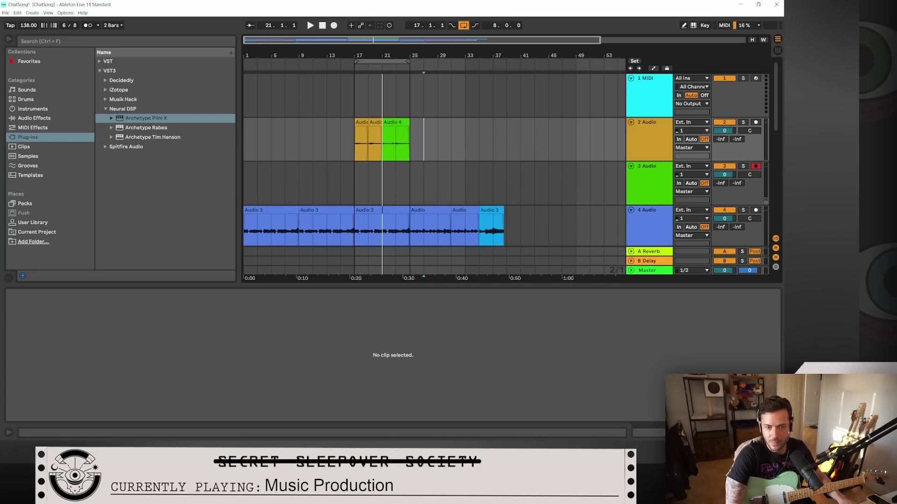
Step: Play the arrangement from bar 1 and move the first KSHMR crow sample to bar 17 on its track
key(minus)
scroll(524, 164, down, 5)
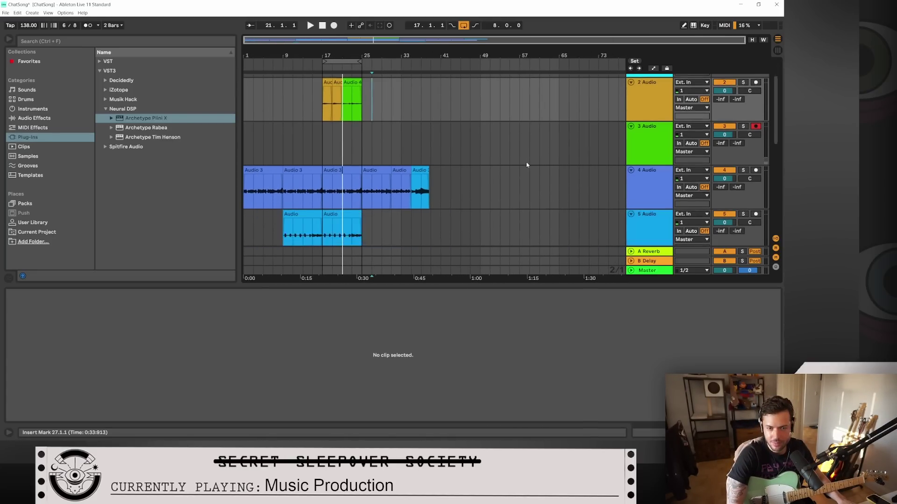
scroll(524, 164, up, 5)
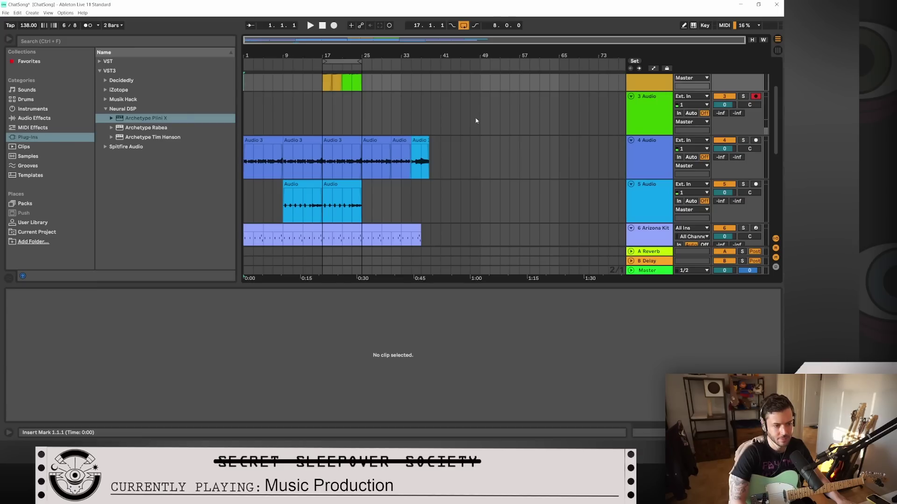
key(space)
scroll(467, 159, down, 3)
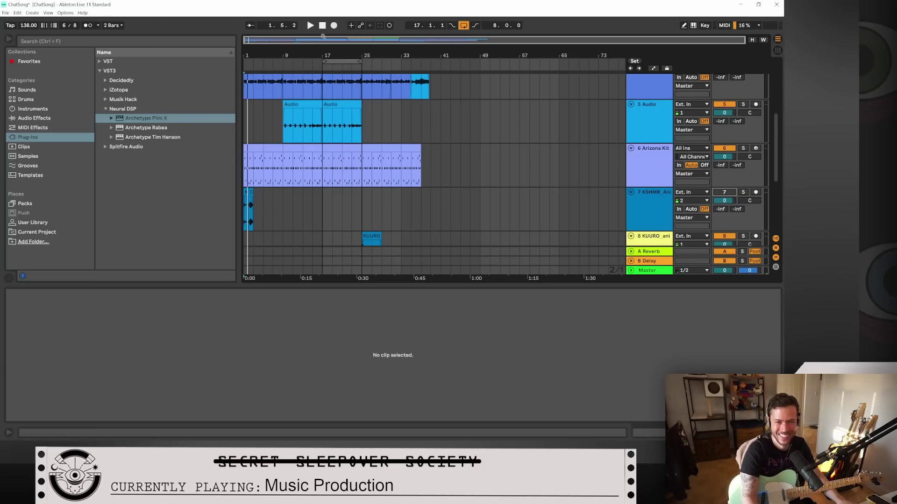
key(space)
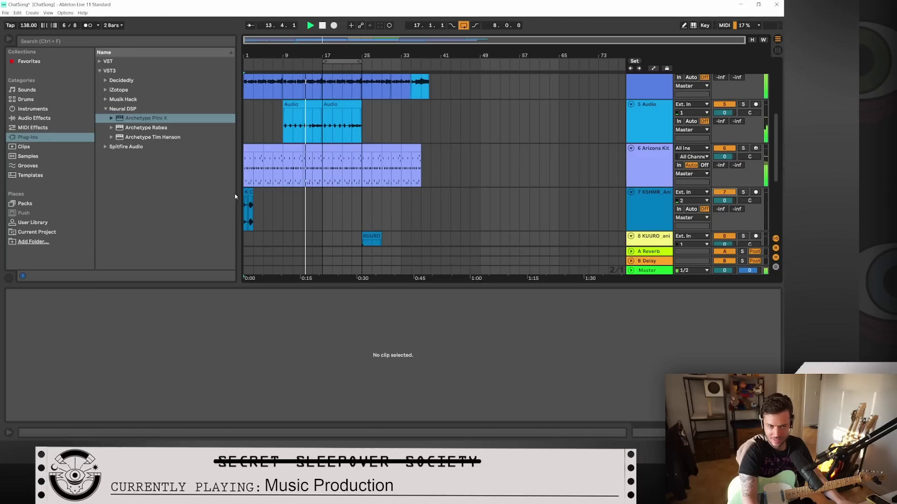
drag(248, 205, 336, 194)
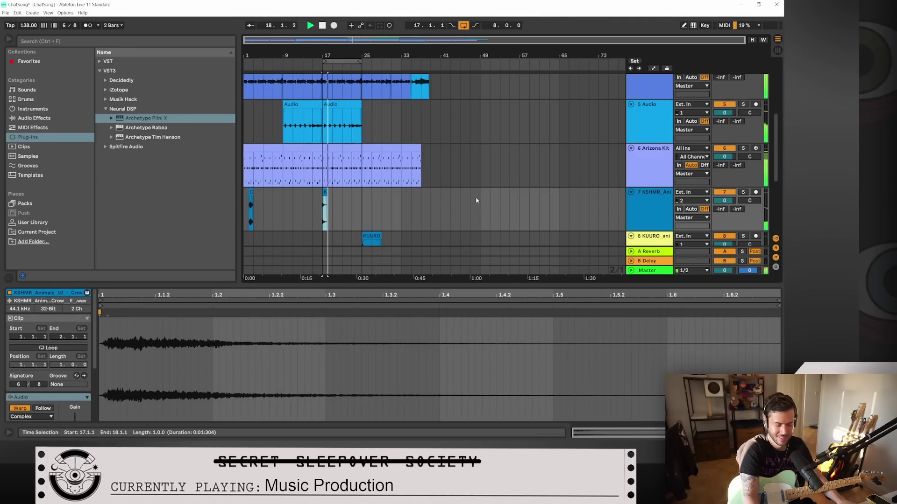
Step: Delete the empty green 3 Audio track and stop playback
scroll(476, 200, up, 2)
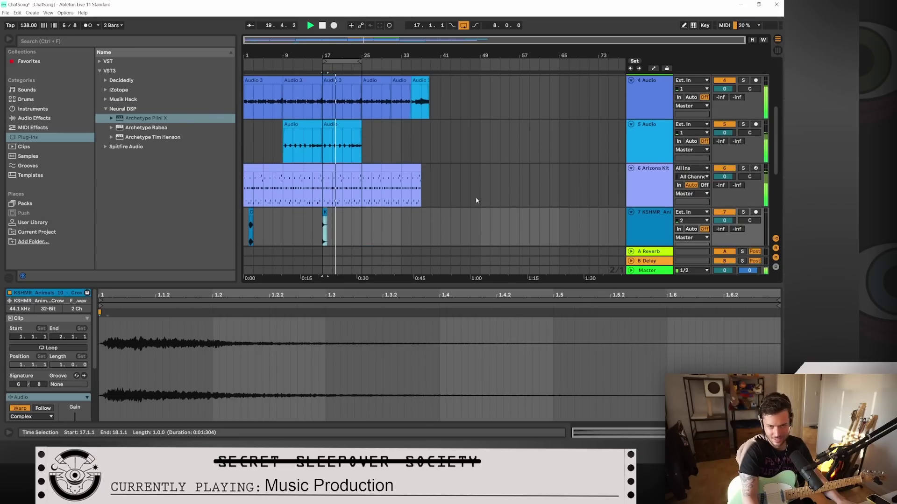
scroll(476, 200, up, 5)
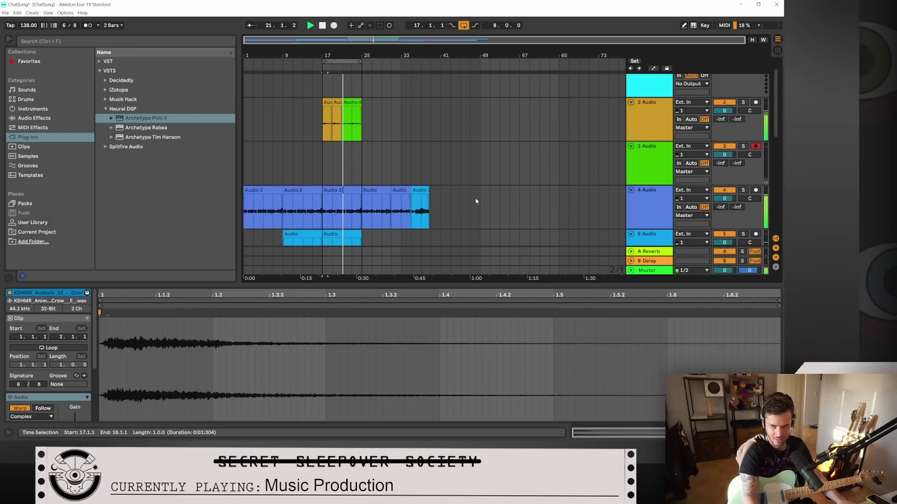
right_click(644, 168)
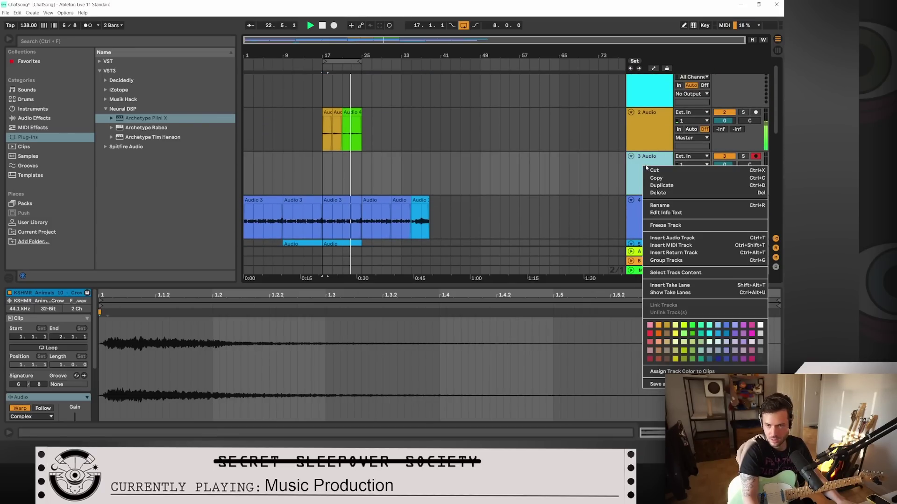
click(673, 193)
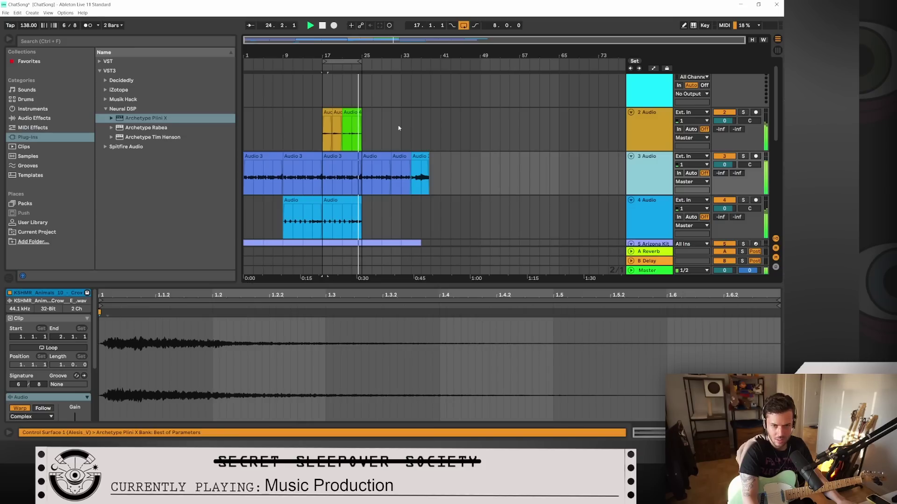
scroll(439, 149, down, 3)
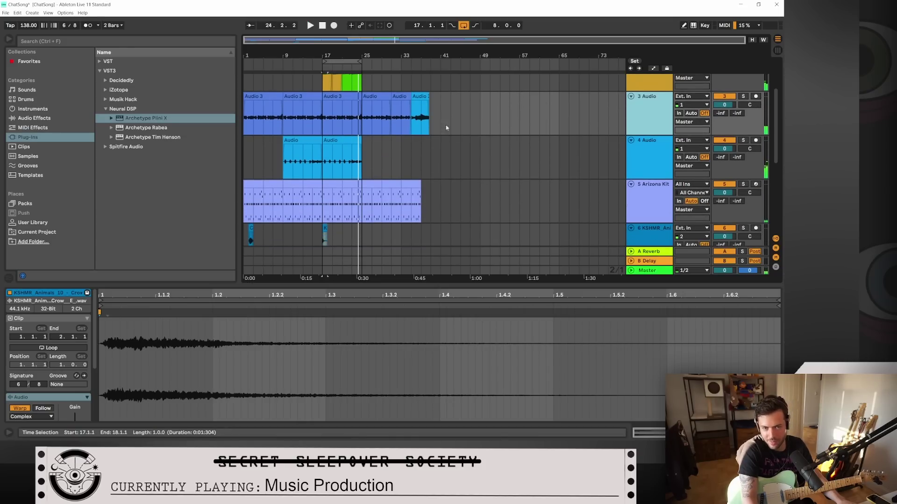
Step: Move the clips after bar 25 on the 3 Audio and Arizona Kit tracks together to bar 57
drag(445, 125, 364, 124)
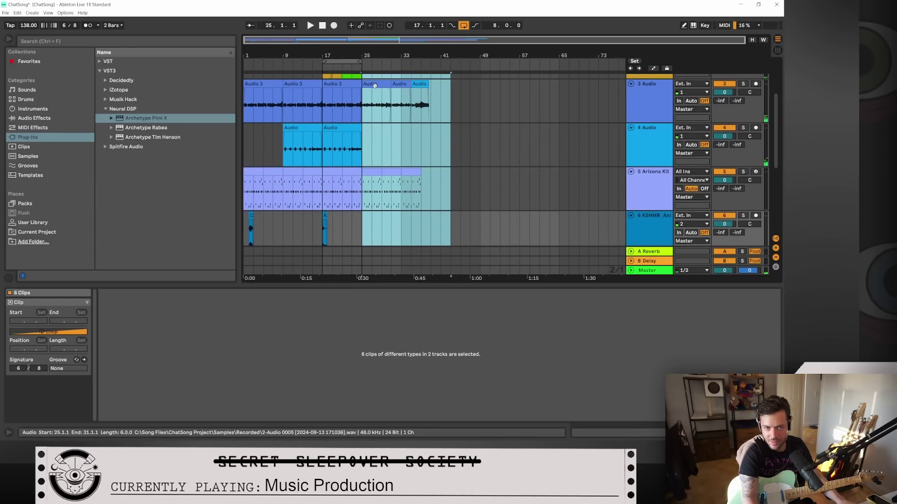
drag(374, 89, 485, 87)
scroll(454, 120, up, 3)
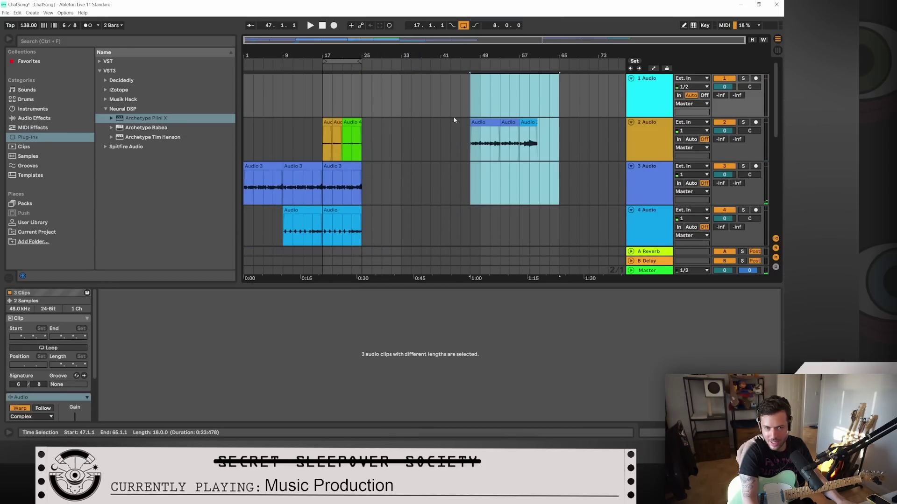
key(ctrl+z)
scroll(451, 175, down, 2)
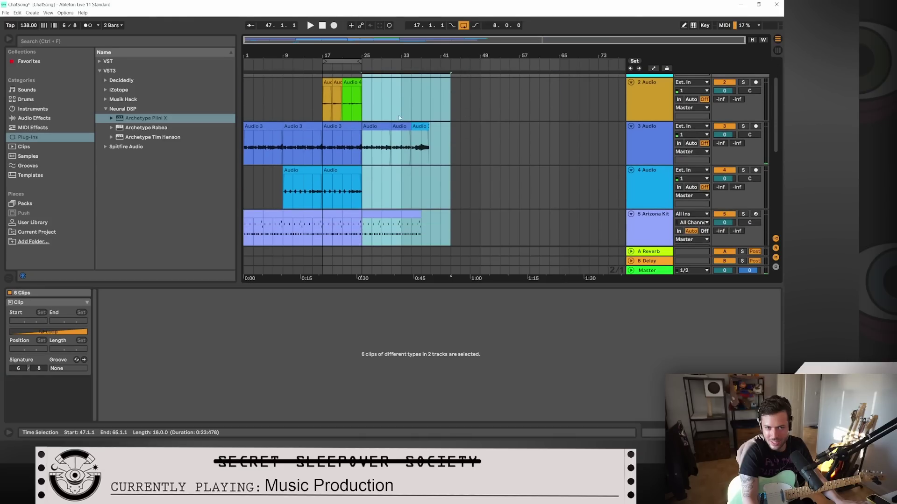
drag(375, 125, 542, 130)
click(407, 129)
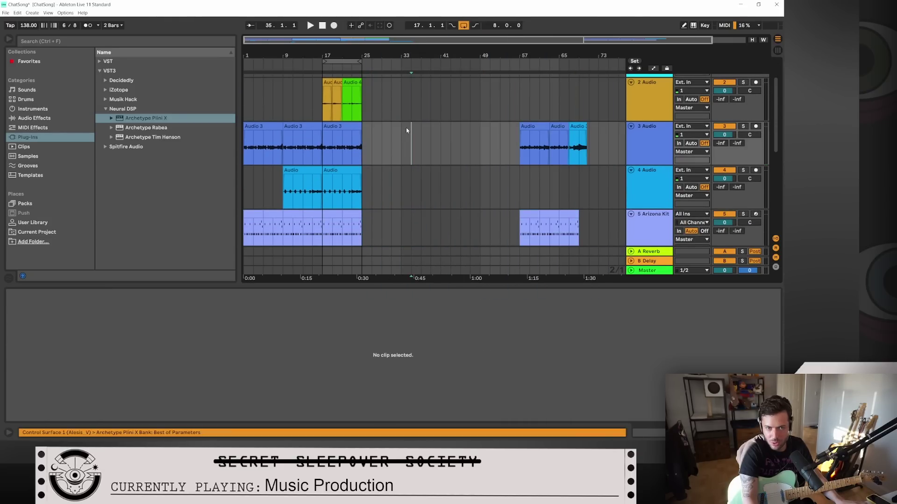
Step: Duplicate the bar 17 to 25 section of the 2 Audio, 3 Audio, 4 Audio and Arizona Kit tracks twice, filling up to bar 41
drag(362, 87, 374, 176)
scroll(477, 200, up, 2)
scroll(477, 200, up, 3)
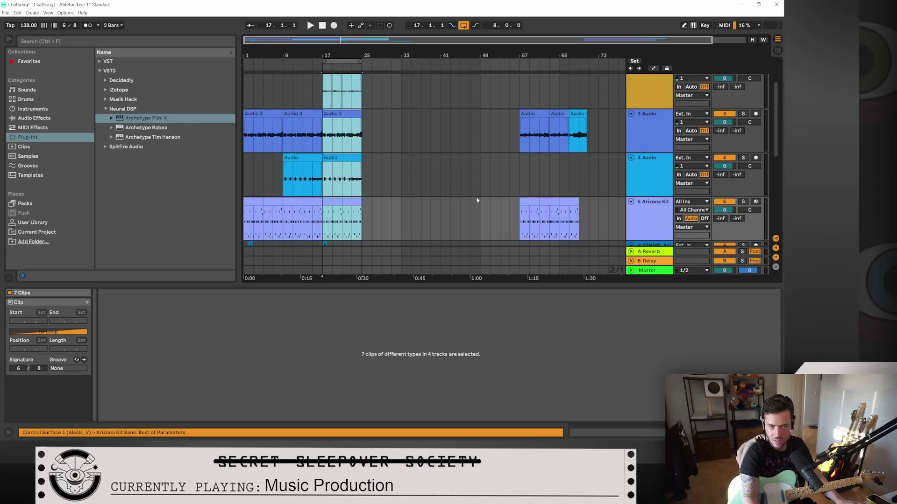
key(ctrl+d)
key(ctrl+d)
Step: Play the extended arrangement from bar 1, turn off the loop so playback continues past bar 25, and stop after bar 41
click(322, 25)
key(space)
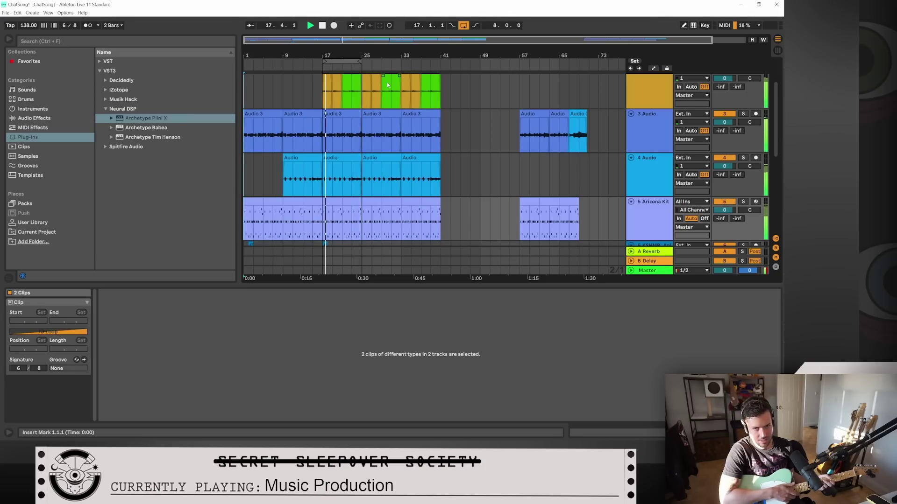
key(ctrl+l)
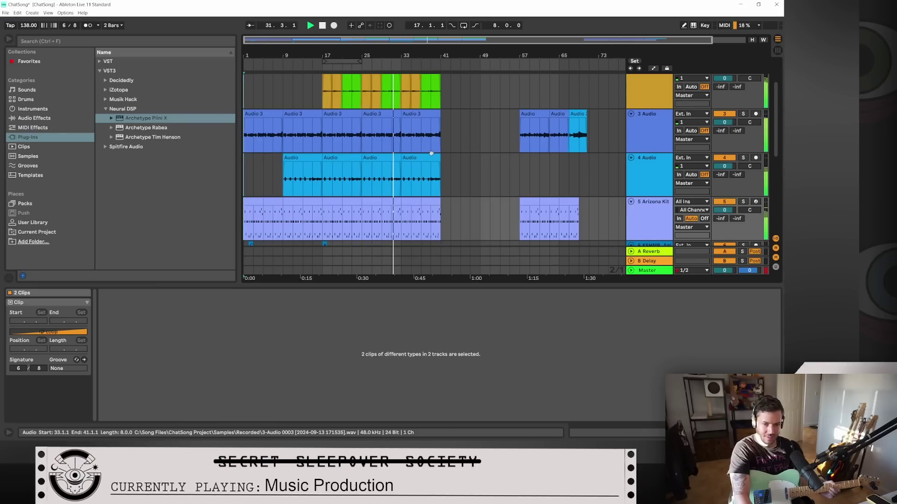
scroll(433, 156, down, 3)
scroll(433, 155, up, 4)
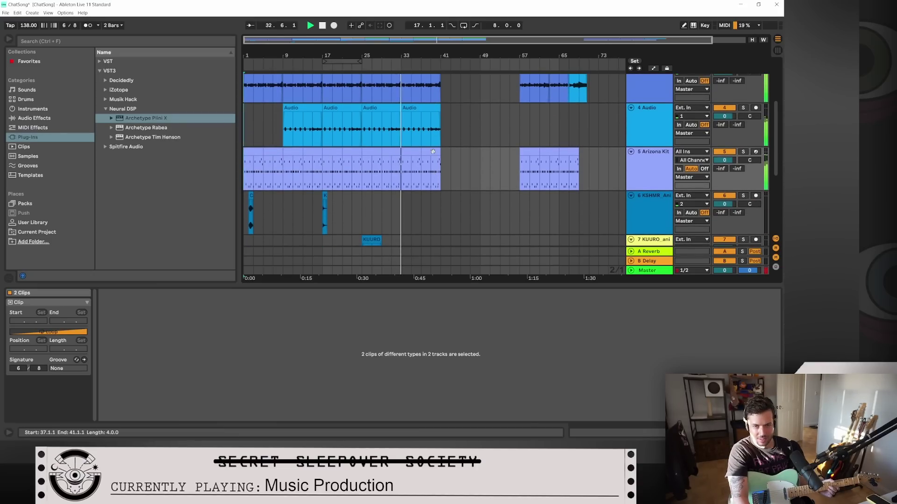
scroll(441, 156, down, 3)
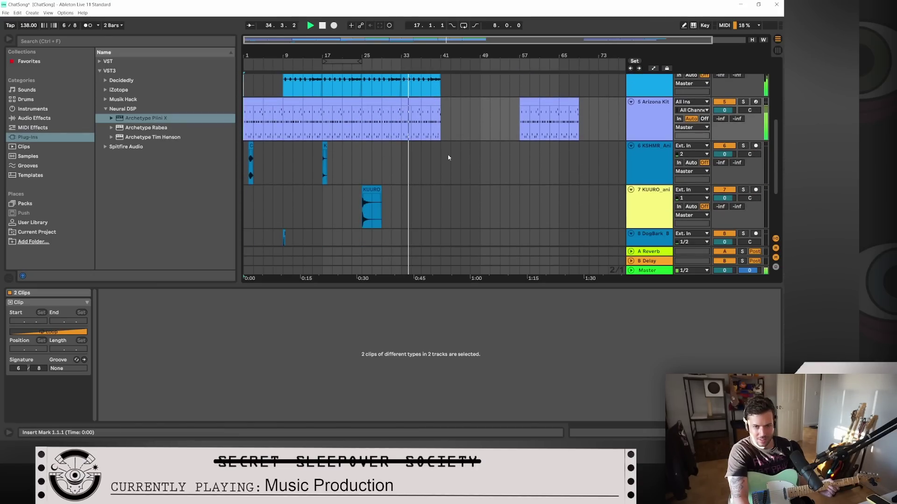
scroll(448, 158, up, 5)
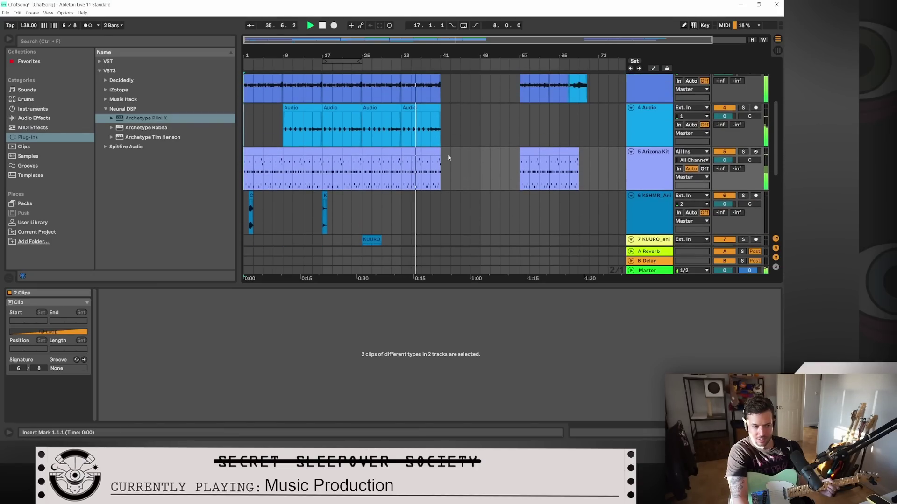
scroll(449, 158, down, 1)
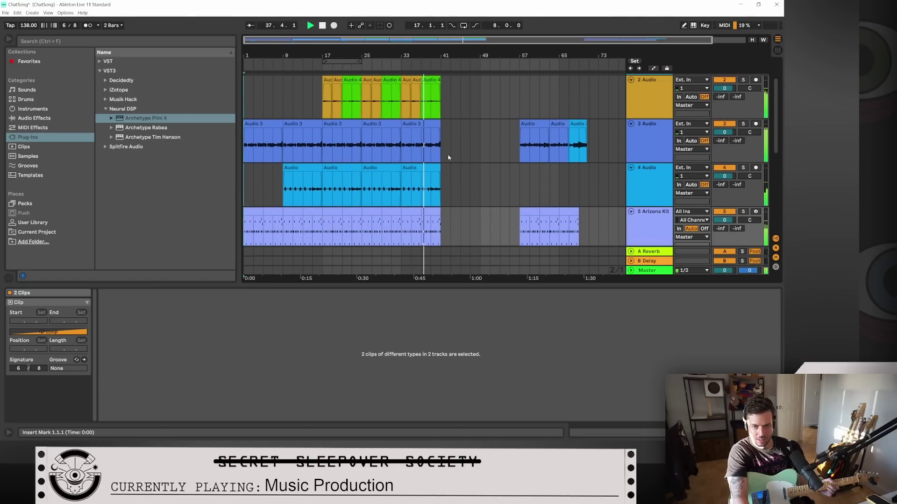
scroll(449, 157, down, 1)
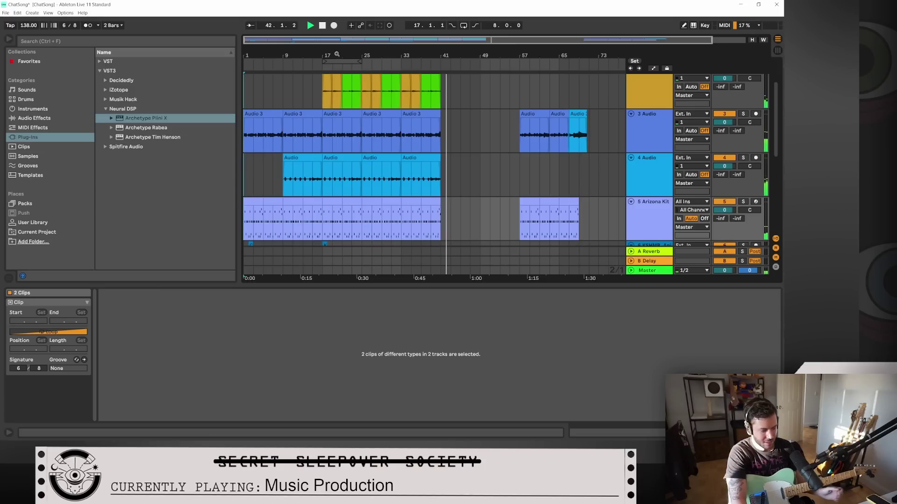
key(space)
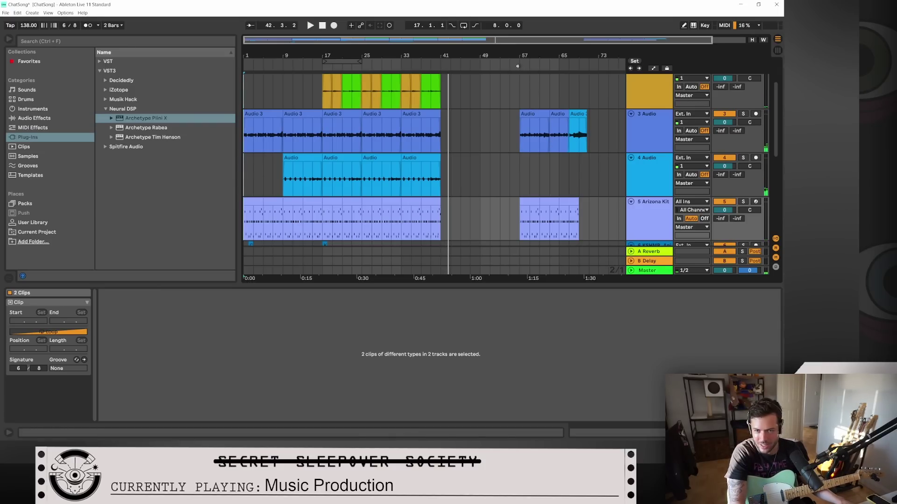
Step: Play the relocated section from bar 57 to its end, stop playback and save the project
click(517, 66)
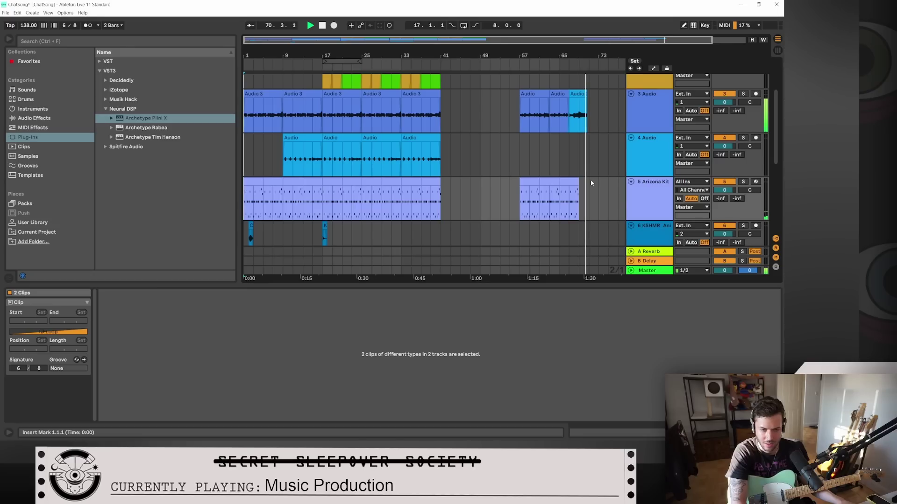
key(ctrl+s)
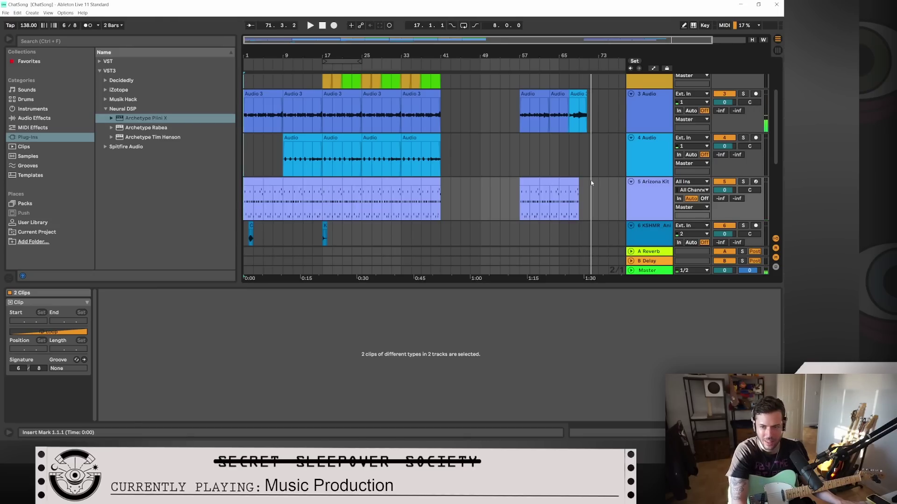